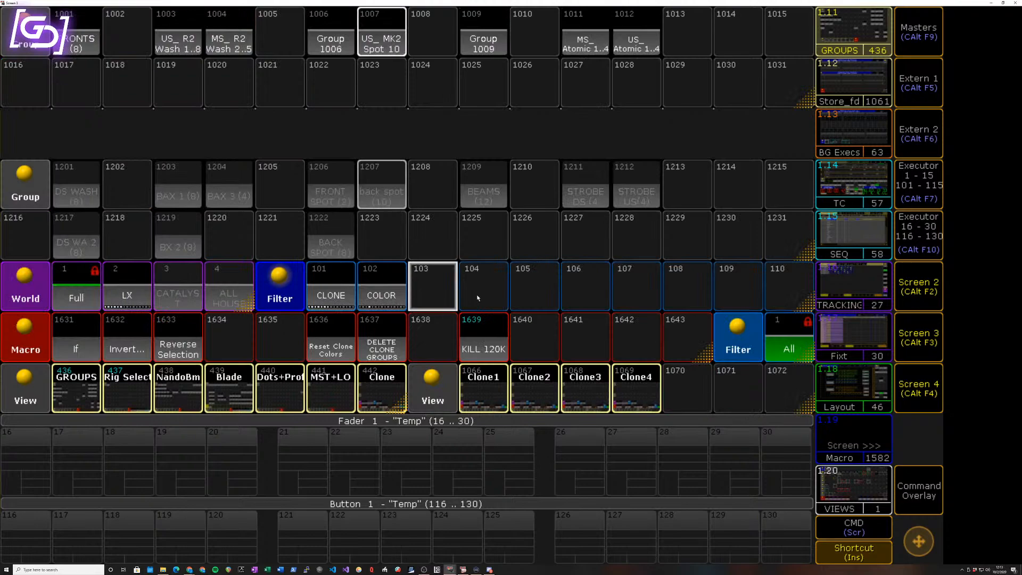
# - Look through the stored views from Rig Select and NandoBm to Clone
pyautogui.click(128, 385)
pyautogui.click(186, 383)
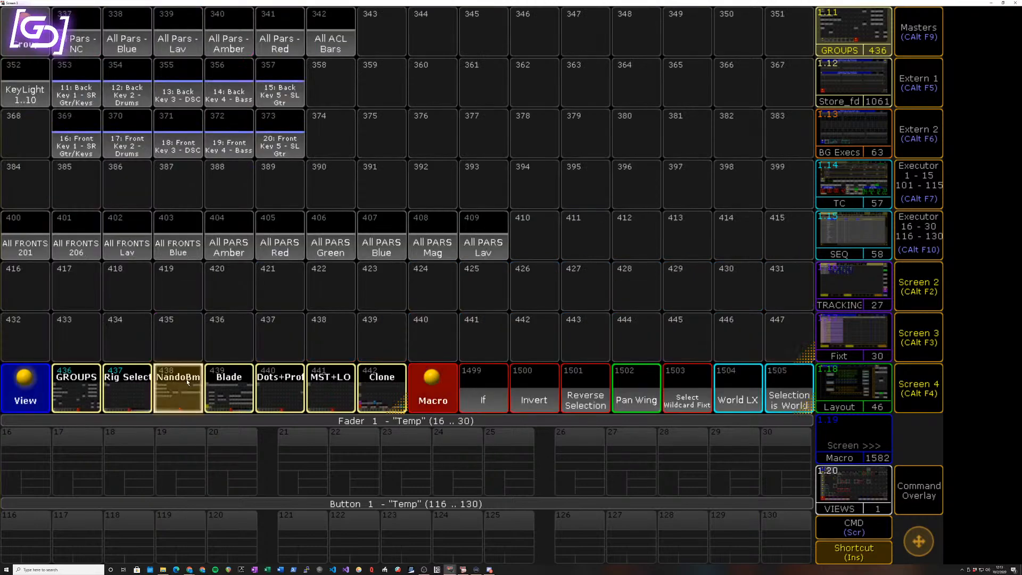
pyautogui.click(229, 386)
pyautogui.click(274, 387)
pyautogui.click(330, 389)
pyautogui.click(385, 391)
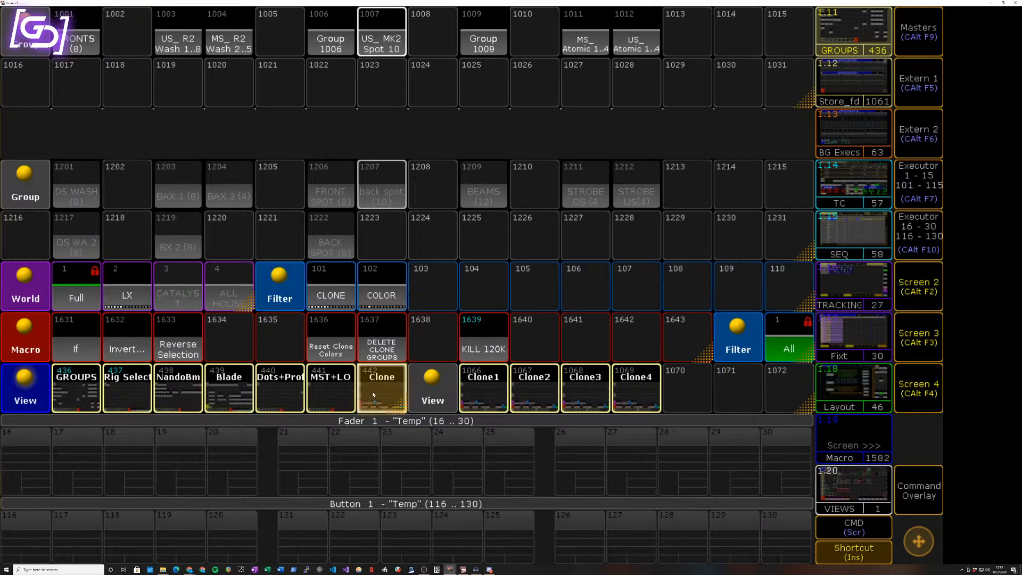
pyautogui.scroll(-3, 426, 344)
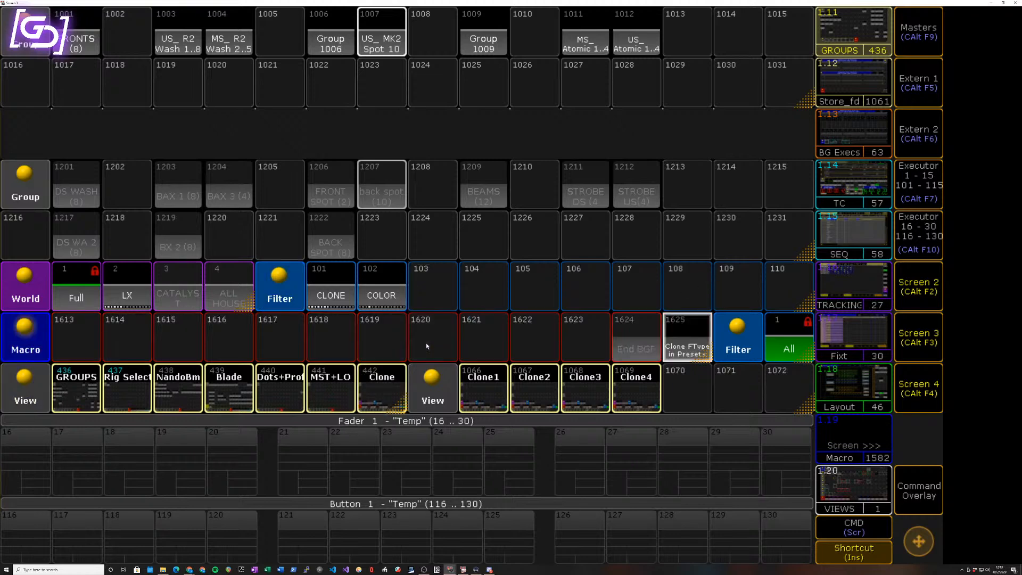
pyautogui.scroll(5, 426, 345)
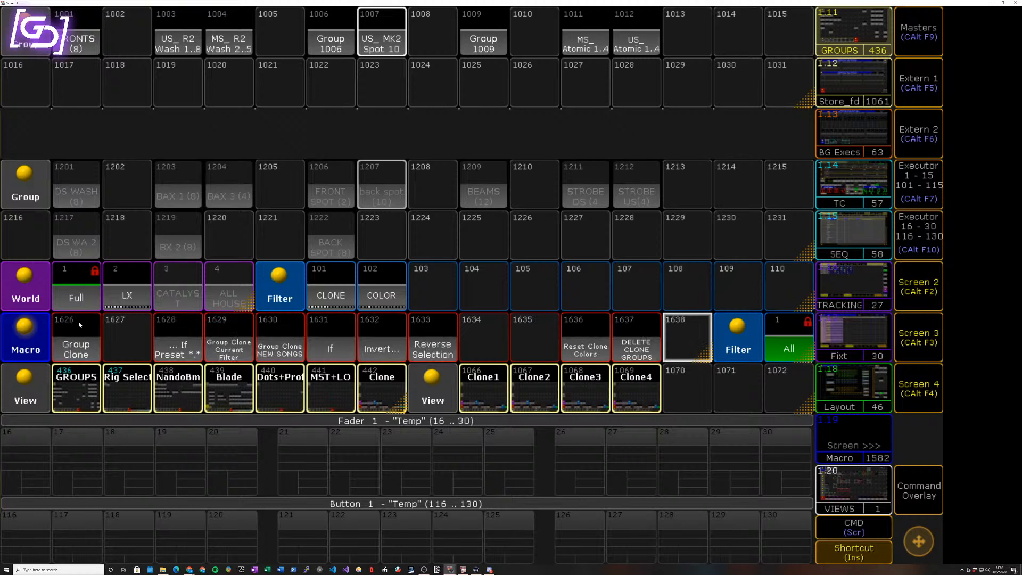
pyautogui.scroll(5, 125, 336)
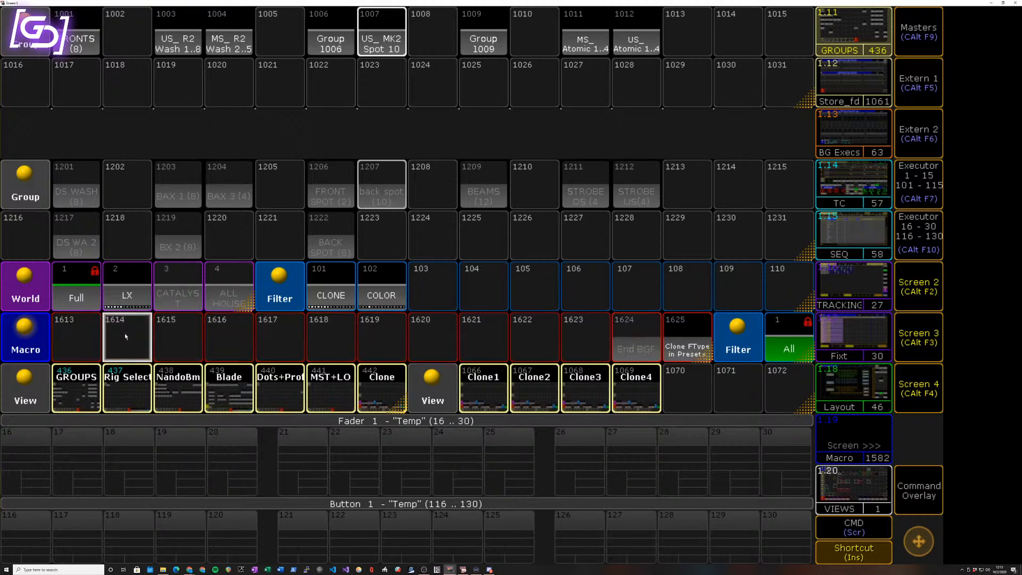
pyautogui.click(377, 393)
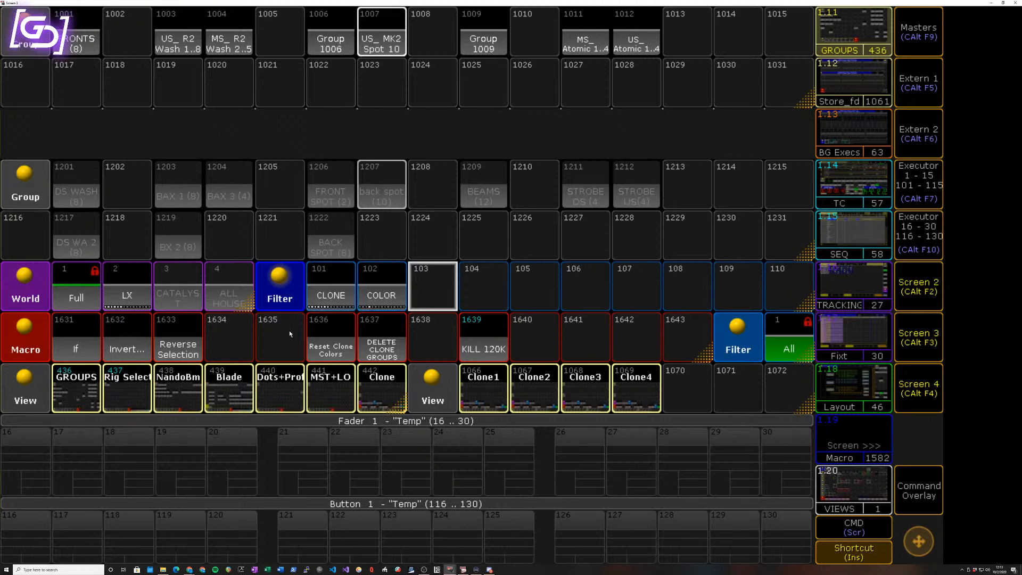
# - Shift the macro pool so it starts at macro 1625 and store the layout over the existing Clone view
pyautogui.scroll(-3, 234, 338)
pyautogui.scroll(5, 235, 338)
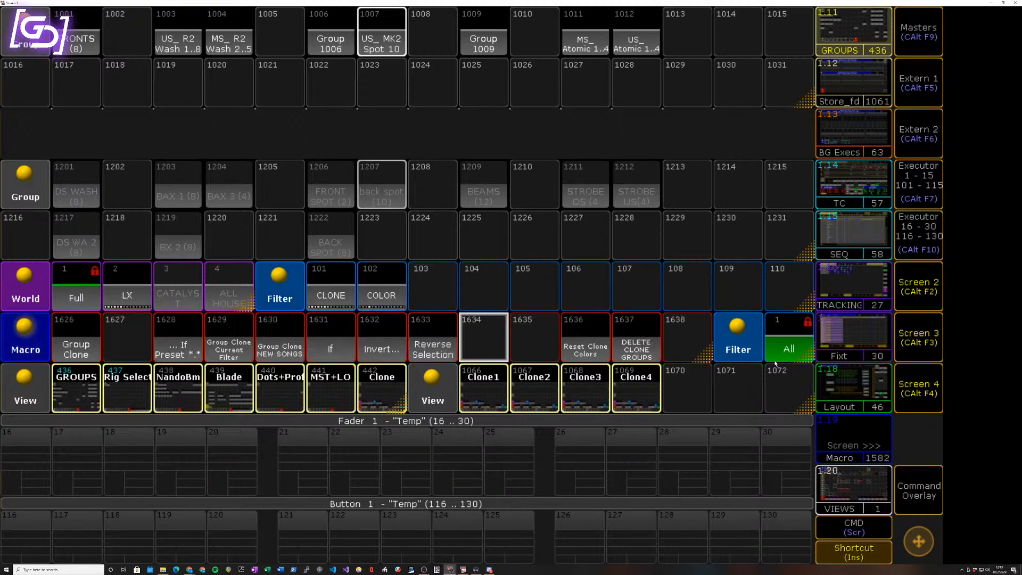
pyautogui.click(82, 327)
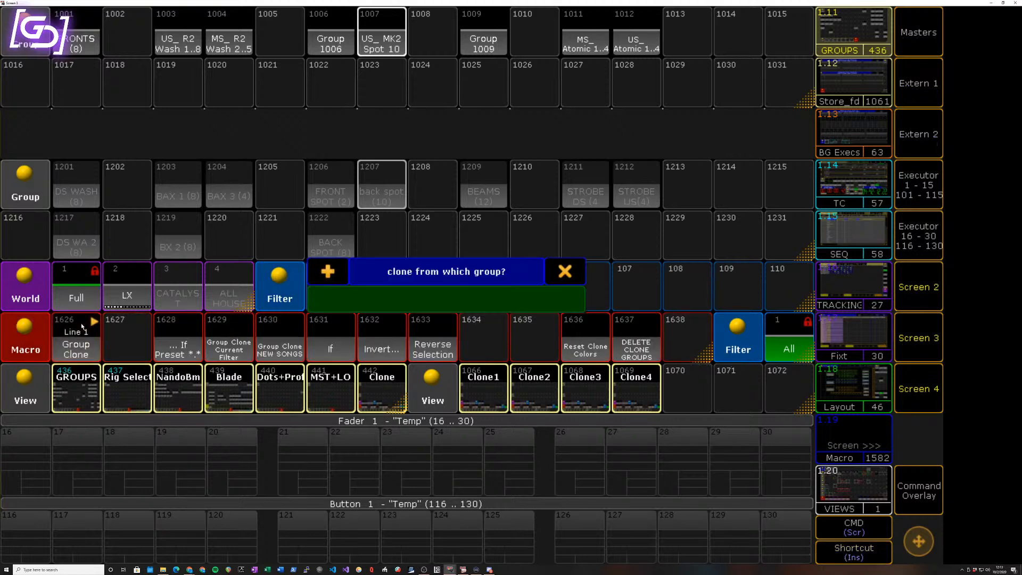
pyautogui.click(552, 283)
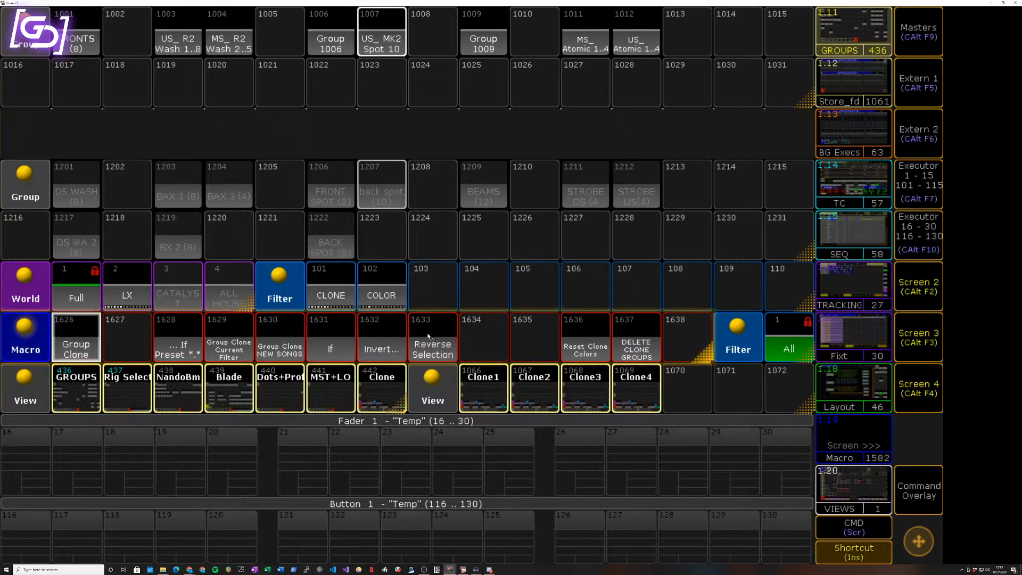
pyautogui.moveTo(98, 358); pyautogui.dragTo(89, 353)
pyautogui.scroll(1, 88, 353)
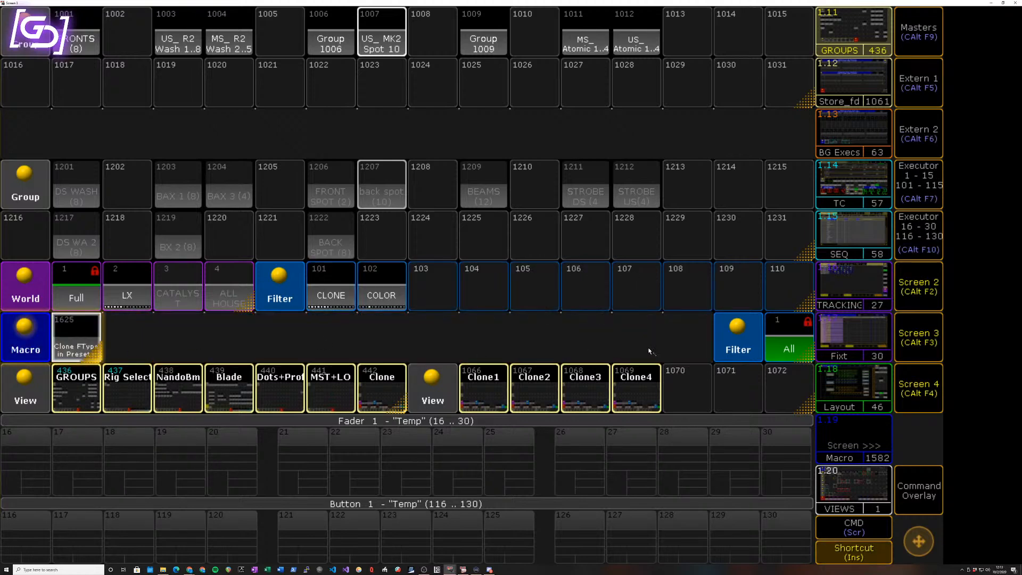
pyautogui.moveTo(715, 352); pyautogui.dragTo(697, 350)
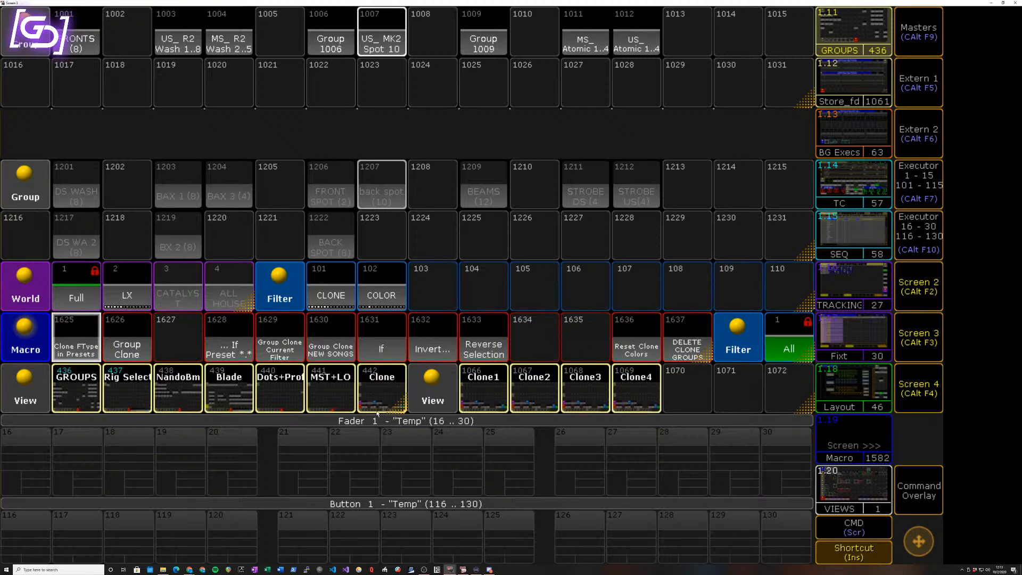
pyautogui.click(376, 390)
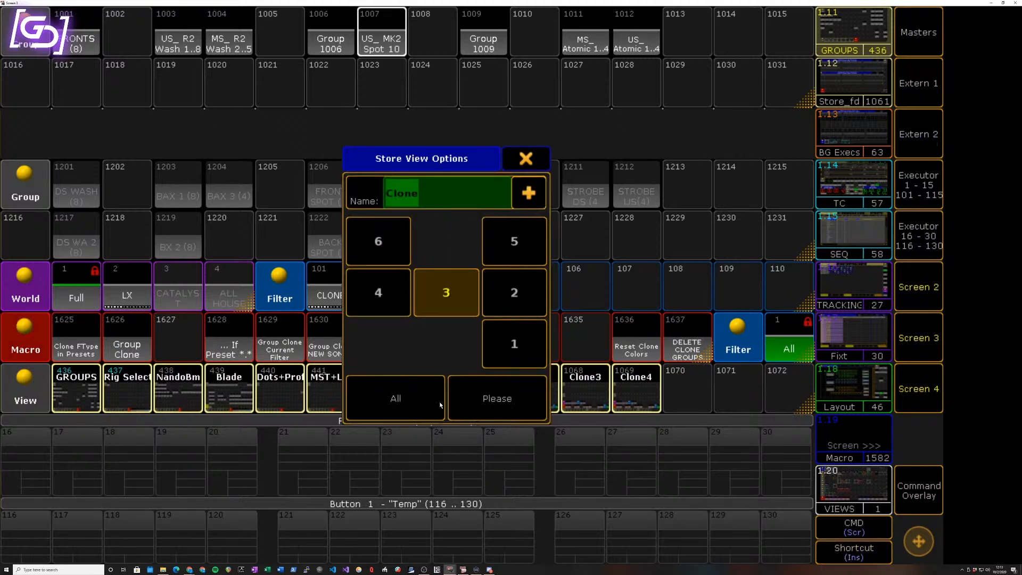
pyautogui.click(515, 407)
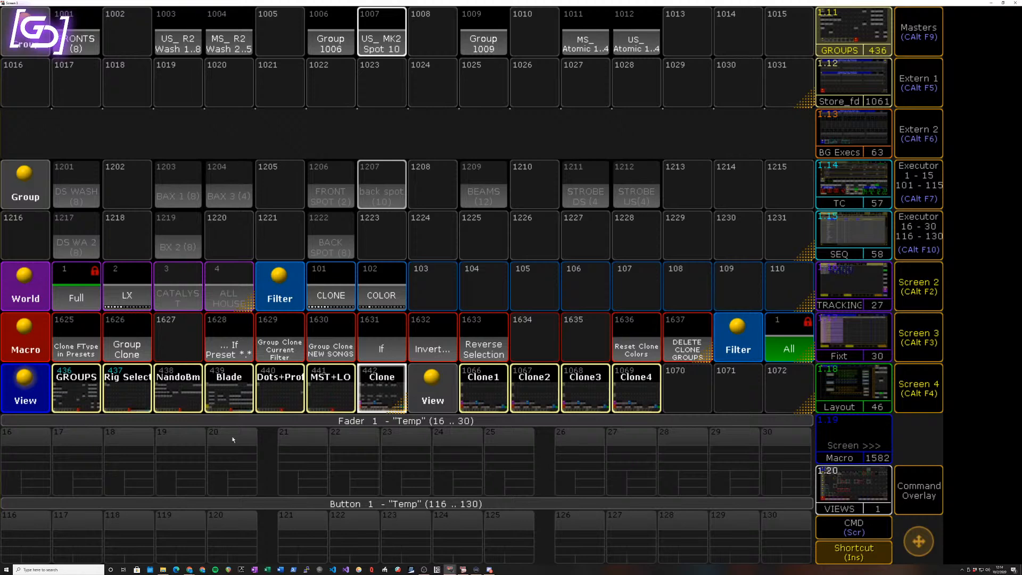
# - Switch to File Explorer and open the Festival Rig - Tatanka Ranch plot from the main discussion plots folder
pyautogui.click(168, 570)
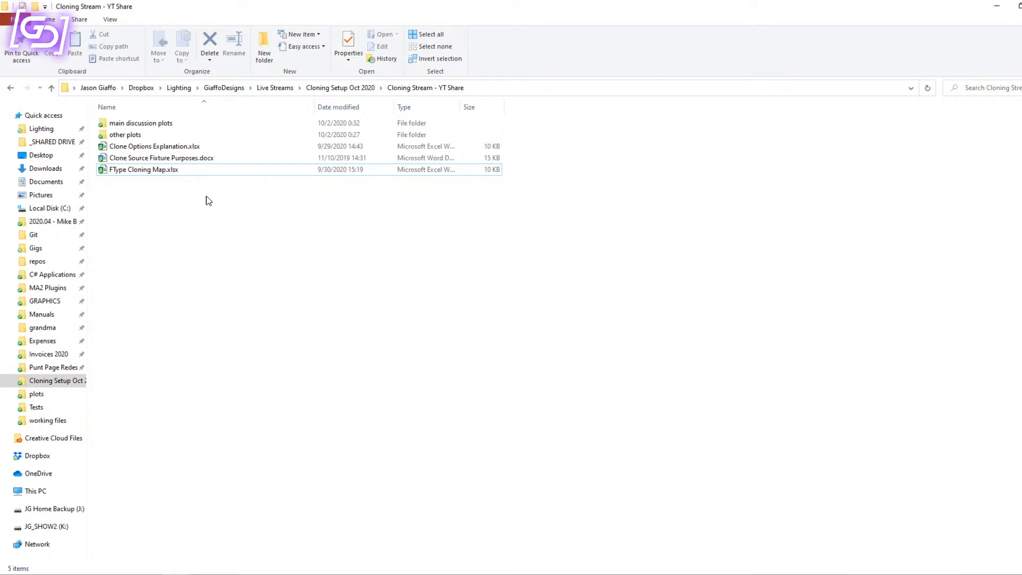
pyautogui.doubleClick(175, 124)
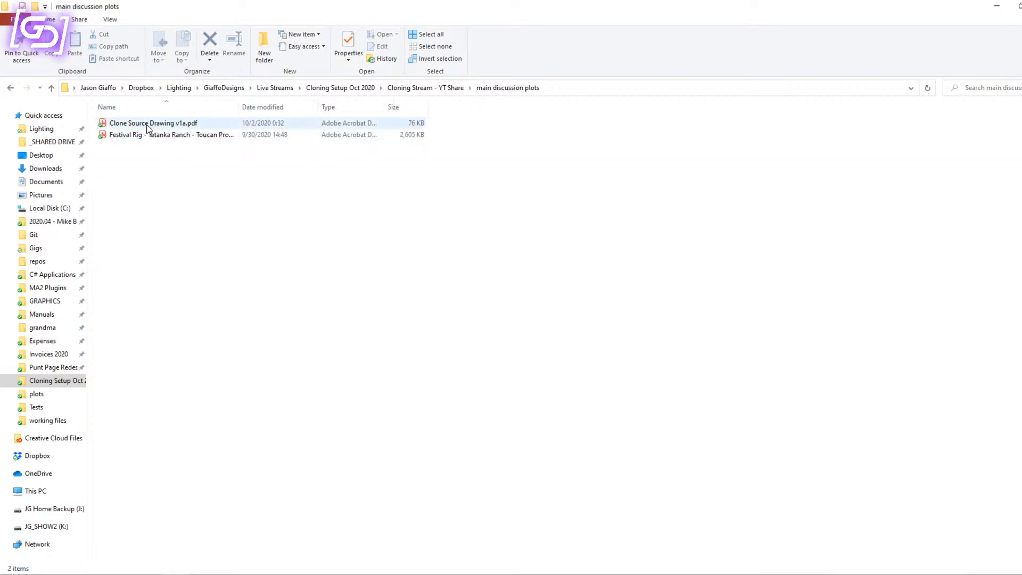
pyautogui.doubleClick(159, 138)
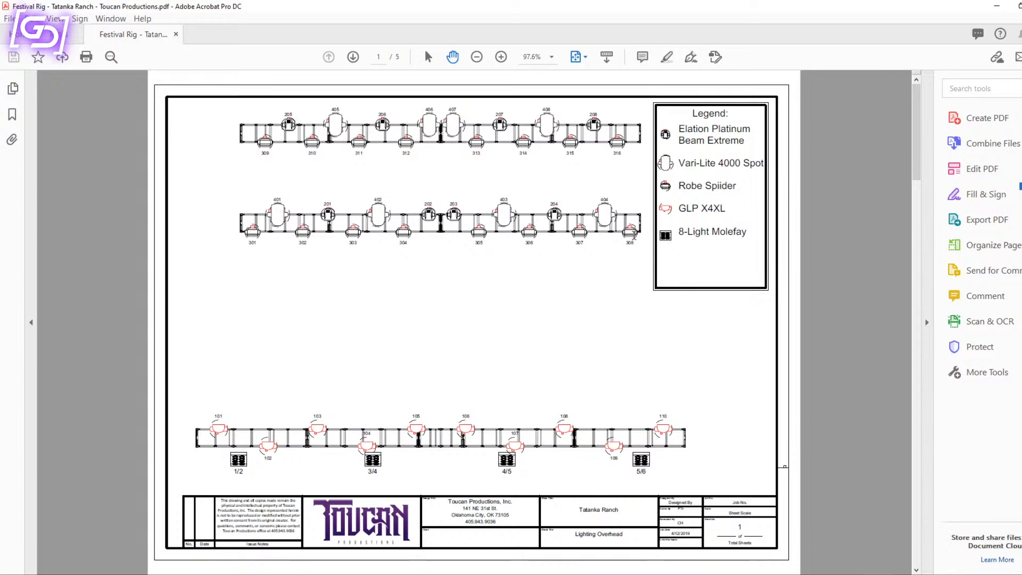
# - Open Clone Source Drawing v1a.pdf and examine the fixture layout on the US, MS and DS trusses
pyautogui.hotkey('alt', 'Tab')
pyautogui.doubleClick(160, 123)
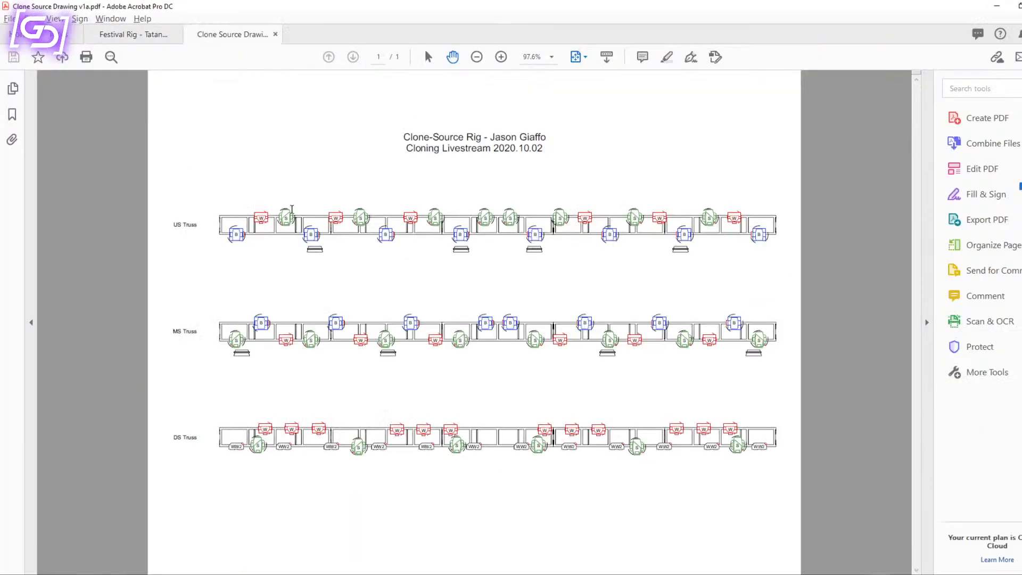
pyautogui.scroll(2, 469, 328)
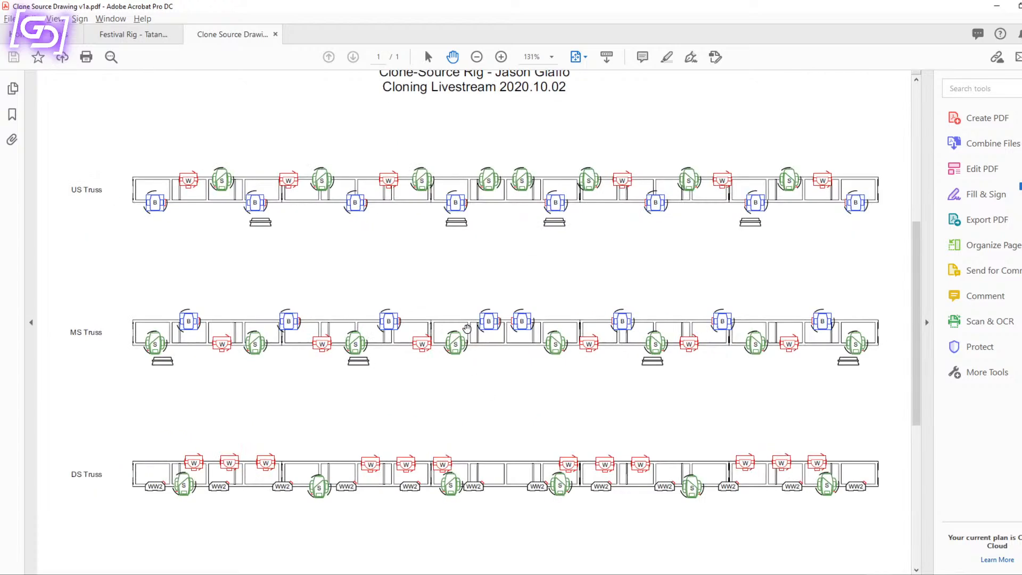
pyautogui.scroll(-1, 492, 309)
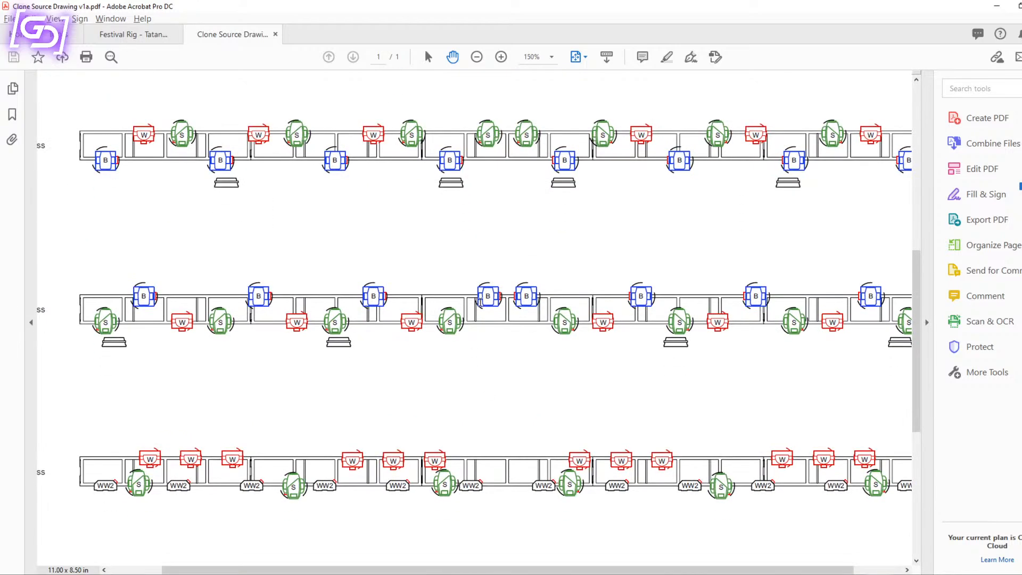
pyautogui.scroll(-1, 473, 418)
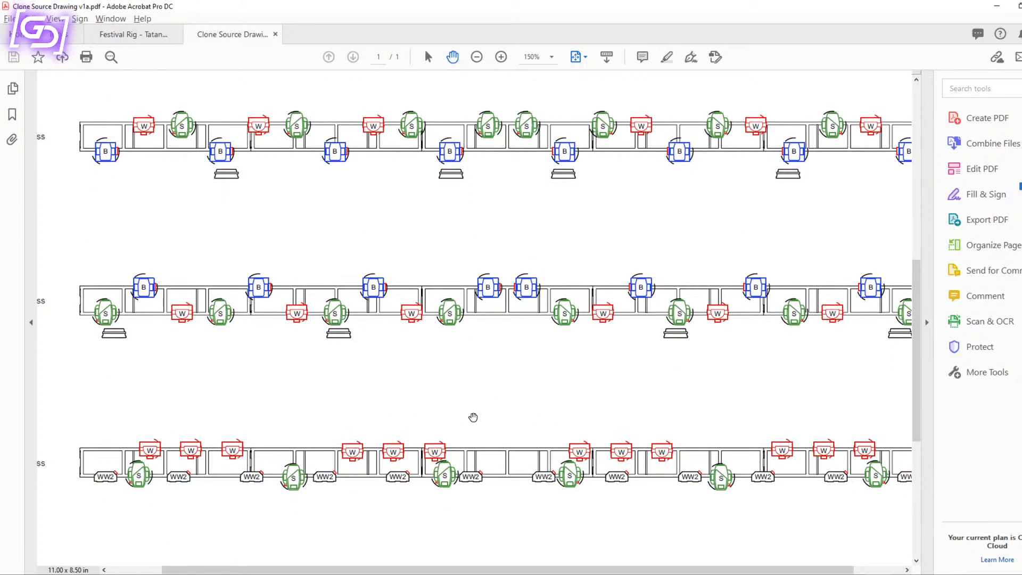
pyautogui.scroll(2, 506, 235)
pyautogui.scroll(-4, 506, 234)
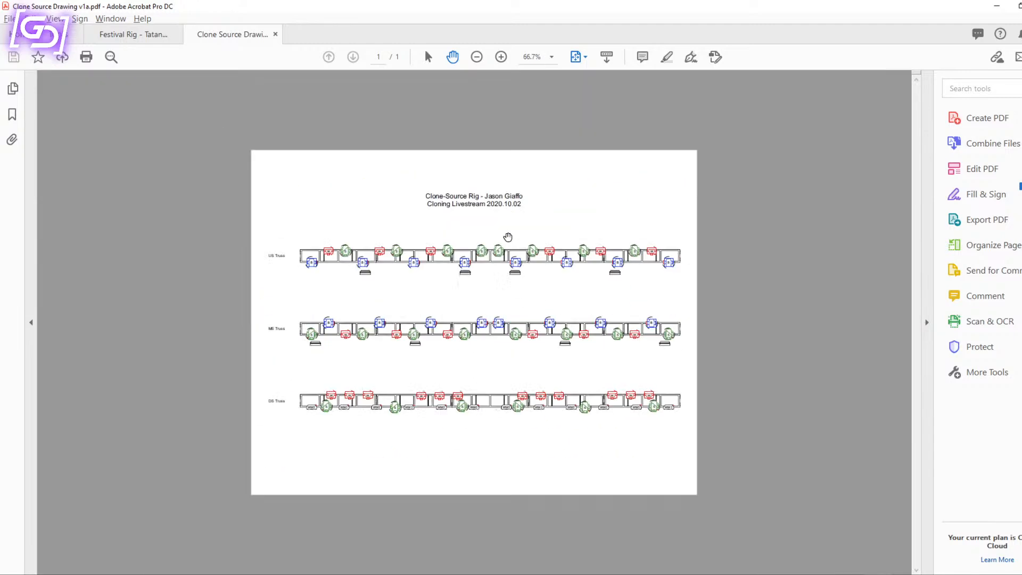
# - Review the Festival Rig plot again, and return to the grandMA2 onPC windows with all four screens showing
pyautogui.click(133, 34)
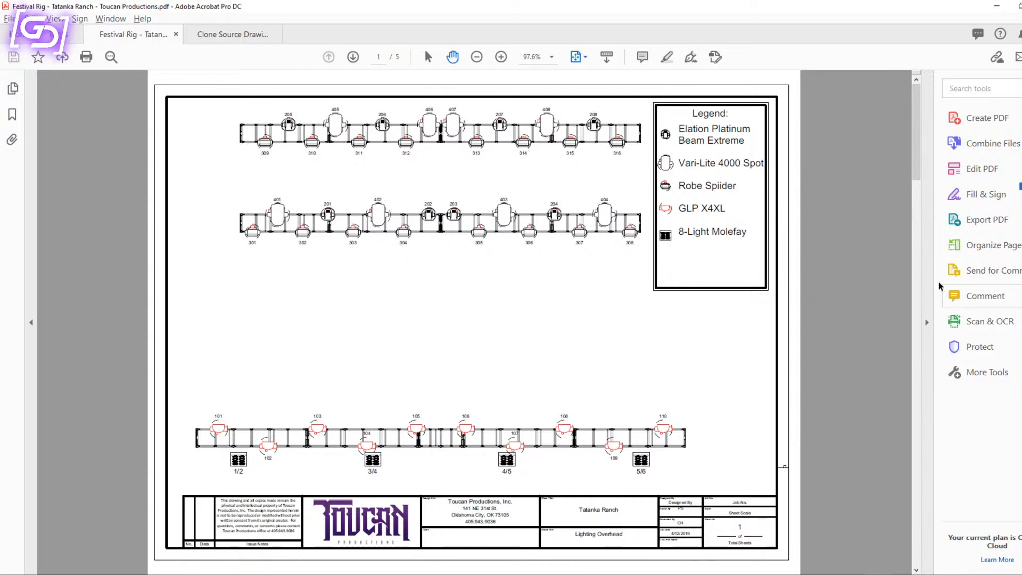
pyautogui.click(996, 6)
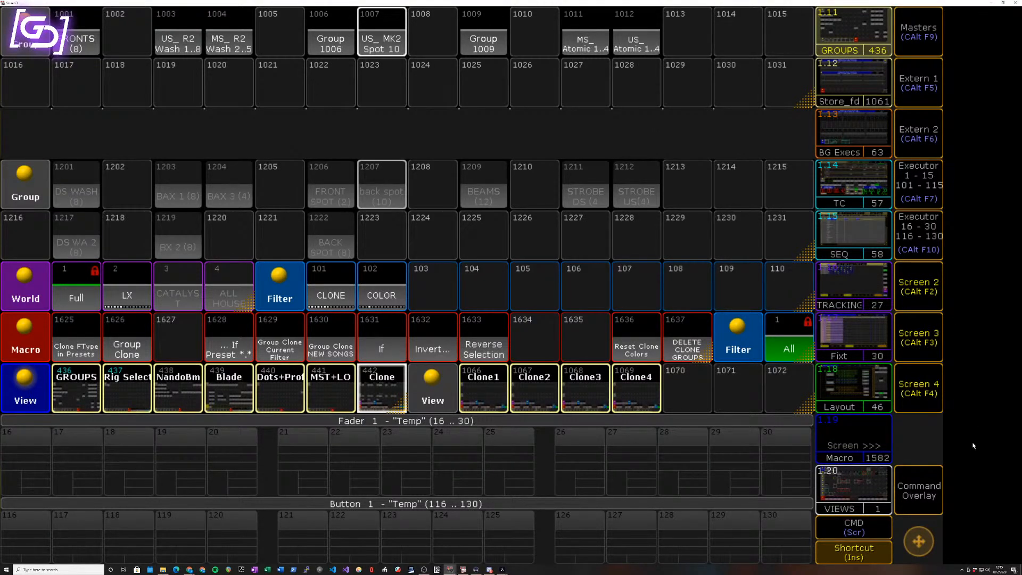
pyautogui.press('super+Down')
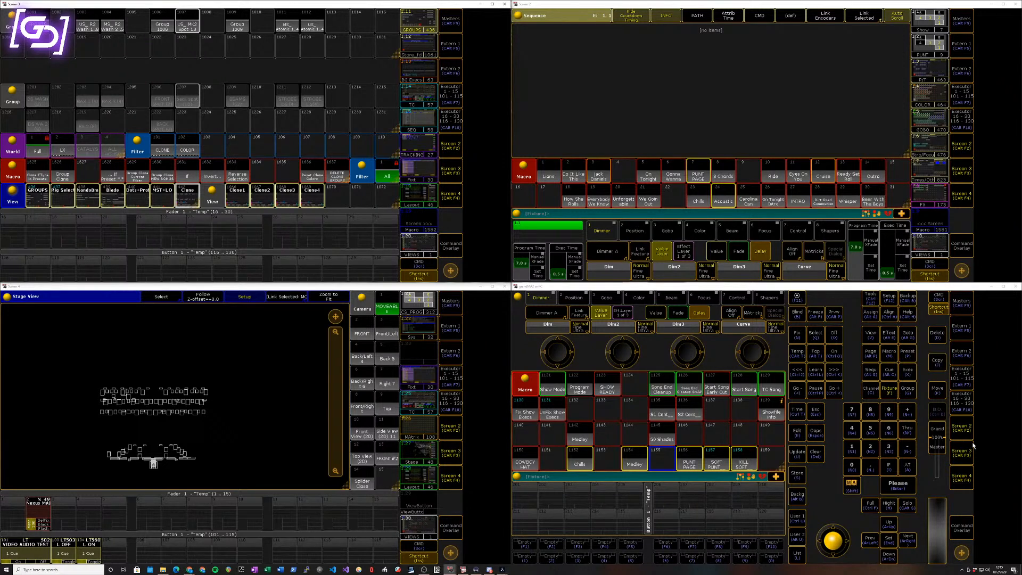
# - Save the current show to the internal drive
pyautogui.click(888, 296)
pyautogui.click(548, 47)
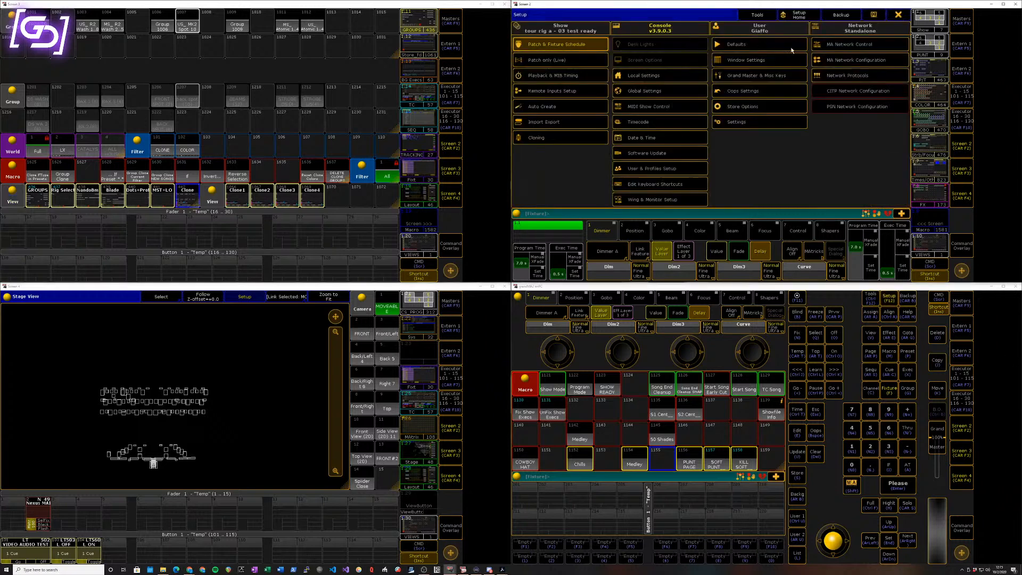
pyautogui.click(908, 297)
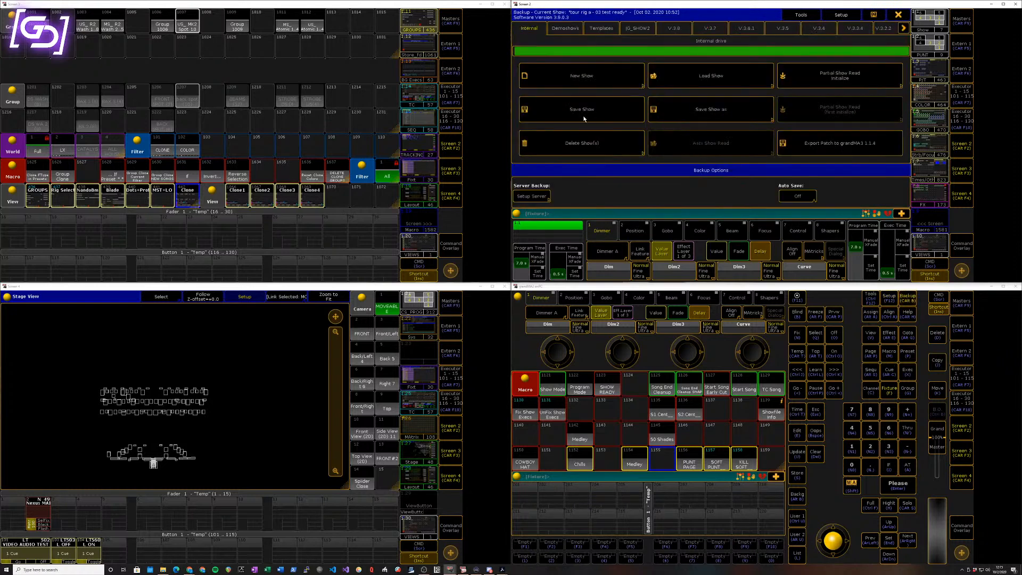
pyautogui.click(587, 119)
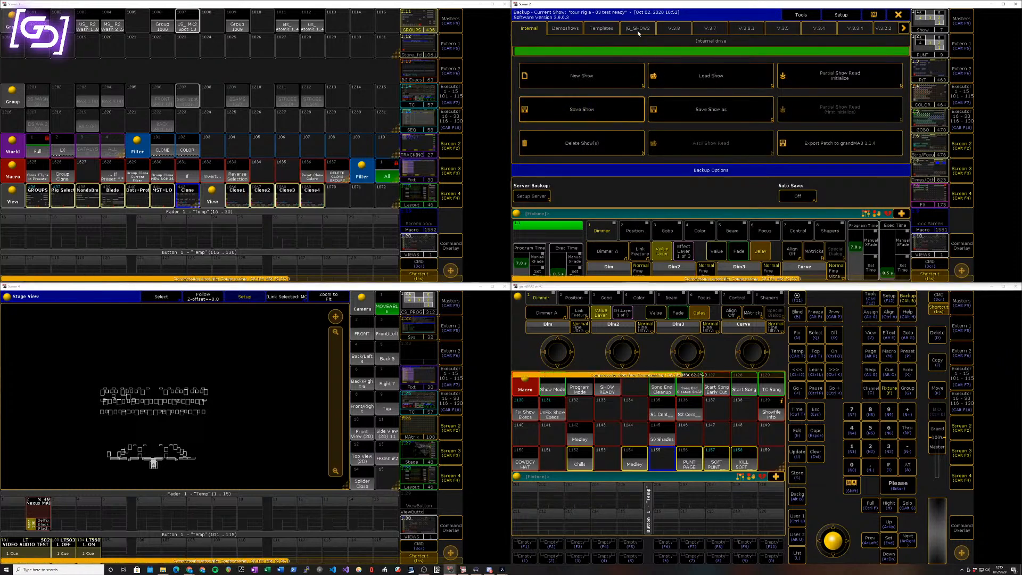
# - Load the show "house rig a - 03 3d setup" with all show data, settings, network and user profile options included
pyautogui.click(687, 69)
pyautogui.click(564, 47)
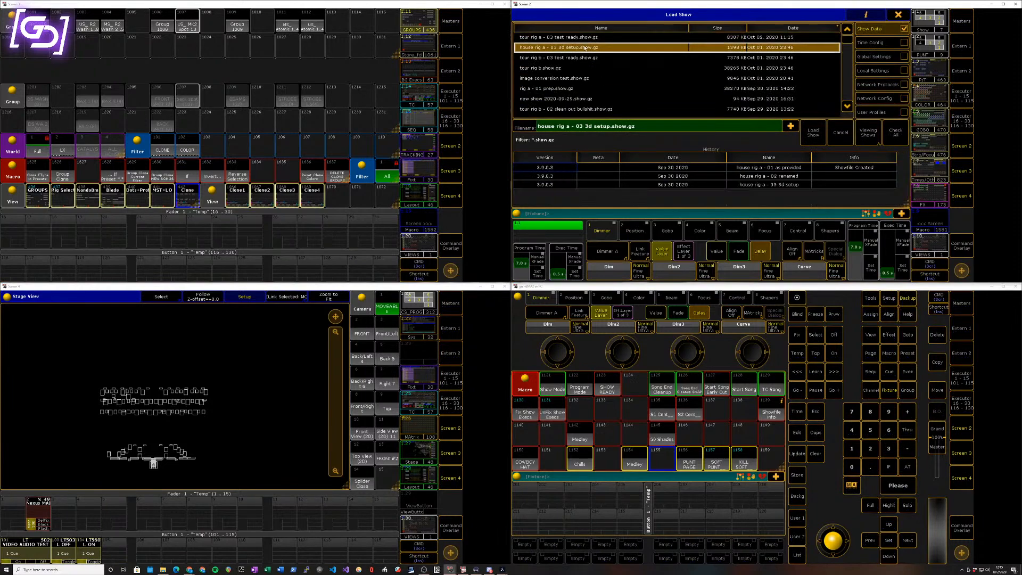
pyautogui.click(904, 132)
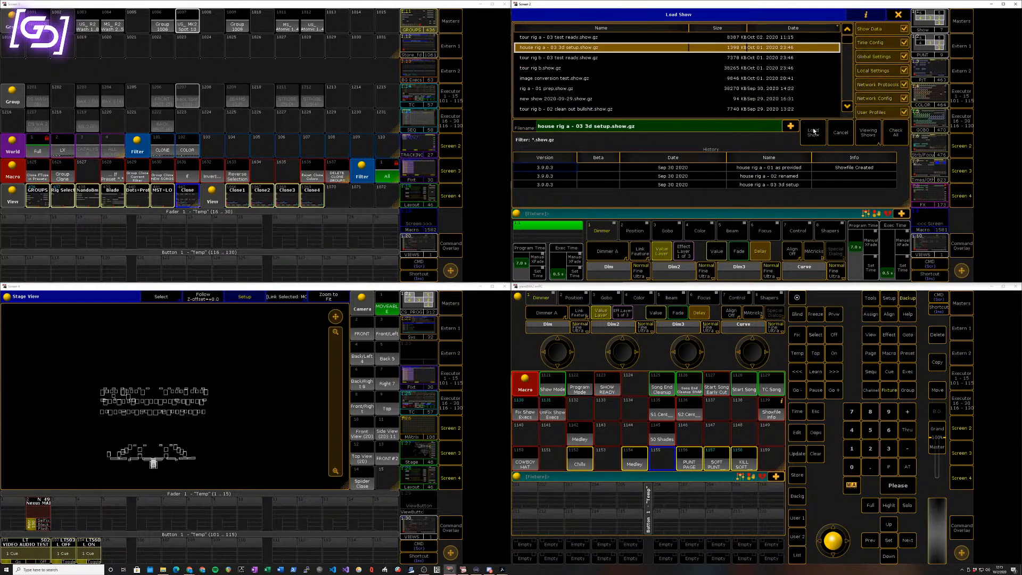
pyautogui.click(814, 132)
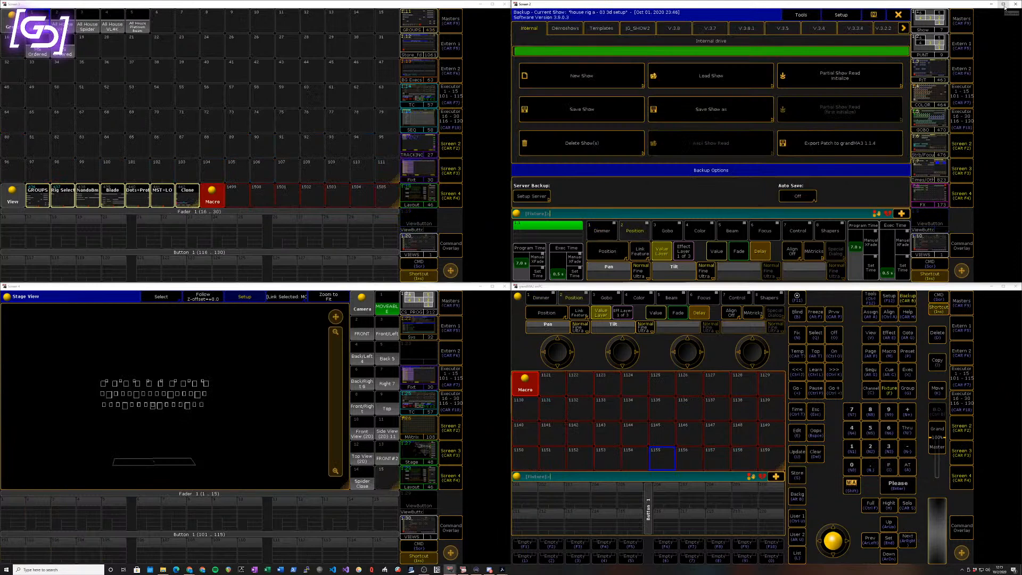
pyautogui.click(913, 23)
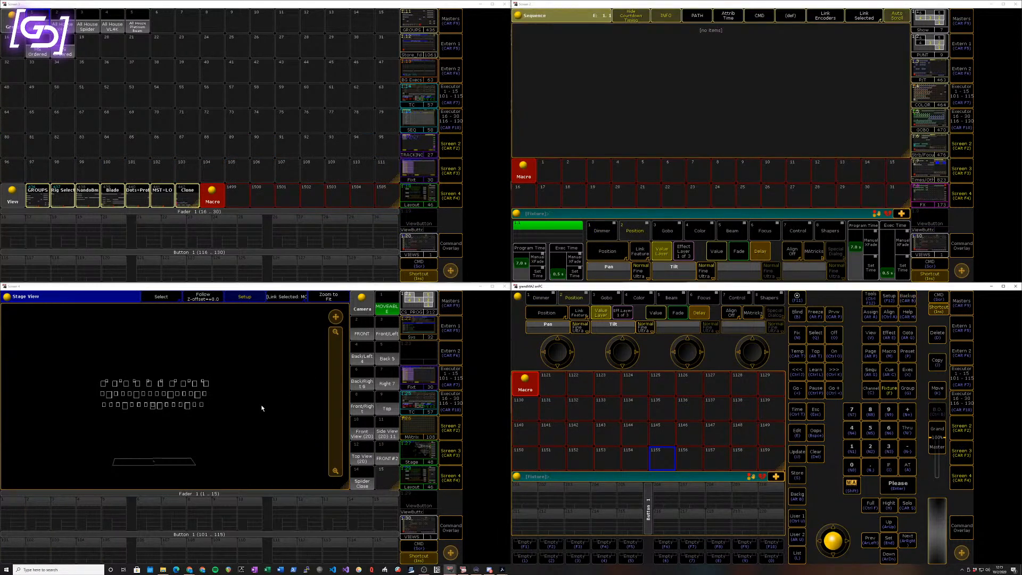
# - Orbit the Stage View to examine the house rig's trusses from an angled 3D perspective
pyautogui.click(176, 294)
pyautogui.moveTo(192, 326); pyautogui.dragTo(125, 456)
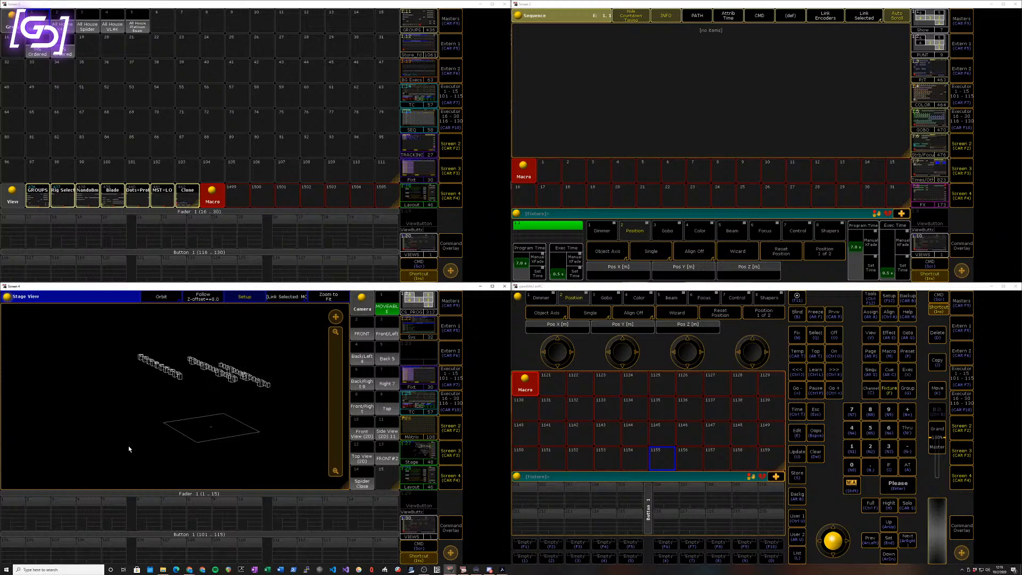
pyautogui.hotkey('alt', 'Tab')
# - Open the Patch & Fixture Schedule, maximize its screen, and go through the layers from Blinders to House Platinum
pyautogui.click(886, 302)
pyautogui.click(571, 43)
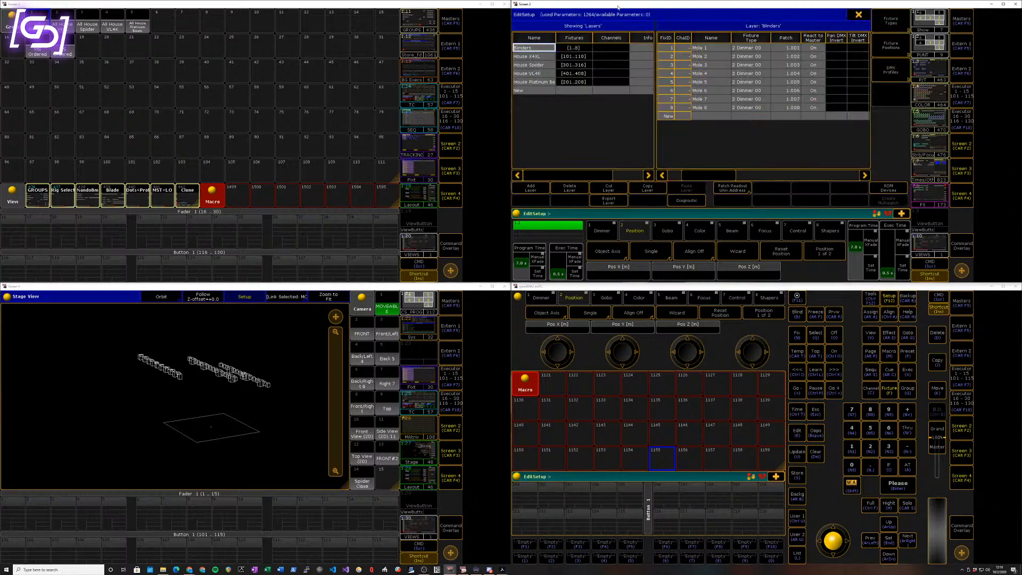
pyautogui.moveTo(618, 6); pyautogui.dragTo(475, 223)
pyautogui.click(858, 222)
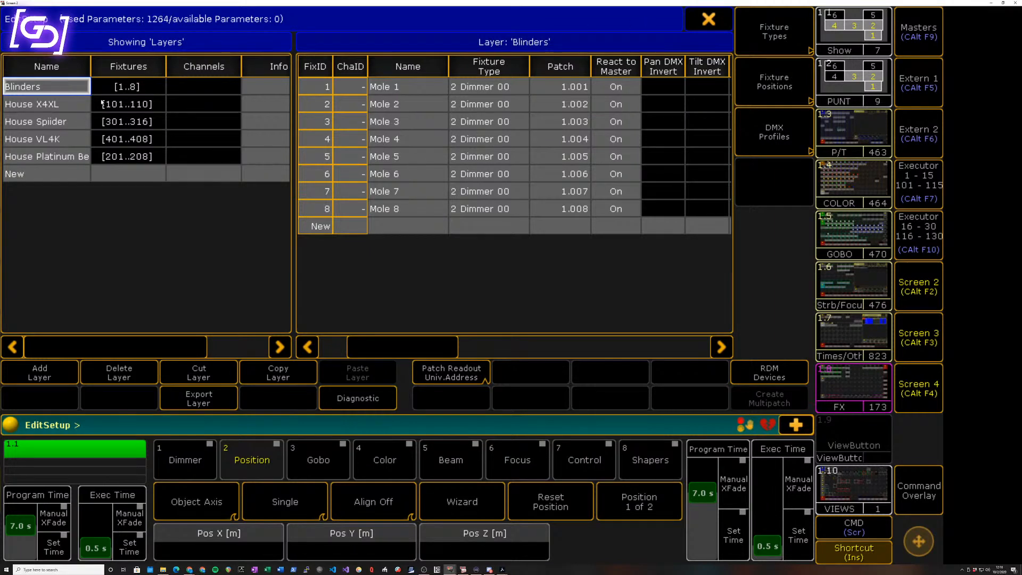
pyautogui.moveTo(65, 88); pyautogui.dragTo(65, 157)
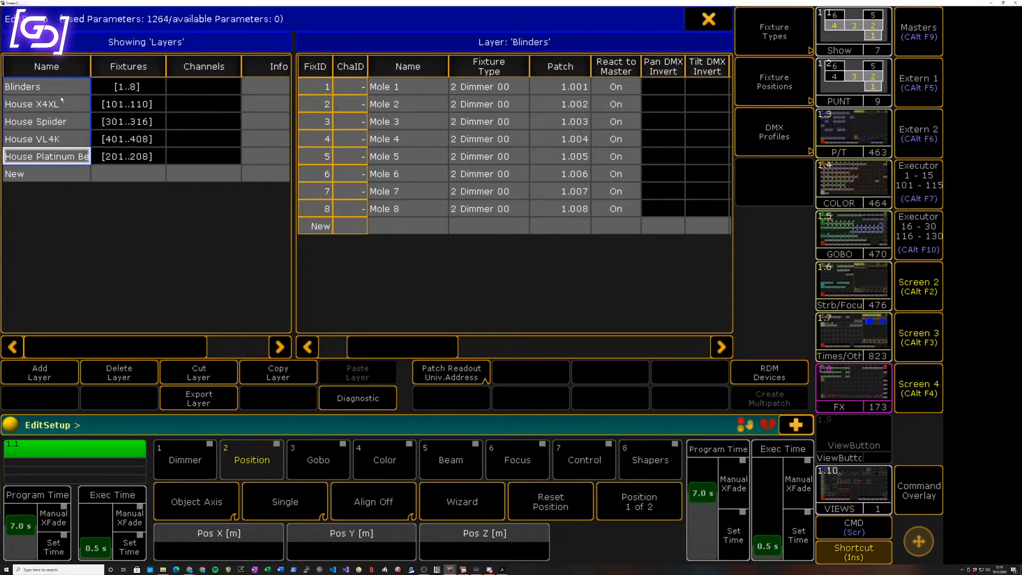
pyautogui.moveTo(61, 101); pyautogui.dragTo(73, 162)
pyautogui.moveTo(68, 91); pyautogui.dragTo(67, 156)
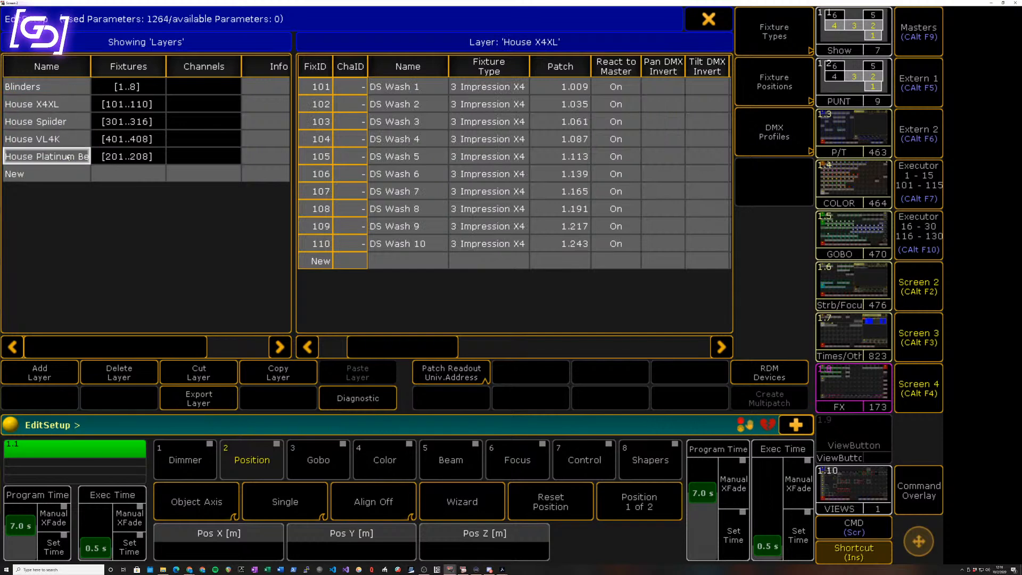
pyautogui.moveTo(67, 84); pyautogui.dragTo(64, 151)
pyautogui.moveTo(60, 154); pyautogui.dragTo(58, 154)
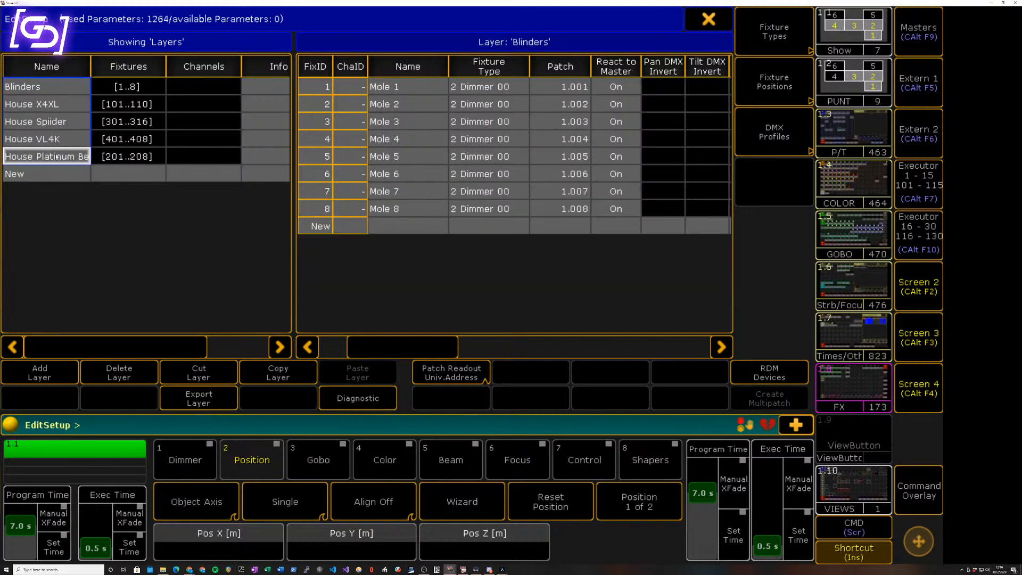
# - Renumber the fixture IDs of all eight Blinders layer fixtures consecutively from 3001
pyautogui.click(59, 87)
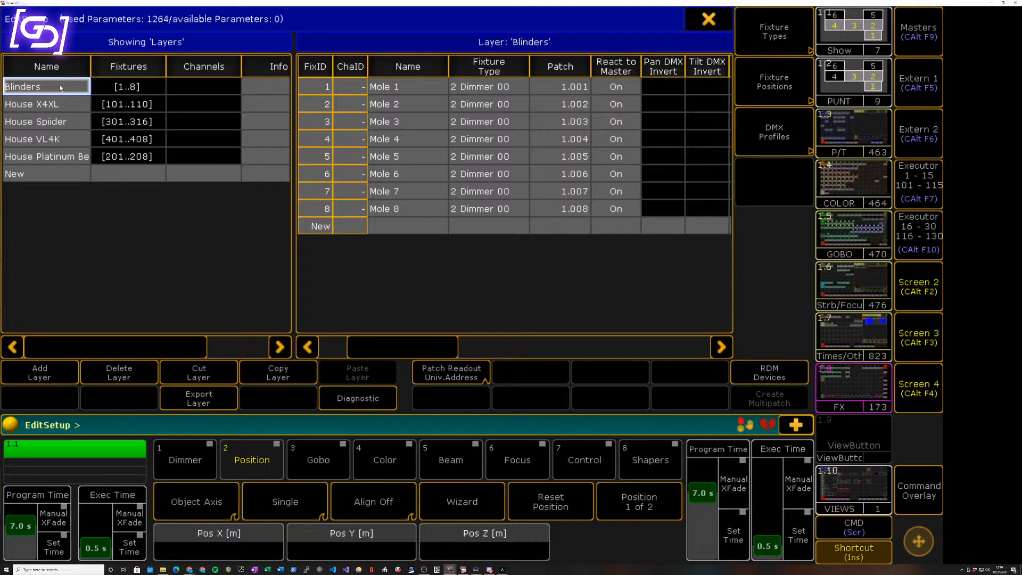
pyautogui.moveTo(314, 90); pyautogui.dragTo(314, 217)
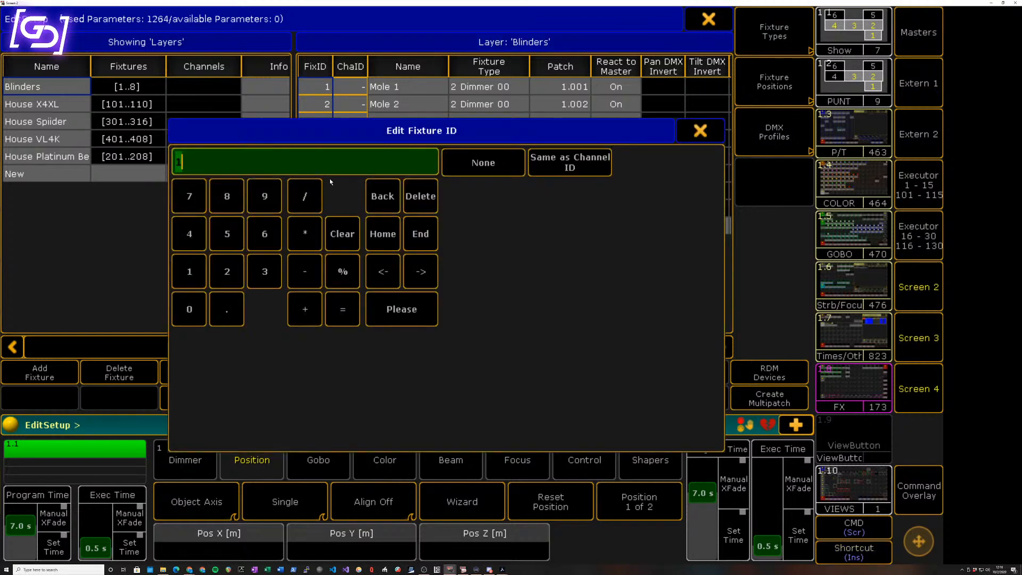
pyautogui.write('3001')
pyautogui.press('Return')
# - Renumber the fixture IDs of all ten House X4XL layer fixtures consecutively from 3101
pyautogui.click(255, 111)
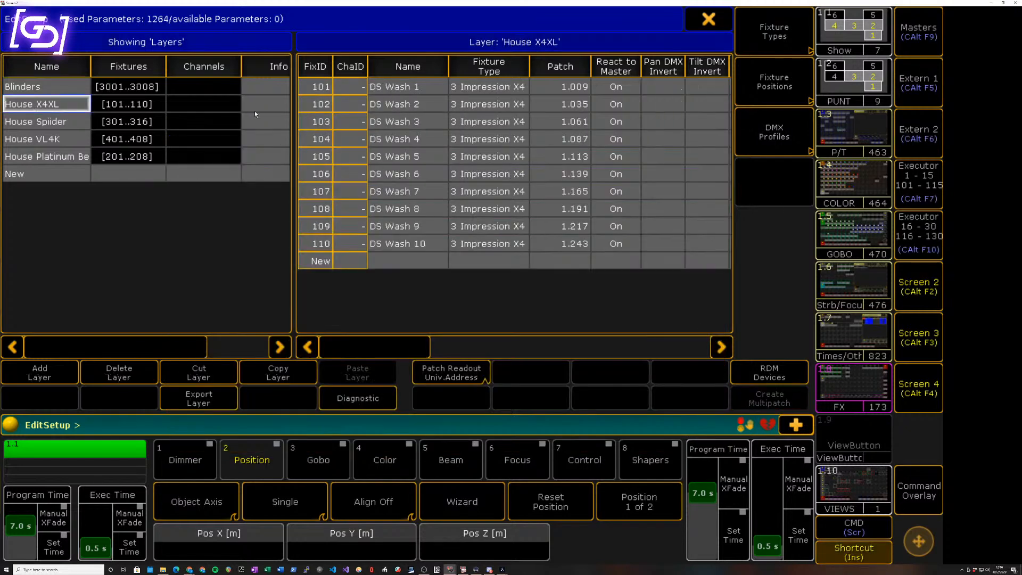
pyautogui.moveTo(321, 86); pyautogui.dragTo(317, 247)
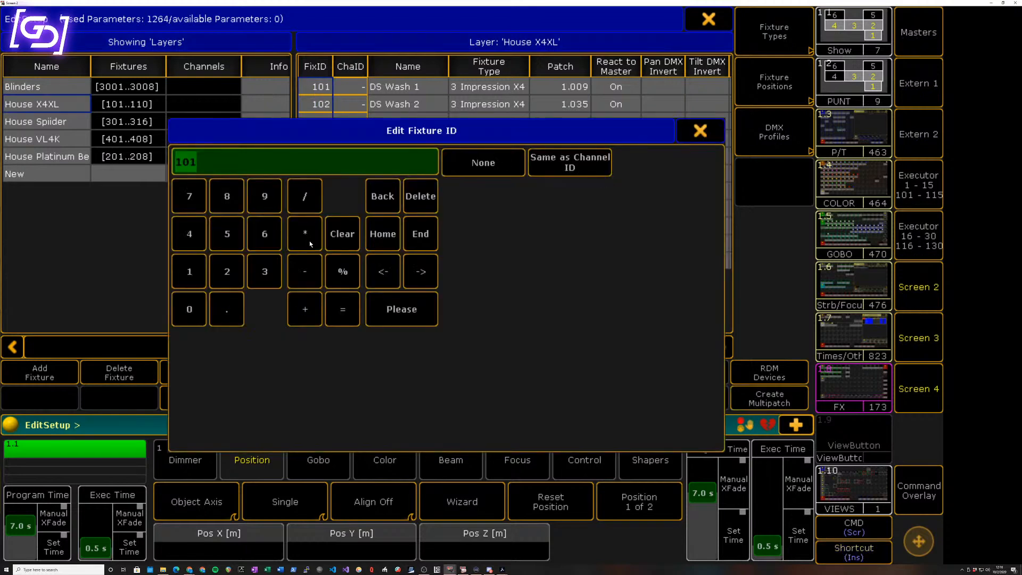
pyautogui.write('3101')
pyautogui.press('Return')
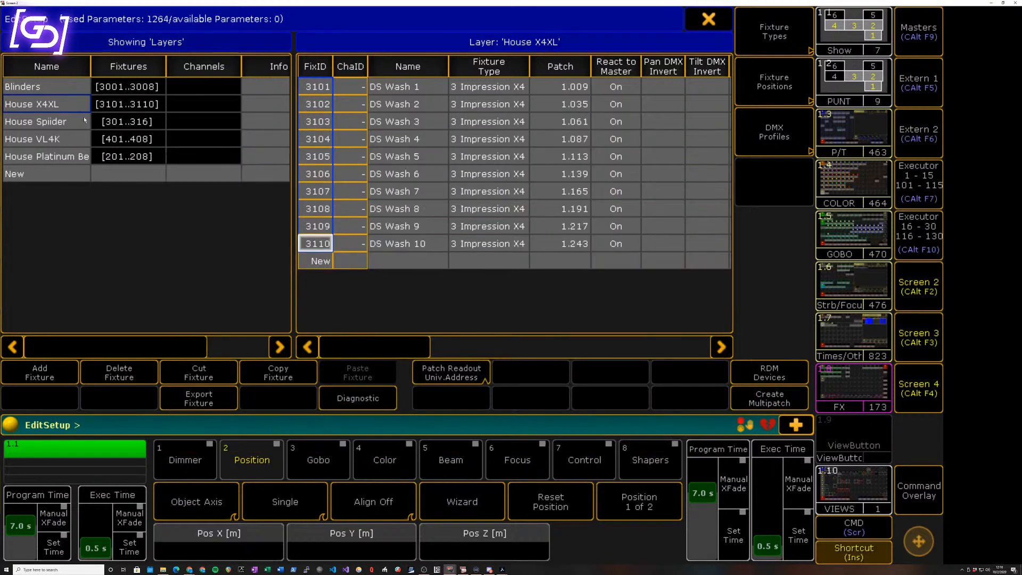
# - Renumber the fixture IDs of all House Spiider layer fixtures consecutively from 3301
pyautogui.press('Down')
pyautogui.moveTo(319, 87); pyautogui.dragTo(321, 297)
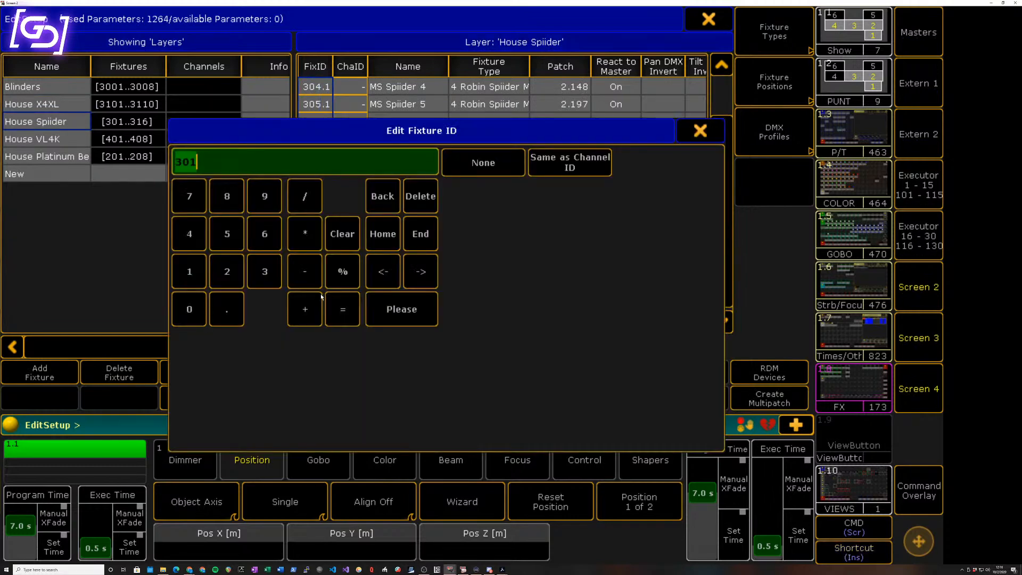
pyautogui.write('3301')
pyautogui.press('Return')
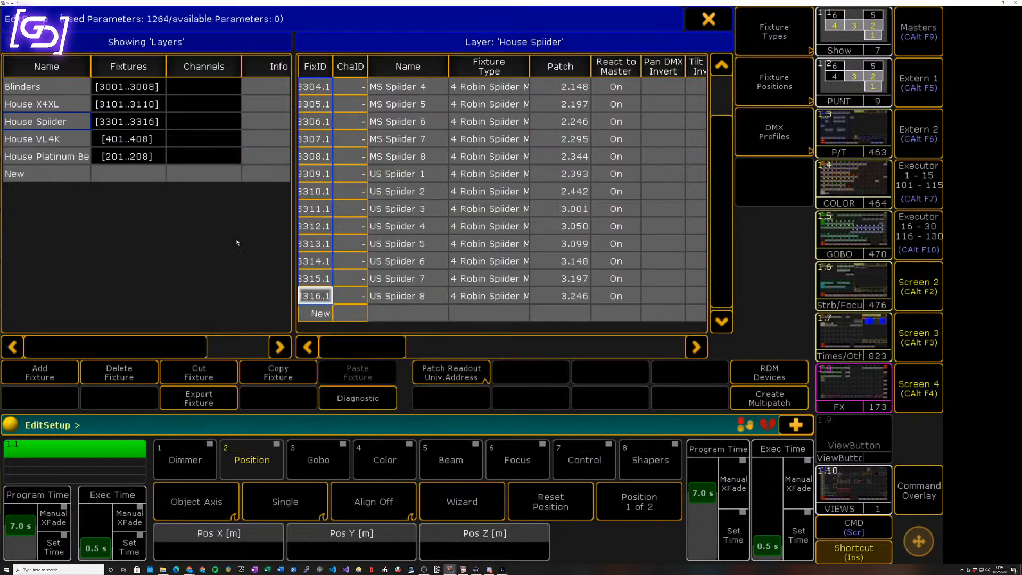
# - Widen the FixID column and renumber the House VL4K layer's fixture IDs consecutively from 3401
pyautogui.click(38, 152)
pyautogui.click(37, 138)
pyautogui.click(341, 65)
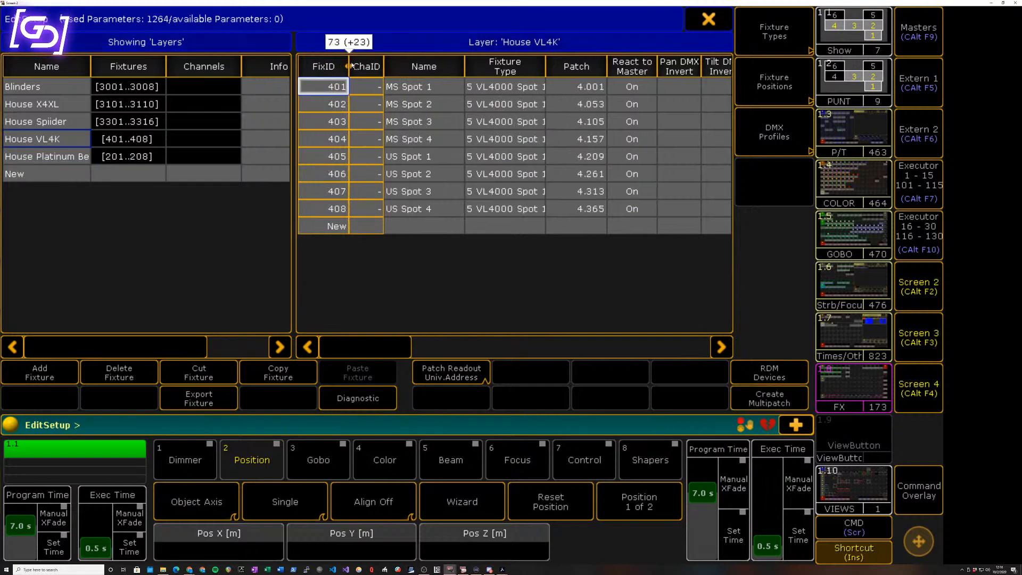
pyautogui.moveTo(326, 89); pyautogui.dragTo(337, 208)
pyautogui.rightClick(337, 209)
pyautogui.write('3401')
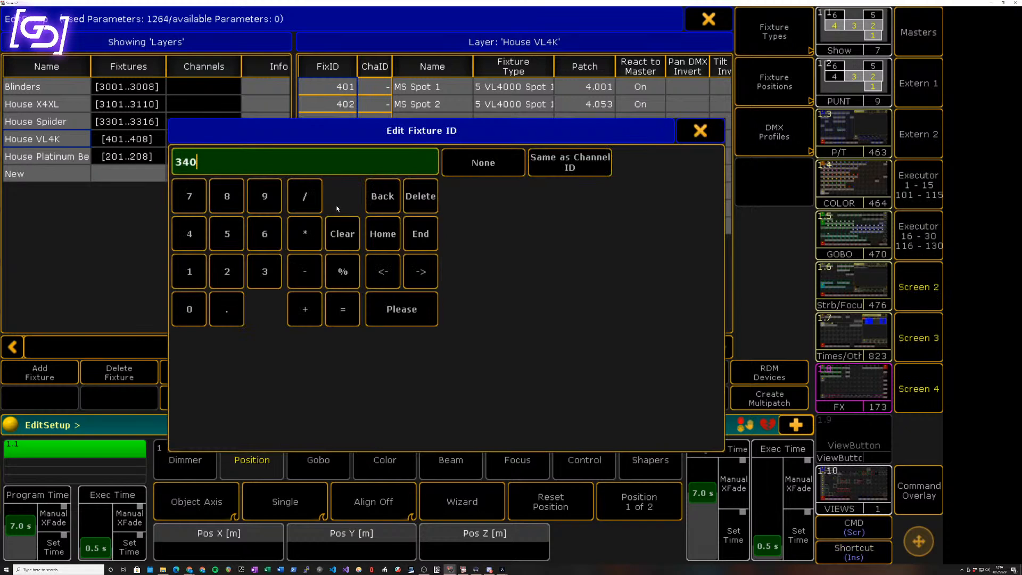
pyautogui.press('Return')
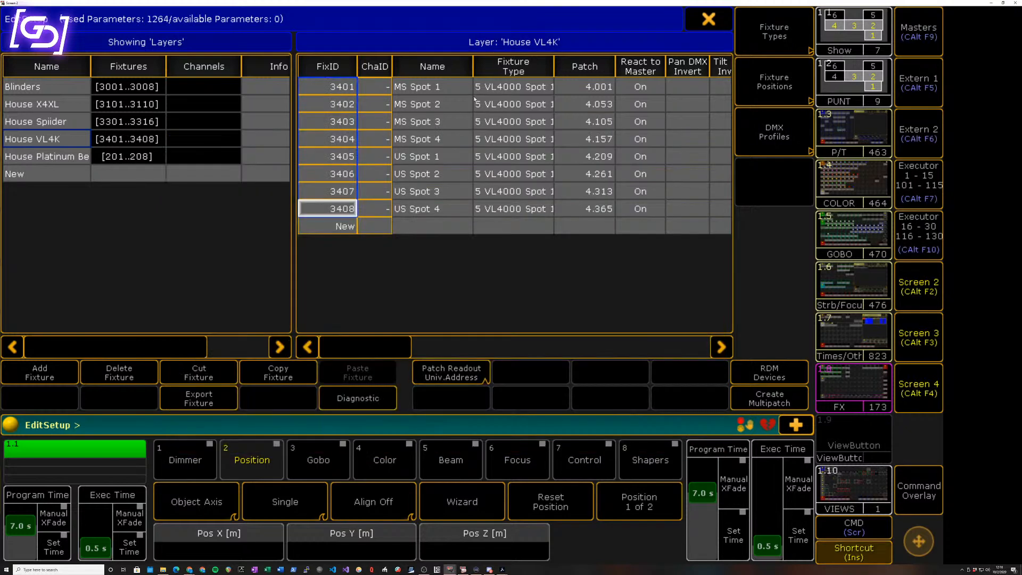
pyautogui.moveTo(444, 91); pyautogui.dragTo(428, 145)
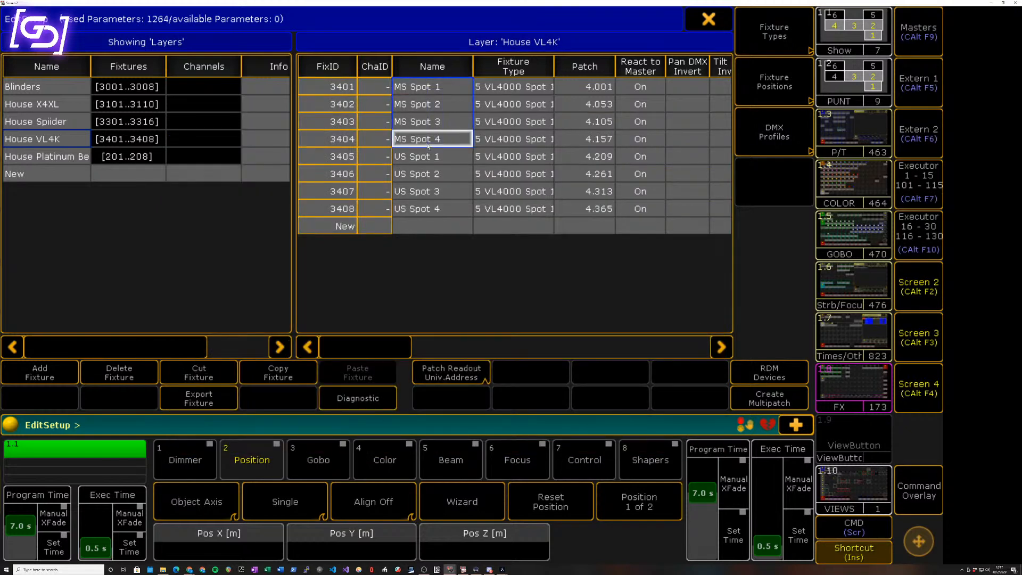
# - Renumber the fixture IDs of all House Platinum Beam layer fixtures consecutively from 3201
pyautogui.click(67, 157)
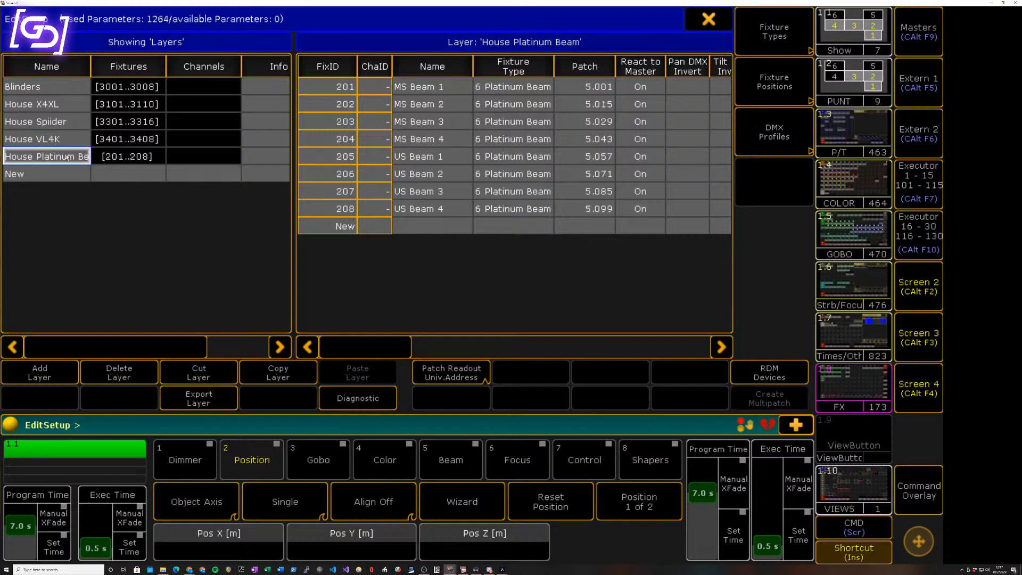
pyautogui.moveTo(342, 90); pyautogui.dragTo(329, 210)
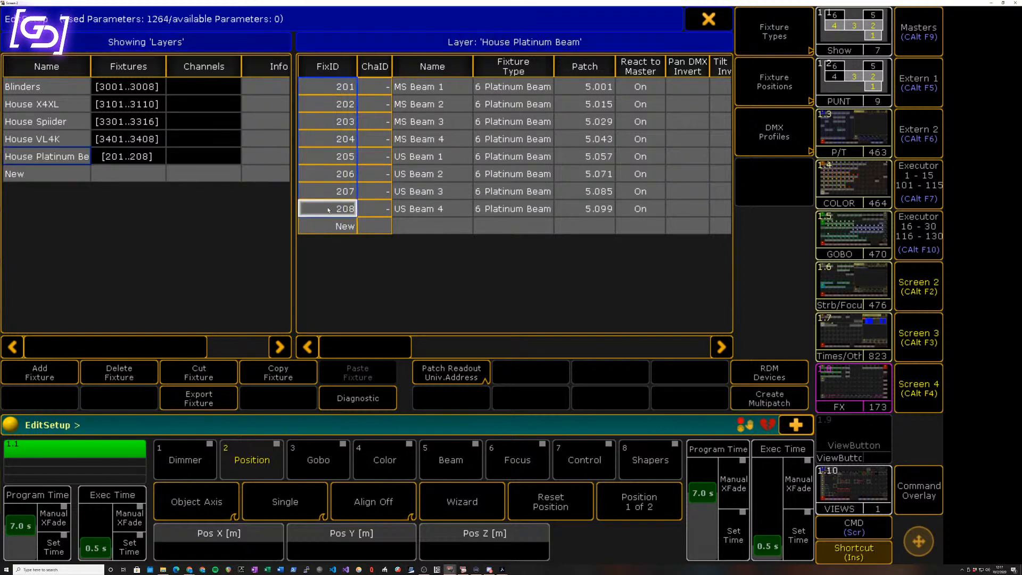
pyautogui.rightClick(328, 210)
pyautogui.write('3201')
pyautogui.press('Return')
pyautogui.click(415, 133)
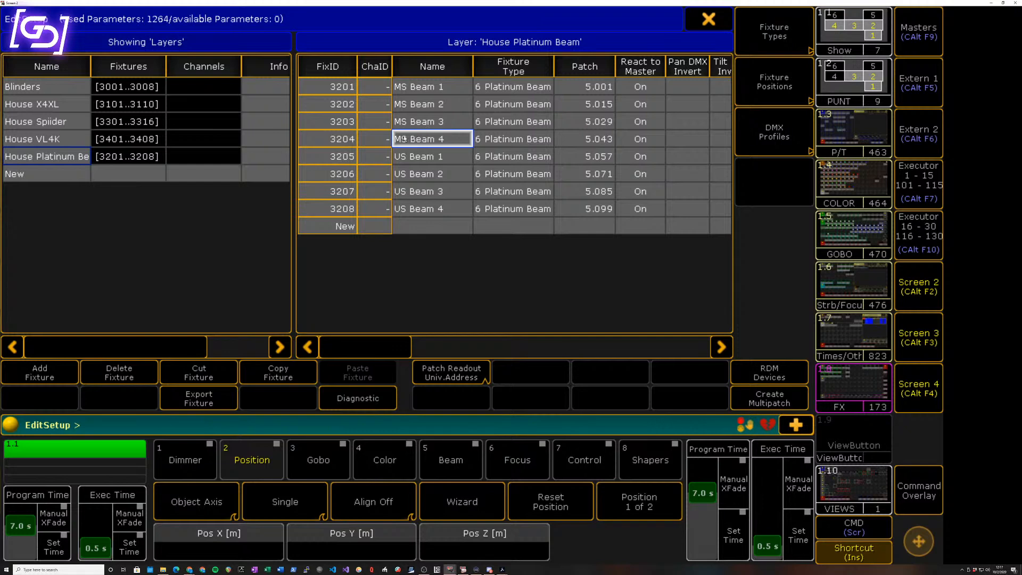
# - Rename all House Spiider layer fixtures in one go with sequential names starting at "asdfoisdh 1"
pyautogui.click(53, 121)
pyautogui.click(422, 86)
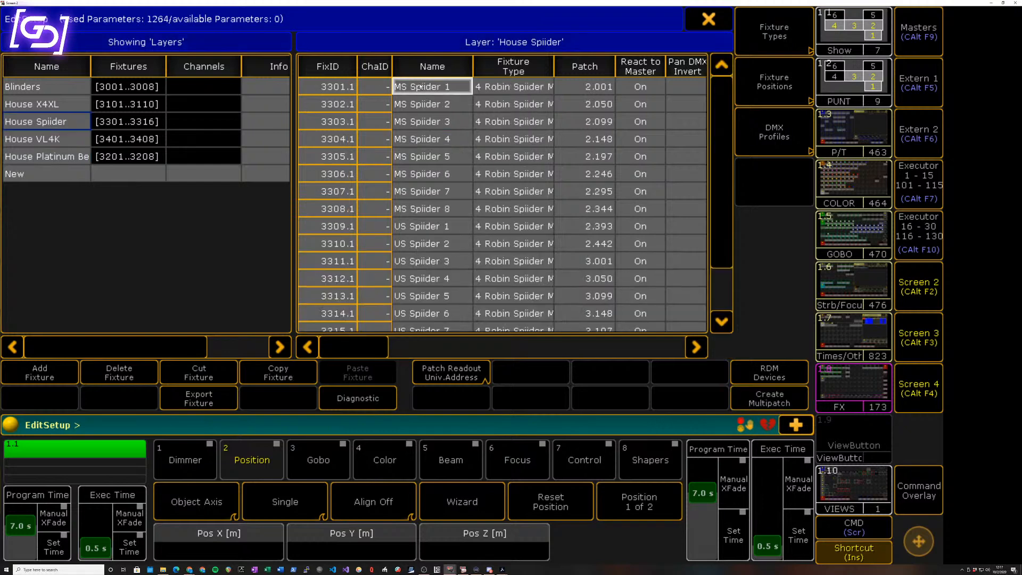
pyautogui.scroll(-1, 434, 213)
pyautogui.click(438, 297)
pyautogui.click(438, 296)
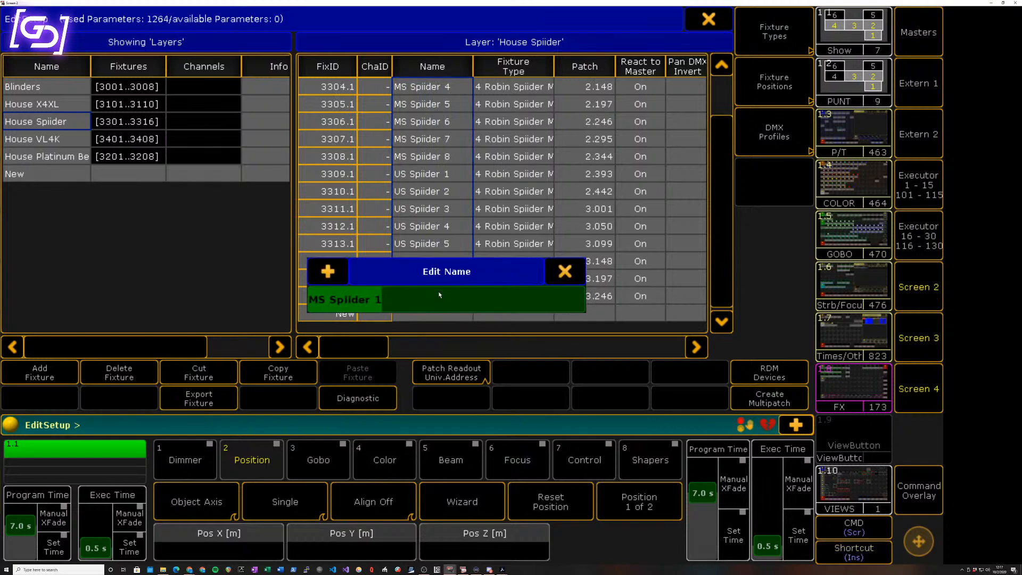
pyautogui.write('asdfoisdh nfopui')
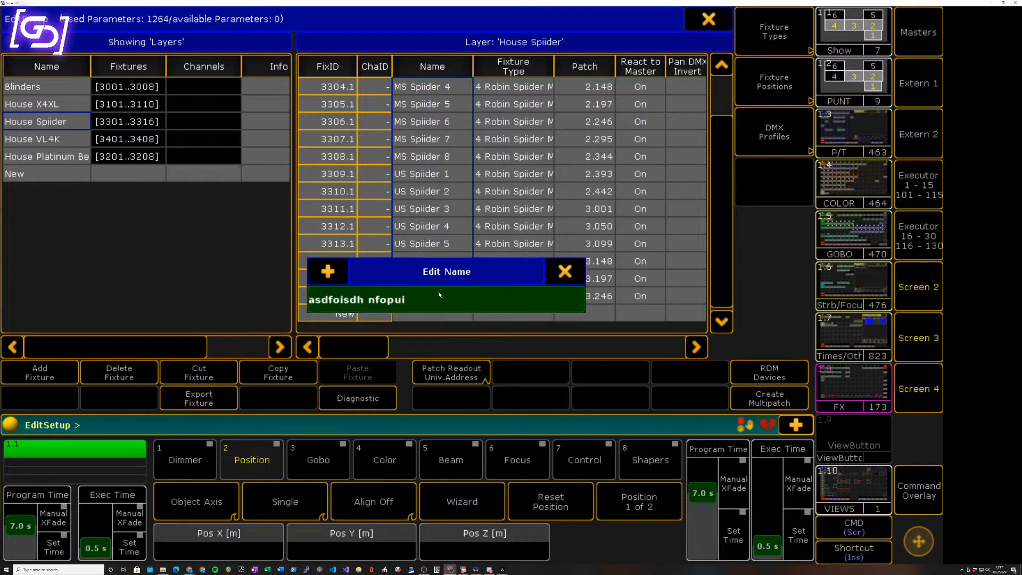
pyautogui.press('BackSpace')
pyautogui.press('BackSpace')
pyautogui.press('BackSpace')
pyautogui.press('BackSpace')
pyautogui.press('BackSpace')
pyautogui.press('BackSpace')
pyautogui.write('1')
pyautogui.press('Return')
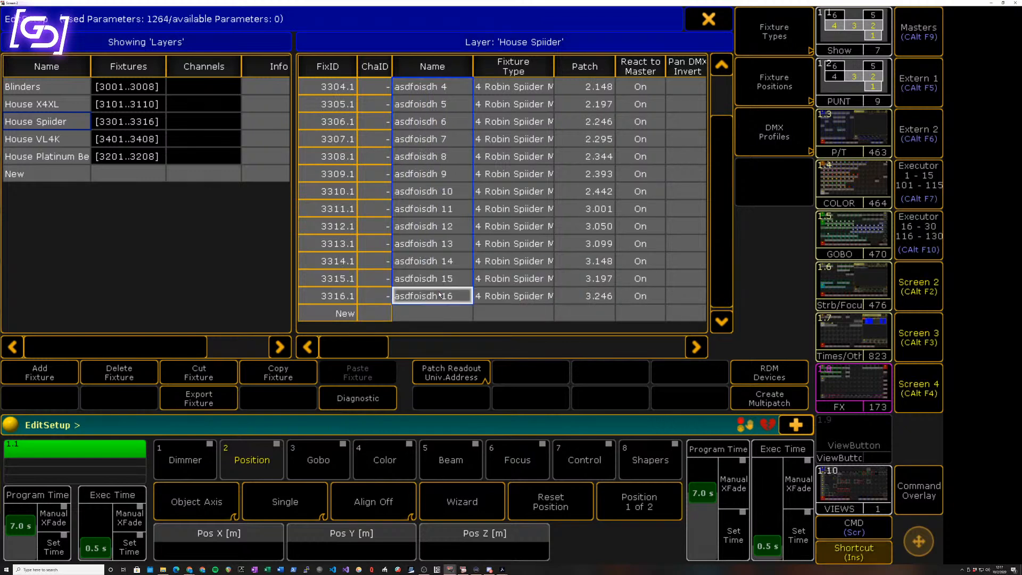
pyautogui.moveTo(438, 126); pyautogui.dragTo(437, 173)
pyautogui.moveTo(727, 106); pyautogui.dragTo(679, 34)
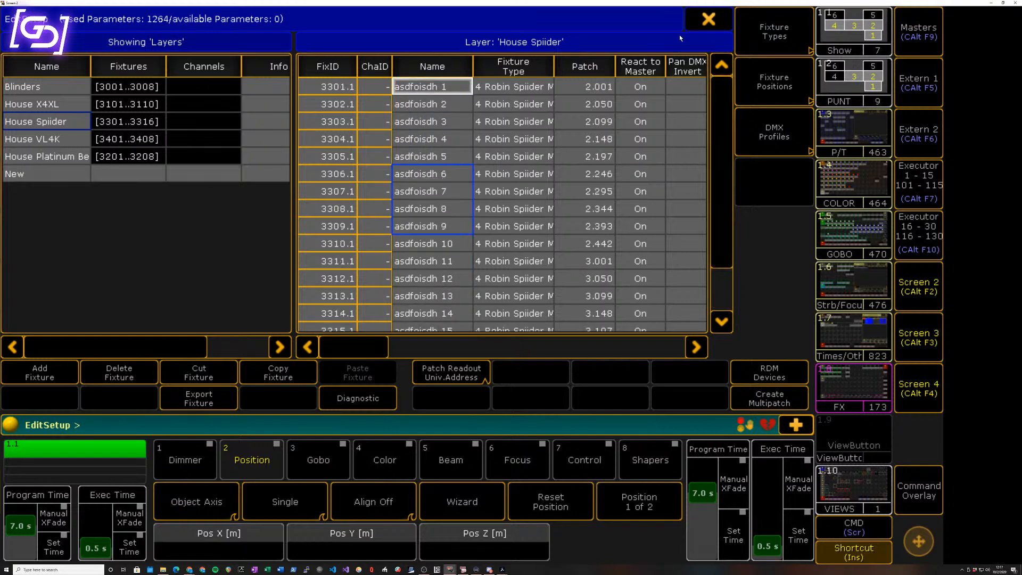
# - Close the Patch & Fixture Schedule and restore its maximized screen to the tiled four-screen layout
pyautogui.click(706, 21)
pyautogui.click(389, 312)
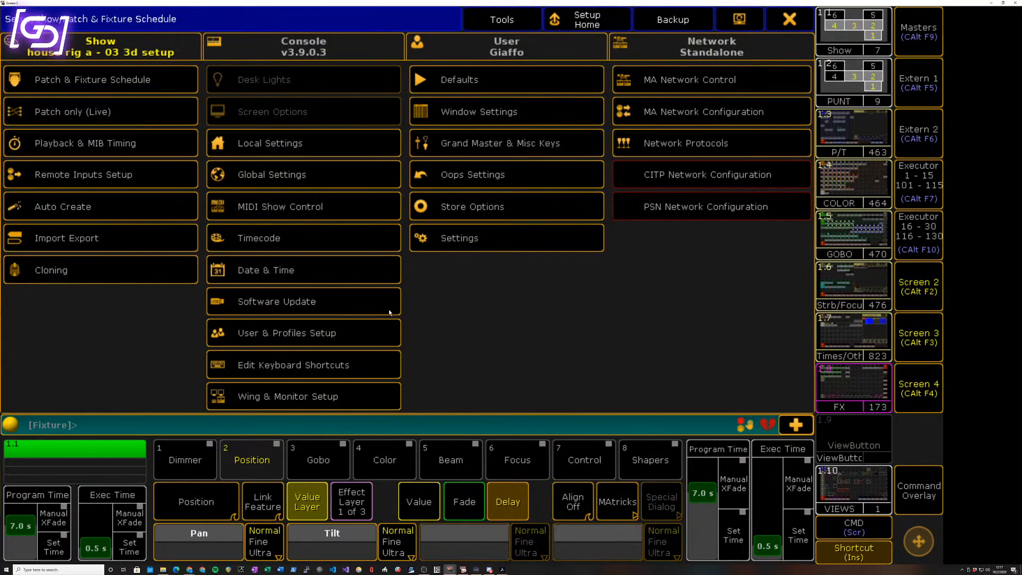
pyautogui.press('super+Down')
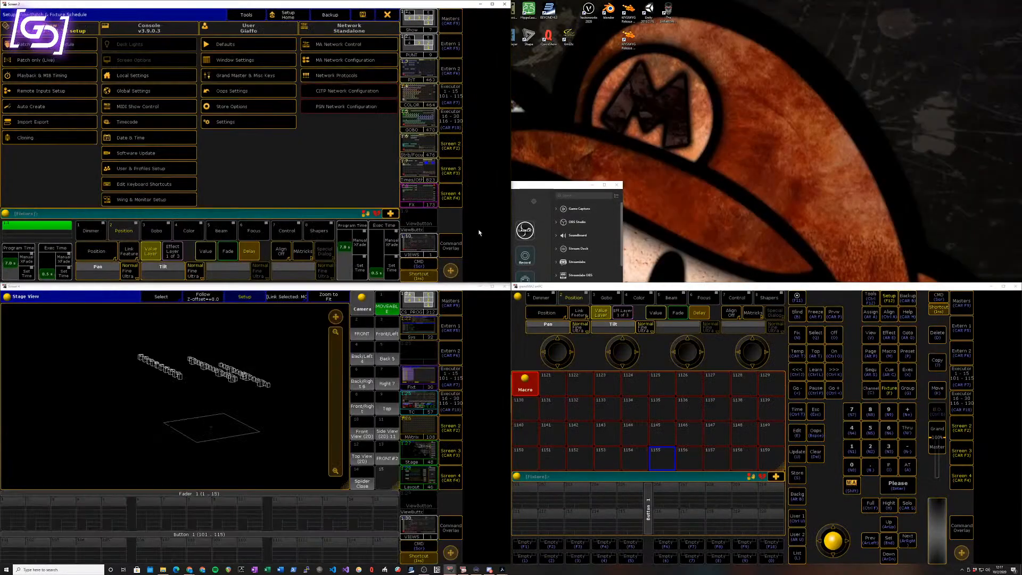
pyautogui.press('super+Right')
# - Recall the Fixt view on Screen 4, maximize it to examine the renamed Spiider entries in the fixture sheet, and restore the tiled layout
pyautogui.click(418, 374)
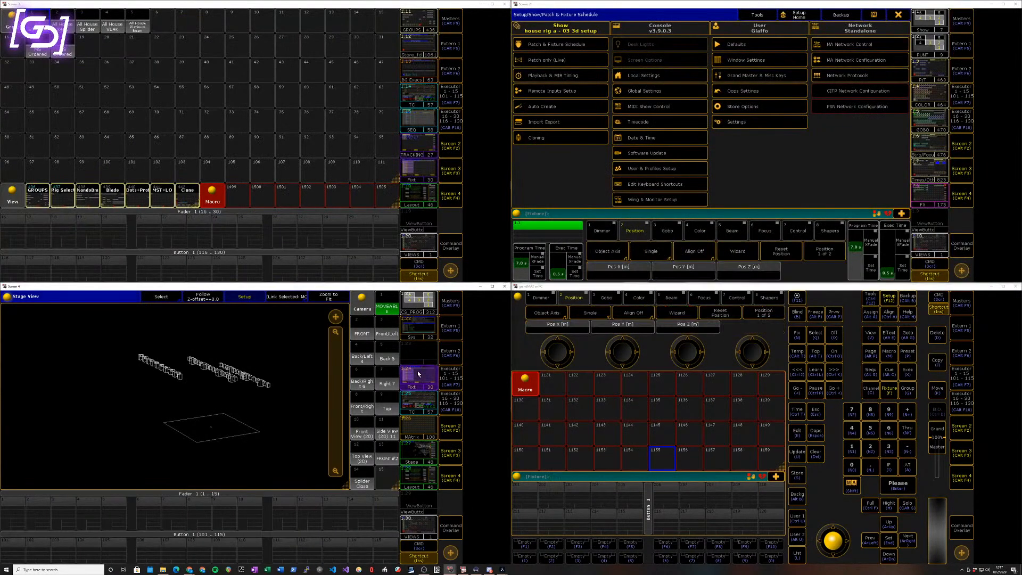
pyautogui.click(492, 287)
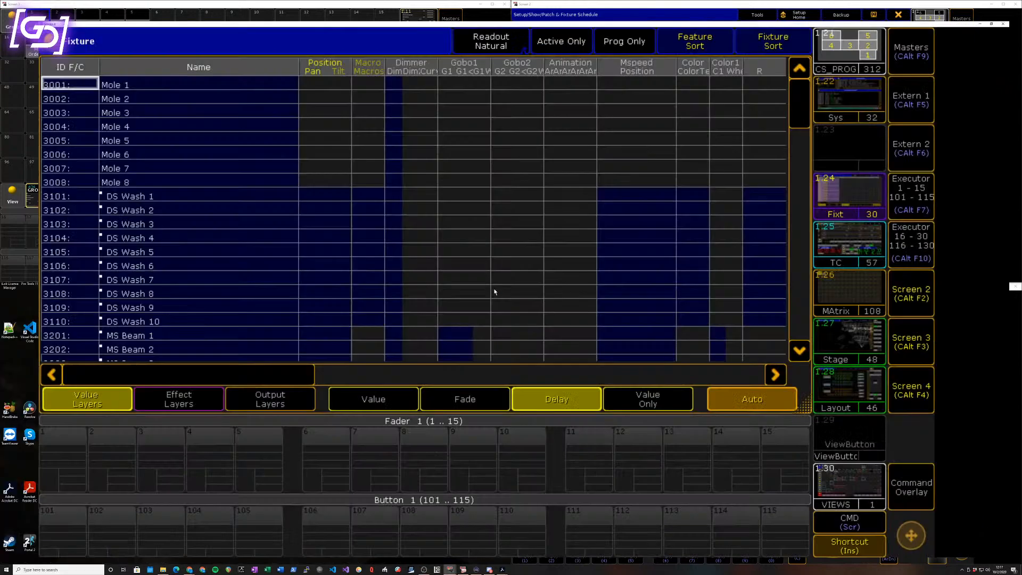
pyautogui.scroll(-8, 258, 206)
pyautogui.moveTo(796, 104); pyautogui.dragTo(796, 159)
pyautogui.moveTo(168, 288); pyautogui.dragTo(144, 98)
pyautogui.click(142, 200)
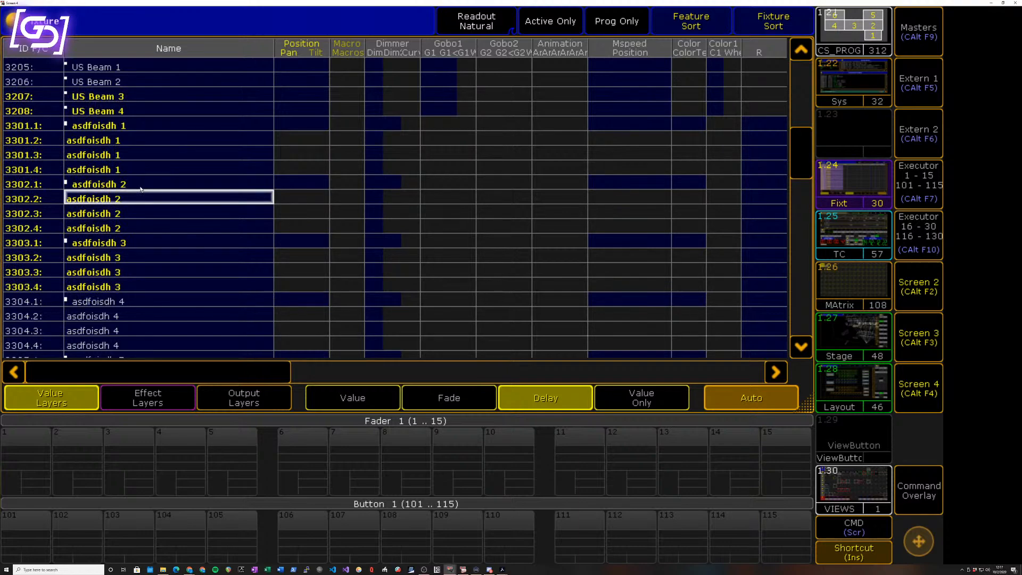
pyautogui.press('super+Down')
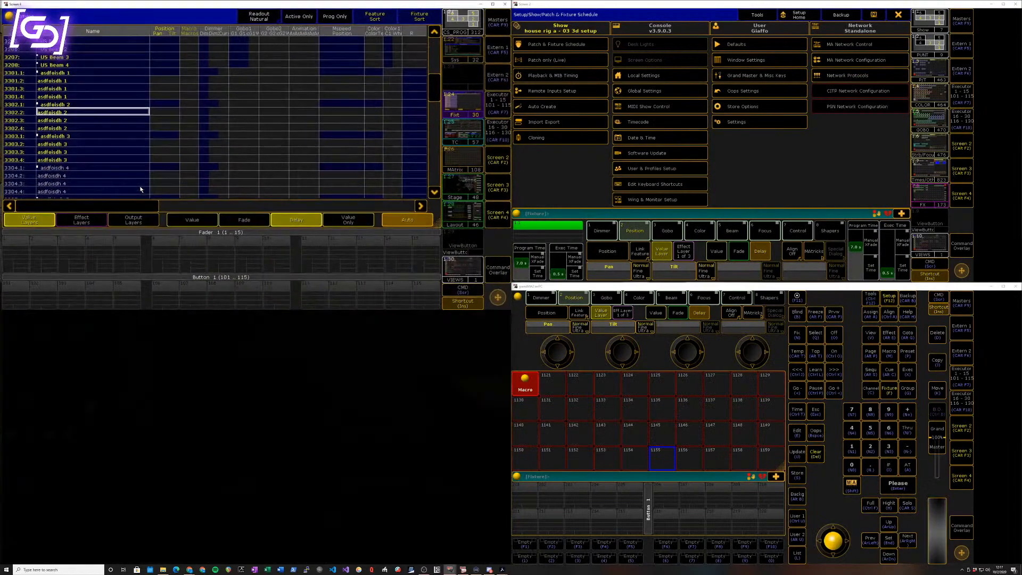
pyautogui.press('super+Down')
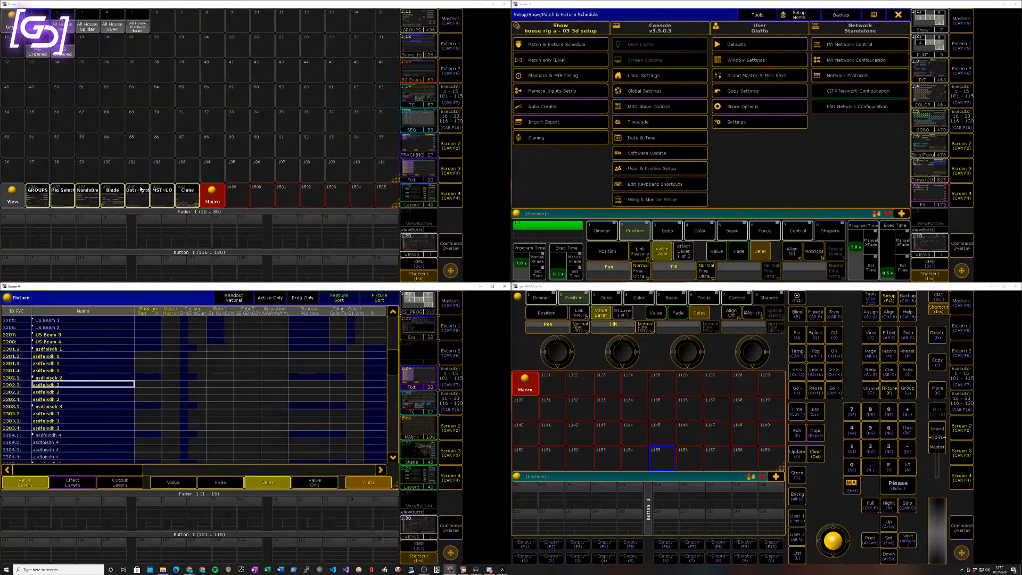
# - Reopen the Patch & Fixture Schedule full-size, check the names in the House Spiider layer, and exit the setup
pyautogui.click(559, 46)
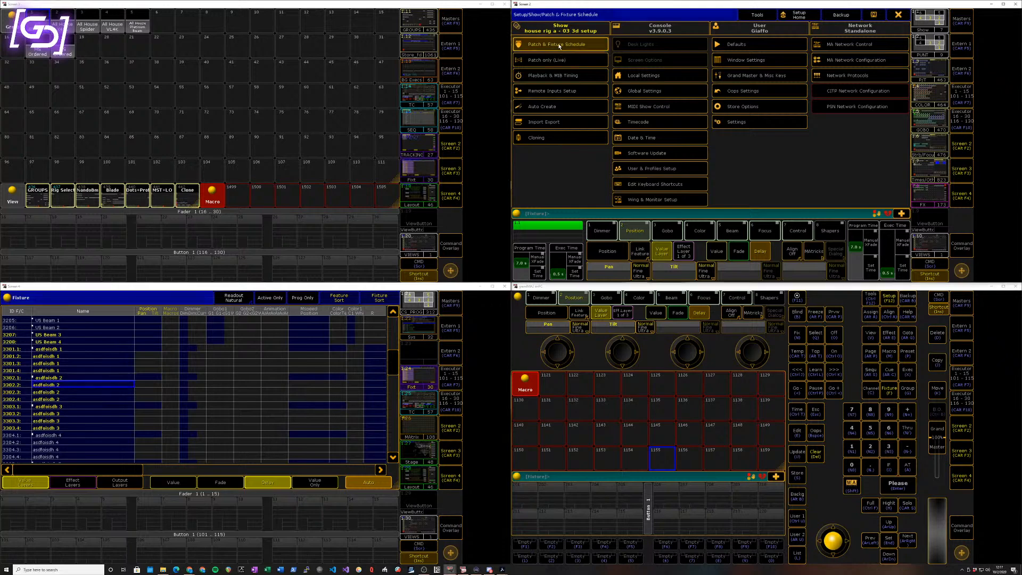
pyautogui.press('super+Up')
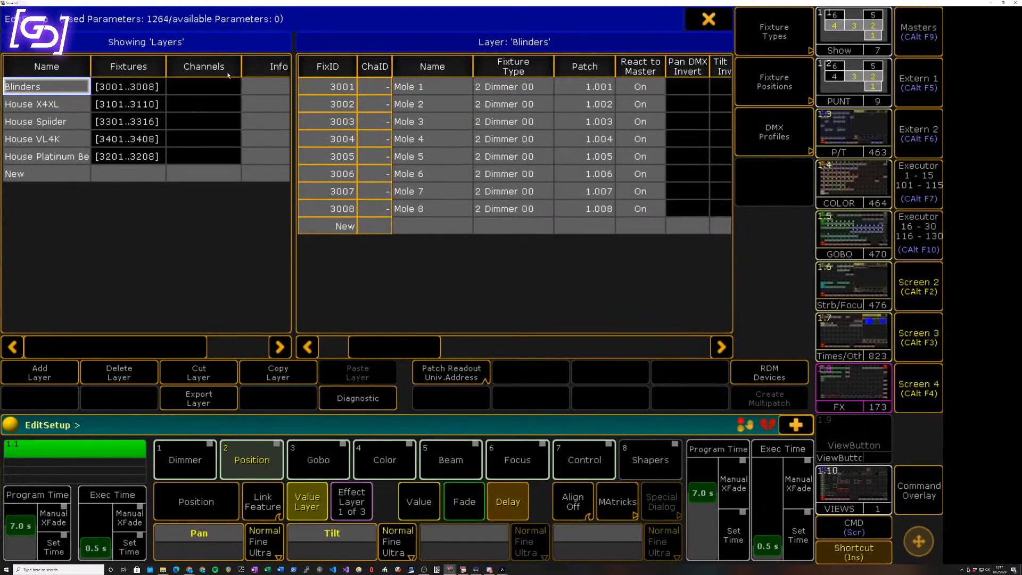
pyautogui.click(52, 123)
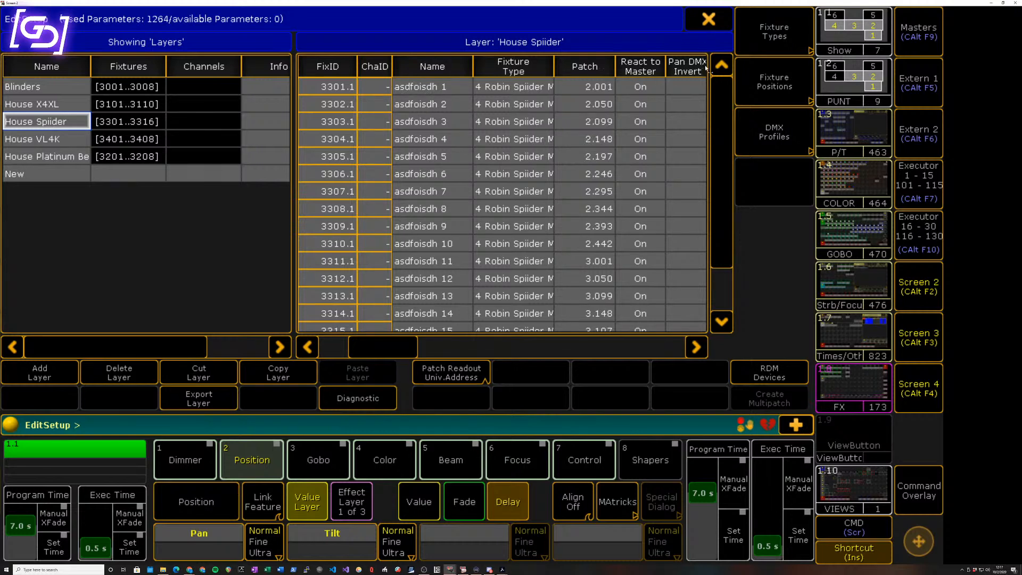
pyautogui.press('Escape')
pyautogui.click(787, 27)
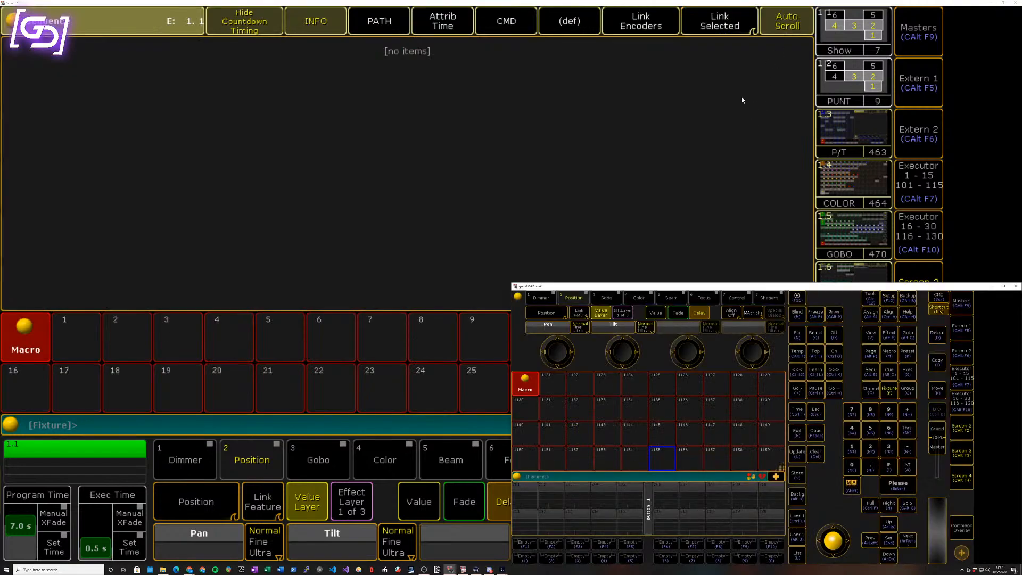
# - Reload the show "house rig a - 03 3d setup" with all data options included, without saving the changed showfile
pyautogui.click(895, 303)
pyautogui.click(673, 20)
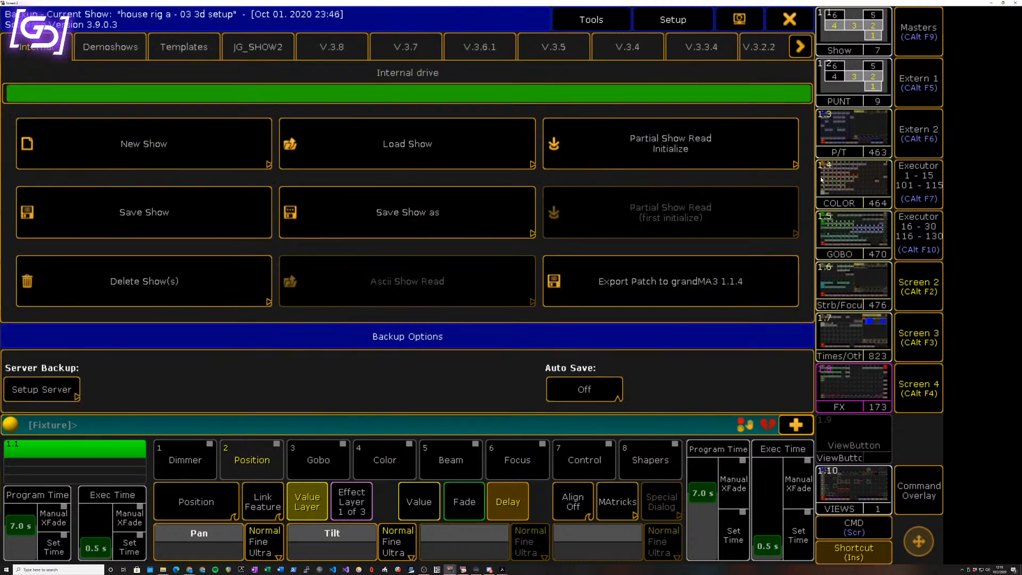
pyautogui.click(375, 130)
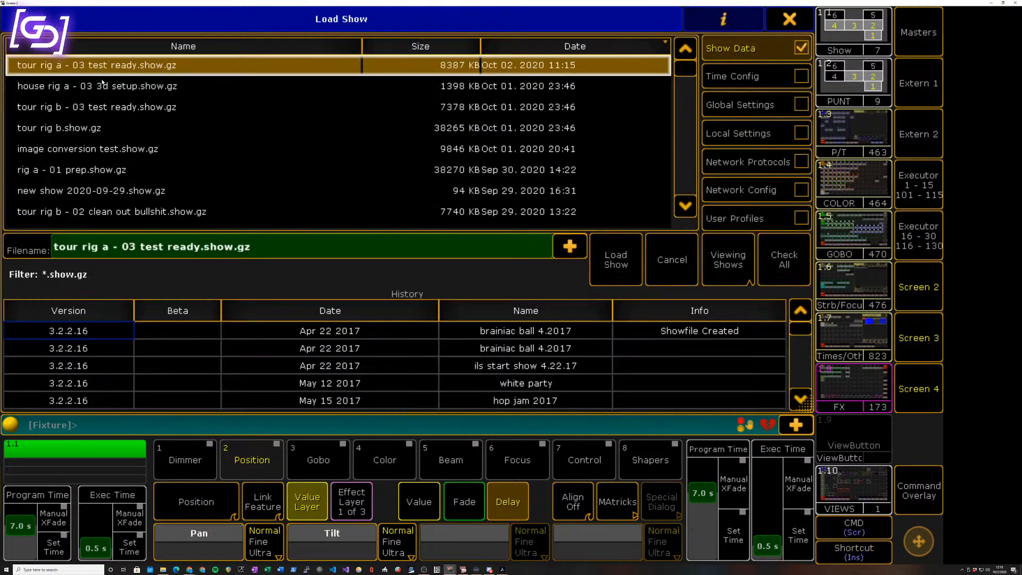
pyautogui.click(152, 86)
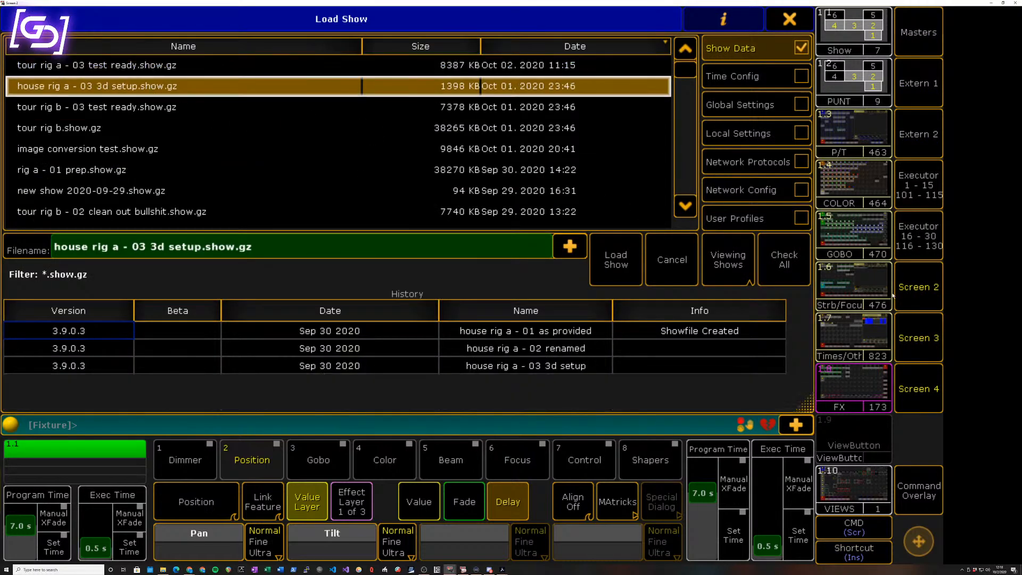
pyautogui.click(784, 259)
pyautogui.click(628, 260)
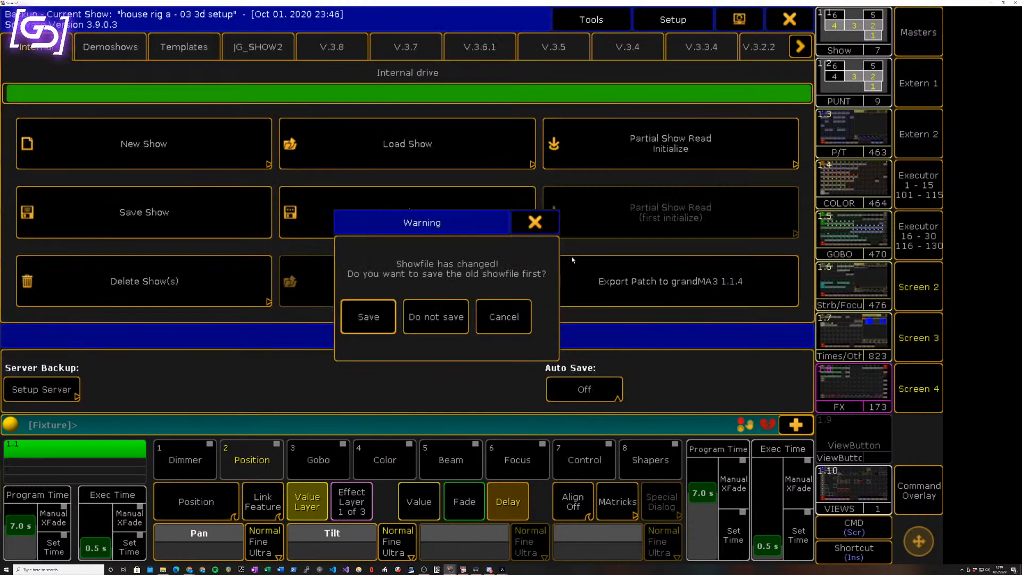
pyautogui.click(436, 317)
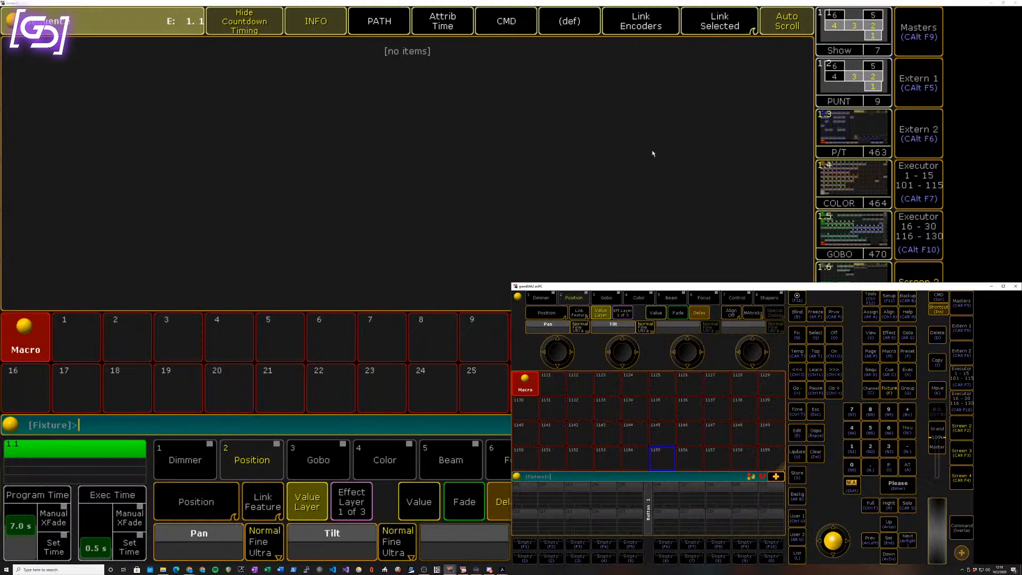
# - In the Patch & Fixture Schedule, renumber all fixtures in the Blinders layer sequentially from fixture ID 3001
pyautogui.click(891, 299)
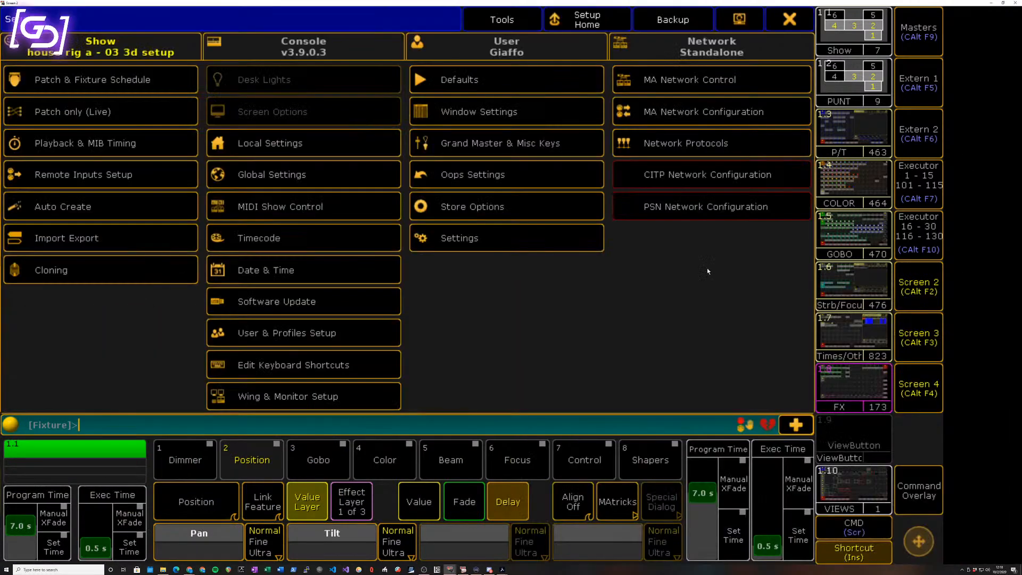
pyautogui.click(142, 81)
pyautogui.moveTo(316, 88); pyautogui.dragTo(330, 209)
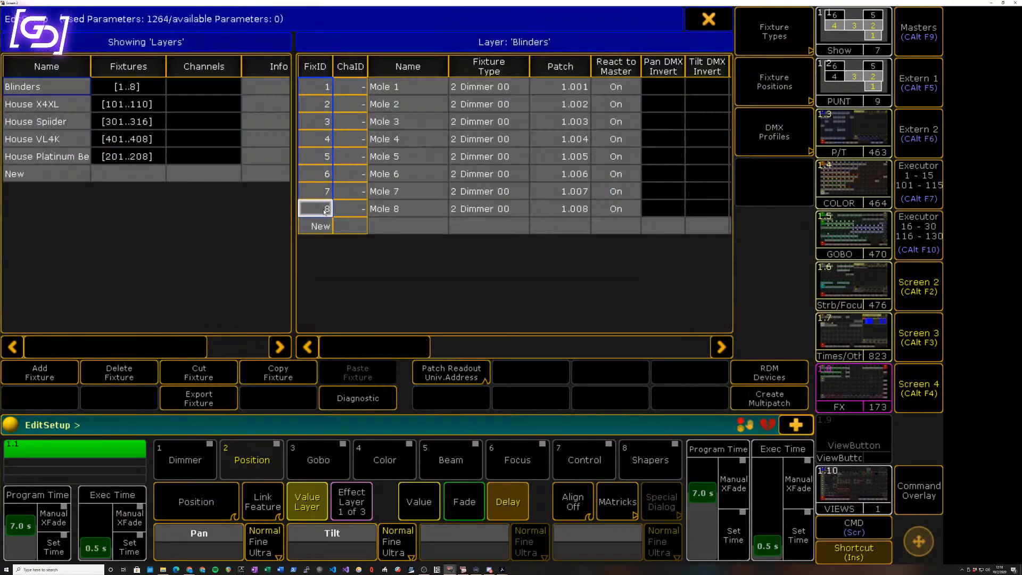
pyautogui.rightClick(330, 208)
pyautogui.write('3001')
pyautogui.press('Return')
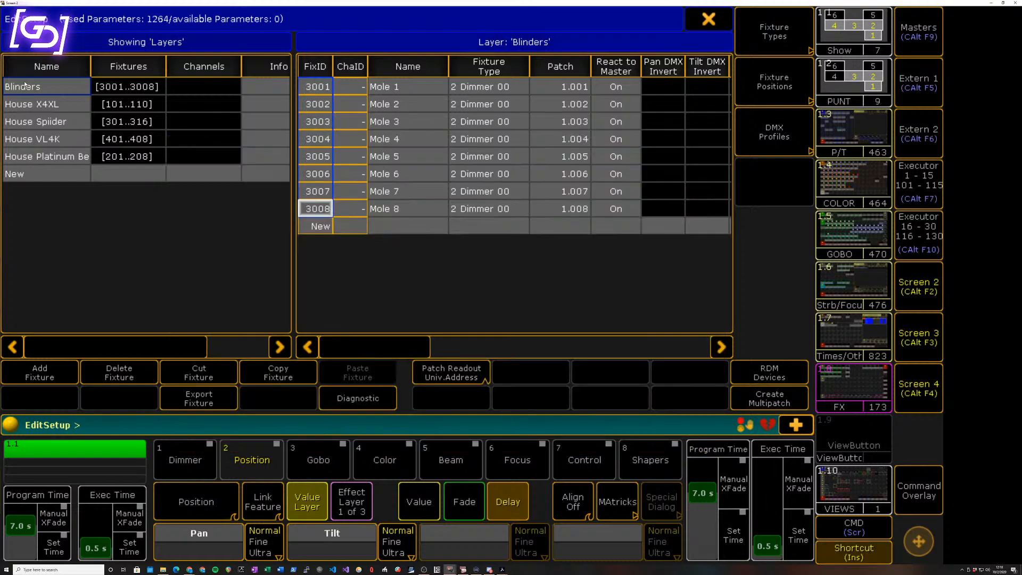
# - Renumber all fixtures in the House X4XL layer sequentially from fixture ID 3101
pyautogui.click(28, 104)
pyautogui.moveTo(321, 88); pyautogui.dragTo(316, 249)
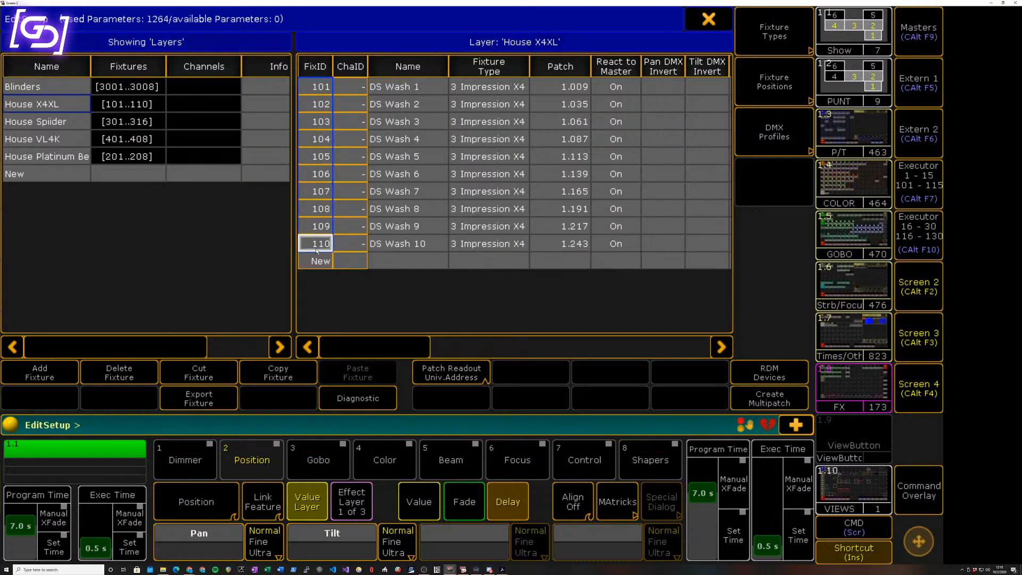
pyautogui.rightClick(315, 248)
pyautogui.write('3101')
pyautogui.press('Return')
# - Renumber all fixtures in the House Spiider layer sequentially from fixture ID 3301
pyautogui.click(53, 125)
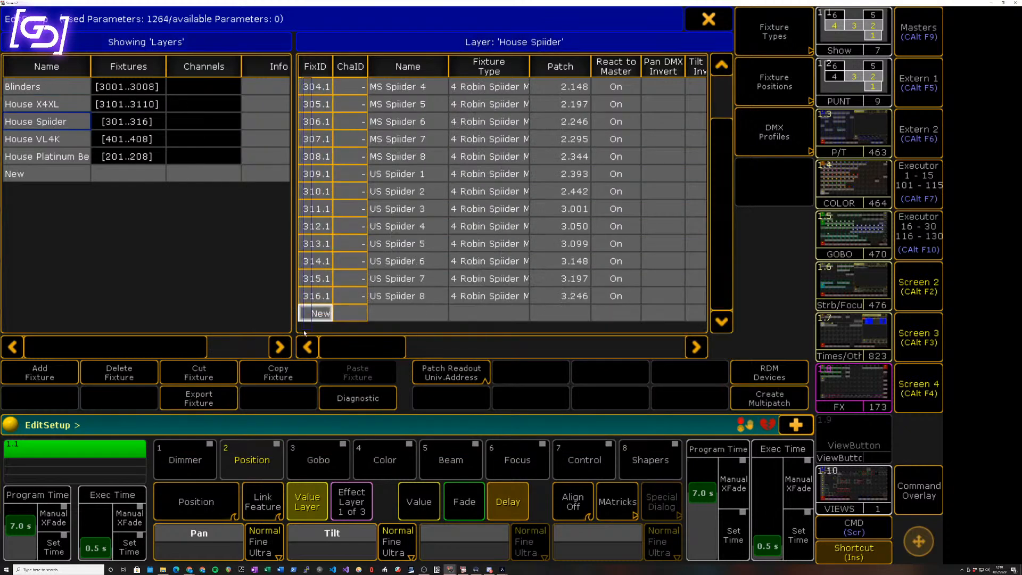
pyautogui.moveTo(315, 87); pyautogui.dragTo(312, 299)
pyautogui.rightClick(312, 299)
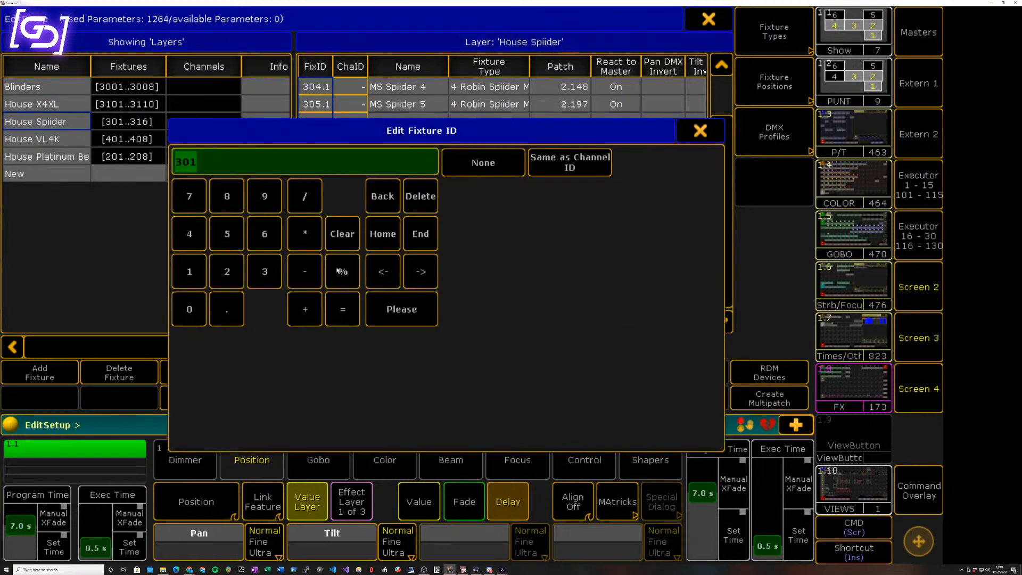
pyautogui.write('333')
pyautogui.press('BackSpace')
pyautogui.write('01')
pyautogui.press('Return')
# - Renumber all fixtures in the House VL4K layer sequentially from fixture ID 3401
pyautogui.click(48, 138)
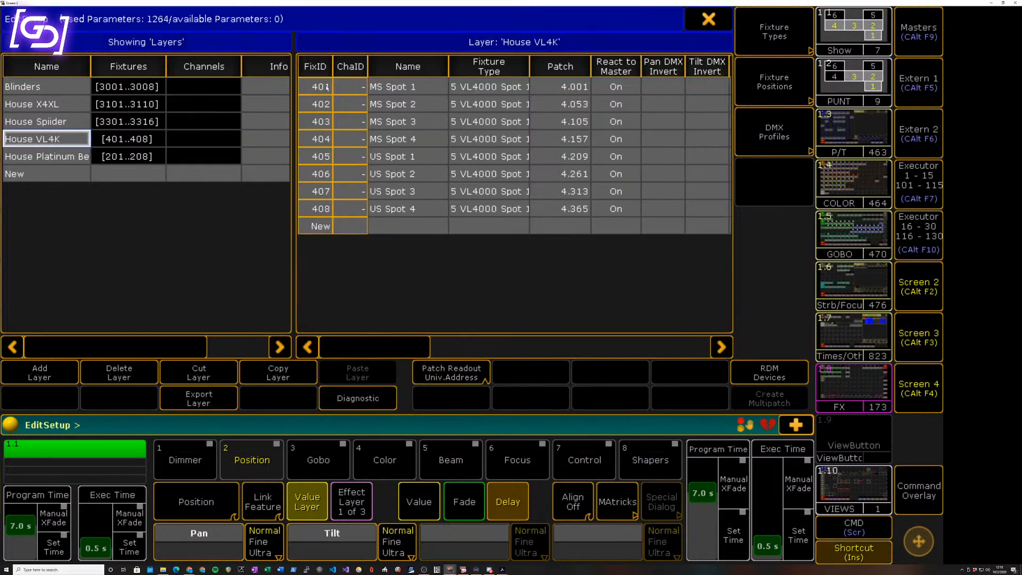
pyautogui.moveTo(317, 87); pyautogui.dragTo(326, 208)
pyautogui.rightClick(326, 208)
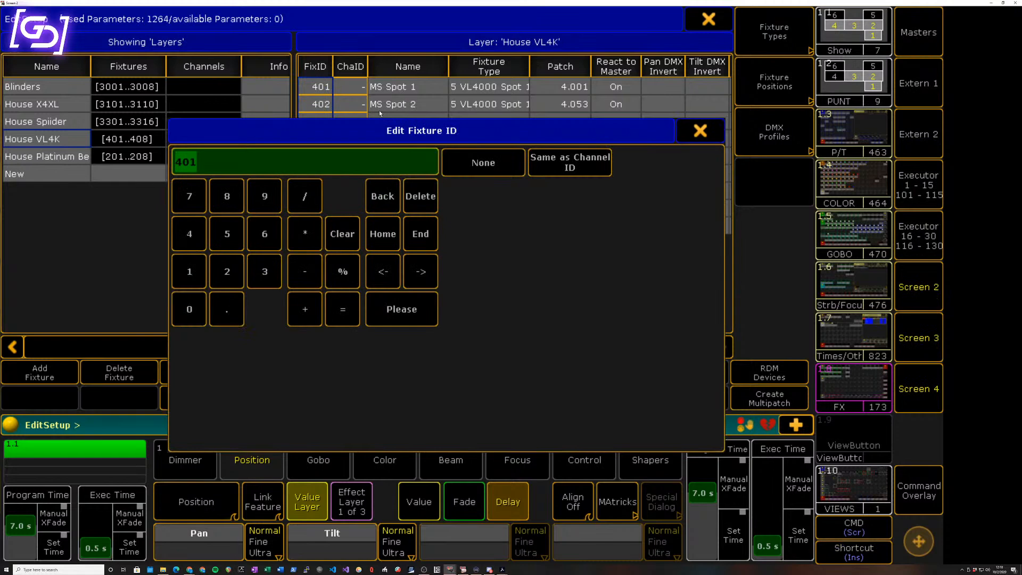
pyautogui.write('3401')
pyautogui.press('Return')
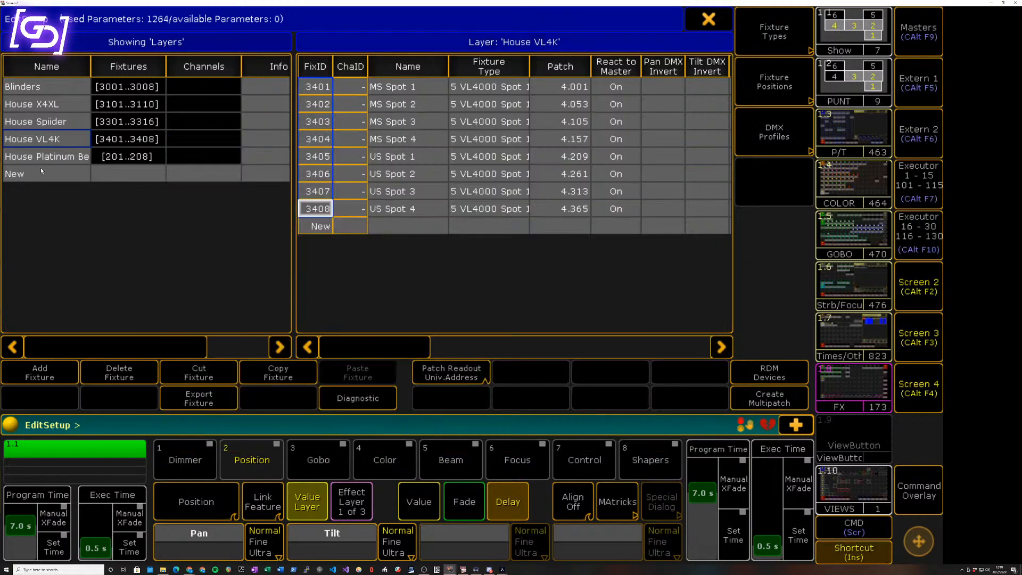
# - Renumber all fixtures in the House Platinum Beam layer sequentially from fixture ID 3201 and exit the Patch & Fixture Schedule
pyautogui.click(50, 158)
pyautogui.moveTo(314, 87); pyautogui.dragTo(321, 213)
pyautogui.rightClick(321, 213)
pyautogui.write('3201')
pyautogui.press('Return')
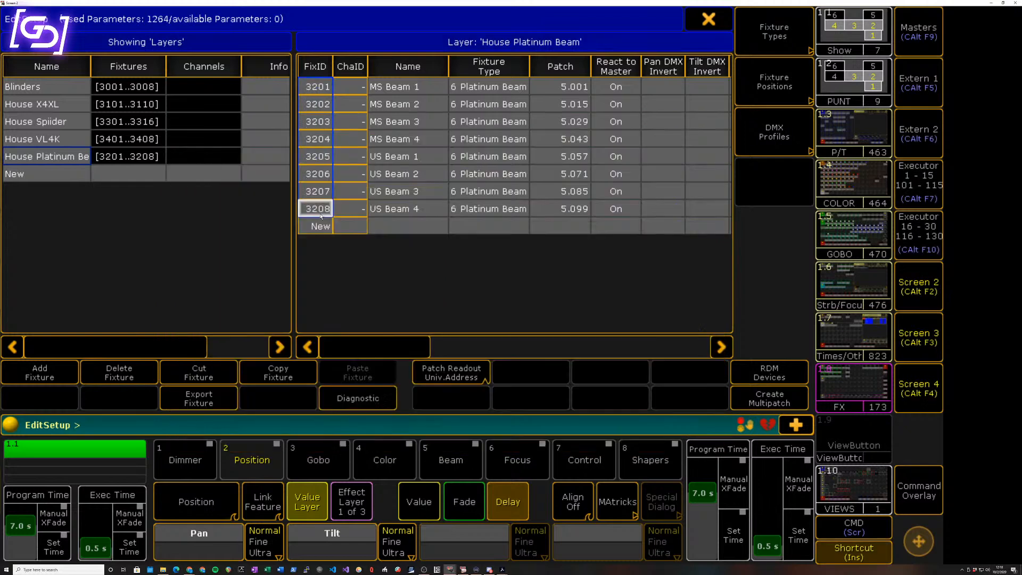
pyautogui.click(727, 22)
pyautogui.click(366, 319)
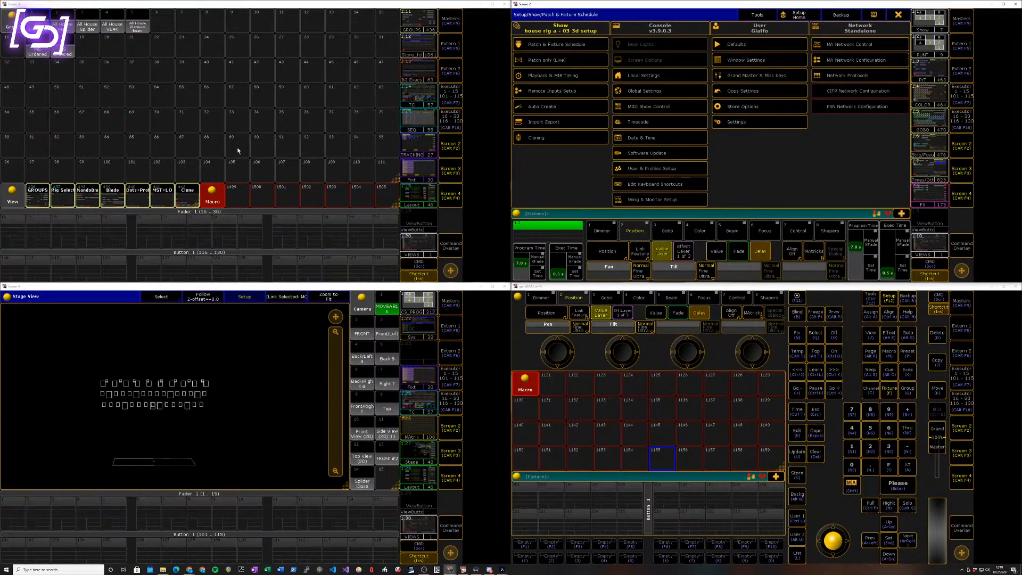
# - Recall the Univ view from the views pool and switch the Universe pool to sheet style
pyautogui.click(430, 245)
pyautogui.click(66, 128)
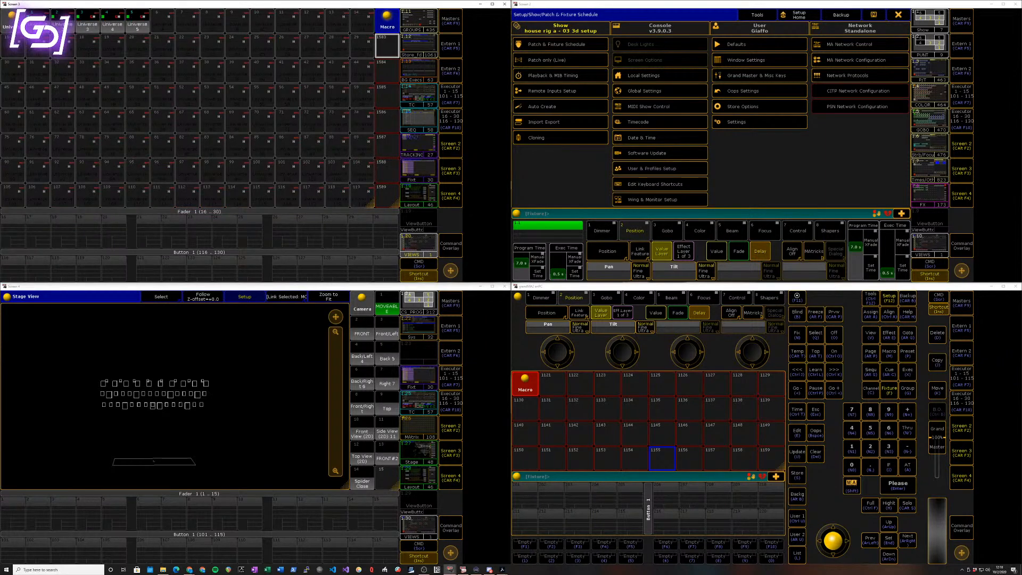
pyautogui.scroll(-17, 170, 79)
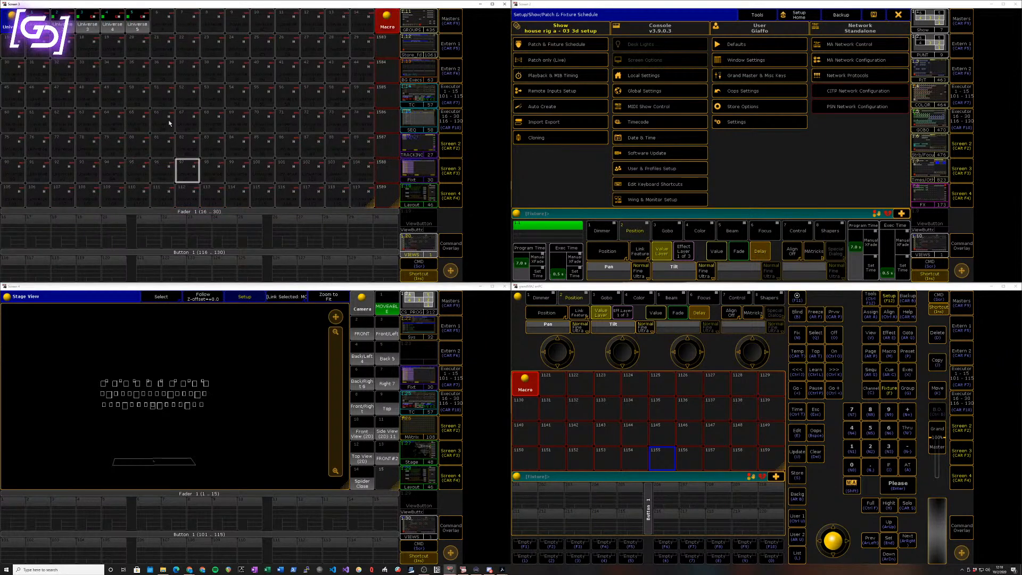
pyautogui.scroll(3, 197, 107)
pyautogui.scroll(5, 198, 105)
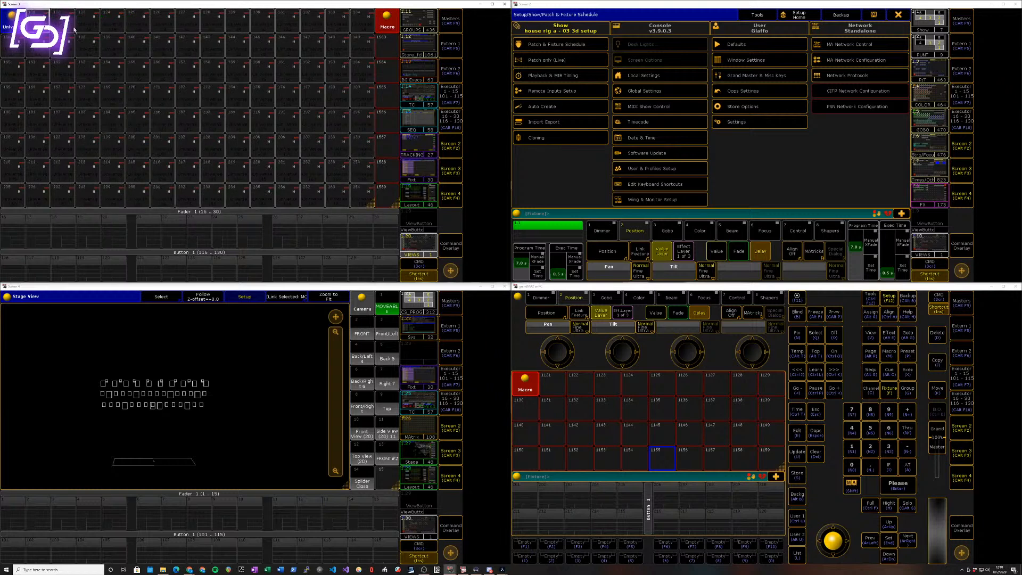
pyautogui.click(6, 17)
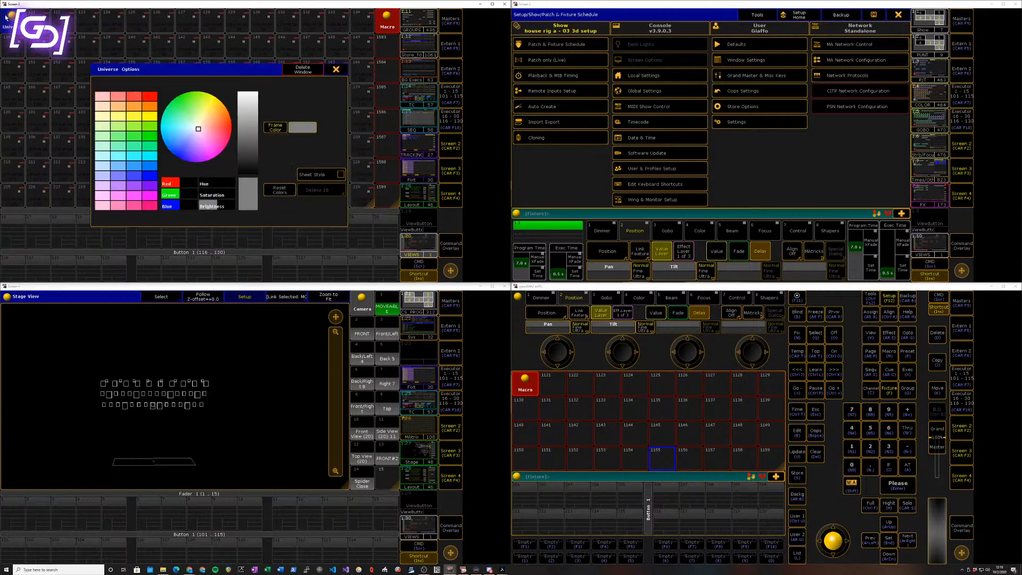
pyautogui.click(326, 177)
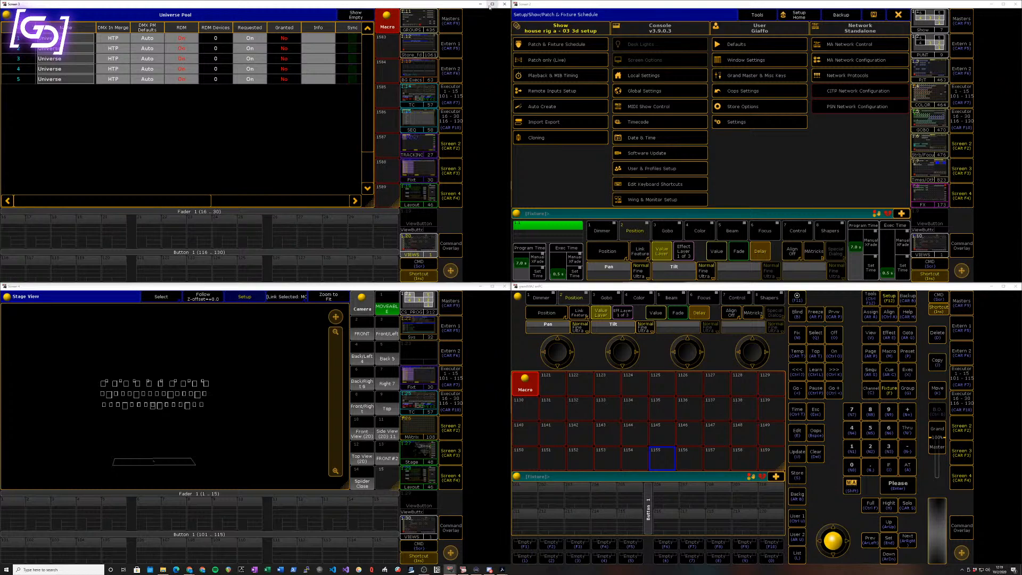
# - Maximize the Universe Pool sheet, examine the RDM and Requested settings of the universes, and restore the tiled layout
pyautogui.click(491, 5)
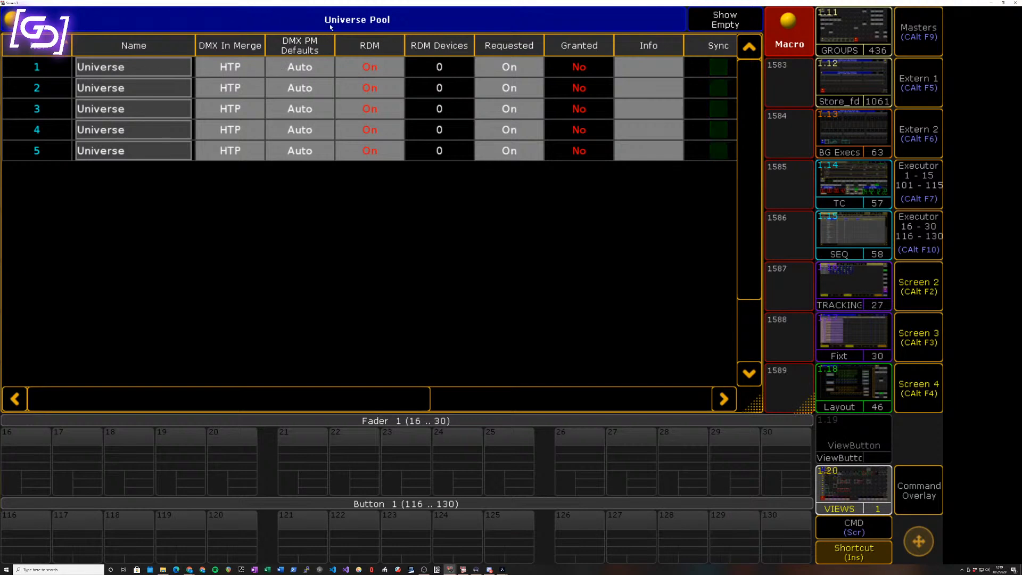
pyautogui.click(364, 67)
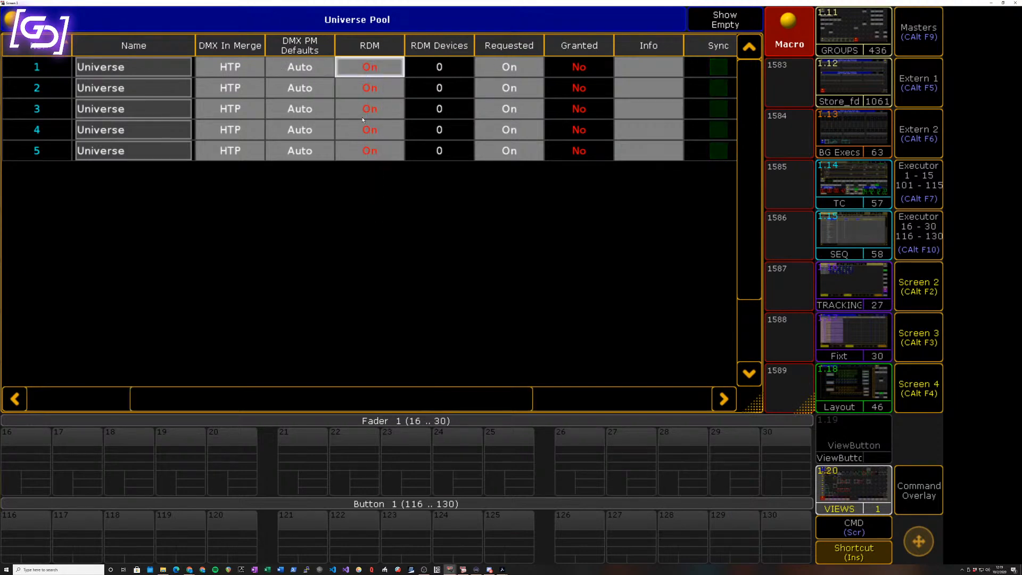
pyautogui.click(507, 62)
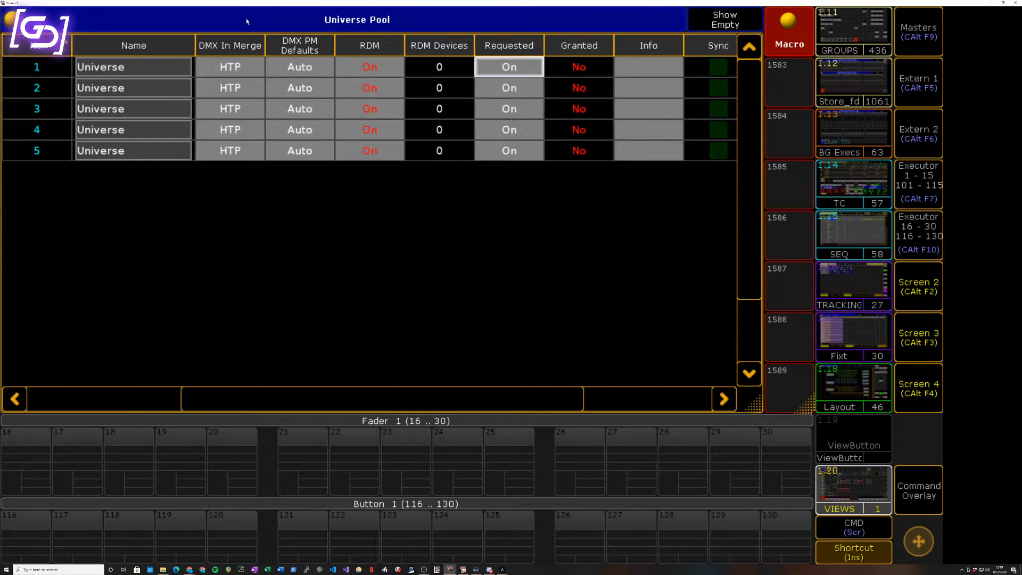
pyautogui.moveTo(254, 3); pyautogui.dragTo(334, 122)
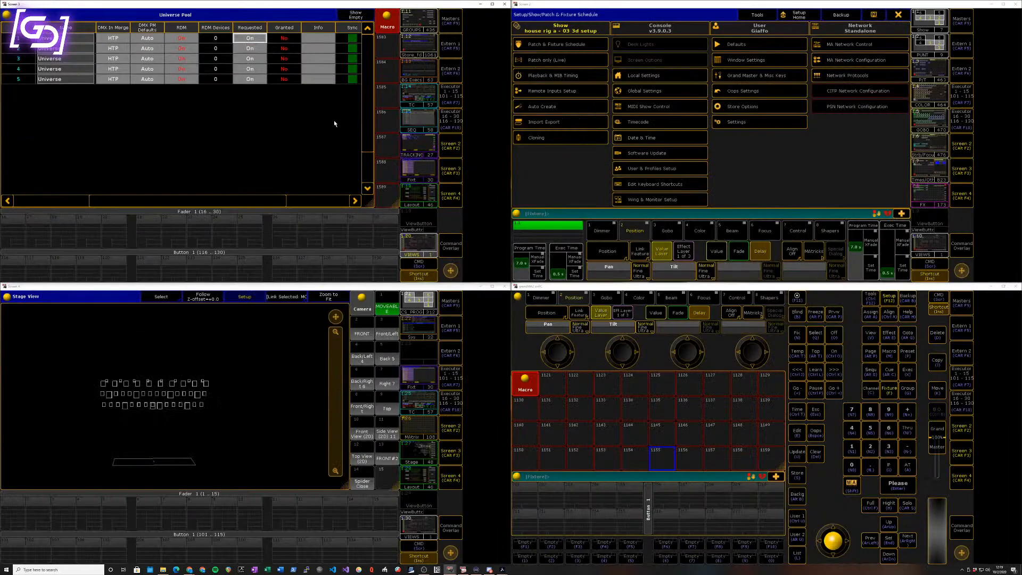
pyautogui.press('Escape')
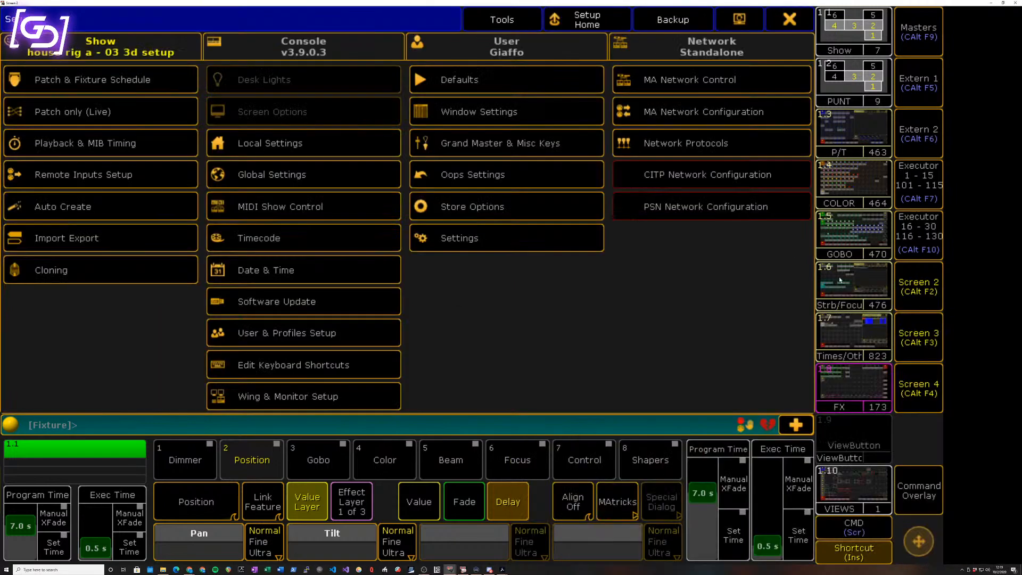
# - Save the show under the new name "house rig a - 04 psr ready"
pyautogui.click(679, 19)
pyautogui.click(438, 214)
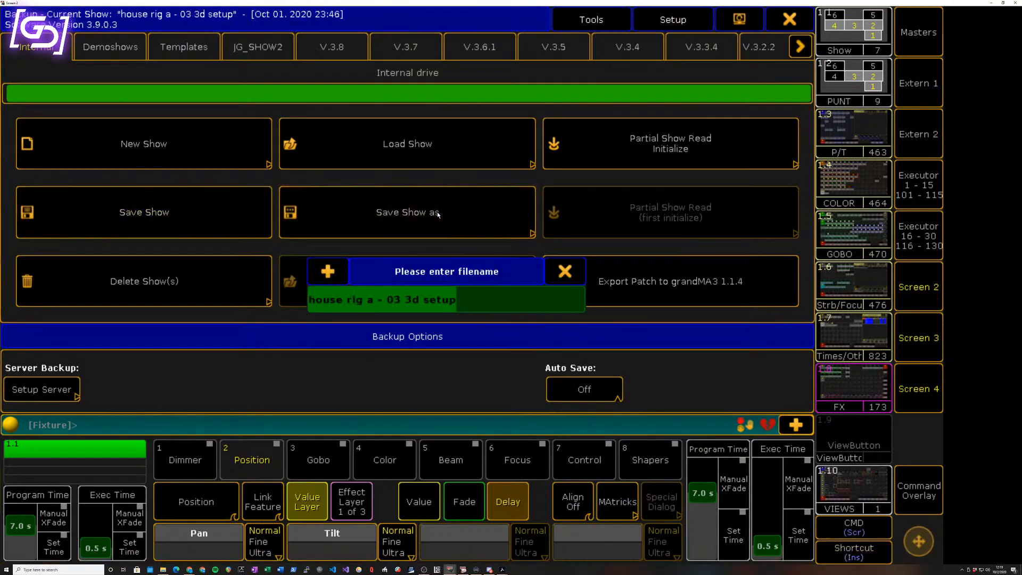
pyautogui.press('End')
pyautogui.press('BackSpace')
pyautogui.press('BackSpace')
pyautogui.press('BackSpace')
pyautogui.press('BackSpace')
pyautogui.press('BackSpace')
pyautogui.press('BackSpace')
pyautogui.press('BackSpace')
pyautogui.press('BackSpace')
pyautogui.press('BackSpace')
pyautogui.press('BackSpace')
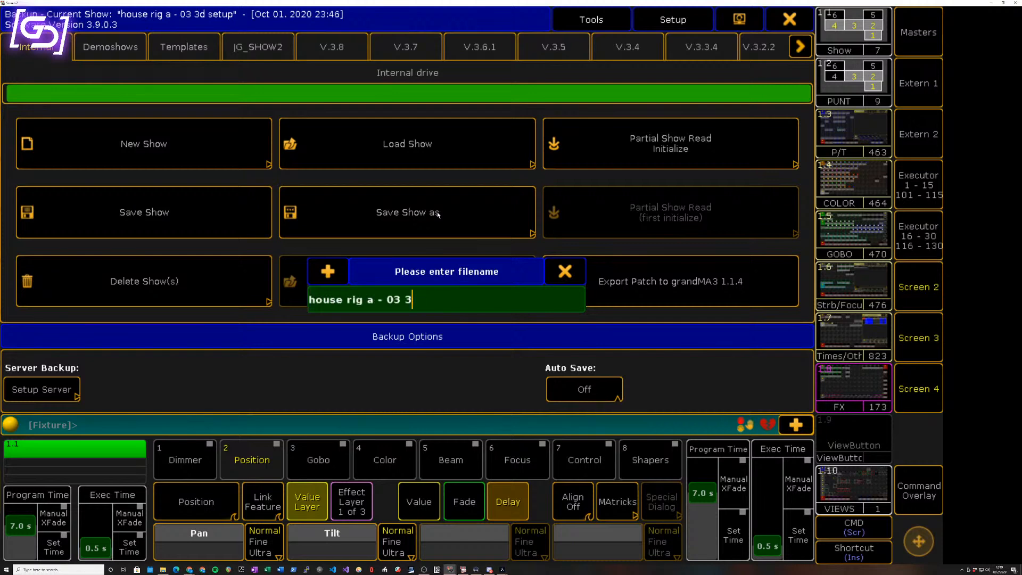
pyautogui.write('4 psr ready')
pyautogui.press('Return')
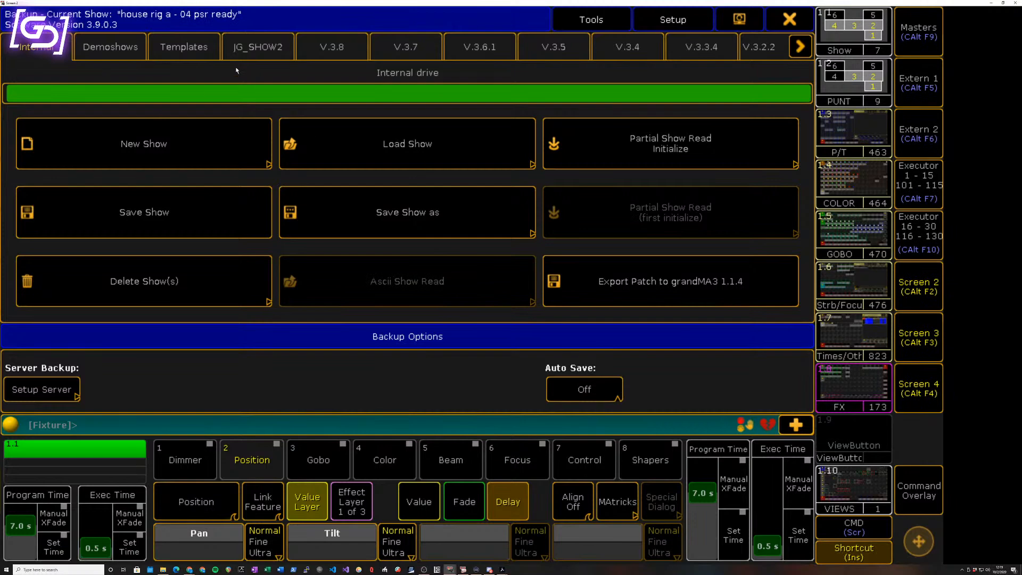
# - Load the show "tour rig a - 03 test ready" with all data options included
pyautogui.click(320, 138)
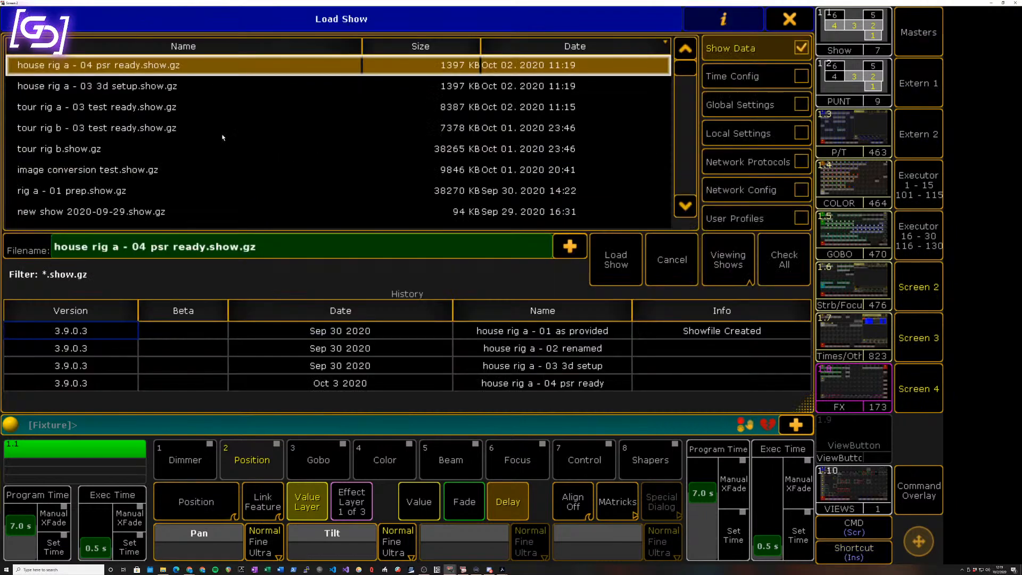
pyautogui.click(95, 105)
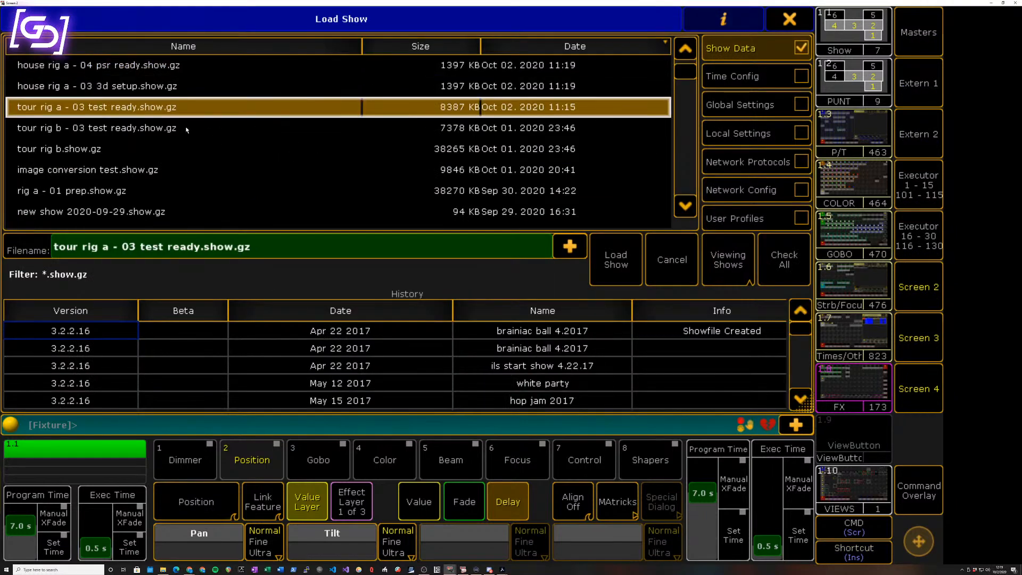
pyautogui.click(785, 260)
pyautogui.click(622, 258)
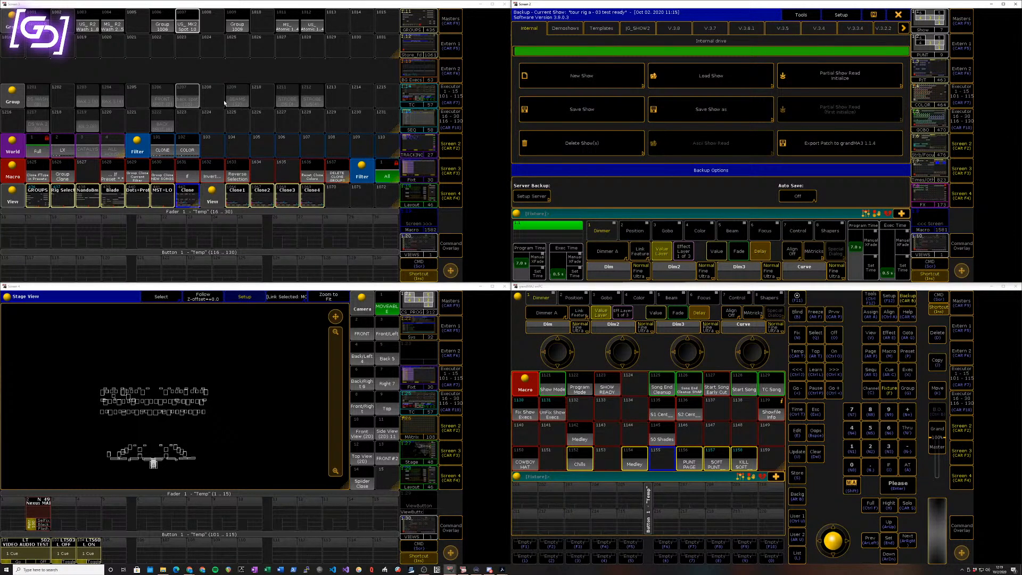
# - Recall the Univ view from the tour show's views pool and close the Backup window
pyautogui.click(419, 245)
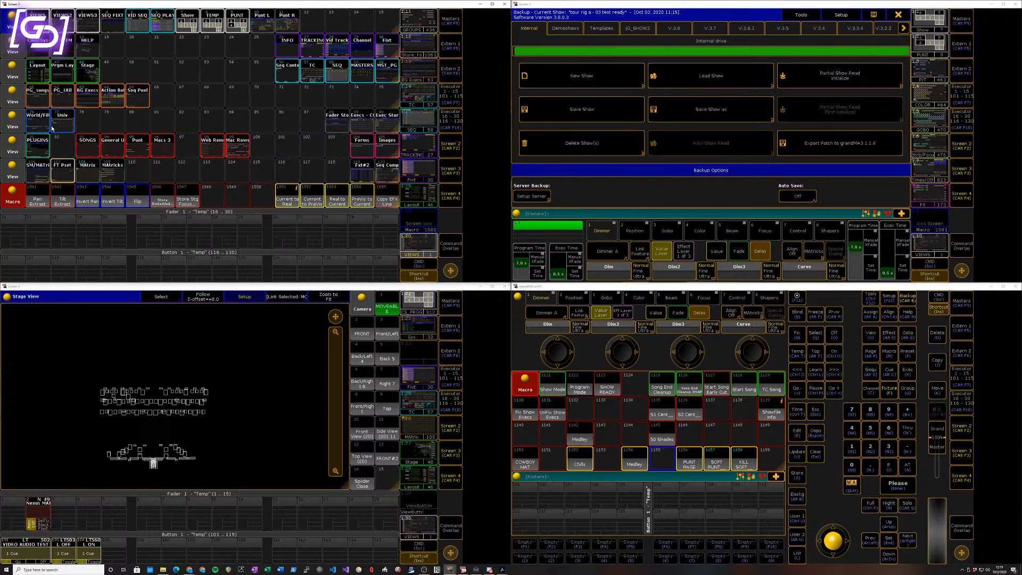
pyautogui.click(60, 123)
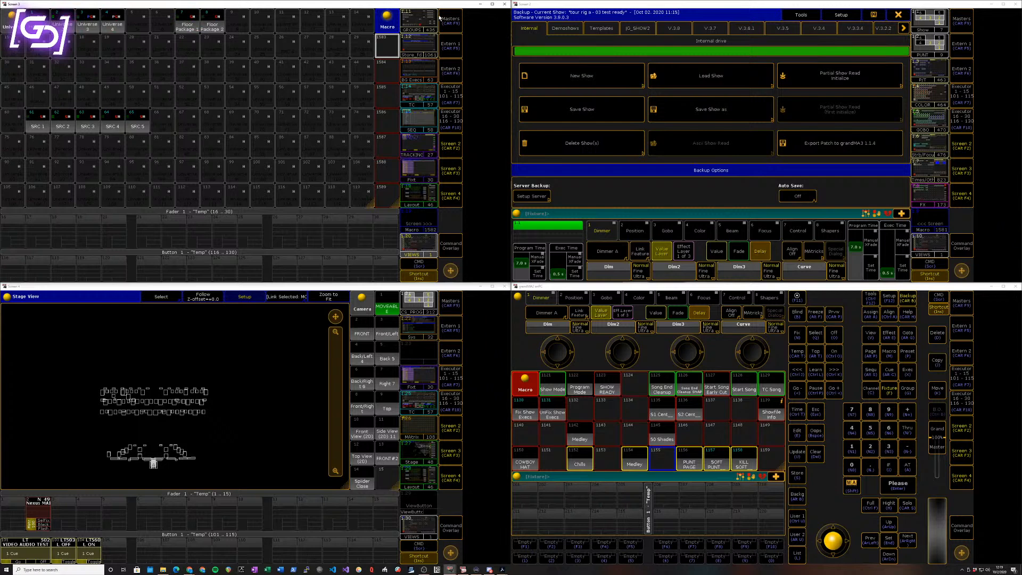
pyautogui.click(898, 15)
pyautogui.click(625, 219)
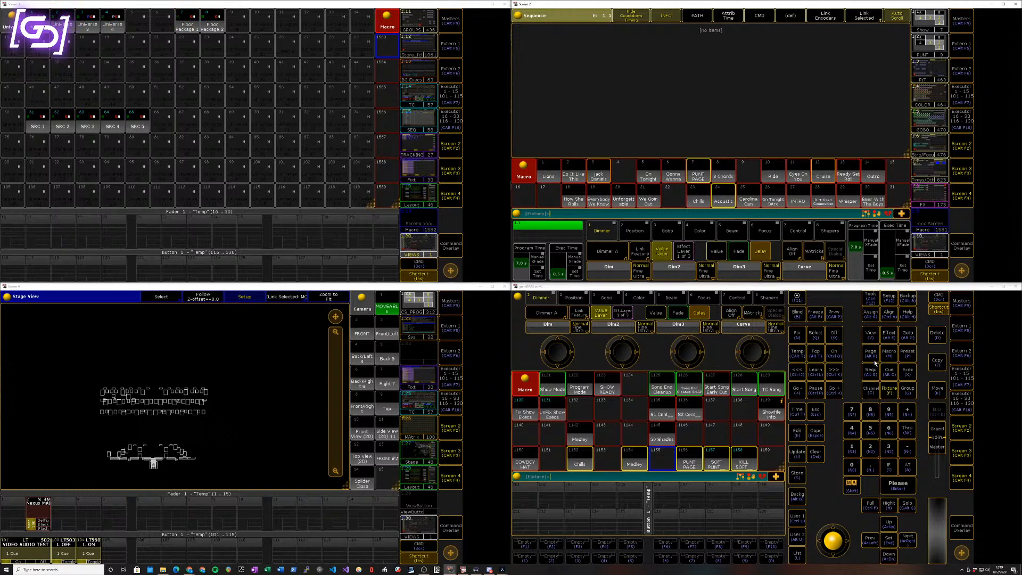
# - Unpark DMX universes 1 through 5 of the tour show
pyautogui.doubleClick(835, 390)
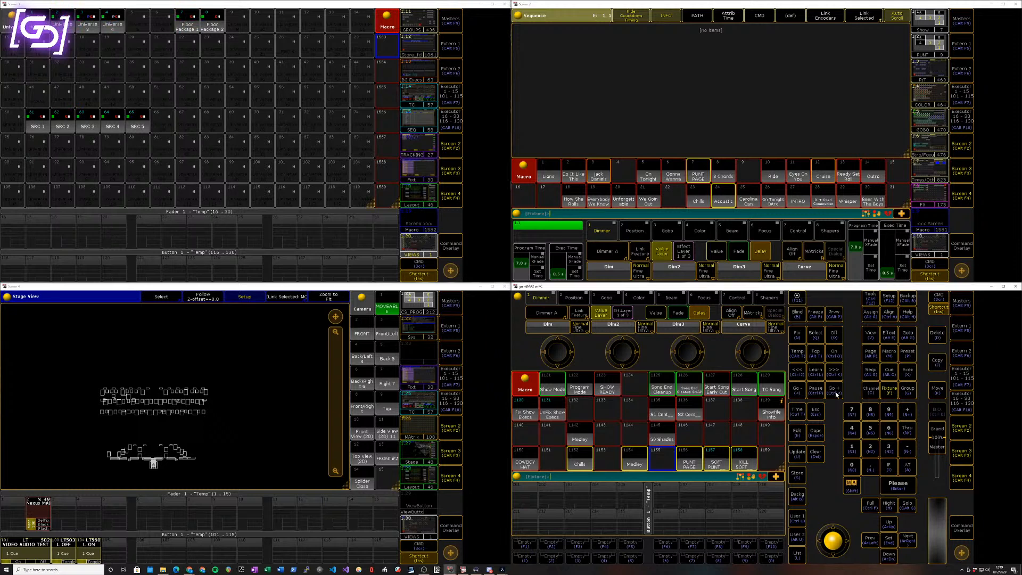
pyautogui.click(876, 391)
pyautogui.doubleClick(877, 392)
pyautogui.write('1/5')
pyautogui.press('Return')
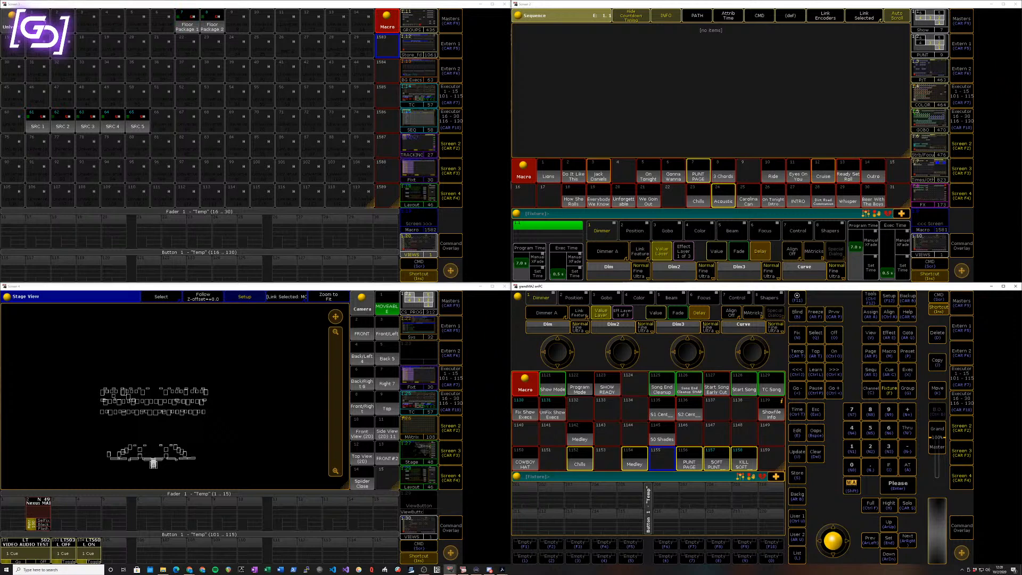
pyautogui.click(120, 24)
# - Examine the tour show's layers and fixture ranges in Patch only (Live), and close the setup
pyautogui.click(891, 297)
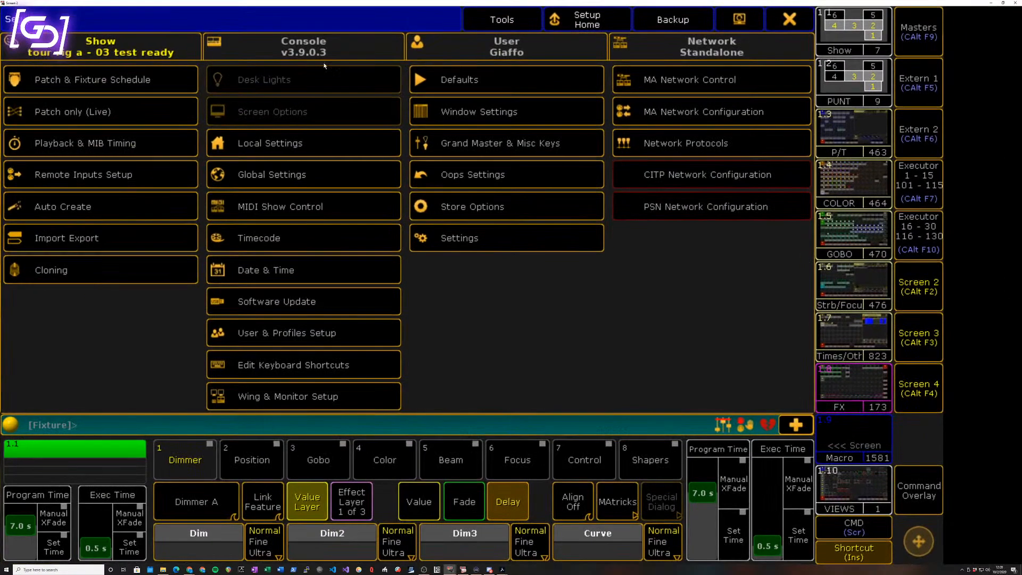
pyautogui.click(97, 135)
pyautogui.click(85, 105)
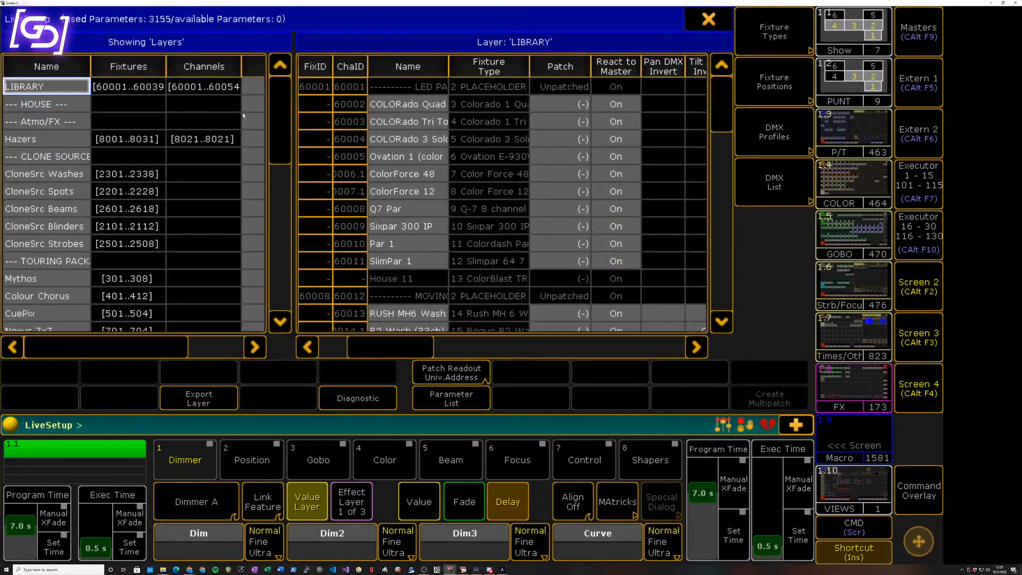
pyautogui.moveTo(131, 105)
pyautogui.mouseDown()
pyautogui.moveTo(142, 173)
pyautogui.moveTo(164, 212)
pyautogui.mouseUp()
pyautogui.moveTo(277, 120)
pyautogui.mouseDown()
pyautogui.moveTo(285, 261)
pyautogui.moveTo(337, 151)
pyautogui.moveTo(247, 65)
pyautogui.mouseUp()
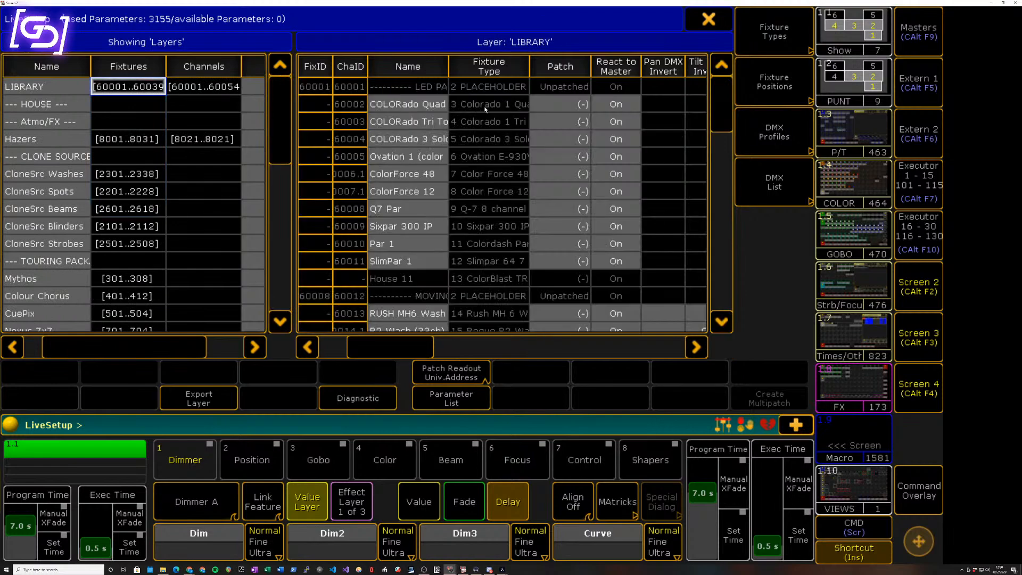
pyautogui.click(703, 29)
pyautogui.click(799, 28)
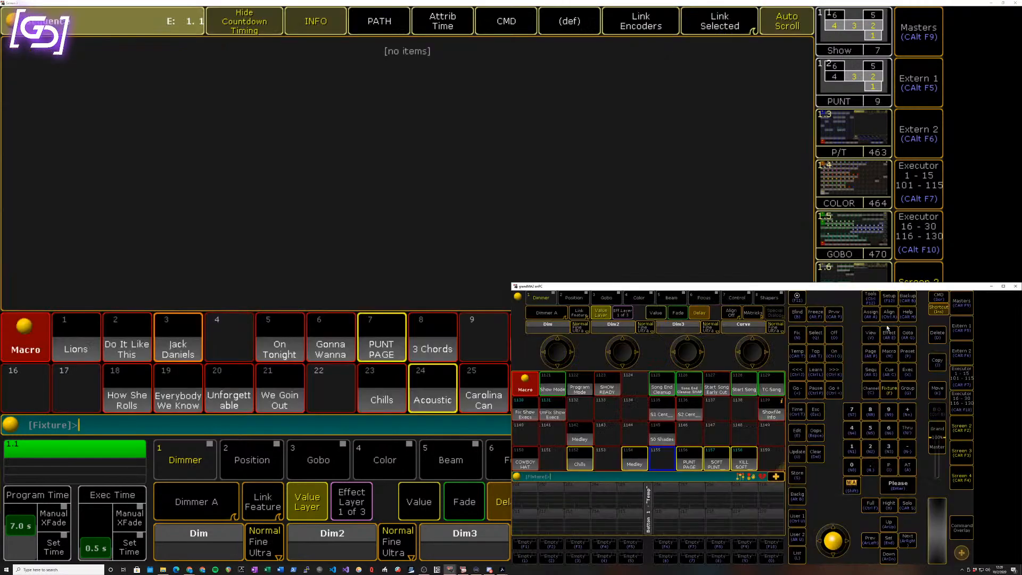
# - Initialize a partial show read from the show "house rig a - 04 psr ready"
pyautogui.click(901, 302)
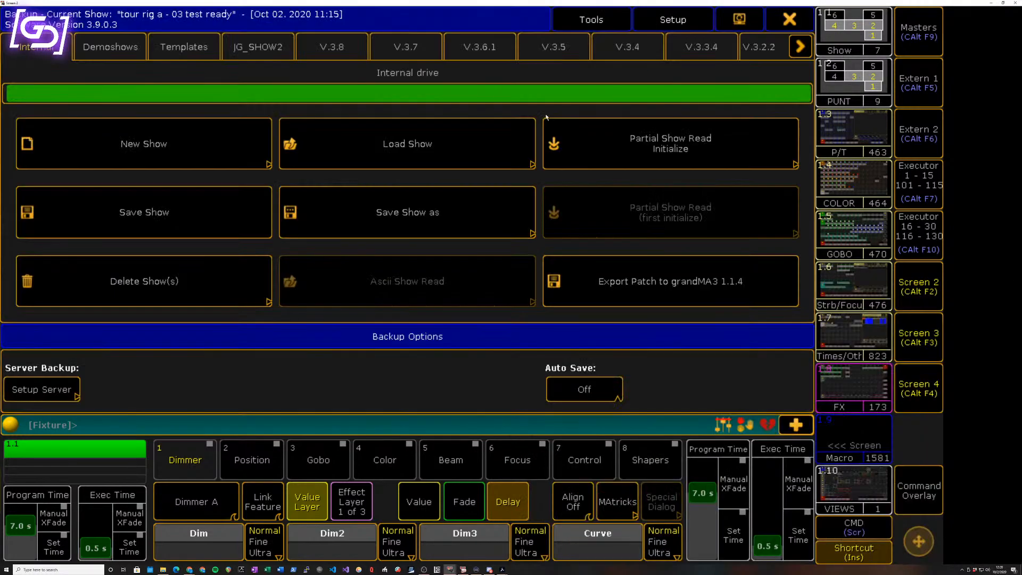
pyautogui.click(676, 130)
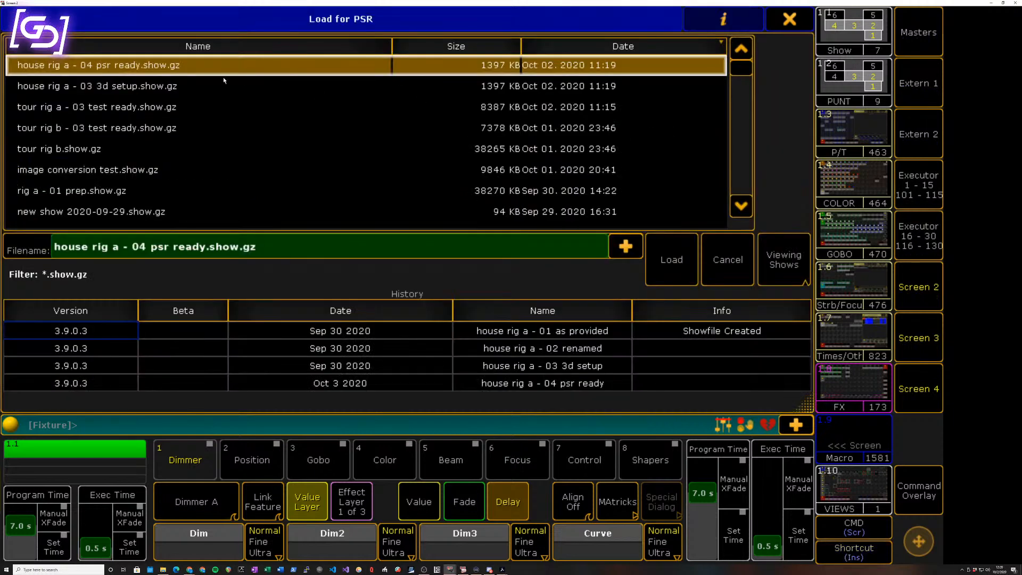
pyautogui.click(131, 107)
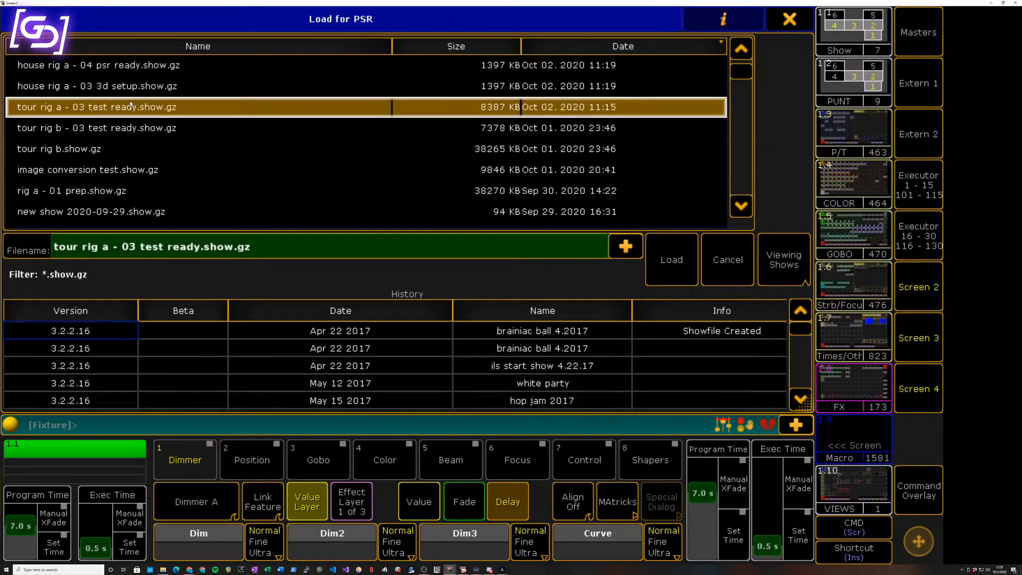
pyautogui.click(110, 70)
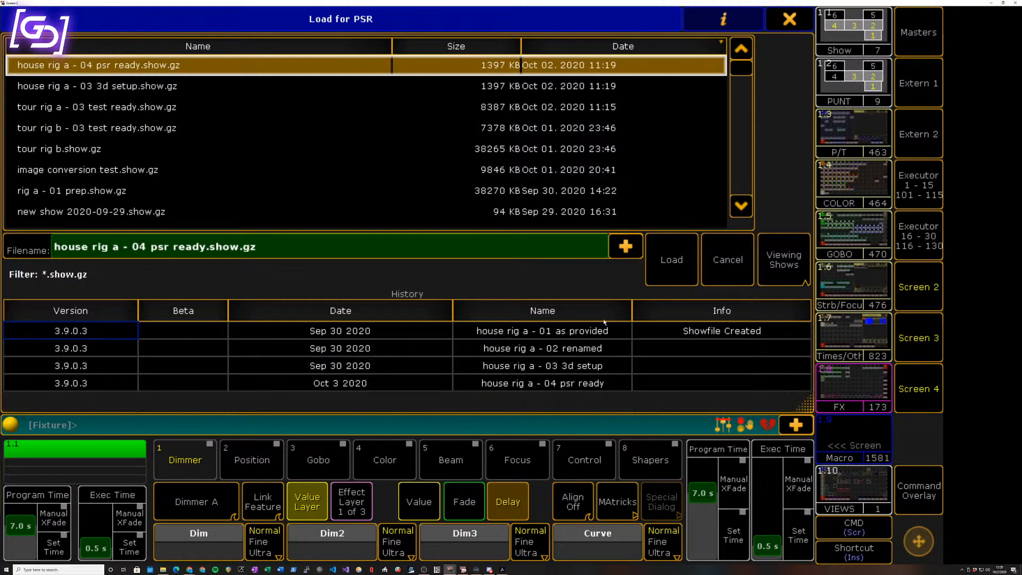
pyautogui.click(672, 261)
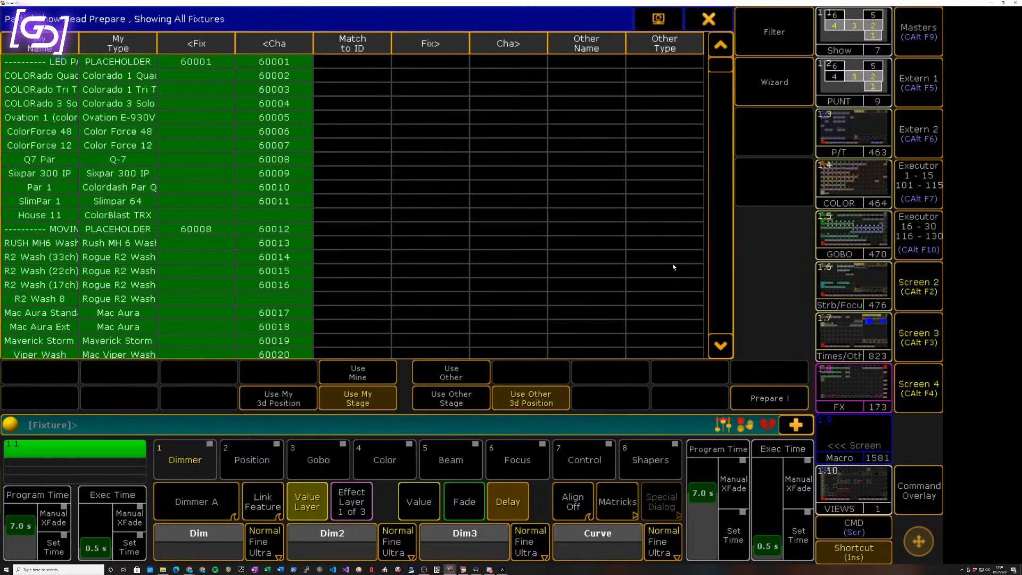
# - Assign Use Other to the Match to ID cells of the house fixtures and prepare the partial show read
pyautogui.moveTo(721, 66); pyautogui.dragTo(728, 309)
pyautogui.moveTo(374, 165)
pyautogui.mouseDown()
pyautogui.moveTo(344, 368)
pyautogui.moveTo(373, 431)
pyautogui.moveTo(396, 440)
pyautogui.moveTo(336, 353)
pyautogui.mouseUp()
pyautogui.click(471, 374)
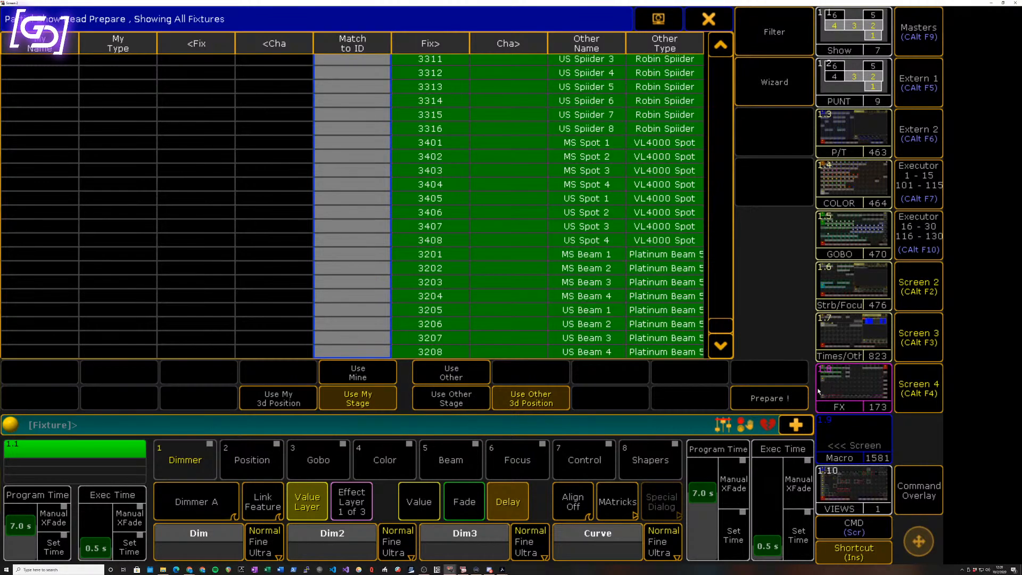
pyautogui.click(770, 406)
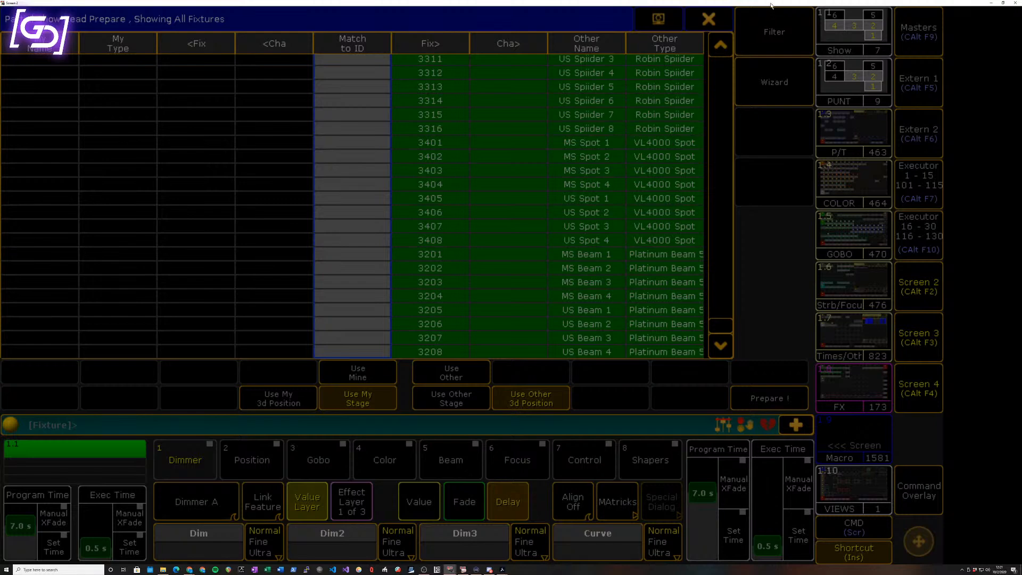
pyautogui.hotkey('alt', 'Tab')
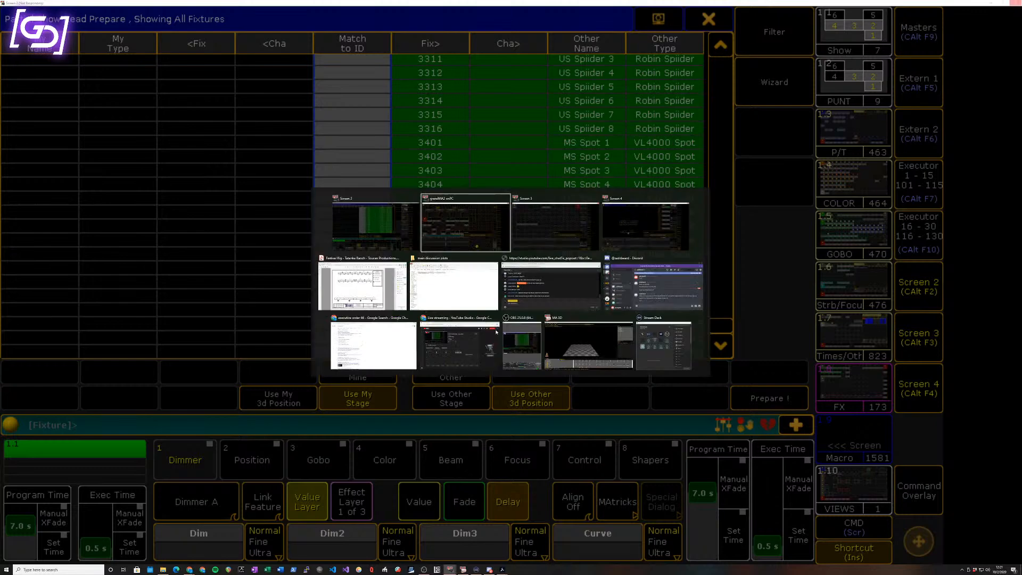
pyautogui.click(535, 213)
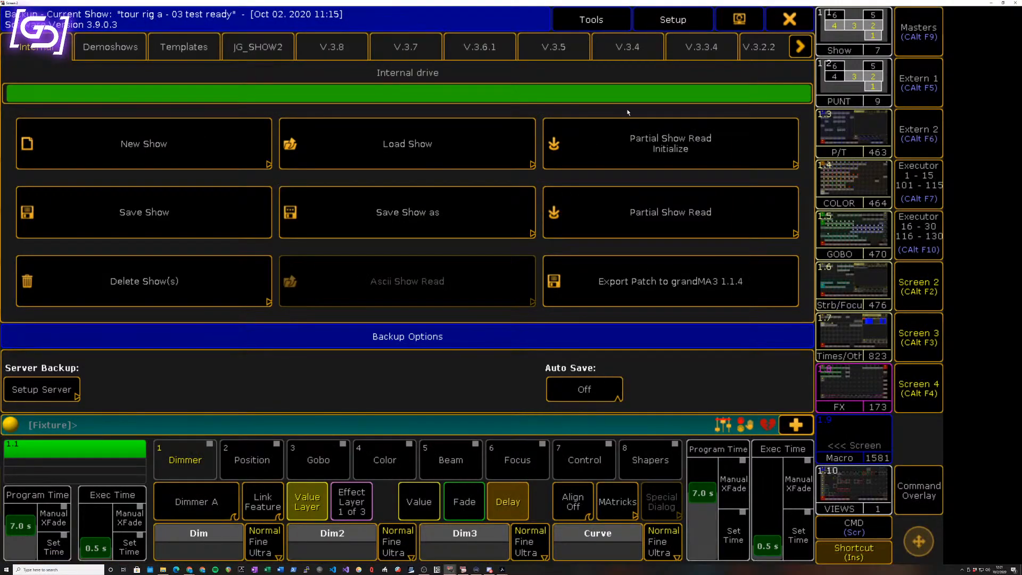
# - Switch the backup drive to JG_SHOW2 and back to Internal, and close the Backup window
pyautogui.click(247, 51)
pyautogui.click(4, 50)
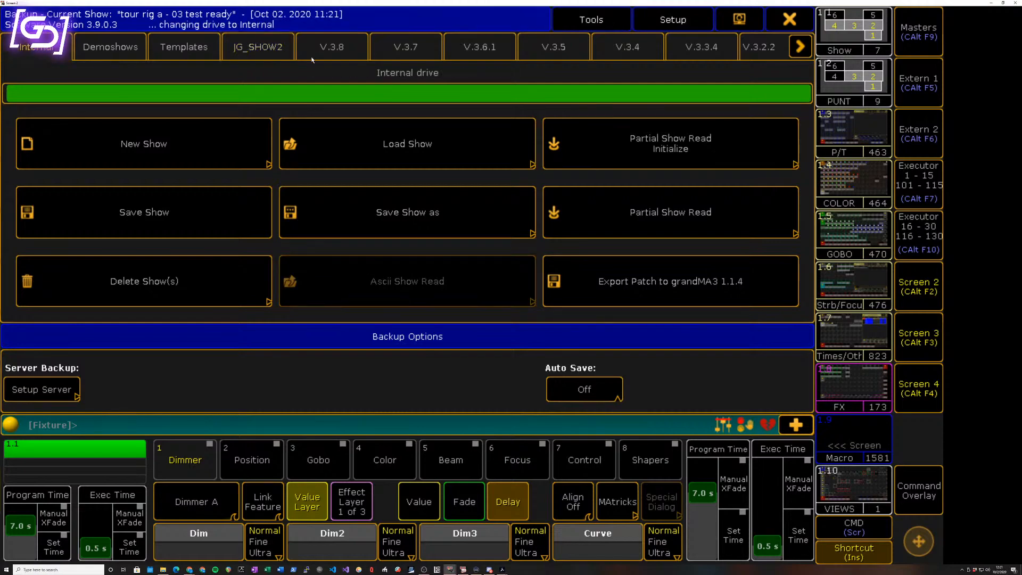
pyautogui.press('Escape')
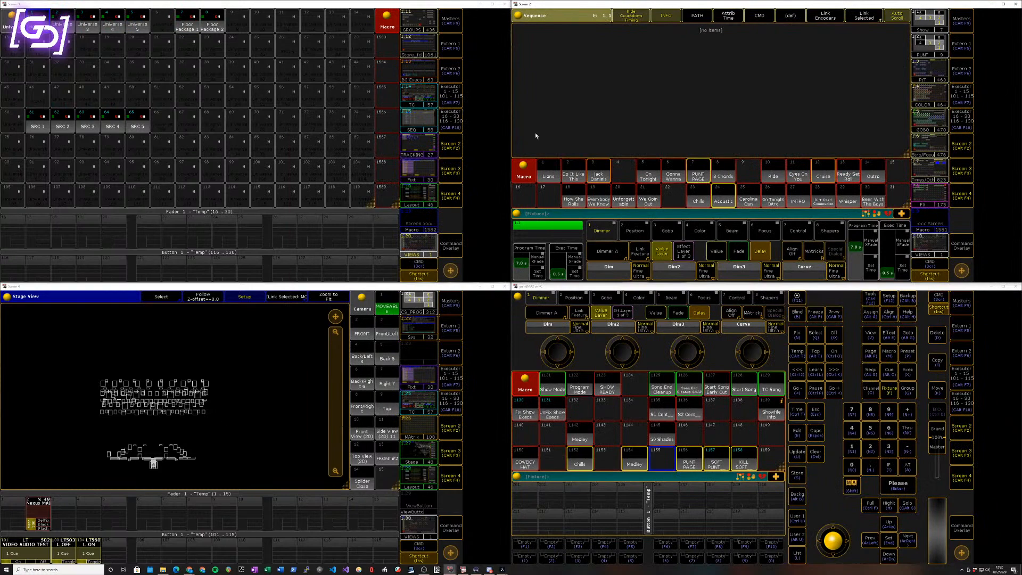
# - Maximize the Patch only (Live) window, inspect the placeholder fixture of the HOUSE layer, and close the live patch
pyautogui.click(892, 300)
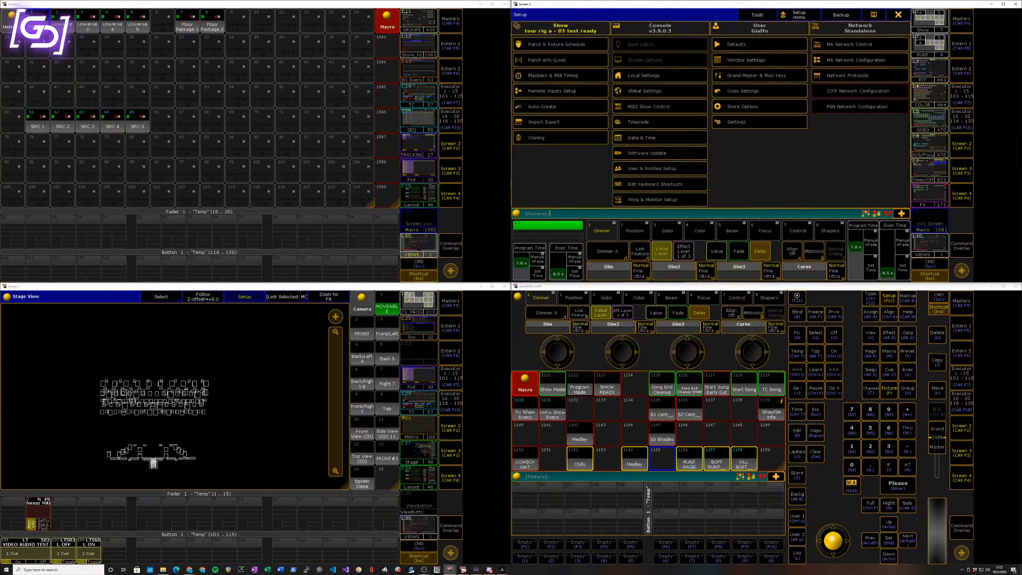
pyautogui.click(560, 45)
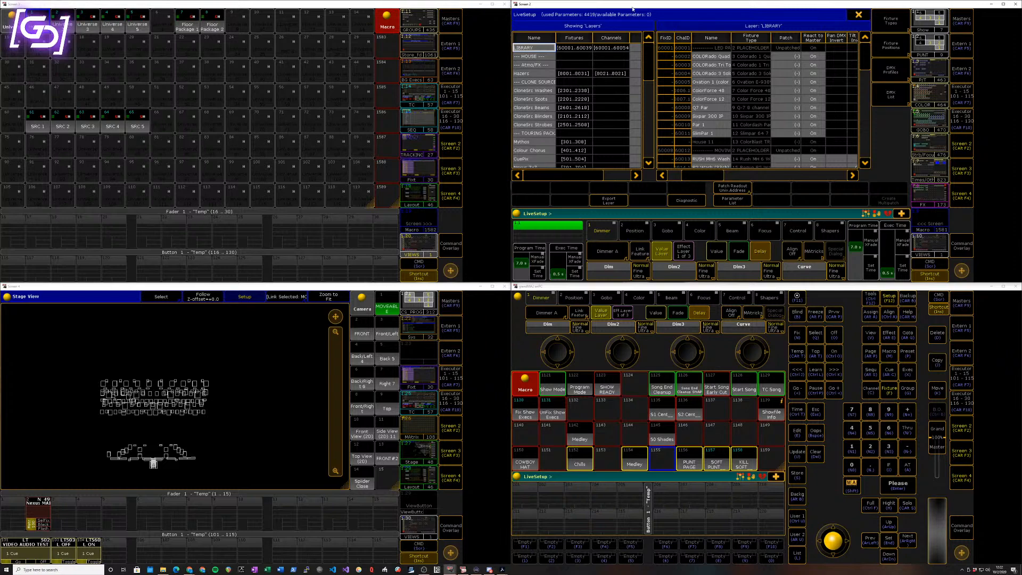
pyautogui.moveTo(633, 5); pyautogui.dragTo(649, 175)
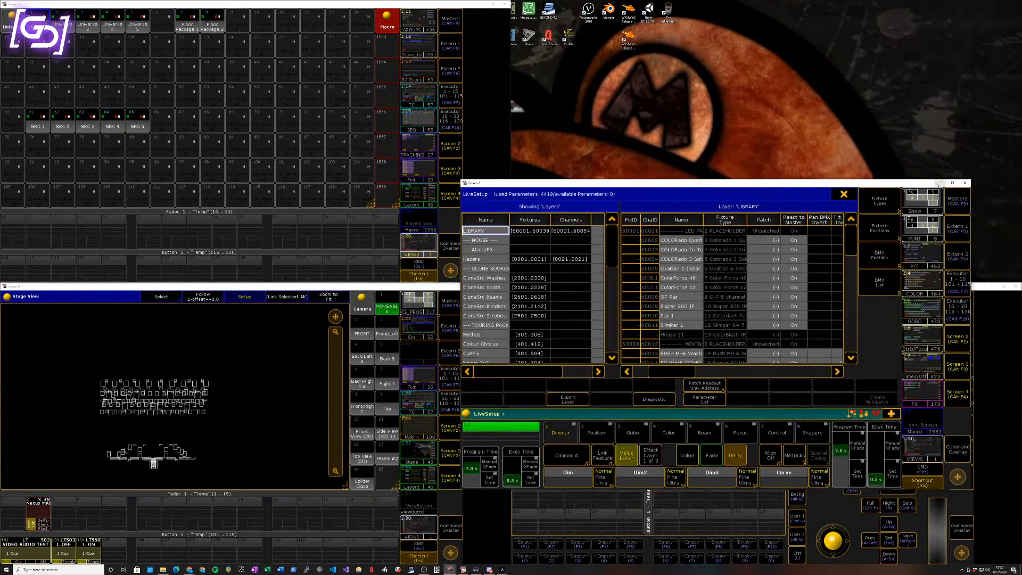
pyautogui.click(953, 184)
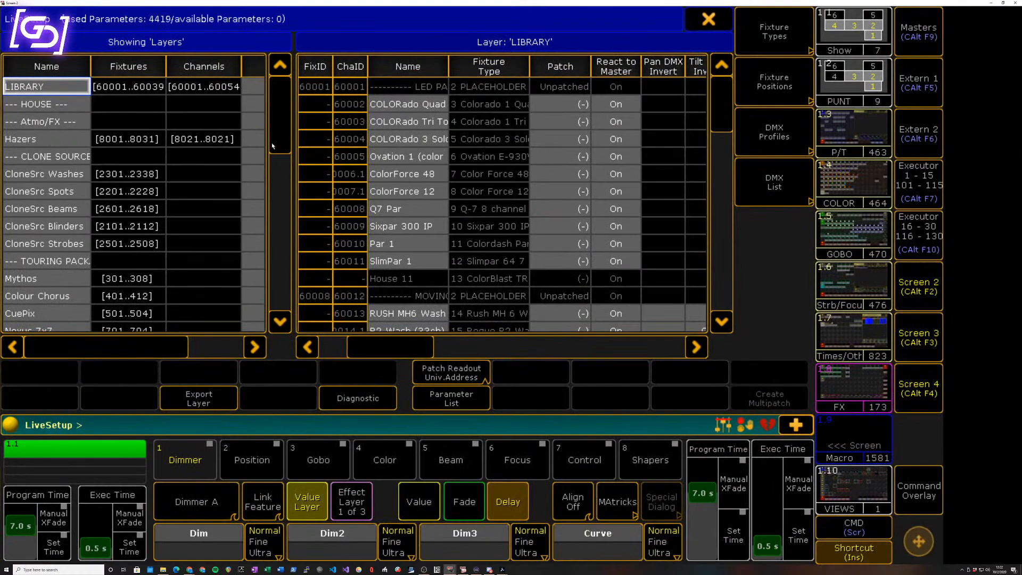
pyautogui.click(20, 105)
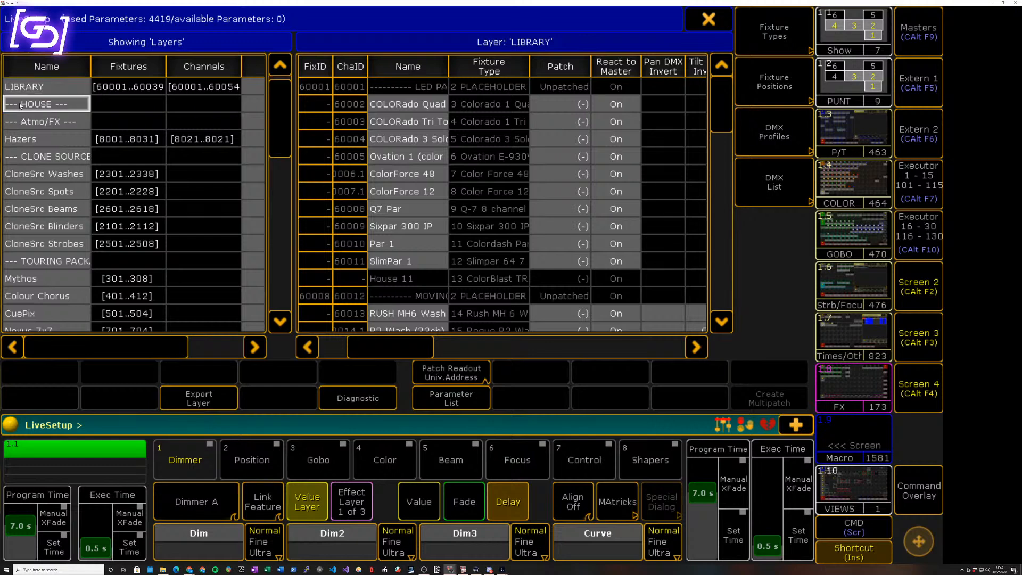
pyautogui.click(419, 91)
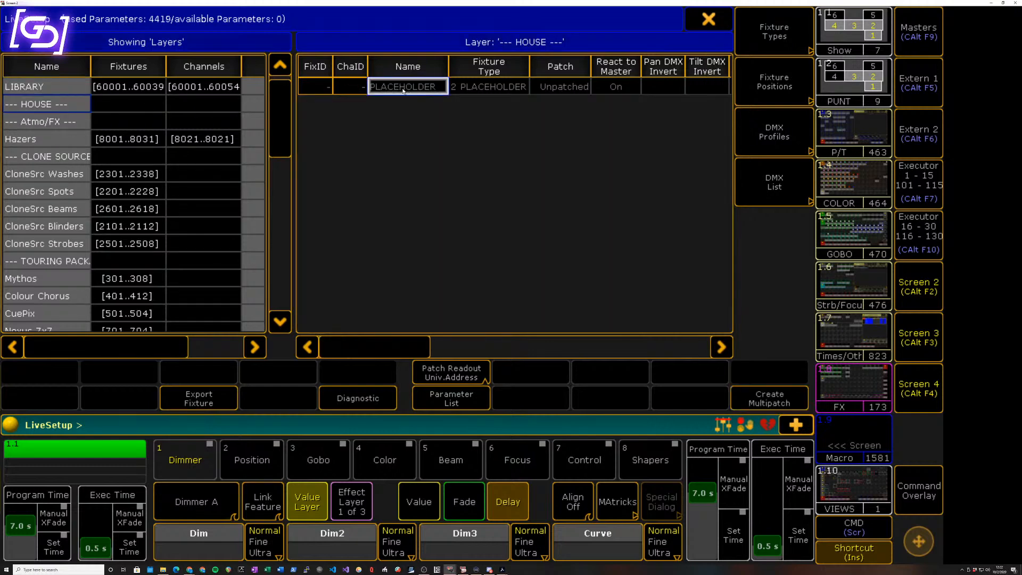
pyautogui.click(553, 90)
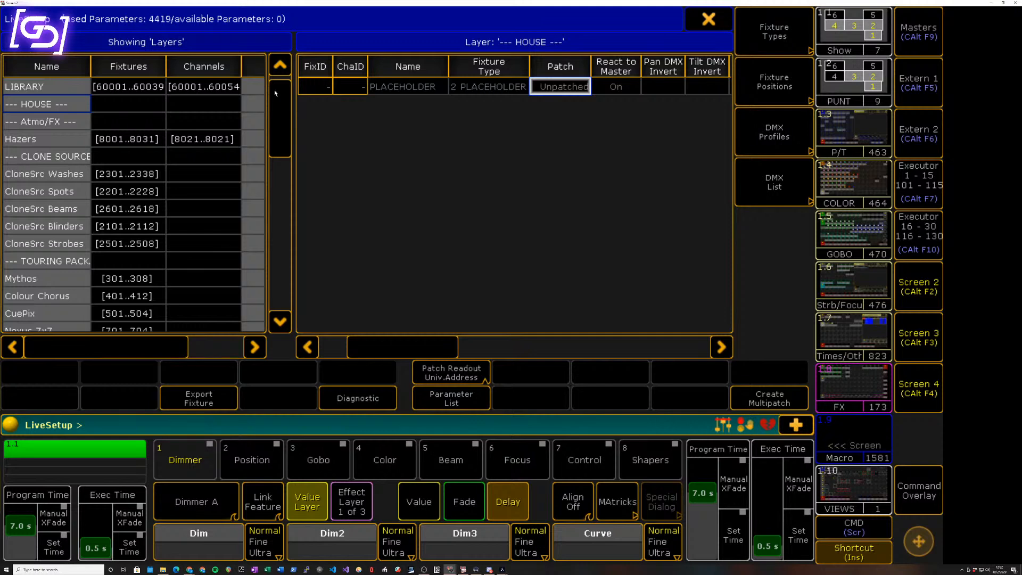
pyautogui.click(702, 23)
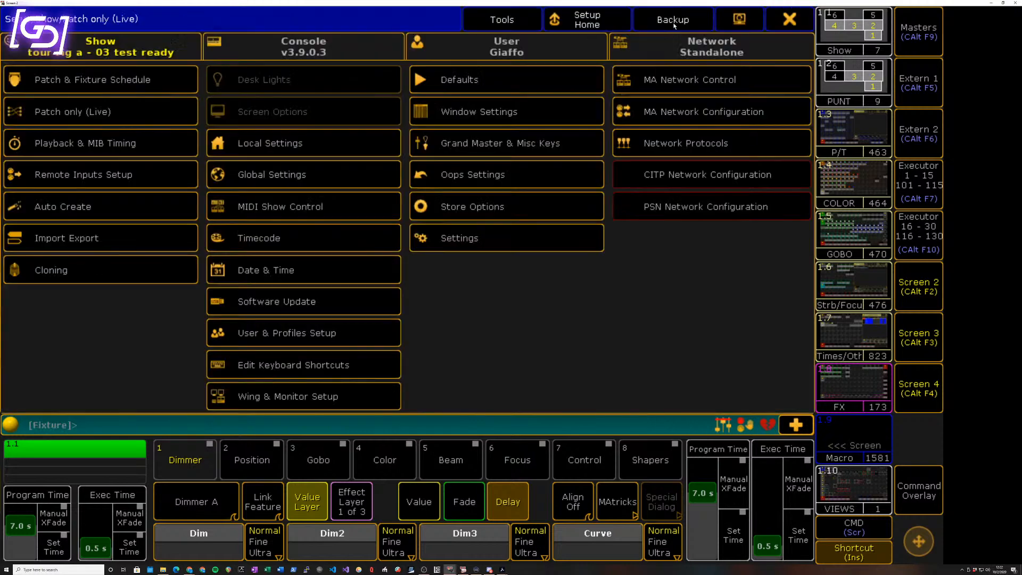
# - Open the Patch & Fixture Schedule and check the HOUSE and Atmo/FX divider layers
pyautogui.click(79, 81)
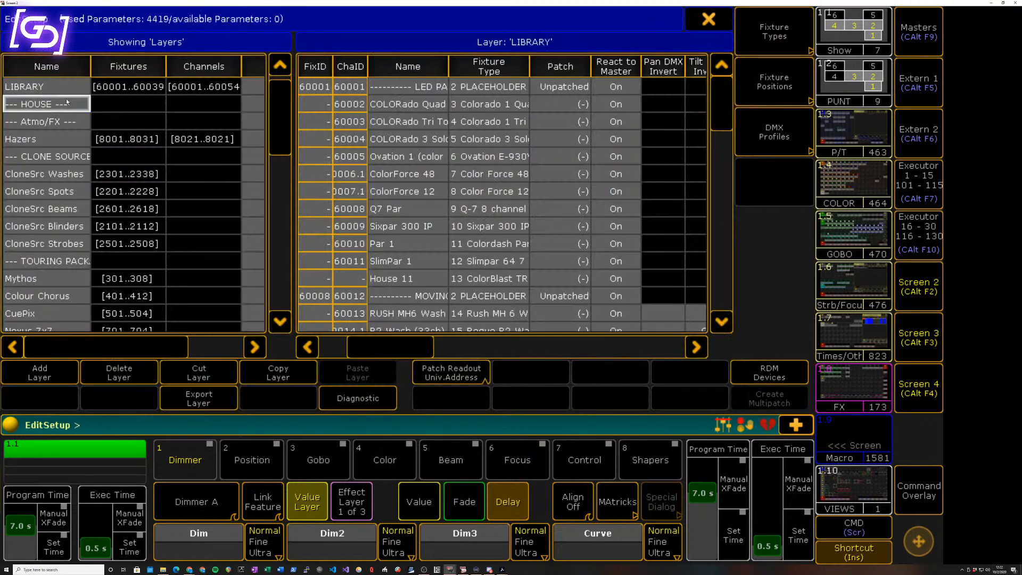
pyautogui.click(67, 103)
pyautogui.click(481, 88)
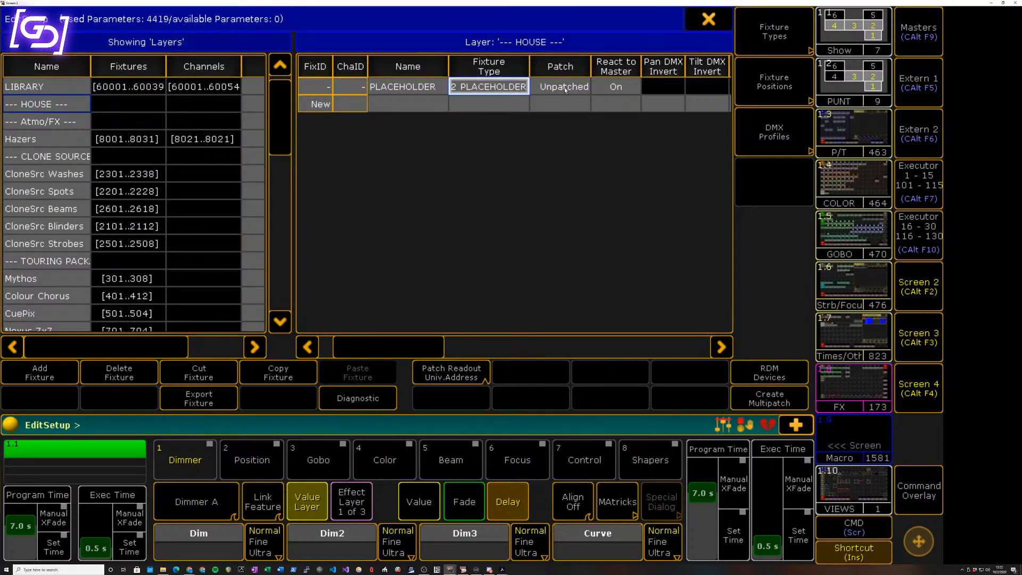
pyautogui.click(73, 120)
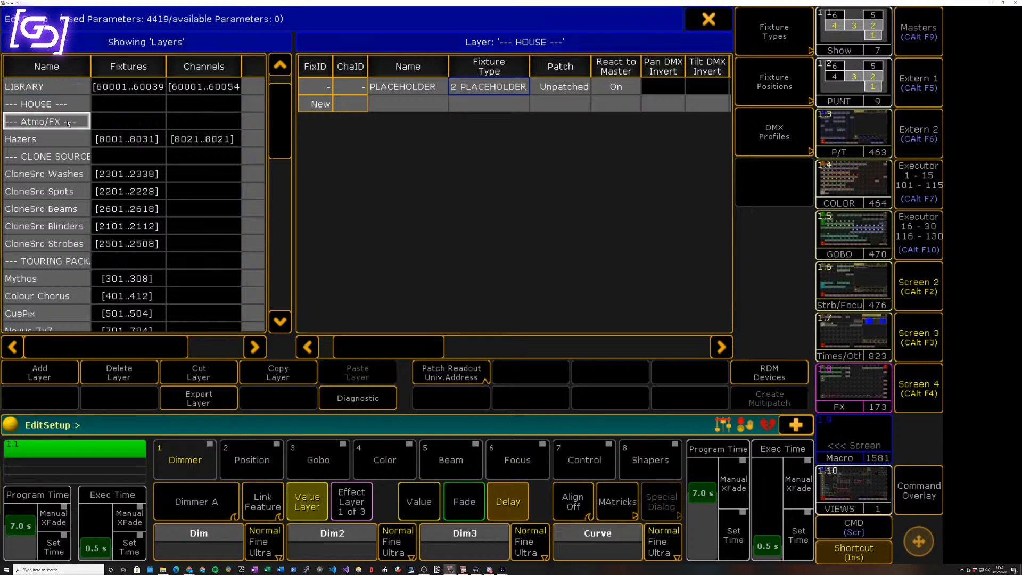
# - Move the Blinders, House X4XL, House Spiider, House VL4K and House Platinum Beam layers between the HOUSE and Atmo/FX layers
pyautogui.moveTo(279, 150); pyautogui.dragTo(275, 302)
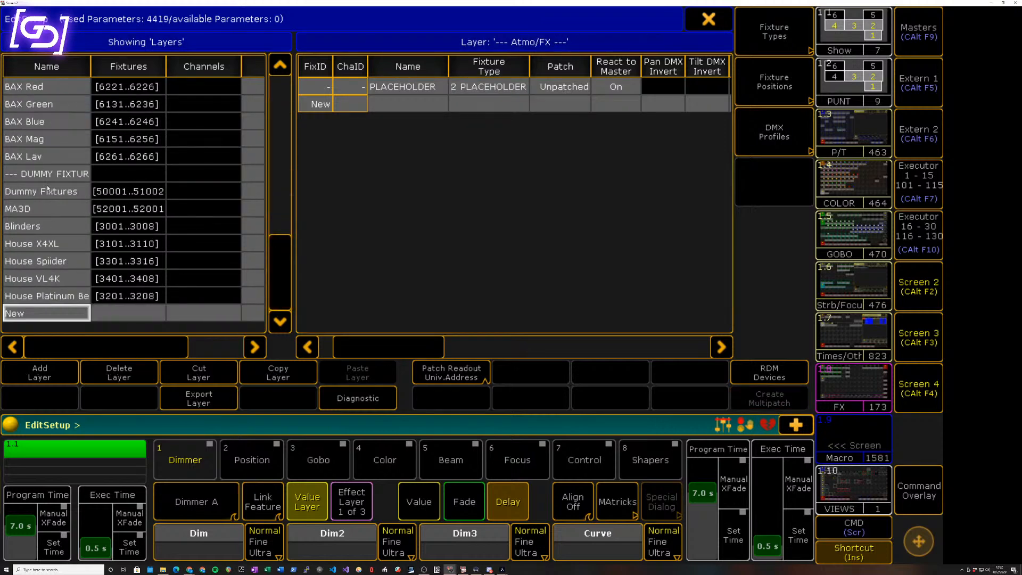
pyautogui.moveTo(44, 227); pyautogui.dragTo(198, 302)
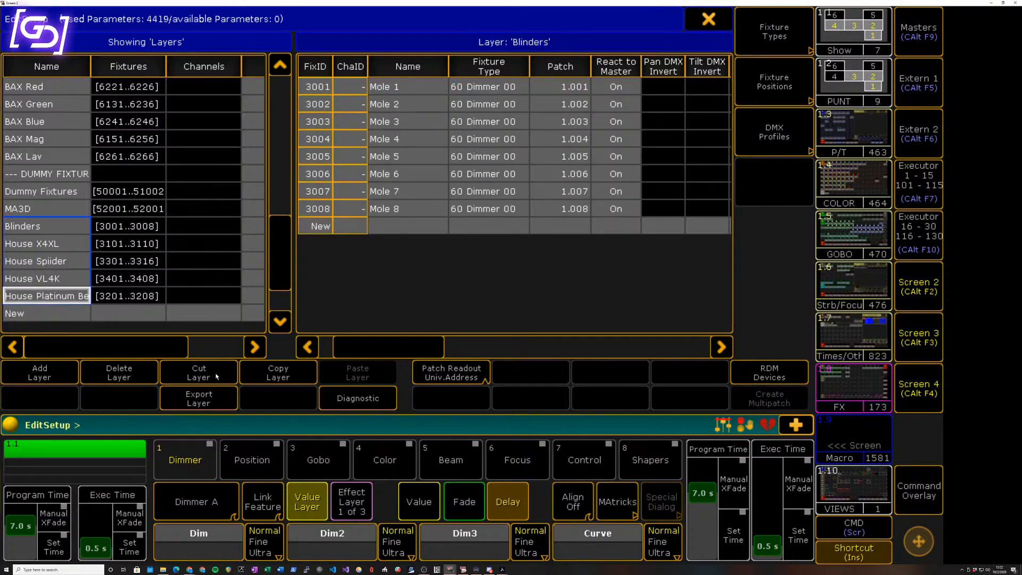
pyautogui.click(232, 374)
pyautogui.moveTo(282, 257); pyautogui.dragTo(262, 76)
pyautogui.click(58, 138)
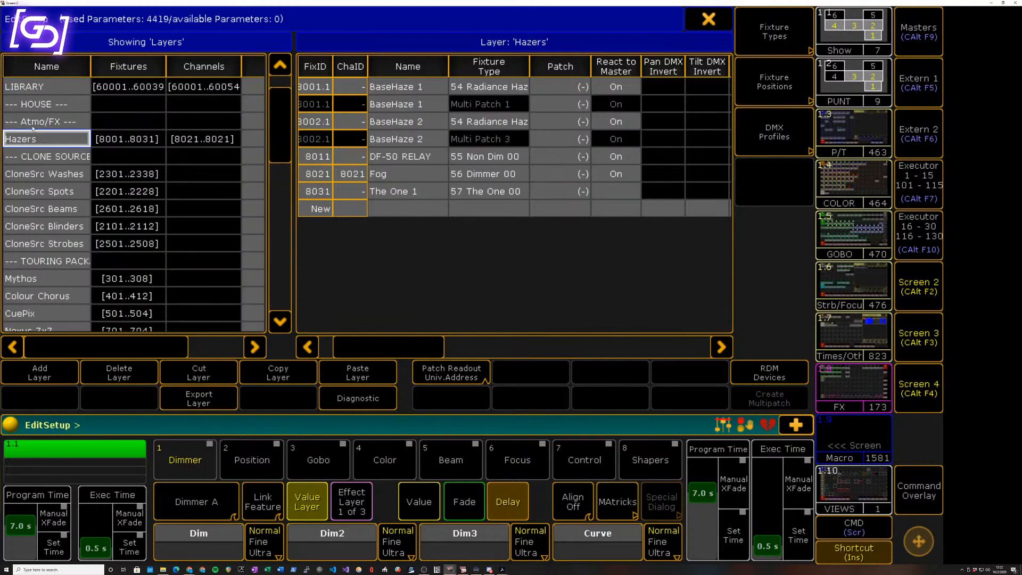
pyautogui.click(59, 122)
pyautogui.click(357, 372)
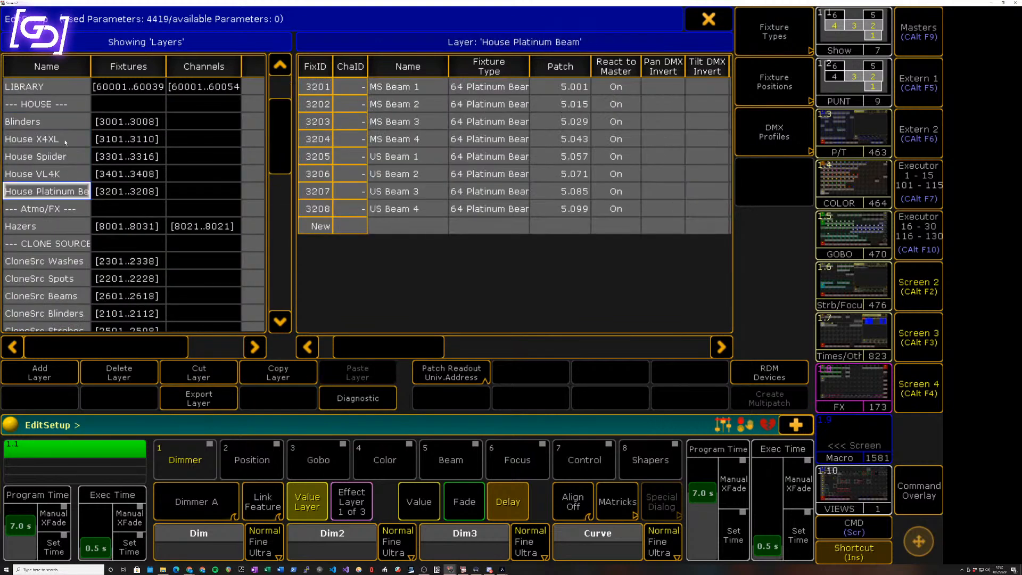
# - Review the fixtures and patch of each relocated house layer, ending on the Blinders layer
pyautogui.click(44, 129)
pyautogui.click(36, 139)
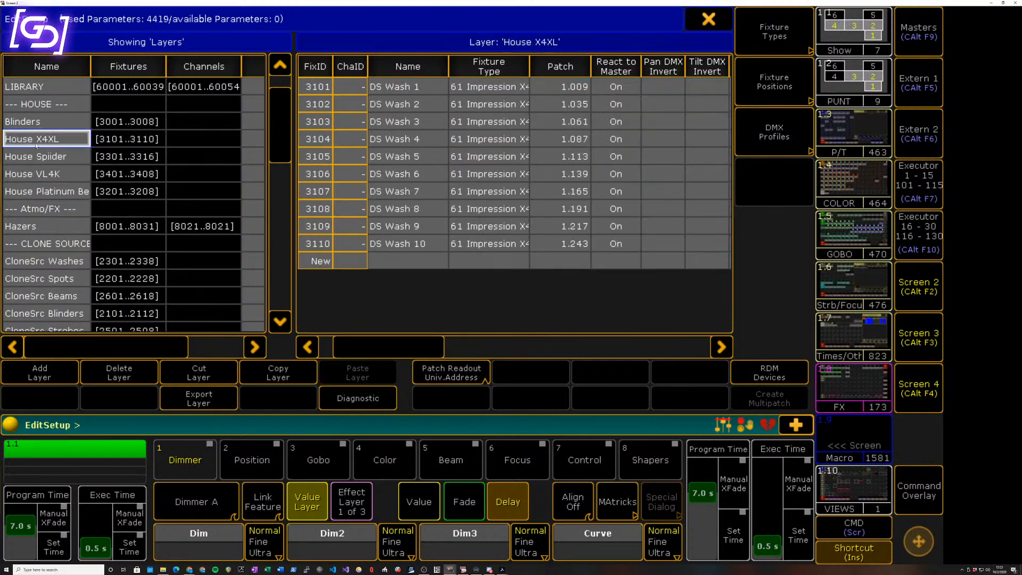
pyautogui.click(46, 156)
pyautogui.click(50, 173)
pyautogui.click(55, 190)
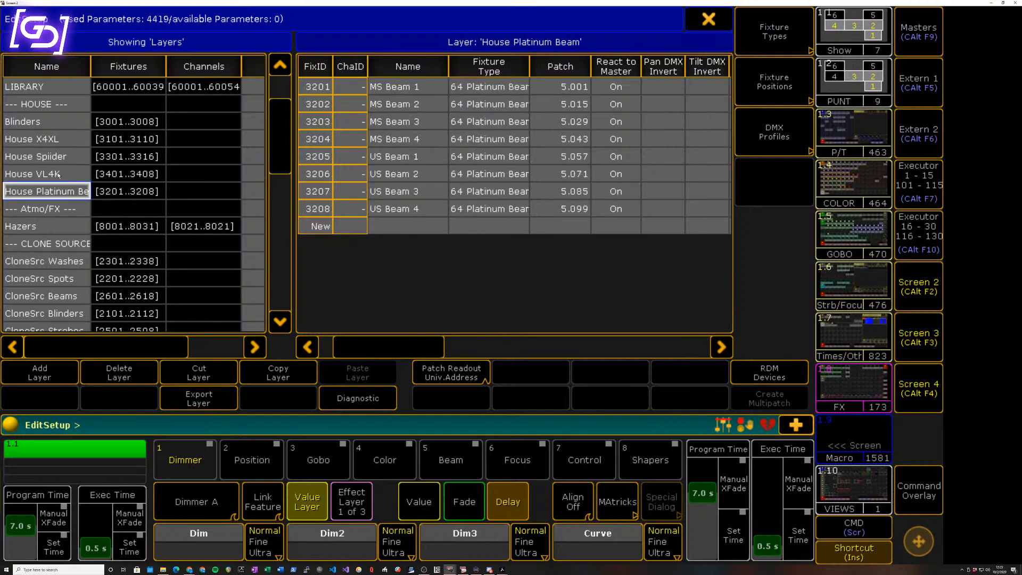
pyautogui.click(50, 126)
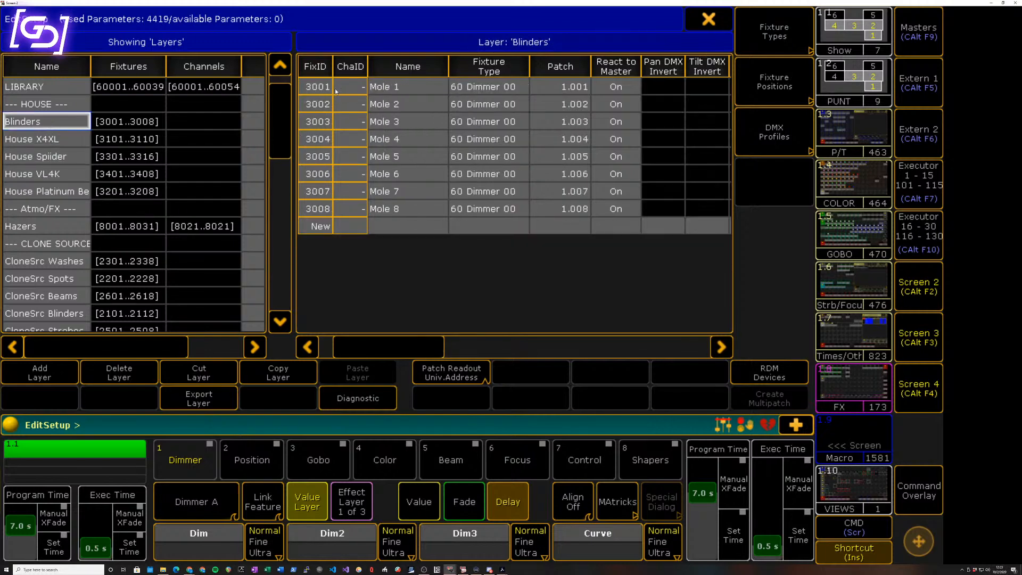
# - Check the fixture IDs and channel IDs of the Blinders layer's fixtures before opening the House X4XL layer
pyautogui.moveTo(341, 90); pyautogui.dragTo(351, 206)
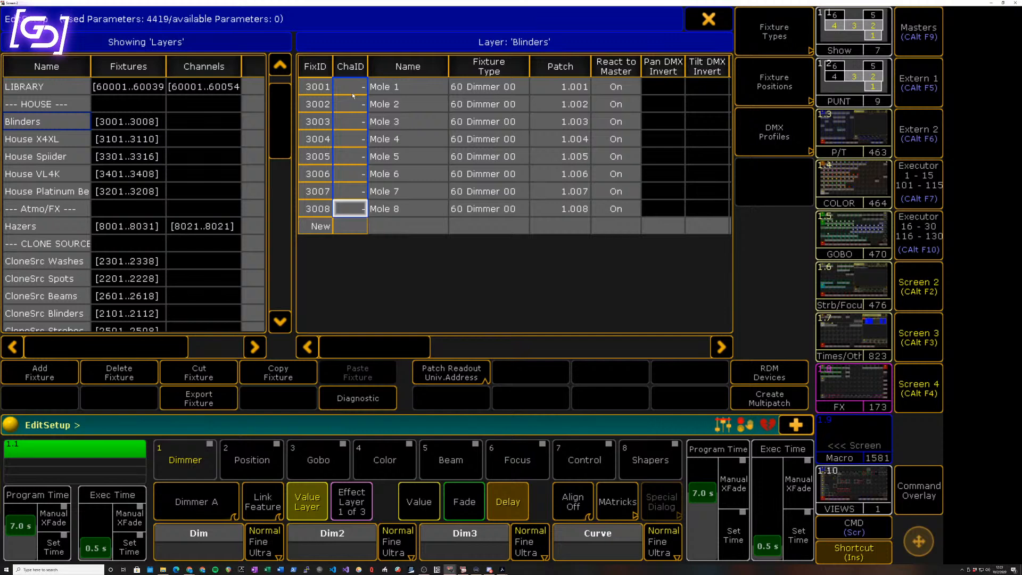
pyautogui.moveTo(324, 84); pyautogui.dragTo(329, 211)
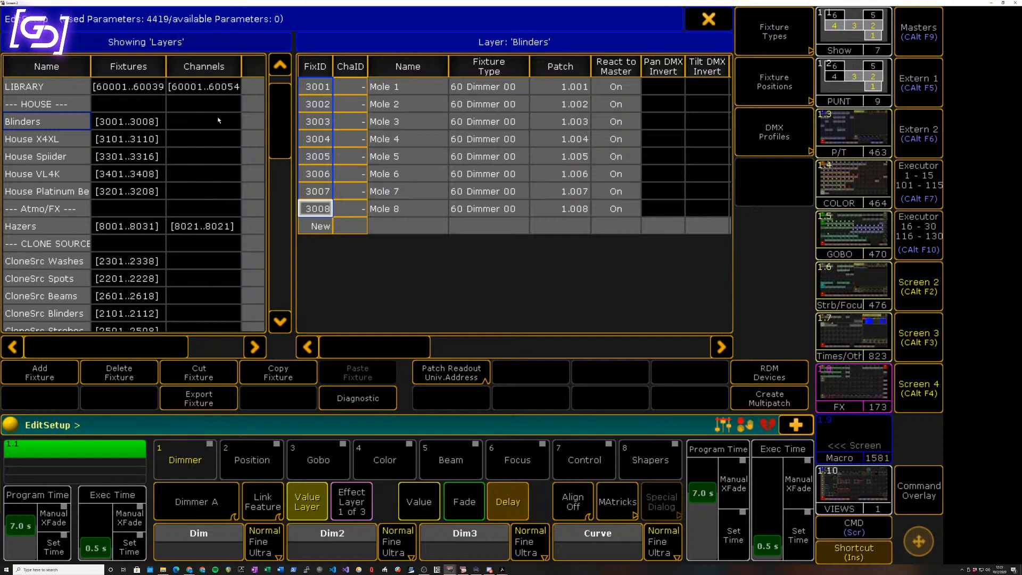
pyautogui.click(65, 139)
# - Examine the 3D position values of the house layers from House Spiider through House Platinum Beam and back to Blinders
pyautogui.click(156, 158)
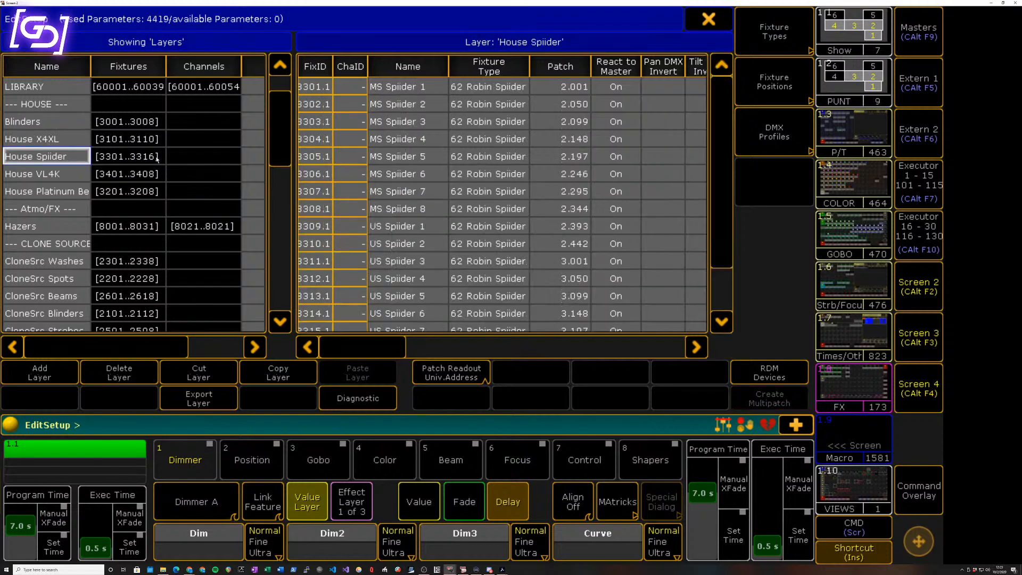
pyautogui.moveTo(363, 346); pyautogui.dragTo(624, 339)
pyautogui.click(546, 227)
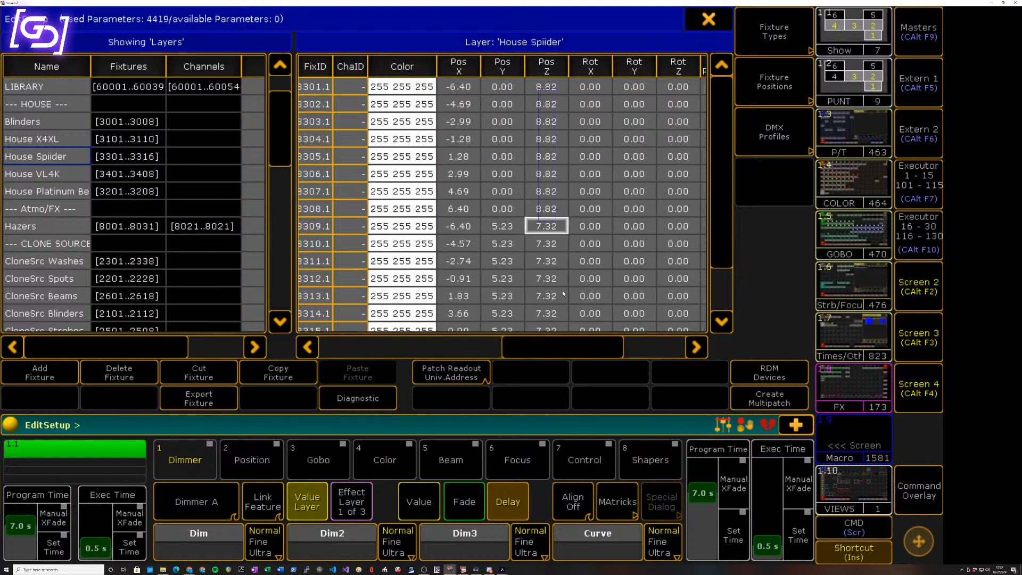
pyautogui.click(546, 296)
pyautogui.click(546, 175)
pyautogui.click(34, 176)
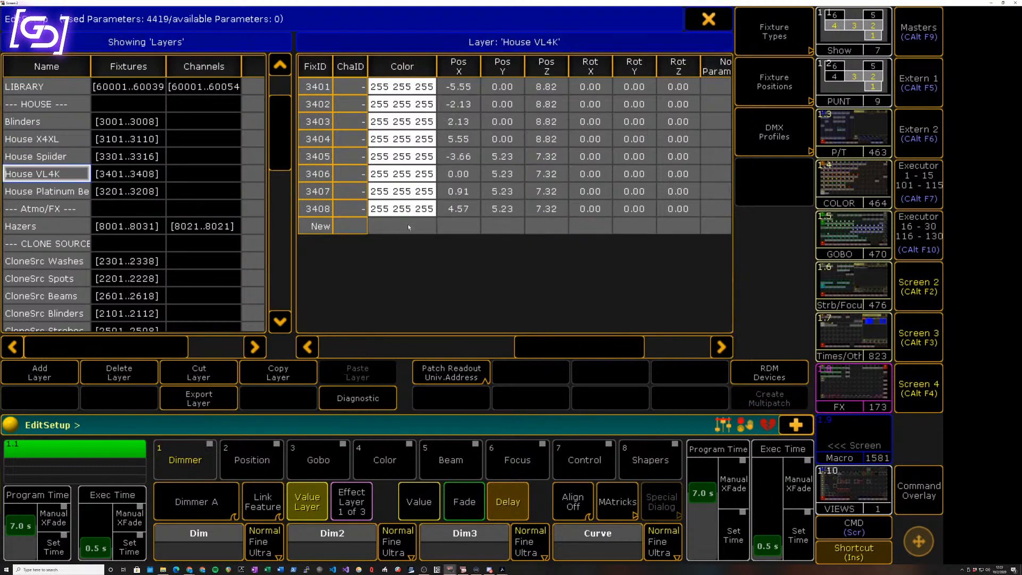
pyautogui.click(40, 191)
pyautogui.click(53, 155)
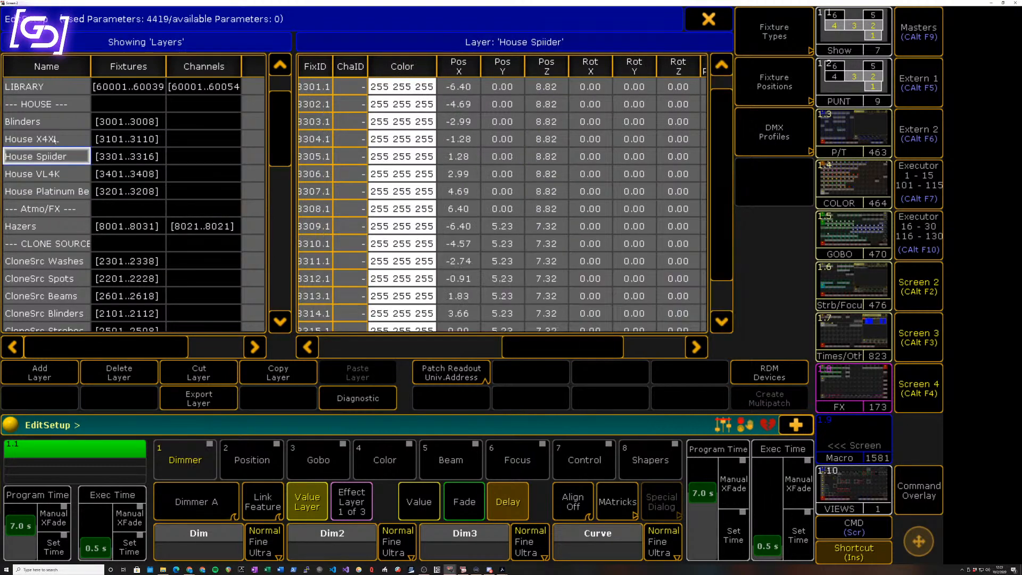
pyautogui.click(53, 138)
pyautogui.click(52, 122)
# - Leave the Patch & Fixture Schedule saving the changes, exit the setup, and restore the window to the four-screen arrangement
pyautogui.click(706, 21)
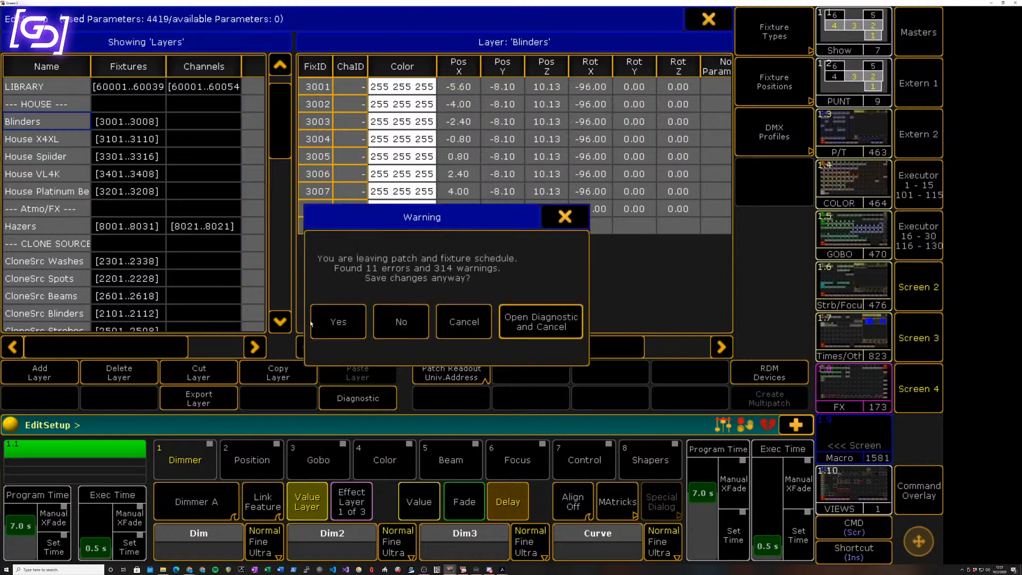
pyautogui.click(349, 321)
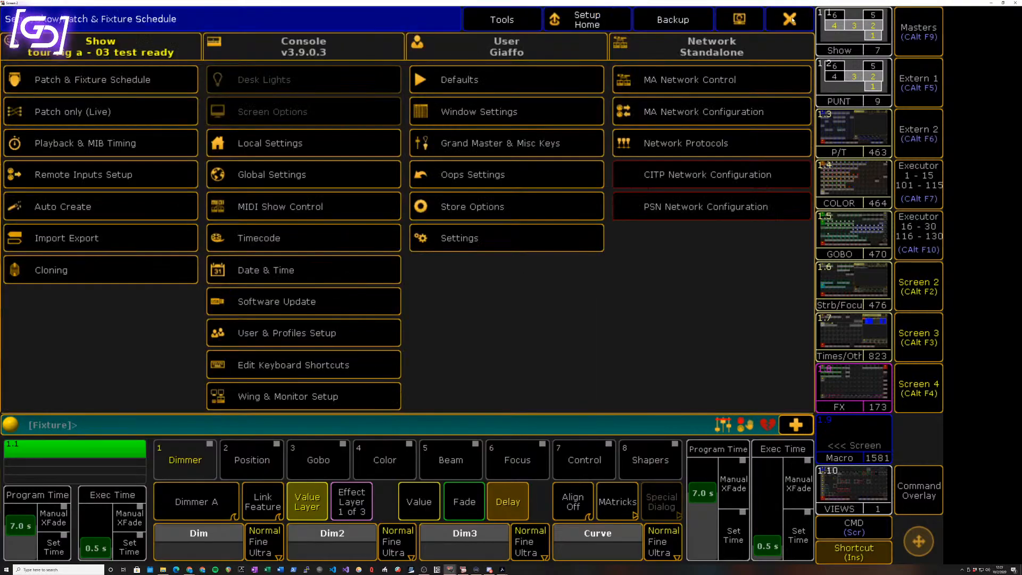
pyautogui.click(789, 19)
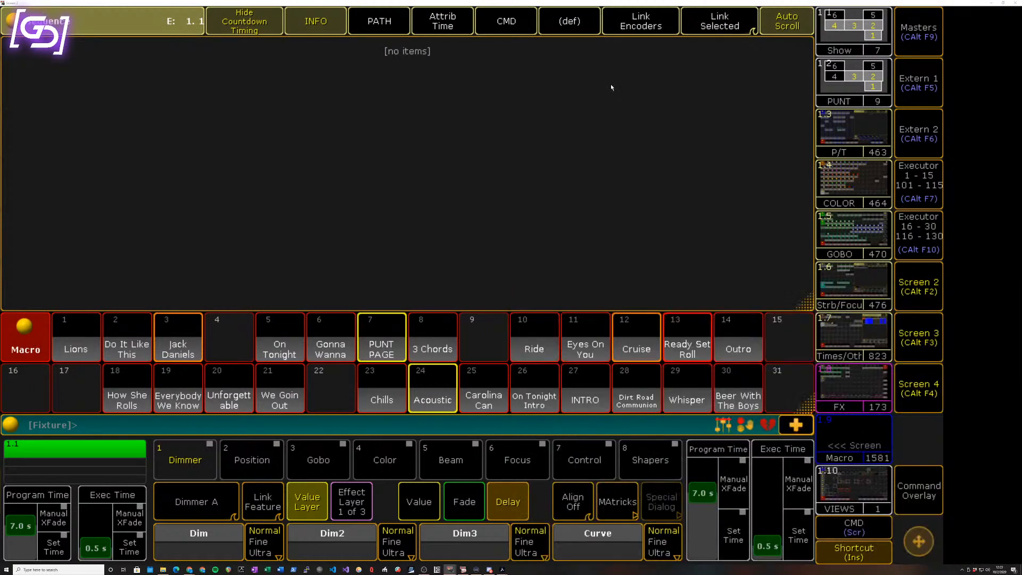
pyautogui.press('super+Down')
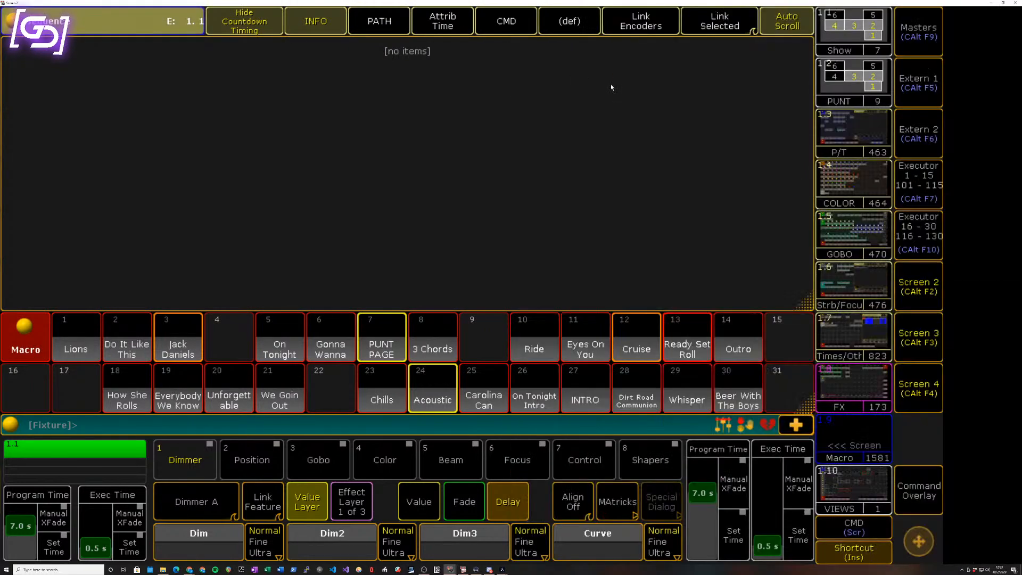
pyautogui.press('super+Down')
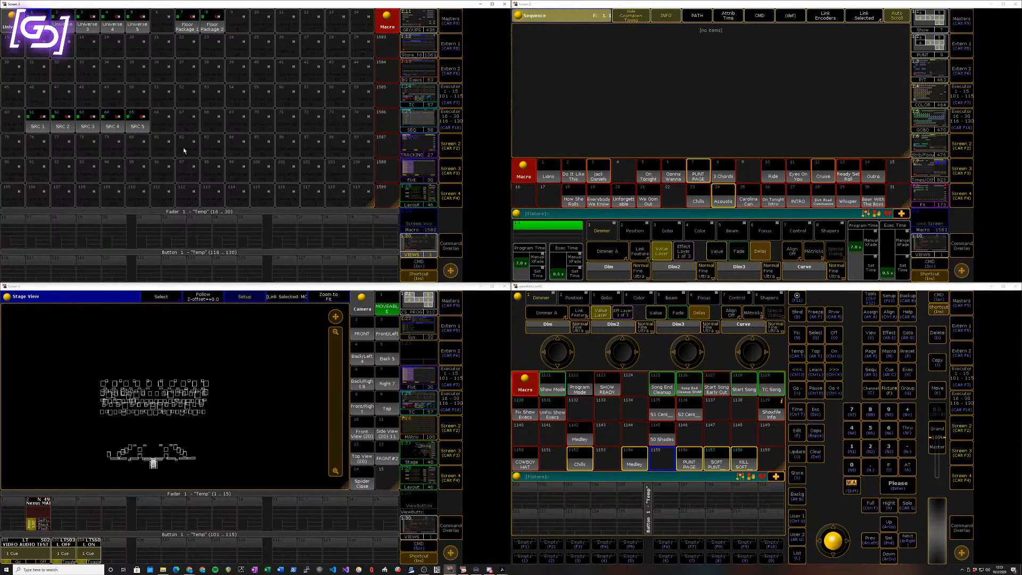
# - Show the GROUPS view on Screen 2, and open Auto Create for groups with fixtures listed by layer
pyautogui.click(426, 30)
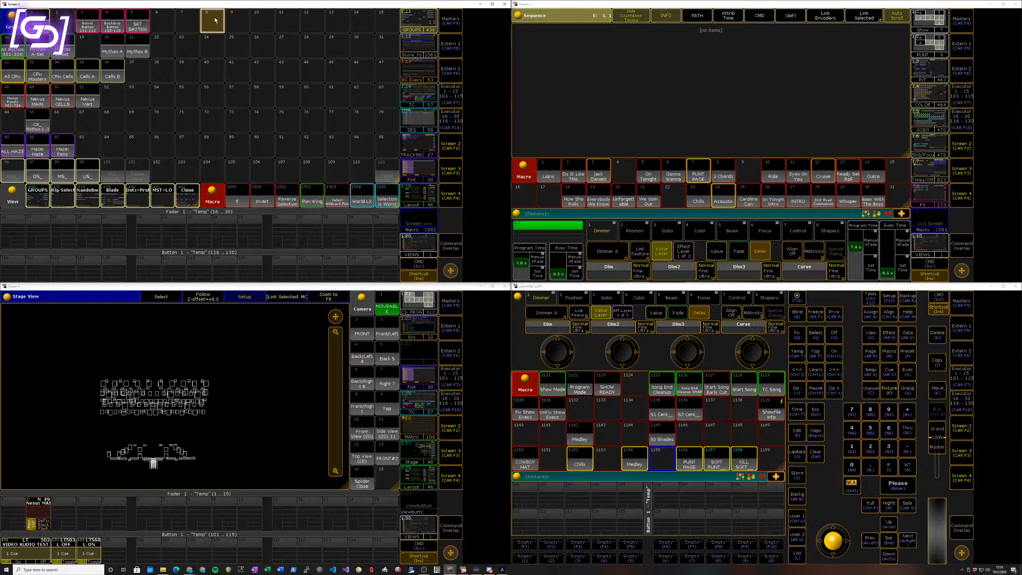
pyautogui.click(887, 298)
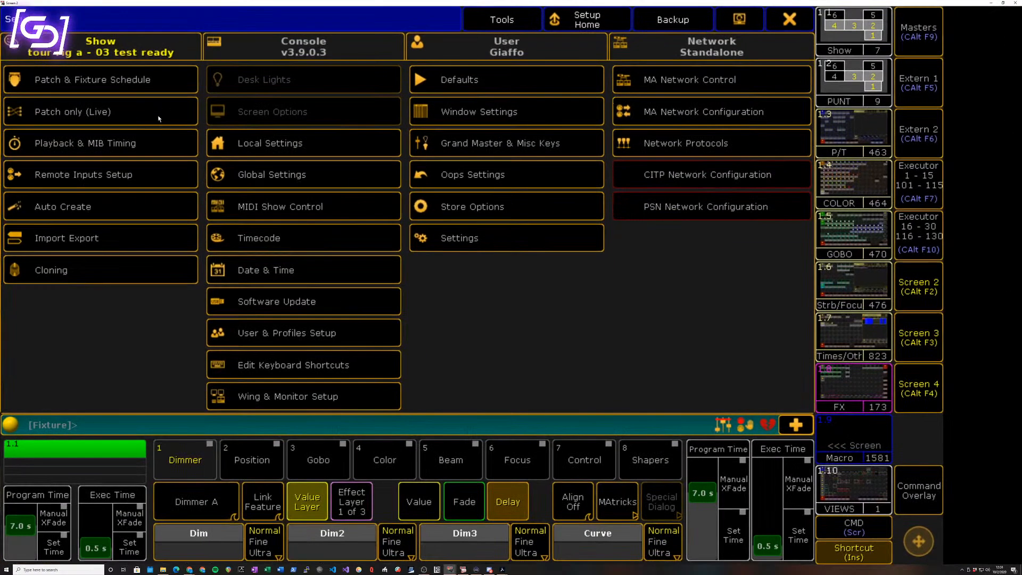
pyautogui.click(76, 211)
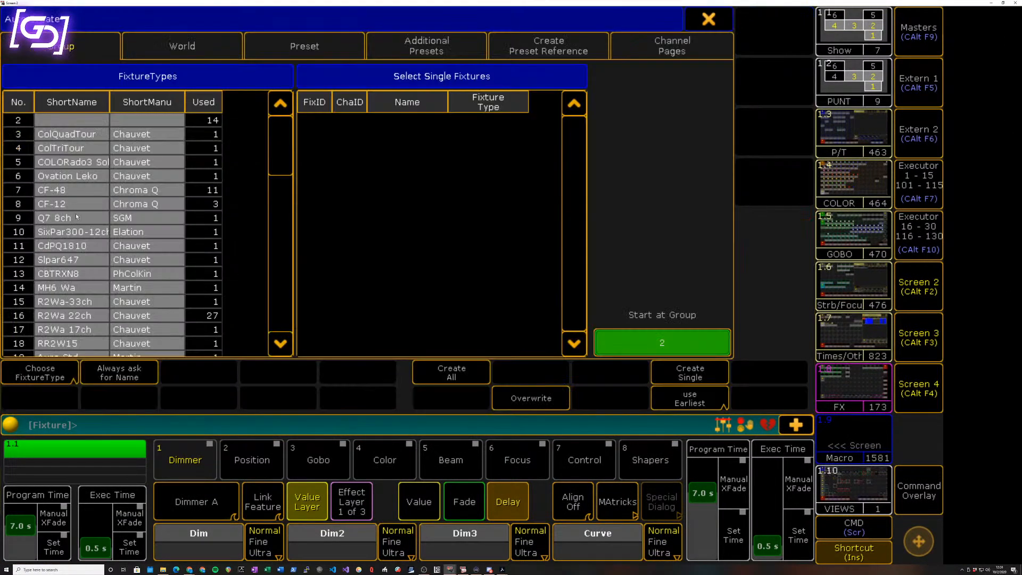
pyautogui.click(60, 376)
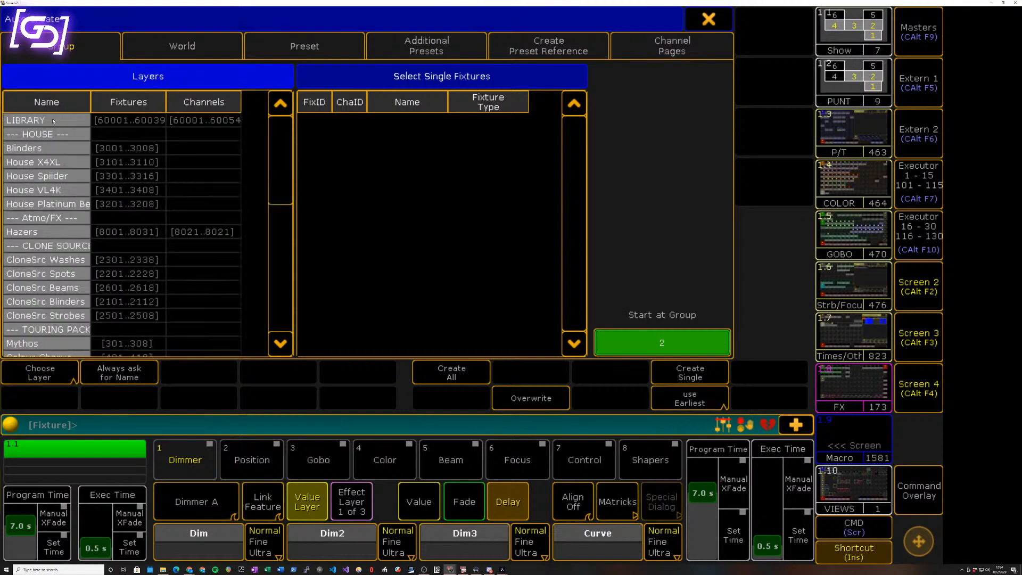
# - Auto-create groups for the five house layers from Blinders through House Platinum Beam, starting at group 8
pyautogui.moveTo(35, 149); pyautogui.dragTo(43, 205)
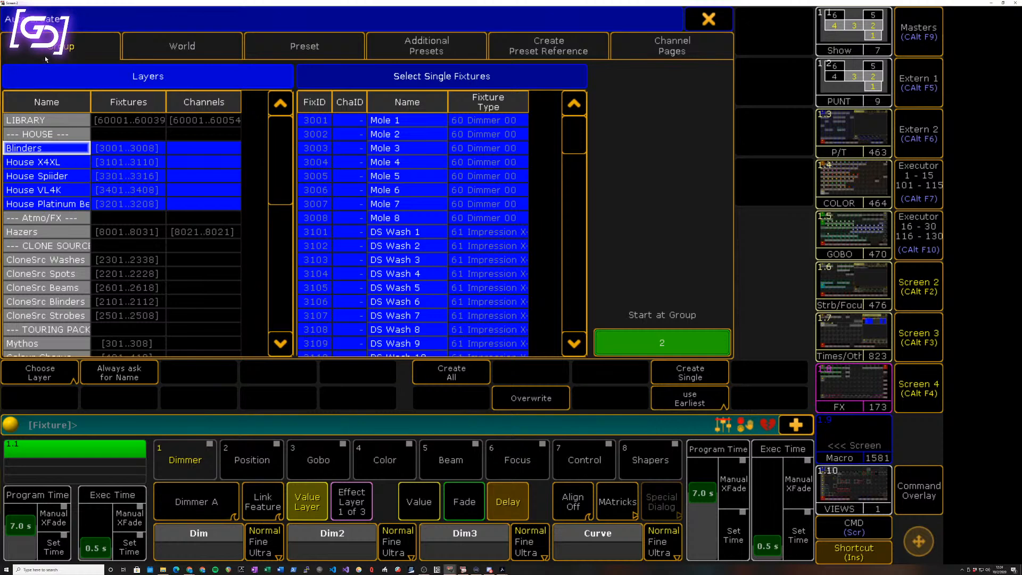
pyautogui.click(45, 374)
pyautogui.click(46, 374)
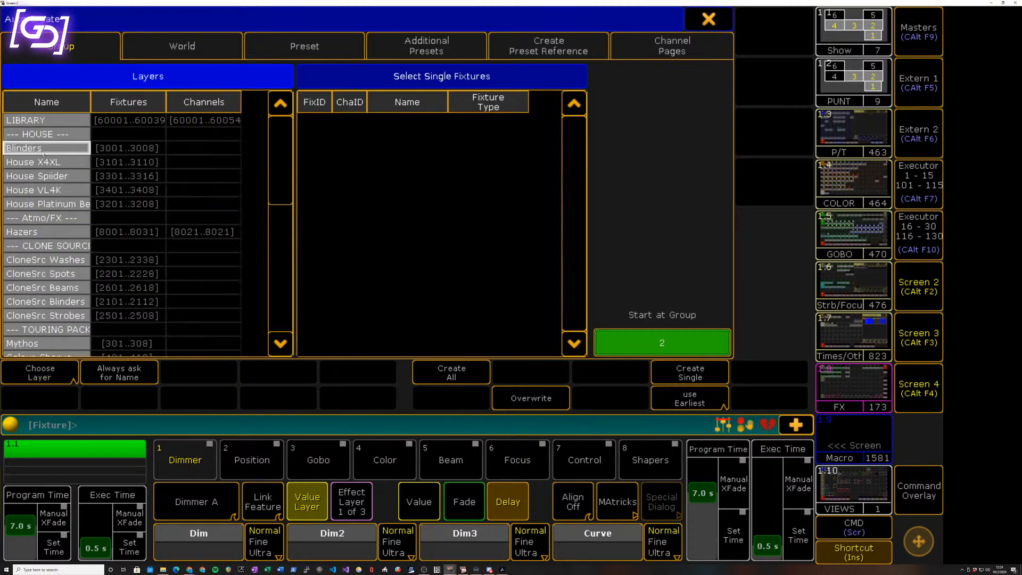
pyautogui.moveTo(42, 153); pyautogui.dragTo(40, 205)
pyautogui.click(679, 335)
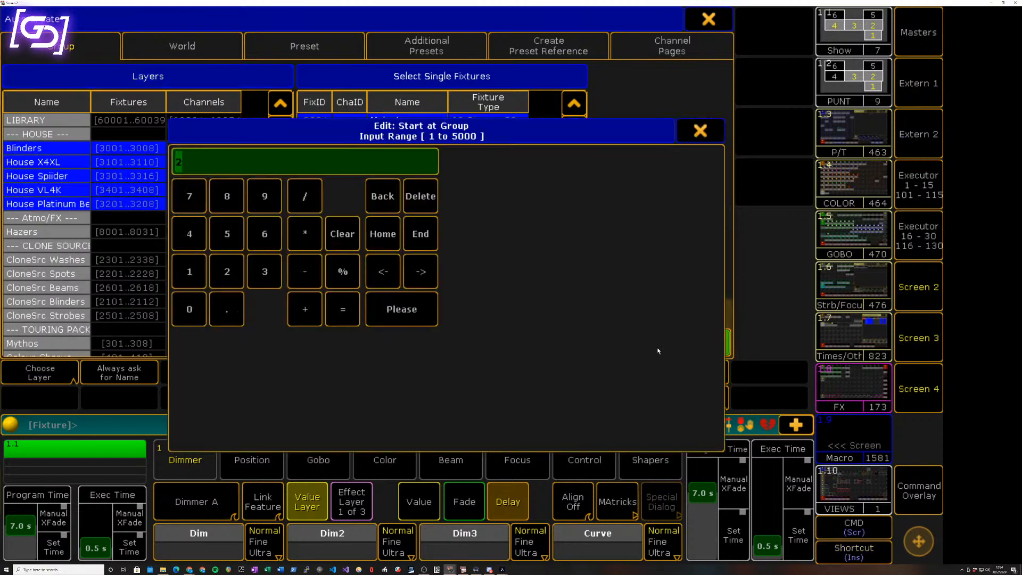
pyautogui.write('8')
pyautogui.press('Return')
pyautogui.click(431, 379)
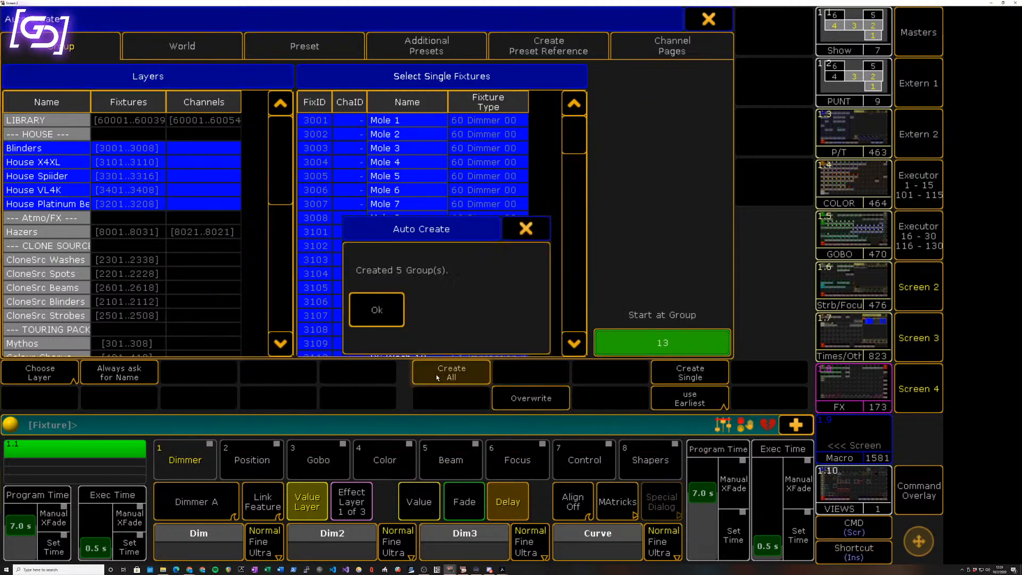
pyautogui.click(379, 308)
# - Close Auto Create and the setup, and return the window to the four-screen arrangement
pyautogui.click(709, 20)
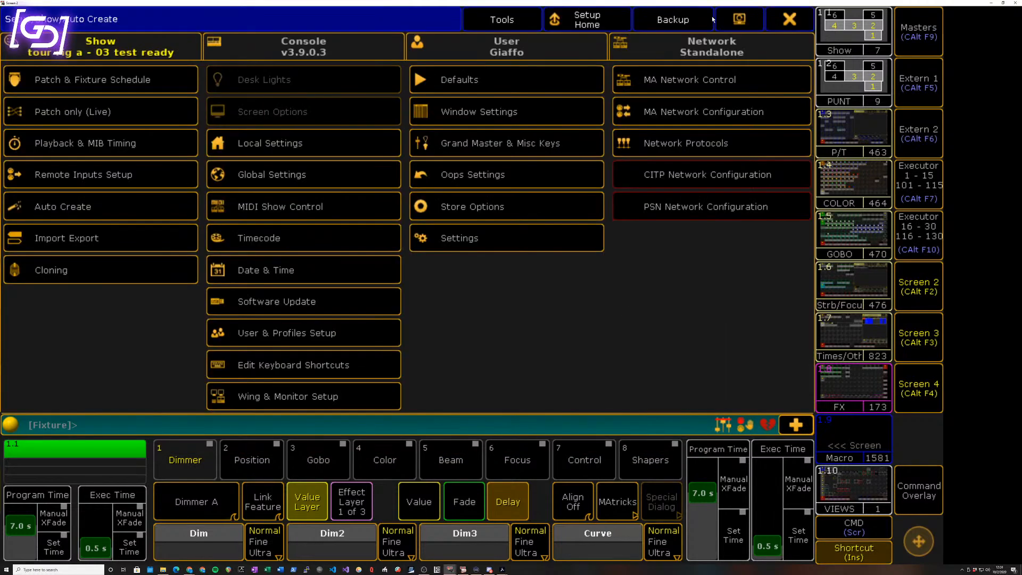
pyautogui.click(793, 20)
pyautogui.click(495, 161)
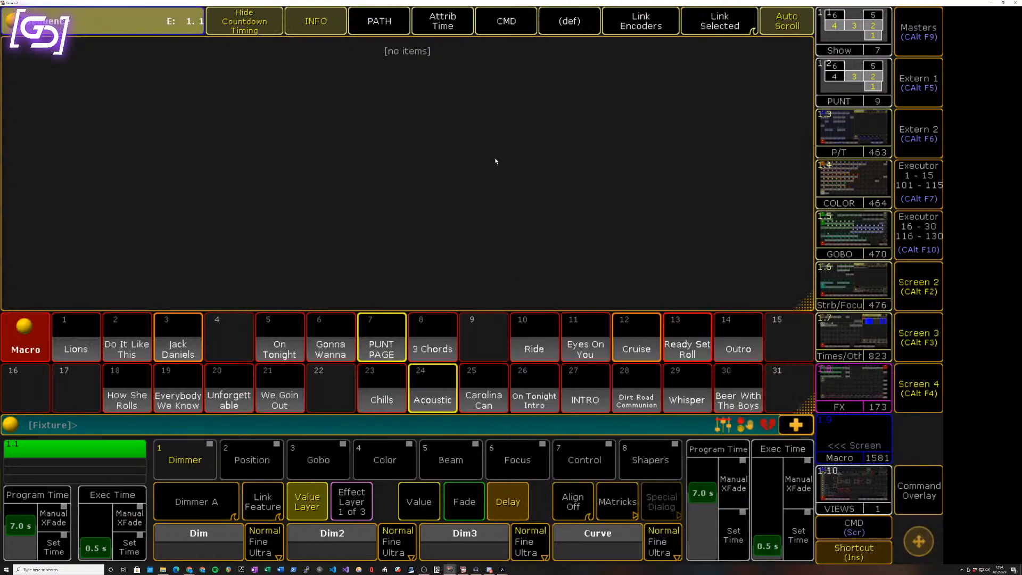
pyautogui.press('super+Right')
pyautogui.press('super+Up')
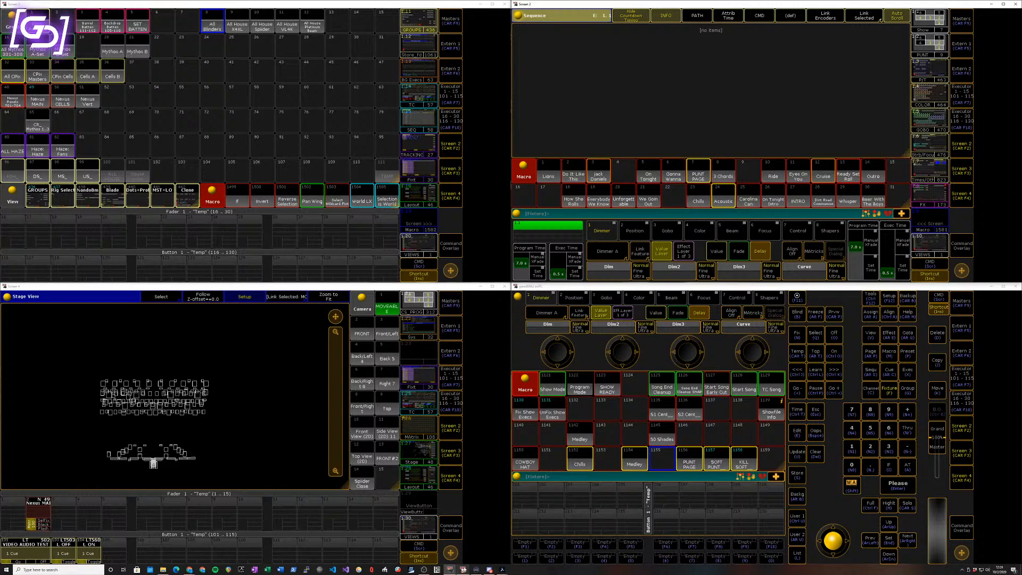
# - Create a network session named GD PreVis with session ID 1 in MA Network Control
pyautogui.click(463, 569)
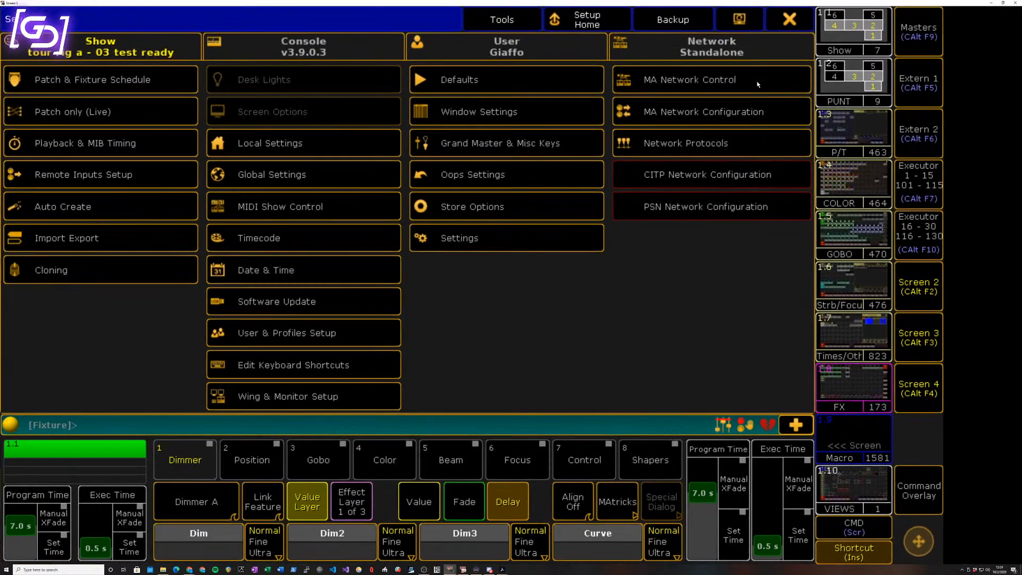
pyautogui.click(685, 77)
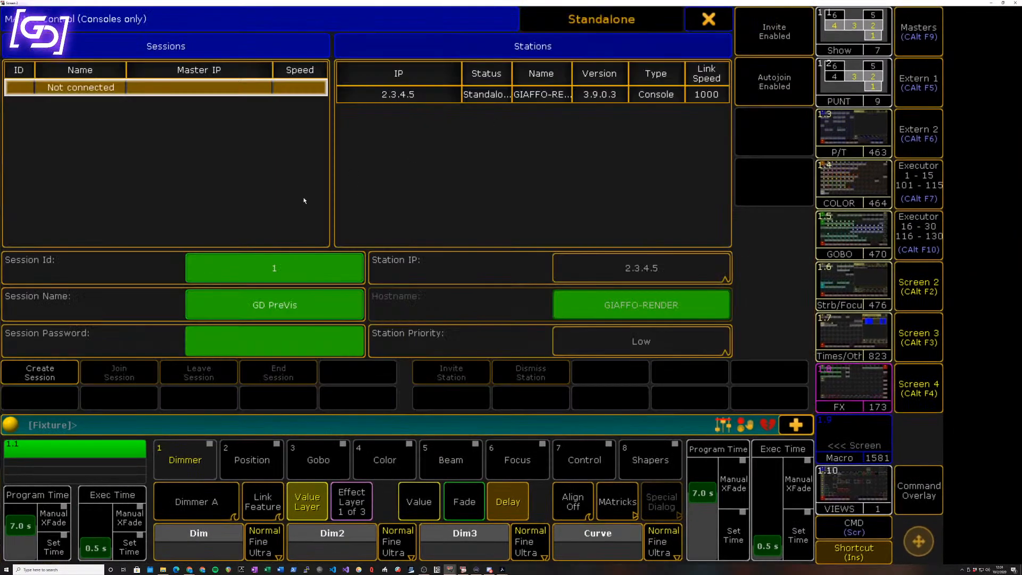
pyautogui.click(53, 379)
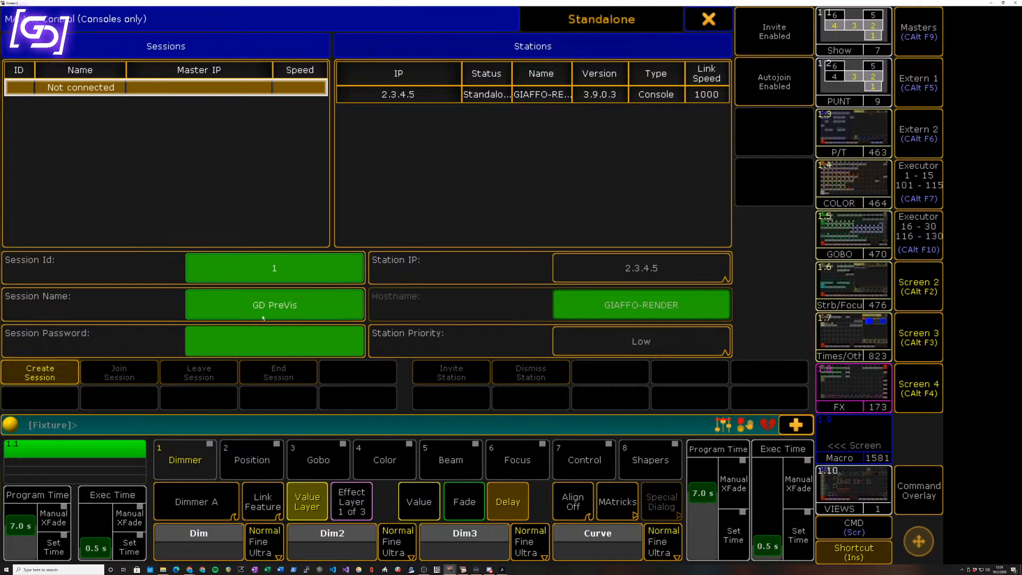
pyautogui.click(306, 318)
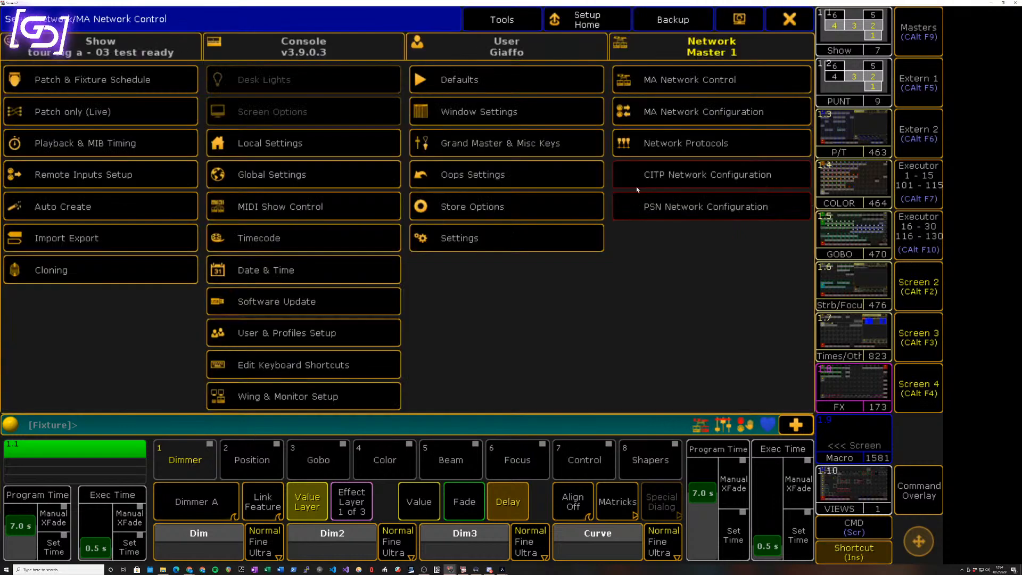
# - Check the 3D stations listed in the MA Network Configuration and close it
pyautogui.click(679, 114)
pyautogui.click(291, 50)
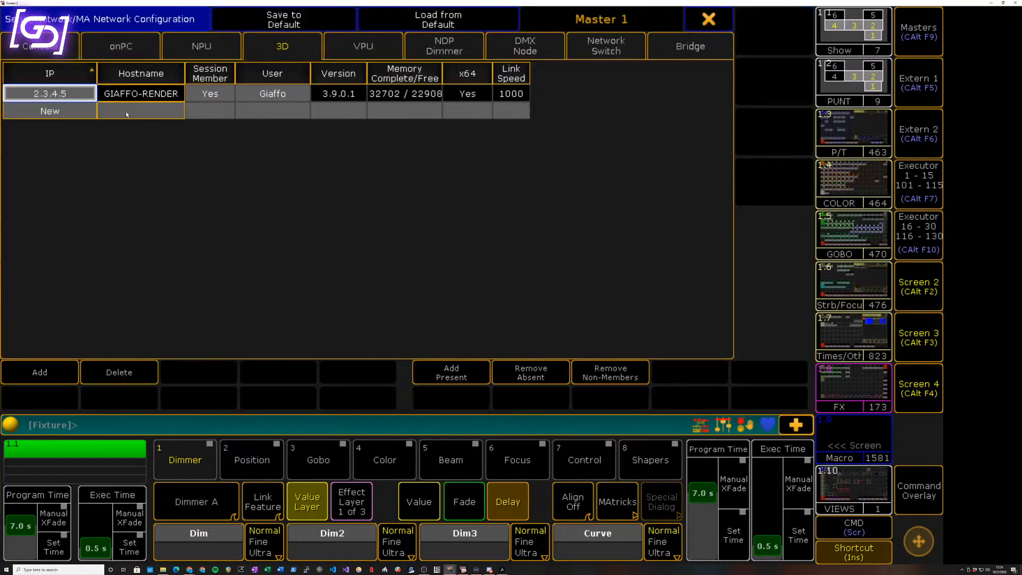
pyautogui.click(708, 20)
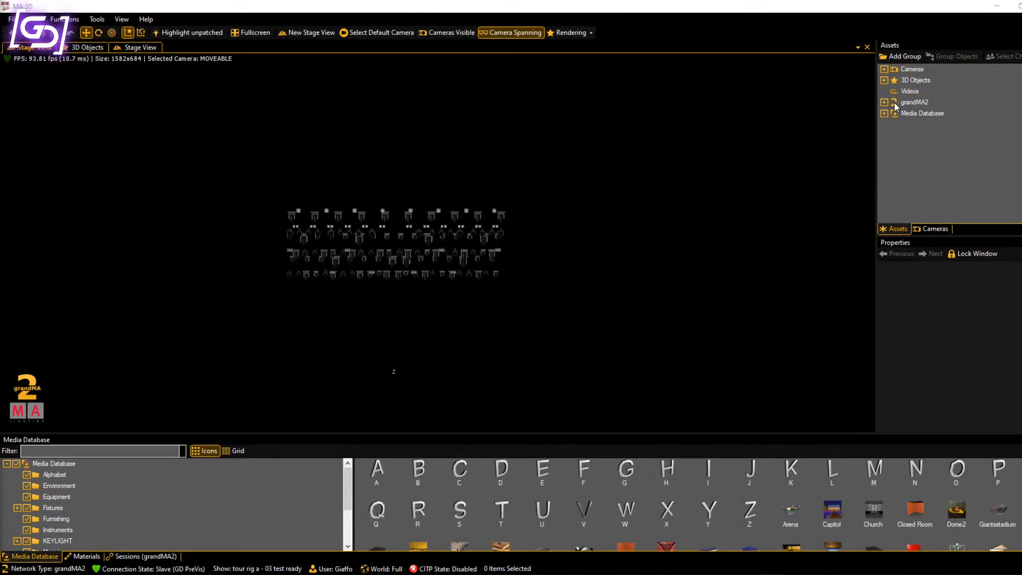
# - In MA 3D, expand the 3D Objects, widen the Assets pane, and toggle the visibility of the CloneSrc Rig group
pyautogui.click(884, 81)
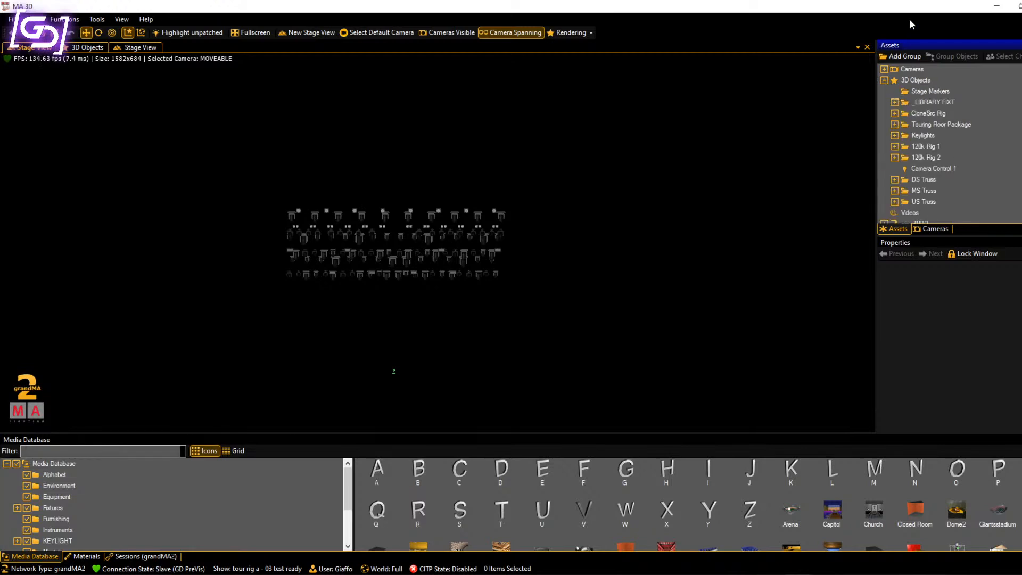
pyautogui.moveTo(873, 106); pyautogui.dragTo(769, 111)
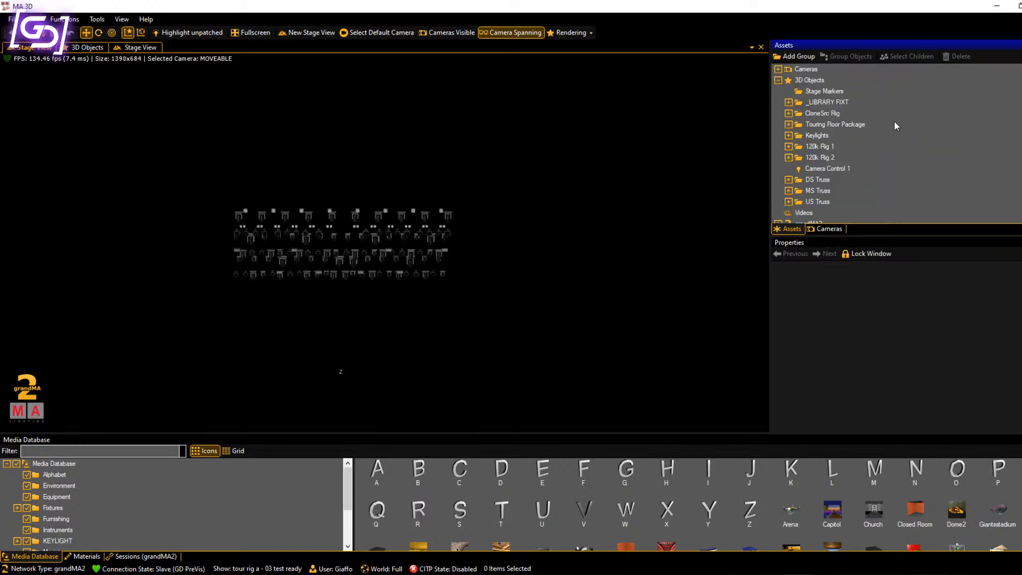
pyautogui.click(822, 114)
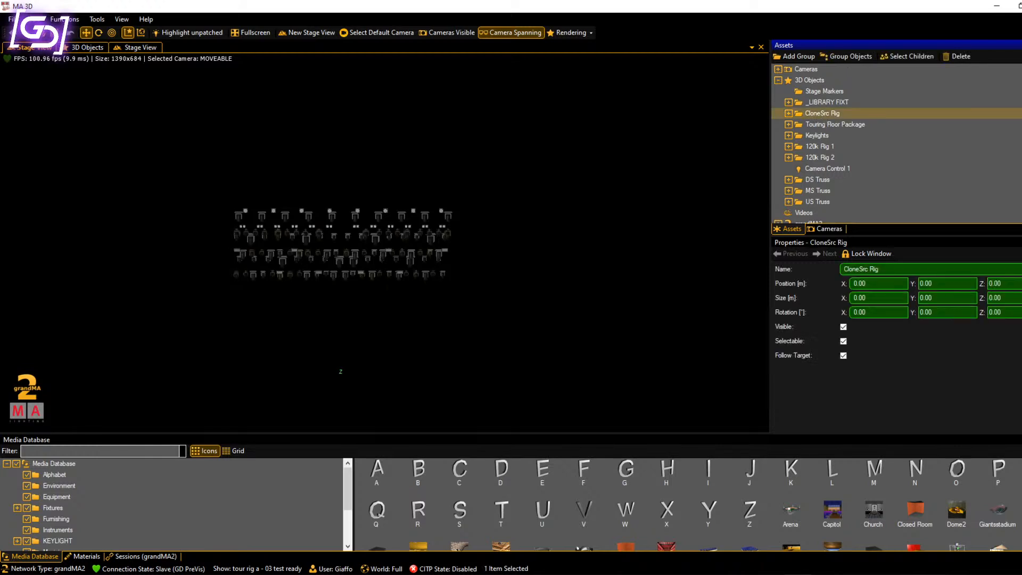
pyautogui.click(843, 326)
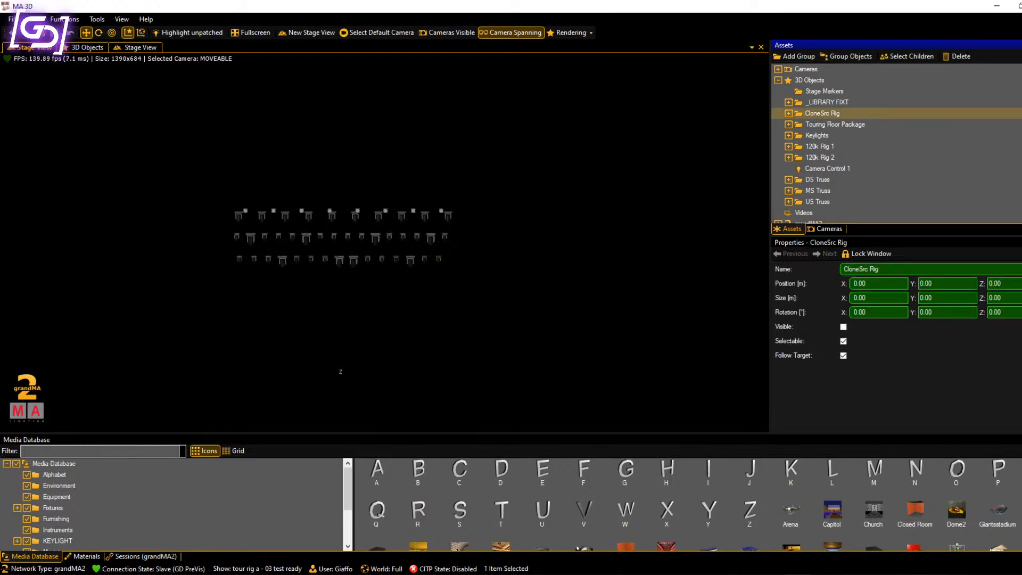
pyautogui.click(843, 326)
pyautogui.click(843, 326)
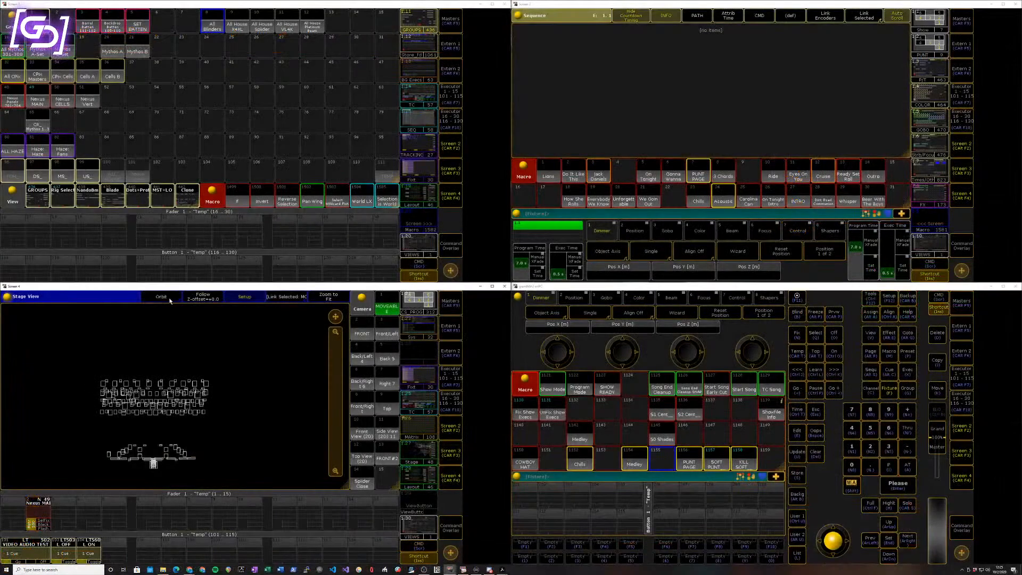
# - Back in grandMA2 onPC, select the fixtures of the house groups from All Blinders through All House Platinum Beam
pyautogui.click(217, 32)
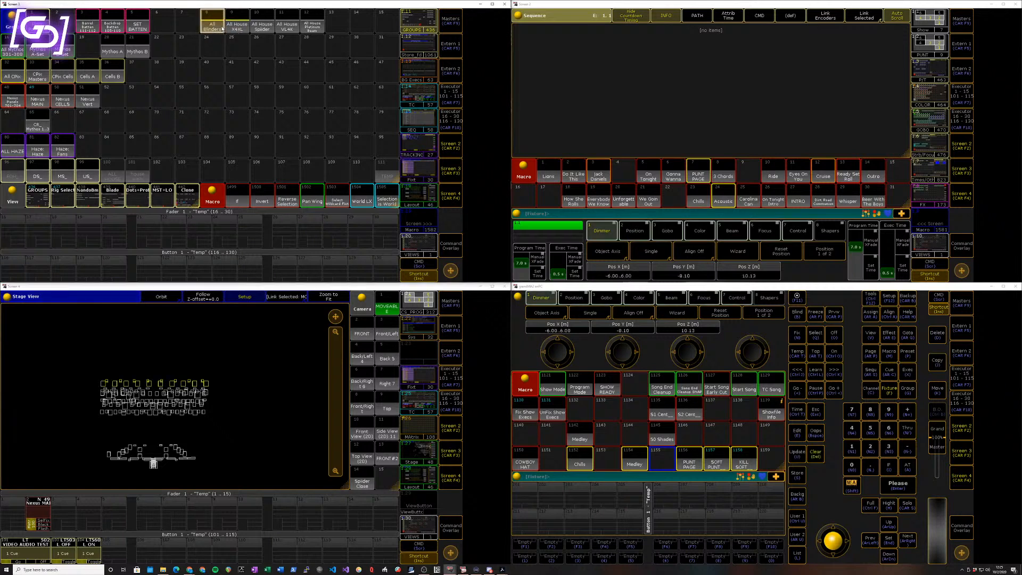
pyautogui.click(264, 26)
pyautogui.click(288, 26)
pyautogui.click(313, 26)
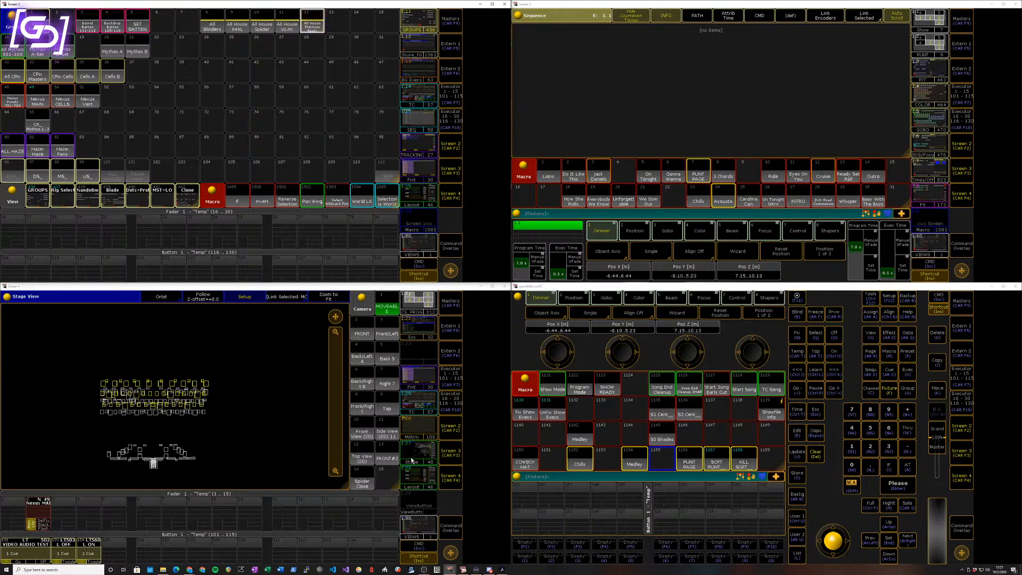
# - Switch to the Layout view and put the selected house fixtures into layout 9, House
pyautogui.click(418, 479)
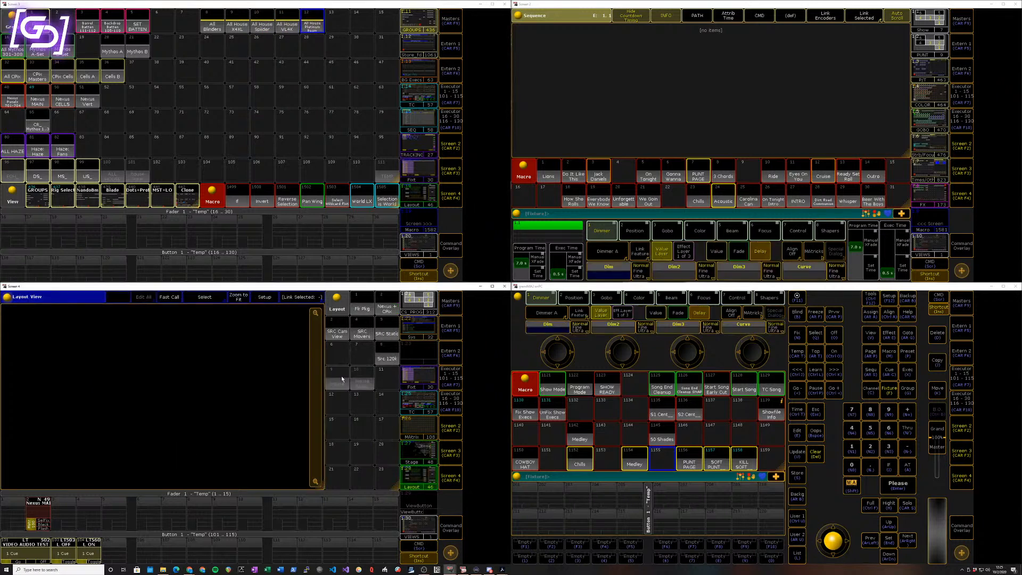
pyautogui.click(340, 376)
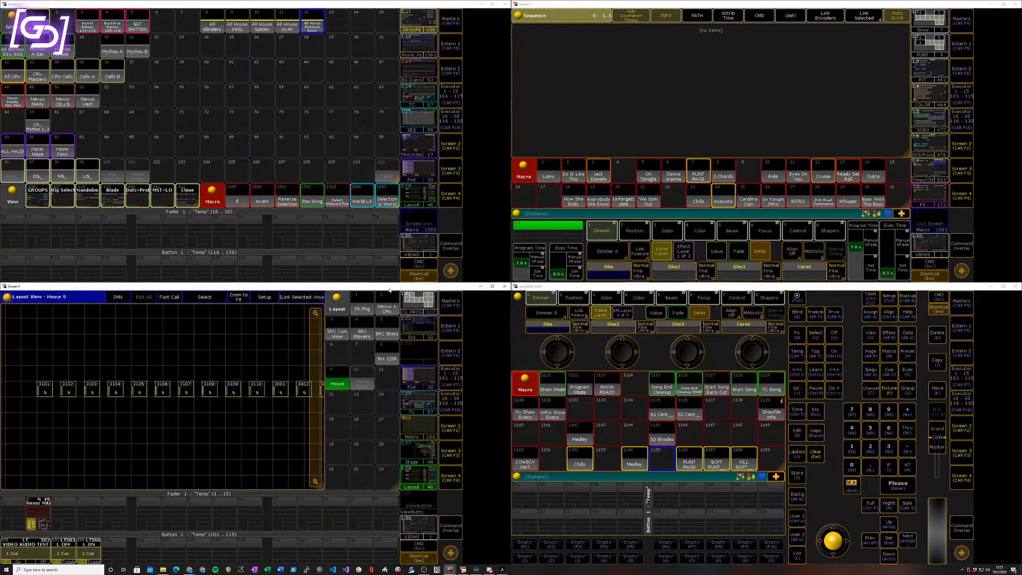
pyautogui.click(492, 286)
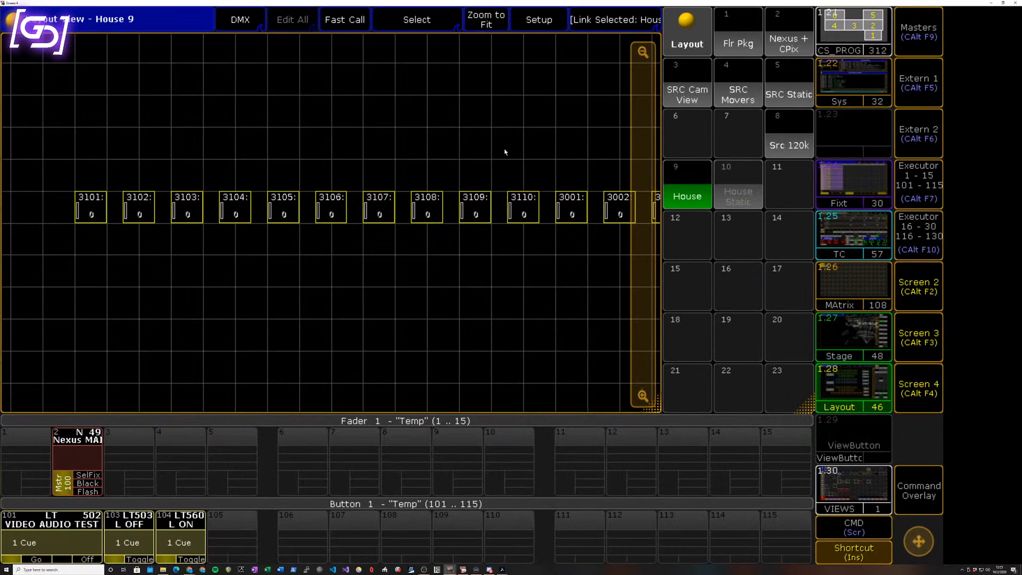
pyautogui.press('super+Left')
pyautogui.press('super+Down')
pyautogui.press('super+Up')
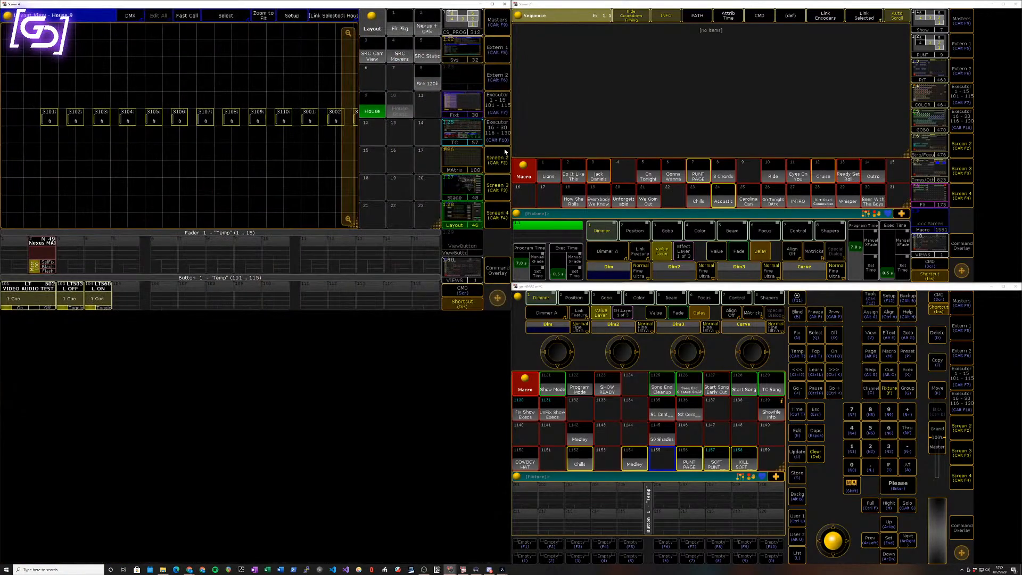
pyautogui.press('super+Down')
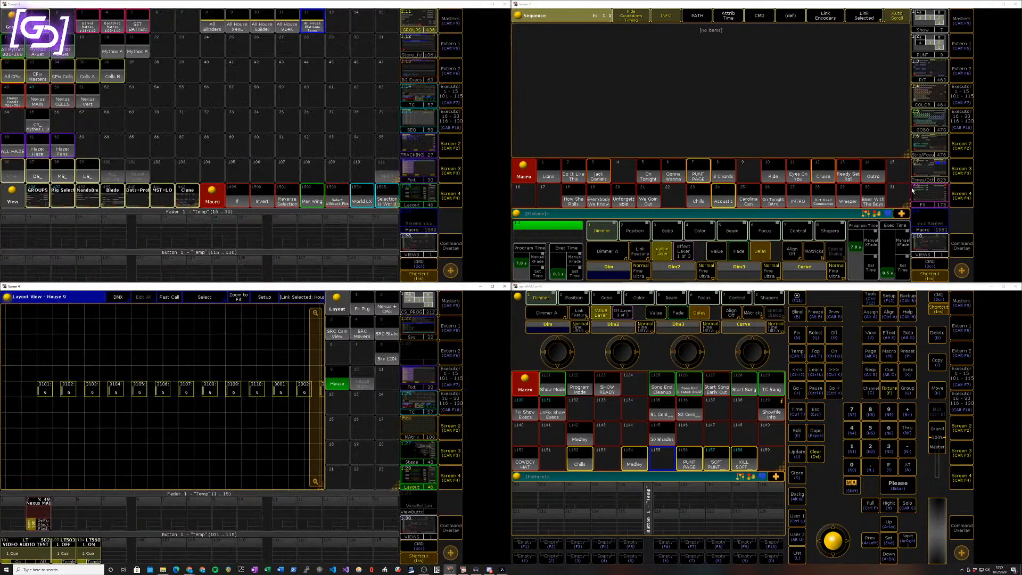
# - Recall the Layout view on Screen 2, with the House layout in setup mode and the window maximized
pyautogui.click(930, 246)
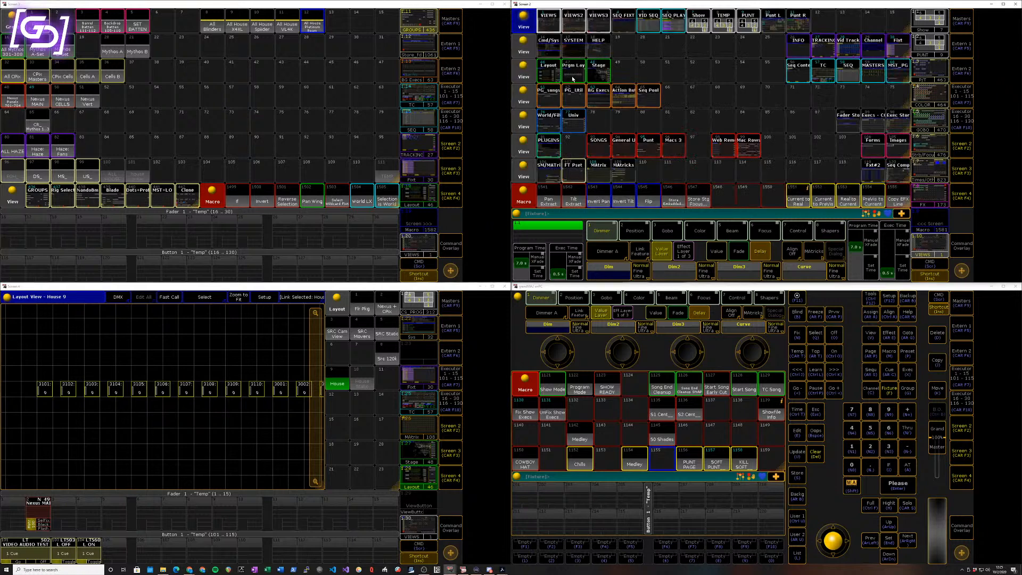
pyautogui.click(558, 74)
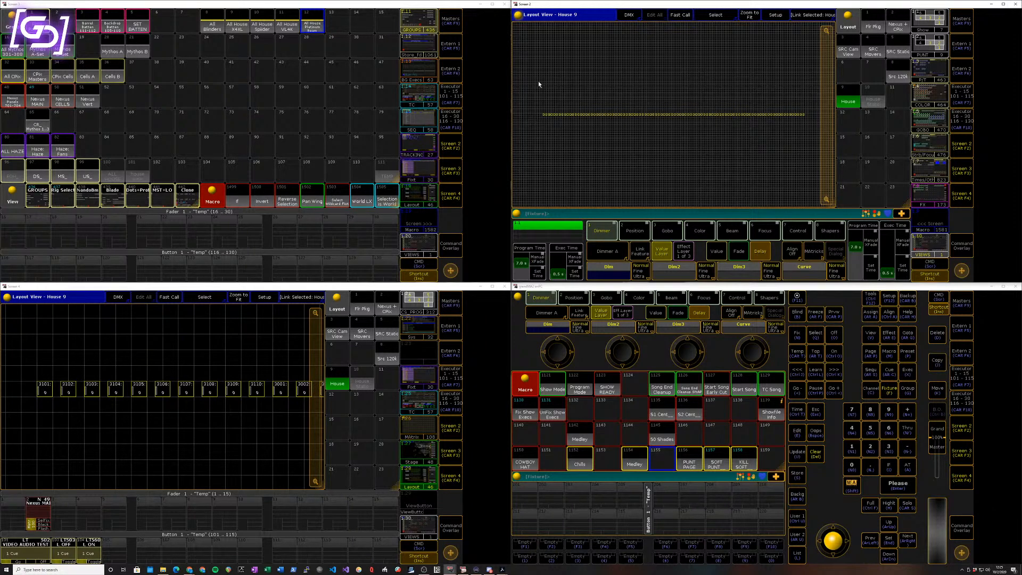
pyautogui.click(778, 16)
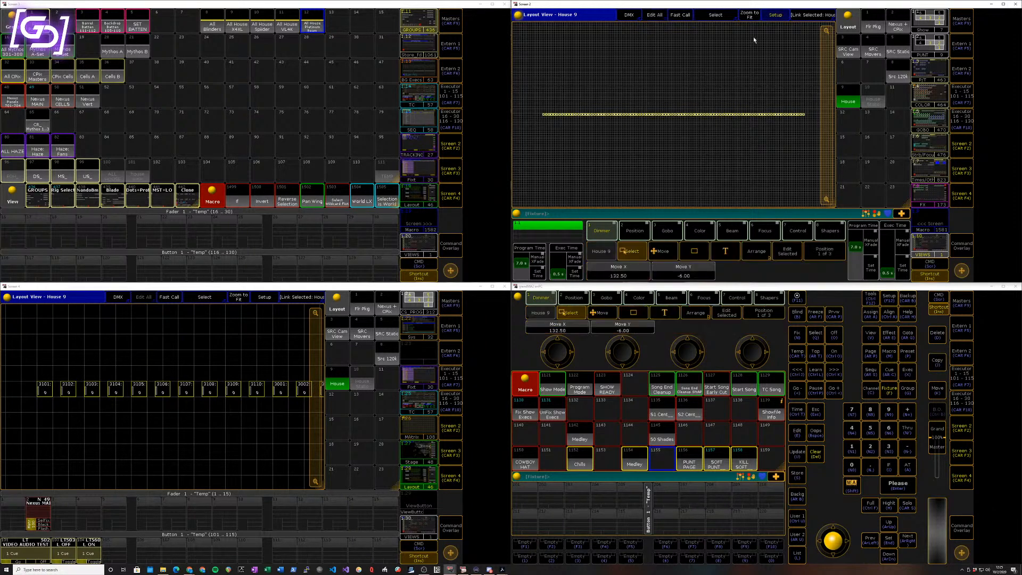
pyautogui.click(1003, 4)
# - Arrange the House layout's fixtures from the Top View (2D) camera and zoom to fit them
pyautogui.click(499, 508)
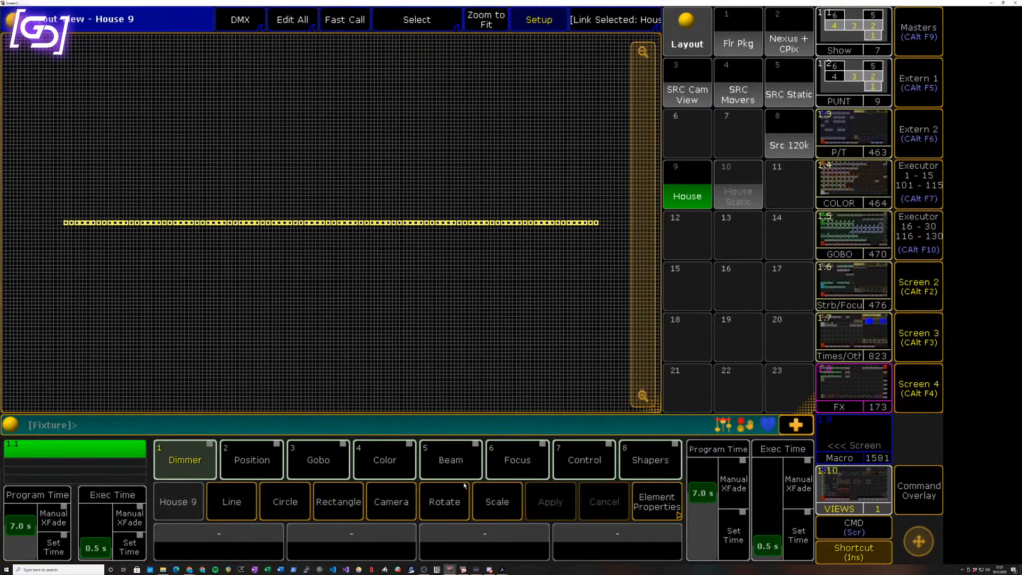
pyautogui.click(391, 502)
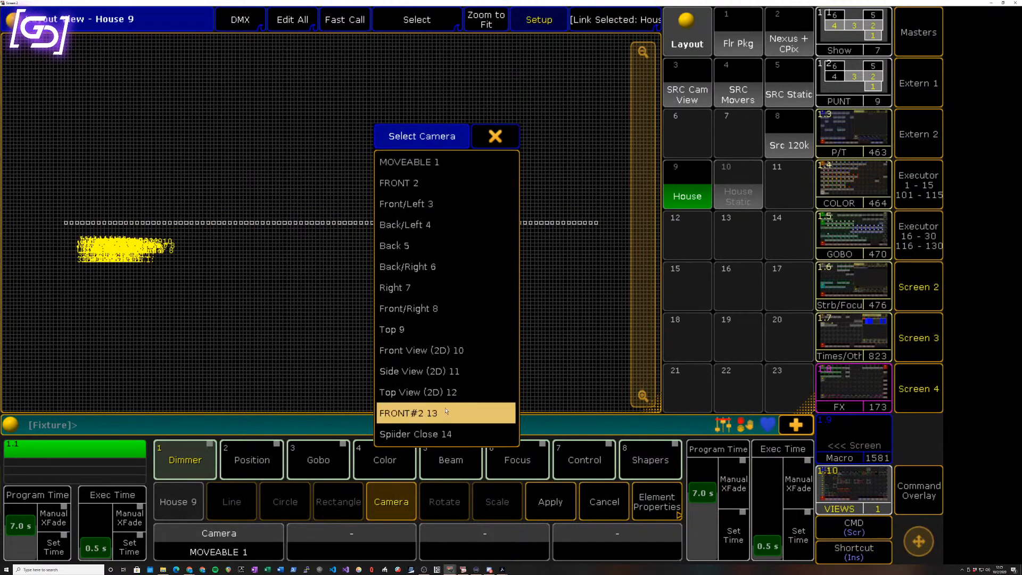
pyautogui.click(452, 397)
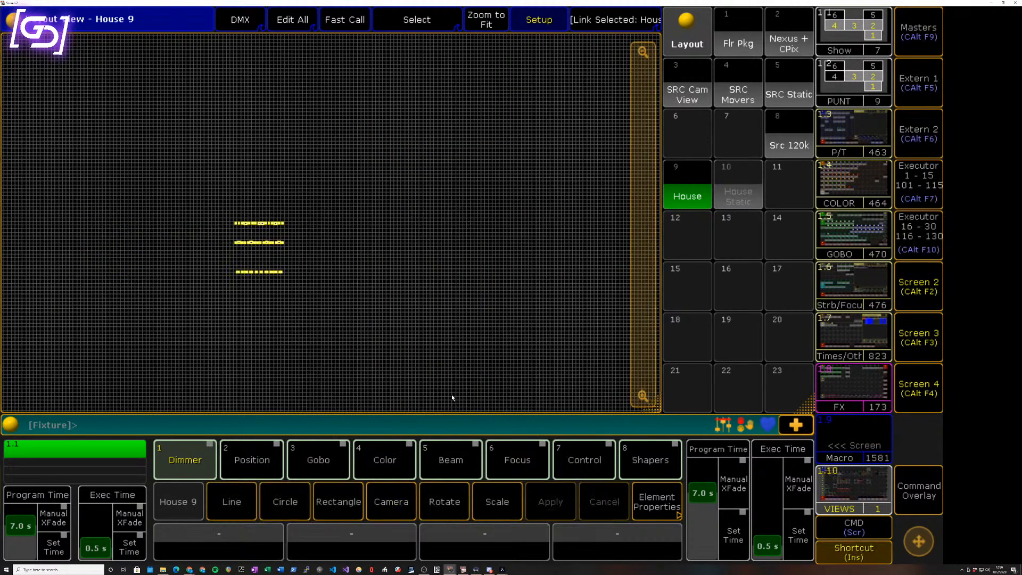
pyautogui.click(362, 299)
pyautogui.click(486, 22)
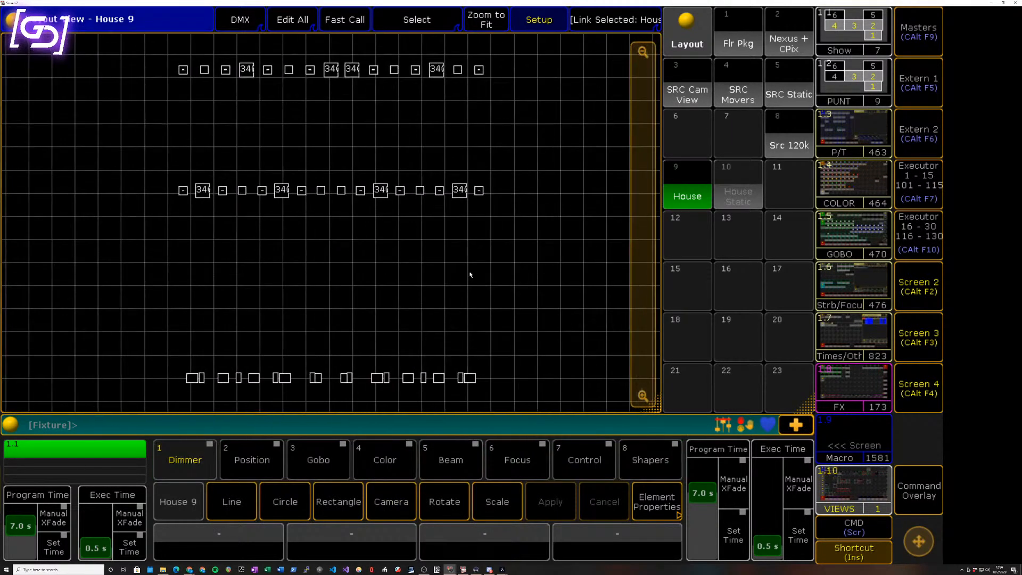
# - Select the lowest row of fixtures in the House layout and move it up closer to the middle row
pyautogui.moveTo(214, 319); pyautogui.dragTo(503, 407)
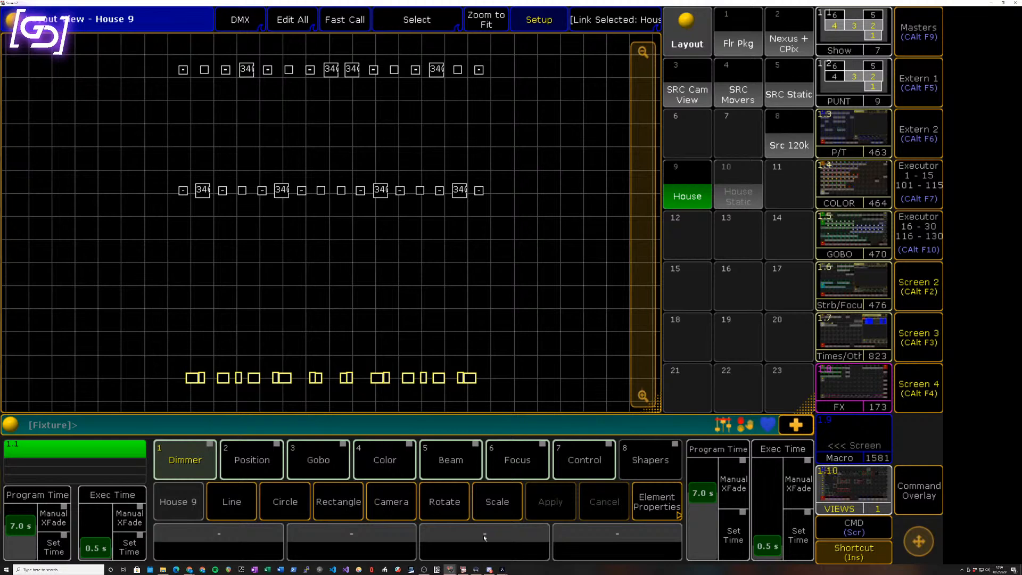
pyautogui.click(667, 504)
pyautogui.scroll(6, 553, 518)
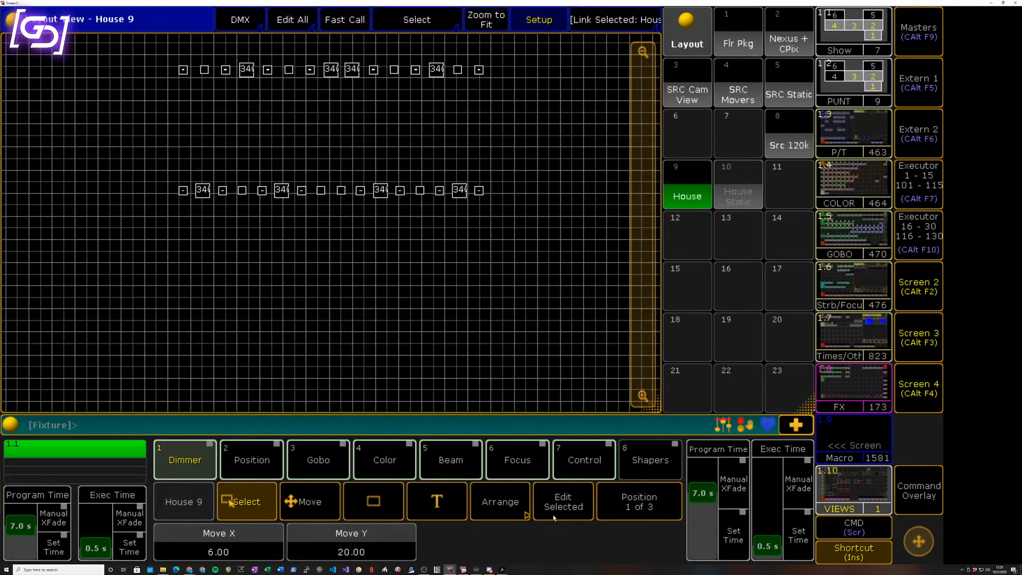
pyautogui.scroll(-4, 554, 518)
pyautogui.scroll(-4, 553, 517)
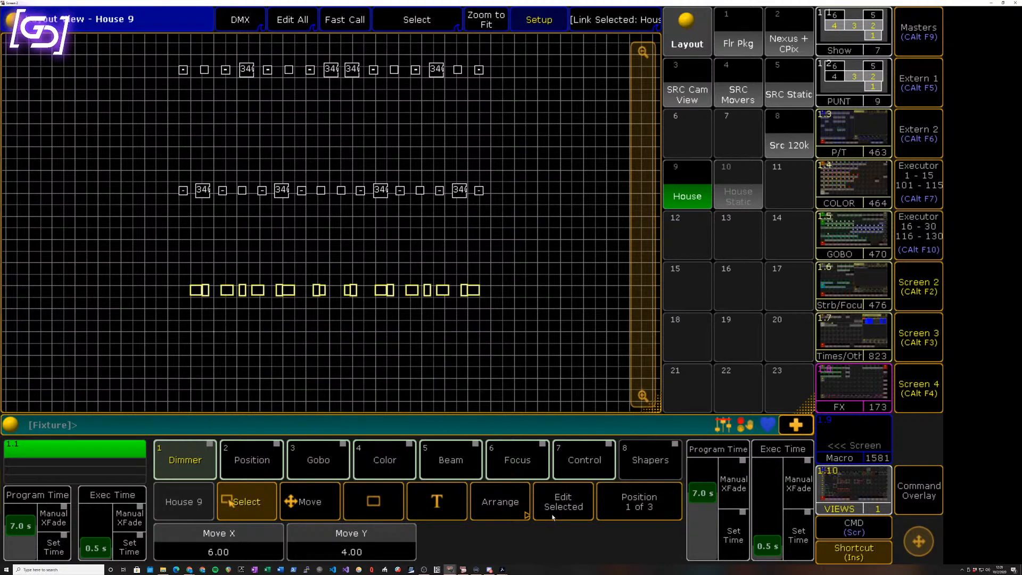
pyautogui.scroll(-1, 554, 518)
# - Move the uppermost row of fixtures down to Y -1.50, close to the middle row, and zoom to fit the layout
pyautogui.moveTo(154, 49); pyautogui.dragTo(537, 119)
pyautogui.scroll(2, 536, 119)
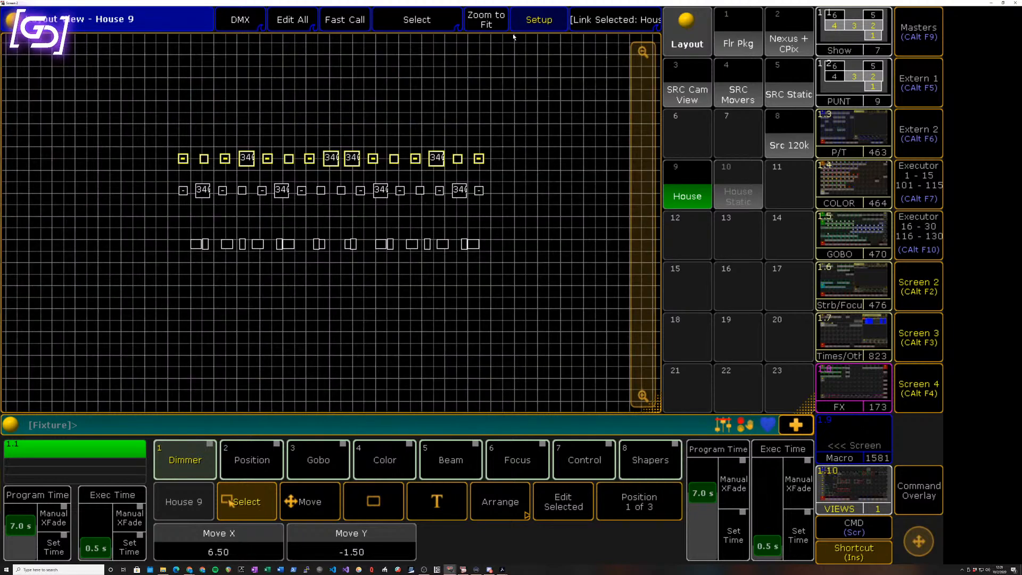
pyautogui.click(496, 27)
pyautogui.click(495, 28)
pyautogui.click(409, 88)
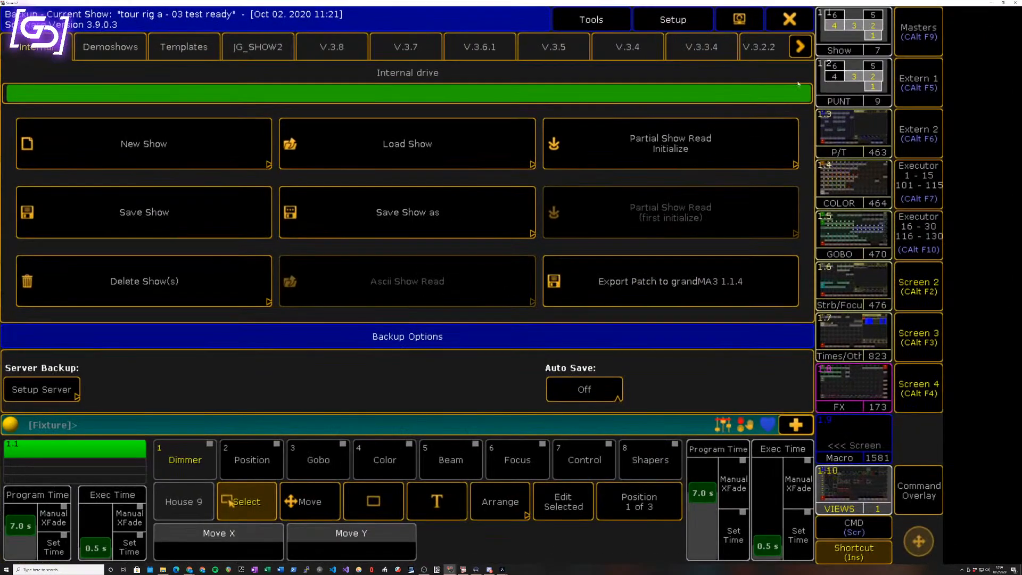
# - Save the show under the new file name "tour rig a - 04 post pro"
pyautogui.press('b')
pyautogui.click(503, 220)
pyautogui.press('BackSpace')
pyautogui.press('BackSpace')
pyautogui.press('BackSpace')
pyautogui.press('BackSpace')
pyautogui.press('BackSpace')
pyautogui.press('BackSpace')
pyautogui.press('BackSpace')
pyautogui.press('BackSpace')
pyautogui.press('BackSpace')
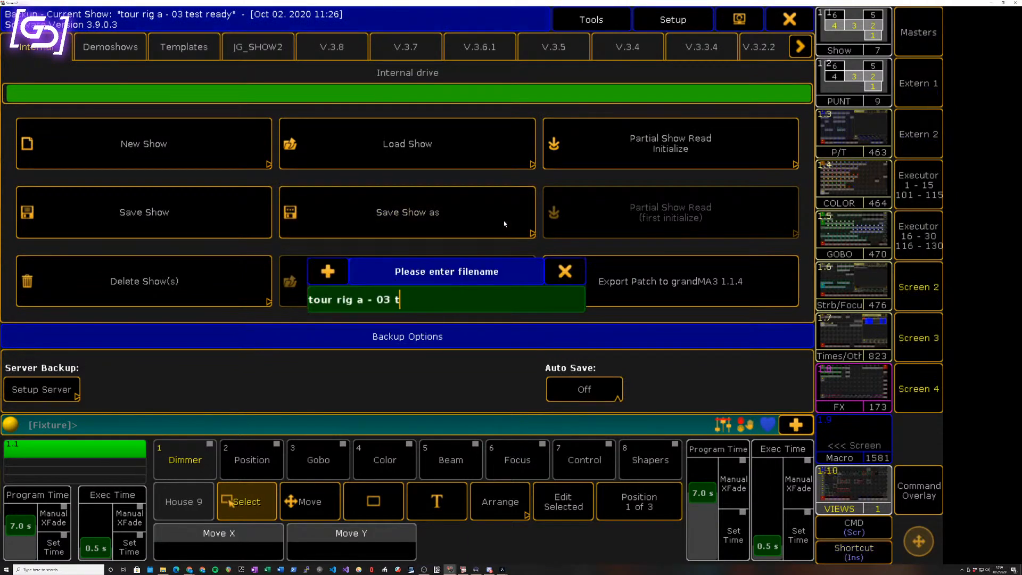
pyautogui.press('BackSpace')
pyautogui.press('BackSpace')
pyautogui.press('BackSpace')
pyautogui.write('4 post pro')
pyautogui.press('Return')
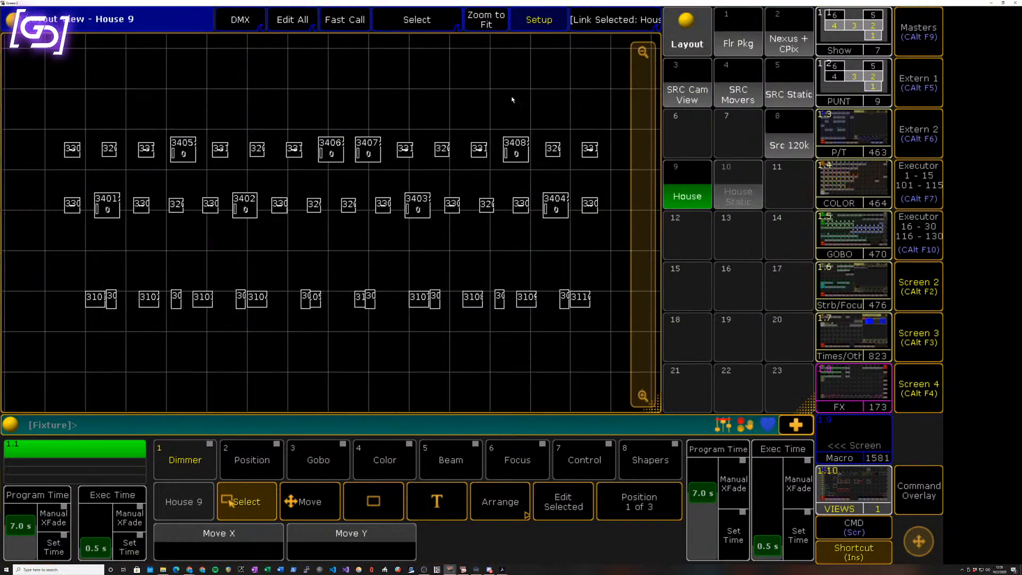
# - Snap the House layout window back to its quarter of the display and turn off layout setup mode
pyautogui.moveTo(519, 4); pyautogui.dragTo(538, 110)
pyautogui.press('super+Right')
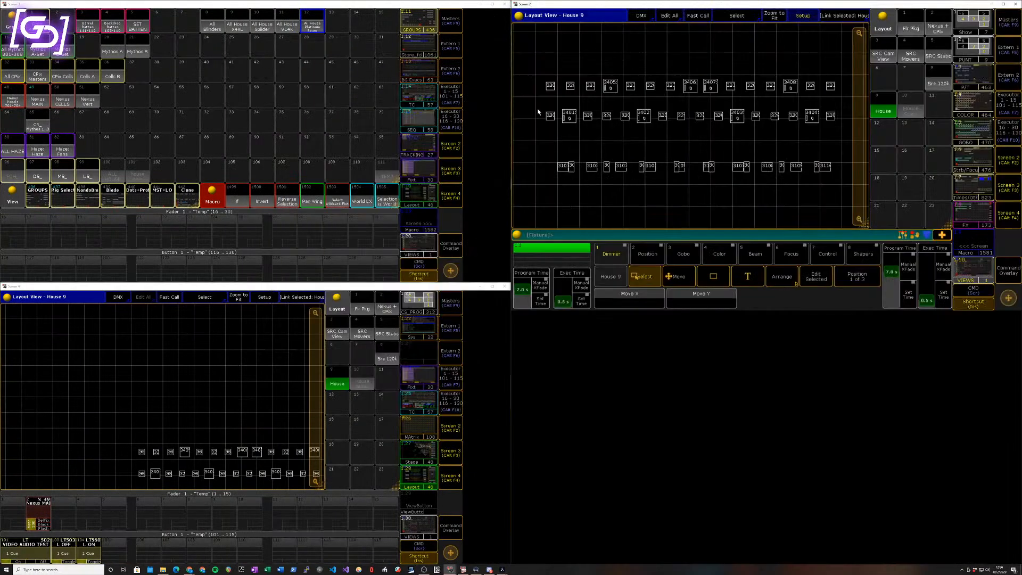
pyautogui.press('super+Up')
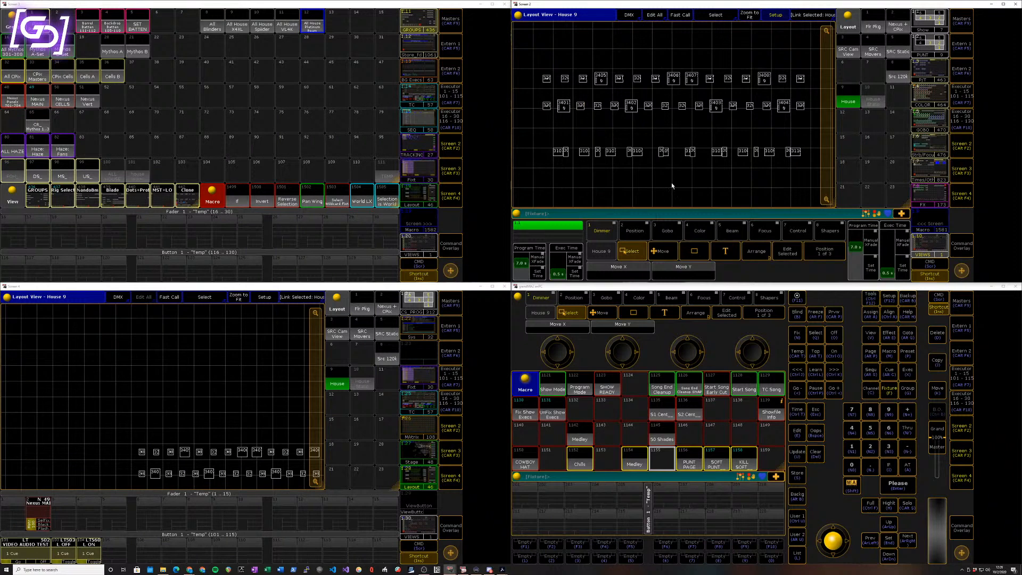
pyautogui.click(776, 19)
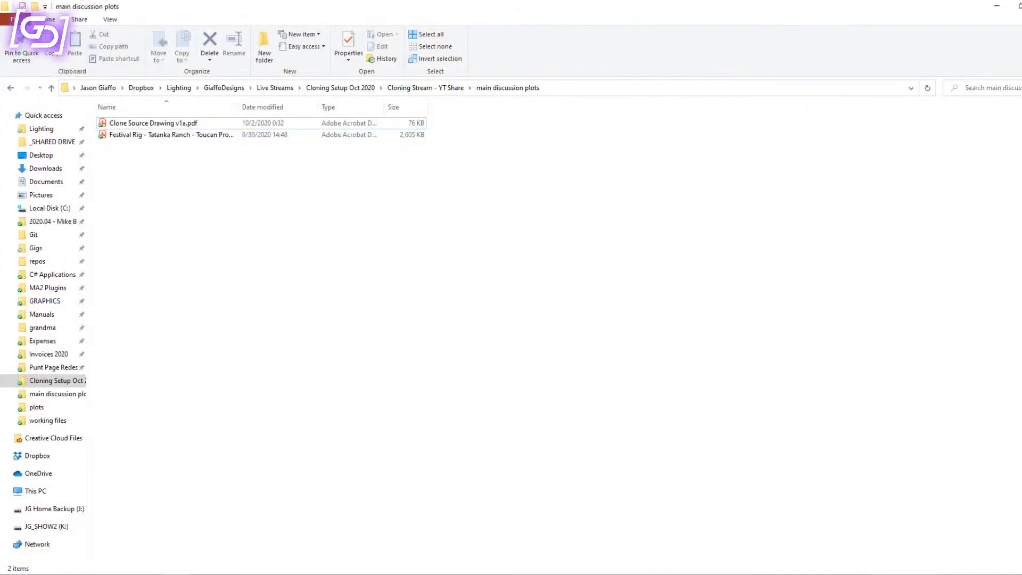
# - In File Explorer, open Clone Source Fixture Purposes.docx from the Cloning Stream - YT Share folder and maximize the document
pyautogui.click(878, 574)
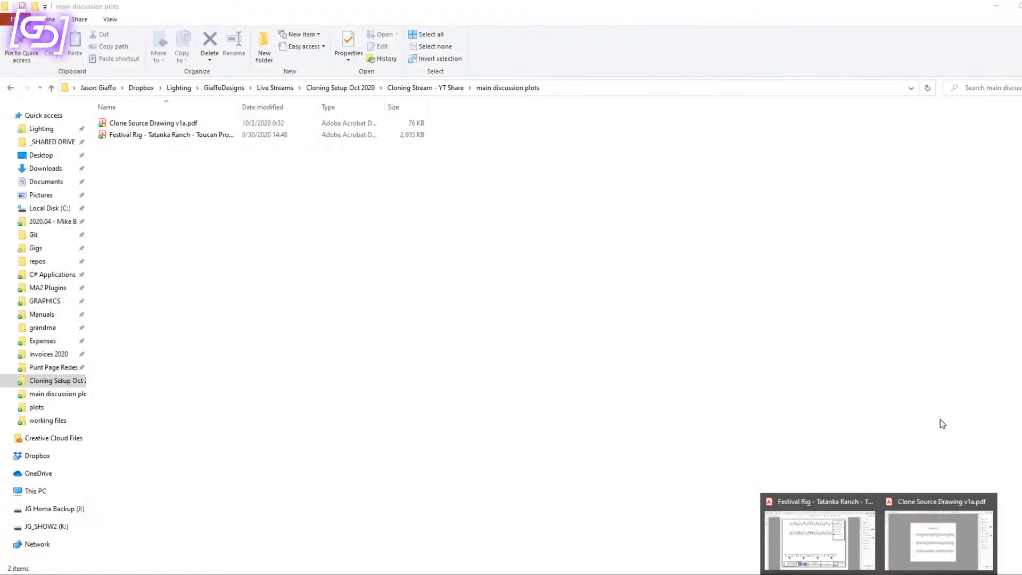
pyautogui.click(657, 349)
pyautogui.click(425, 89)
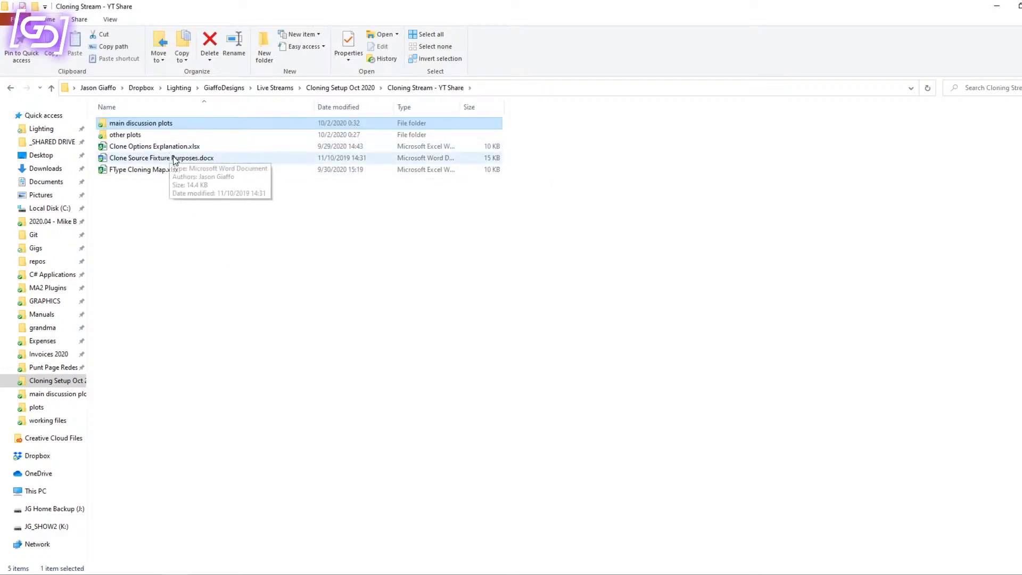
pyautogui.click(181, 218)
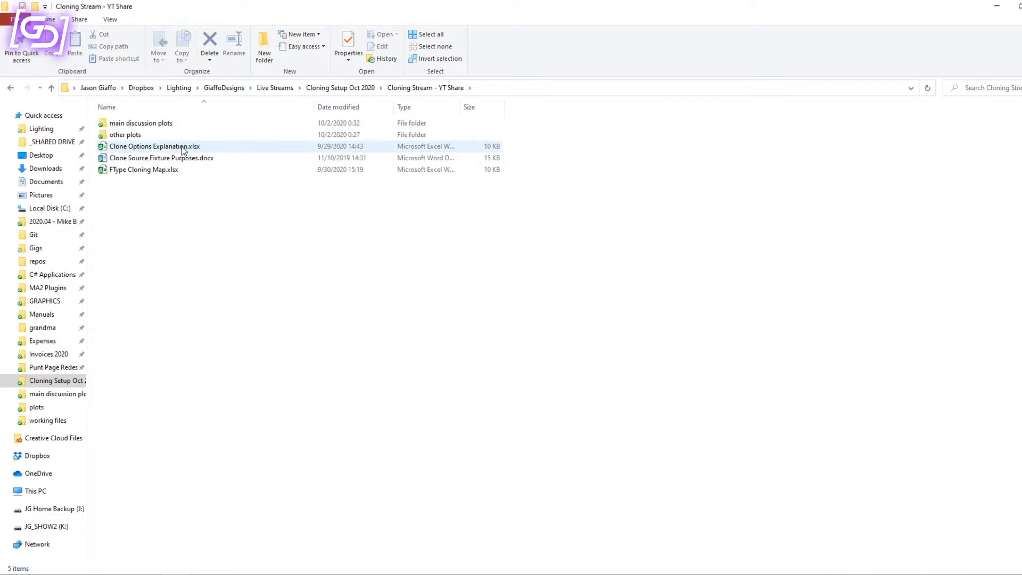
pyautogui.doubleClick(185, 156)
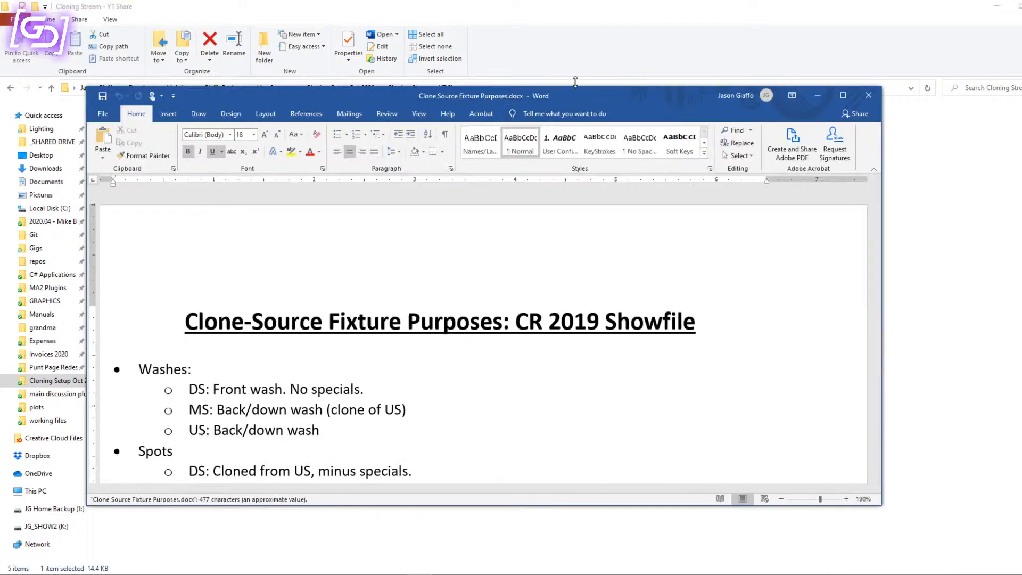
pyautogui.click(851, 96)
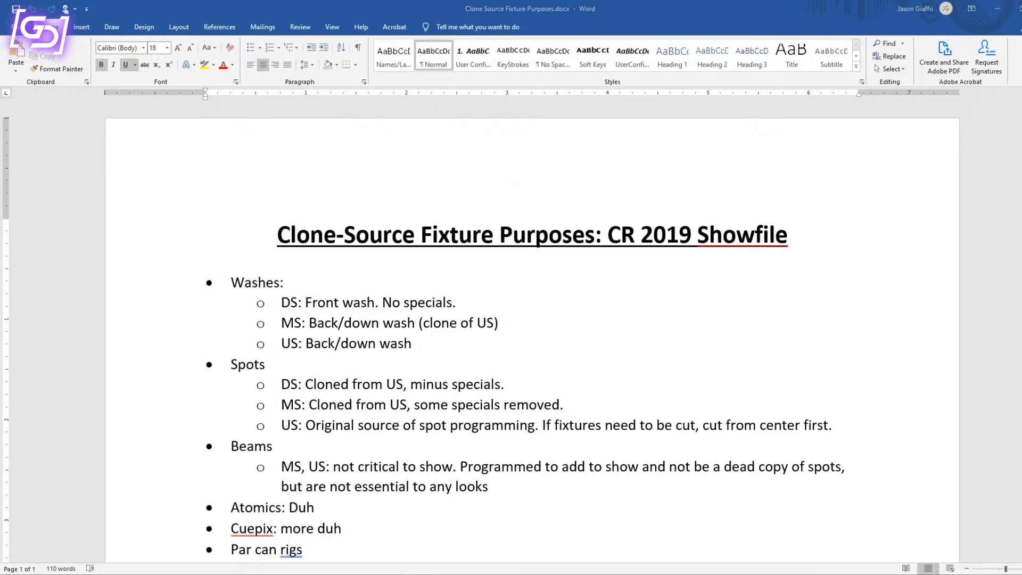
# - Examine the three trusses in Clone Source Drawing v1a.pdf at page width, and read the fixture purposes in the Word document
pyautogui.hotkey('alt', 'Tab')
pyautogui.click(213, 34)
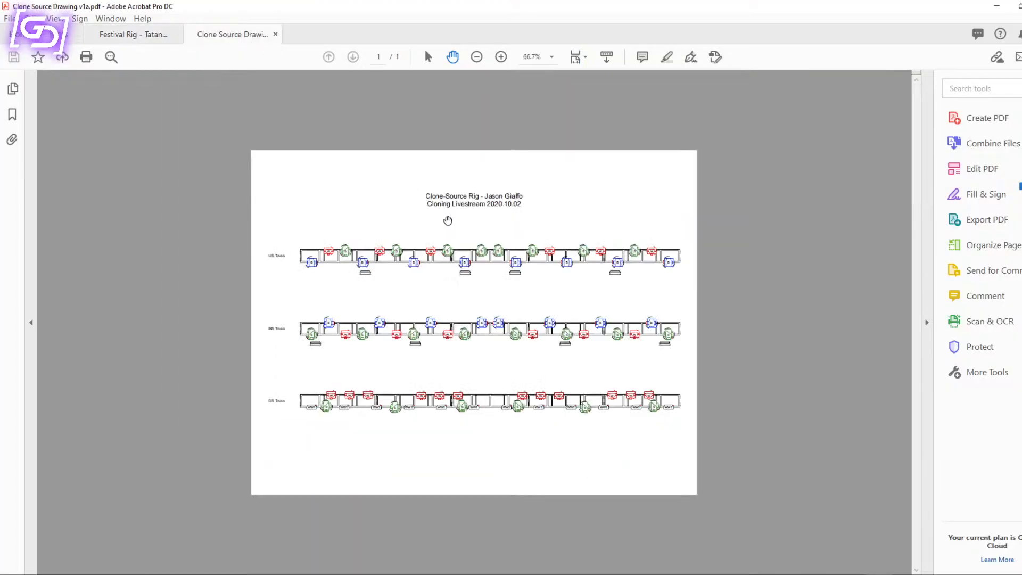
pyautogui.hotkey('ctrl', '2')
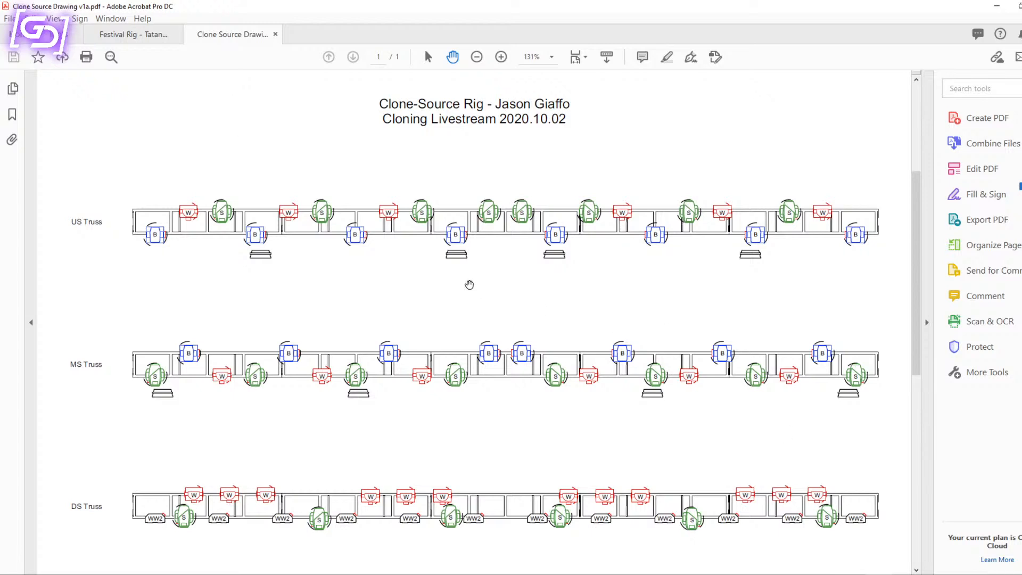
pyautogui.scroll(-2, 471, 293)
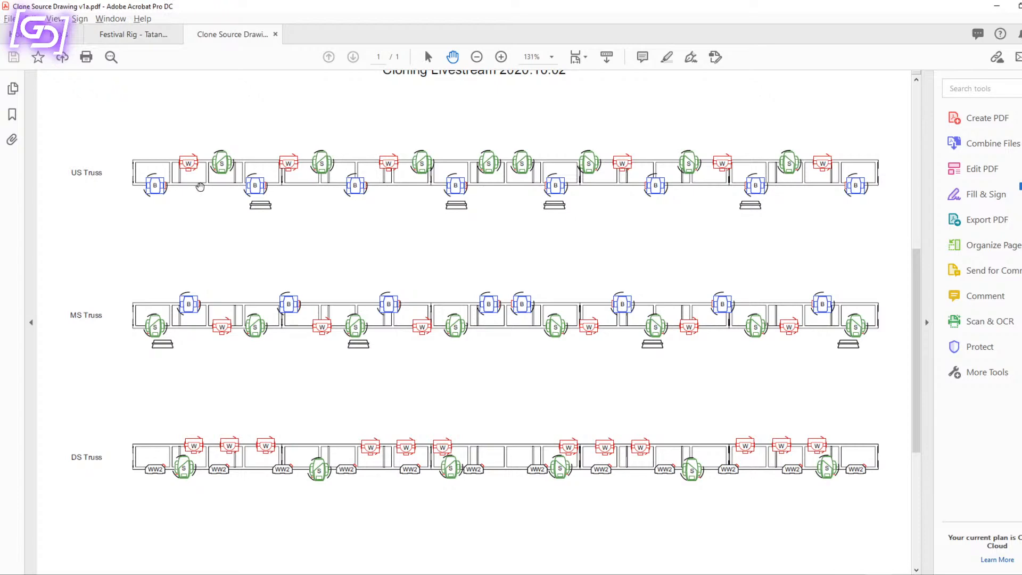
pyautogui.hotkey('alt', 'Tab')
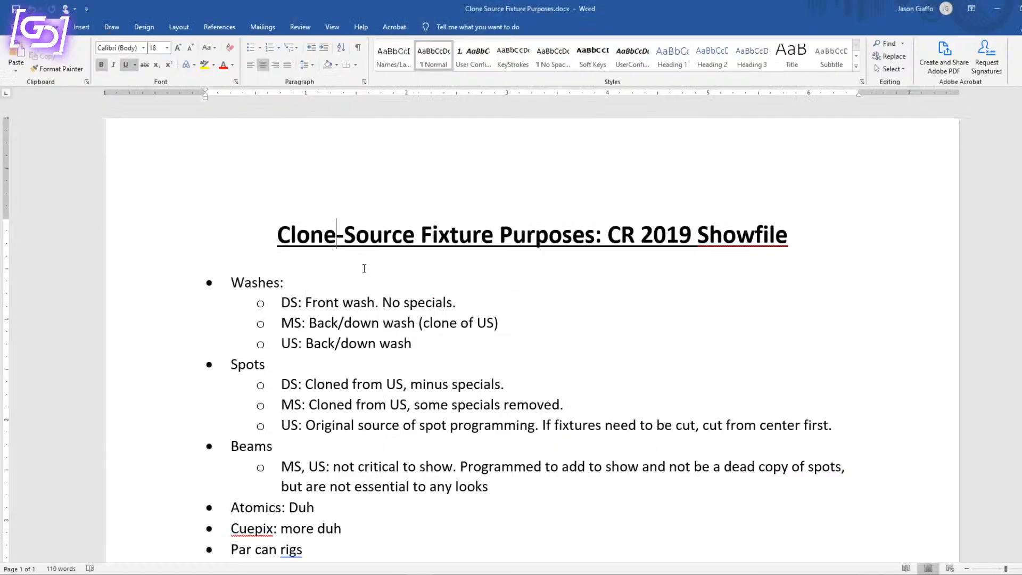
pyautogui.scroll(-3, 364, 269)
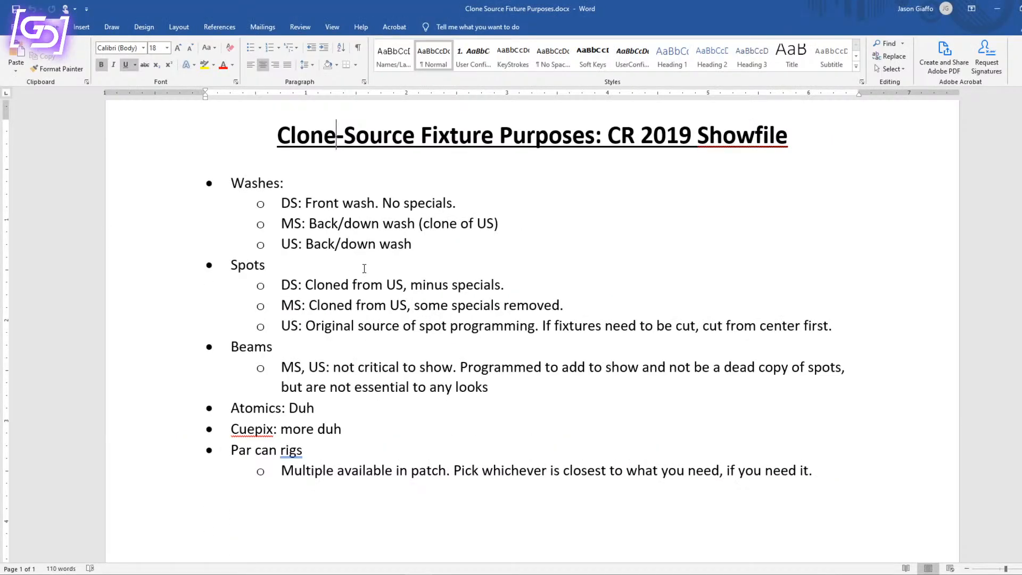
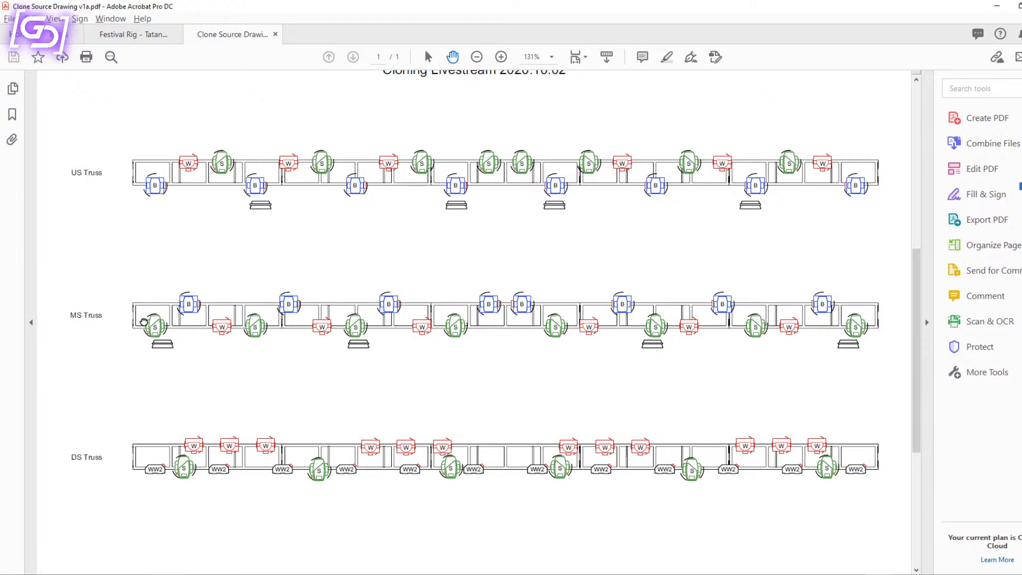
# - Switch from the clone-source drawing to the Word document and read its notes on spots, beams, Atomics, Cuepix and washes
pyautogui.moveTo(144, 322); pyautogui.dragTo(287, 323)
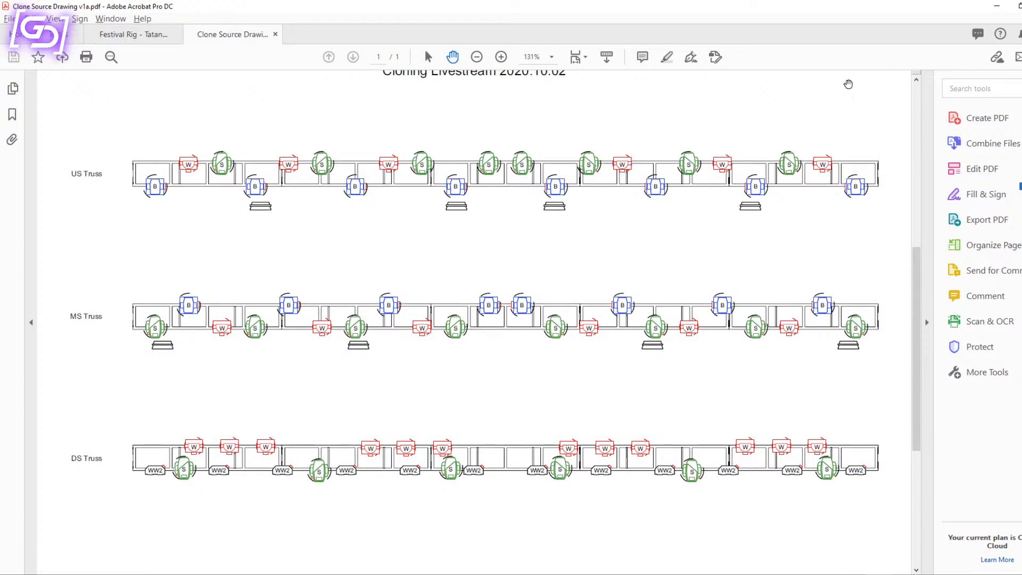
pyautogui.click(993, 8)
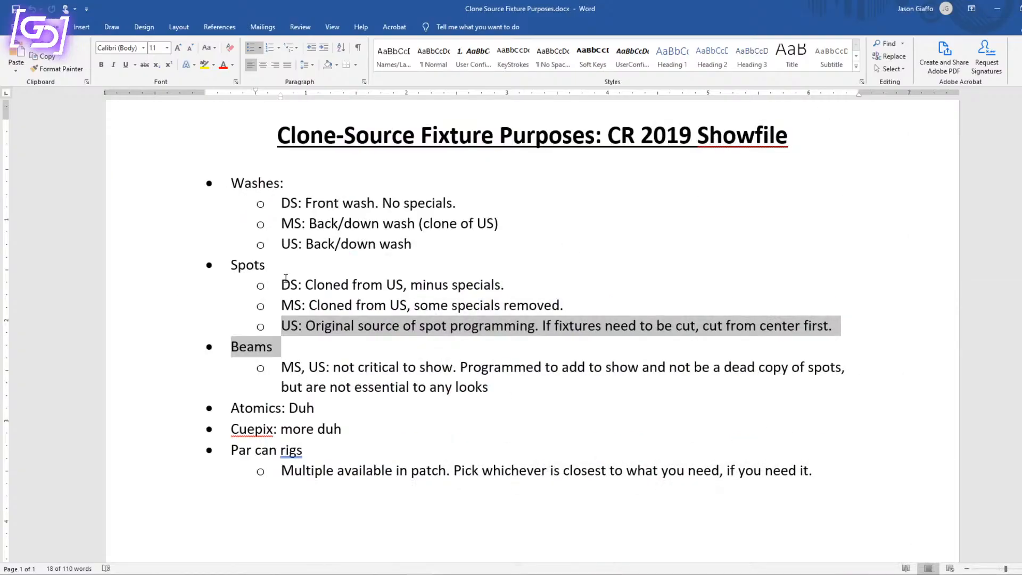
pyautogui.click(283, 282)
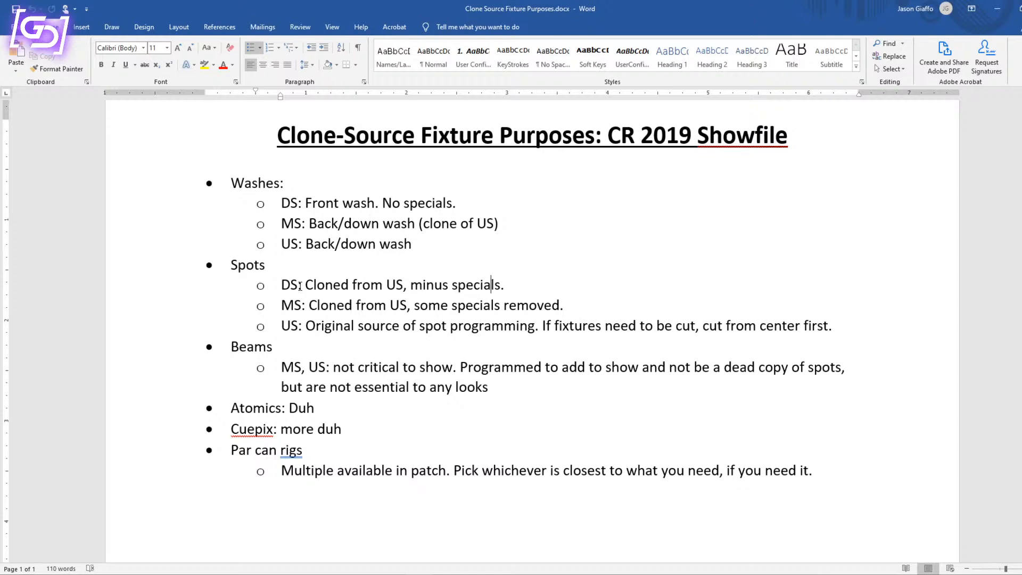
pyautogui.moveTo(846, 322); pyautogui.dragTo(264, 283)
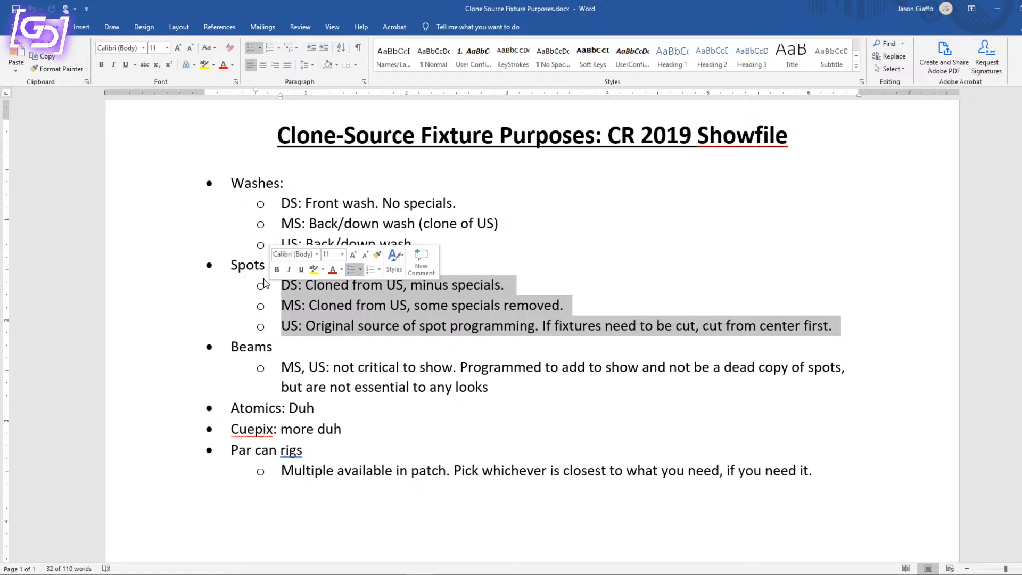
pyautogui.click(331, 347)
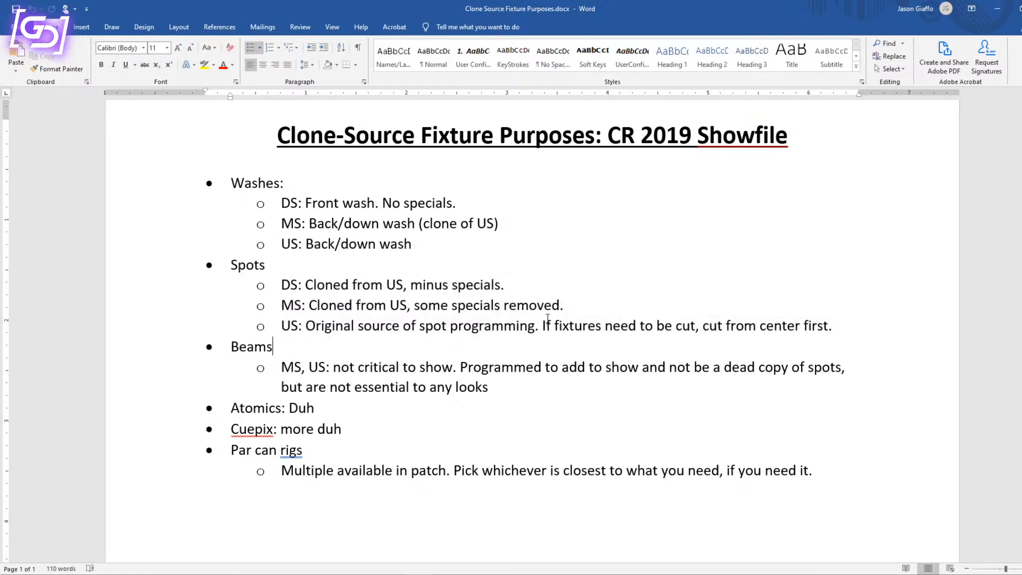
pyautogui.moveTo(547, 318); pyautogui.dragTo(835, 322)
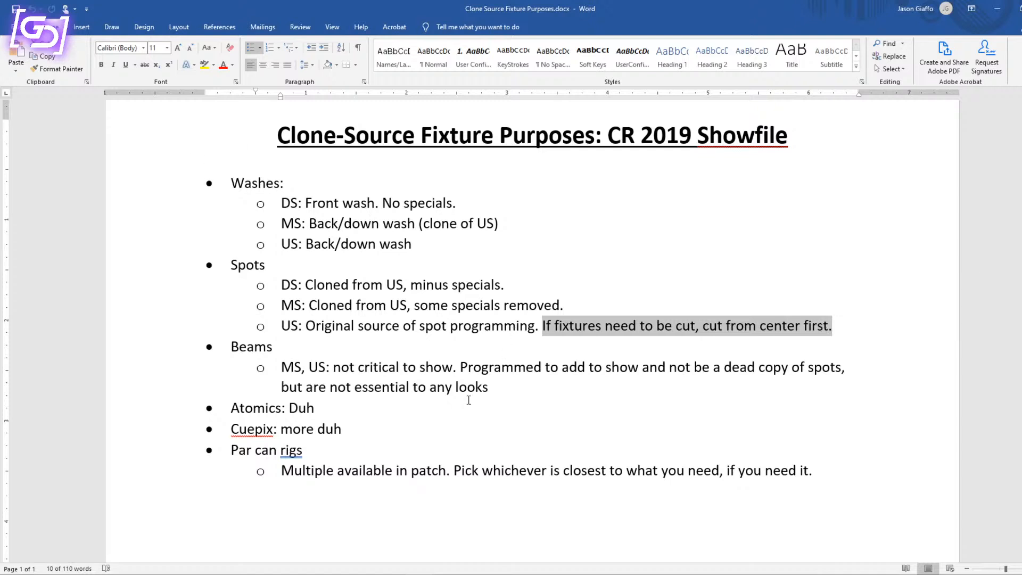
pyautogui.moveTo(493, 391); pyautogui.dragTo(261, 349)
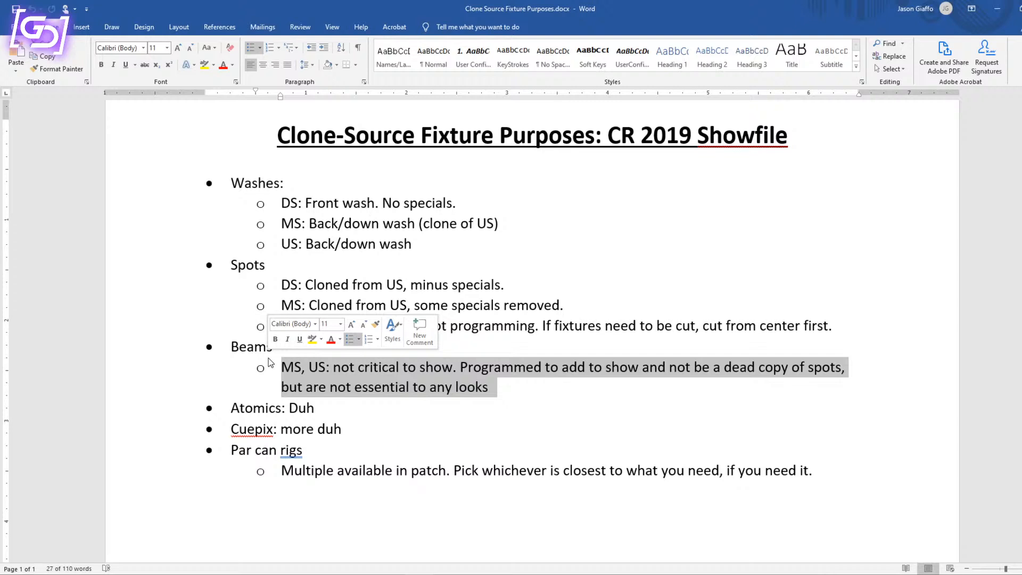
pyautogui.click(365, 409)
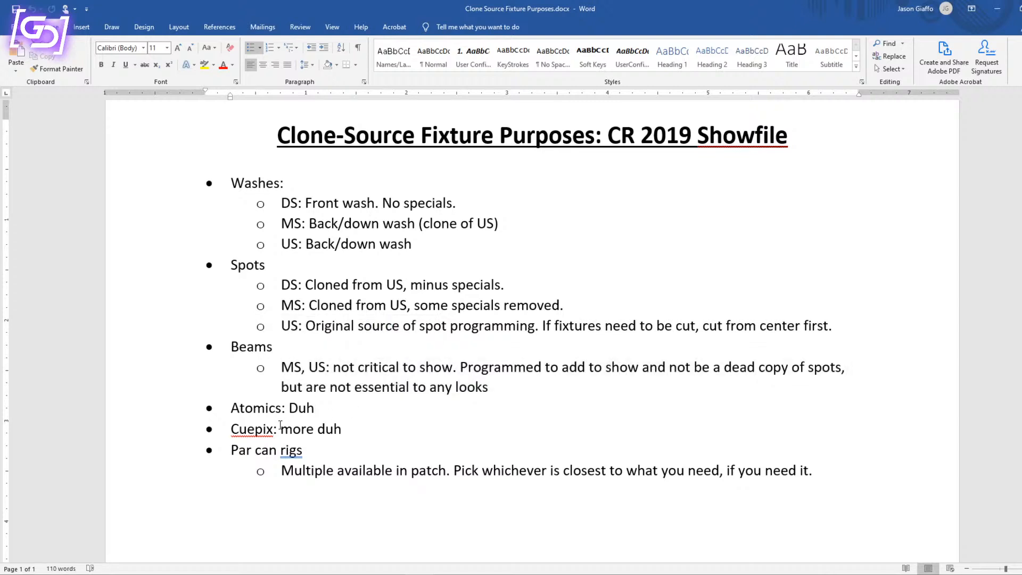
pyautogui.moveTo(339, 420); pyautogui.dragTo(230, 408)
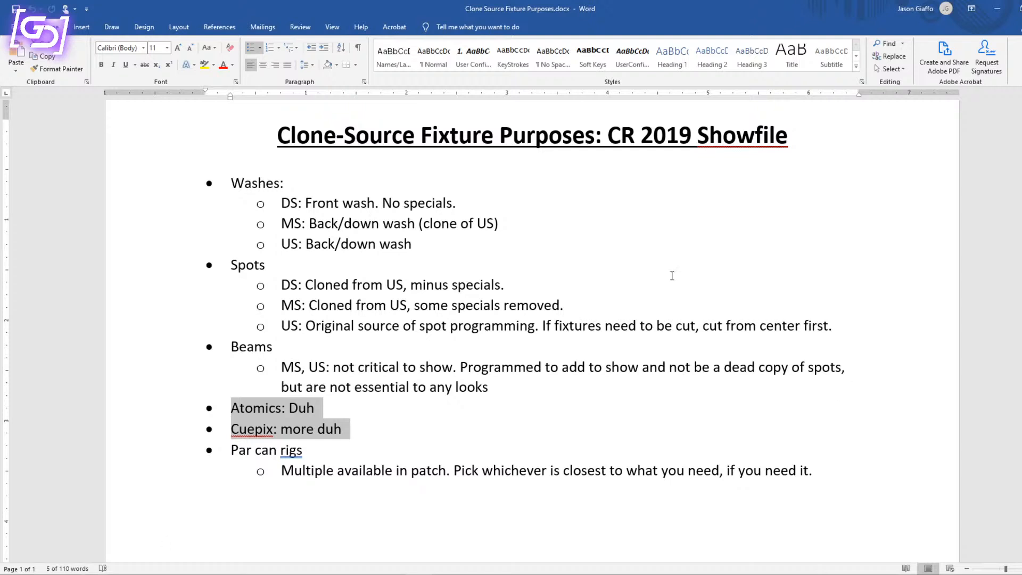
pyautogui.moveTo(412, 244); pyautogui.dragTo(255, 184)
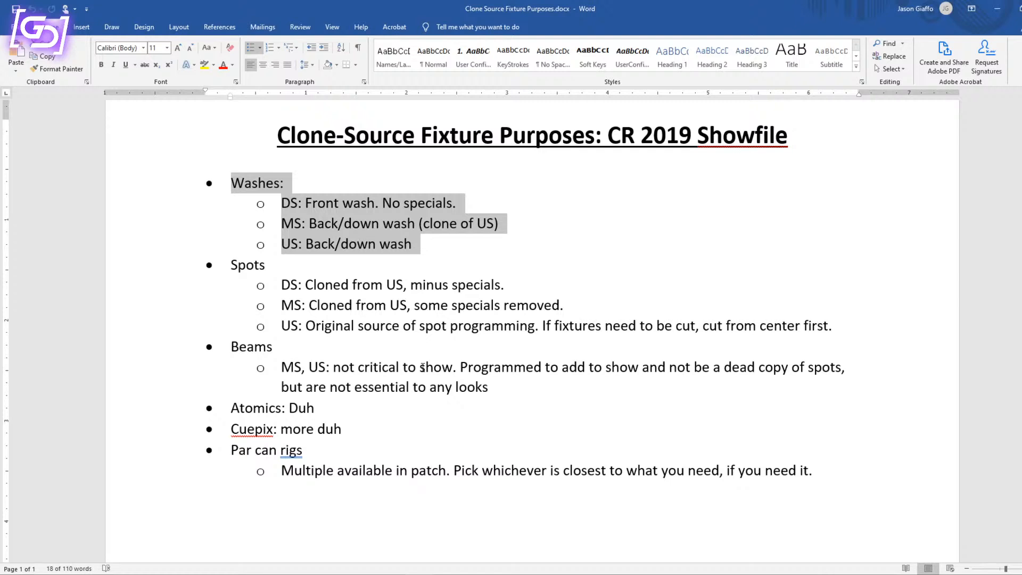
pyautogui.moveTo(544, 378); pyautogui.dragTo(158, 195)
pyautogui.click(420, 244)
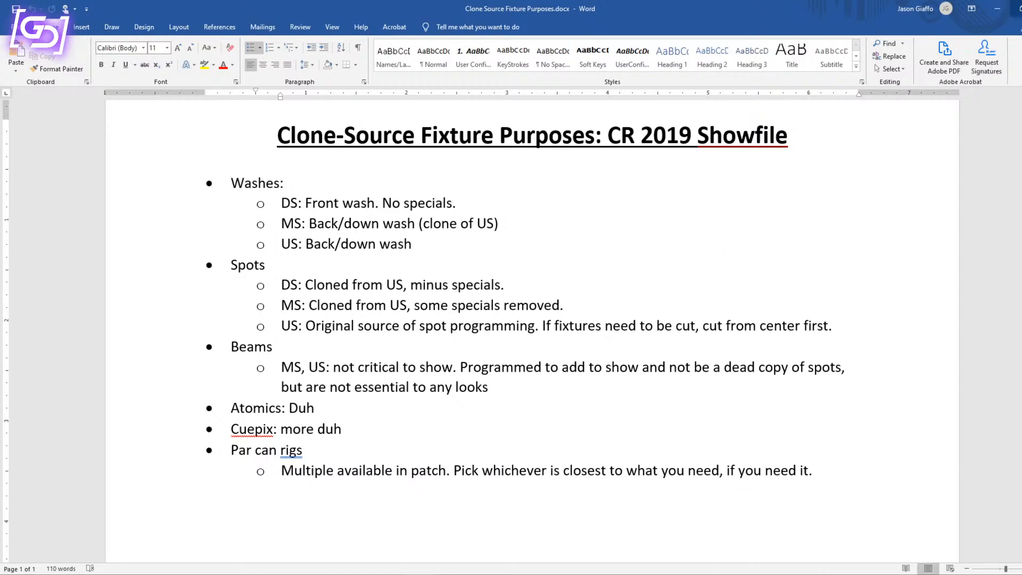
# - Switch back to Acrobat and examine the downstage truss, fixtures 101 to 110 and the Molefays, in the Festival Rig plot
pyautogui.click(997, 9)
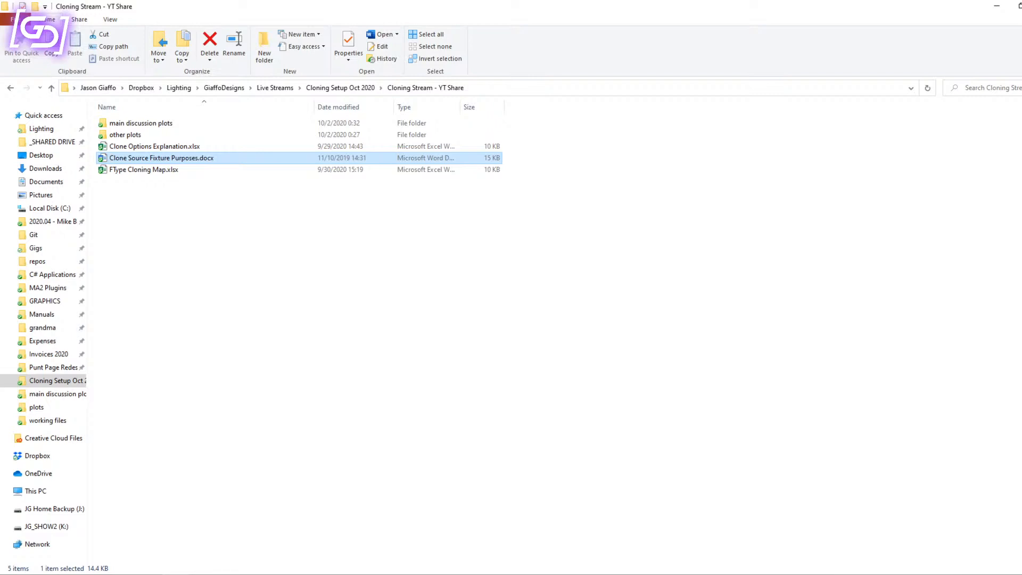
pyautogui.click(369, 318)
pyautogui.hotkey('alt', 'Tab')
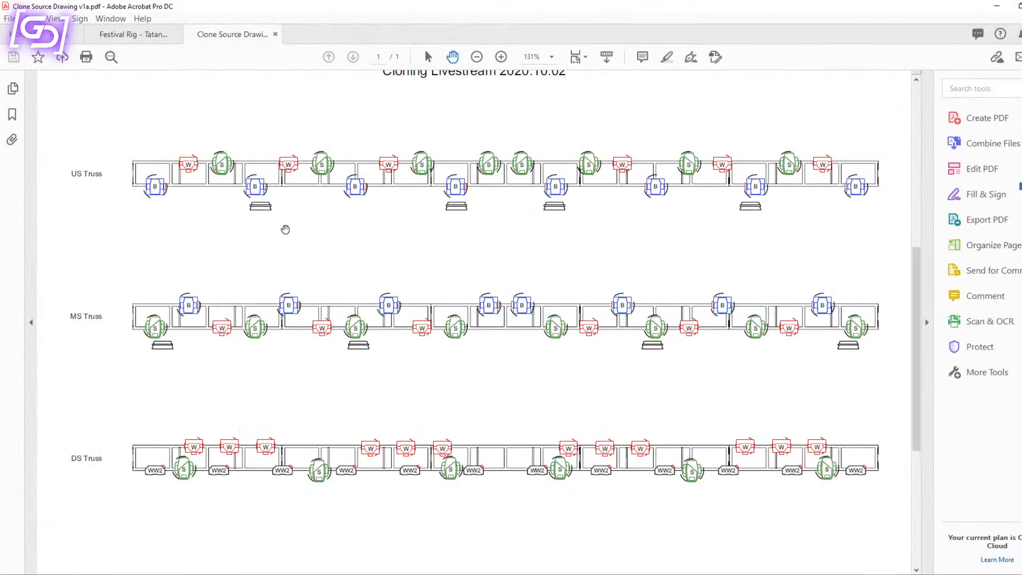
pyautogui.click(134, 38)
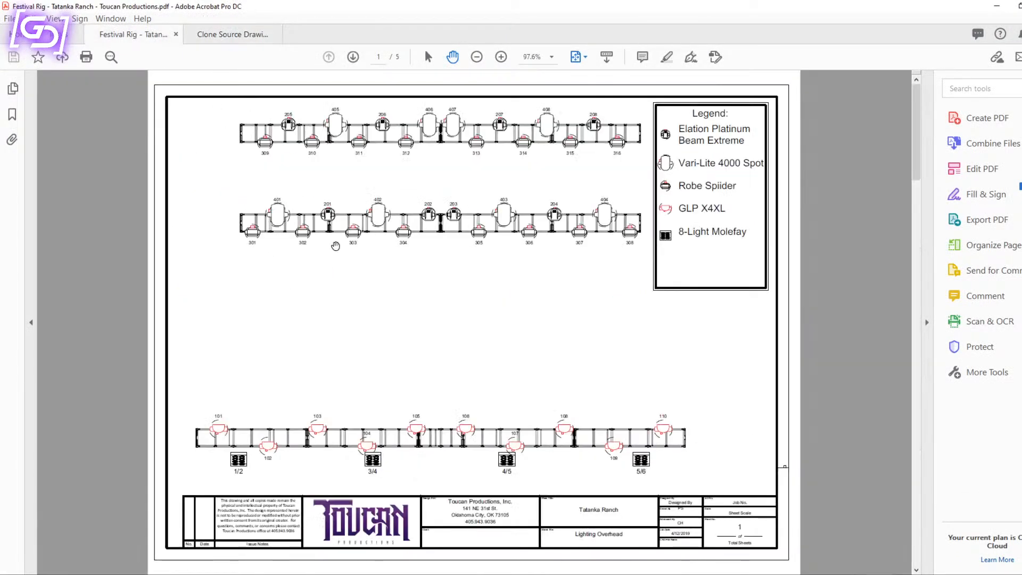
pyautogui.scroll(2, 346, 441)
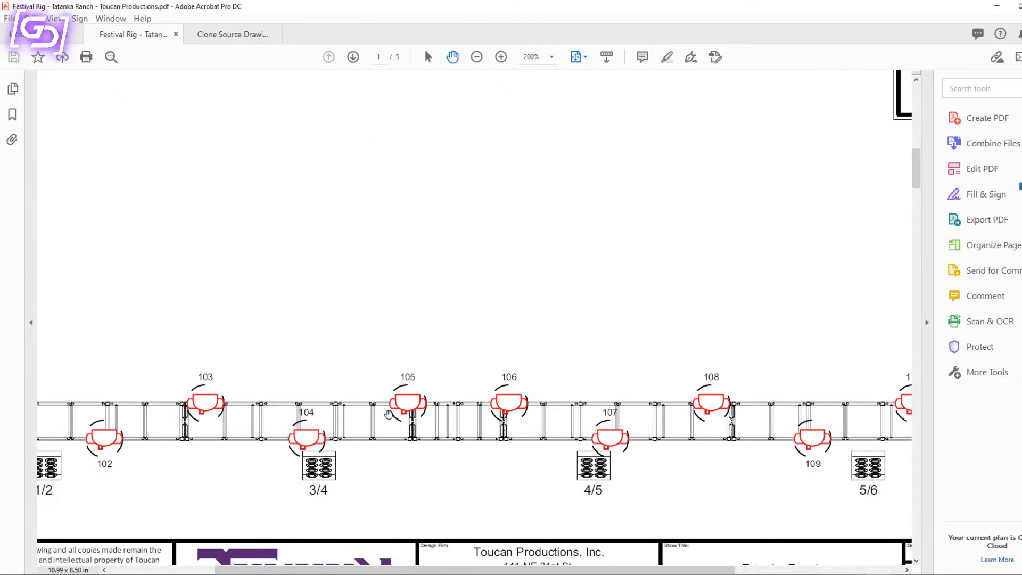
pyautogui.scroll(-1, 388, 414)
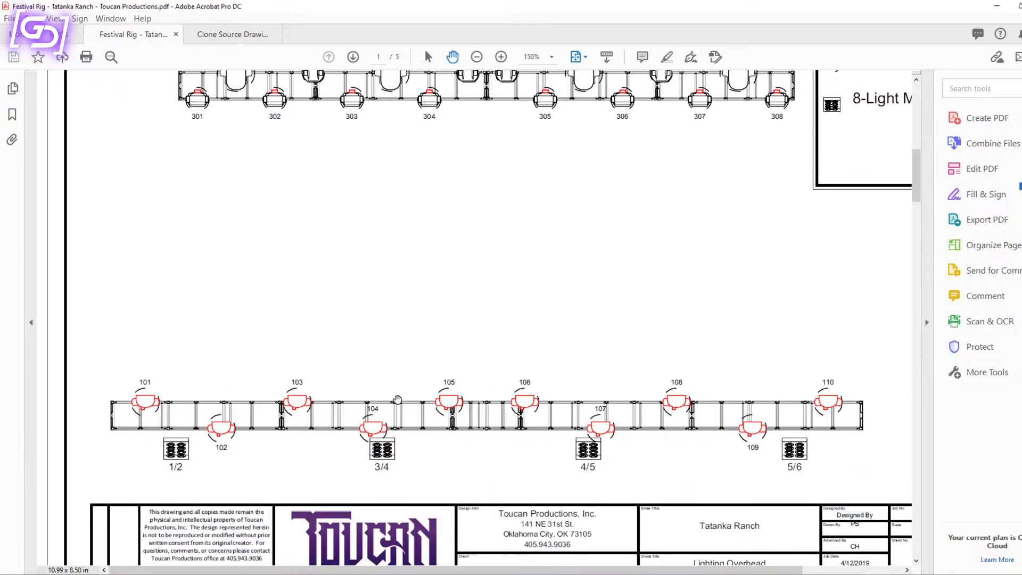
pyautogui.moveTo(588, 372); pyautogui.dragTo(570, 326)
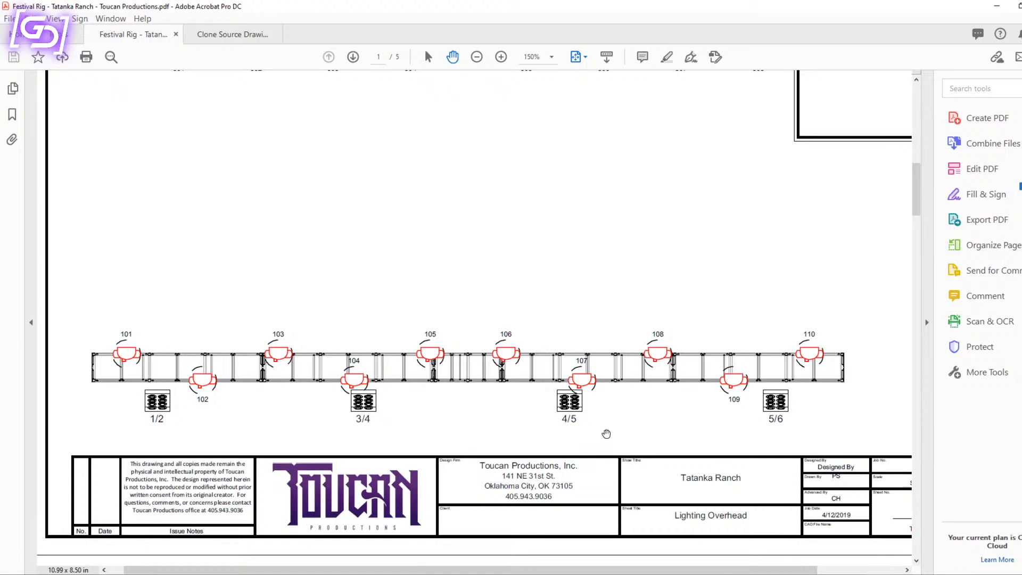
# - Compare the DS Truss washes, spots and WW2 fixtures in Clone Source Drawing v1a.pdf with the festival rig's downstage truss
pyautogui.click(232, 34)
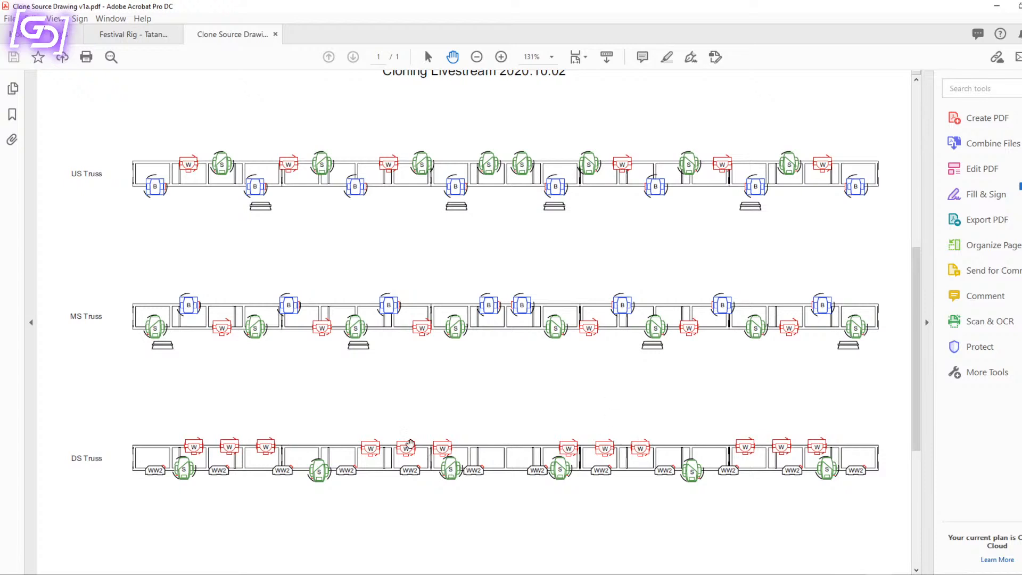
pyautogui.scroll(1, 430, 445)
pyautogui.scroll(-1, 430, 445)
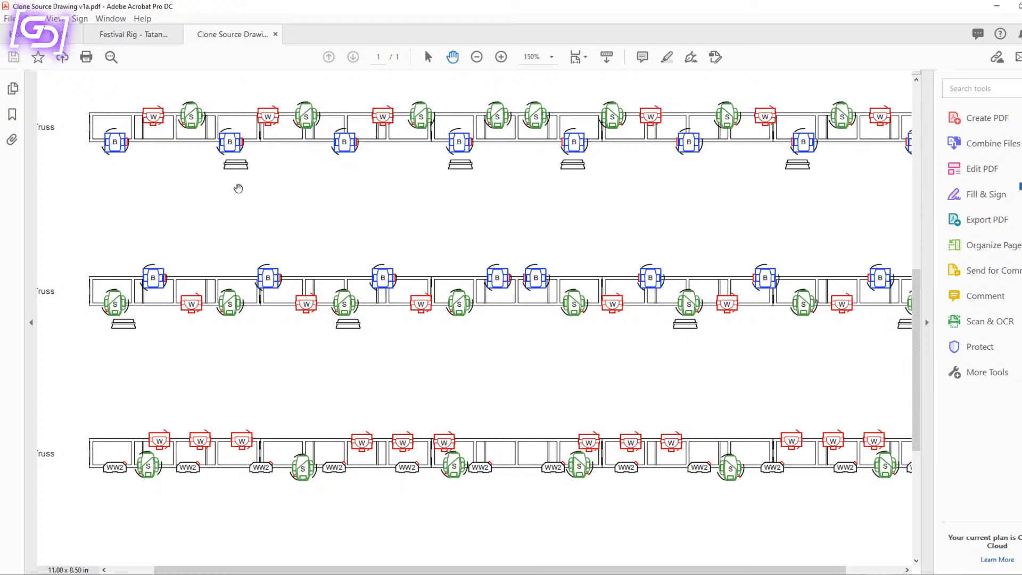
pyautogui.click(133, 34)
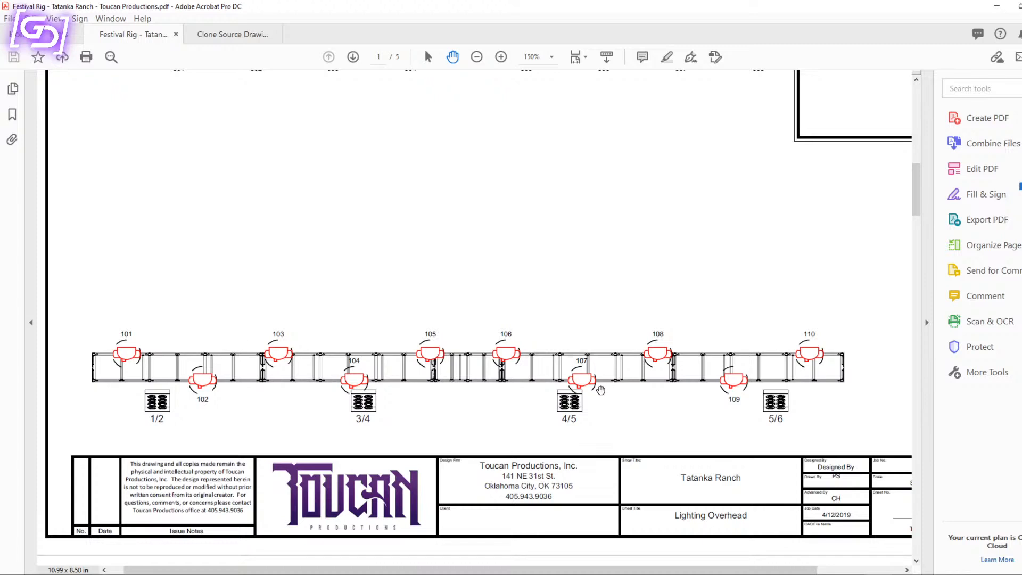
pyautogui.click(189, 40)
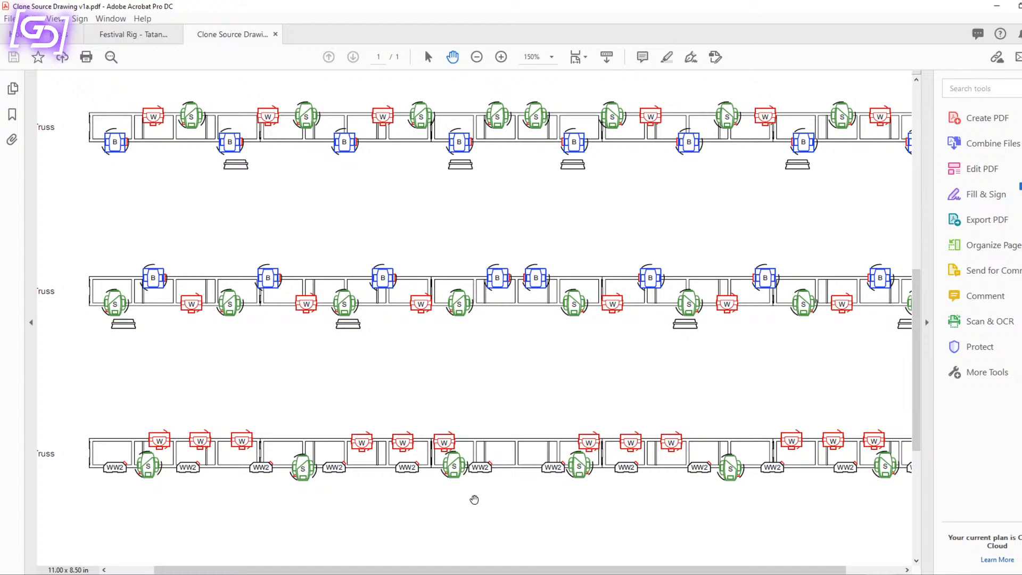
pyautogui.hscroll(3, 475, 498)
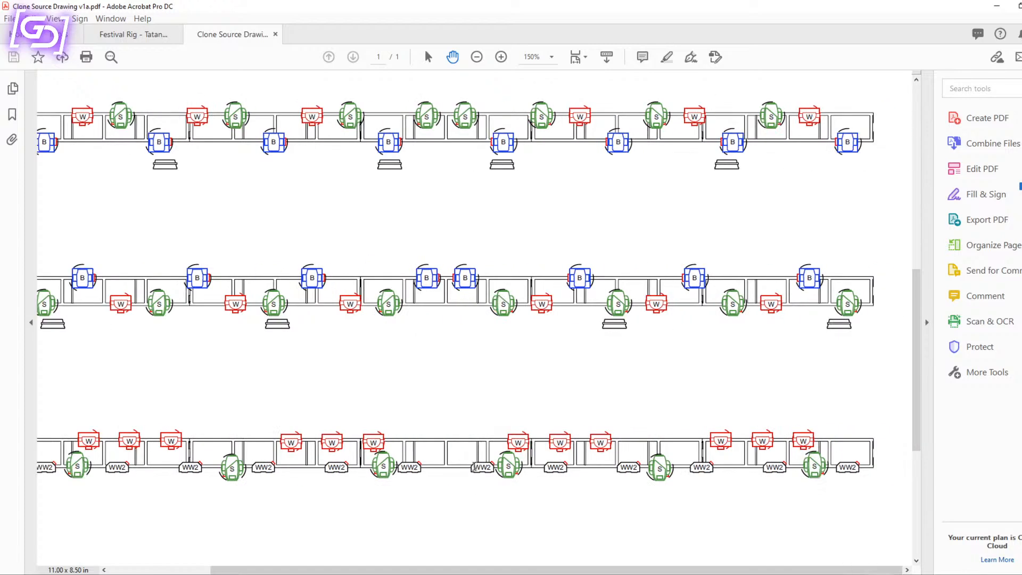
pyautogui.scroll(-1, 474, 467)
pyautogui.scroll(1, 474, 467)
pyautogui.scroll(-2, 474, 467)
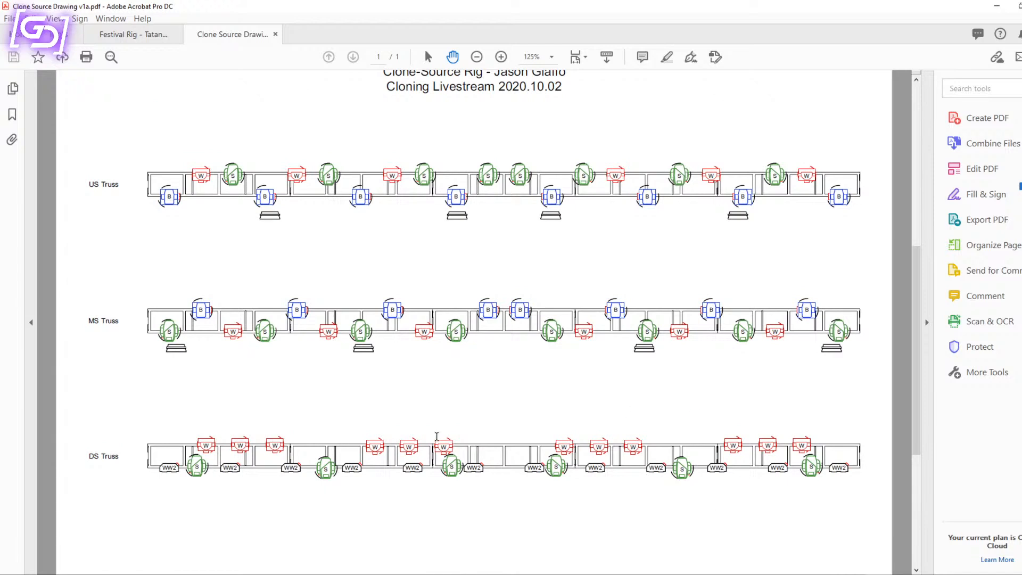
pyautogui.scroll(-3, 294, 460)
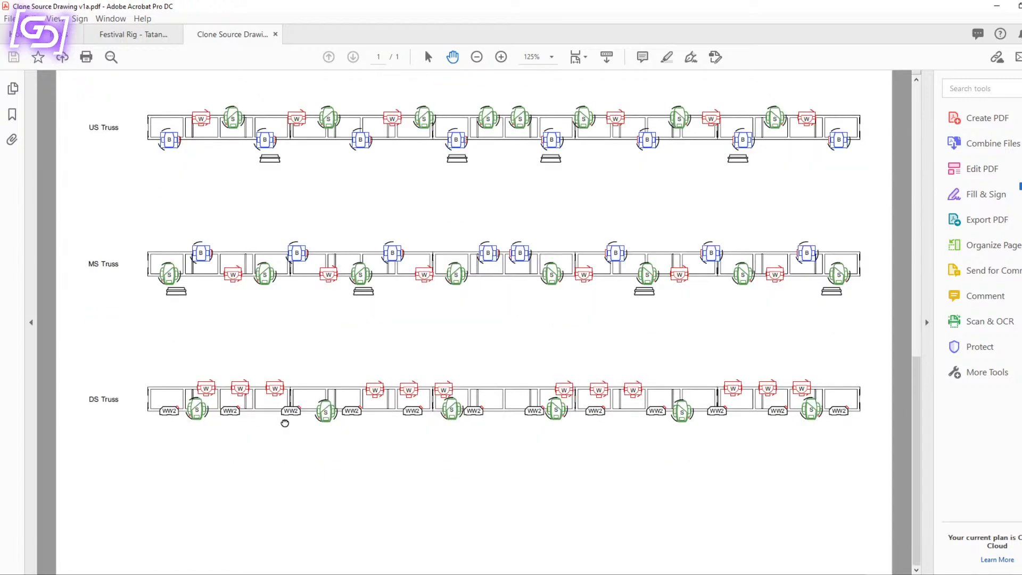
pyautogui.scroll(1, 641, 439)
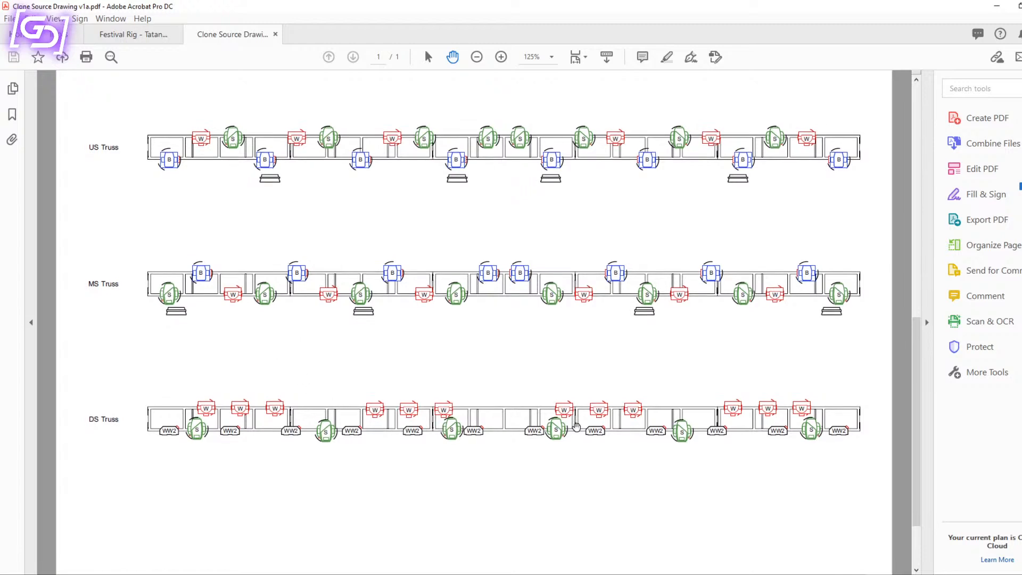
pyautogui.moveTo(402, 264); pyautogui.dragTo(418, 358)
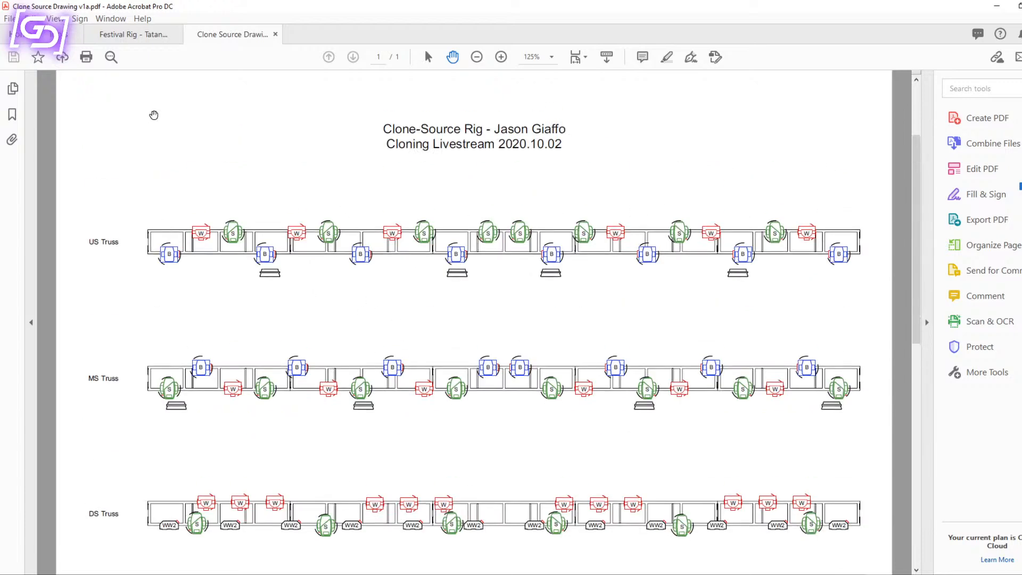
# - Compare the festival rig's two upper trusses, fixtures 201–208, 301–316 and 401–408, with the clone source's US and MS trusses
pyautogui.click(130, 35)
pyautogui.moveTo(404, 273); pyautogui.dragTo(423, 433)
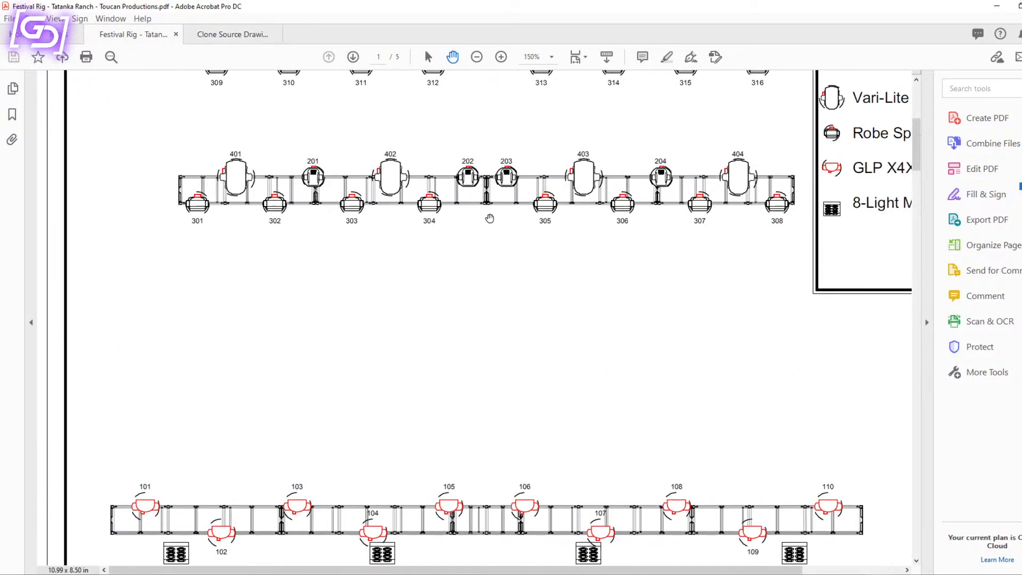
pyautogui.moveTo(488, 219); pyautogui.dragTo(454, 488)
pyautogui.scroll(1, 524, 345)
pyautogui.scroll(-2, 524, 346)
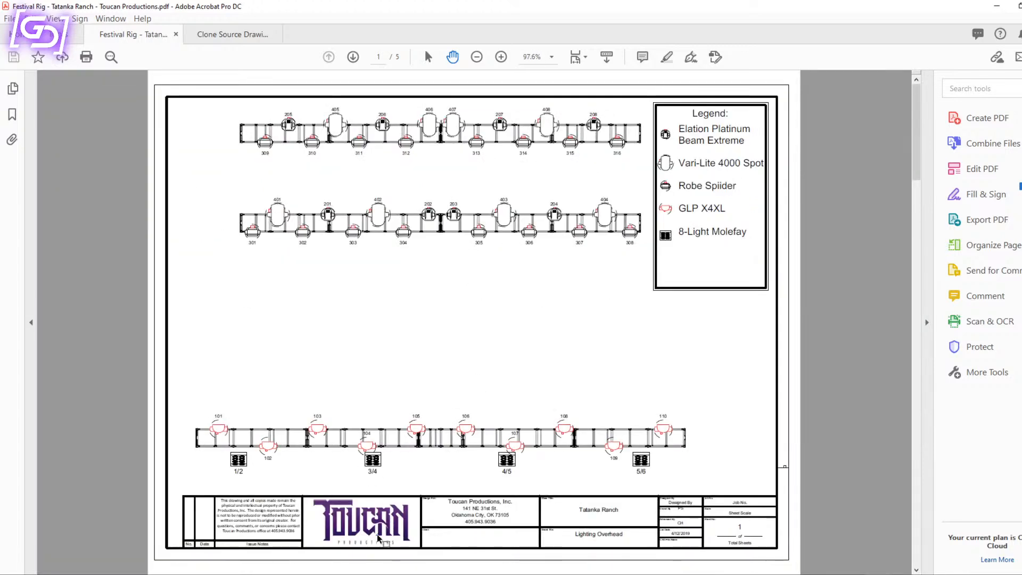
pyautogui.scroll(1, 379, 538)
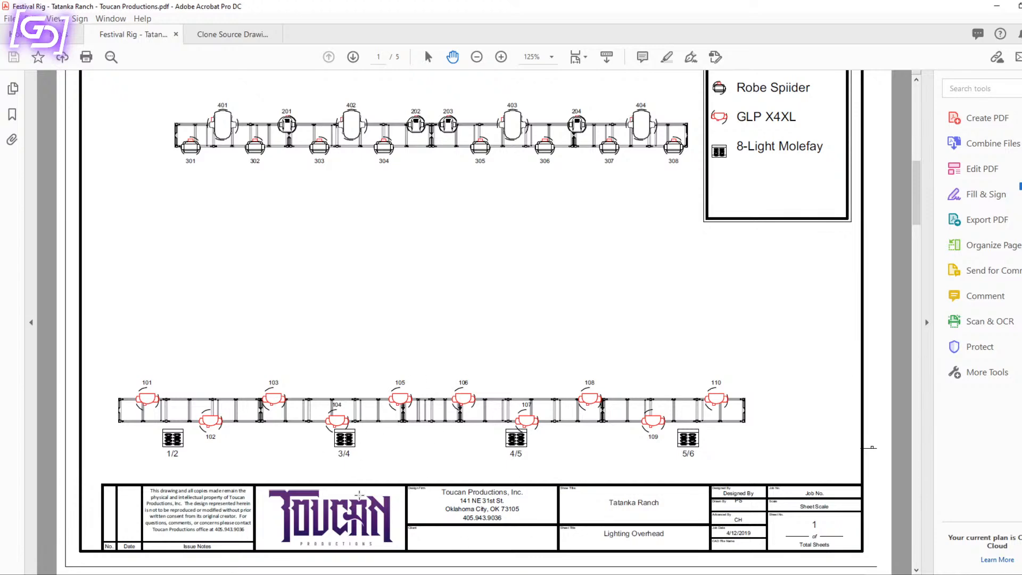
pyautogui.scroll(3, 385, 258)
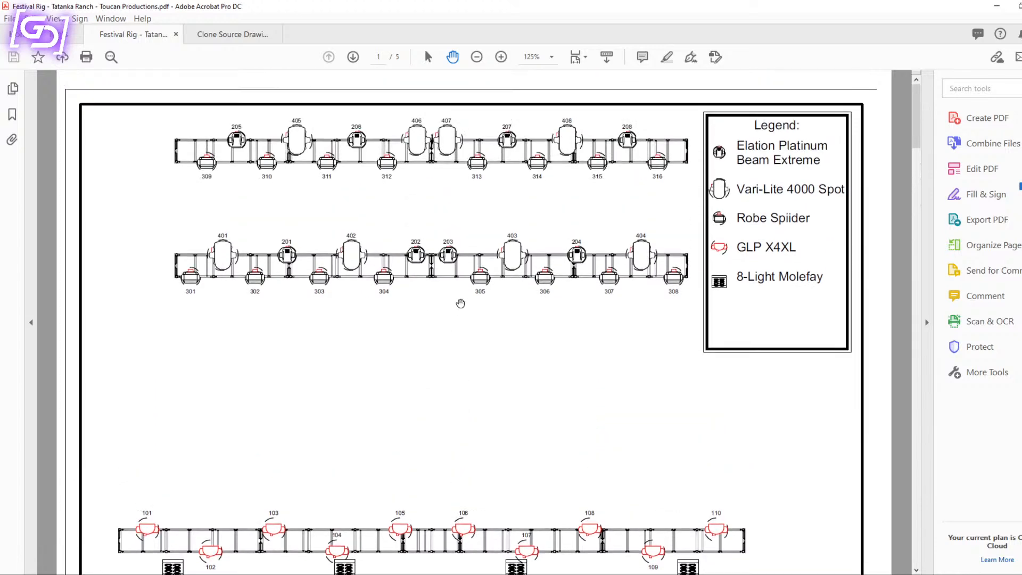
pyautogui.scroll(1, 435, 267)
pyautogui.scroll(1, 434, 267)
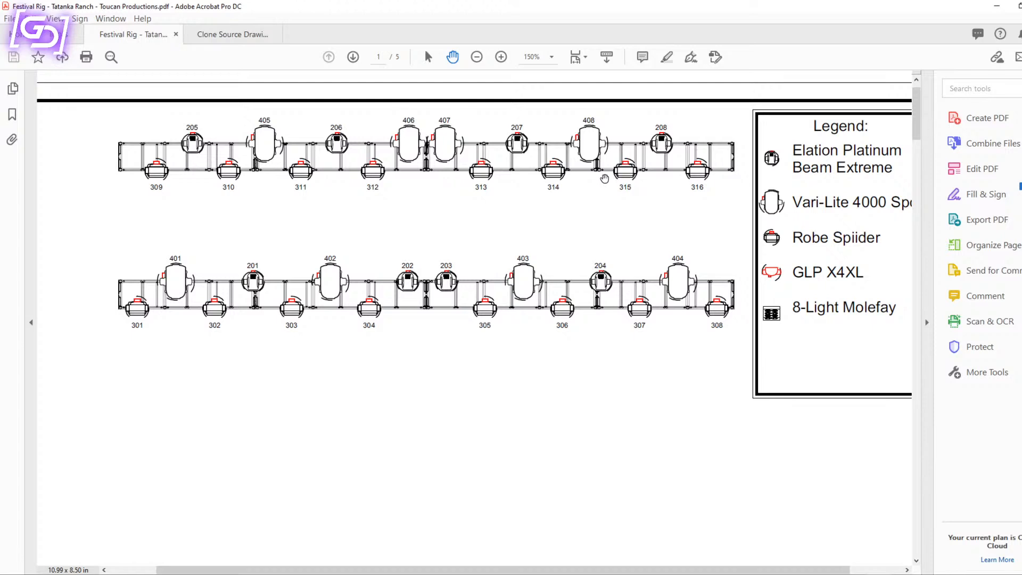
pyautogui.click(232, 37)
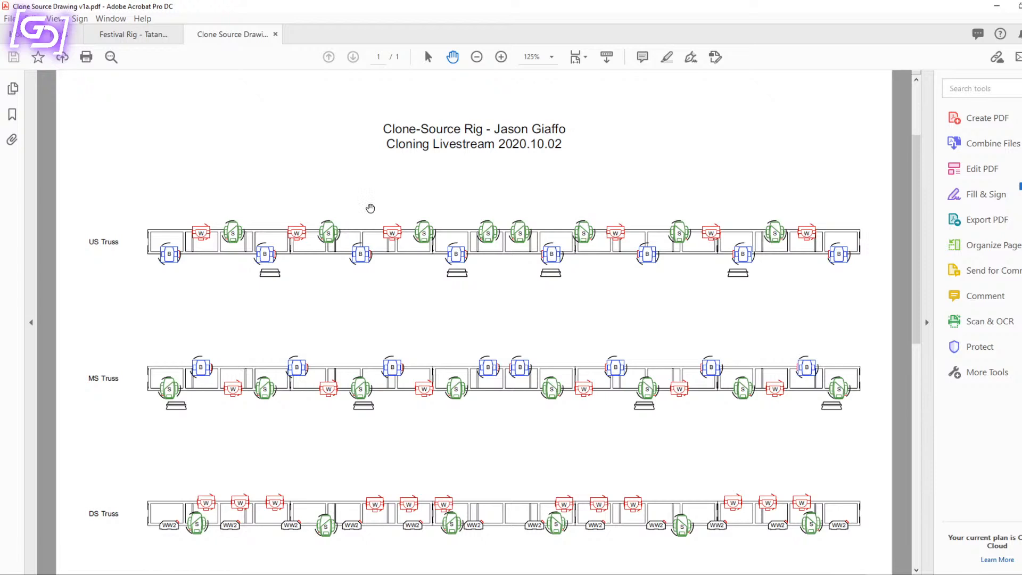
pyautogui.click(114, 42)
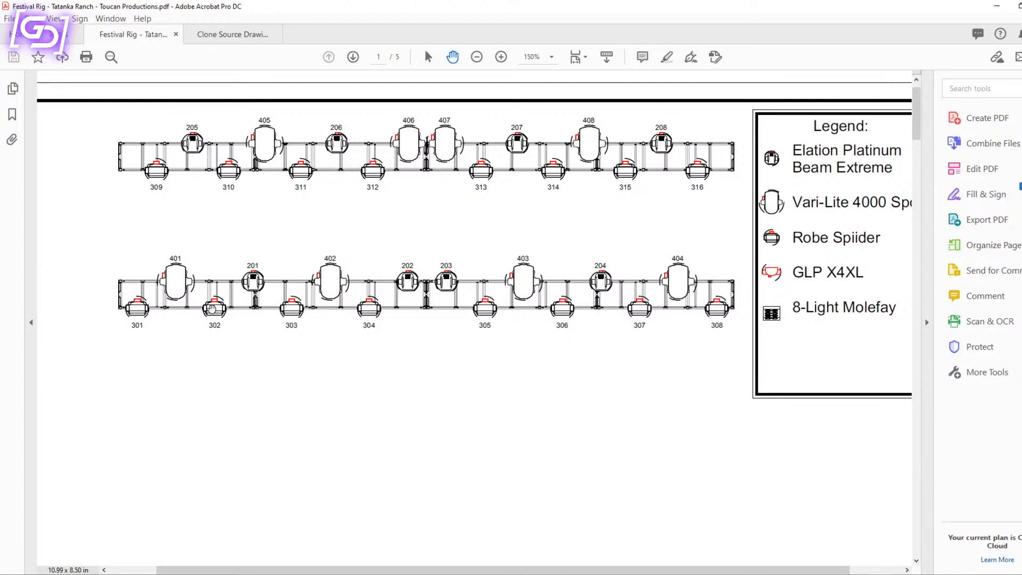
pyautogui.moveTo(463, 351); pyautogui.dragTo(482, 454)
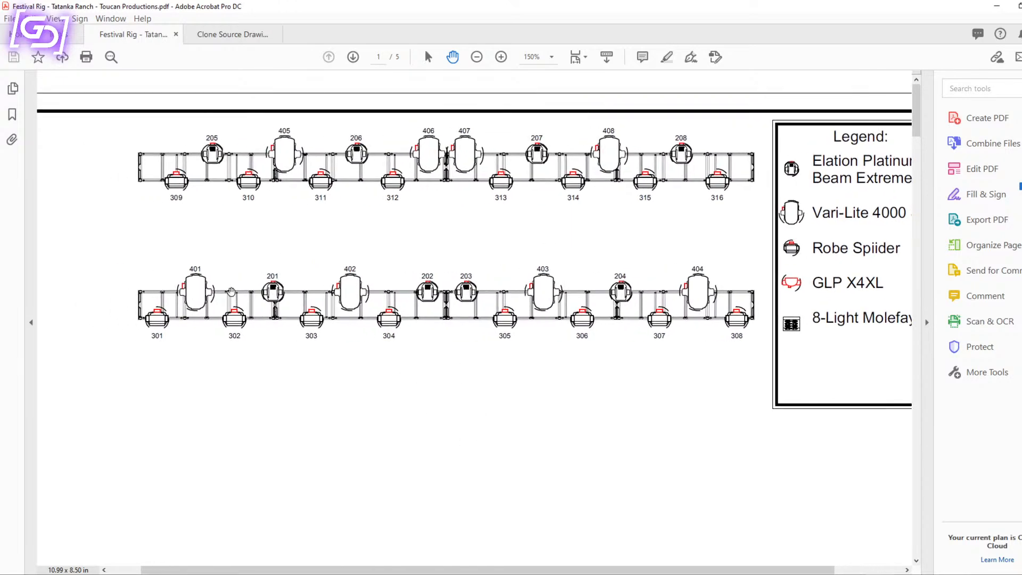
pyautogui.click(209, 36)
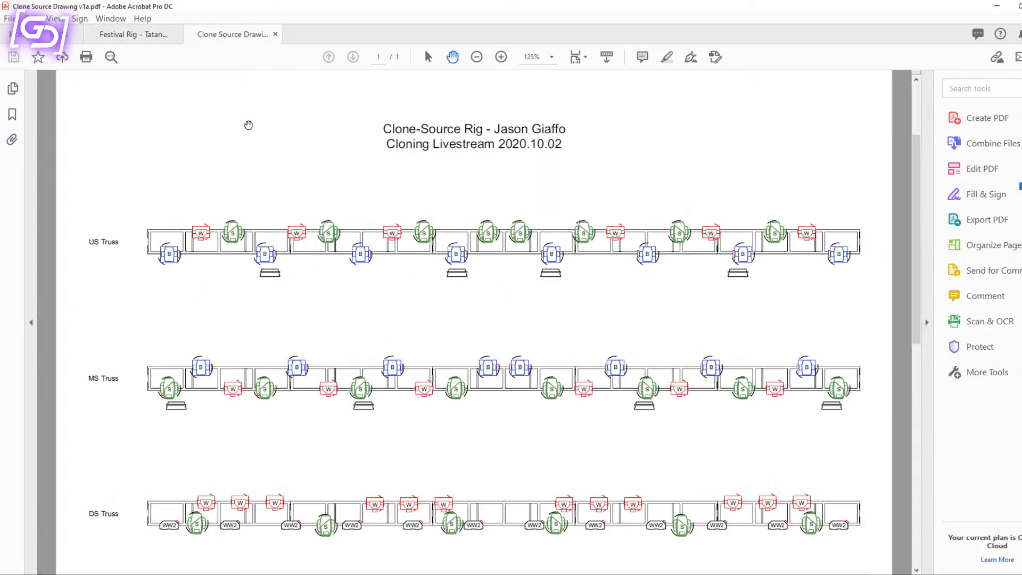
# - Match the spot, beam and wash positions on the upper trusses between the Festival Rig plot and the clone-source drawing
pyautogui.click(106, 35)
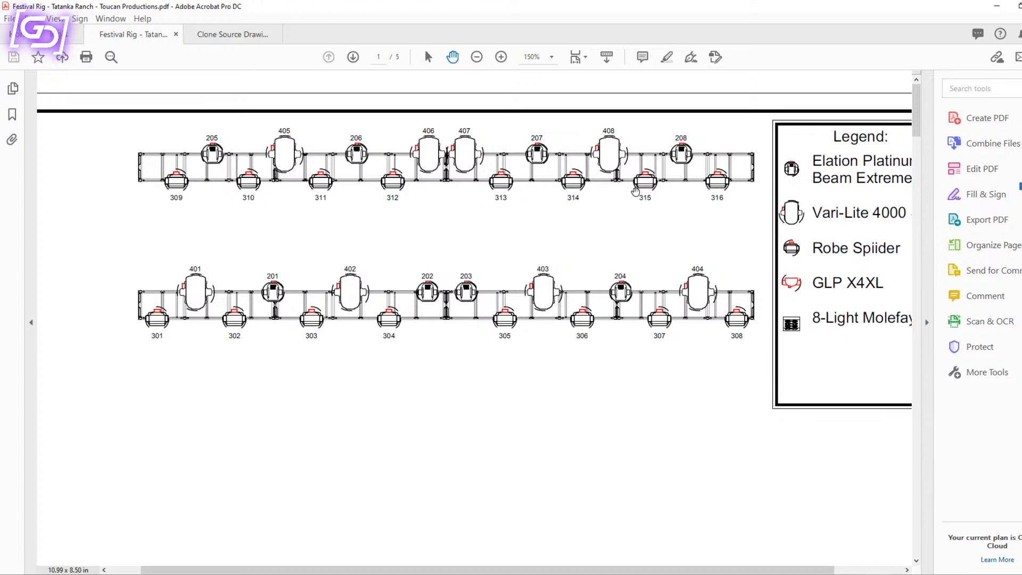
pyautogui.click(191, 41)
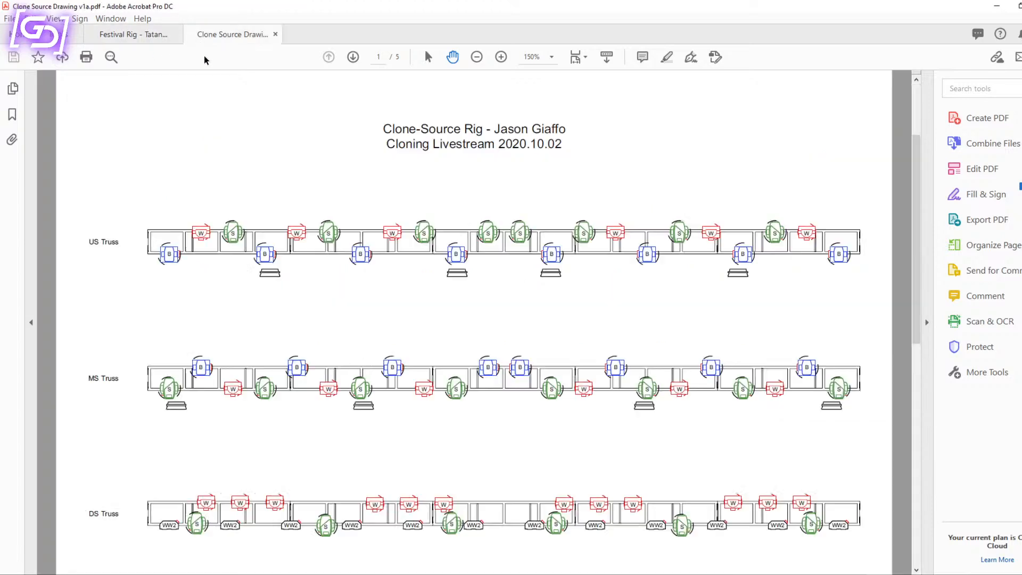
pyautogui.click(172, 43)
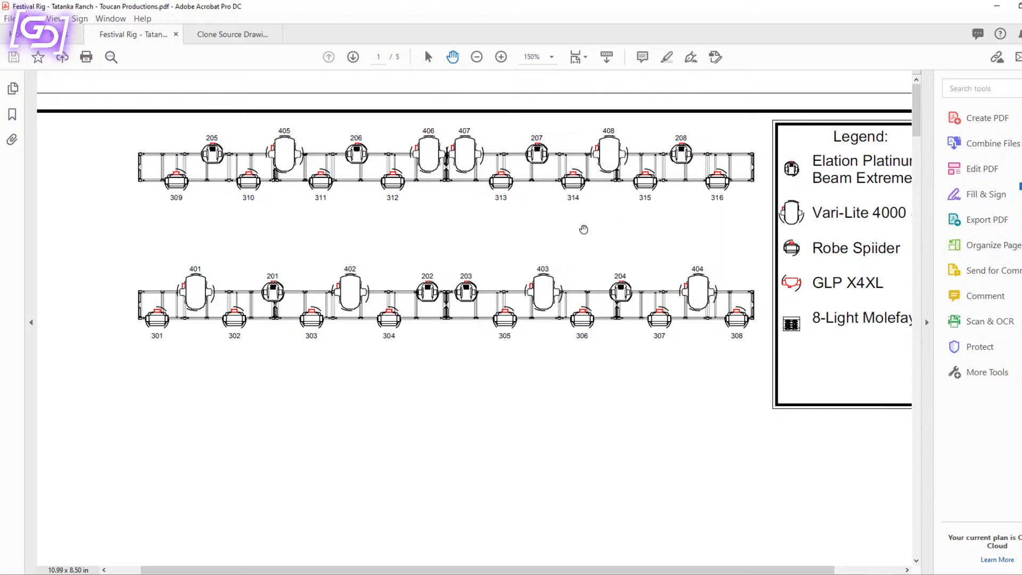
pyautogui.click(248, 35)
pyautogui.click(145, 38)
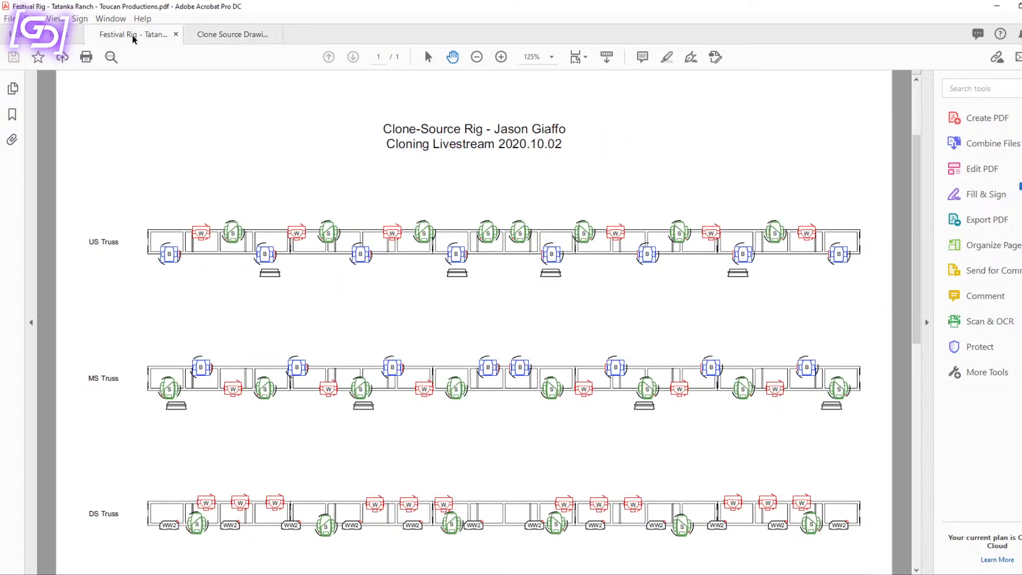
# - Check the Festival Rig's legend and fixture types against the spots, beams and washes on the clone source's US and MS trusses
pyautogui.moveTo(368, 330); pyautogui.dragTo(384, 357)
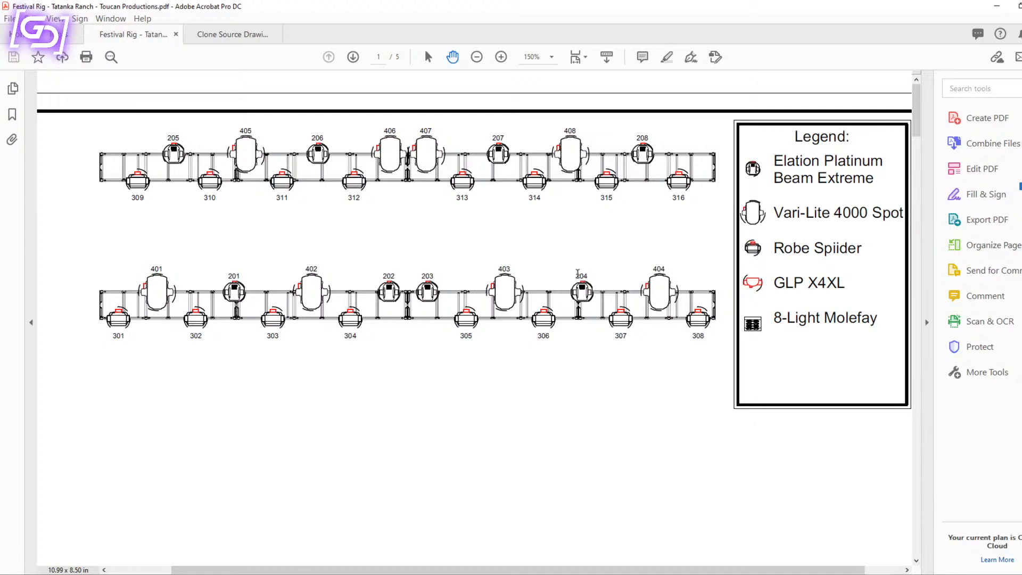
pyautogui.click(241, 33)
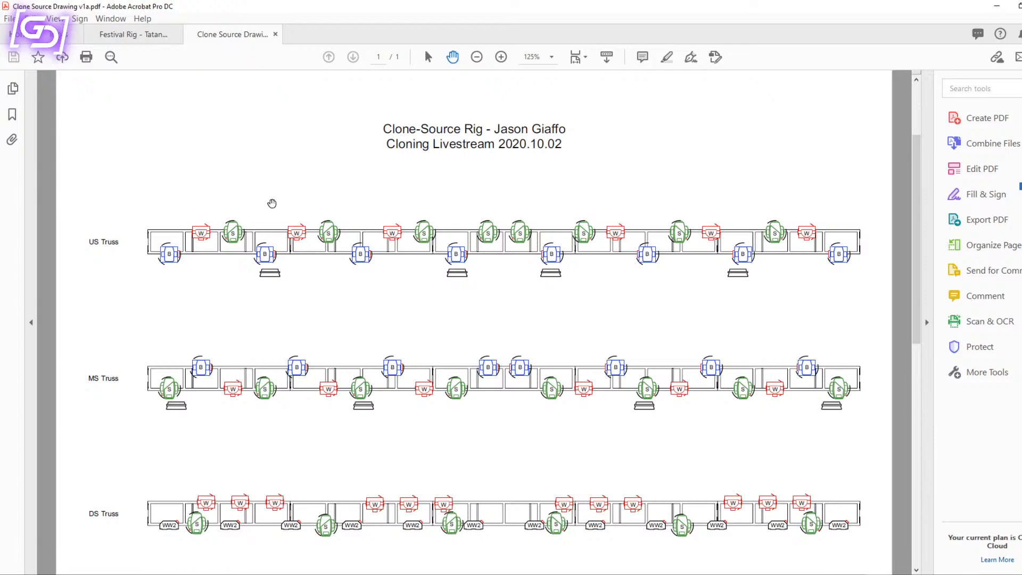
pyautogui.moveTo(233, 238); pyautogui.dragTo(583, 257)
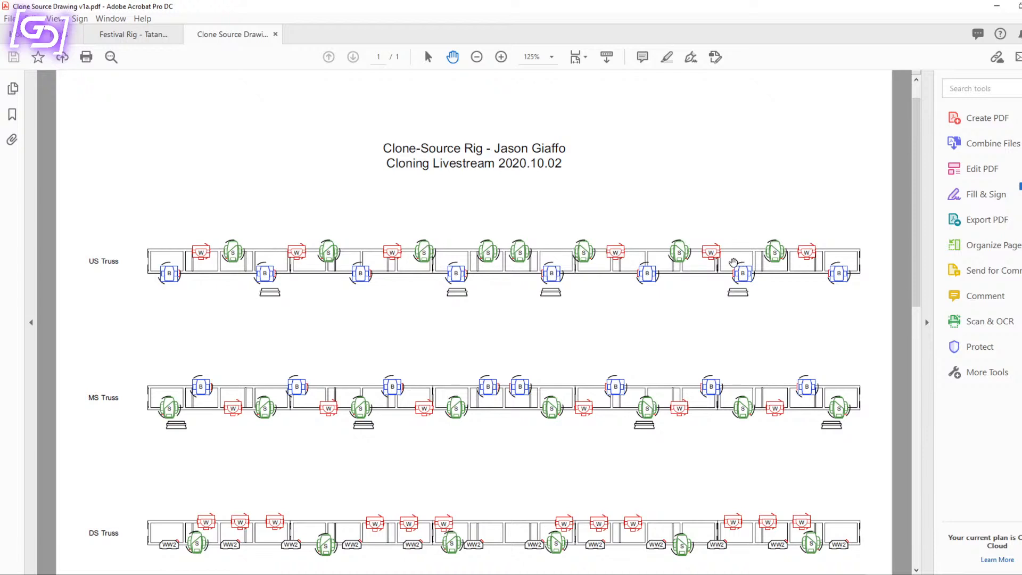
pyautogui.click(150, 36)
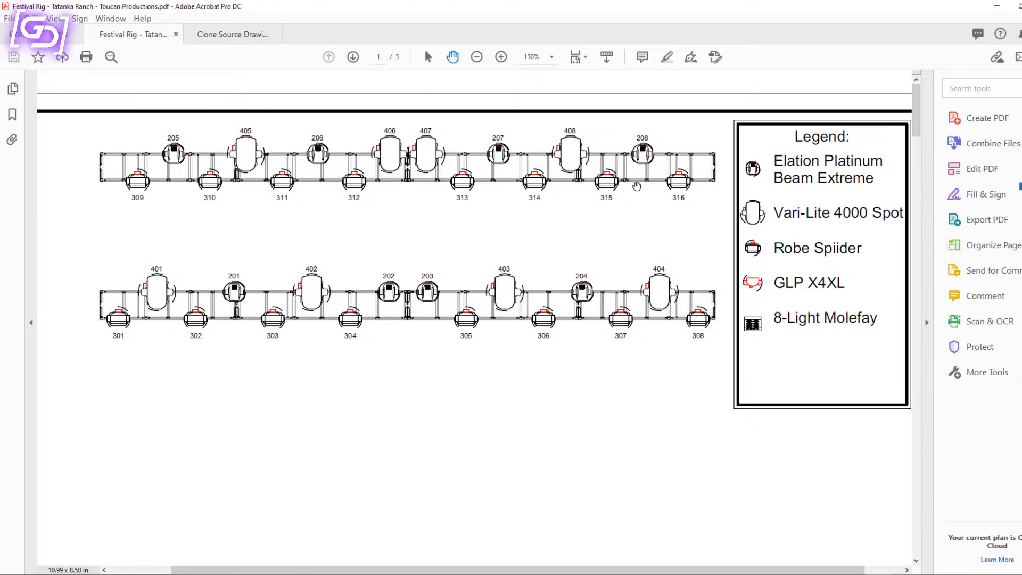
pyautogui.click(219, 37)
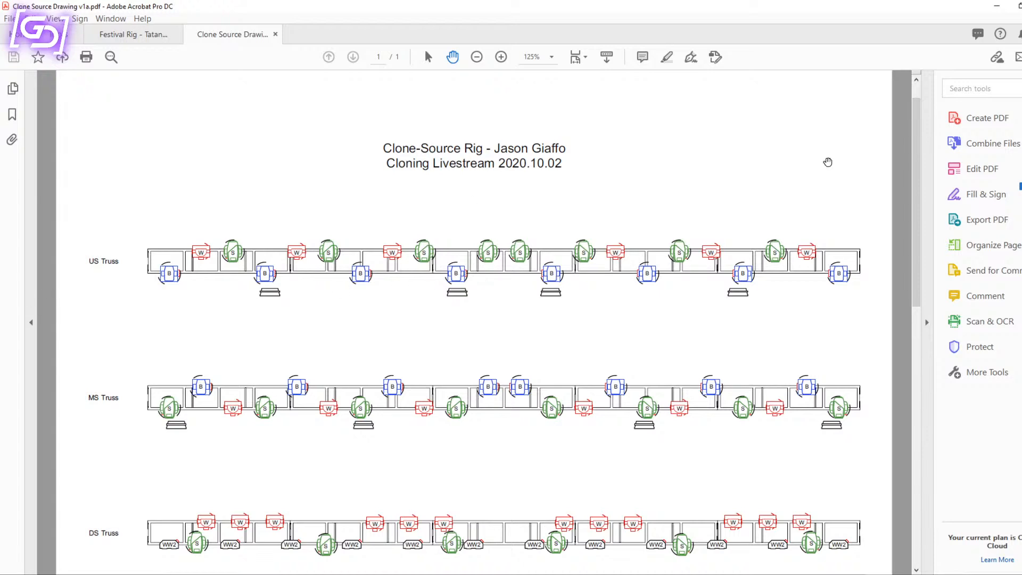
# - Switch from Acrobat to grandMA2 onPC, bring the whole rig into view and select the House layout
pyautogui.click(999, 5)
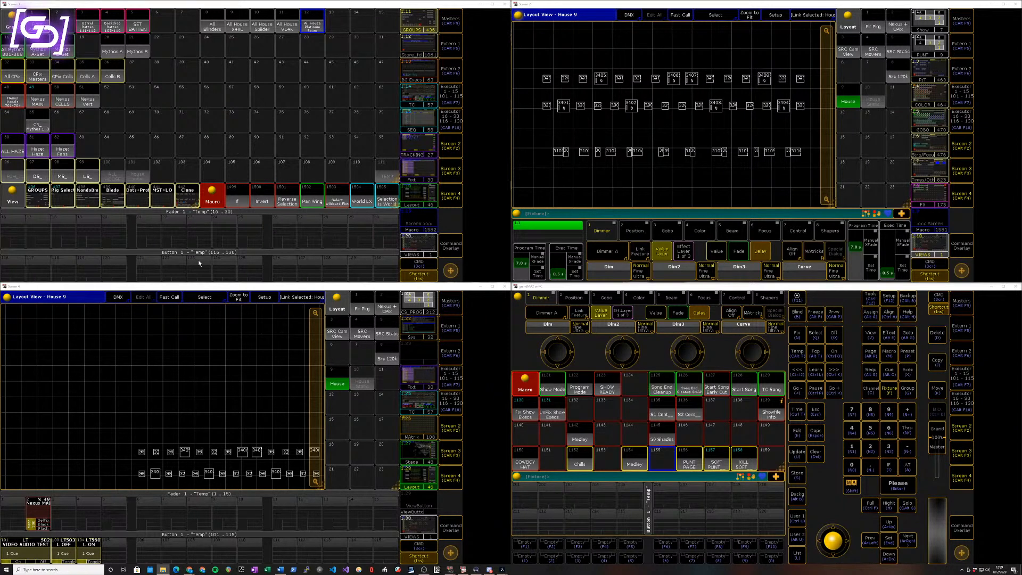
pyautogui.scroll(-2, 223, 388)
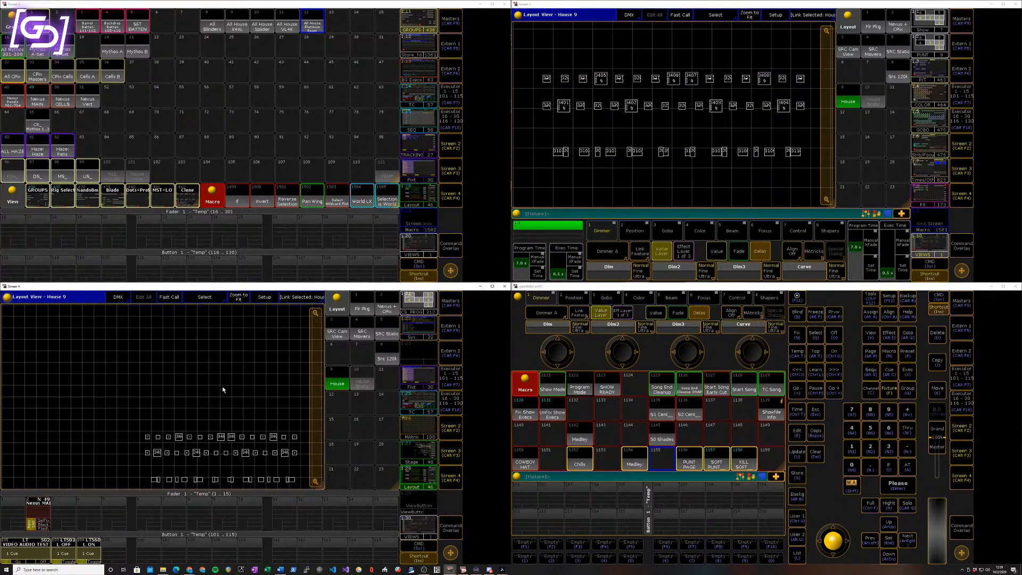
pyautogui.scroll(3, 226, 413)
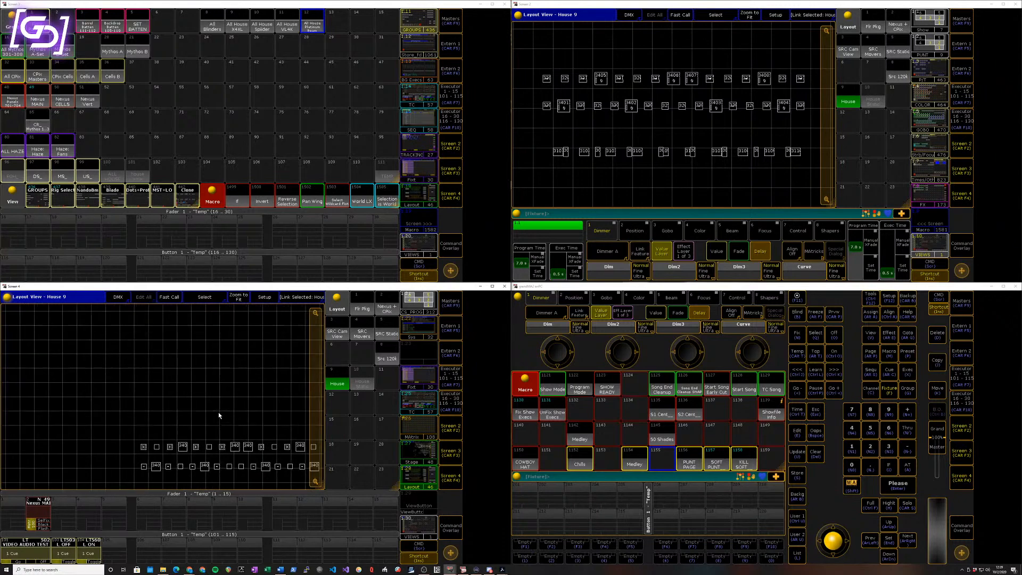
pyautogui.scroll(-3, 218, 415)
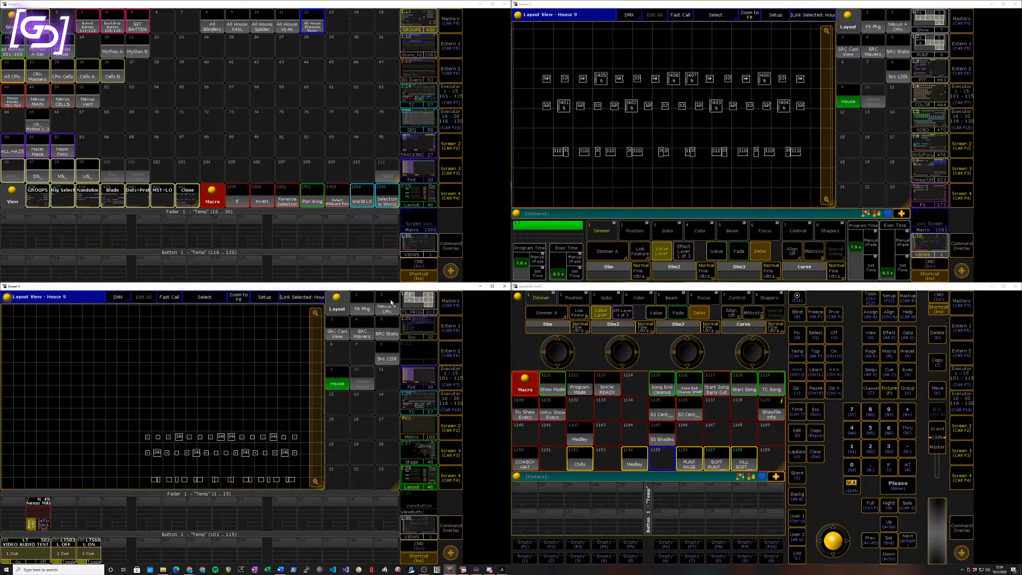
pyautogui.click(417, 23)
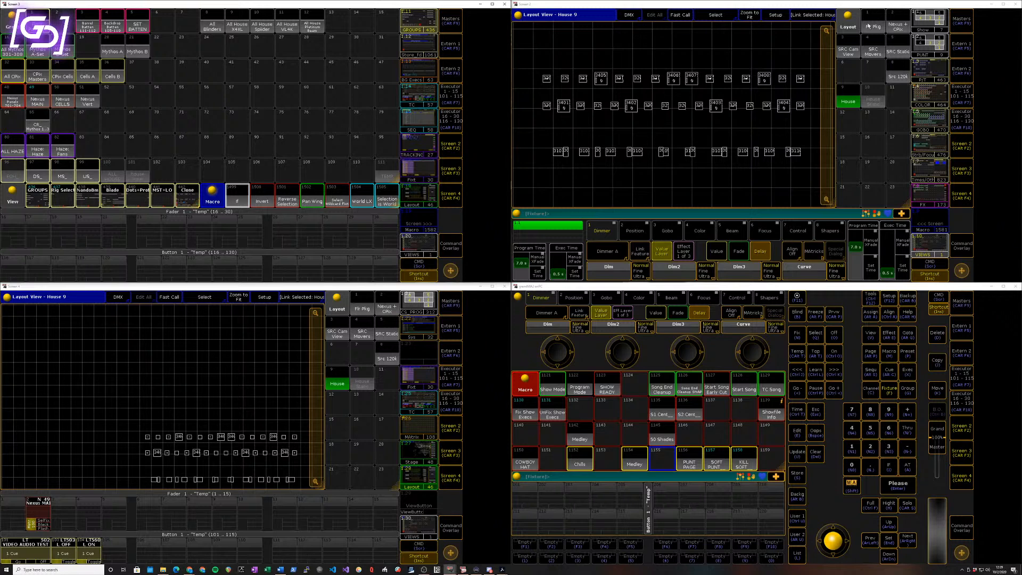
pyautogui.click(848, 98)
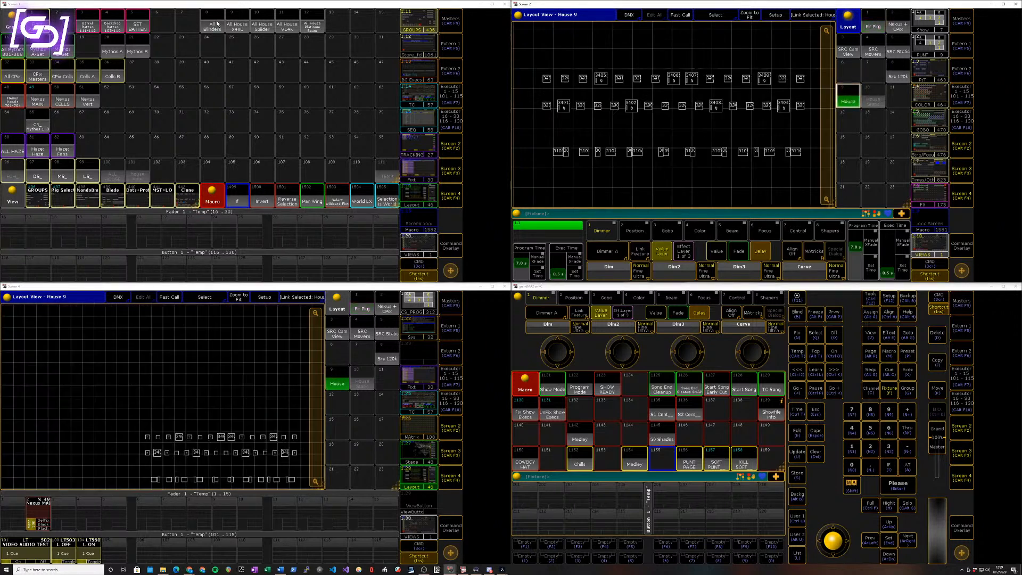
# - Select the All House Spiider group and give its fixtures an orange border (255 156 0) in the House layout
pyautogui.click(266, 26)
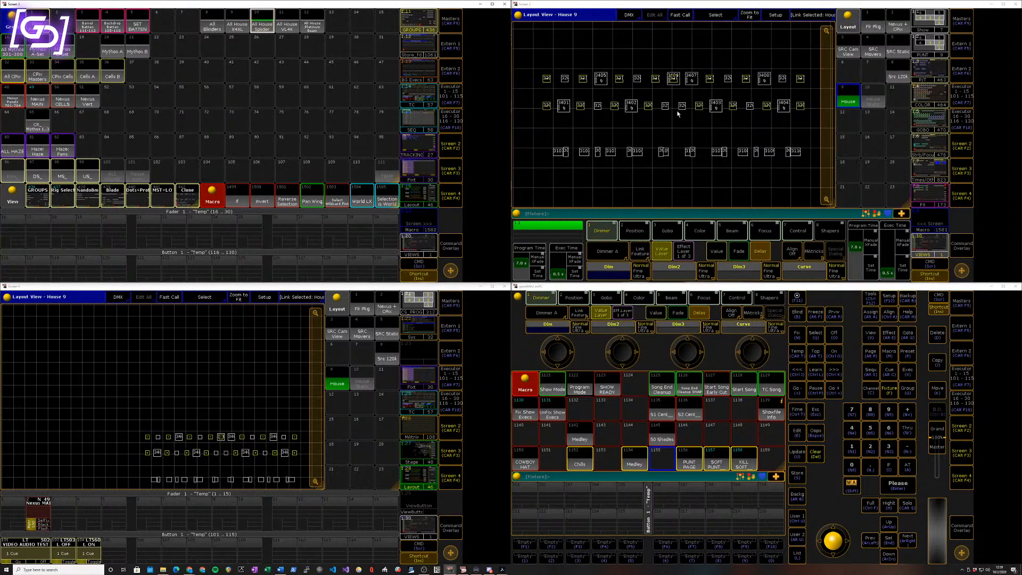
pyautogui.click(824, 51)
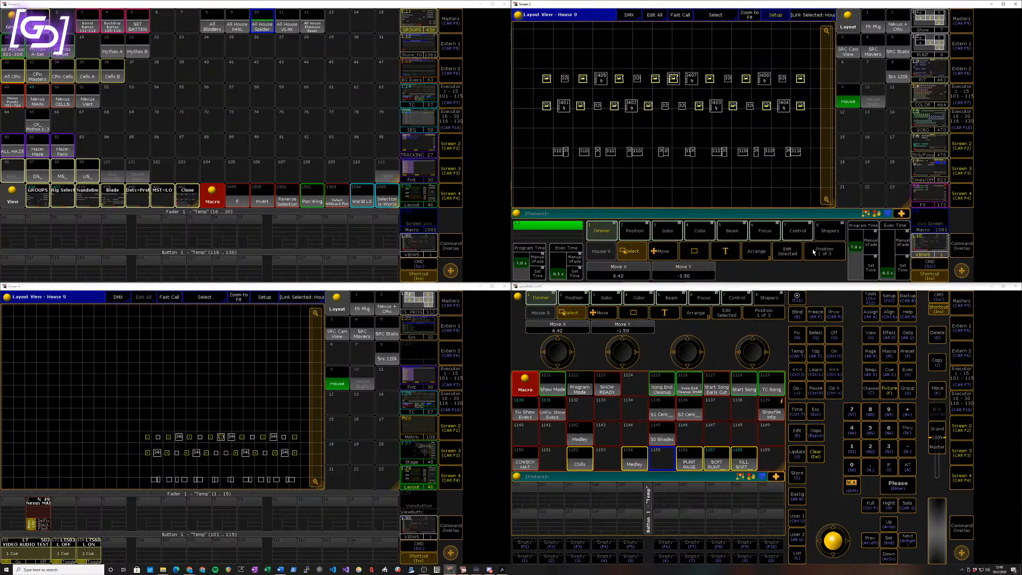
pyautogui.click(819, 252)
pyautogui.click(674, 275)
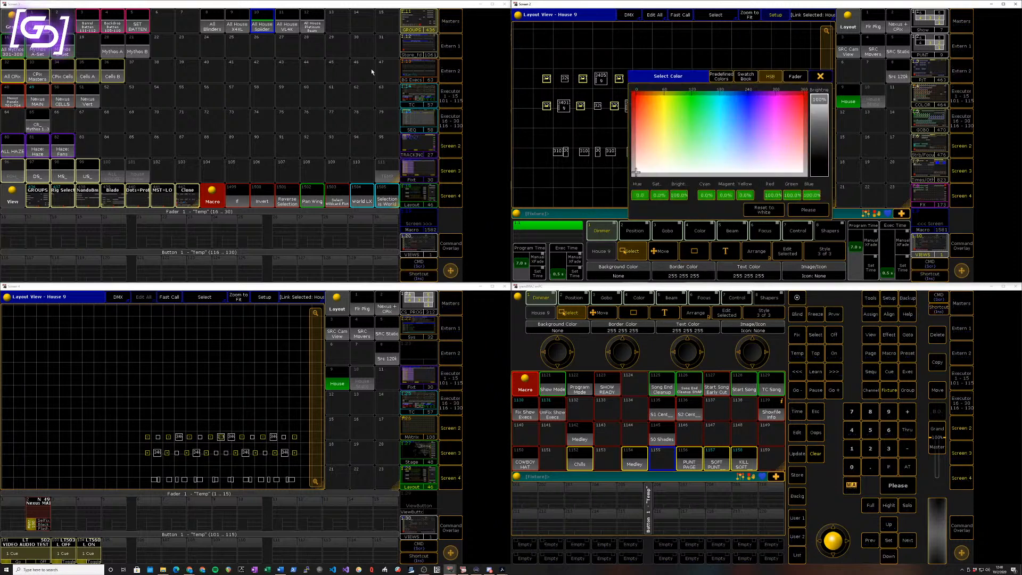
pyautogui.click(653, 92)
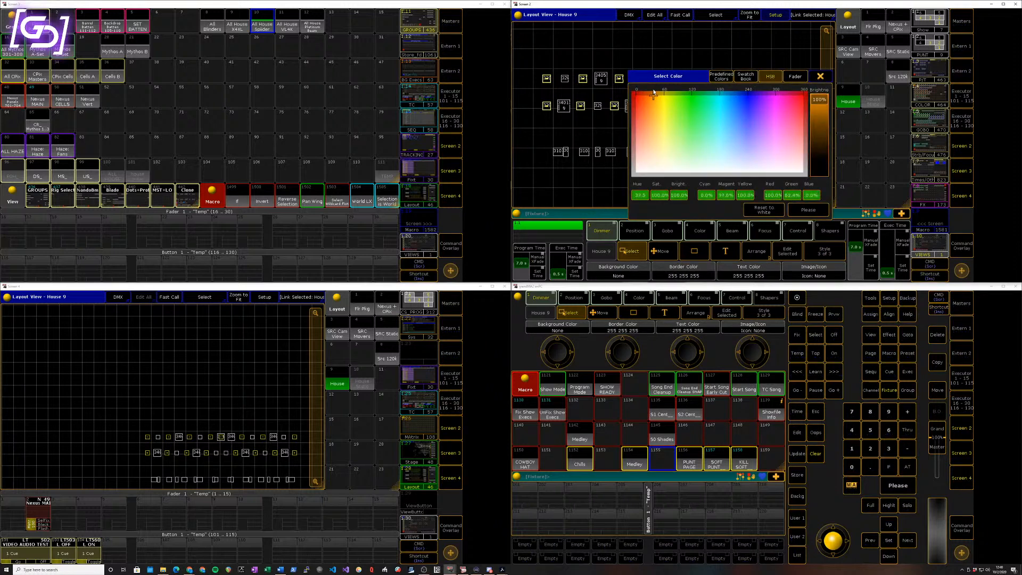
pyautogui.moveTo(653, 95); pyautogui.dragTo(653, 94)
pyautogui.click(795, 211)
pyautogui.press('Insert')
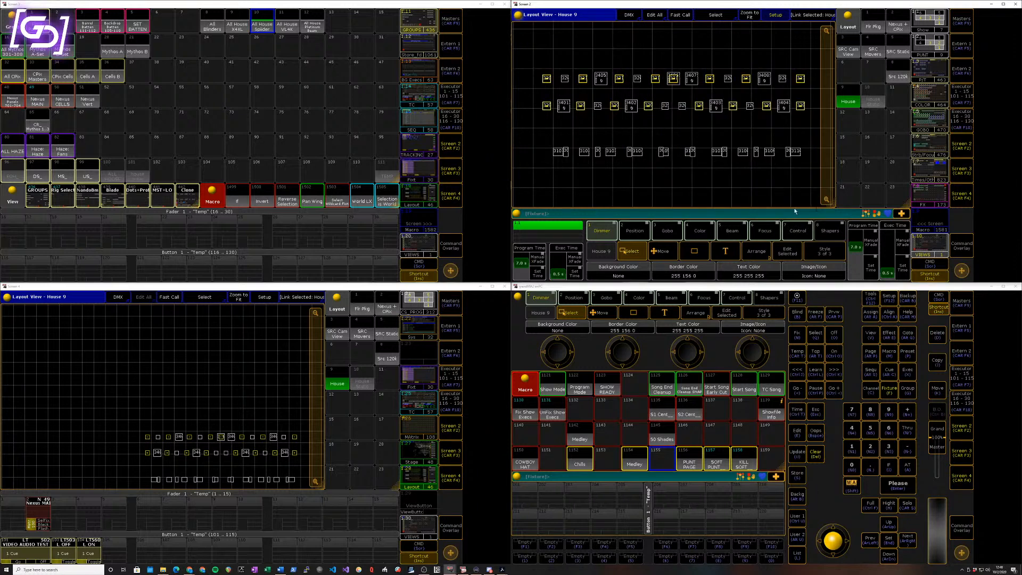
# - Give the All House VL4K group's fixtures a green border (1 255 0) in the layout and clear the selection
pyautogui.click(297, 21)
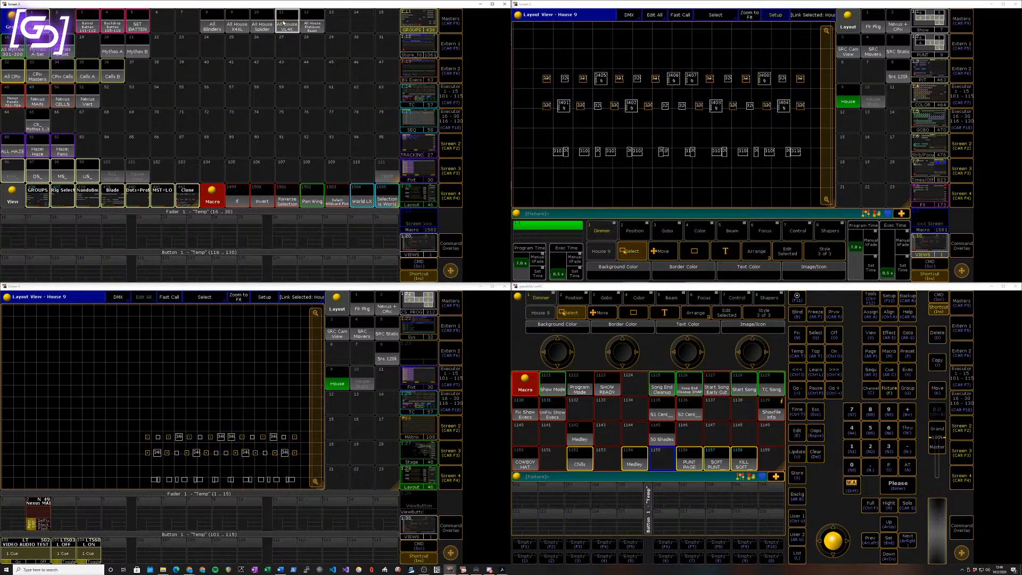
pyautogui.click(735, 266)
pyautogui.click(704, 108)
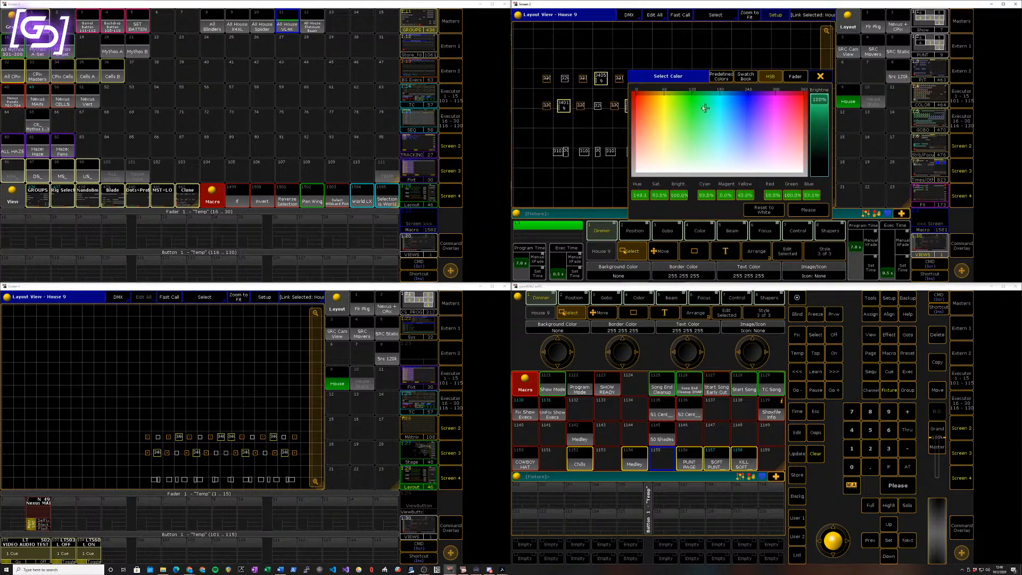
pyautogui.moveTo(705, 108); pyautogui.dragTo(692, 93)
pyautogui.click(808, 211)
pyautogui.press('Insert')
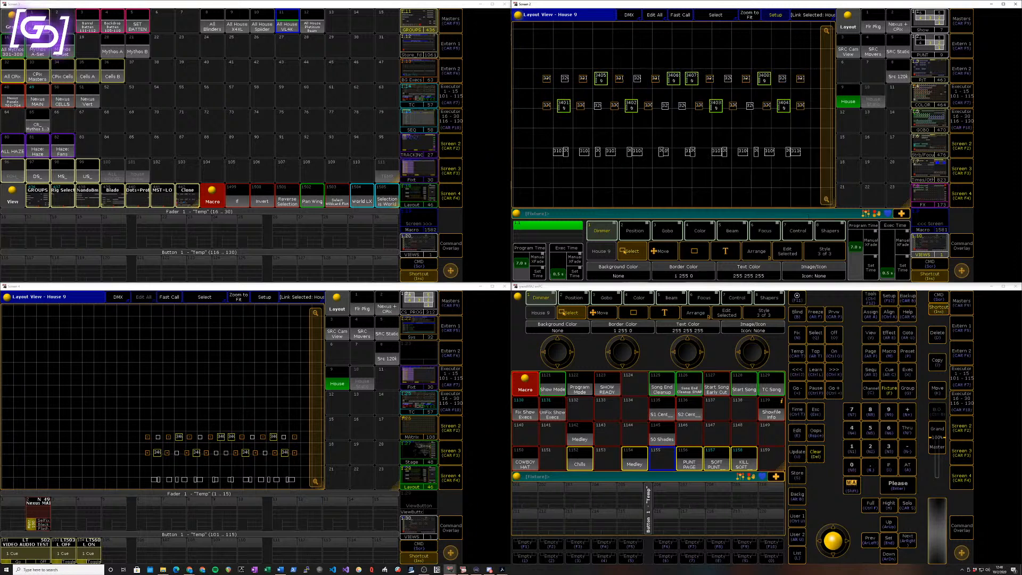
pyautogui.press('Delete')
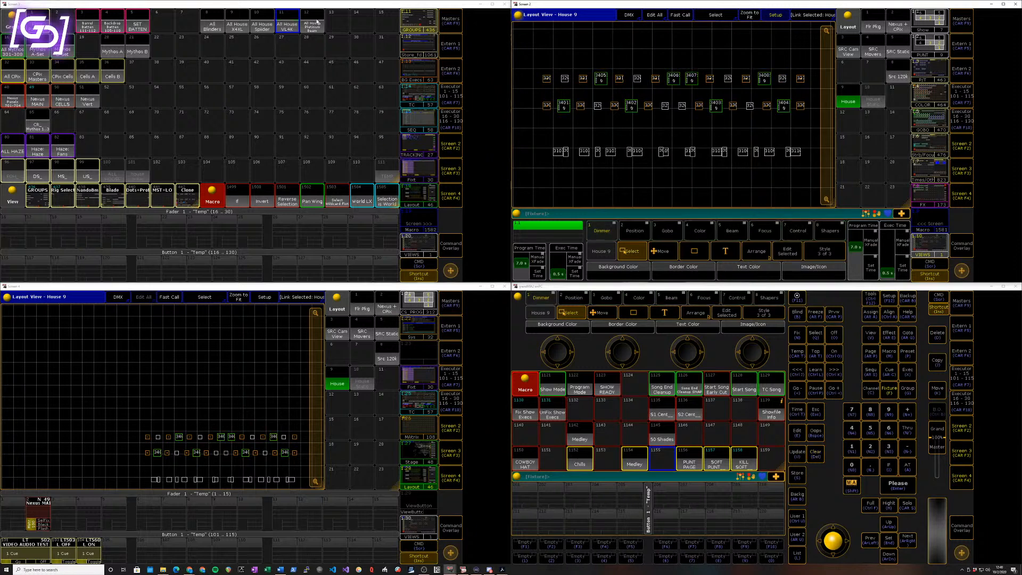
# - Give the All House Platinum Beam group's fixtures a blue border in the layout and clear the selection
pyautogui.click(314, 23)
pyautogui.click(662, 269)
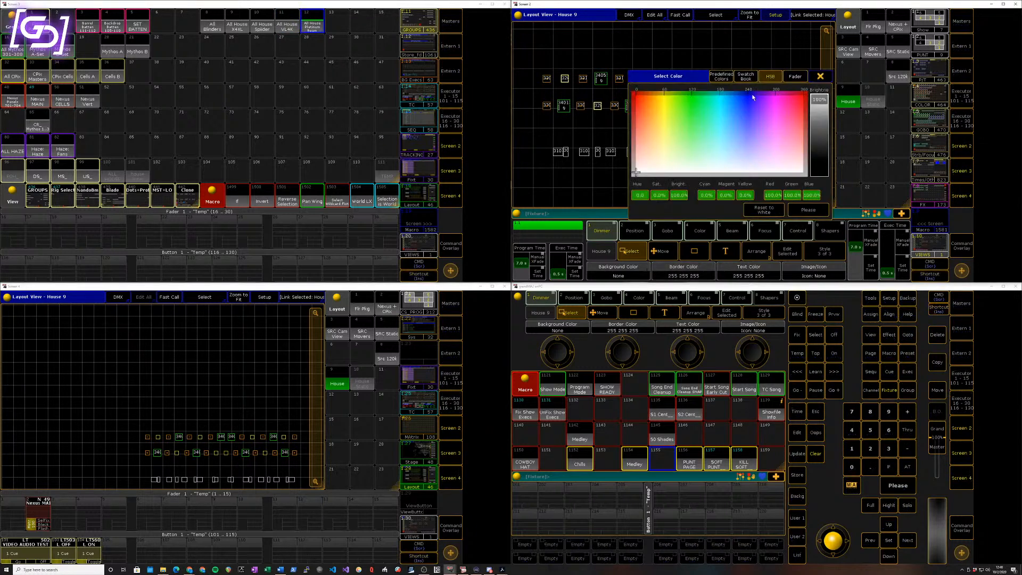
pyautogui.moveTo(752, 98); pyautogui.dragTo(731, 96)
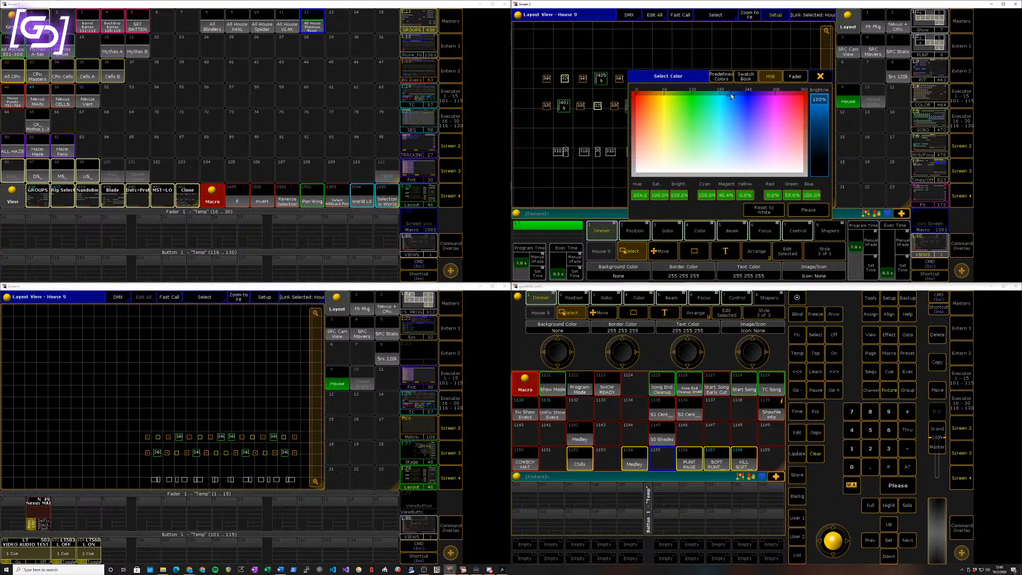
pyautogui.click(801, 211)
pyautogui.press('Insert')
pyautogui.click(342, 104)
pyautogui.press('Delete')
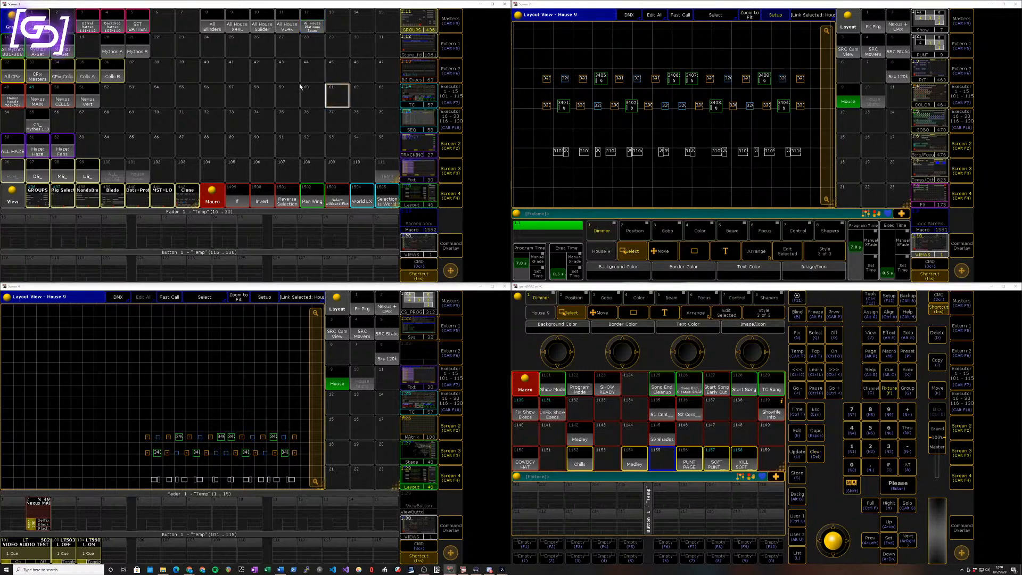
# - Give the All House X4XL group's fixtures a red border (255 0 0) in the House layout
pyautogui.click(237, 23)
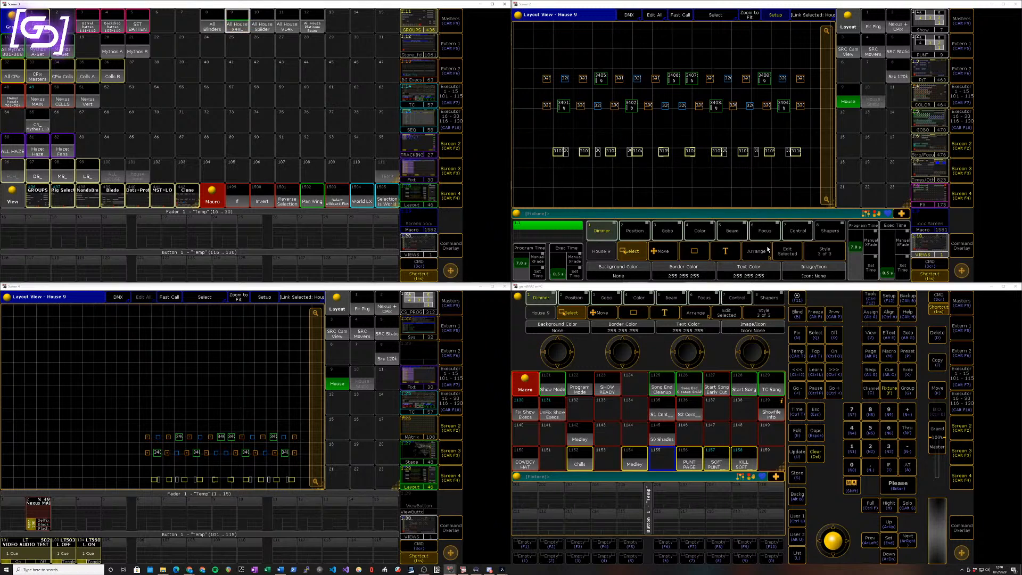
pyautogui.click(684, 271)
pyautogui.click(651, 100)
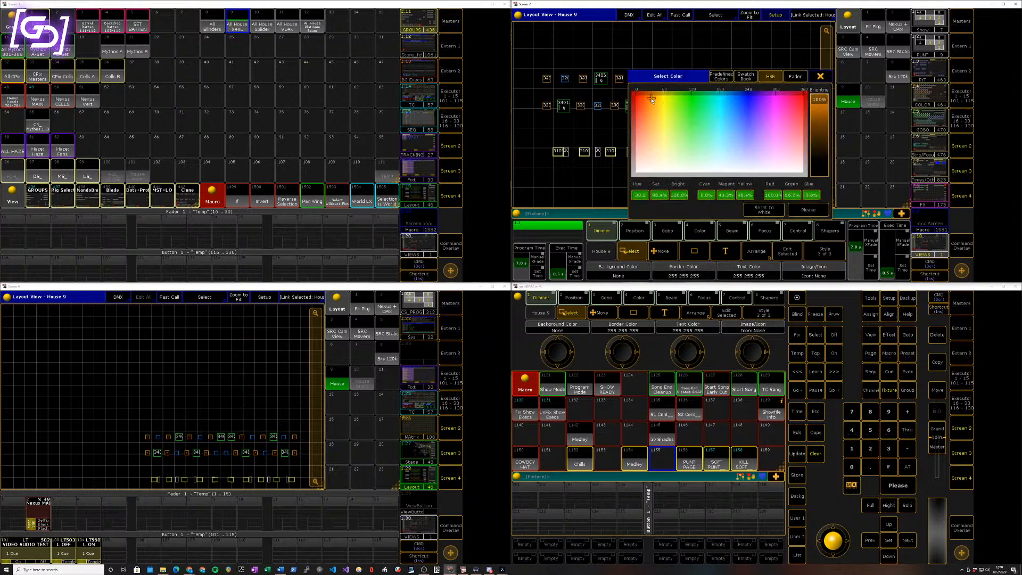
pyautogui.moveTo(652, 99); pyautogui.dragTo(634, 93)
pyautogui.click(815, 210)
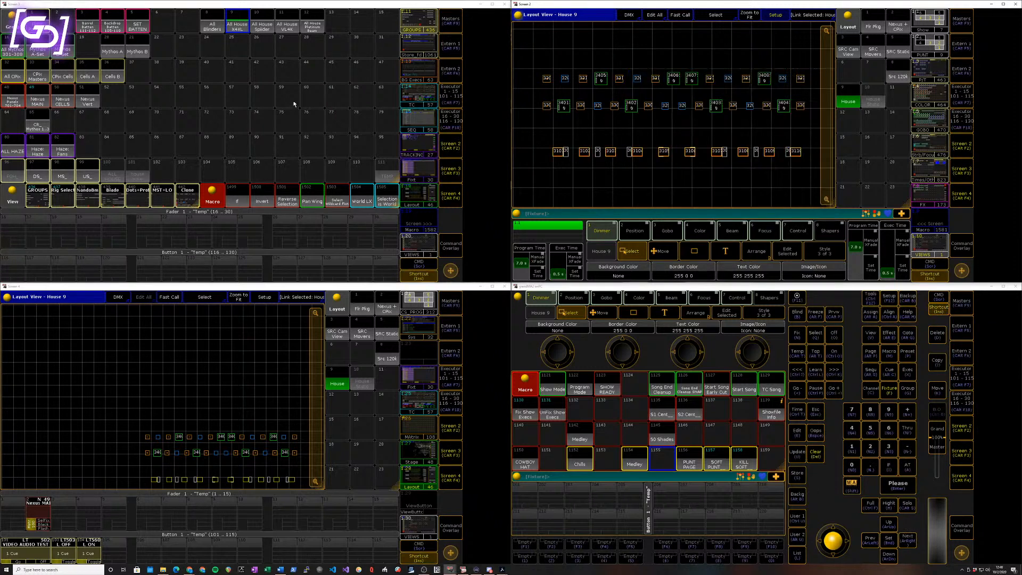
# - Move the All Blinders fixtures into their own row below the X4XL fixtures in the House layout
pyautogui.click(218, 29)
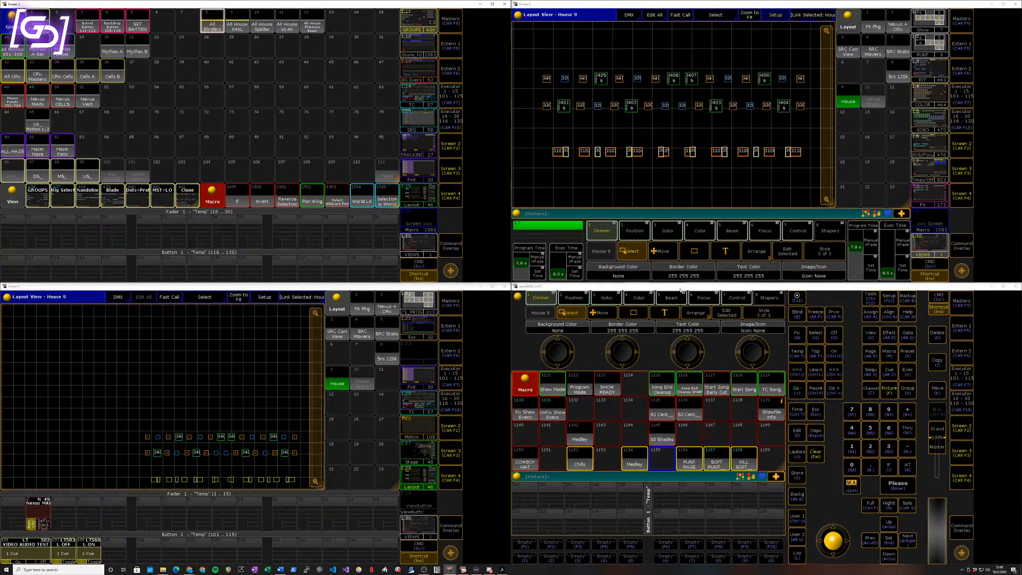
pyautogui.click(813, 257)
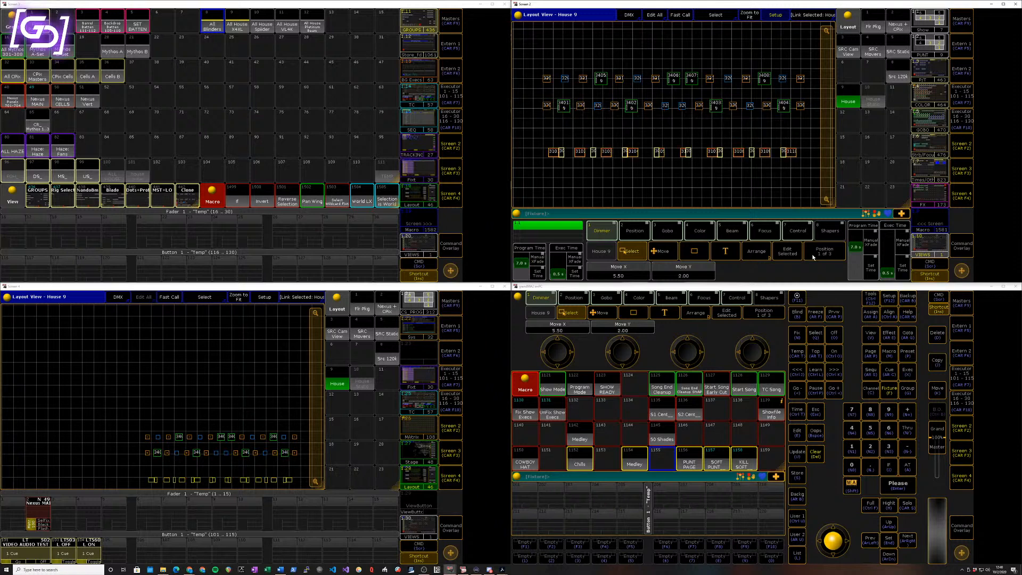
pyautogui.click(205, 24)
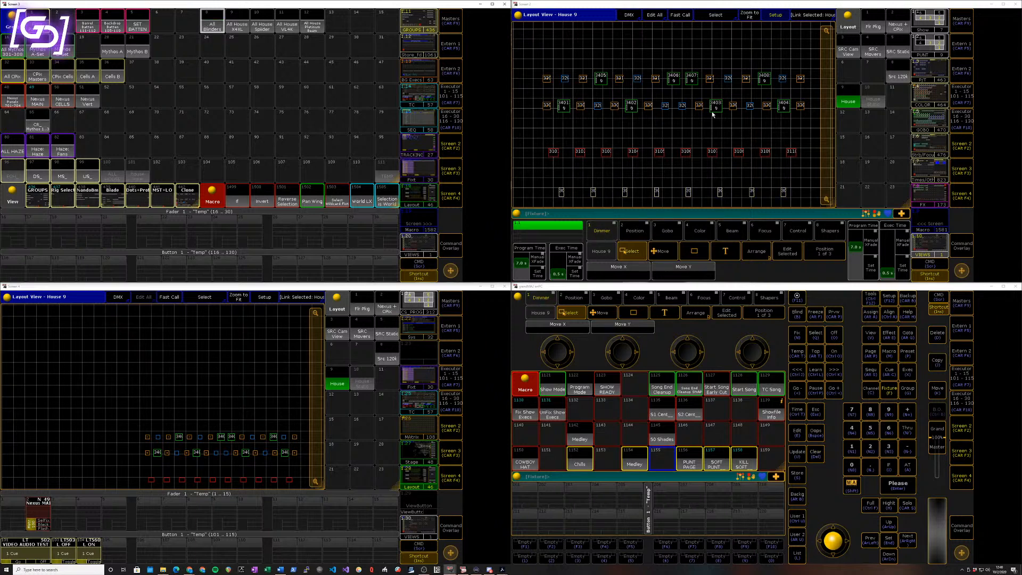
# - Select the eight green-bordered VL4K fixtures one at a time across the House layout, starting with 3401, and highlight them
pyautogui.click(750, 15)
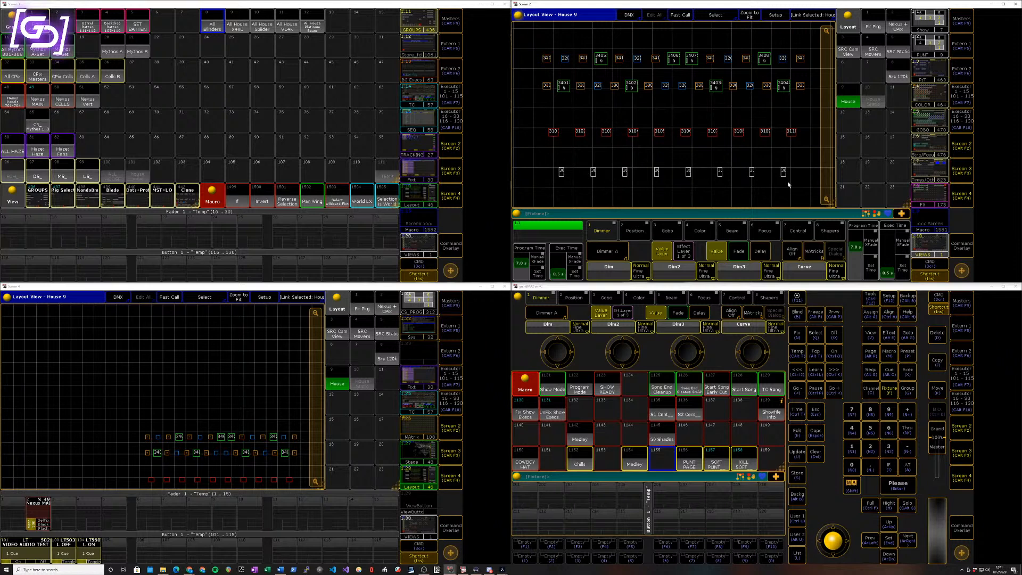
pyautogui.click(559, 90)
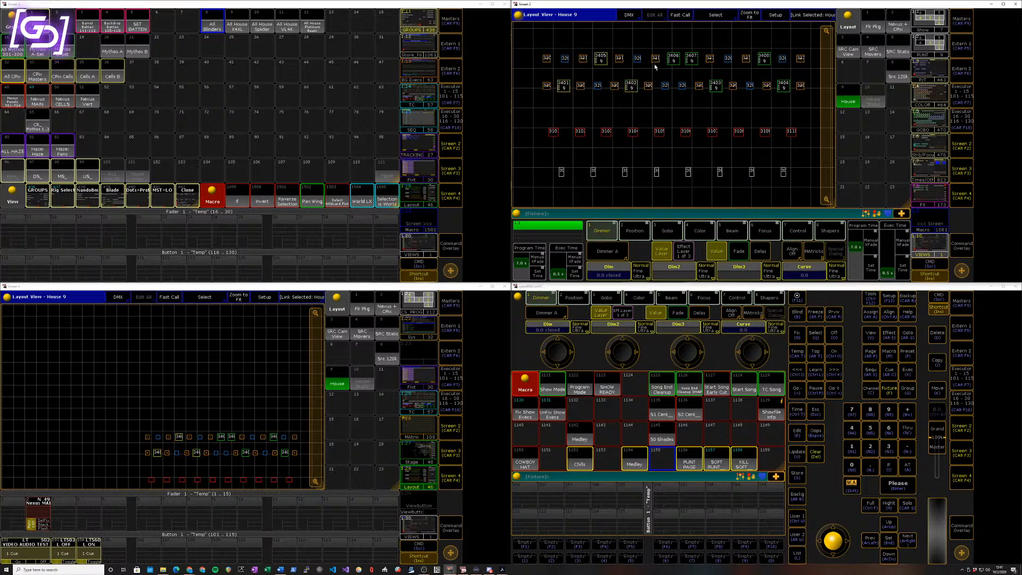
pyautogui.press('h')
pyautogui.click(677, 61)
pyautogui.click(692, 60)
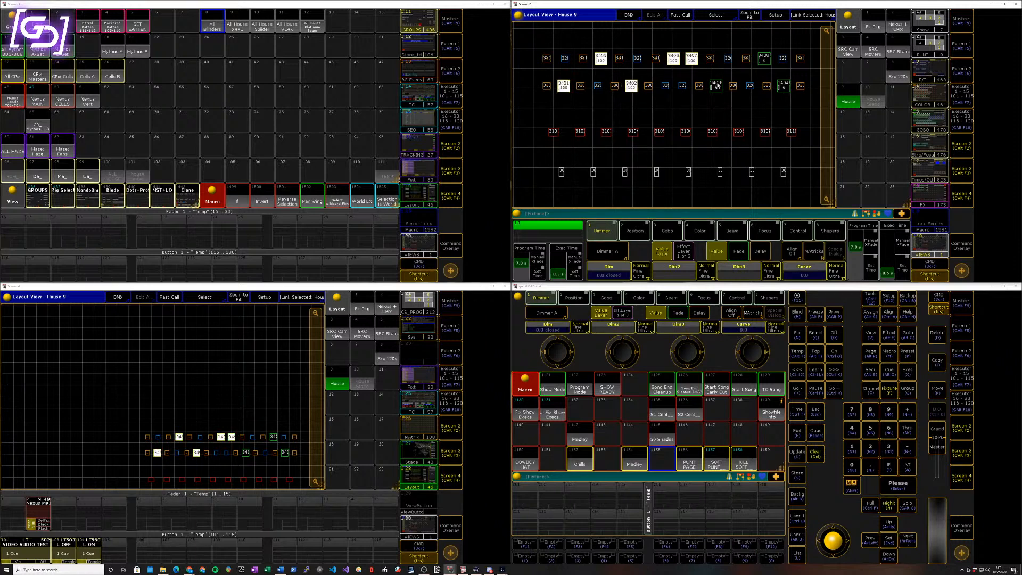
pyautogui.click(718, 86)
pyautogui.click(766, 59)
pyautogui.click(784, 89)
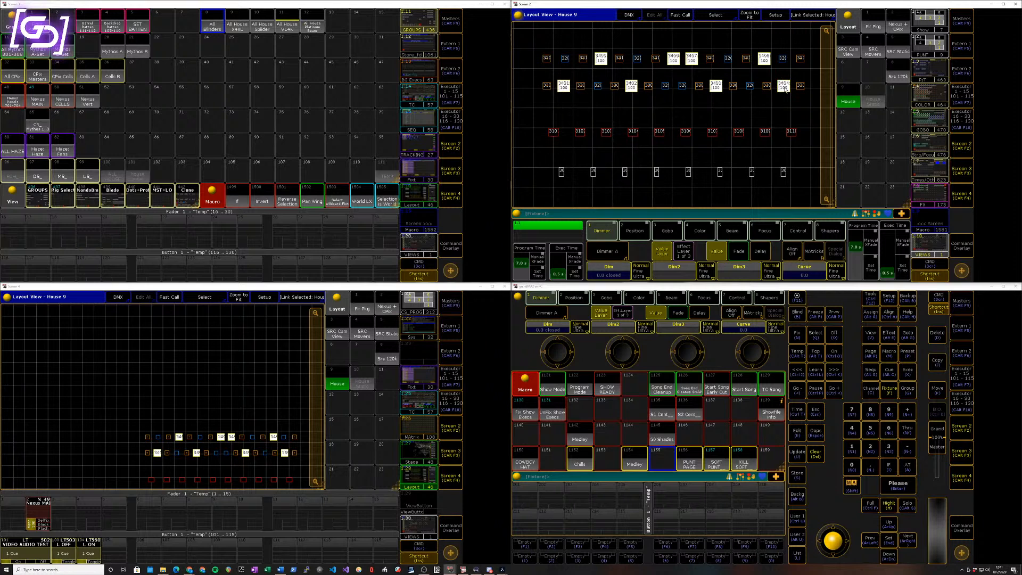
# - Step through the selected VL4K fixtures individually to check their selection order, and return to the full selection
pyautogui.press('Right')
pyautogui.press('Right')
pyautogui.press('Right')
pyautogui.press('Right')
pyautogui.press('Right')
pyautogui.press('Right')
pyautogui.press('Right')
pyautogui.press('Right')
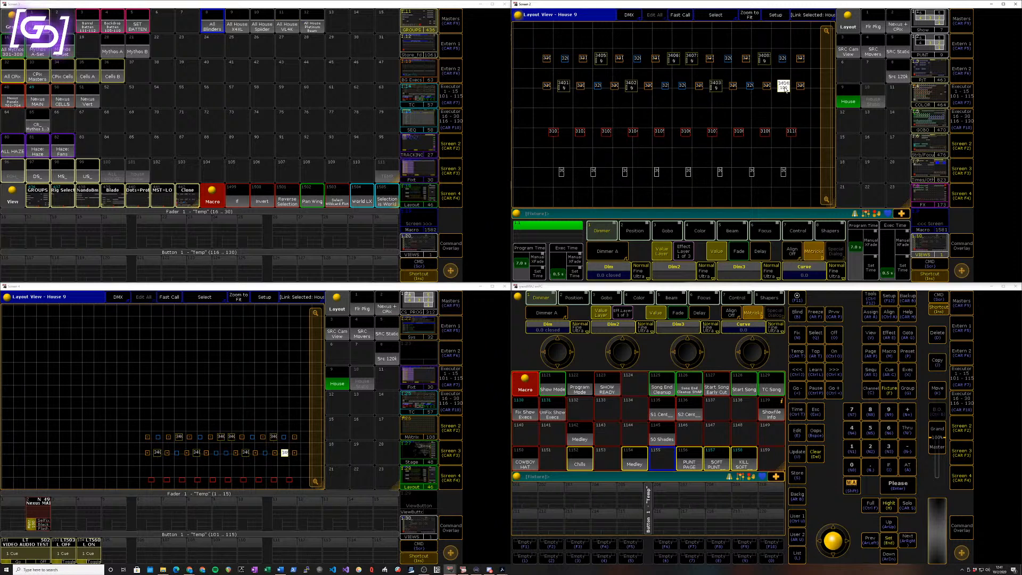
pyautogui.press('End')
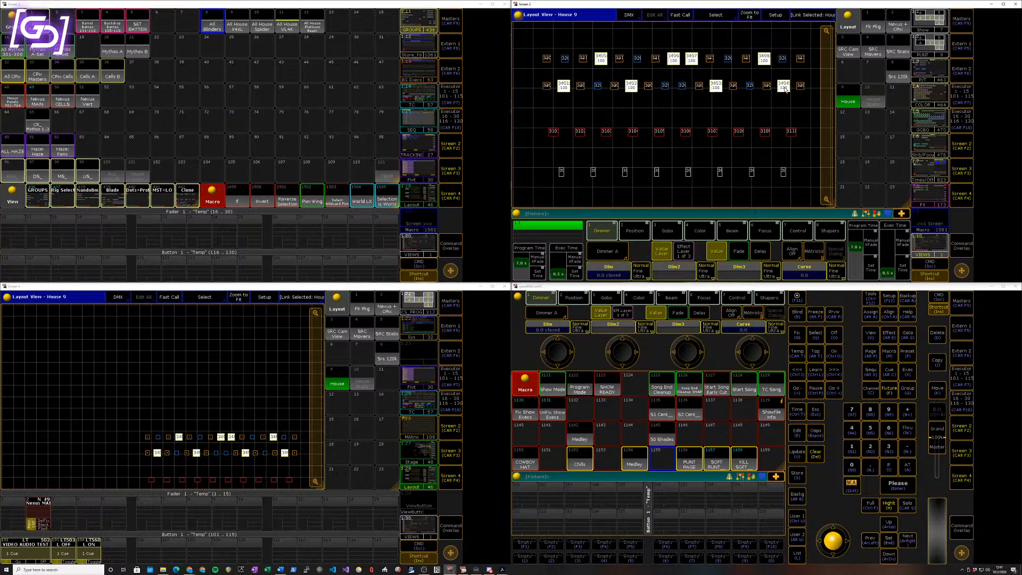
# - Bring up the Clone view and clear the existing clone groups with the DELETE CLONE GROUPS macro
pyautogui.click(419, 23)
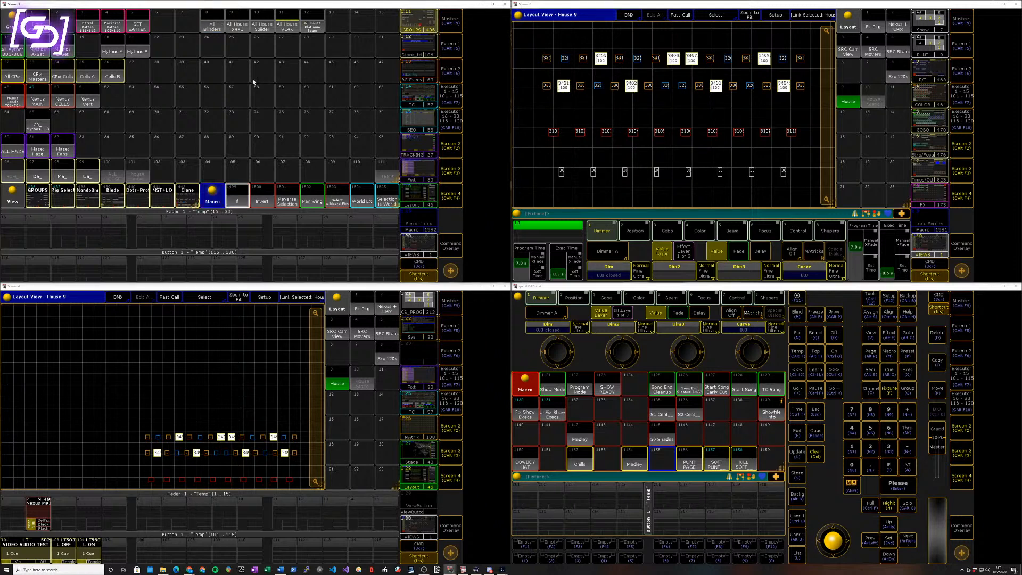
pyautogui.click(189, 195)
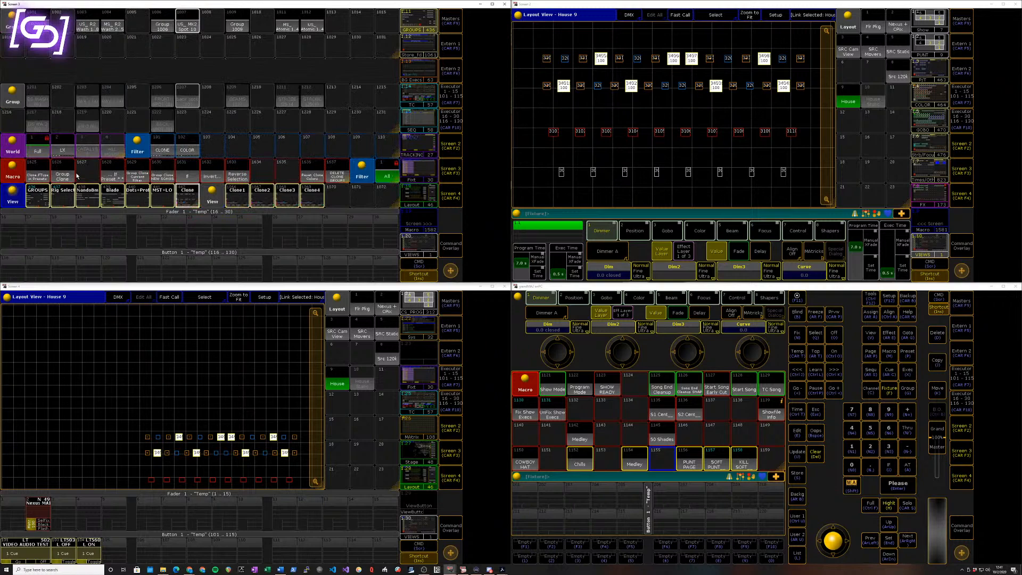
pyautogui.click(337, 176)
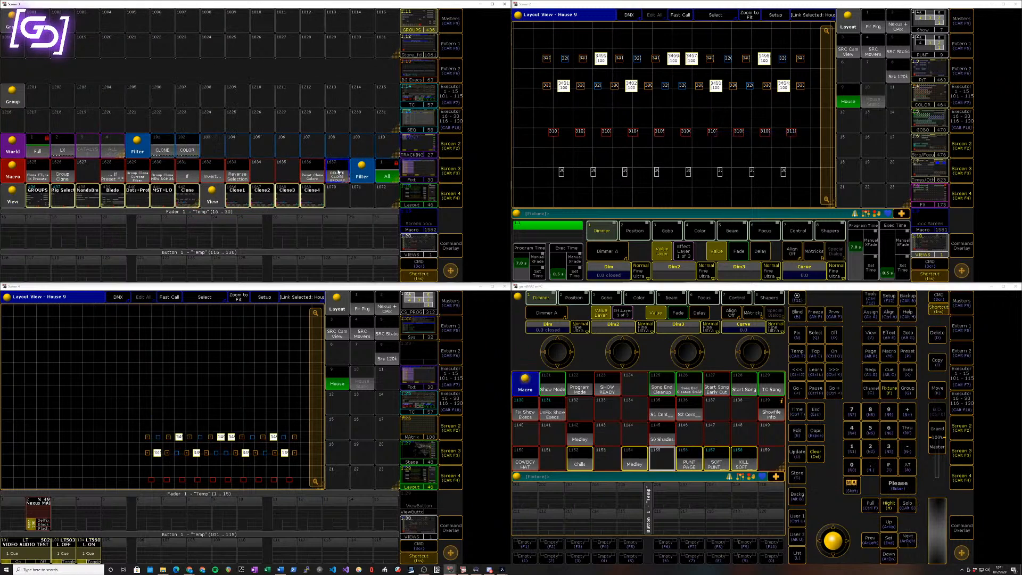
# - Store the selected VL4K fixtures as group 1201 in the Clone view and label it "Spot (8)"
pyautogui.click(44, 101)
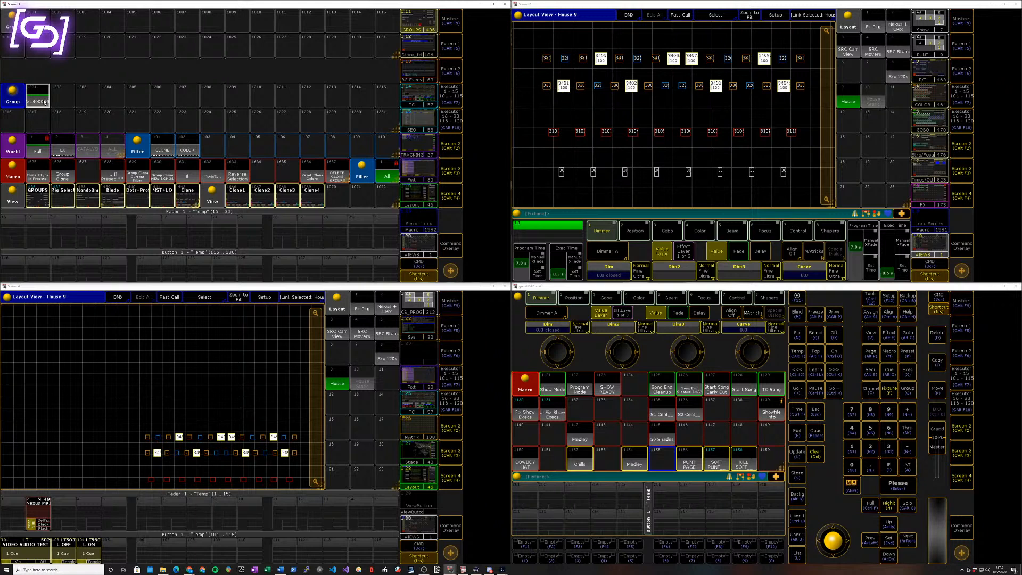
pyautogui.click(295, 198)
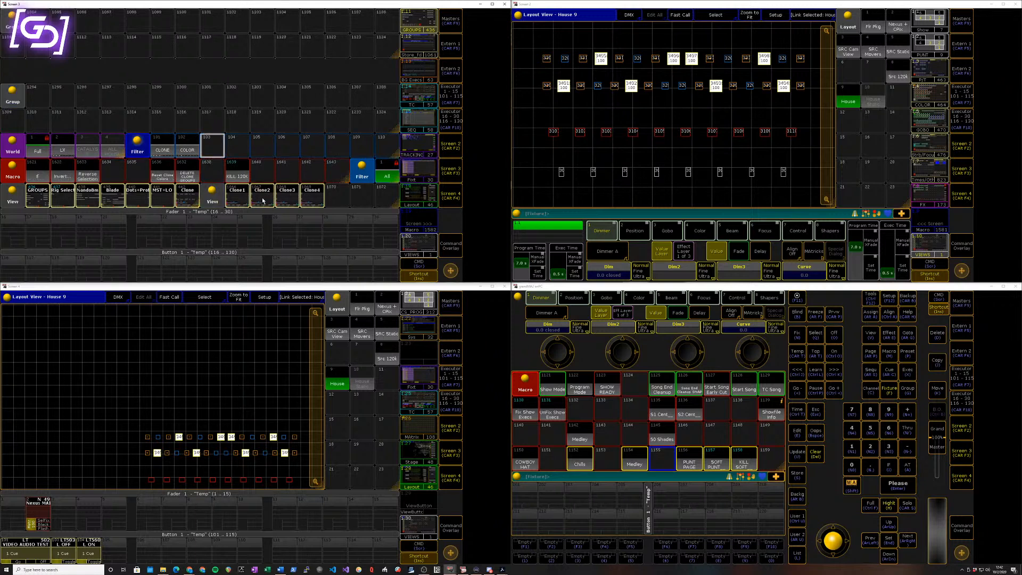
pyautogui.click(244, 198)
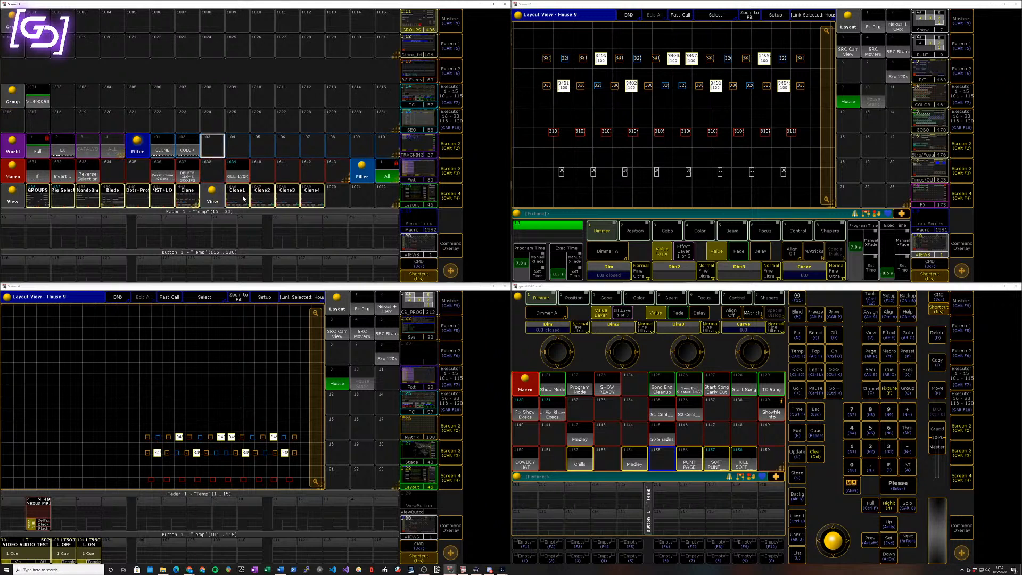
pyautogui.hotkey('alt', 'a')
pyautogui.hotkey('alt', 'a')
pyautogui.click(38, 104)
pyautogui.write('S')
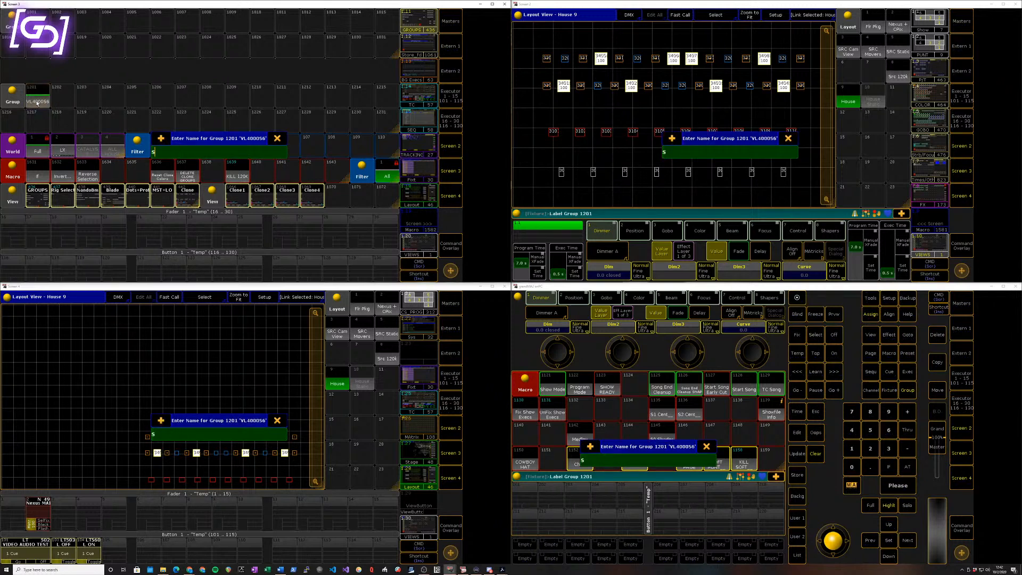
pyautogui.write('pot')
pyautogui.write('(8)')
pyautogui.press('Return')
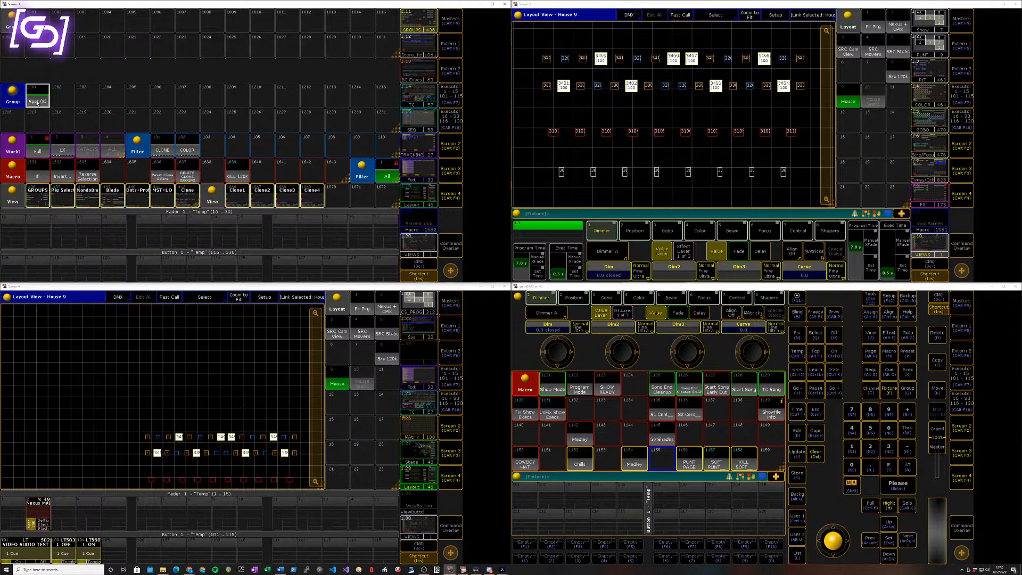
# - Recall the Spot (8) group, step through its fixtures one by one to check their order, and clear the selection
pyautogui.press('Delete')
pyautogui.click(38, 101)
pyautogui.press('Right')
pyautogui.press('Right')
pyautogui.press('Right')
pyautogui.press('Right')
pyautogui.press('Right')
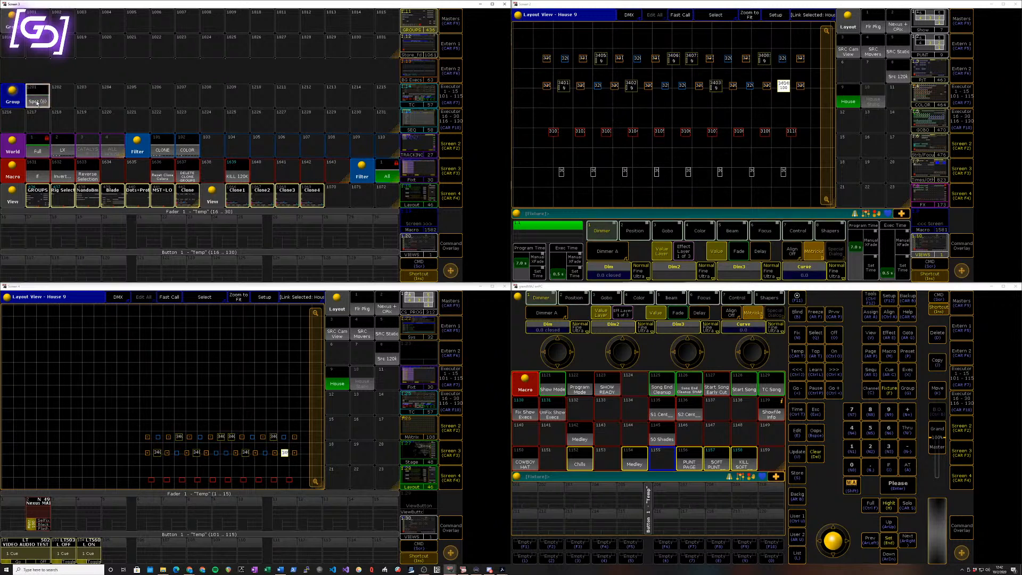
pyautogui.press('End')
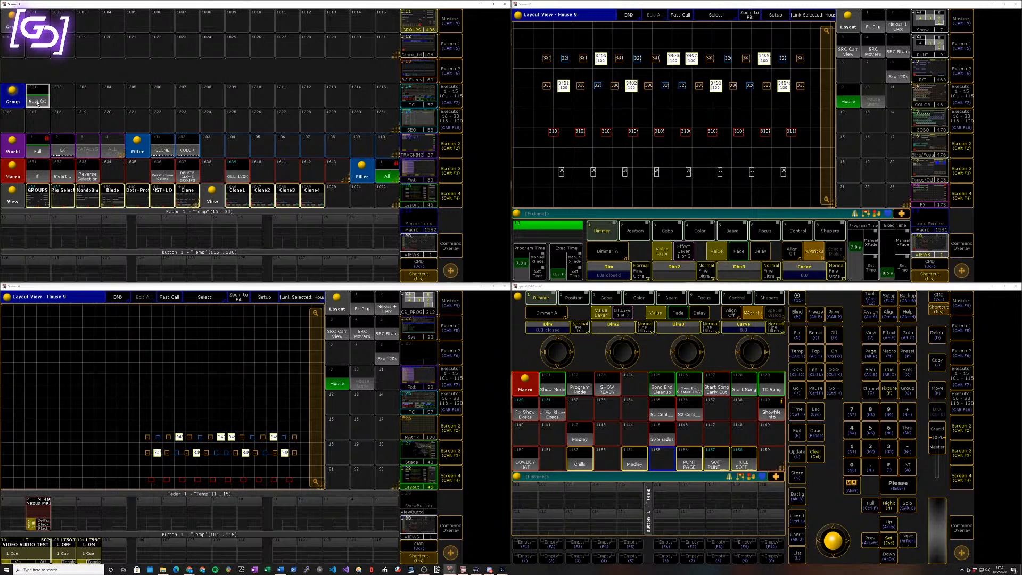
pyautogui.press('Delete')
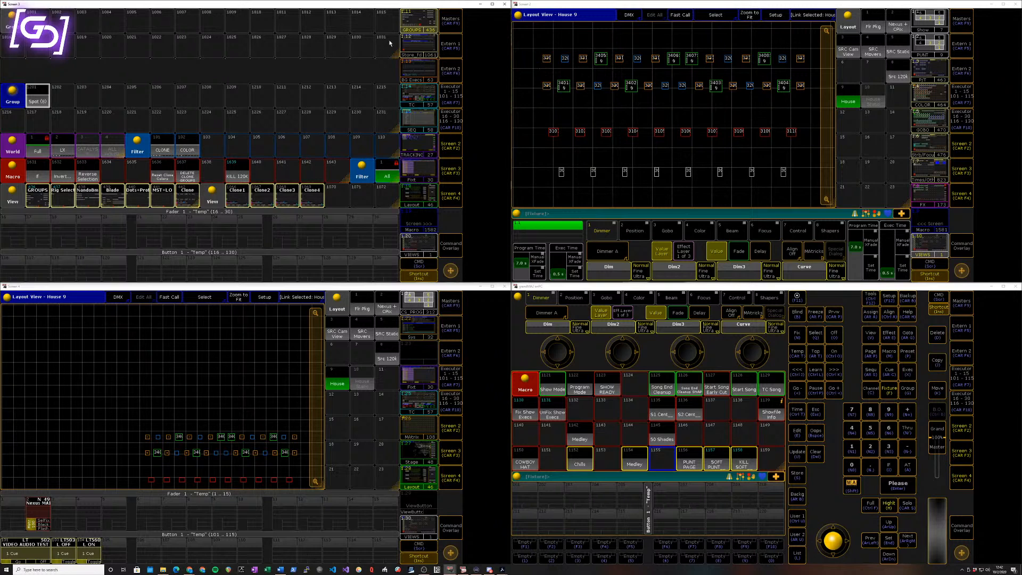
# - Select the upper two fixture rows of the House layout and narrow the selection to the All House Platinum Beam group
pyautogui.moveTo(530, 43); pyautogui.dragTo(581, 116)
pyautogui.moveTo(828, 114); pyautogui.dragTo(827, 114)
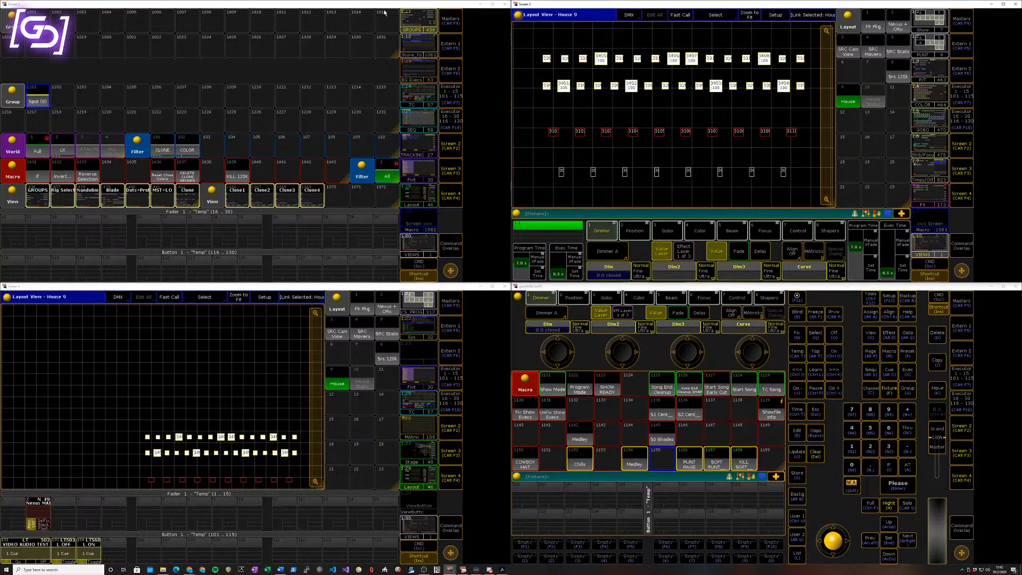
pyautogui.click(412, 22)
pyautogui.click(245, 198)
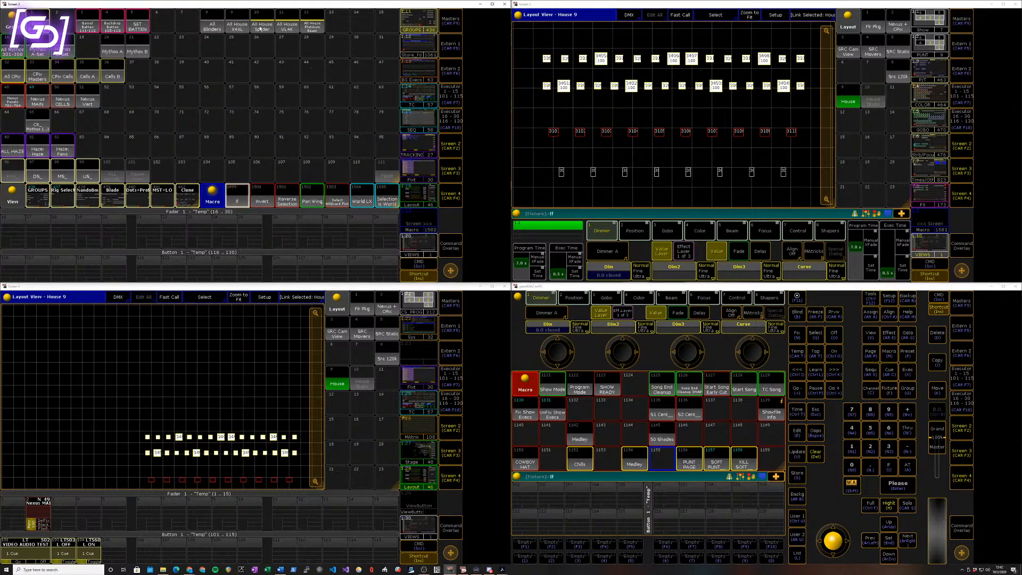
pyautogui.click(314, 27)
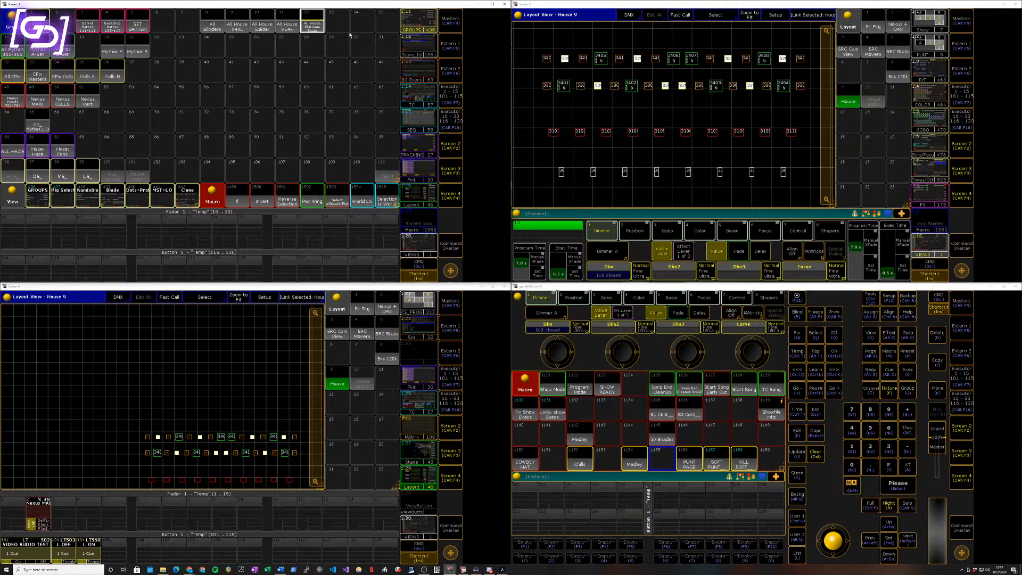
pyautogui.press('Delete')
pyautogui.moveTo(515, 117); pyautogui.dragTo(514, 159)
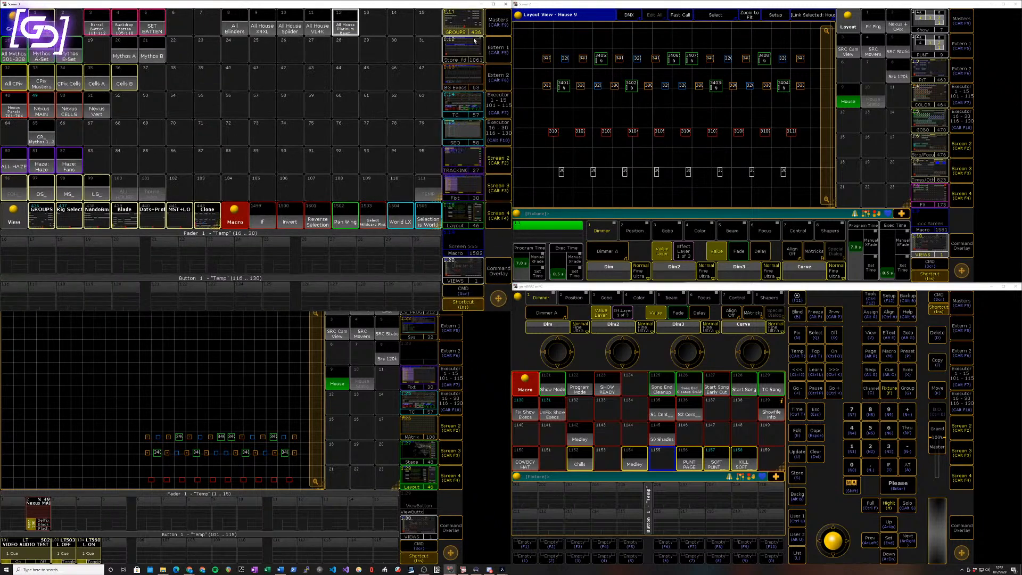
pyautogui.hotkey('ctrl', 'alt', 'F3')
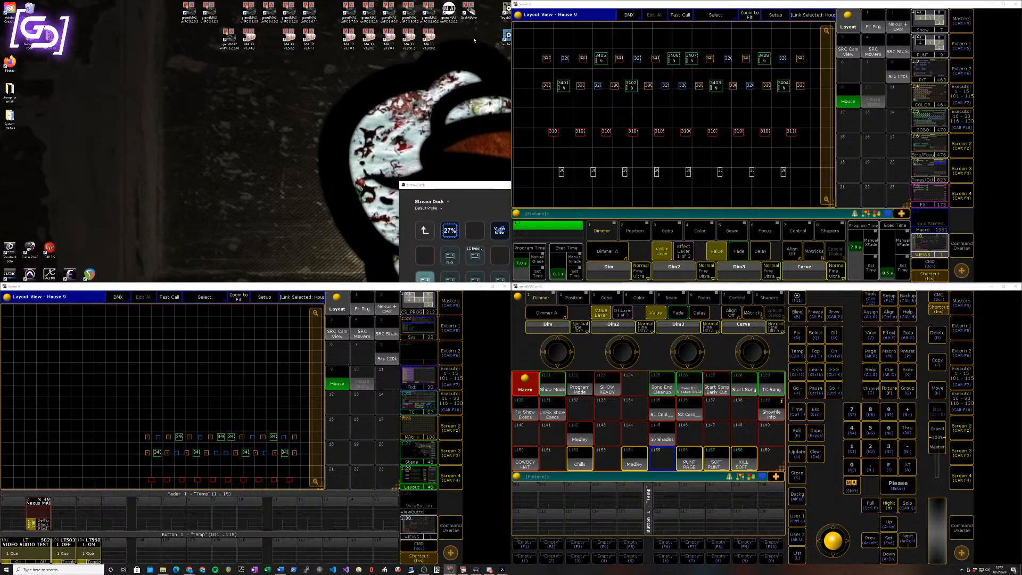
pyautogui.hotkey('ctrl', 'alt', 'F3')
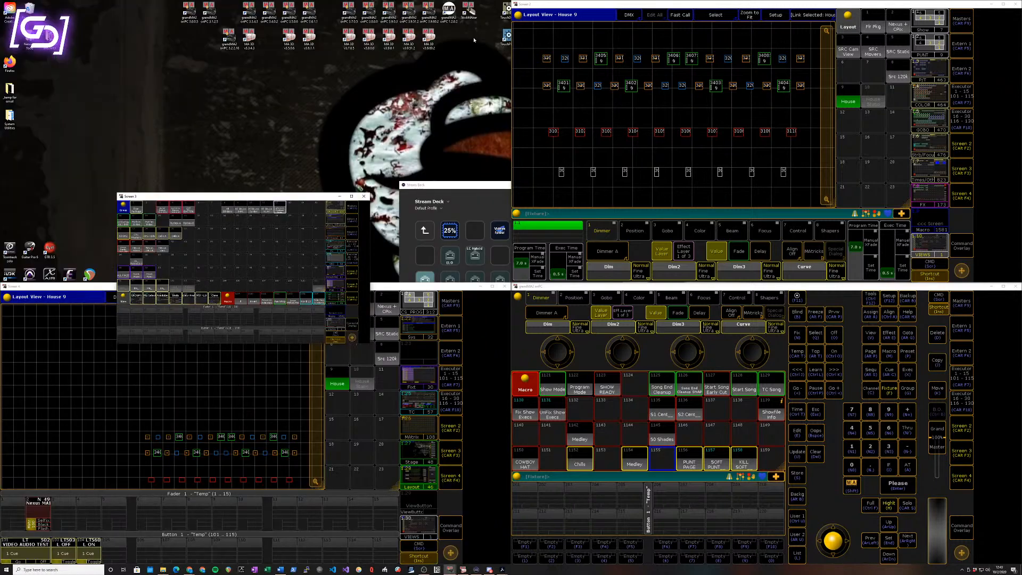
pyautogui.press('super+Left')
pyautogui.press('super+Up')
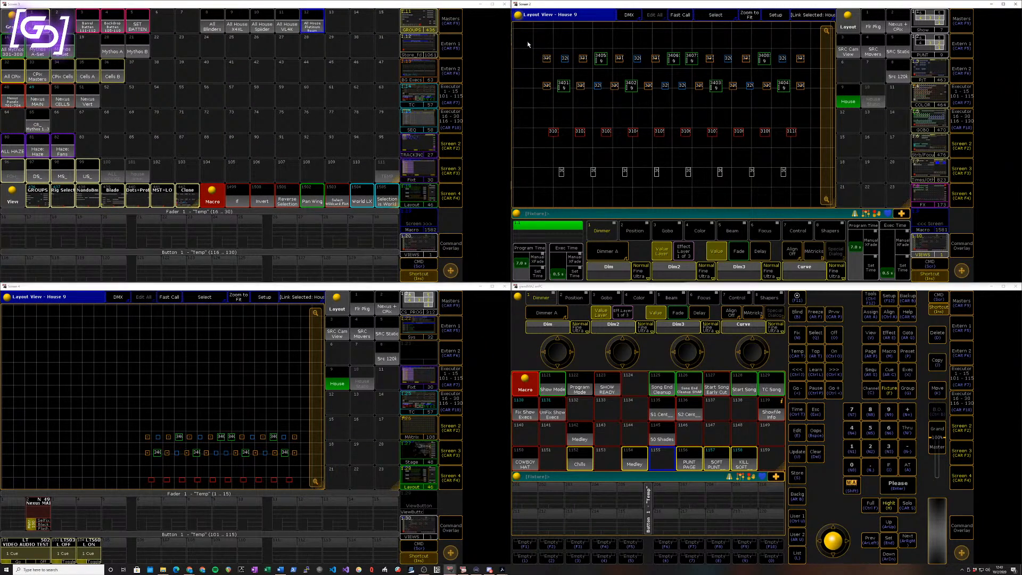
# - Store all fixtures in the House layout as group 14 named "House >>>" and clear the selection
pyautogui.moveTo(528, 42); pyautogui.dragTo(816, 193)
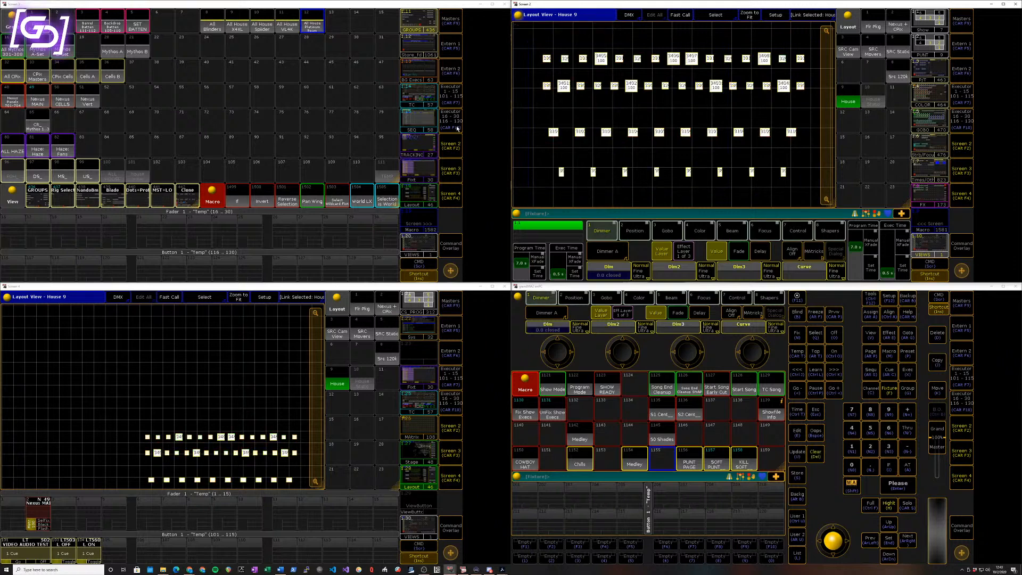
pyautogui.click(359, 17)
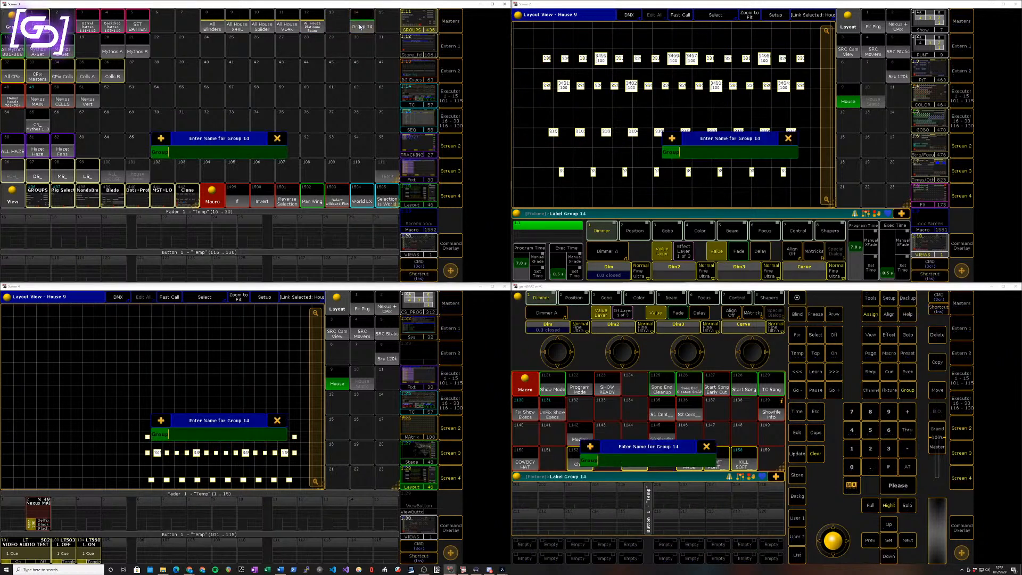
pyautogui.write('House >>>')
pyautogui.press('Return')
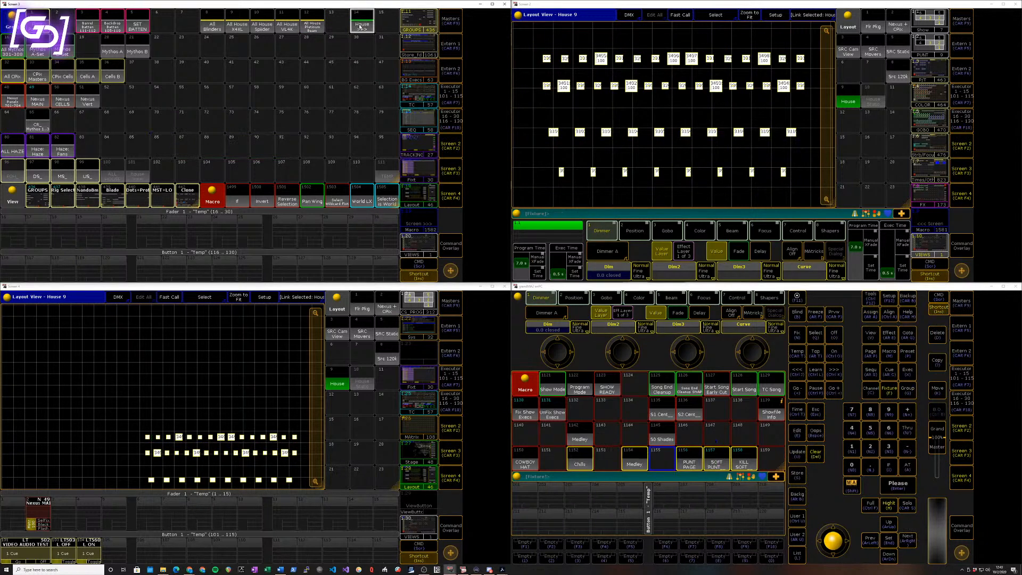
pyautogui.press('Delete')
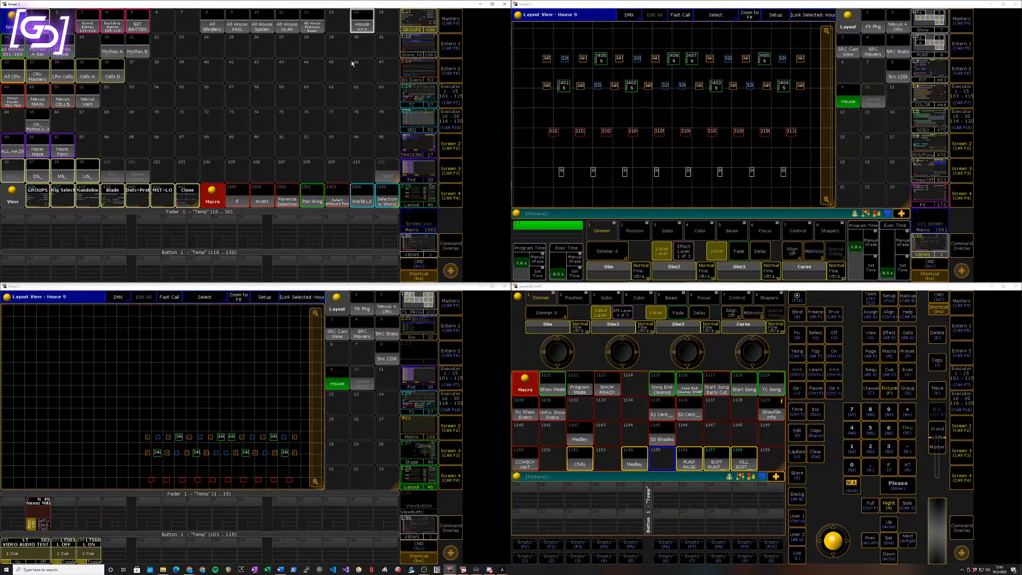
# - Select the House >>> group and narrow it to the All House Platinum Beam fixtures with the If macro
pyautogui.click(362, 21)
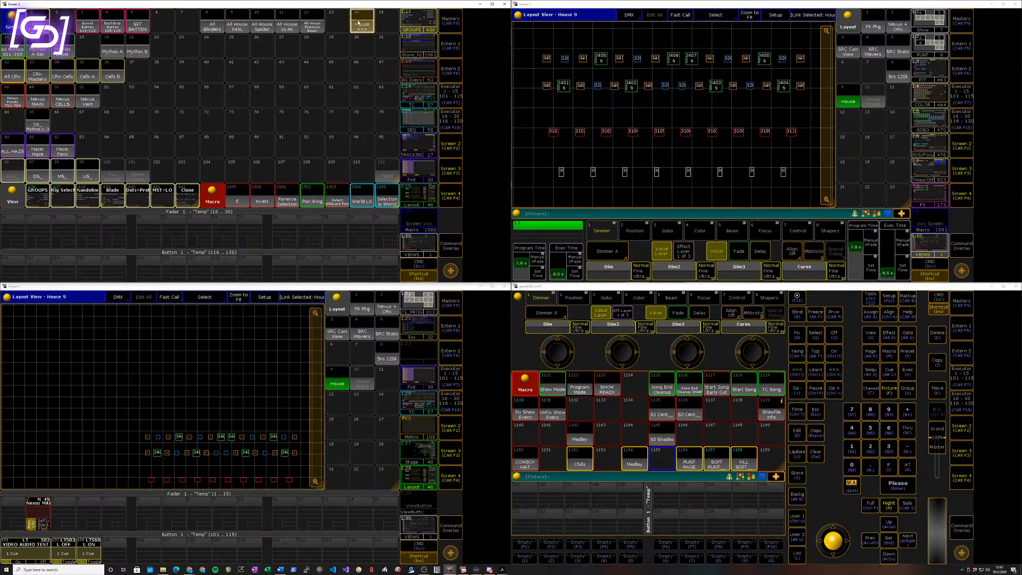
pyautogui.click(240, 196)
pyautogui.click(312, 24)
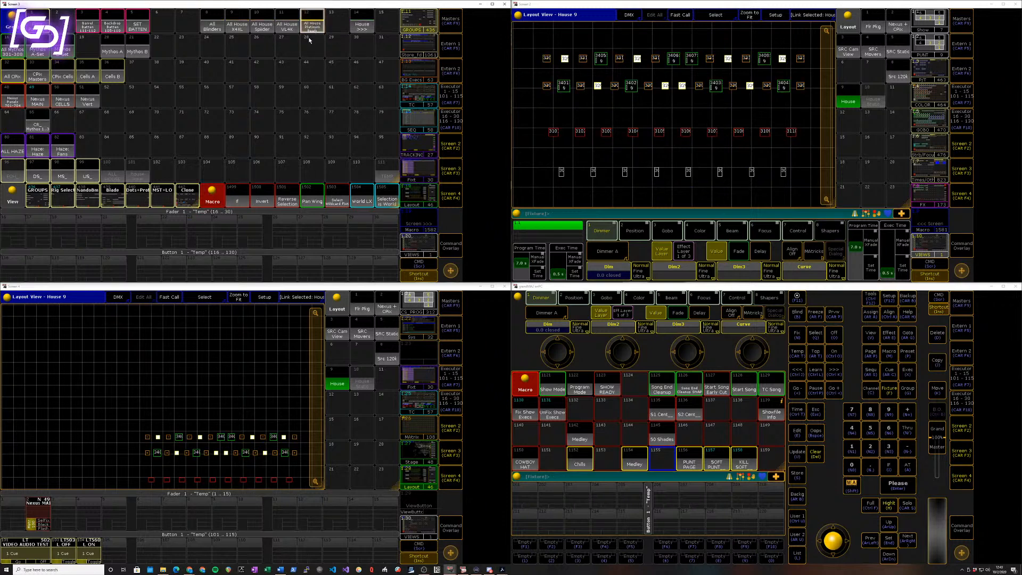
# - Step through the selected Platinum Beam fixtures one by one to check their order, and return to the full selection
pyautogui.press('Right')
pyautogui.press('Right')
pyautogui.press('Right')
pyautogui.press('Right')
pyautogui.press('Right')
pyautogui.press('Right')
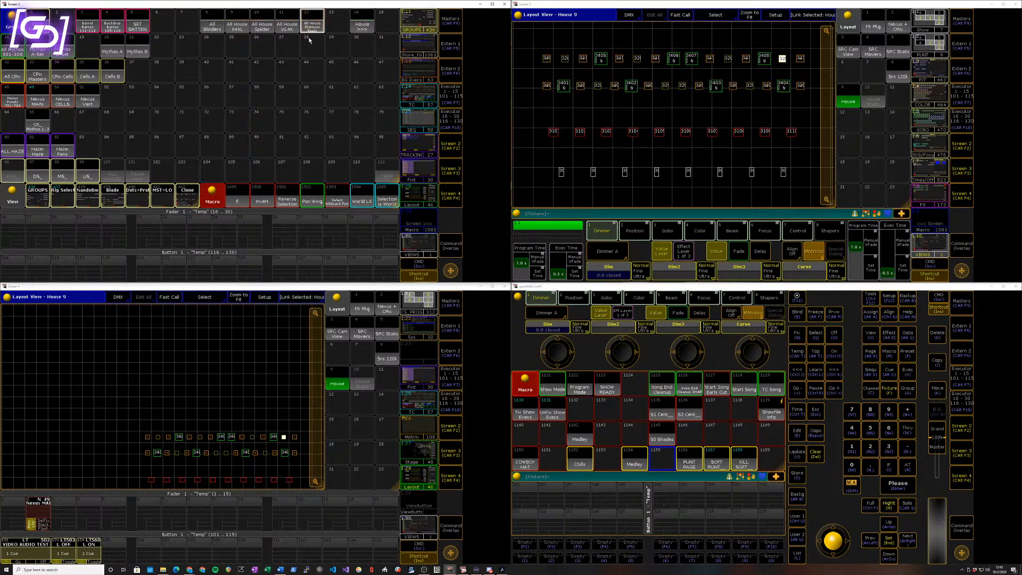
pyautogui.press('Right')
pyautogui.press('End')
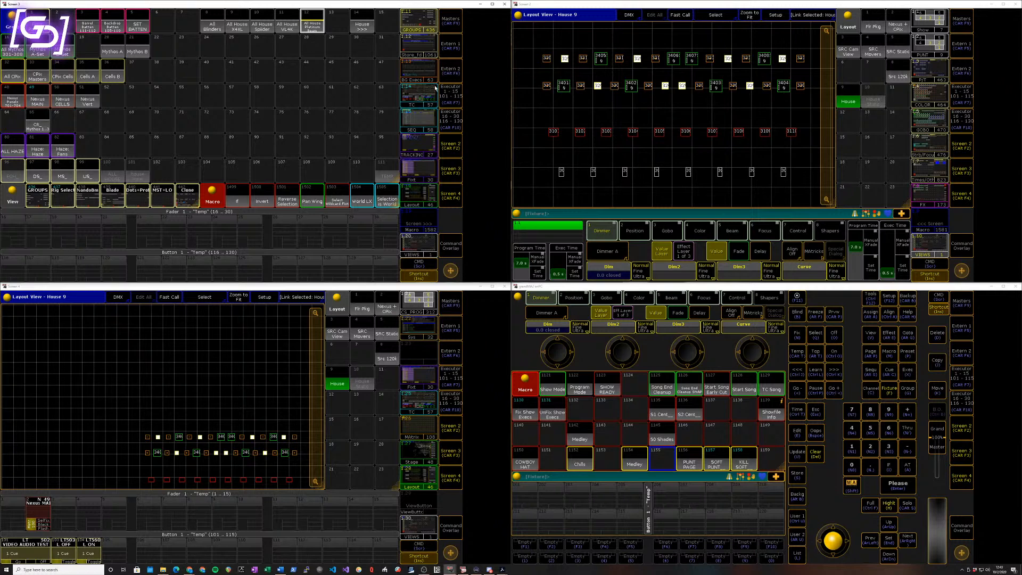
# - Store the selected Platinum Beam fixtures as group 1203 in the Clone view, label it "Beam (8)" and clear the selection
pyautogui.click(191, 199)
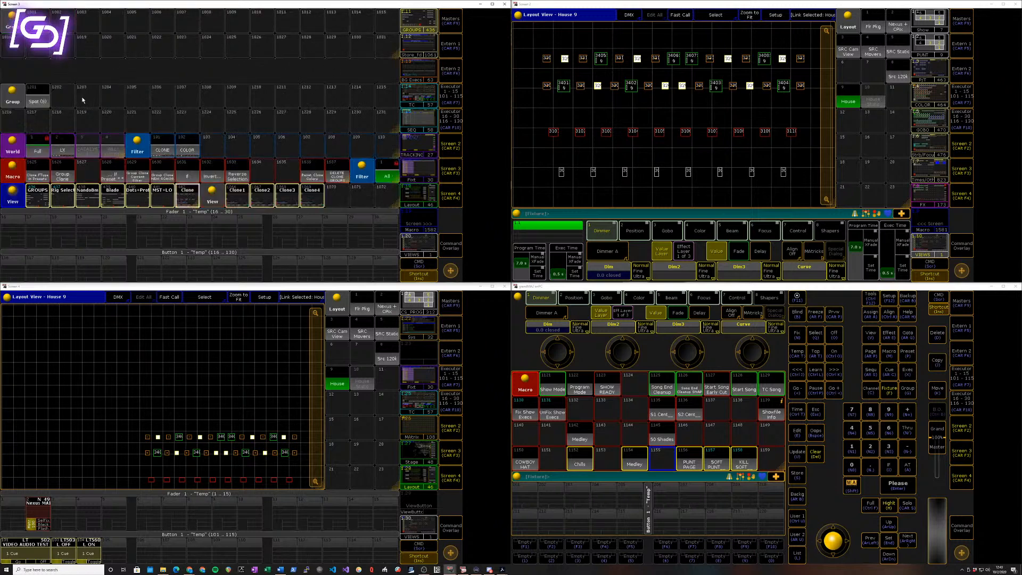
pyautogui.press('s')
pyautogui.click(85, 100)
pyautogui.hotkey('alt', 'a')
pyautogui.hotkey('alt', 'a')
pyautogui.click(95, 100)
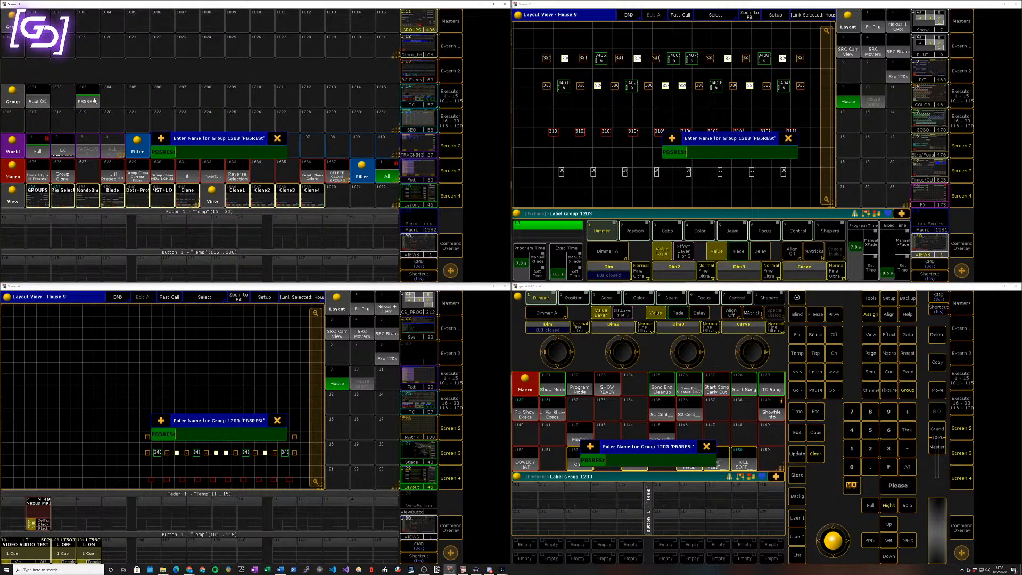
pyautogui.write('Beam (')
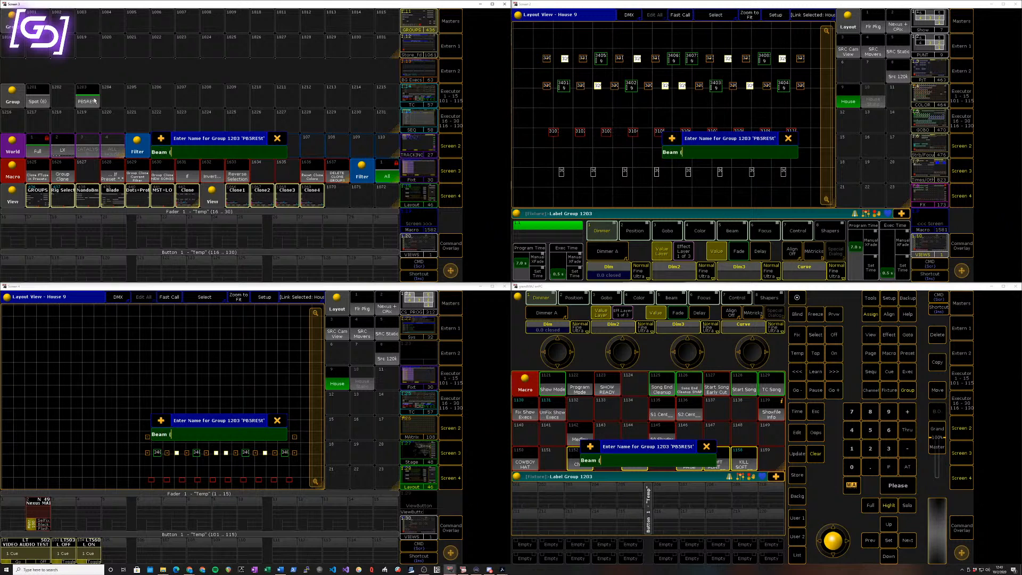
pyautogui.write('8)')
pyautogui.press('Return')
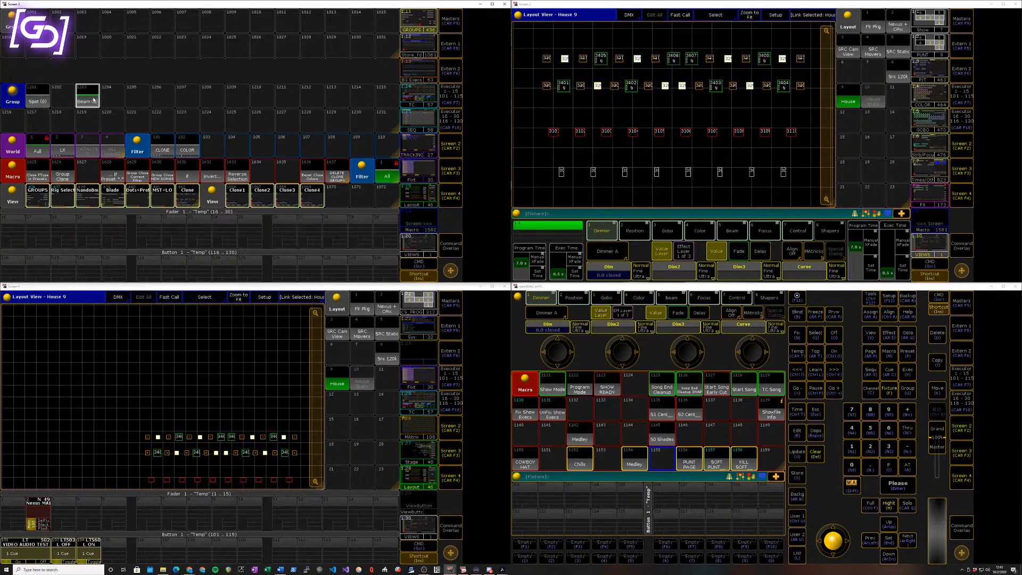
pyautogui.press('Delete')
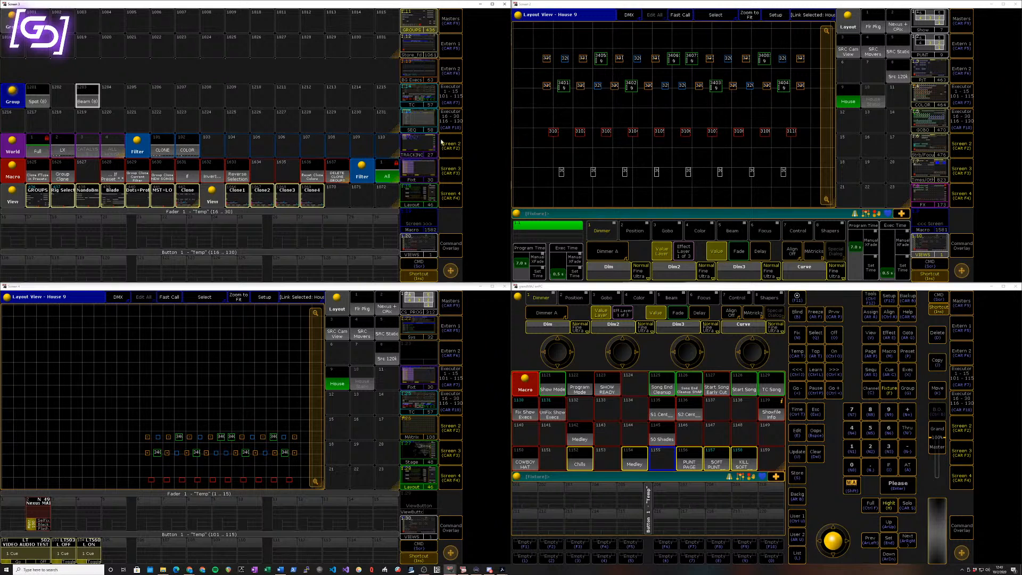
# - Store the lowest fixture row of the House layout as group 1205, label it "Mole (8)" and clear the selection
pyautogui.moveTo(538, 158); pyautogui.dragTo(629, 207)
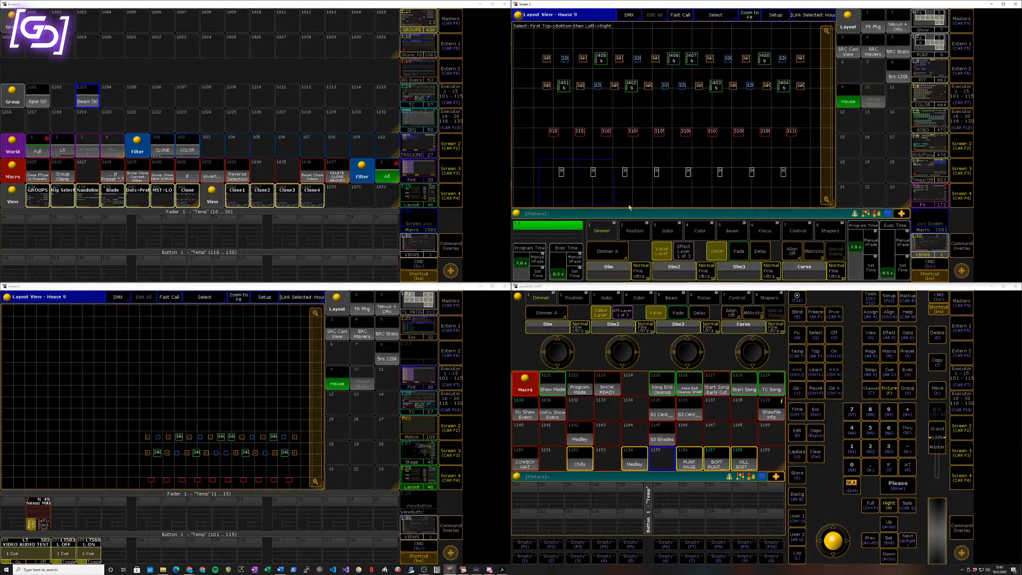
pyautogui.moveTo(790, 206); pyautogui.dragTo(797, 205)
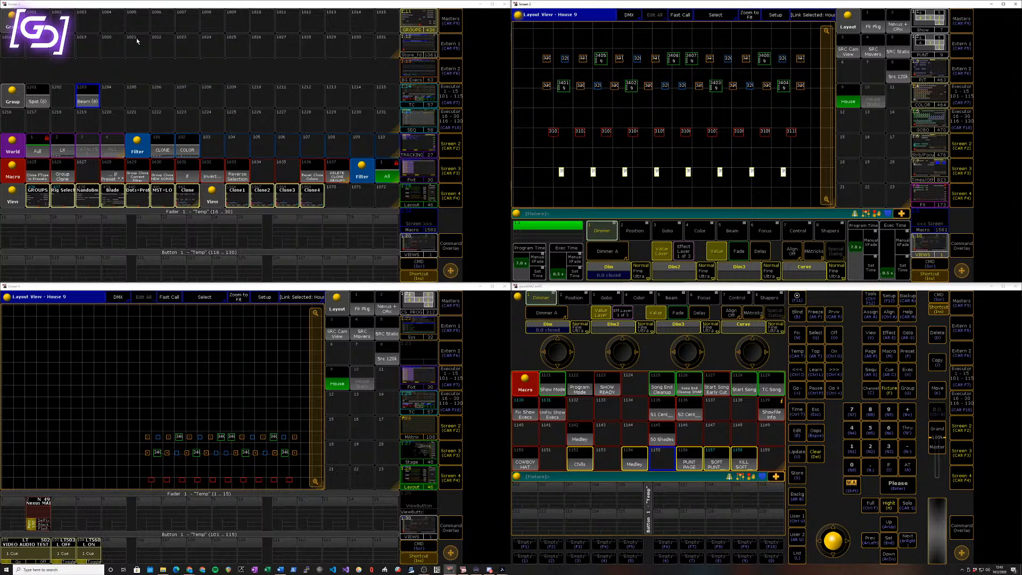
pyautogui.press('s')
pyautogui.click(139, 95)
pyautogui.write('M')
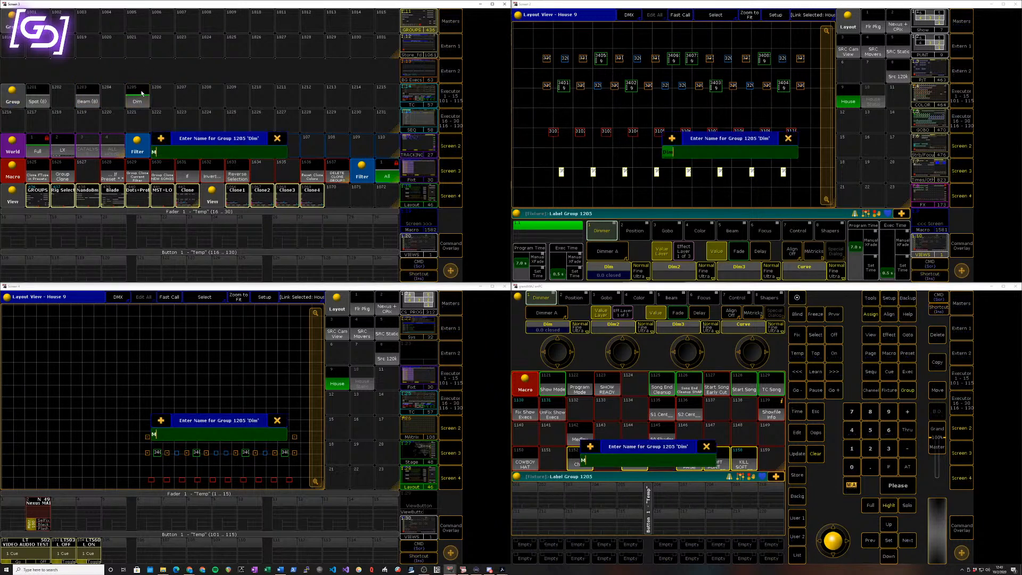
pyautogui.write('ole (8')
pyautogui.press('Return')
pyautogui.press('Delete')
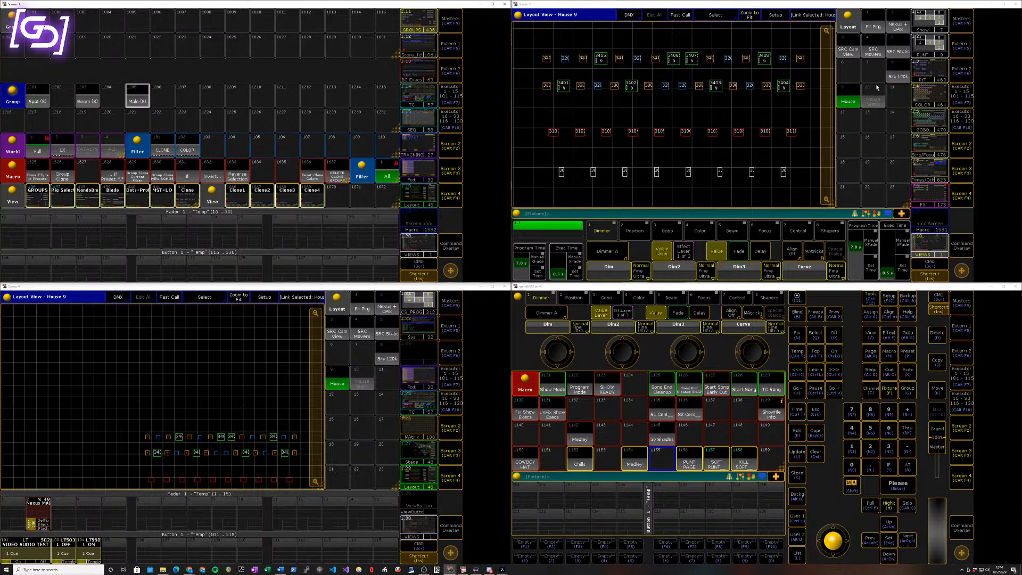
# - Store the cells of the four center blinders in the SRC Static layout as group 1005, leaving its name unedited
pyautogui.click(851, 52)
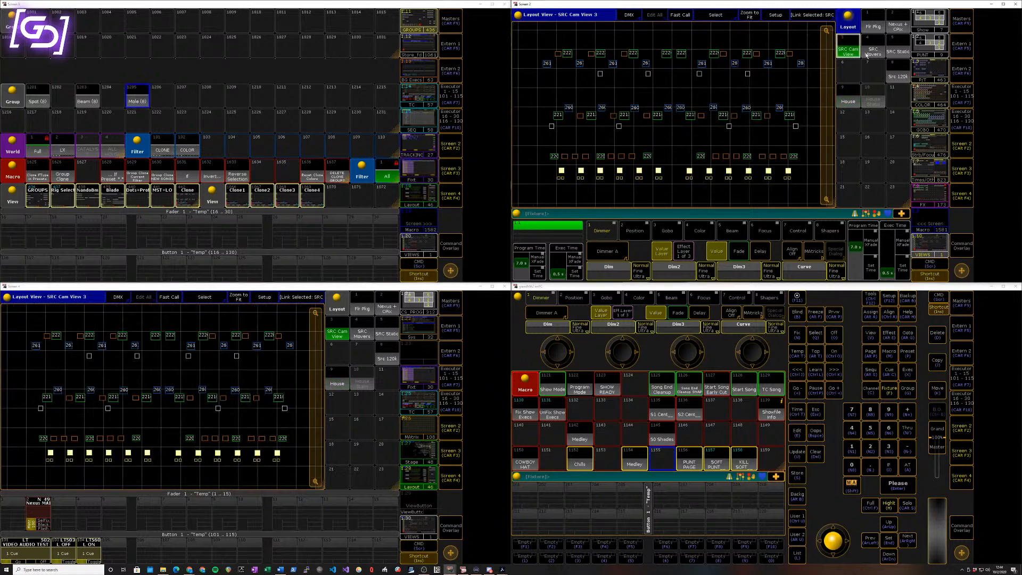
pyautogui.click(867, 55)
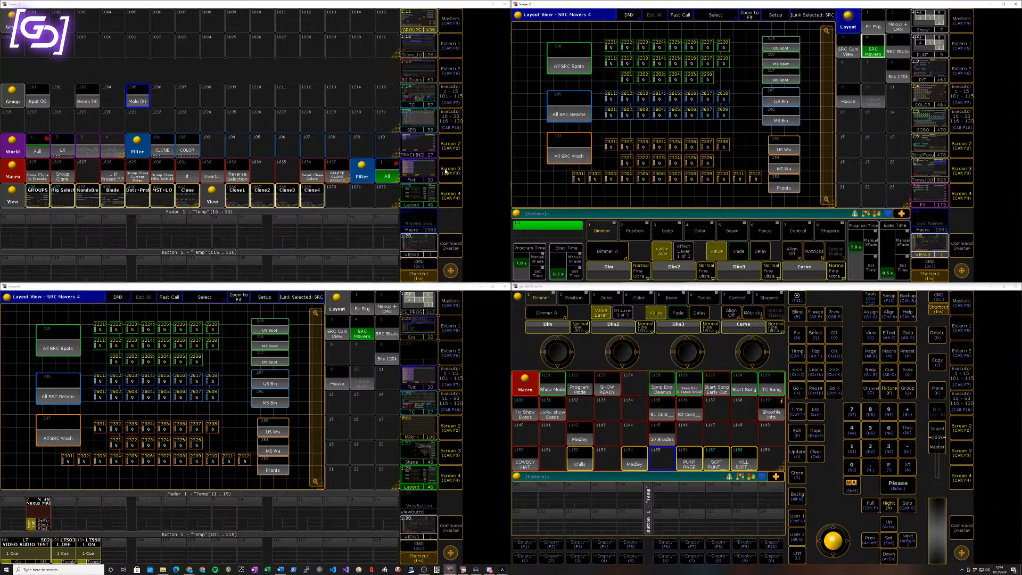
pyautogui.click(888, 55)
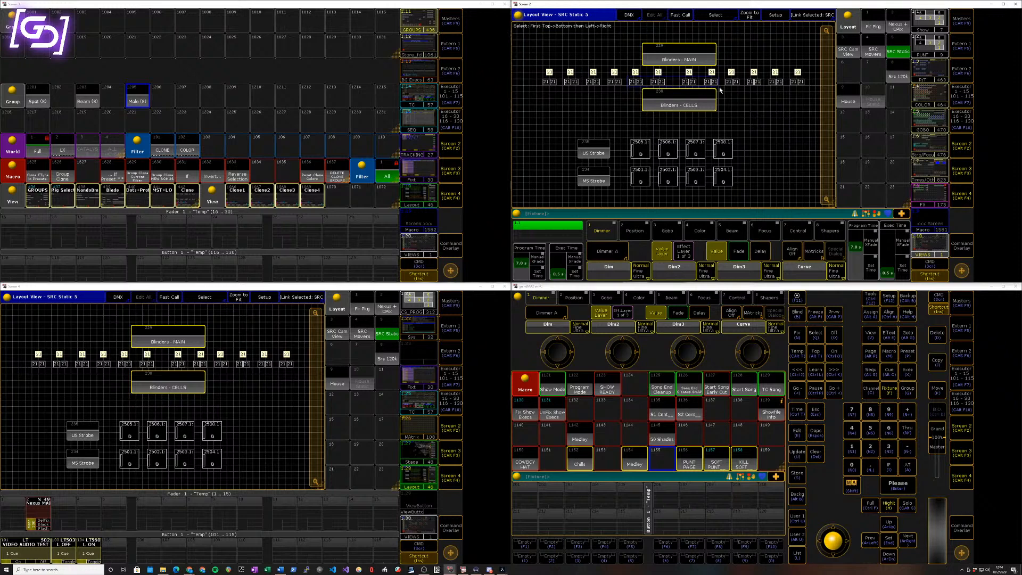
pyautogui.moveTo(719, 91); pyautogui.dragTo(722, 91)
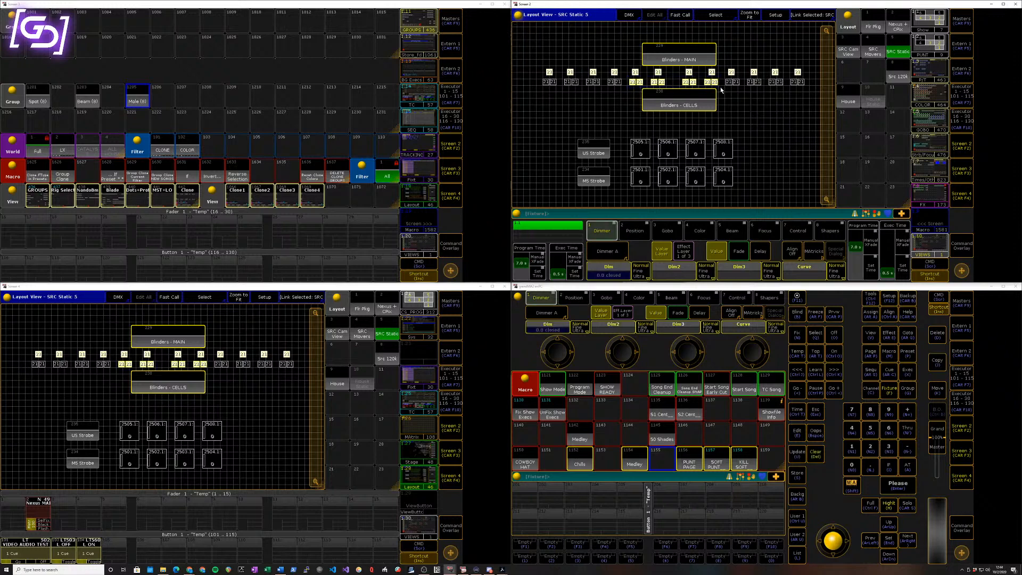
pyautogui.click(141, 24)
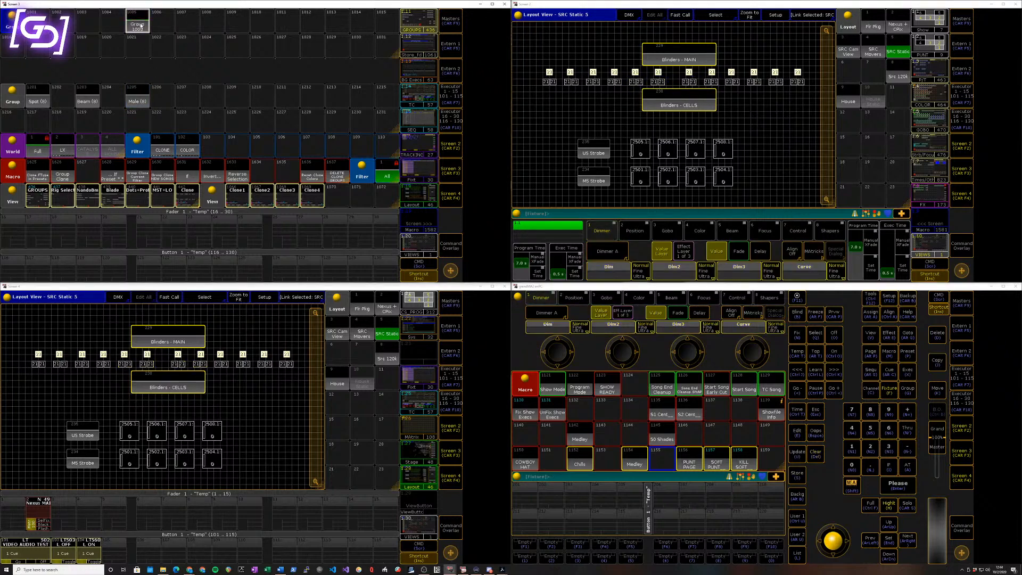
pyautogui.hotkey('alt', 'a')
pyautogui.hotkey('alt', 'a')
pyautogui.click(141, 26)
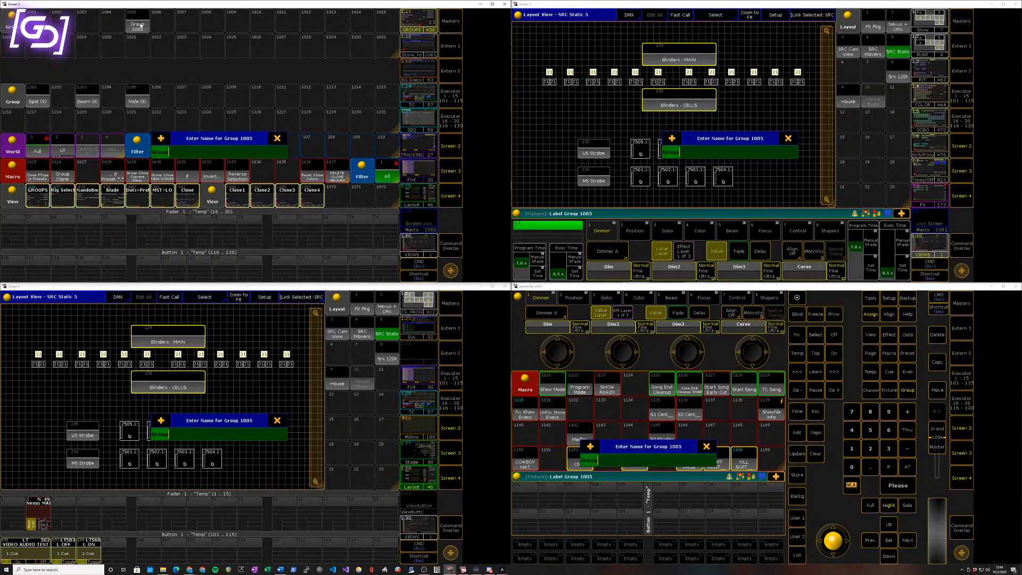
pyautogui.press('Escape')
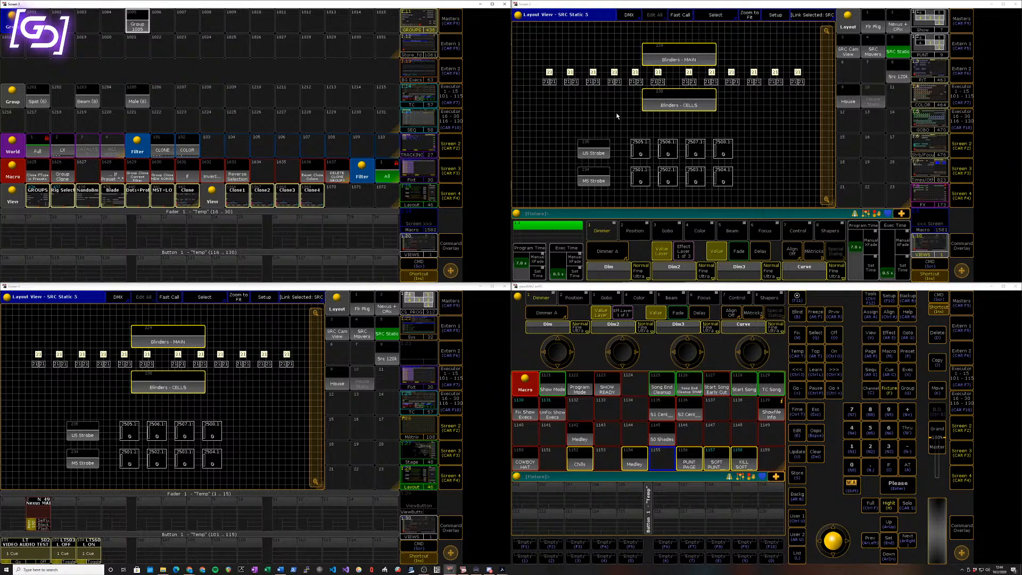
# - Try alternative selections of individual blinder cells and the center cells in the SRC Static layout, clearing the selection after each
pyautogui.click(545, 83)
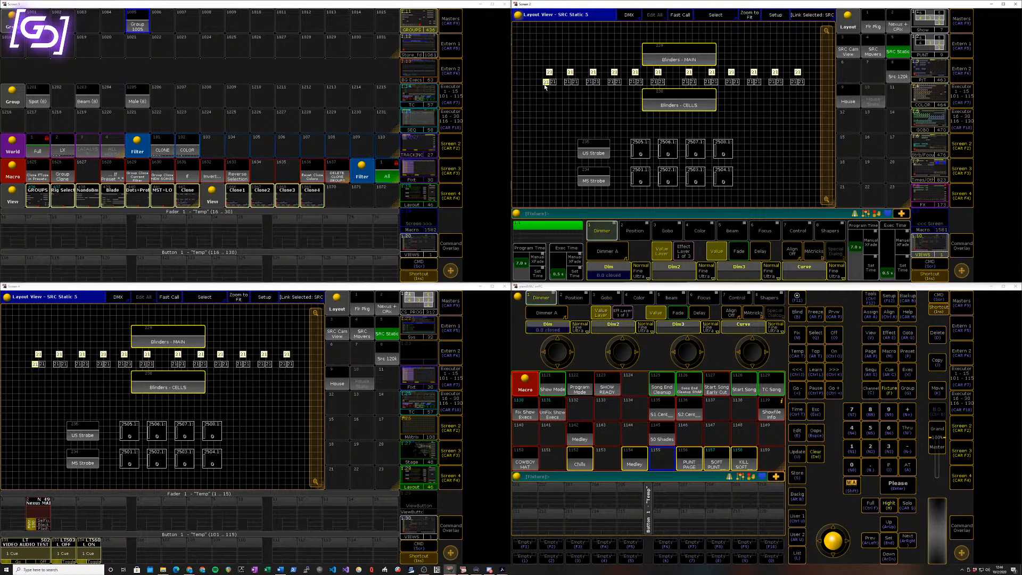
pyautogui.click(575, 83)
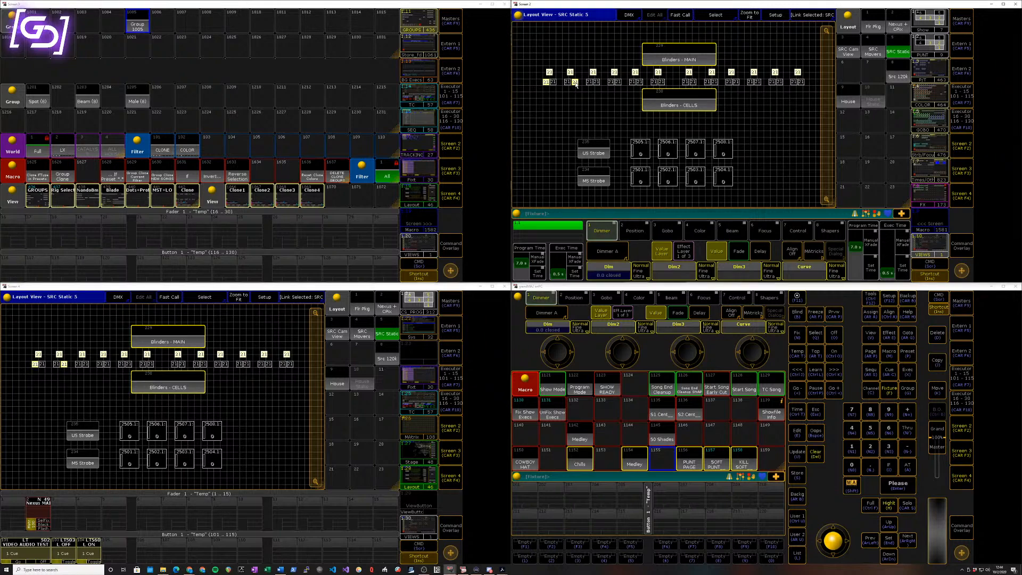
pyautogui.click(610, 83)
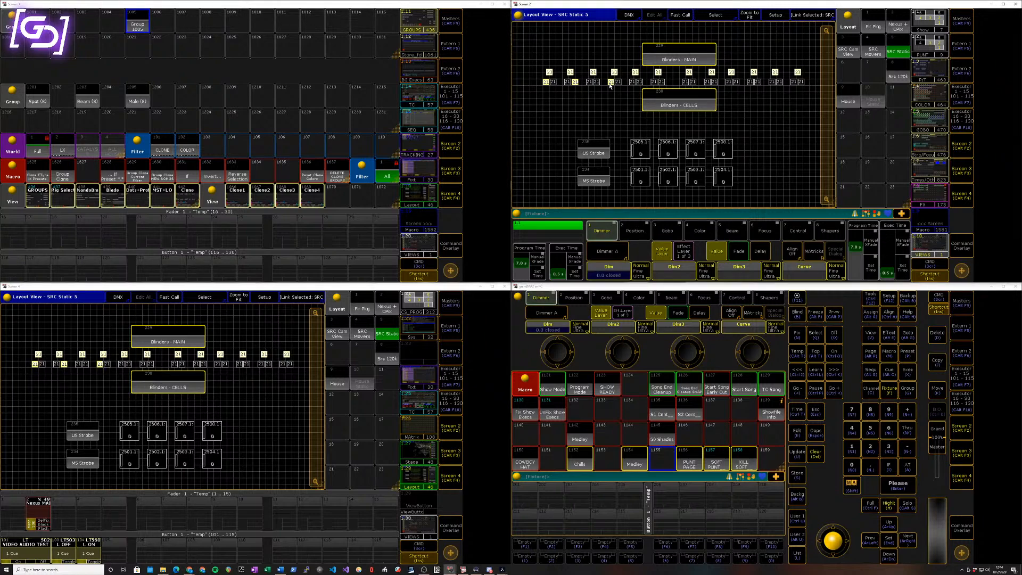
pyautogui.click(639, 84)
pyautogui.press('Delete')
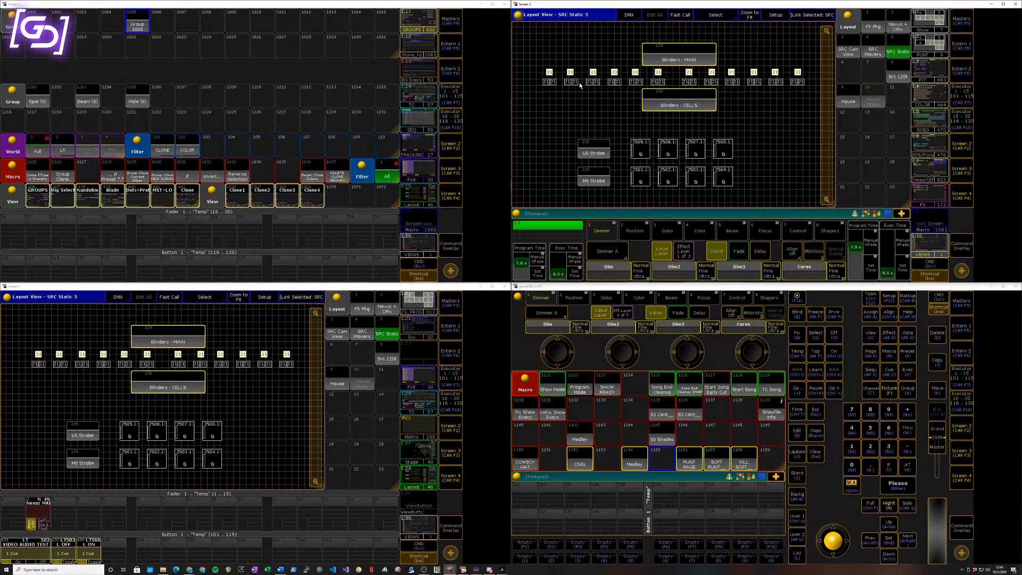
pyautogui.click(545, 82)
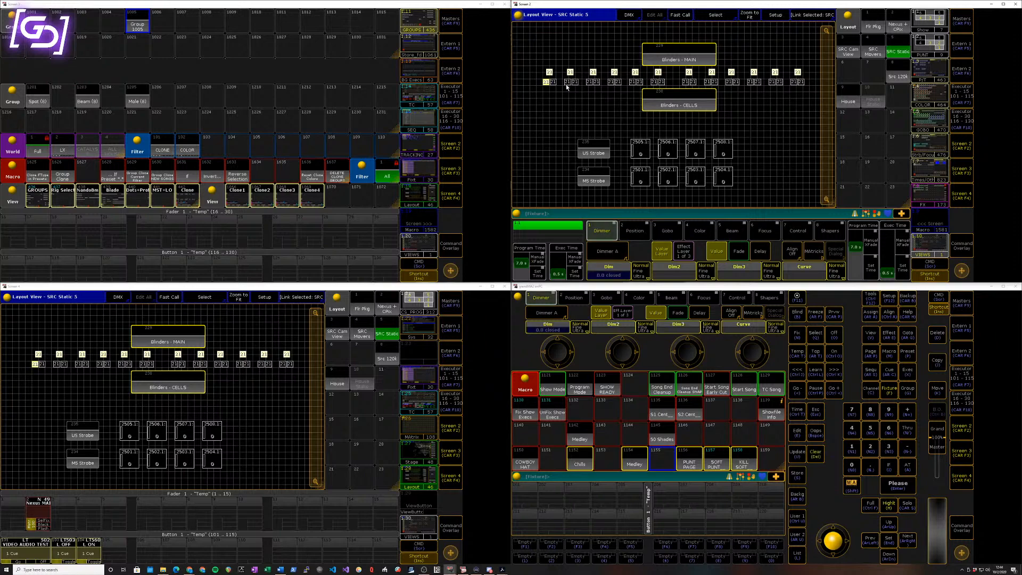
pyautogui.click(567, 83)
pyautogui.click(590, 82)
pyautogui.click(610, 82)
pyautogui.press('Delete')
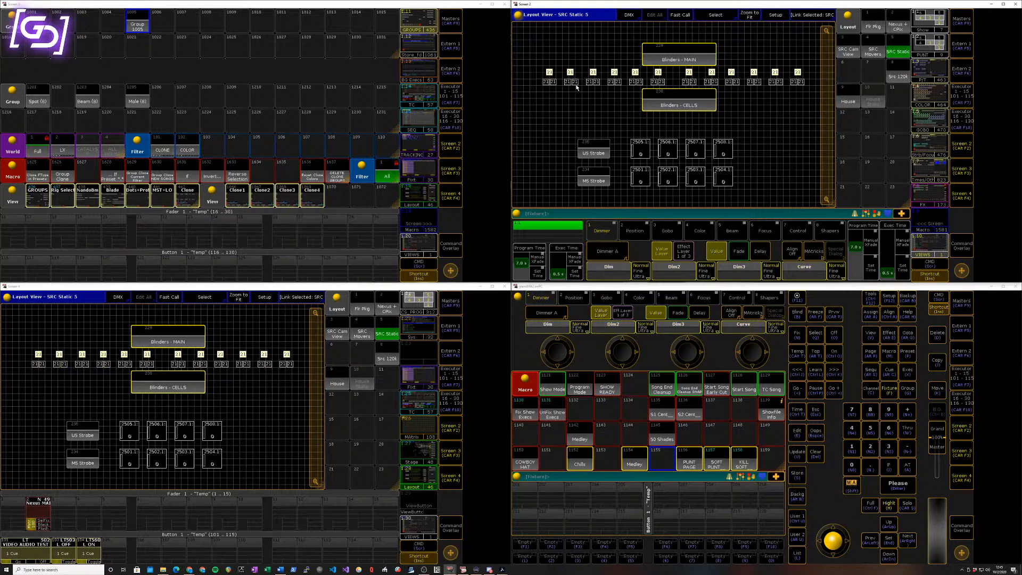
pyautogui.moveTo(625, 84); pyautogui.dragTo(722, 91)
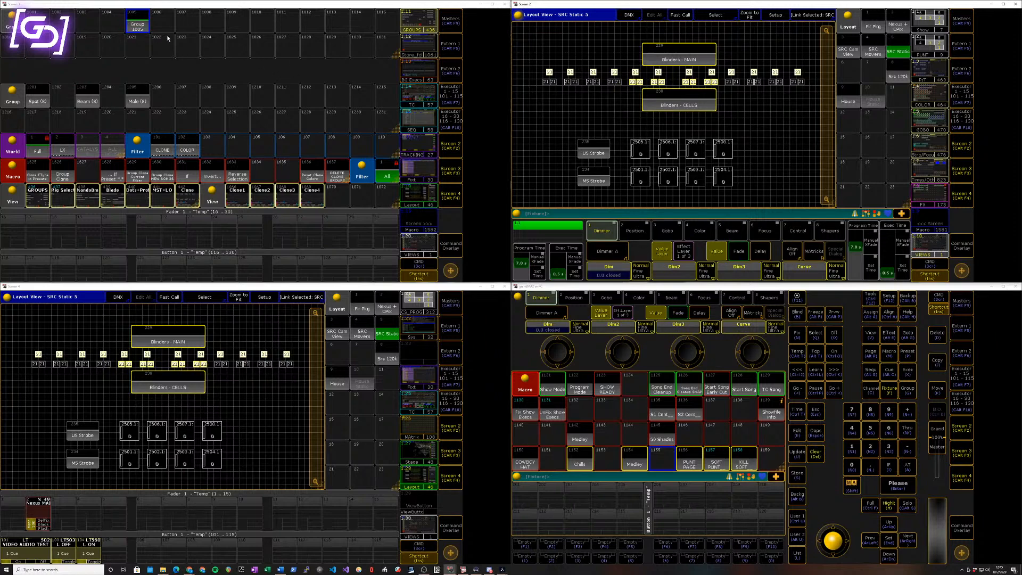
pyautogui.press('Delete')
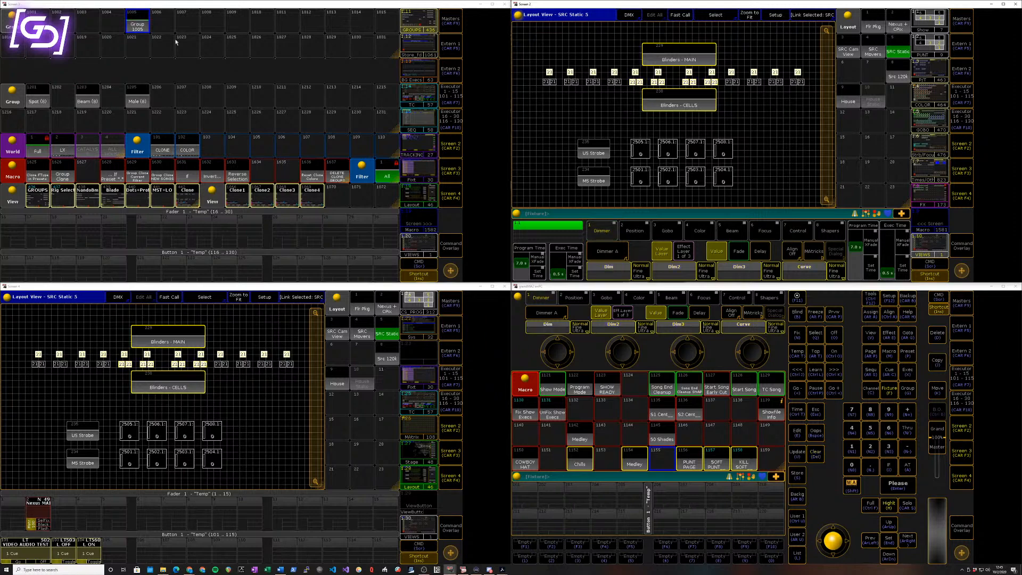
# - Store the US Bm fixtures of the SRC Movers layout as group 1003 and clear the selection
pyautogui.click(873, 51)
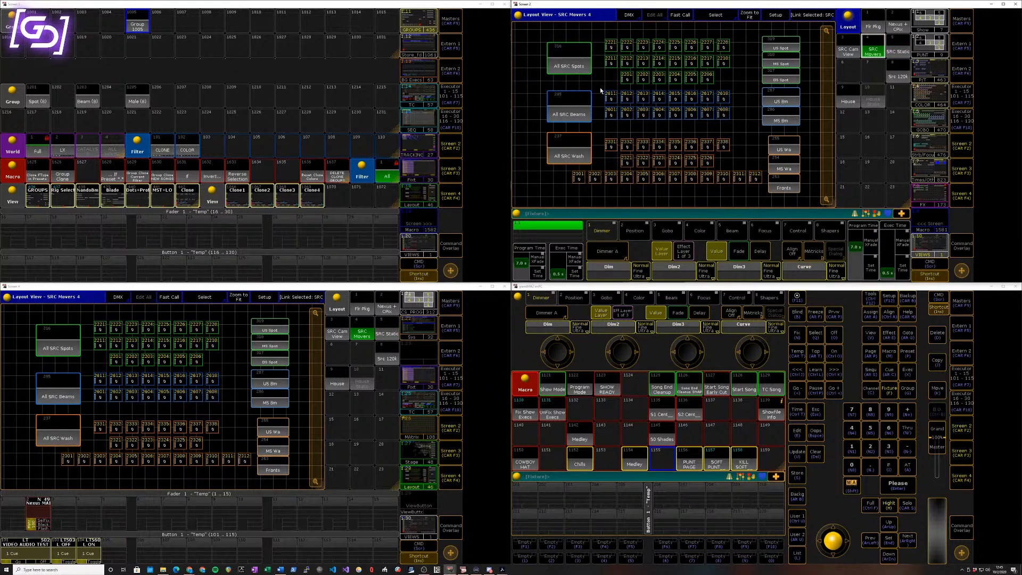
pyautogui.click(786, 97)
pyautogui.press('s')
pyautogui.click(91, 25)
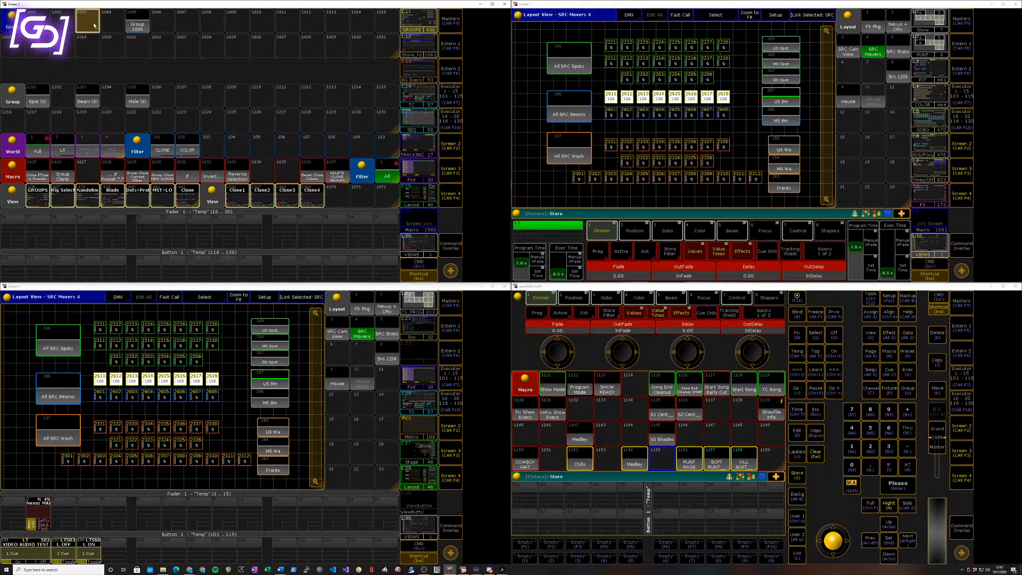
pyautogui.press('Delete')
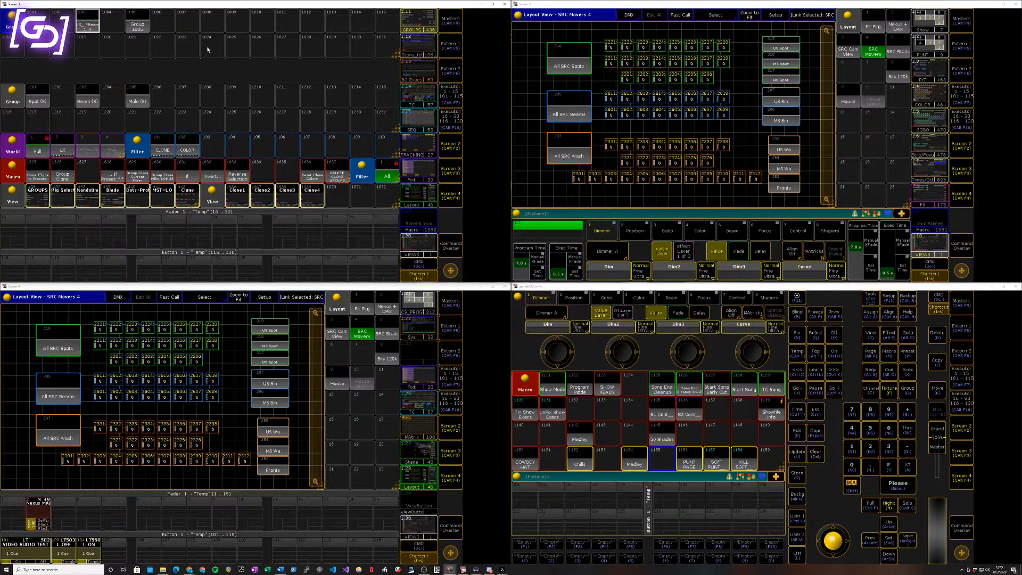
# - Label group 1005 as "Mole (8)"
pyautogui.click(140, 29)
pyautogui.write('M')
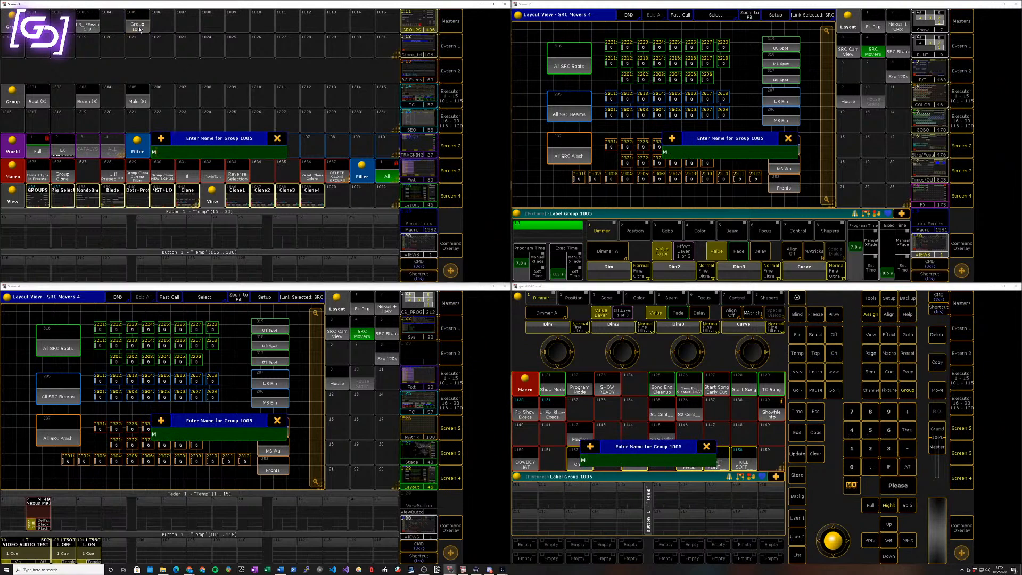
pyautogui.write('ole (8')
pyautogui.press('Return')
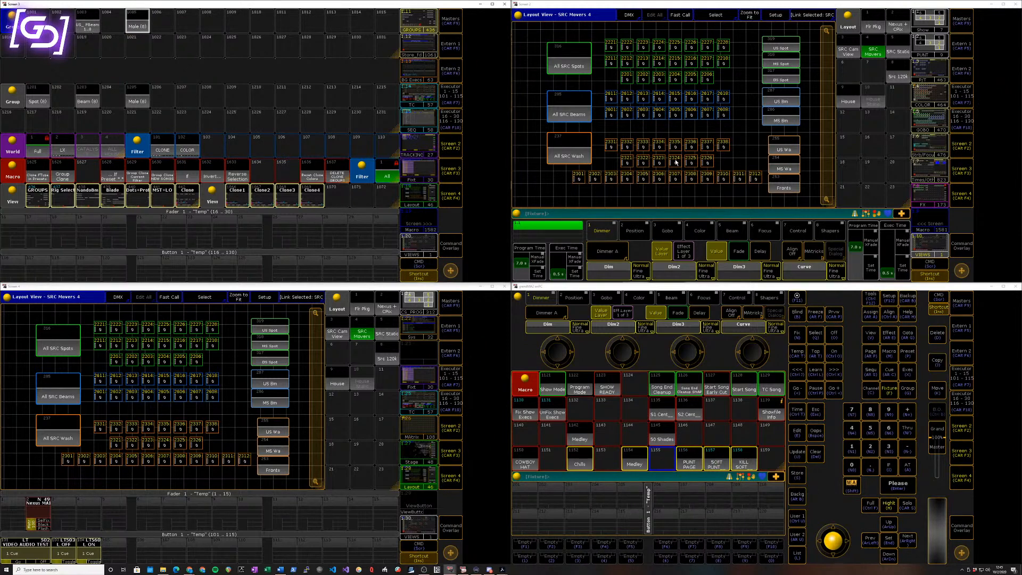
# - Store the US Spot fixtures of the SRC Movers layout as group 1001, and review the paired clone groups in an enlarged window
pyautogui.click(779, 48)
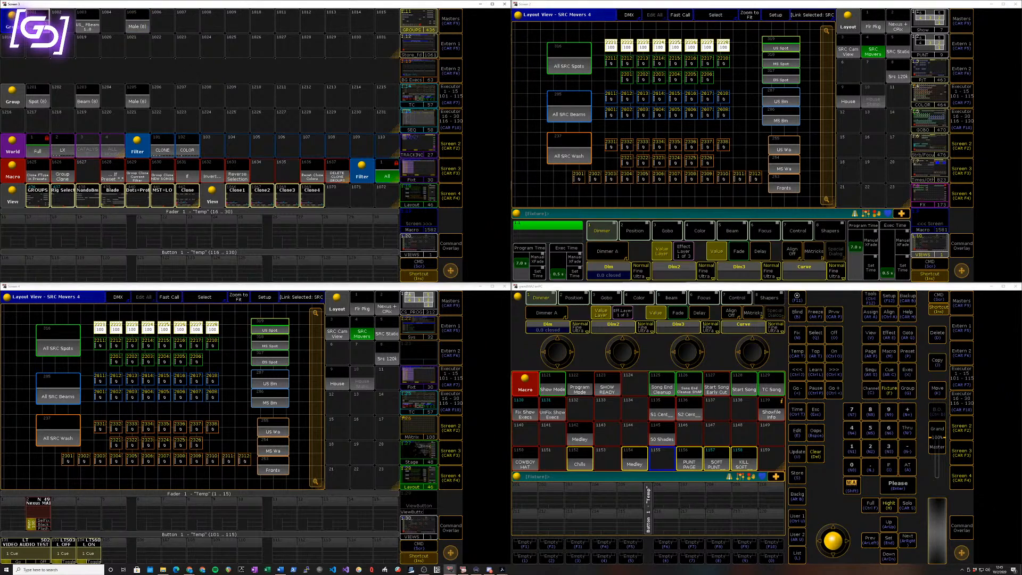
pyautogui.press('Delete')
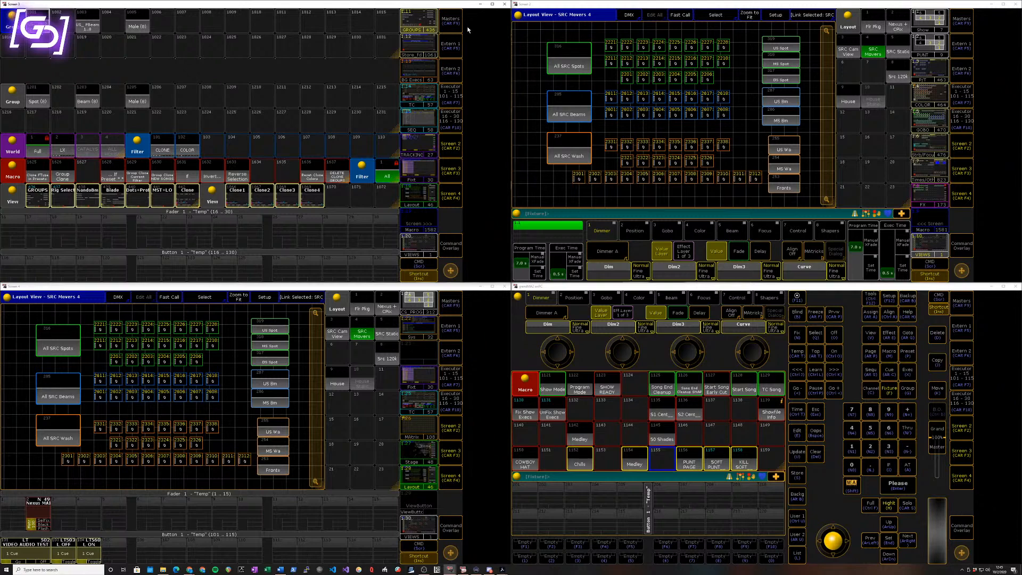
pyautogui.click(492, 4)
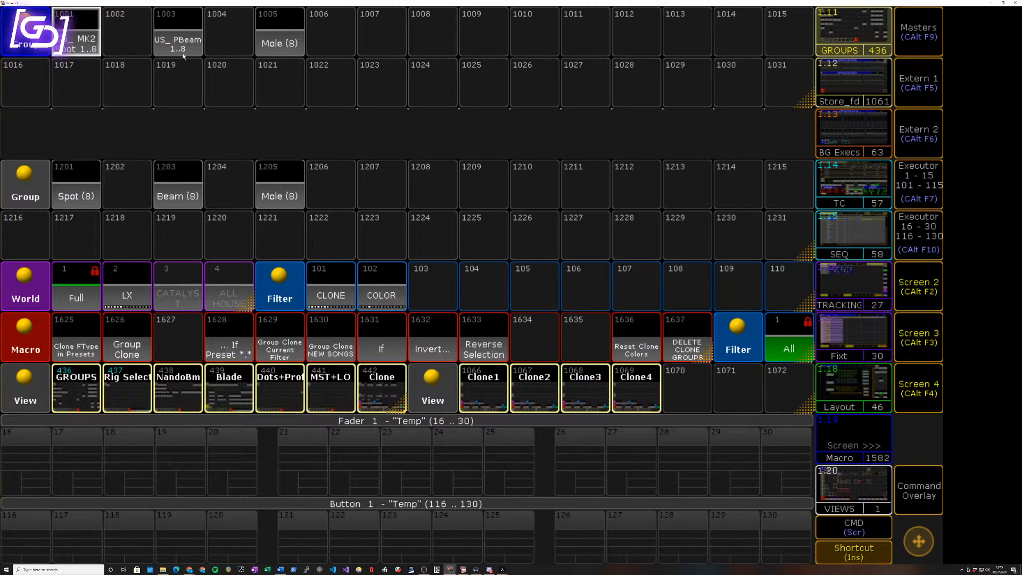
pyautogui.doubleClick(162, 4)
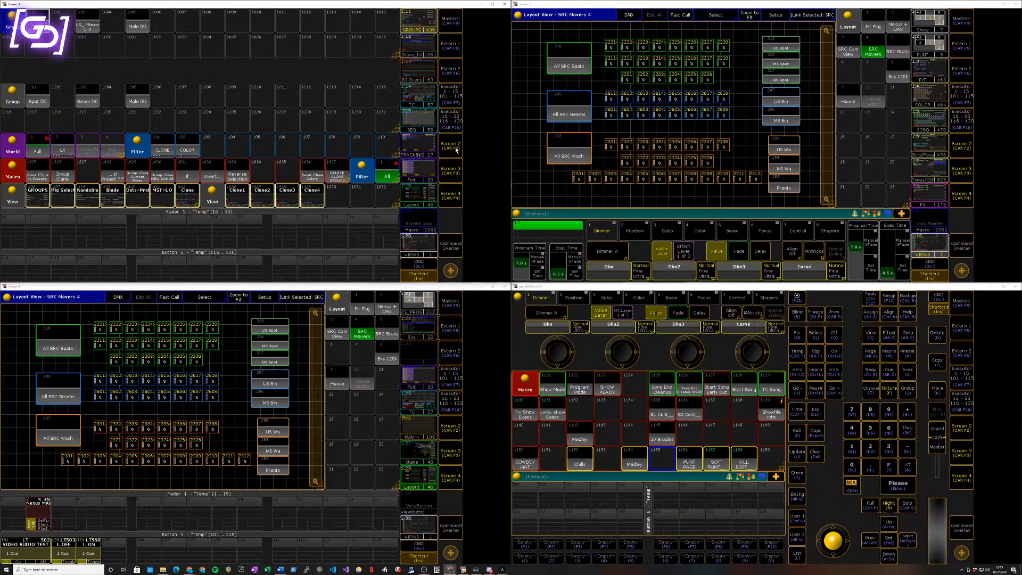
# - Select the red row of fixtures 3101 to 3110 in the House layout, check their order one by one, and restore the full selection
pyautogui.click(851, 96)
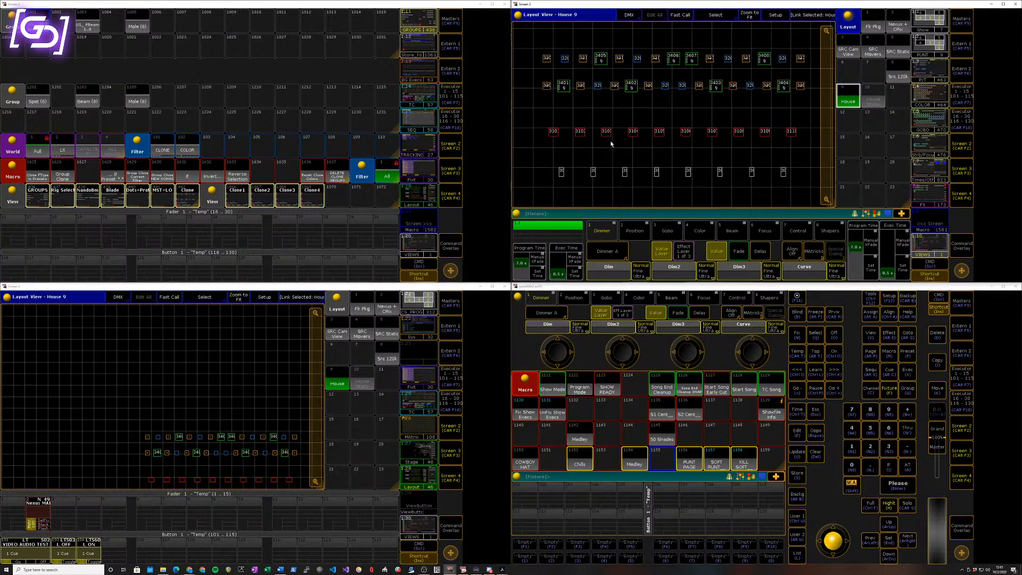
pyautogui.moveTo(526, 110); pyautogui.dragTo(536, 152)
pyautogui.moveTo(788, 135); pyautogui.dragTo(790, 136)
pyautogui.press('Right')
pyautogui.press('Right')
pyautogui.press('Right')
pyautogui.press('Right')
pyautogui.press('Right')
pyautogui.press('Right')
pyautogui.press('Right')
pyautogui.press('Right')
pyautogui.press('Right')
pyautogui.press('Right')
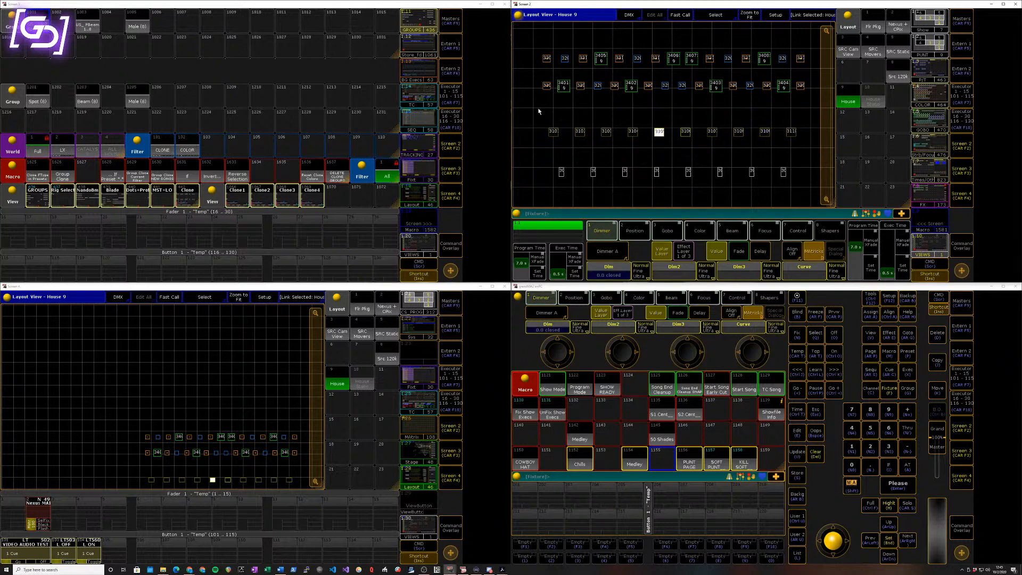
pyautogui.press('End')
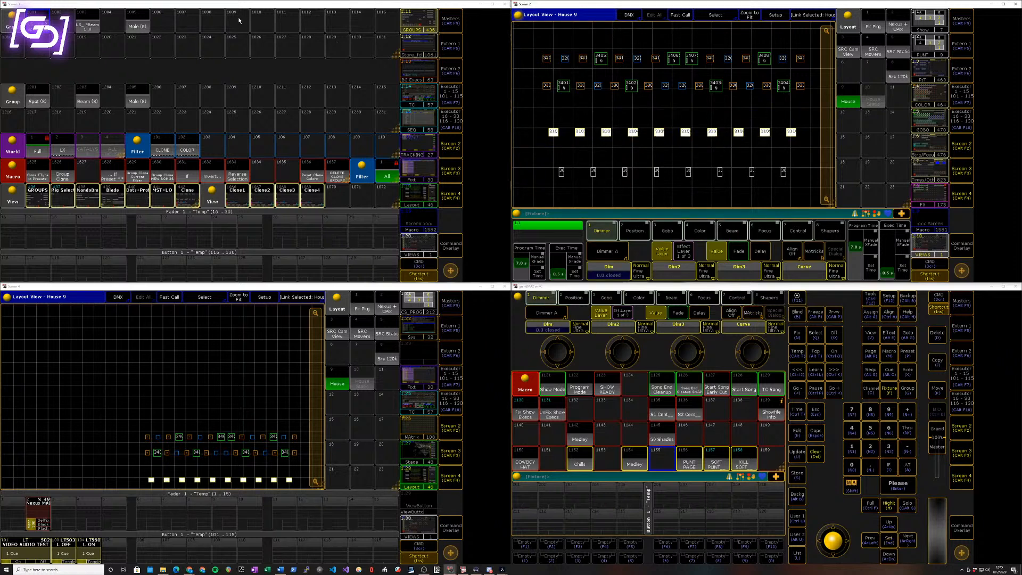
# - Store the selection as group 1007, label it "DS Wash (10)", and move it to group 1207 as a destination
pyautogui.click(191, 22)
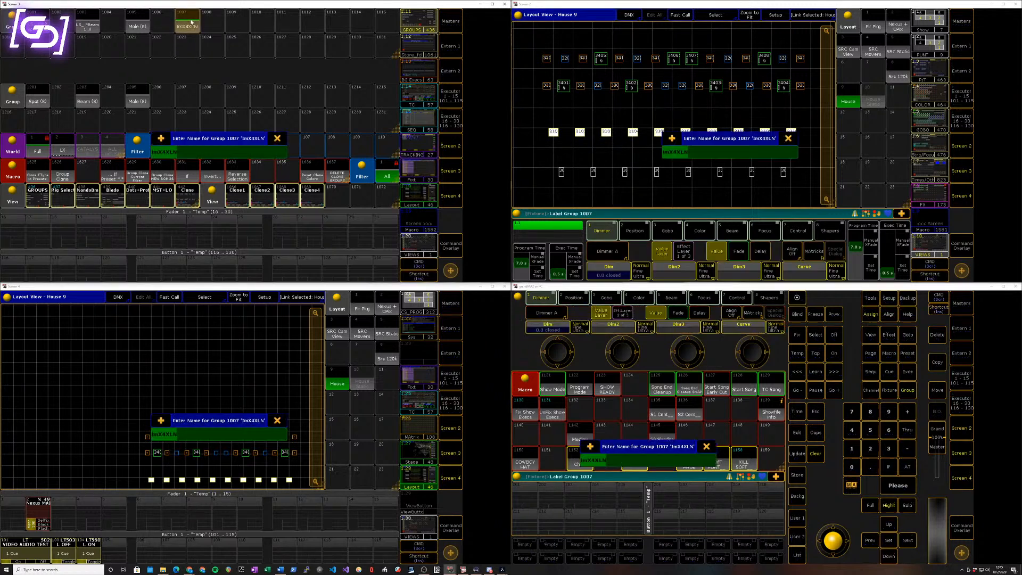
pyautogui.write('DS Wash')
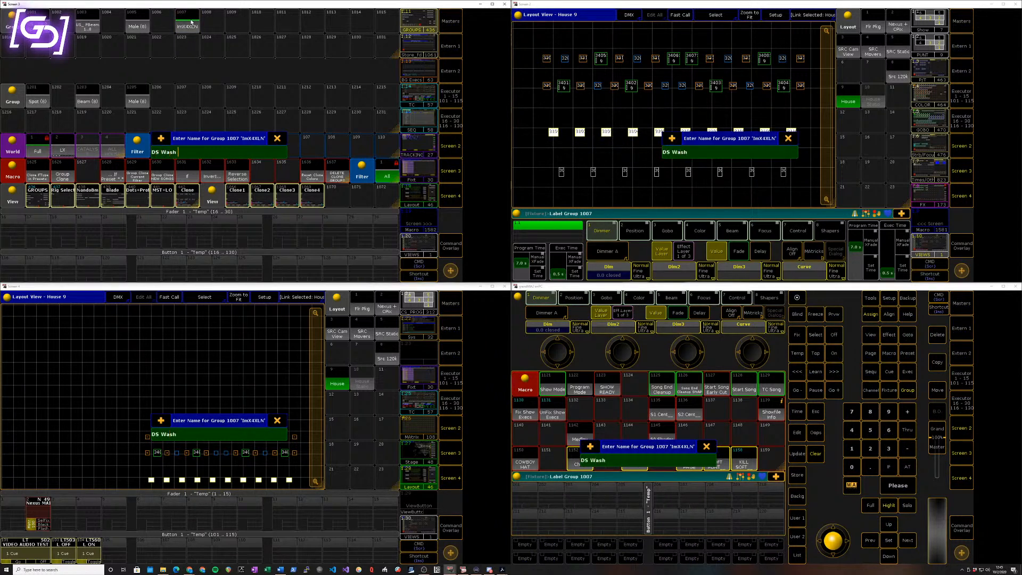
pyautogui.write(' (10)')
pyautogui.press('Return')
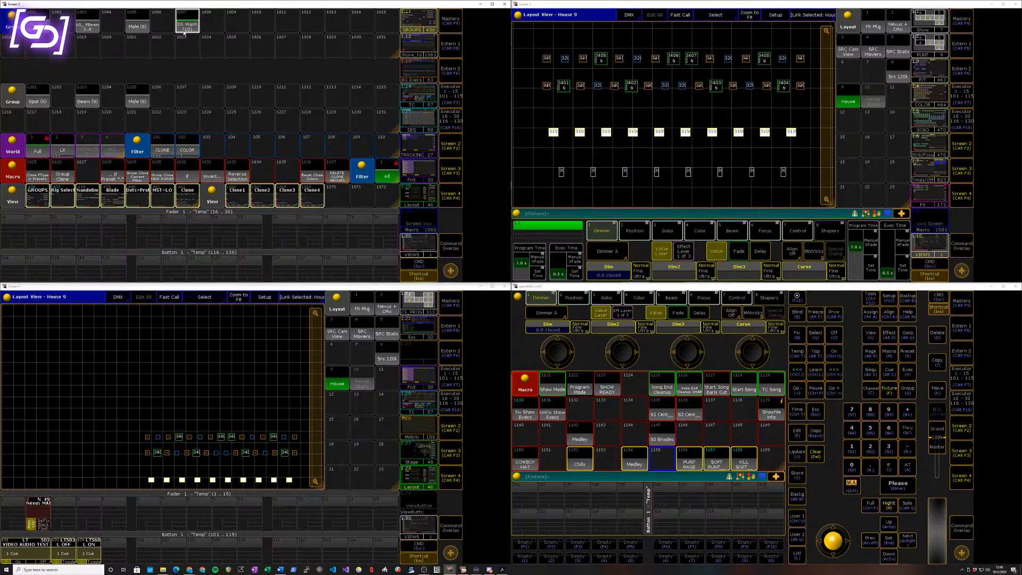
pyautogui.moveTo(191, 22); pyautogui.dragTo(188, 93)
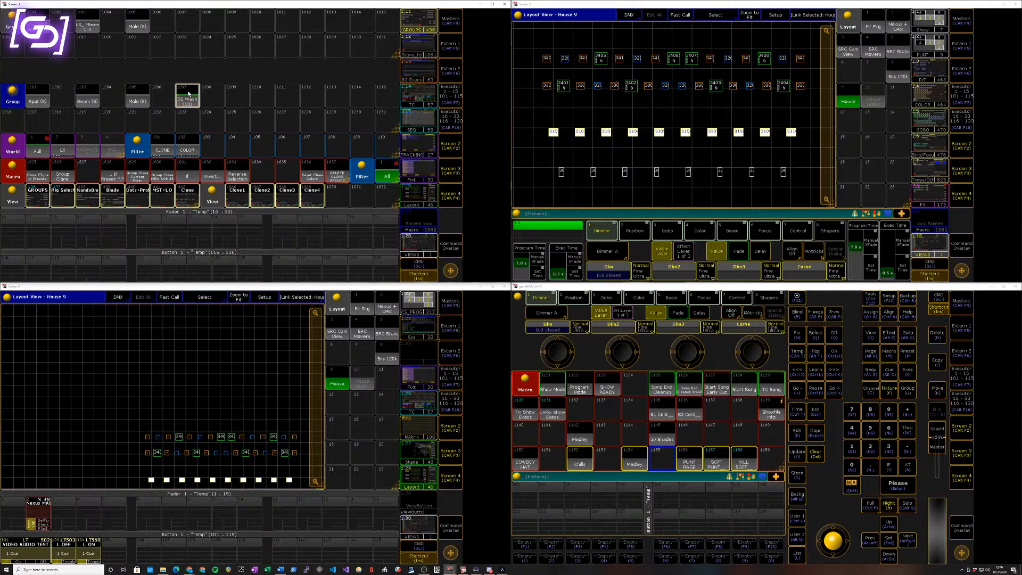
# - Select fixtures 2302 to 2311 in the front wash row of the SRC Movers layout, leaving out the outermost fixture at each end
pyautogui.click(872, 40)
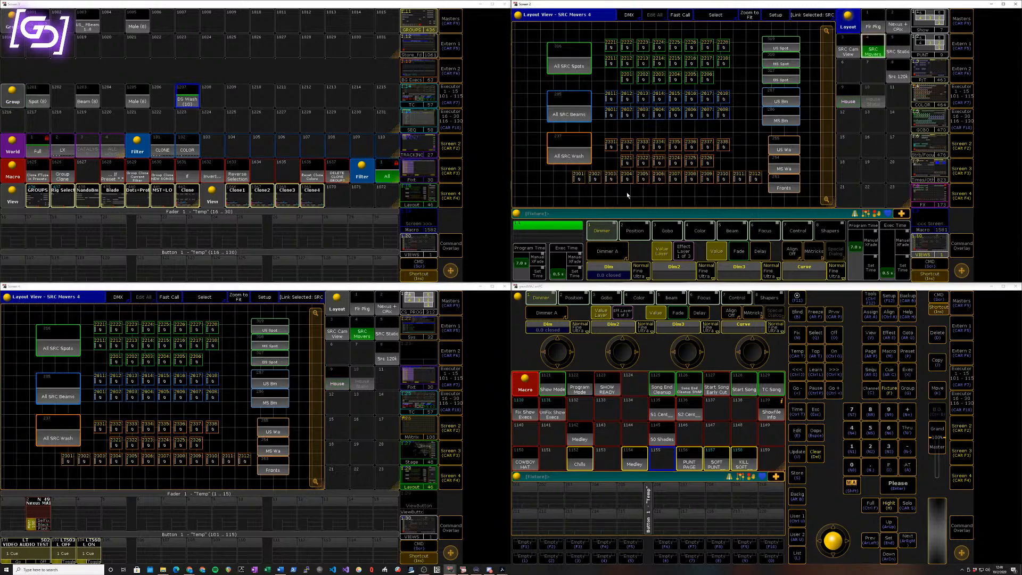
pyautogui.moveTo(586, 167); pyautogui.dragTo(589, 187)
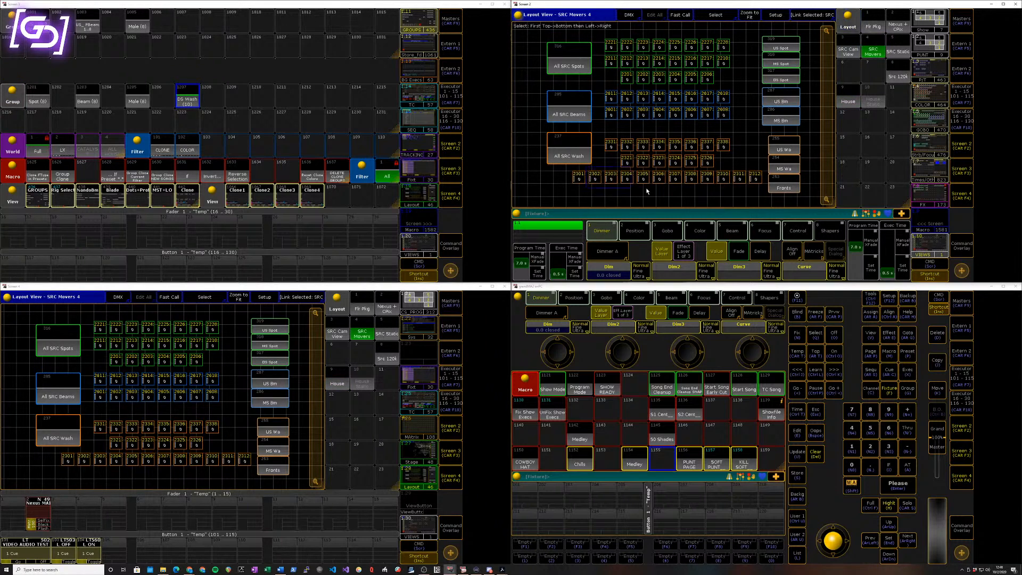
pyautogui.moveTo(752, 196); pyautogui.dragTo(746, 196)
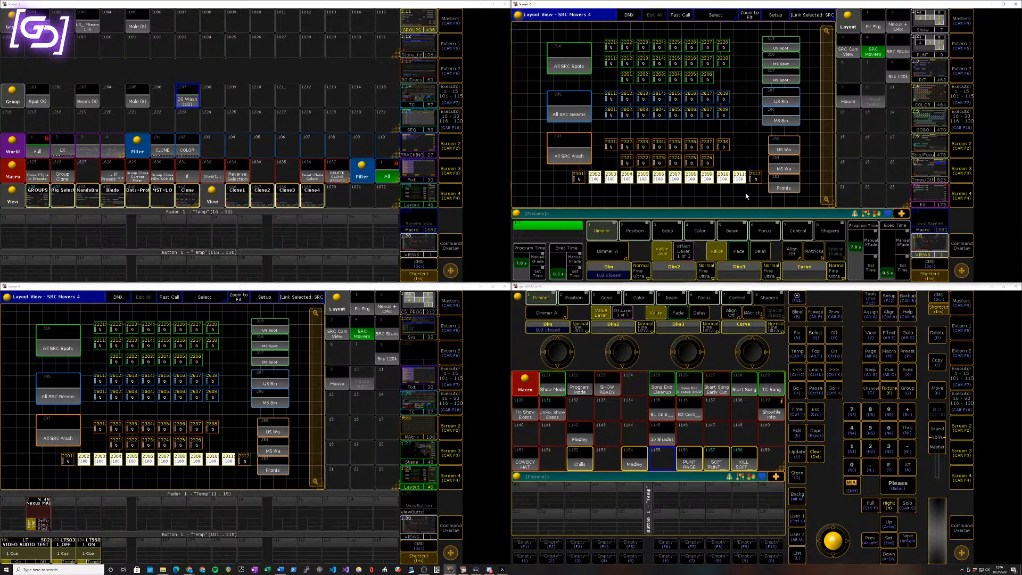
# - Look through the user pages, the setup and backup windows and the user profiles, and return to the layout
pyautogui.click(797, 536)
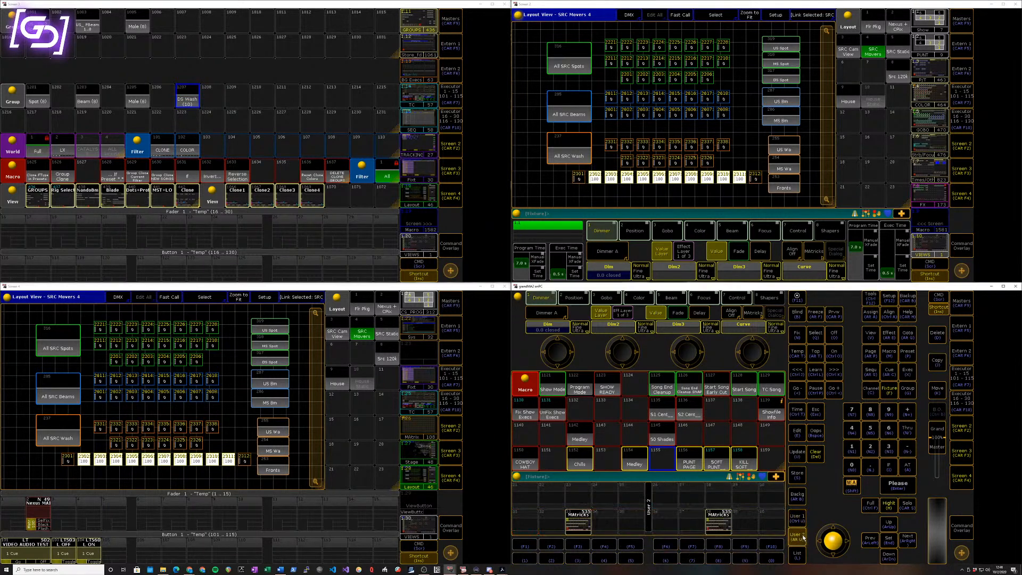
pyautogui.click(797, 517)
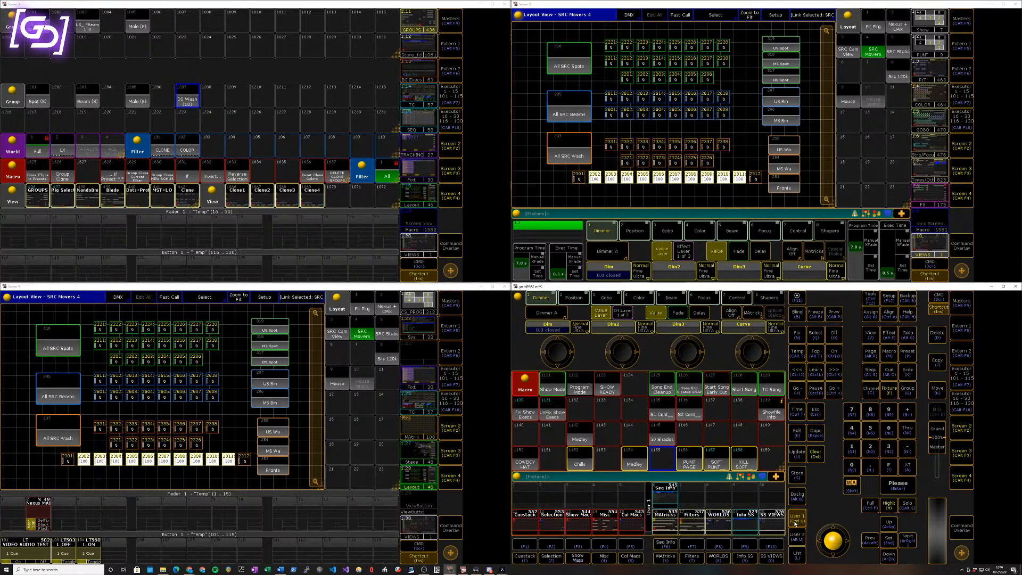
pyautogui.click(890, 299)
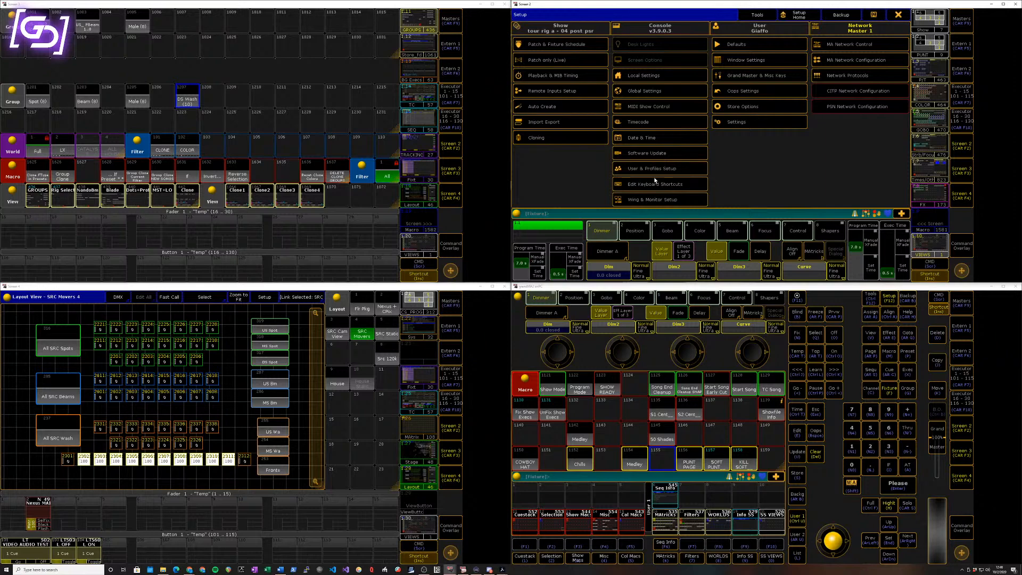
pyautogui.click(899, 14)
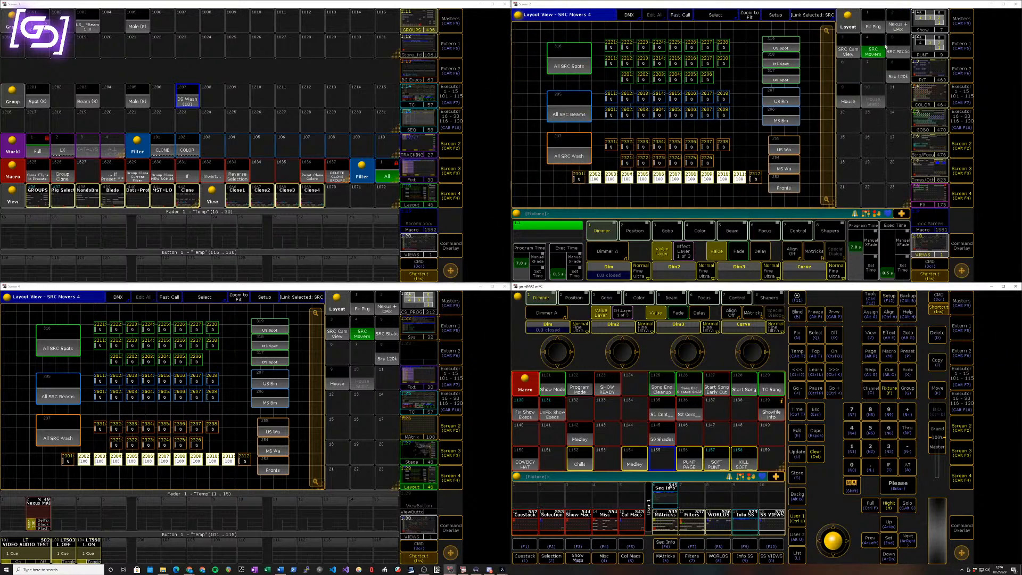
pyautogui.hotkey('ctrl', 'b')
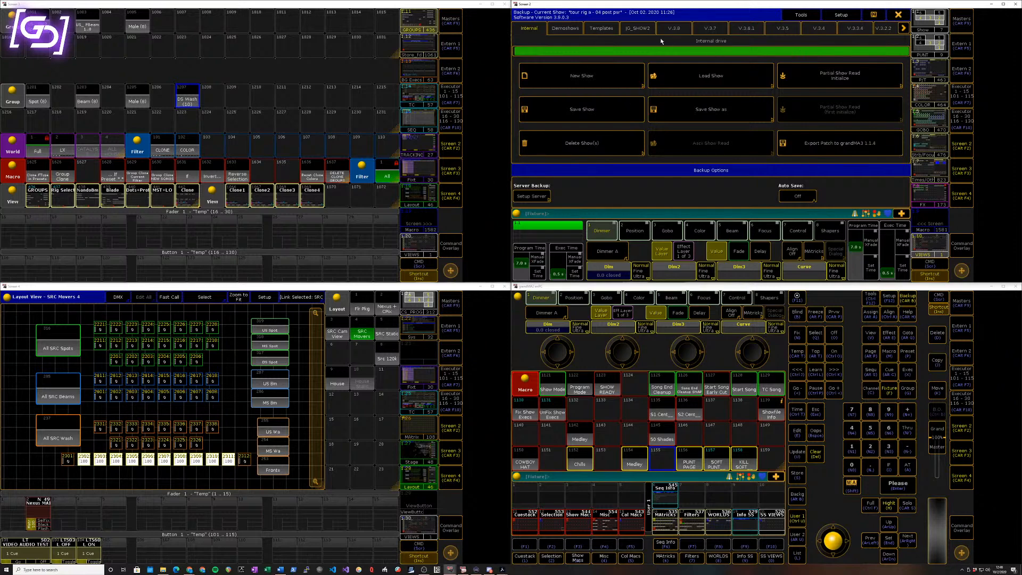
pyautogui.click(900, 14)
pyautogui.click(898, 301)
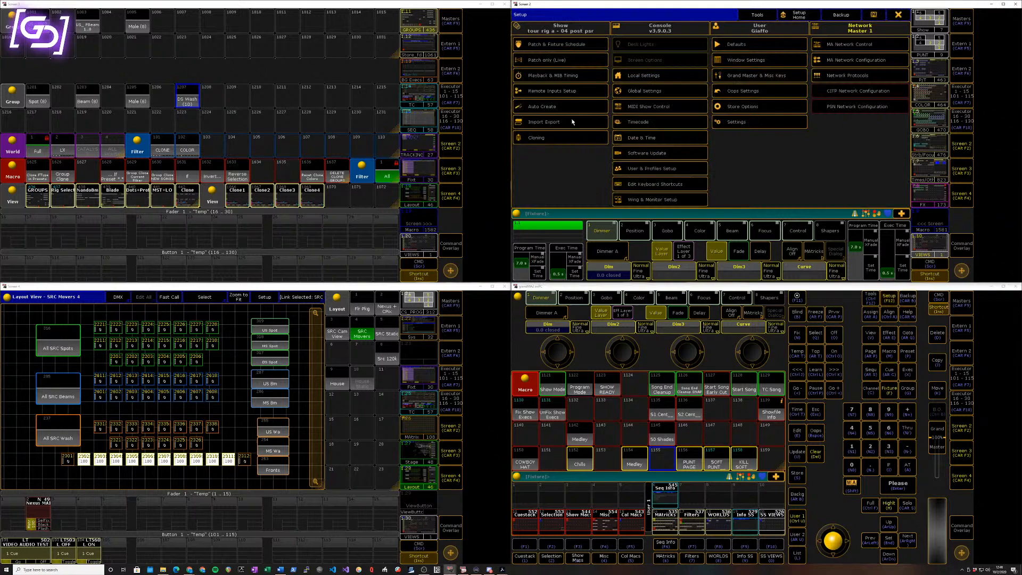
pyautogui.click(640, 173)
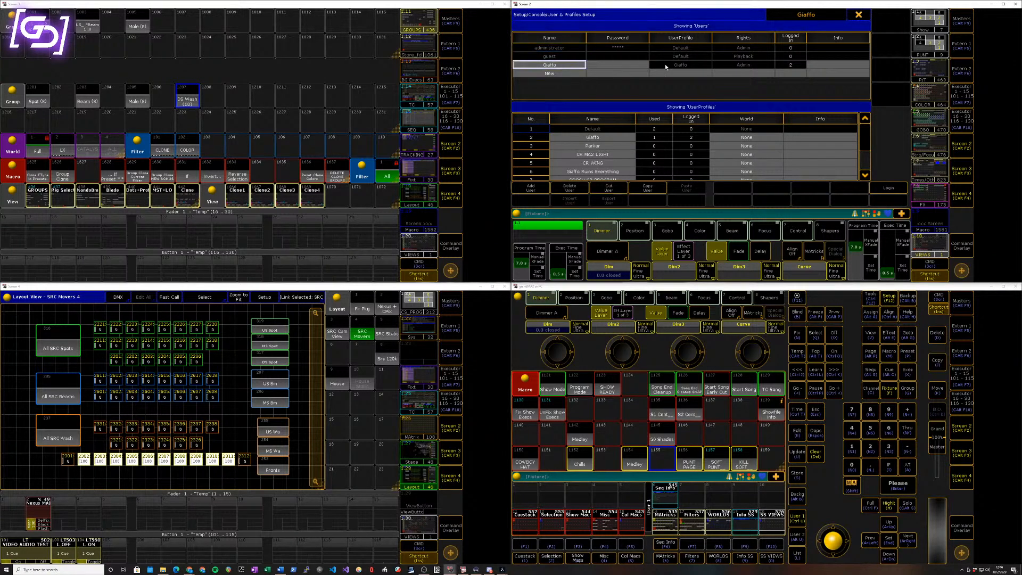
pyautogui.click(858, 19)
pyautogui.click(900, 20)
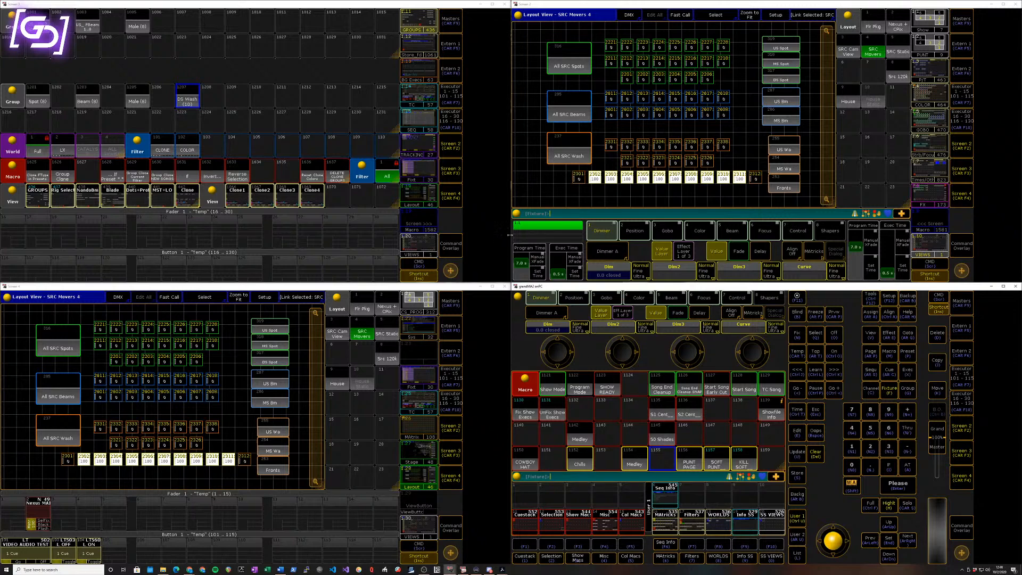
# - Try to list the variables matching $selected* in the Command Line Feedback window
pyautogui.click(515, 215)
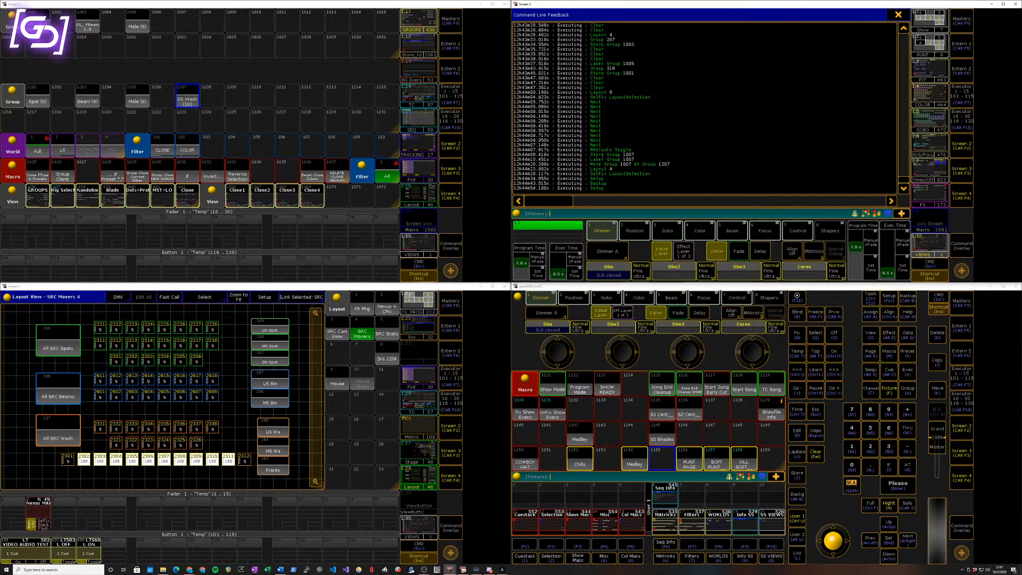
pyautogui.press('Insert')
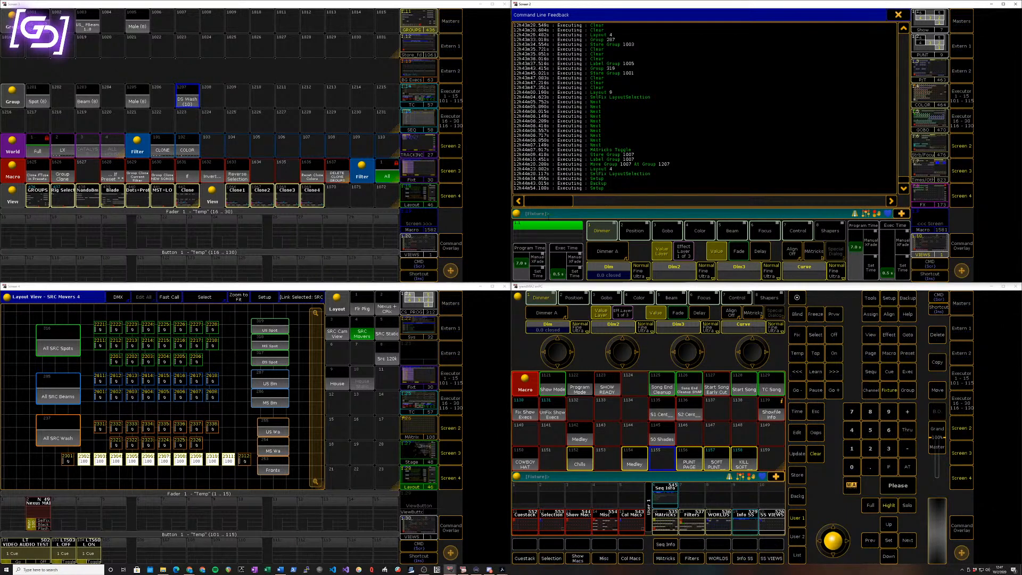
pyautogui.write('listvar $selected')
pyautogui.press('Return')
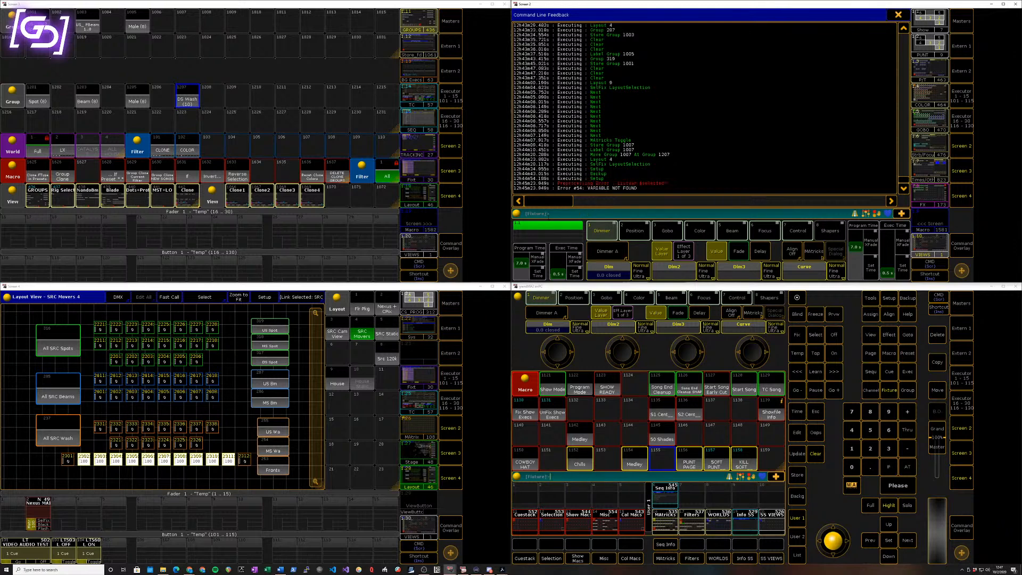
# - List the variables matching selected* without the dollar sign to check the selected fixture count, and close the feedback window
pyautogui.press('Up')
pyautogui.press('Left')
pyautogui.press('Left')
pyautogui.press('Left')
pyautogui.press('Left')
pyautogui.press('Left')
pyautogui.press('Left')
pyautogui.press('Left')
pyautogui.press('Left')
pyautogui.press('BackSpace')
pyautogui.press('Return')
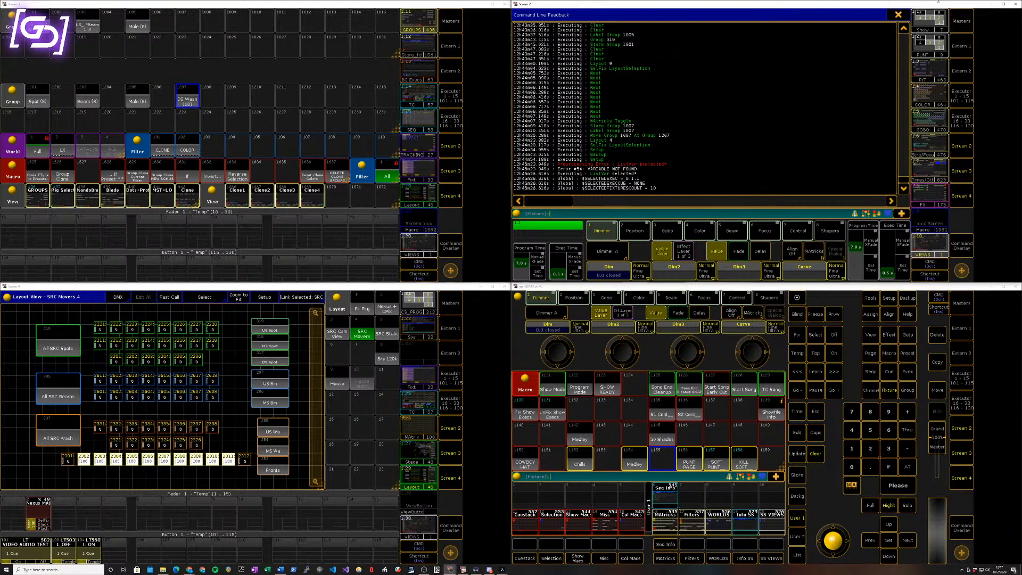
pyautogui.click(901, 15)
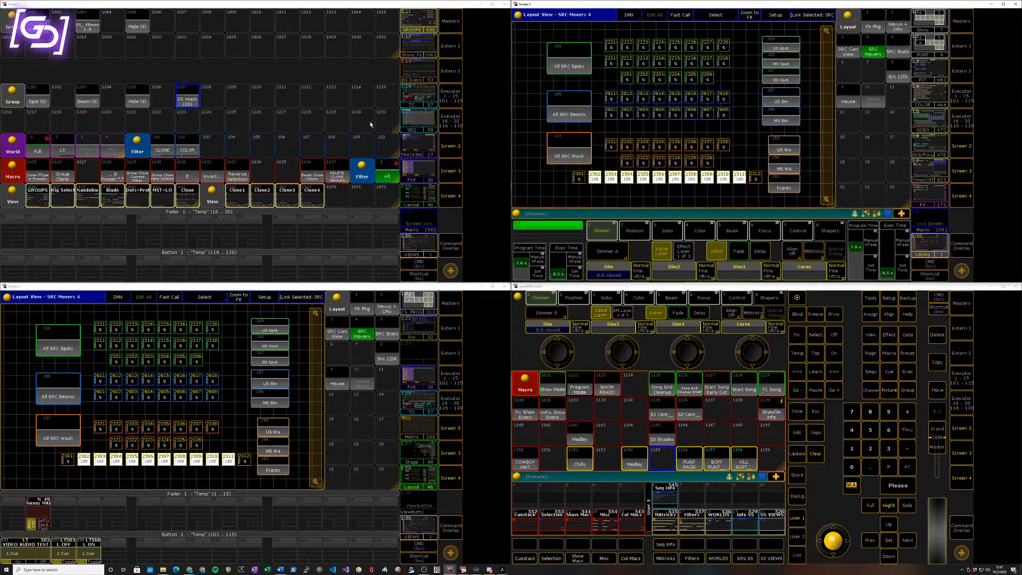
# - Store the selected front wash fixtures as source group 1007, label it "DS WAsh (10)", and clear the selection
pyautogui.click(193, 21)
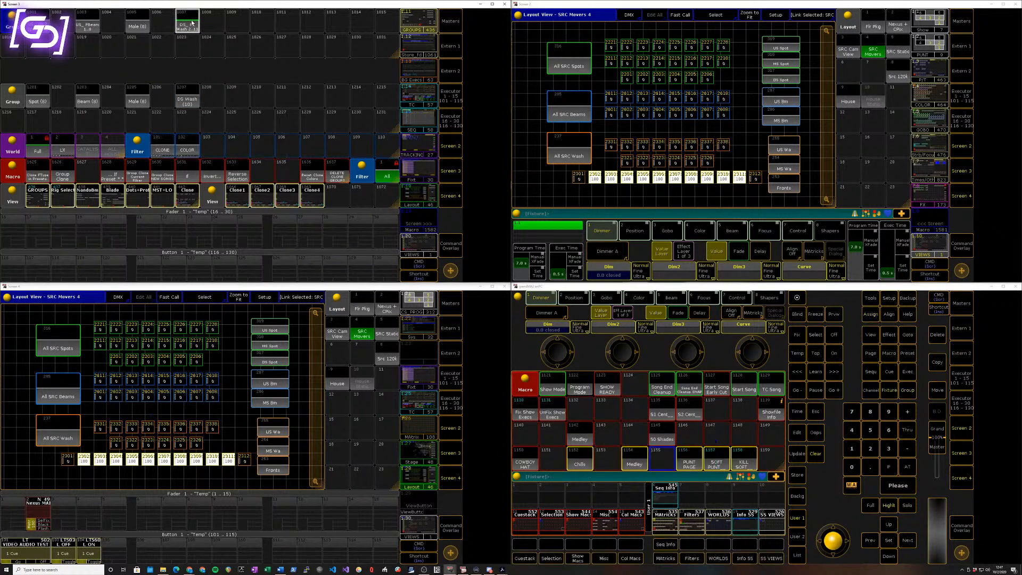
pyautogui.click(193, 24)
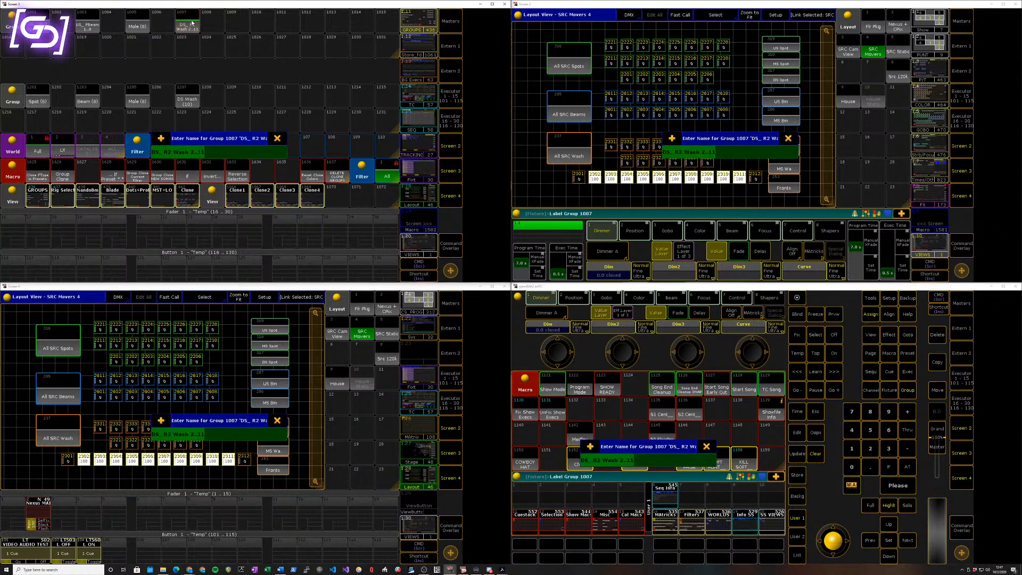
pyautogui.write('DS WAsh (')
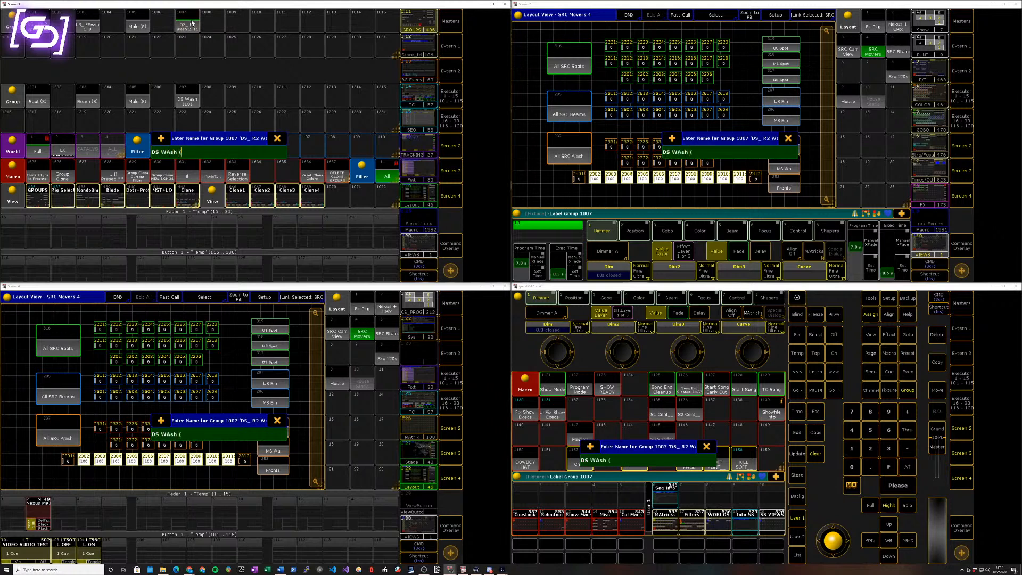
pyautogui.write('10)')
pyautogui.press('Return')
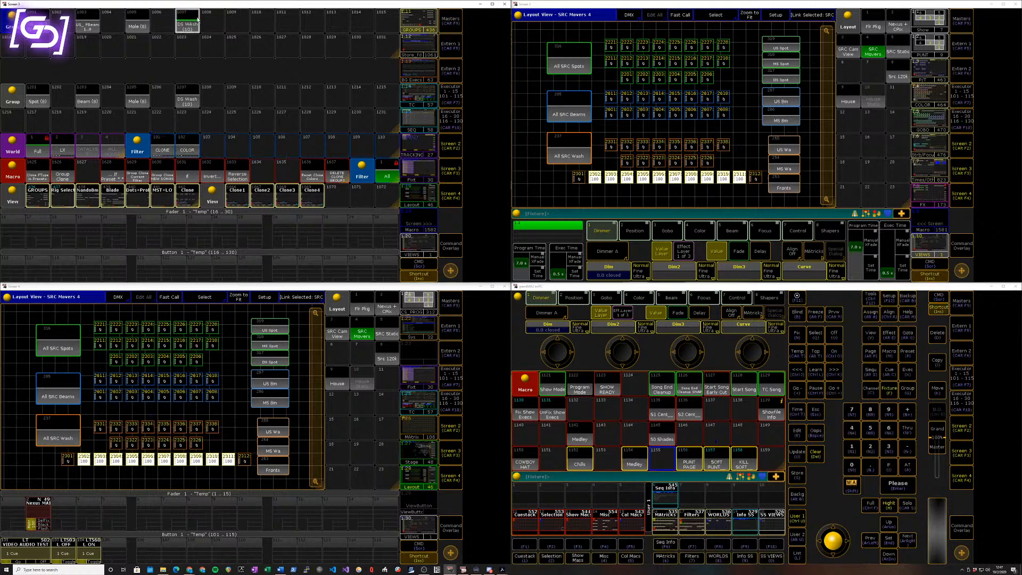
pyautogui.click(306, 48)
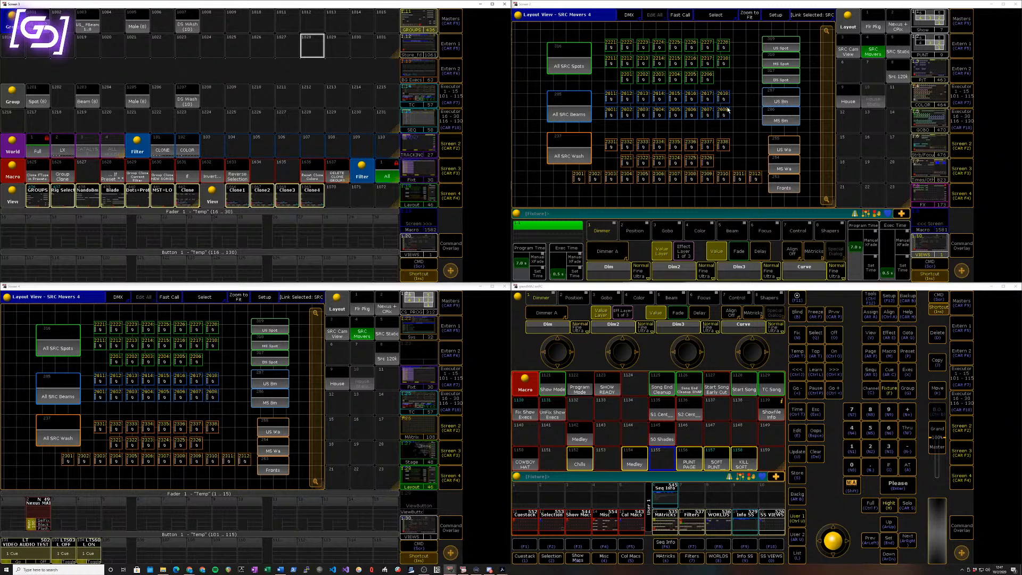
# - Select the first orange wash fixture in the second row of the House layout, using an enlarged window
pyautogui.click(848, 101)
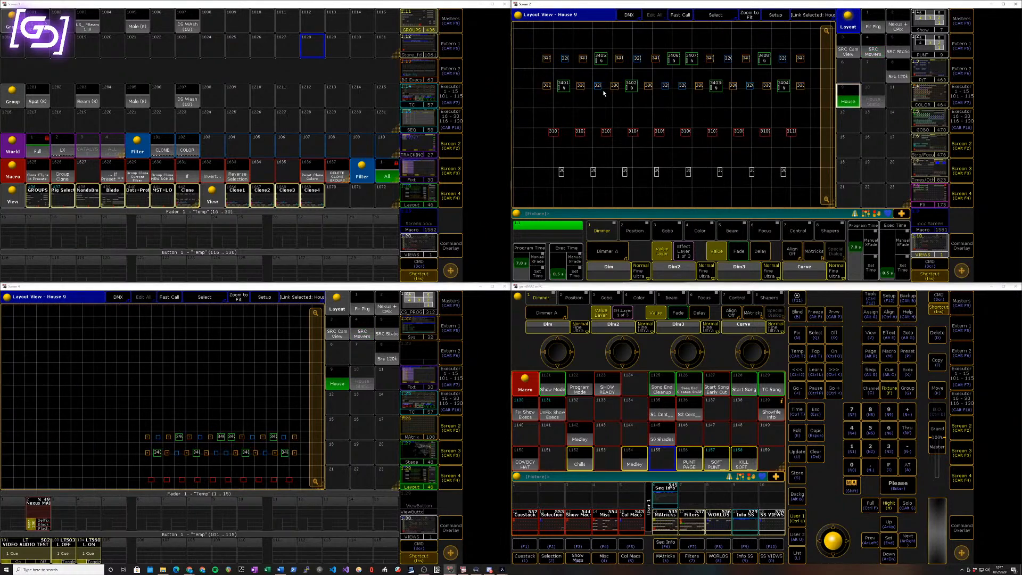
pyautogui.click(1002, 4)
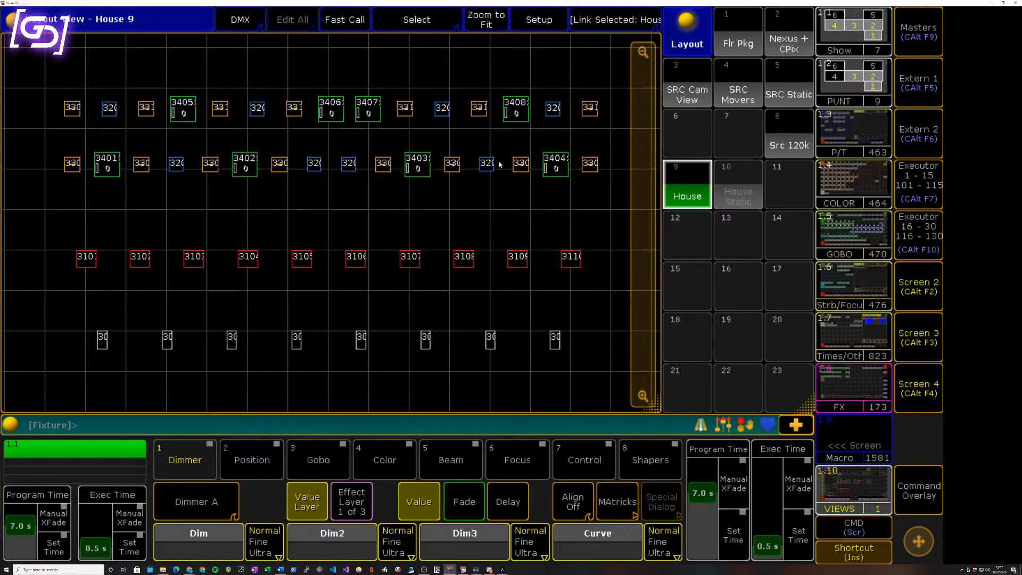
pyautogui.moveTo(36, 150); pyautogui.dragTo(90, 196)
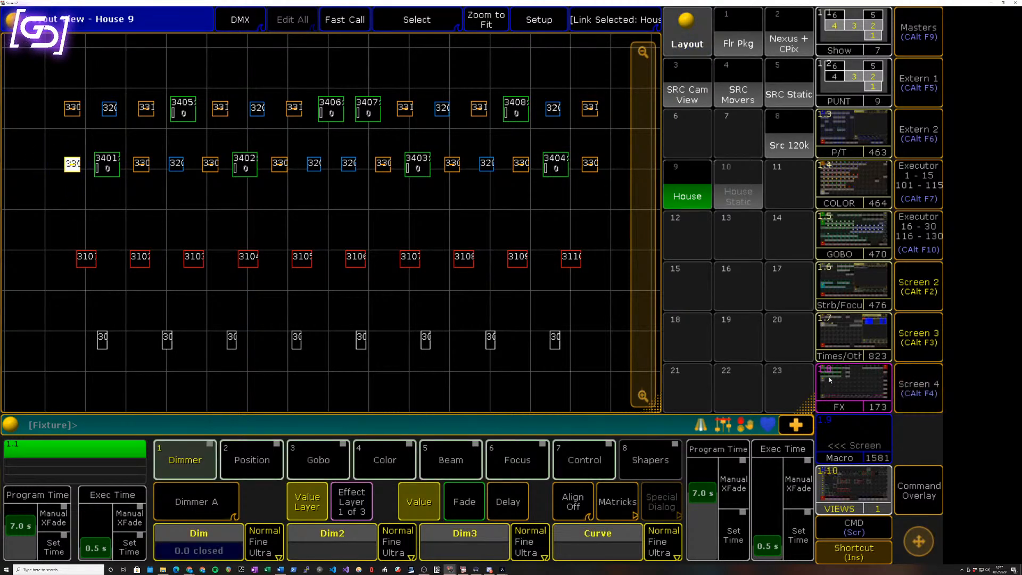
# - Check the selected Spiider's instance order in an enlarged fixture sheet, restore the tiled windows, and clear the selection
pyautogui.click(935, 395)
pyautogui.click(434, 378)
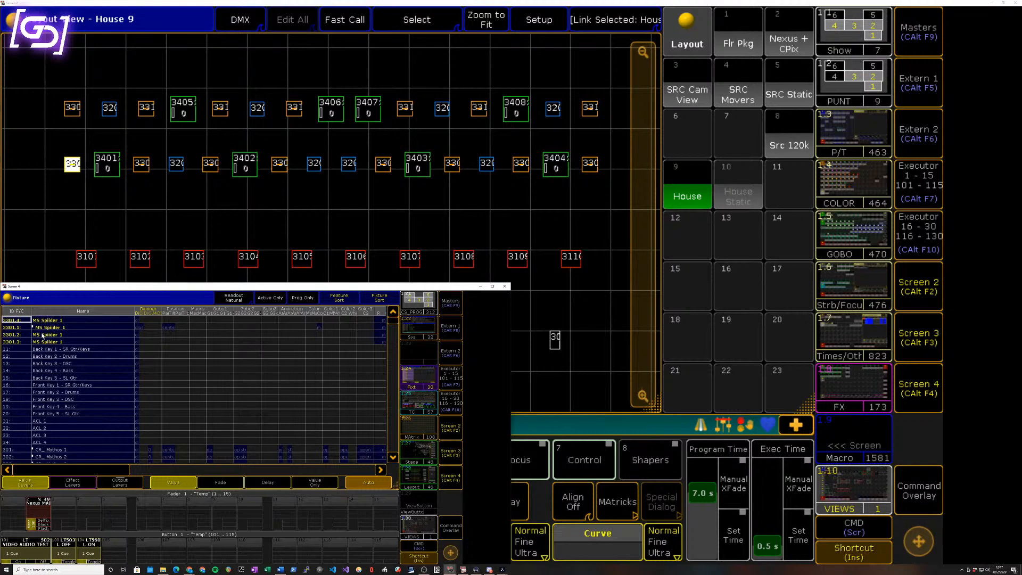
pyautogui.click(492, 286)
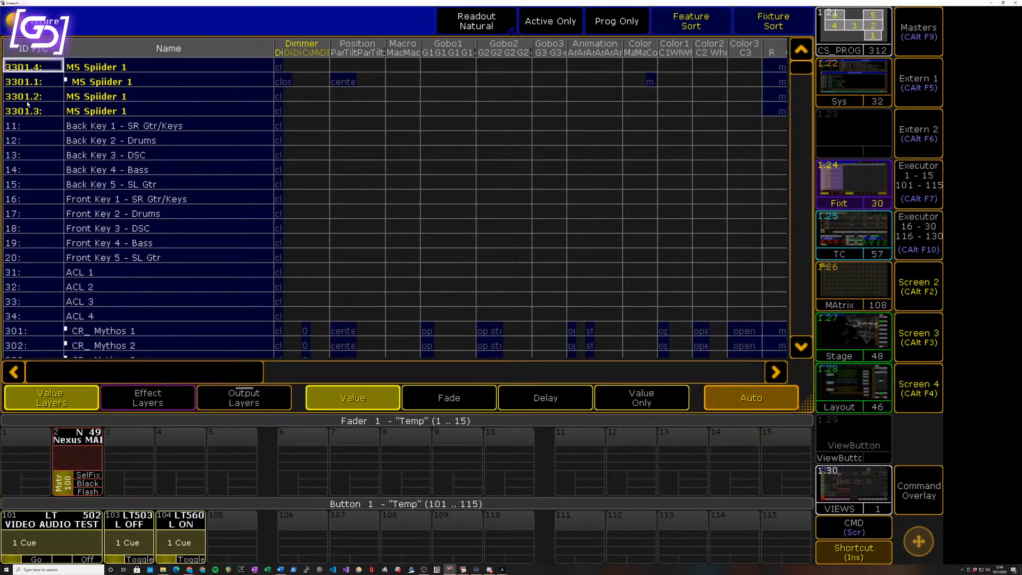
pyautogui.press('super+Left')
pyautogui.press('super+Down')
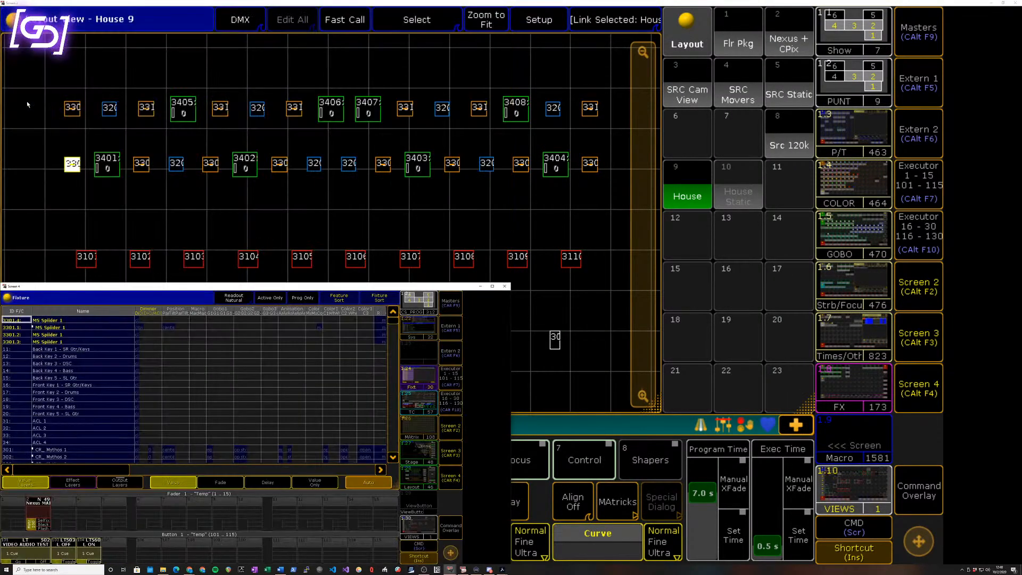
pyautogui.moveTo(238, 6); pyautogui.dragTo(275, 151)
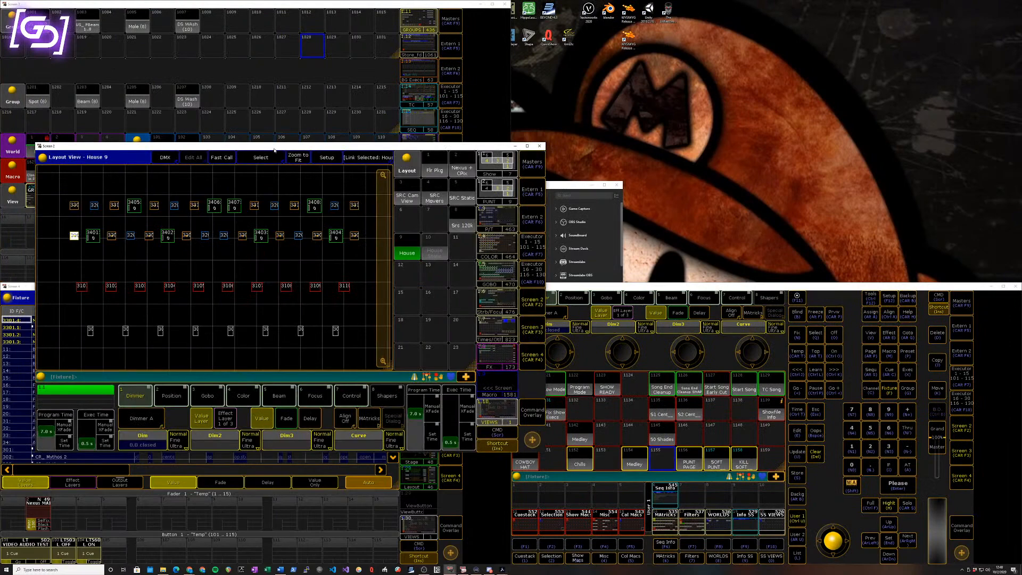
pyautogui.press('super+Right')
pyautogui.press('super+Up')
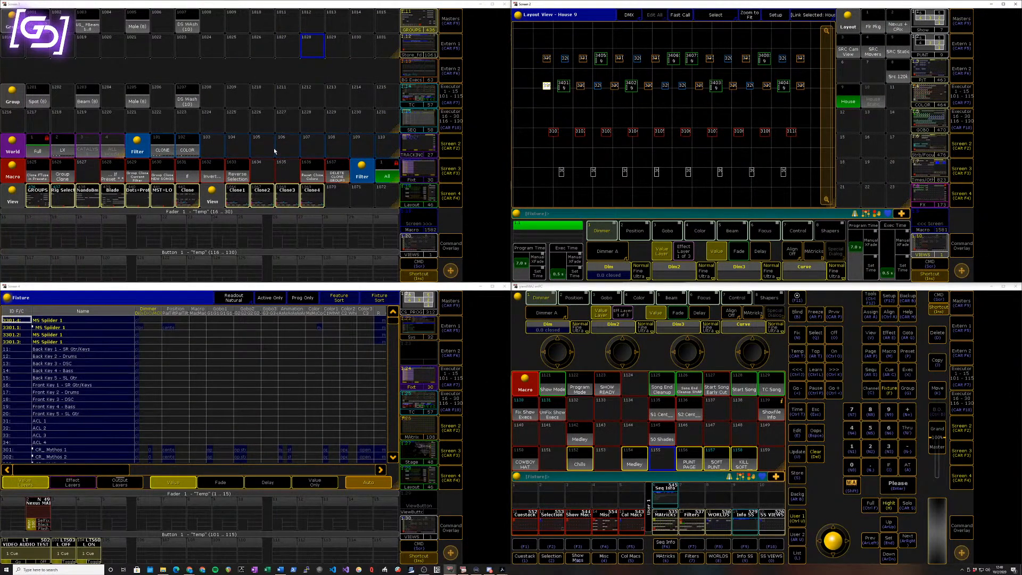
pyautogui.press('Delete')
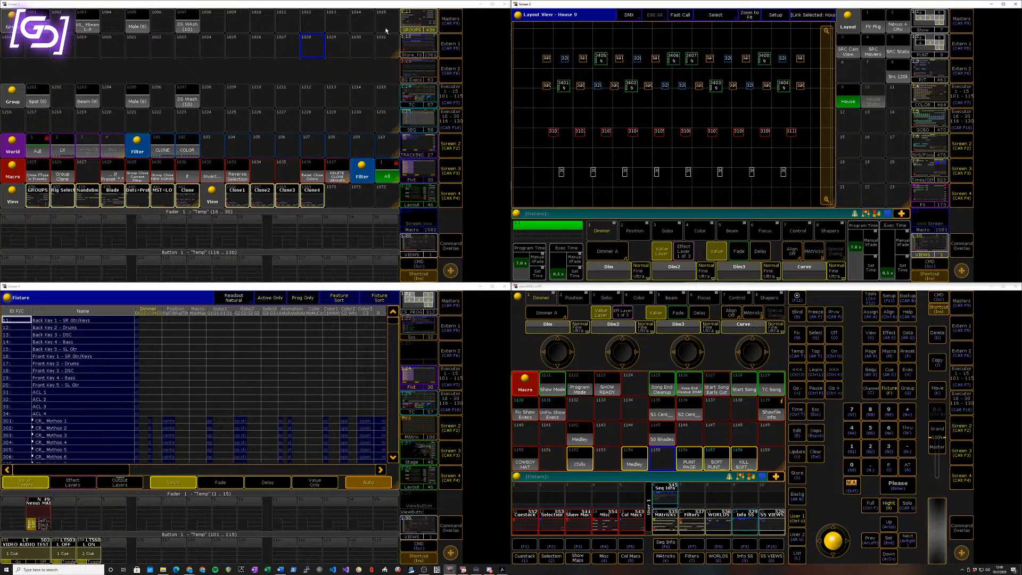
# - Open the groups view and review the command lines of the Select Wildcard Fixt macro
pyautogui.click(409, 28)
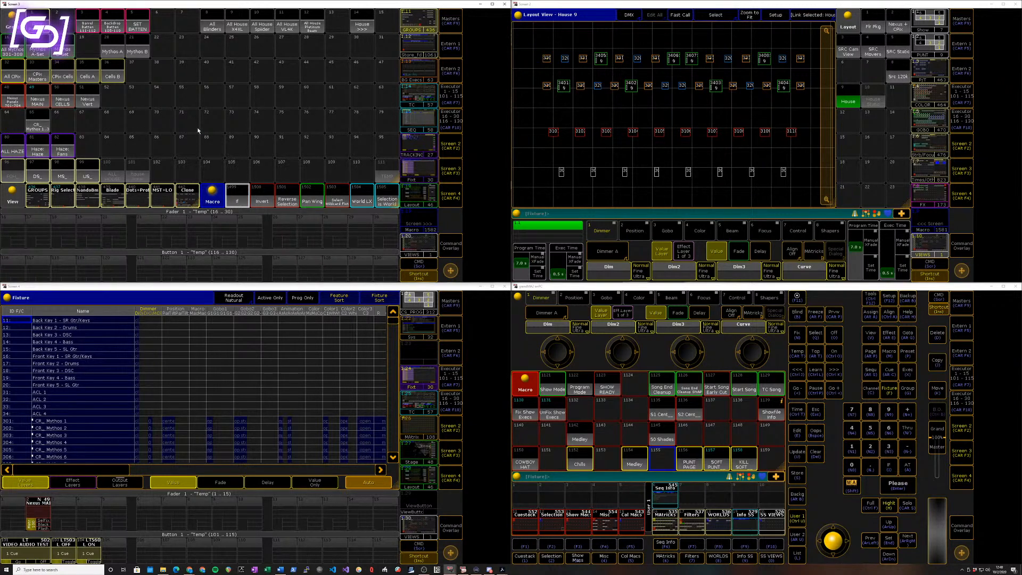
pyautogui.rightClick(333, 203)
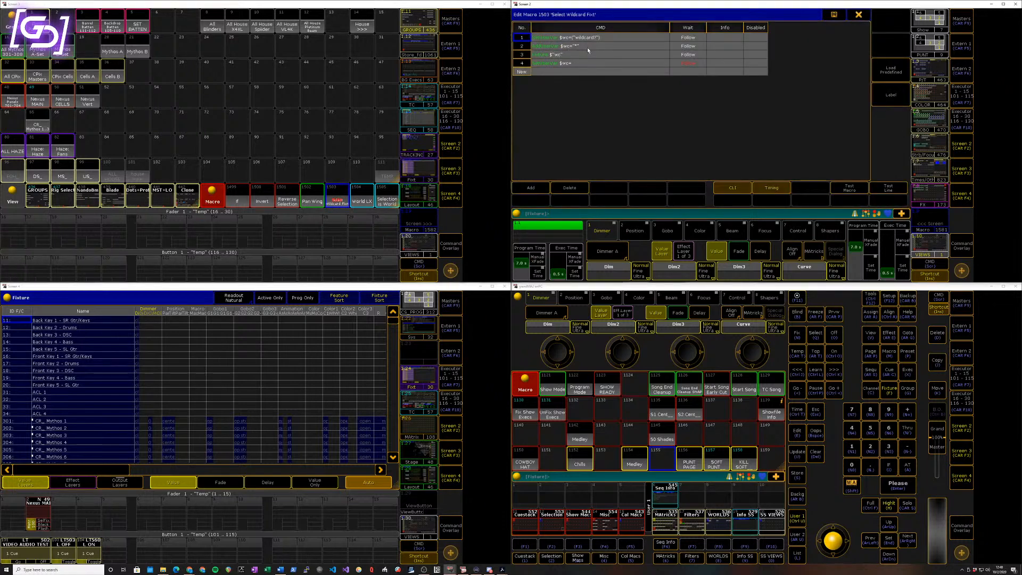
pyautogui.click(857, 15)
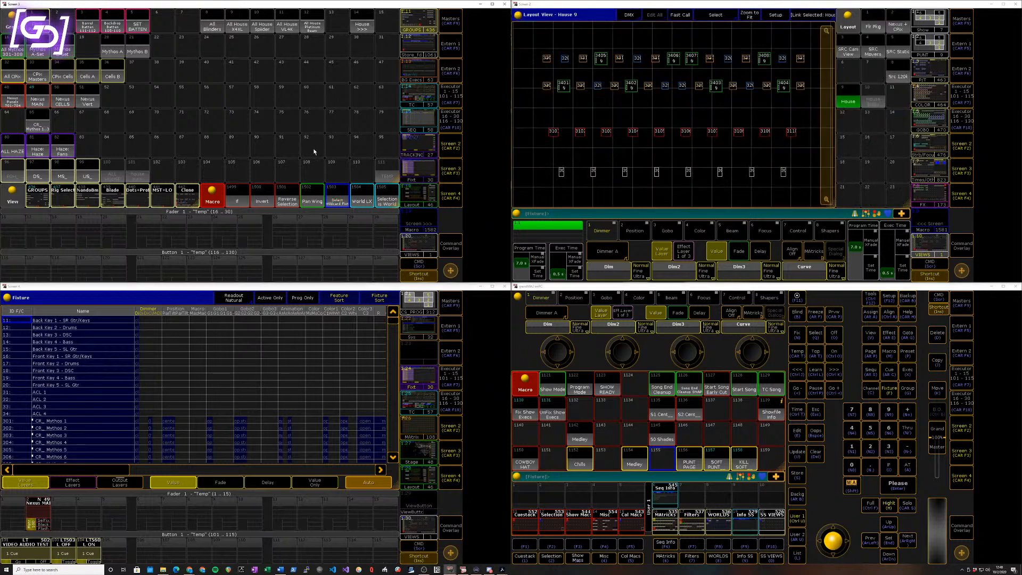
# - Select all fixtures whose names match the wildcard MS using the Select Wildcard Fixt macro
pyautogui.click(344, 203)
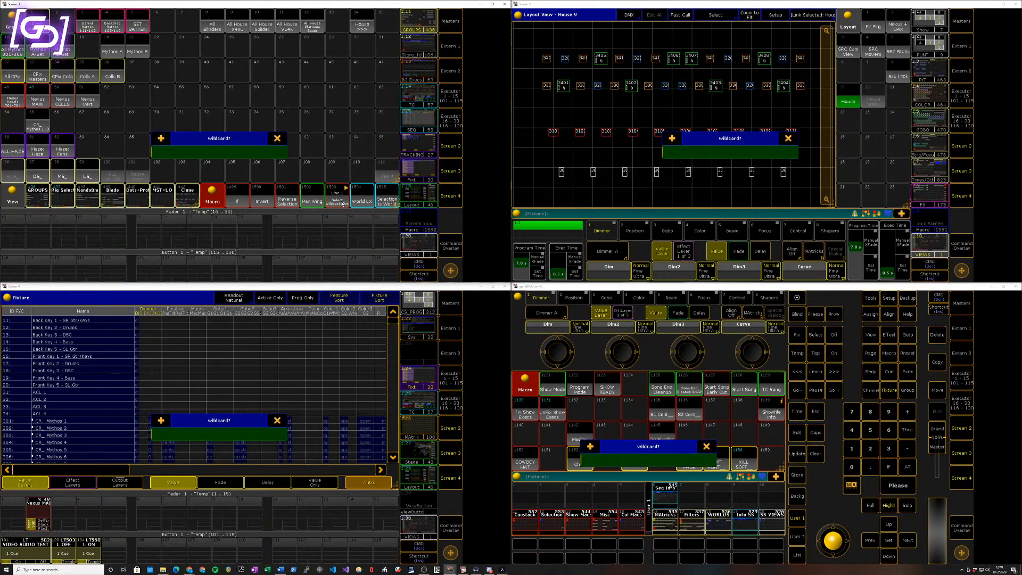
pyautogui.write('MS')
pyautogui.press('Return')
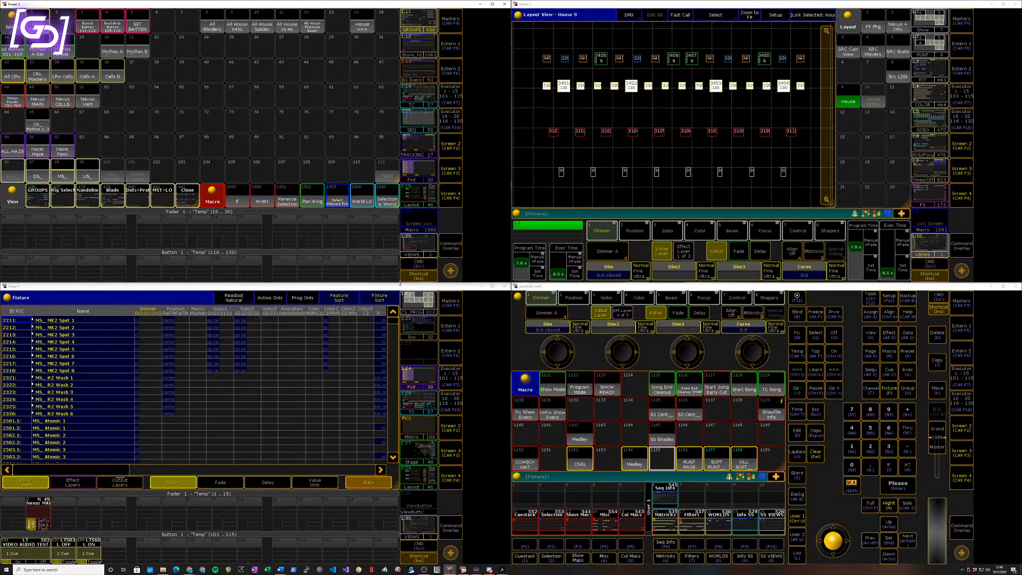
# - Check the selected MS fixtures in an enlarged fixture sheet, then store them in the existing MS_ group and clear the selection
pyautogui.moveTo(393, 321); pyautogui.dragTo(393, 328)
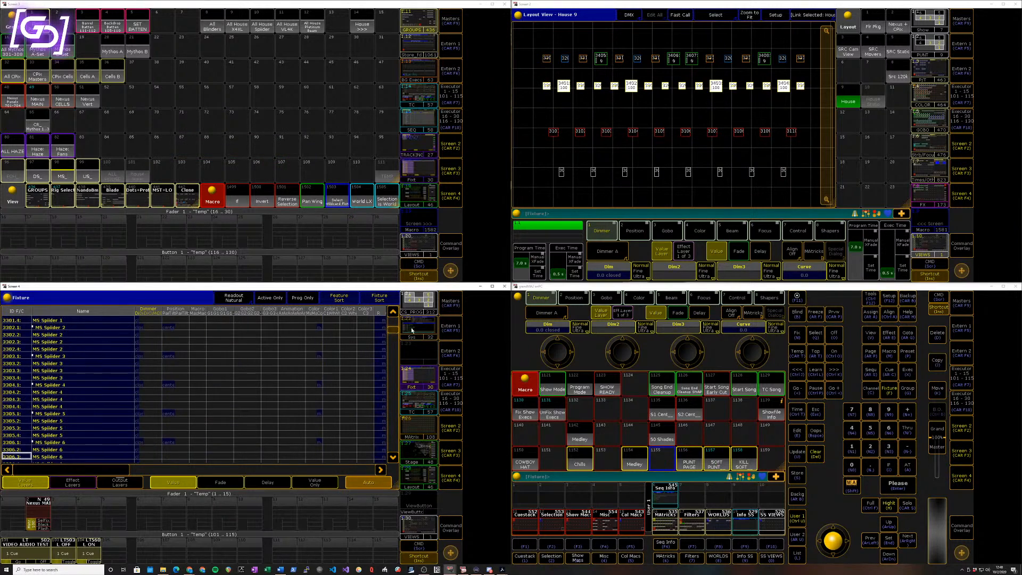
pyautogui.click(492, 286)
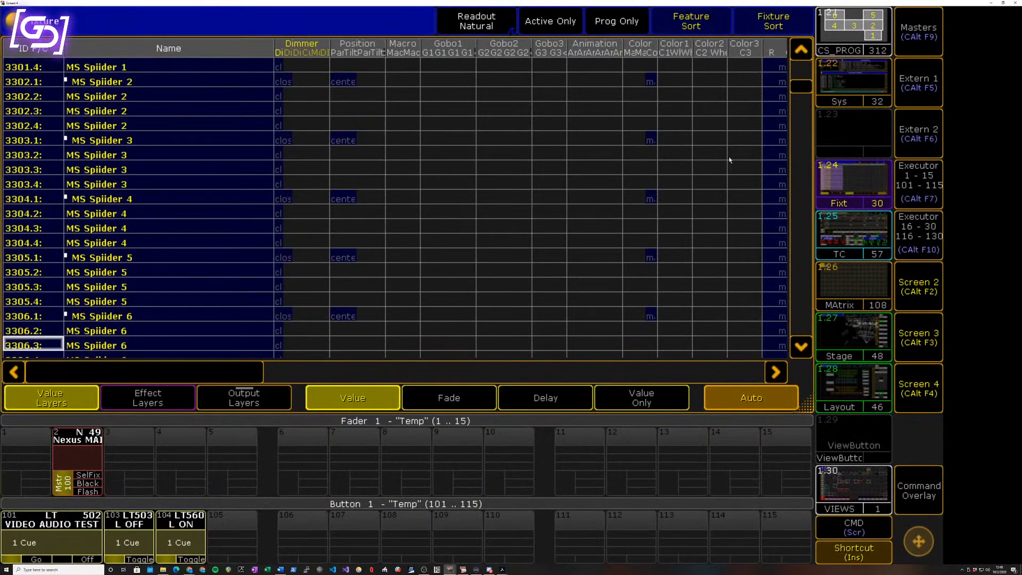
pyautogui.moveTo(799, 86); pyautogui.dragTo(803, 39)
pyautogui.press('super+Left')
pyautogui.press('super+Down')
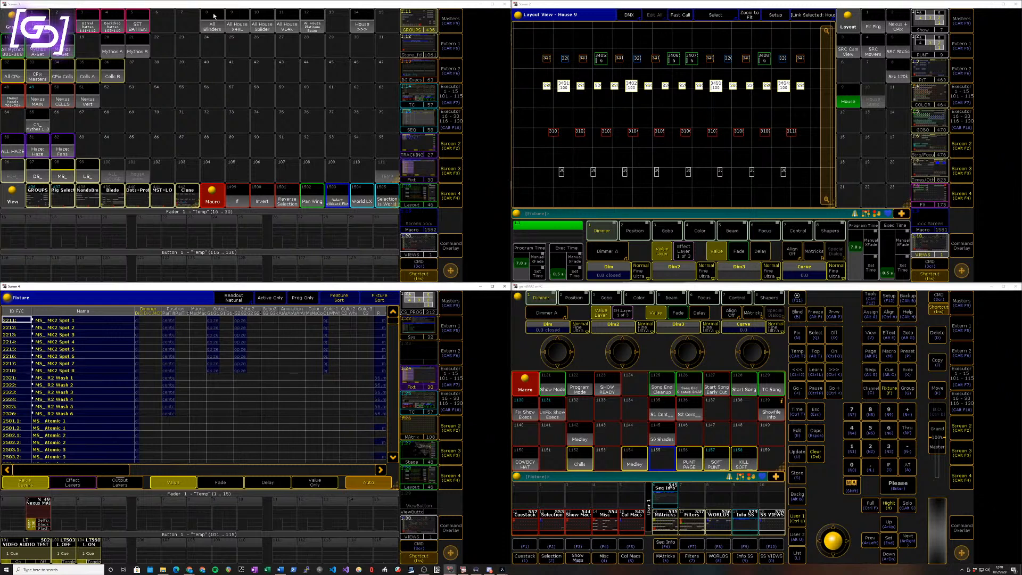
pyautogui.click(86, 172)
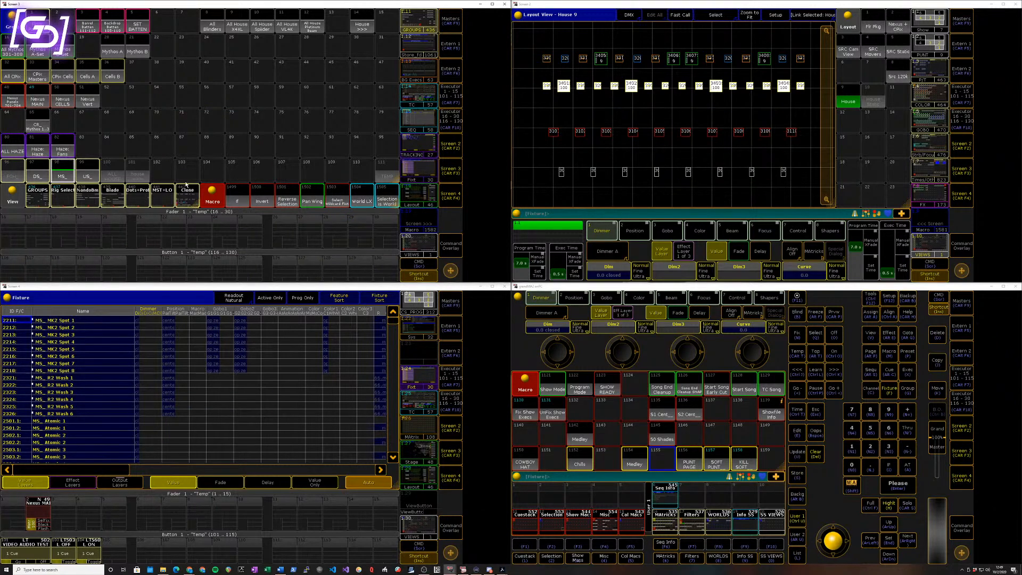
pyautogui.press('Delete')
# - Select all fixtures matching the wildcard US, store them in the existing US_ group, and clear the selection
pyautogui.click(343, 205)
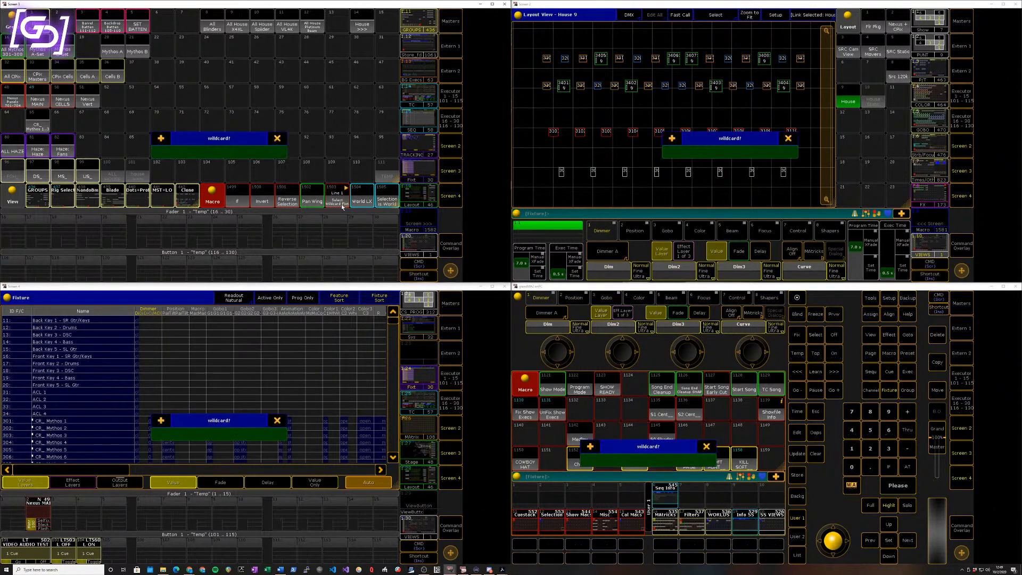
pyautogui.write('US')
pyautogui.press('Return')
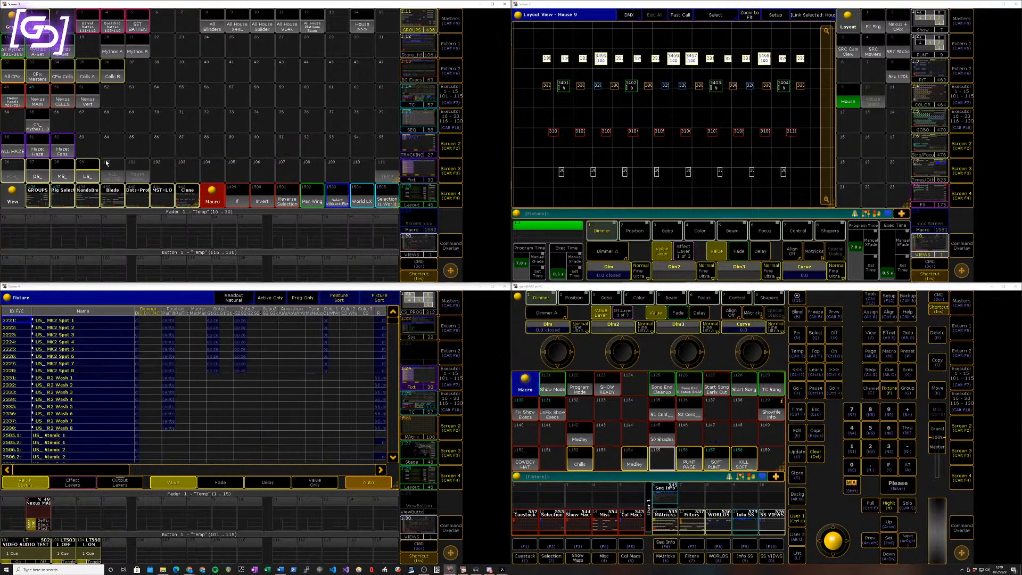
pyautogui.press('s')
pyautogui.click(89, 170)
pyautogui.click(214, 159)
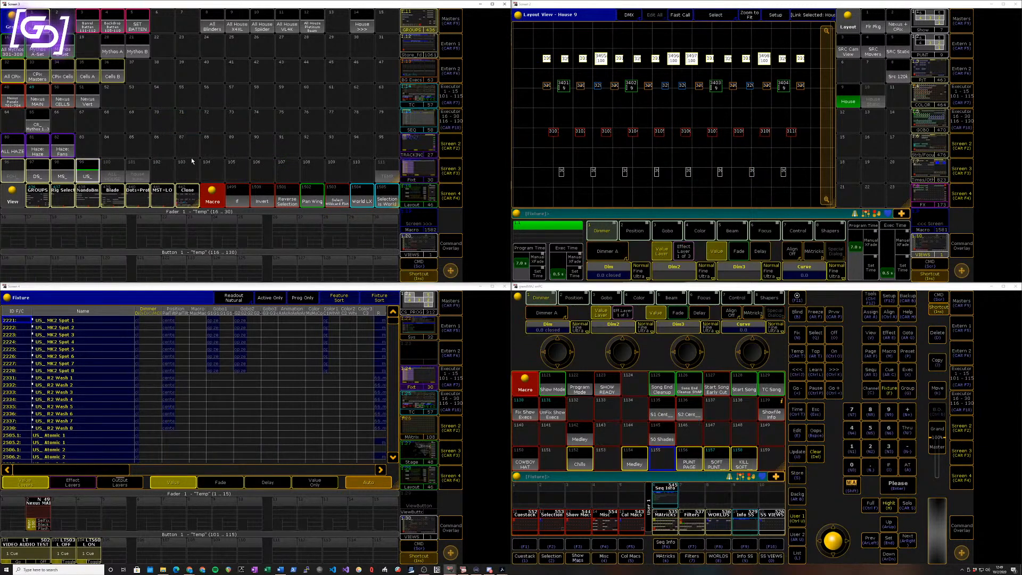
pyautogui.press('Delete')
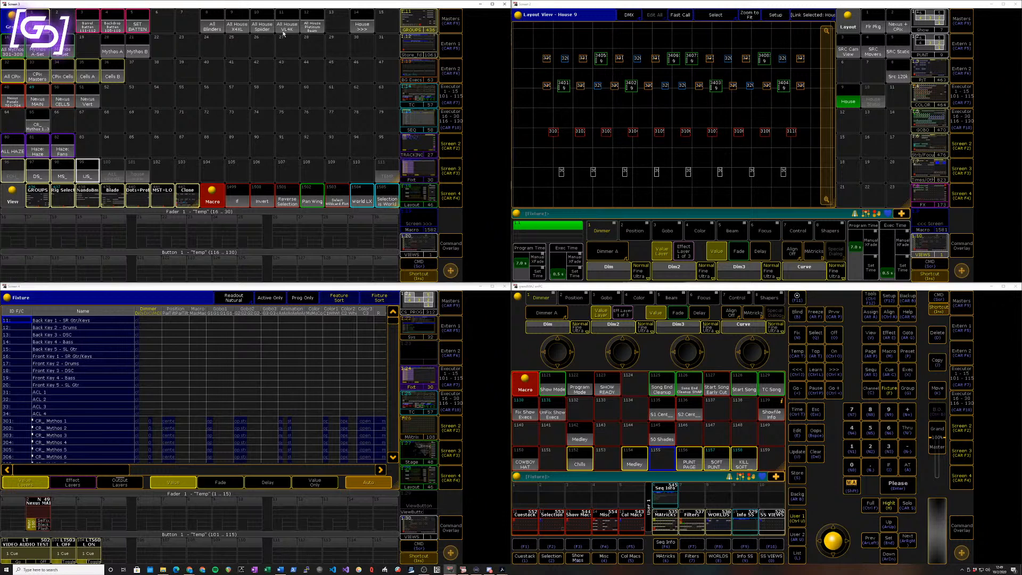
# - Narrow the group of all house Spiiders to the MS_ fixtures with the If macro and store them as group 26
pyautogui.click(262, 27)
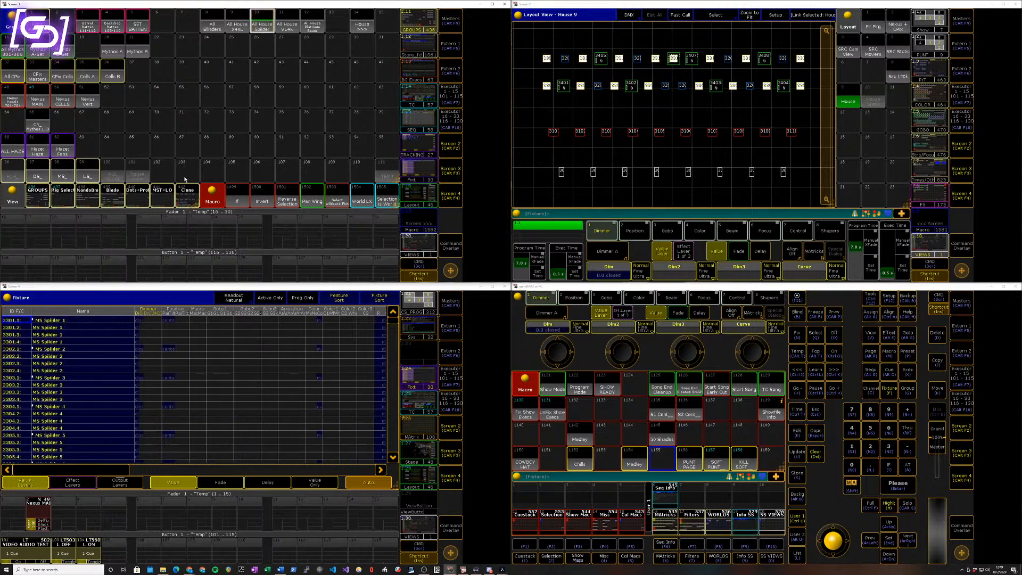
pyautogui.click(231, 203)
pyautogui.click(63, 172)
pyautogui.press('s')
pyautogui.click(262, 48)
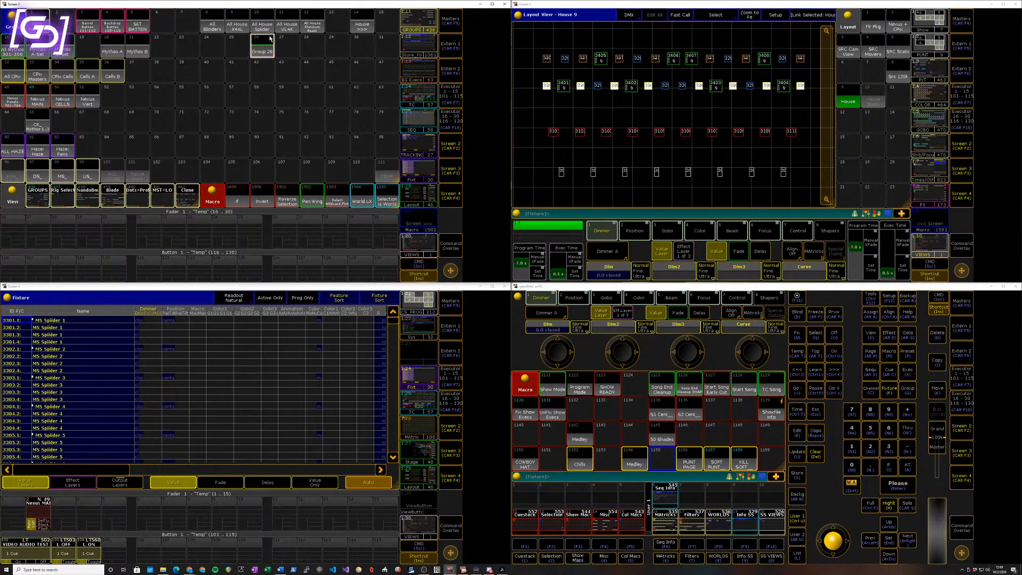
# - Narrow the house Spiiders to the US_ fixtures with the If macro and store them as group 42
pyautogui.click(237, 201)
pyautogui.click(98, 177)
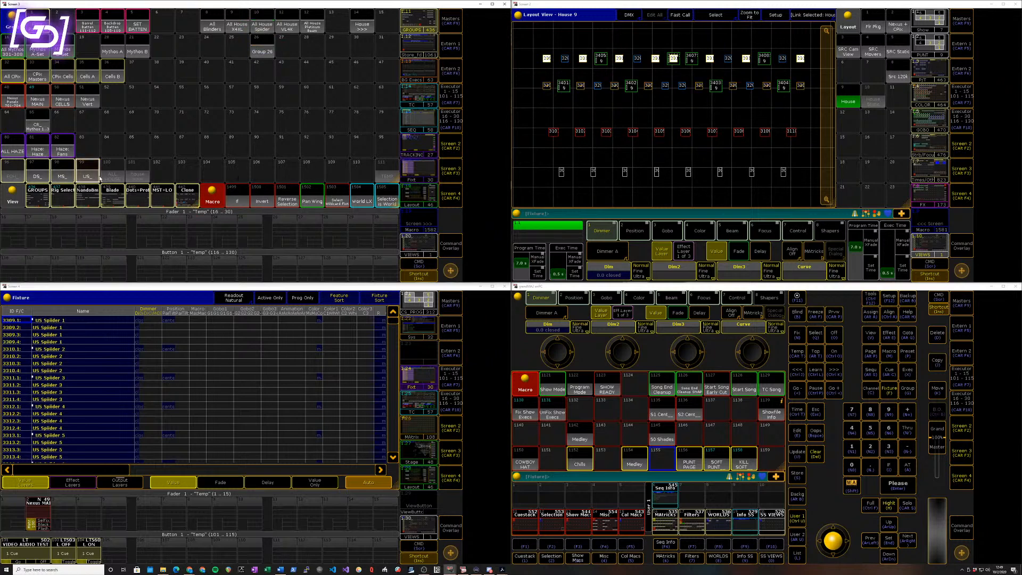
pyautogui.press('s')
pyautogui.click(267, 71)
# - Label group 26 "MS Spiider" and group 42 "US Spiider"
pyautogui.hotkey('alt', 'a')
pyautogui.hotkey('alt', 'a')
pyautogui.click(267, 52)
pyautogui.write('M')
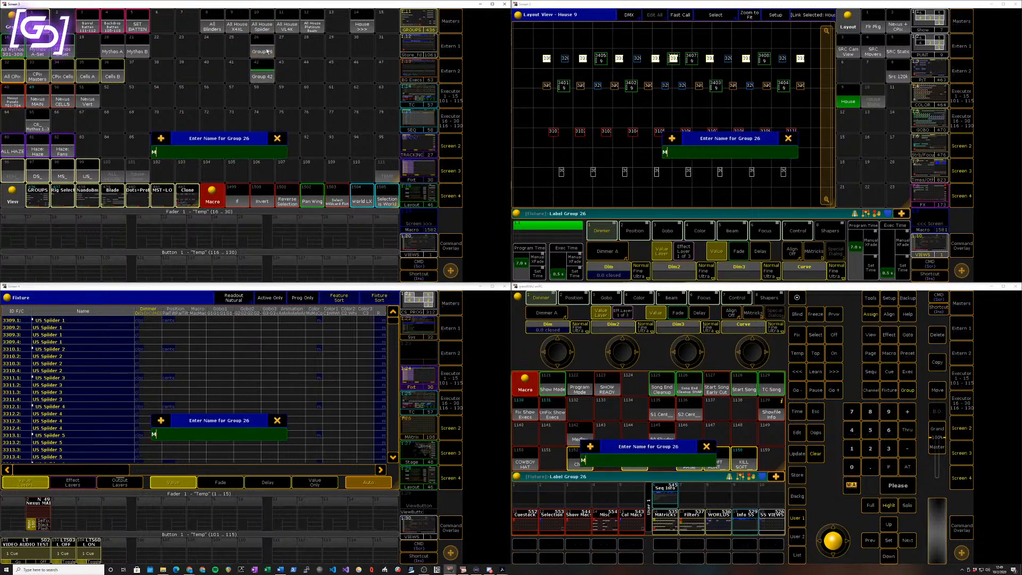
pyautogui.write('S Spider')
pyautogui.press('Return')
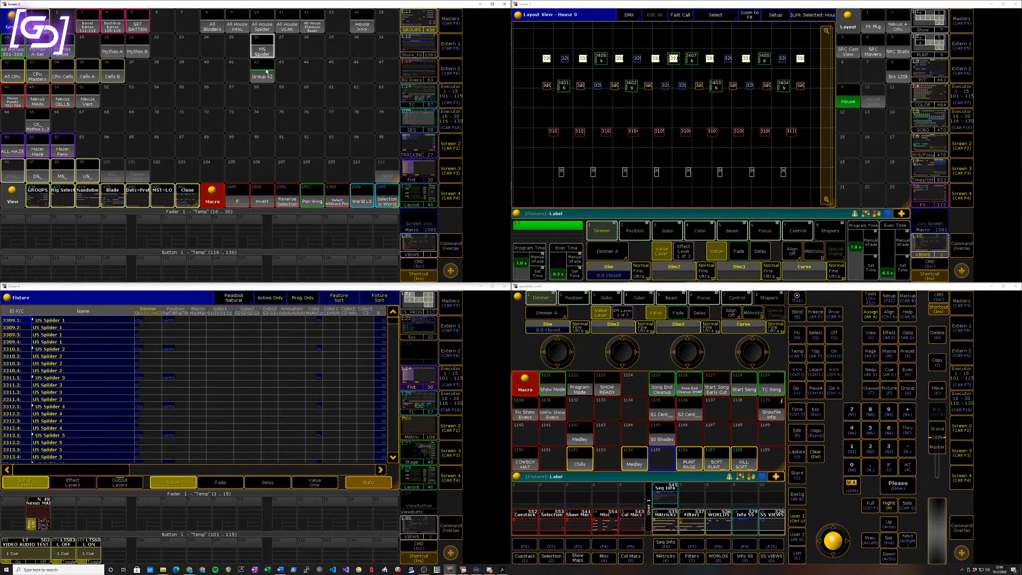
pyautogui.click(267, 71)
pyautogui.write('US Spiid')
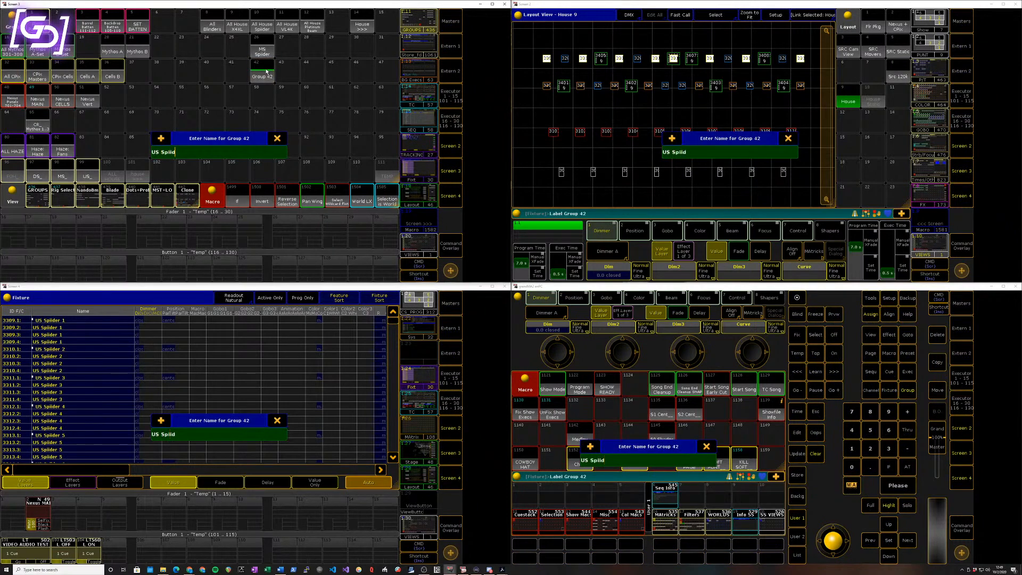
pyautogui.write('er')
pyautogui.press('Return')
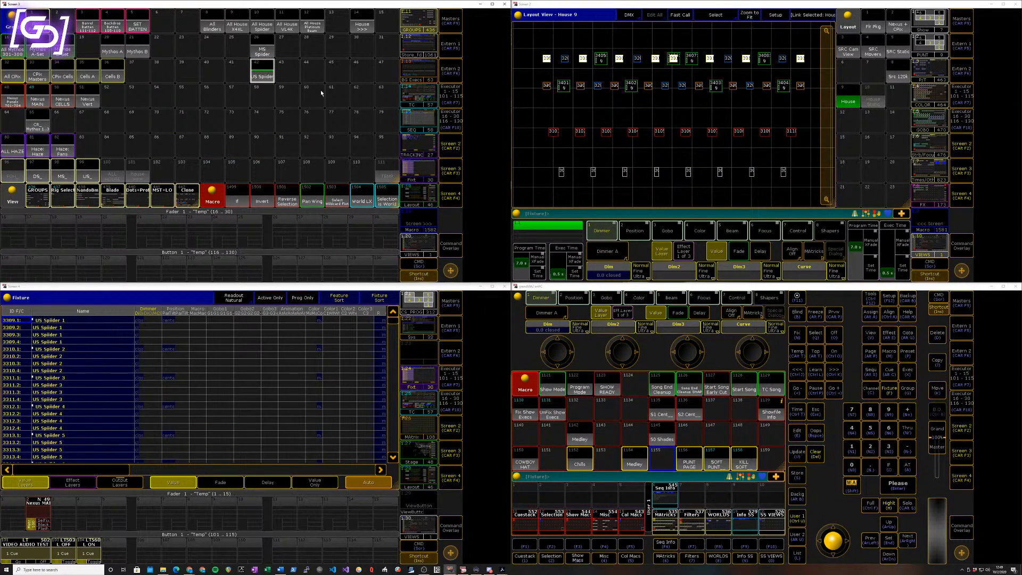
# - Recall the MS Spiider group to check its instance order in the fixture sheet, and clear the selection
pyautogui.click(262, 47)
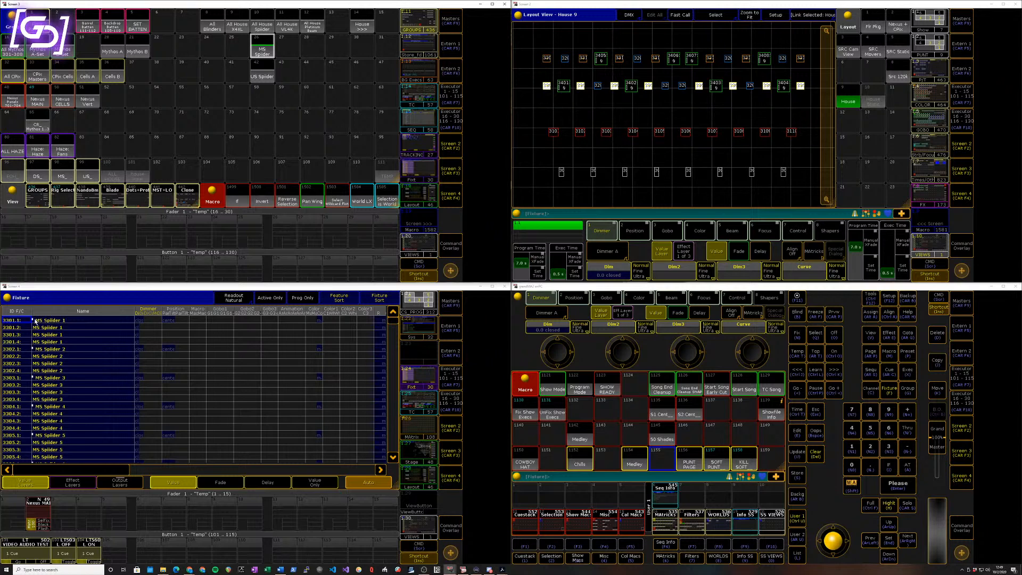
pyautogui.press('Delete')
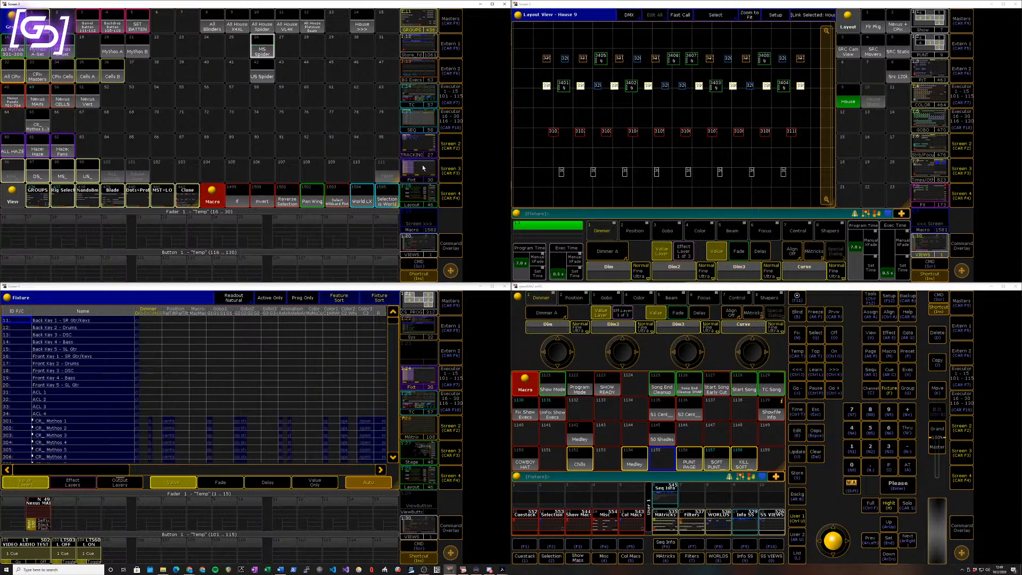
# - Select the first four orange Spiiders in the House layout's second row and reorder their instances by inverting the selection twice
pyautogui.moveTo(538, 79); pyautogui.dragTo(554, 99)
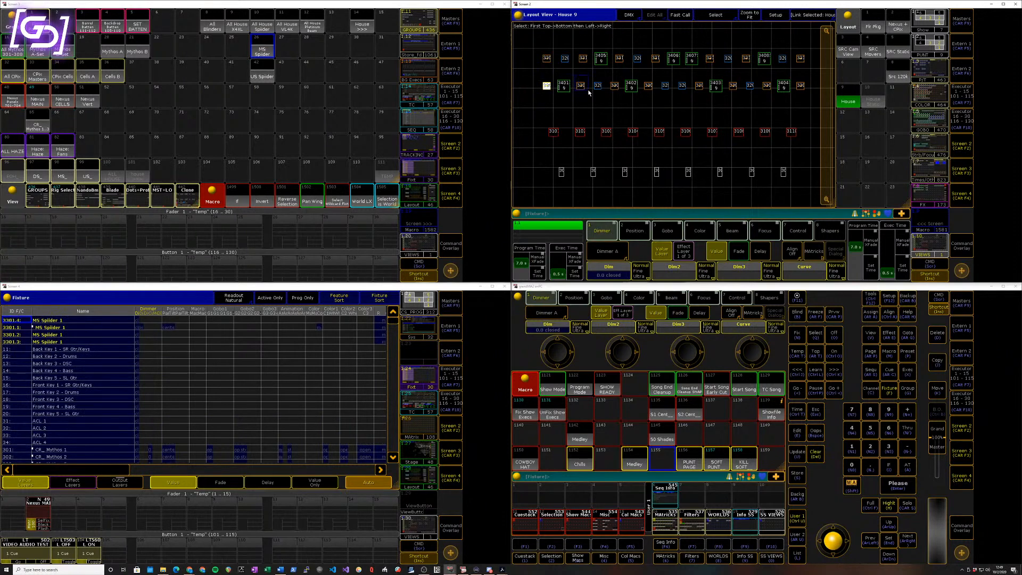
pyautogui.click(580, 85)
pyautogui.click(614, 85)
pyautogui.click(647, 85)
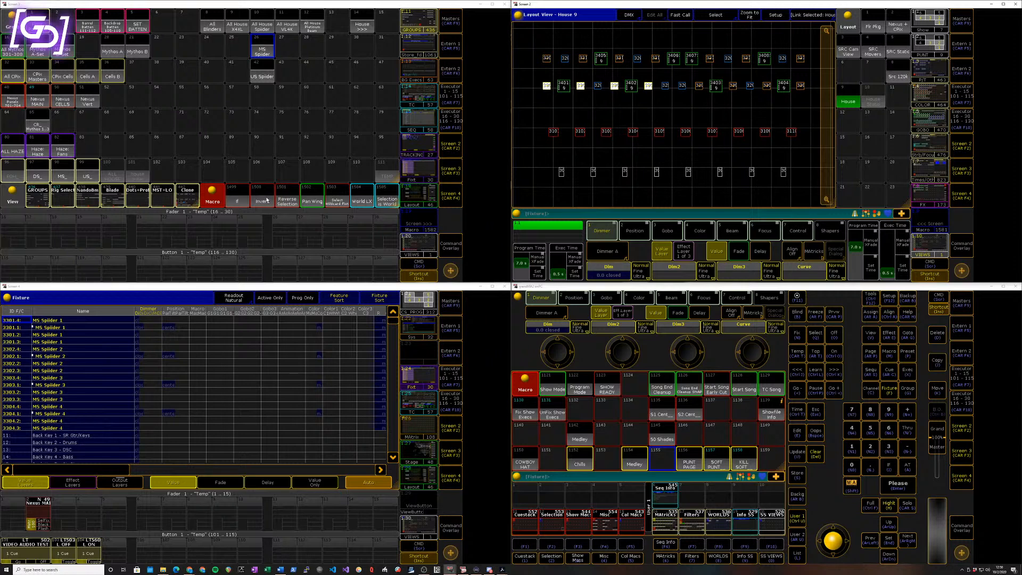
pyautogui.click(263, 198)
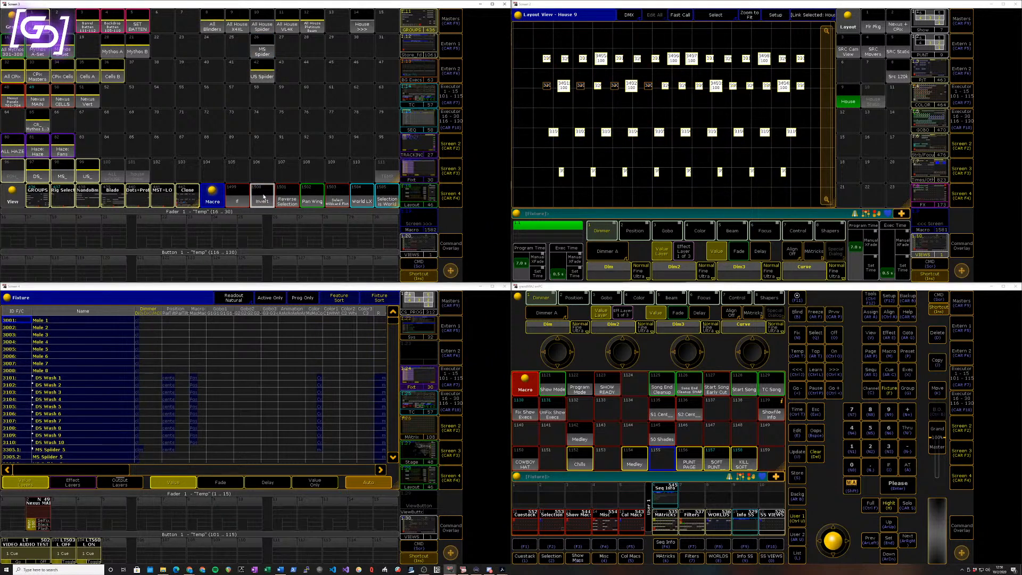
pyautogui.click(263, 198)
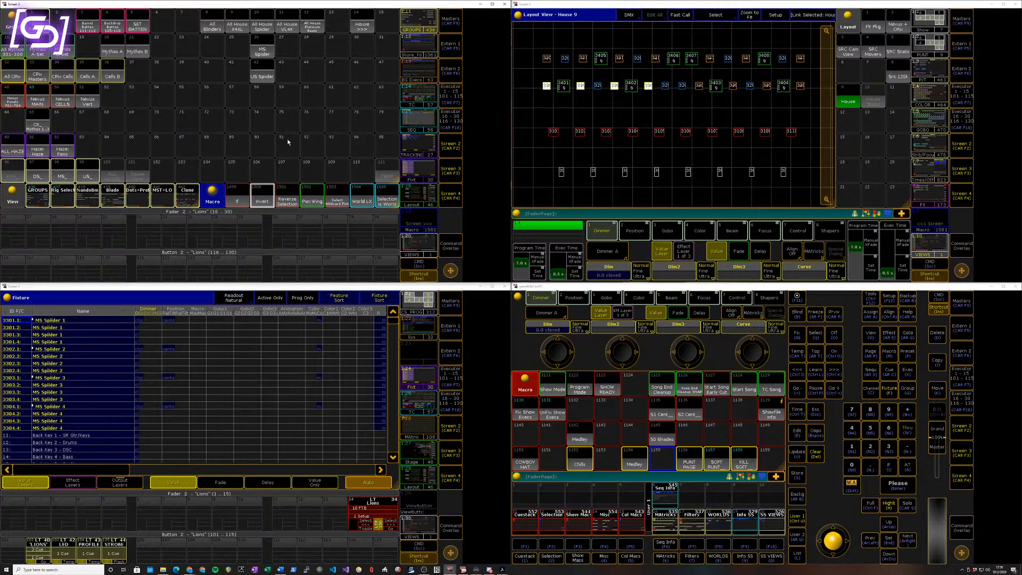
# - Open the SRC Cam View layout, try to select the first three upstage R2 washes, and clear the whole selection
pyautogui.click(854, 48)
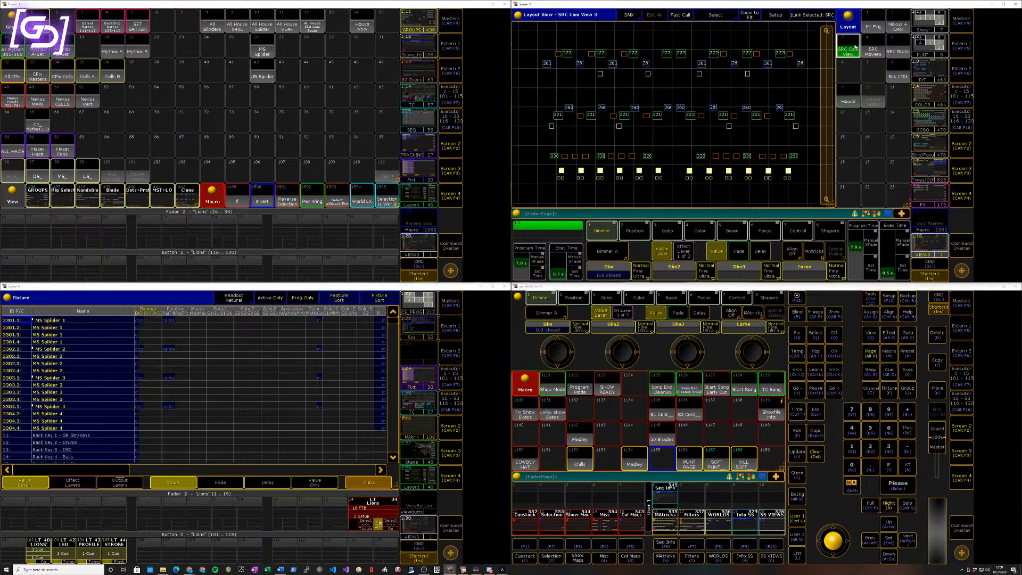
pyautogui.click(568, 57)
pyautogui.click(596, 55)
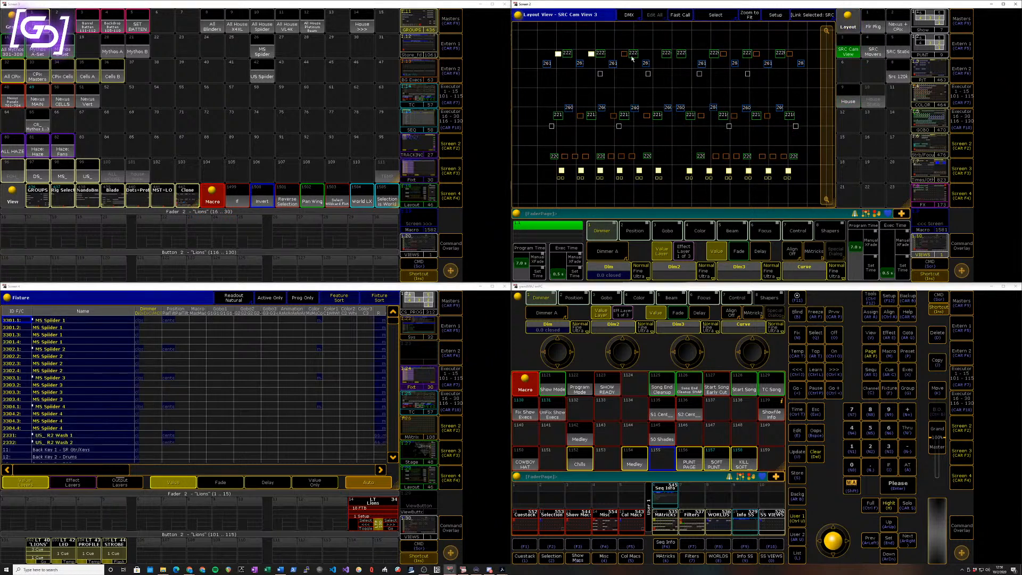
pyautogui.click(626, 56)
pyautogui.press('Delete')
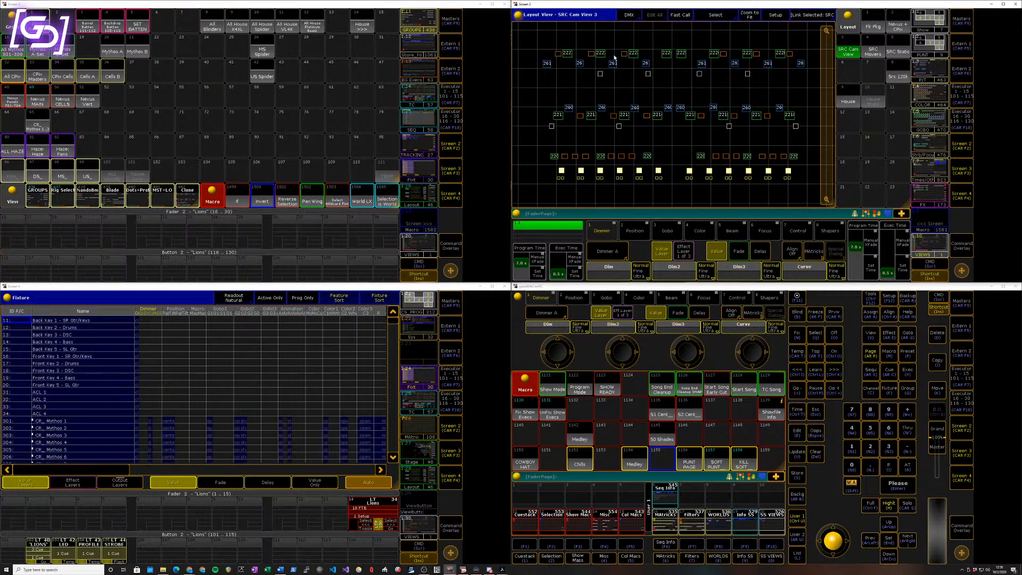
# - Clear the selection, open the SRC Movers layout, and recall the touring US wash group
pyautogui.click(562, 55)
pyautogui.press('Delete')
pyautogui.click(876, 53)
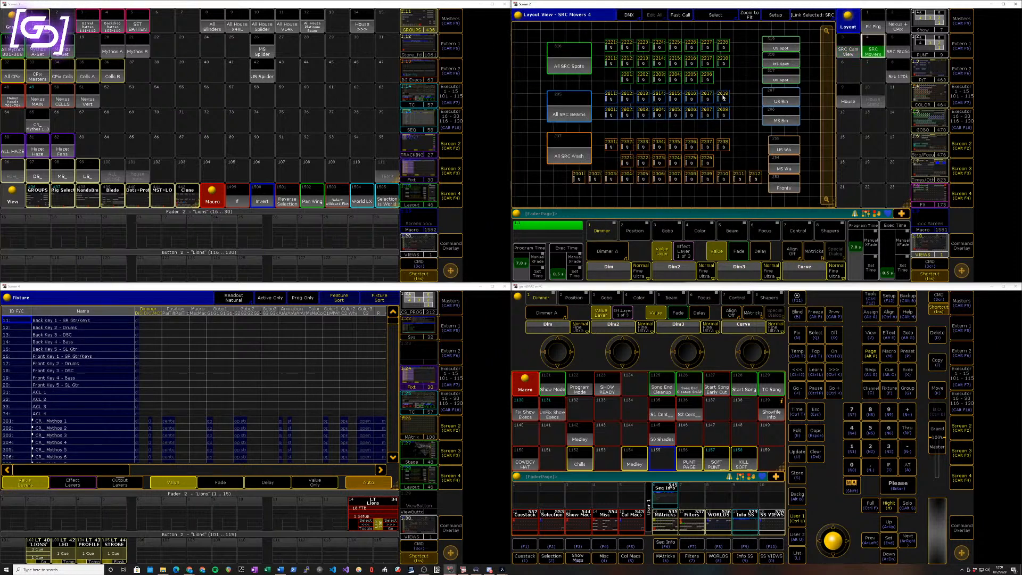
pyautogui.click(772, 151)
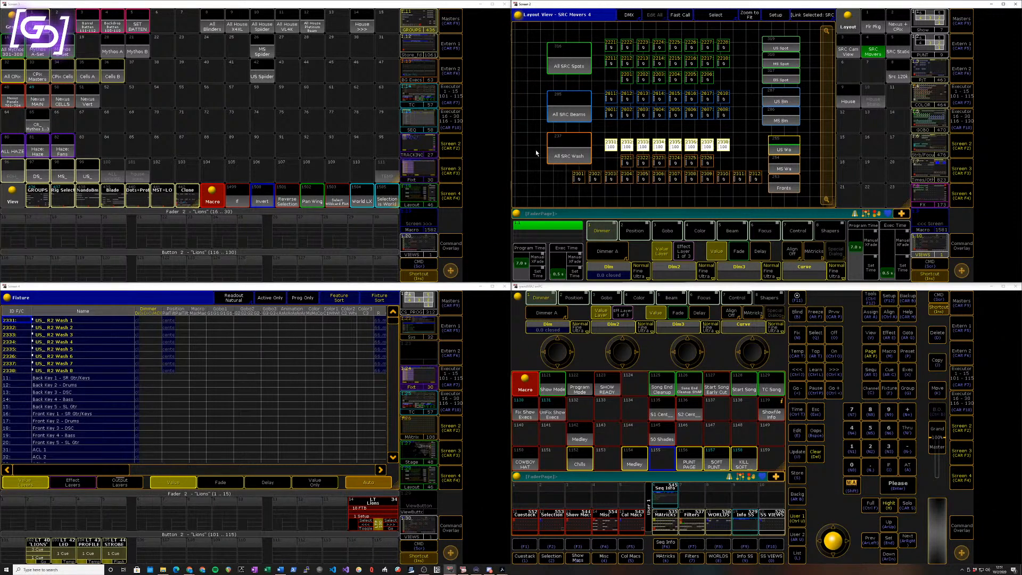
# - Recall the US Spiider group in the House layout and examine its instance order in the enlarged fixture sheet
pyautogui.click(845, 100)
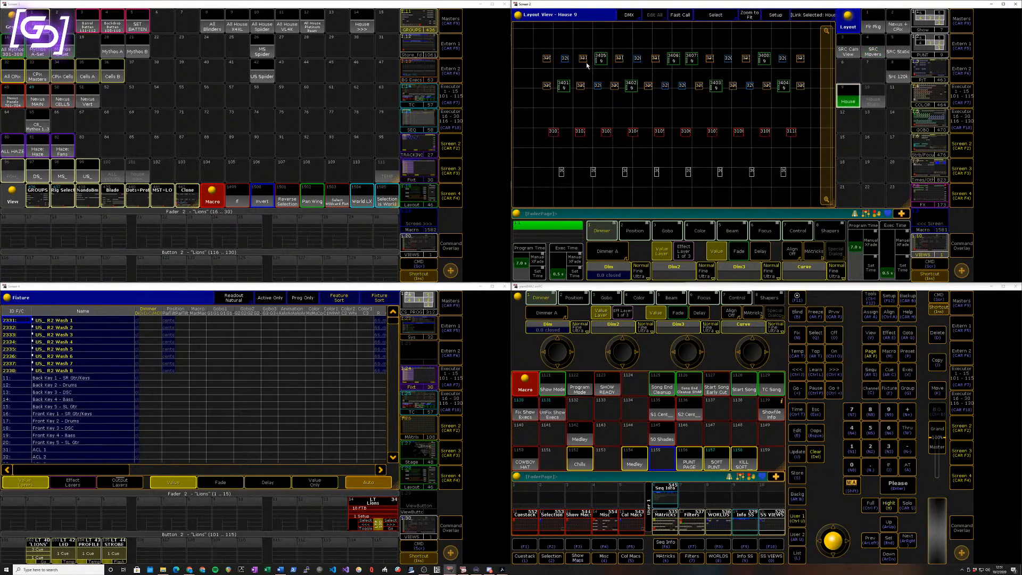
pyautogui.click(547, 57)
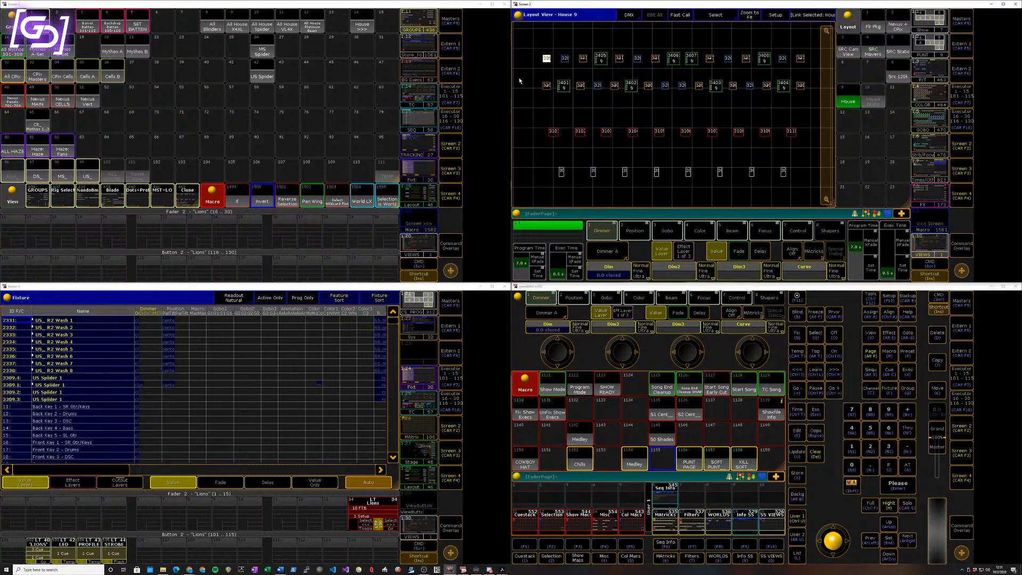
pyautogui.click(261, 72)
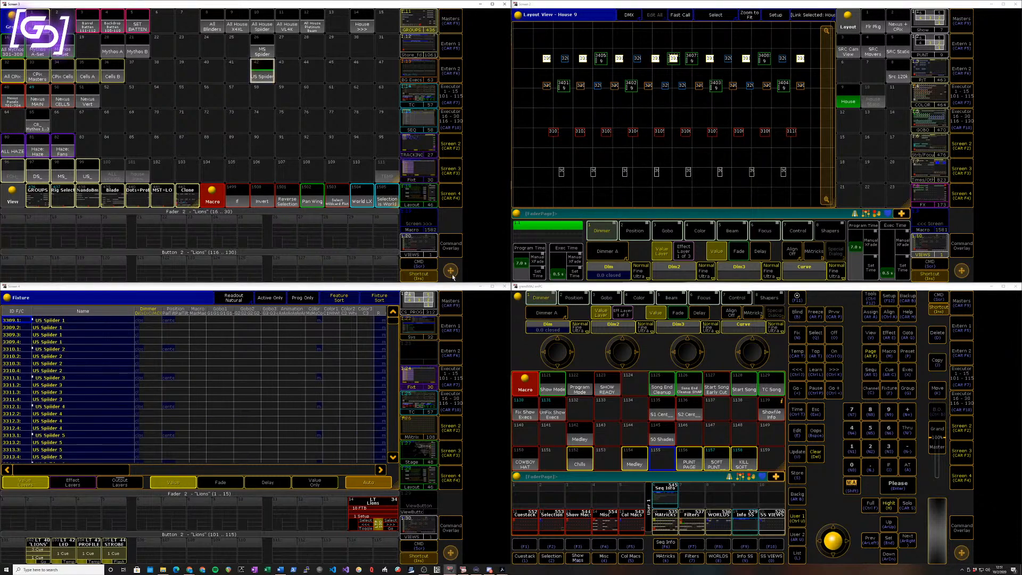
pyautogui.click(493, 287)
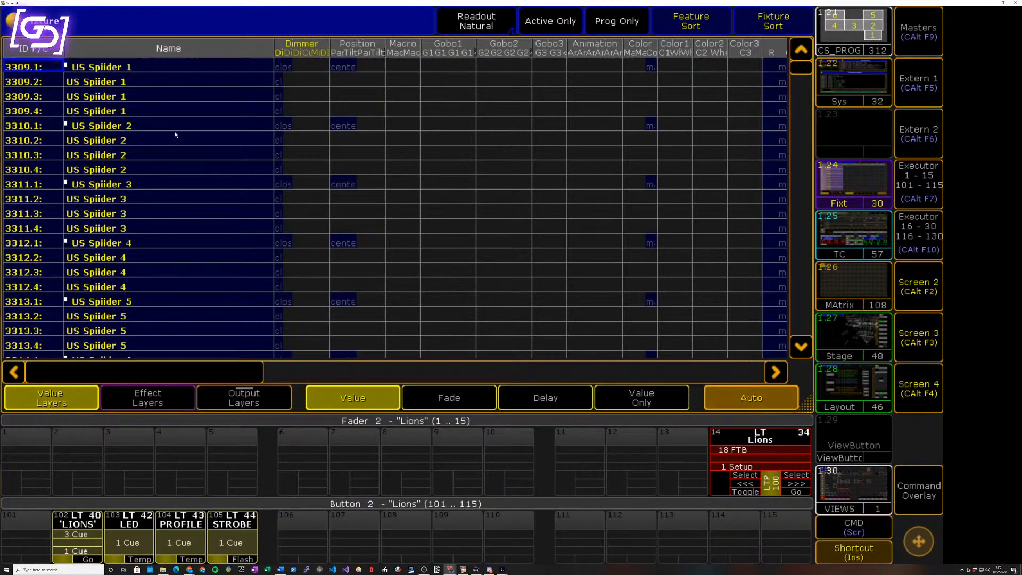
pyautogui.click(112, 66)
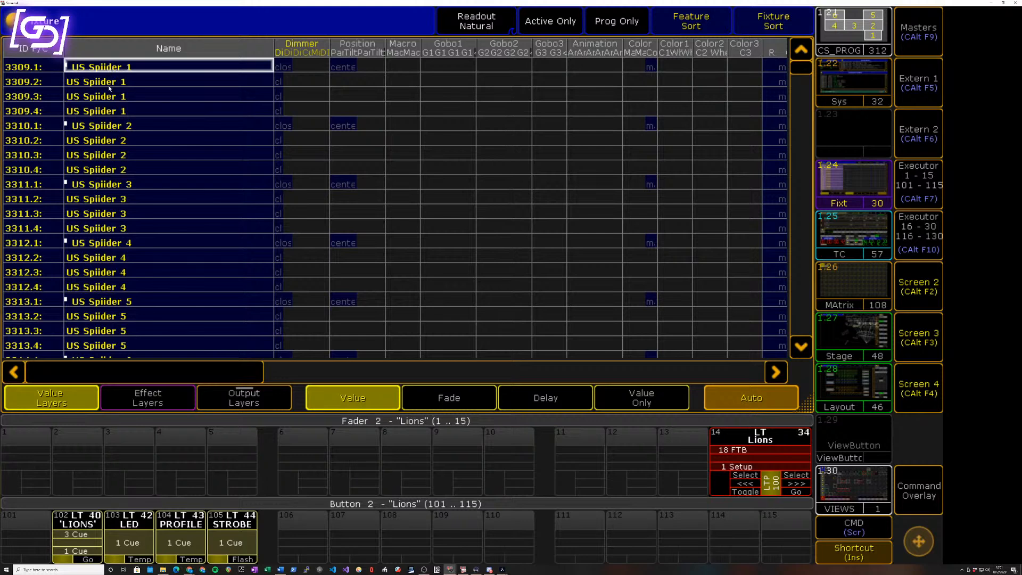
pyautogui.click(109, 83)
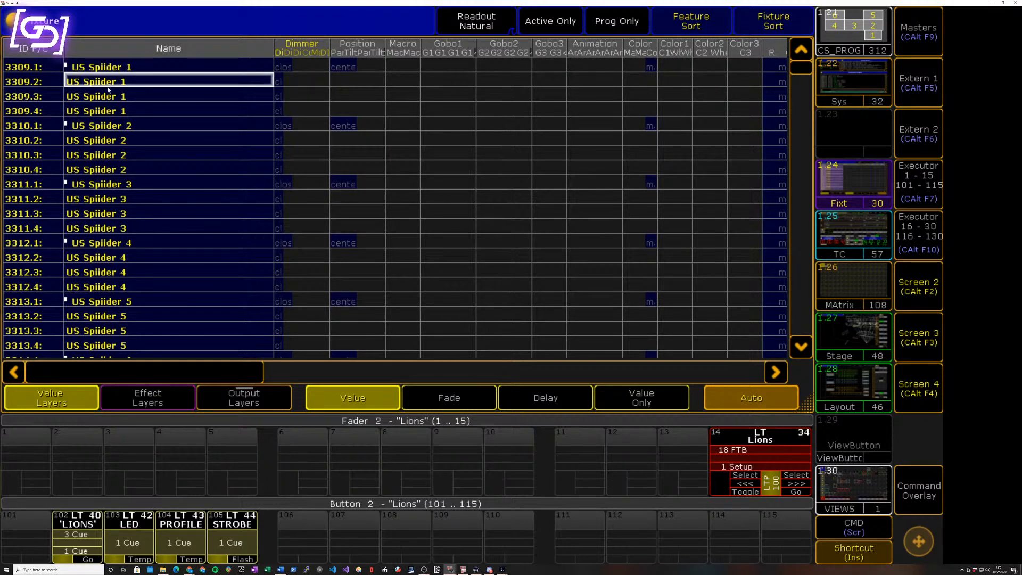
pyautogui.click(109, 101)
pyautogui.click(108, 111)
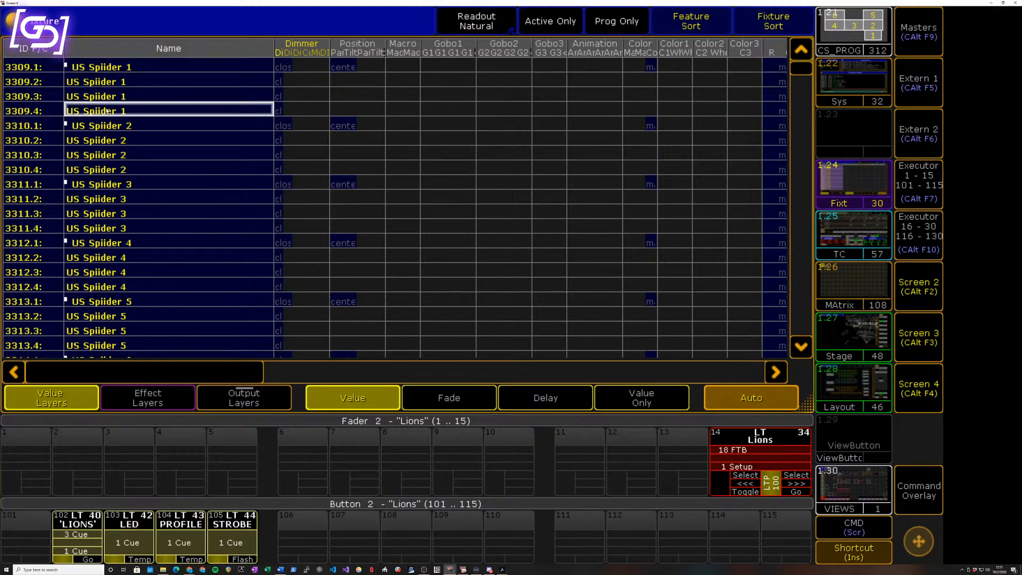
pyautogui.click(108, 124)
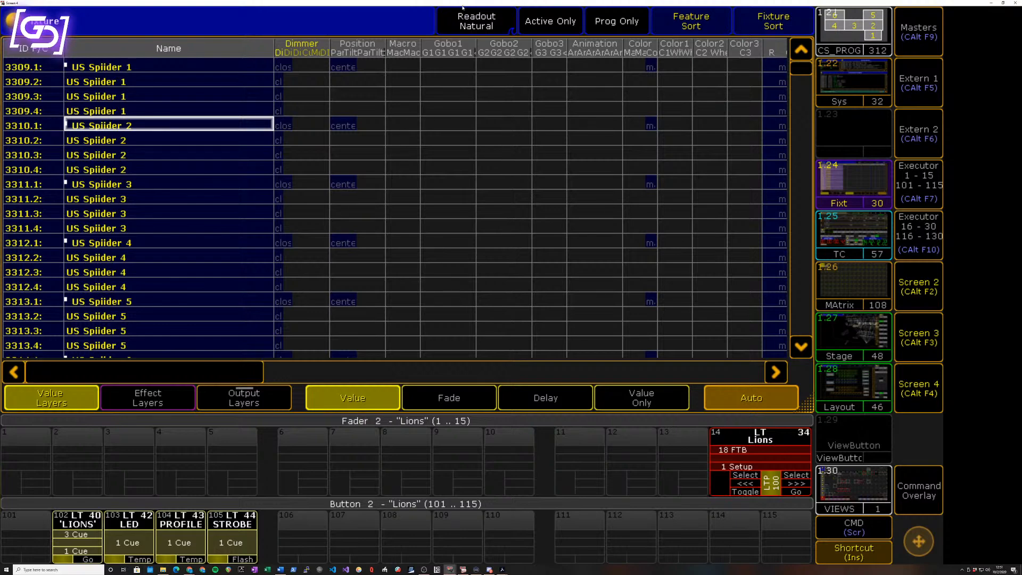
pyautogui.moveTo(463, 8); pyautogui.dragTo(466, 156)
pyautogui.press('super+Left')
pyautogui.press('super+Down')
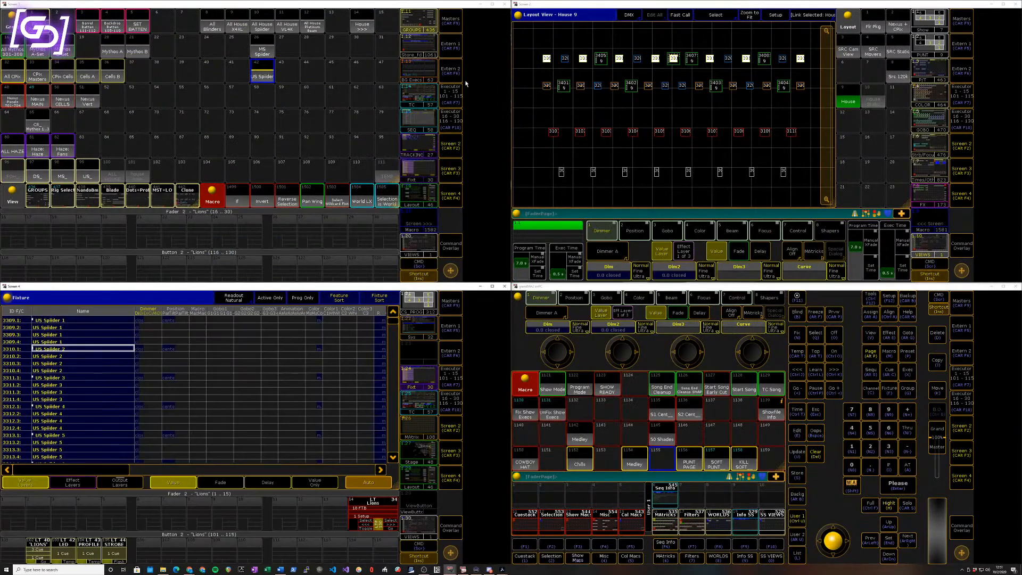
# - Set the House layout's Grid X to 0 in the layout options, and clear the fixture selection
pyautogui.click(518, 15)
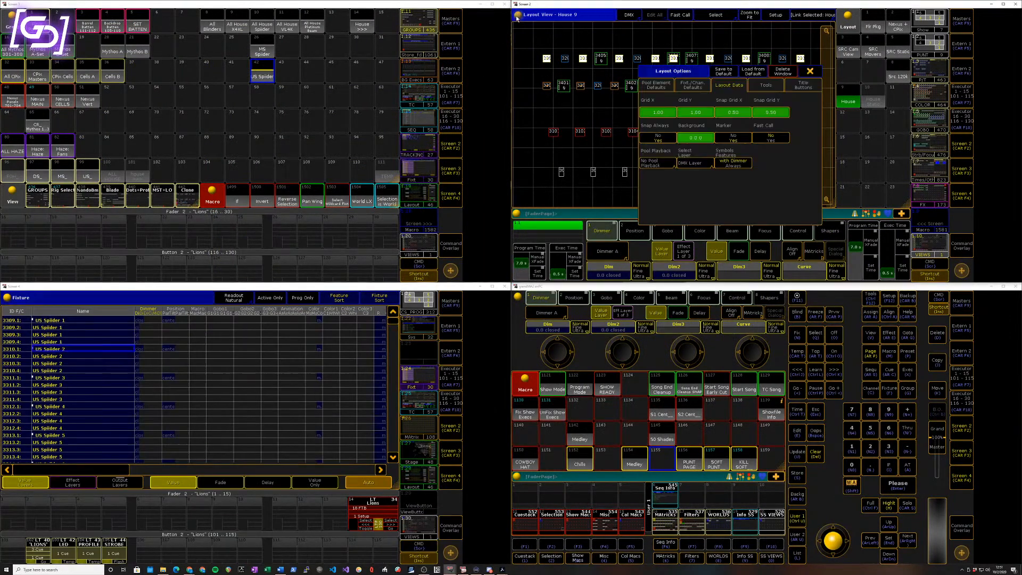
pyautogui.click(674, 112)
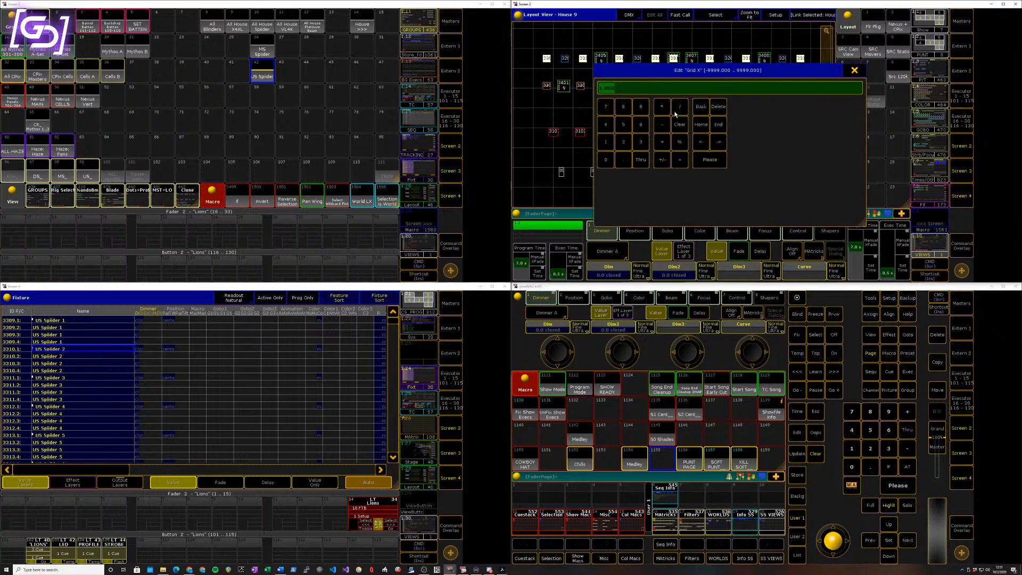
pyautogui.write('0')
pyautogui.press('Return')
pyautogui.click(810, 71)
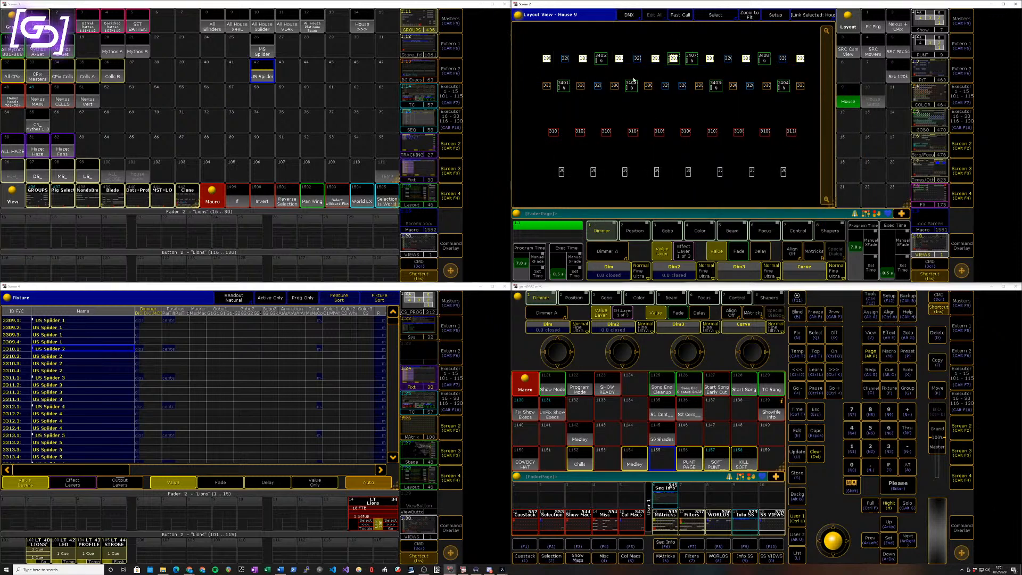
pyautogui.hotkey('ctrl', 's')
pyautogui.press('Delete')
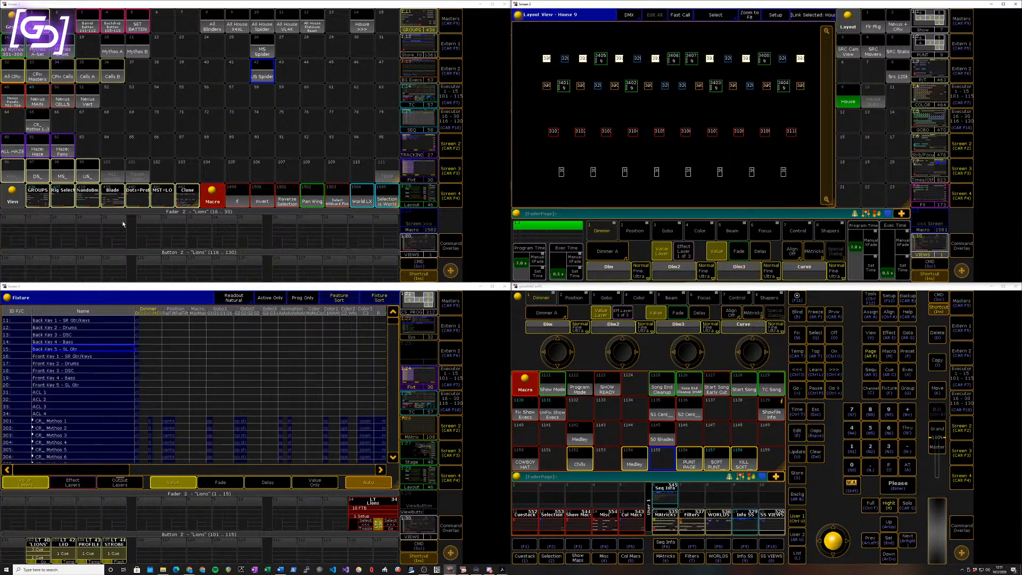
# - Recall All House Spiider, set the MAtricks interleave to 4, and store only the first instances as group 57
pyautogui.click(266, 30)
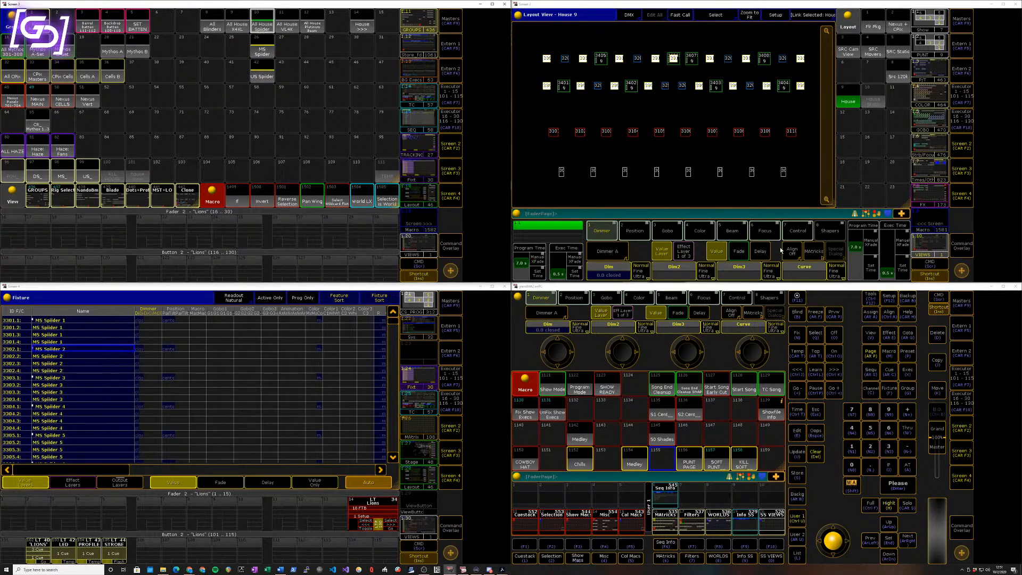
pyautogui.click(812, 251)
pyautogui.click(622, 236)
pyautogui.click(623, 235)
pyautogui.click(622, 236)
pyautogui.click(623, 236)
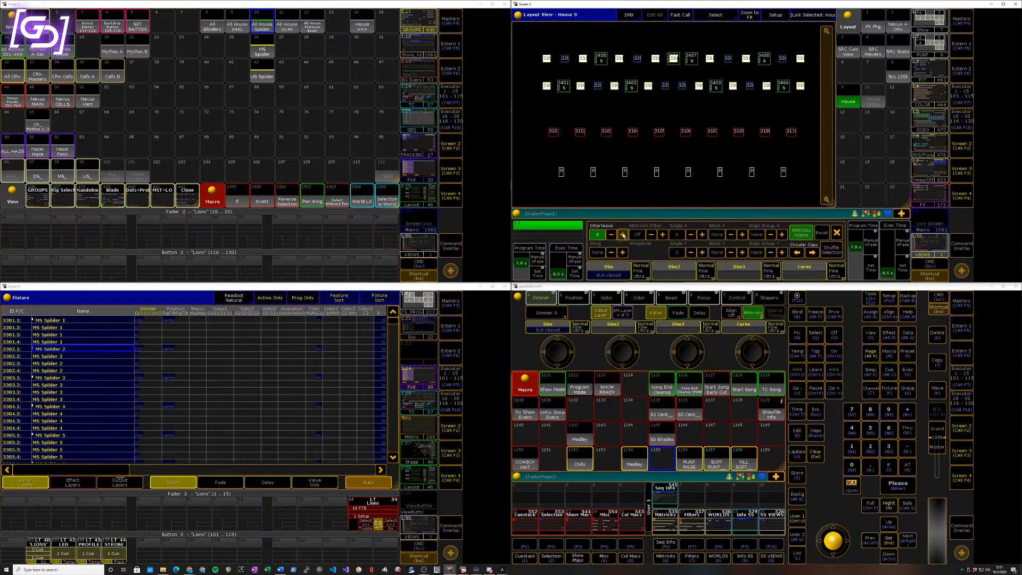
pyautogui.click(702, 234)
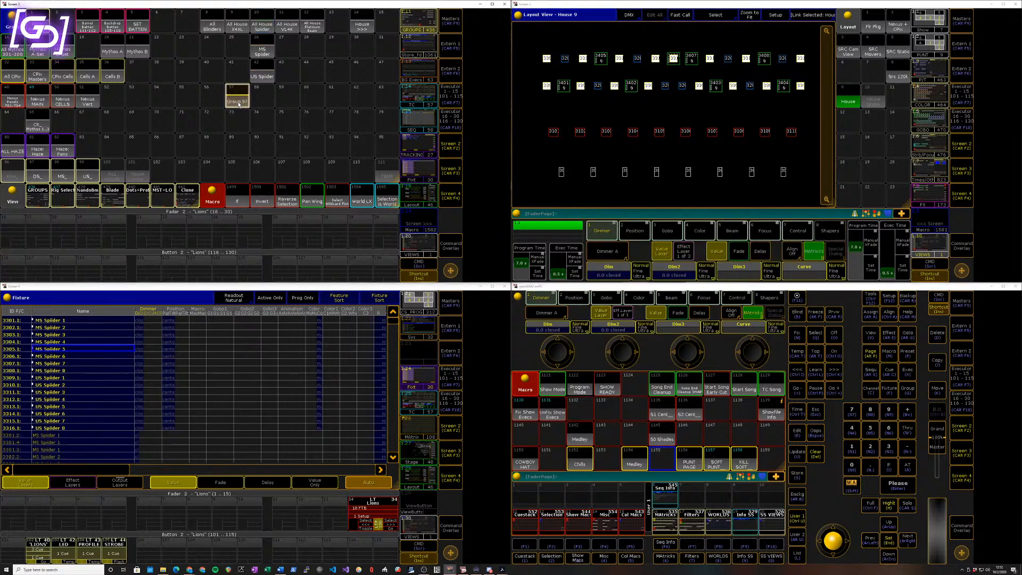
pyautogui.click(237, 105)
# - Step through the second, third and fourth Spiider instances, storing them as groups 58, 59 and 60, and clear the selection
pyautogui.press('Right')
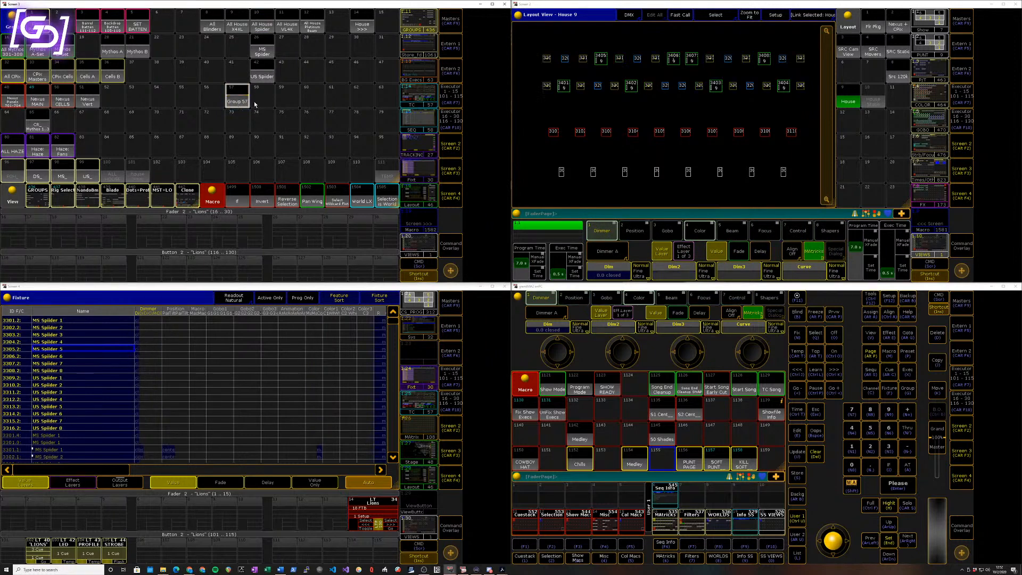
pyautogui.press('s')
pyautogui.click(255, 105)
pyautogui.press('Right')
pyautogui.press('s')
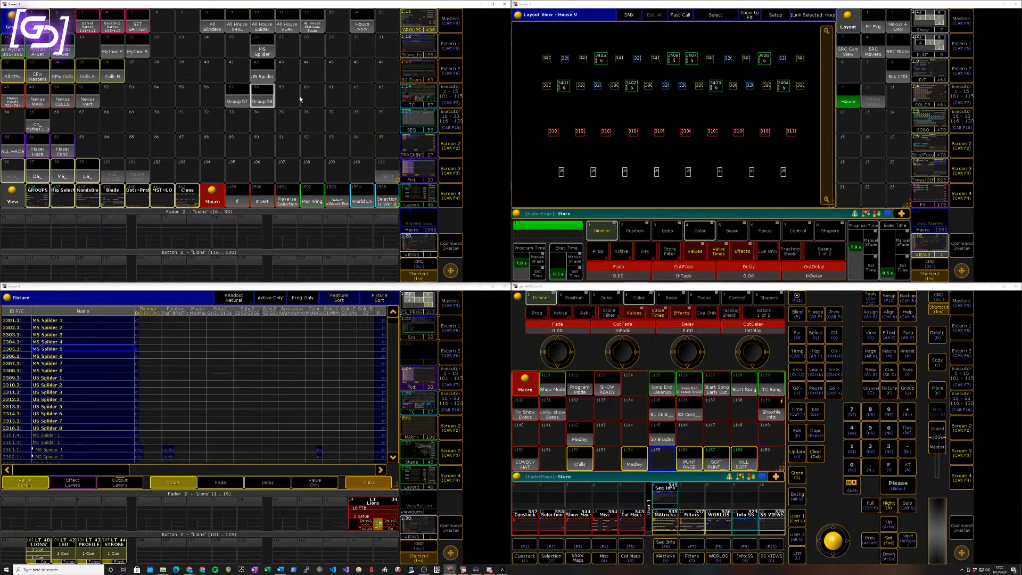
pyautogui.click(294, 99)
pyautogui.press('Right')
pyautogui.press('s')
pyautogui.click(311, 92)
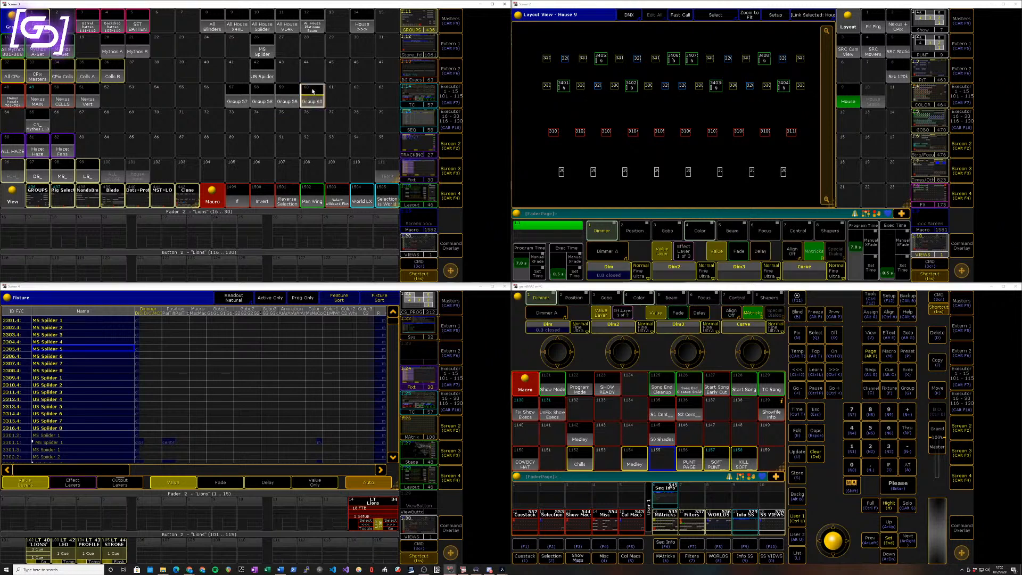
pyautogui.press('Return')
pyautogui.press('Return')
pyautogui.press('Delete')
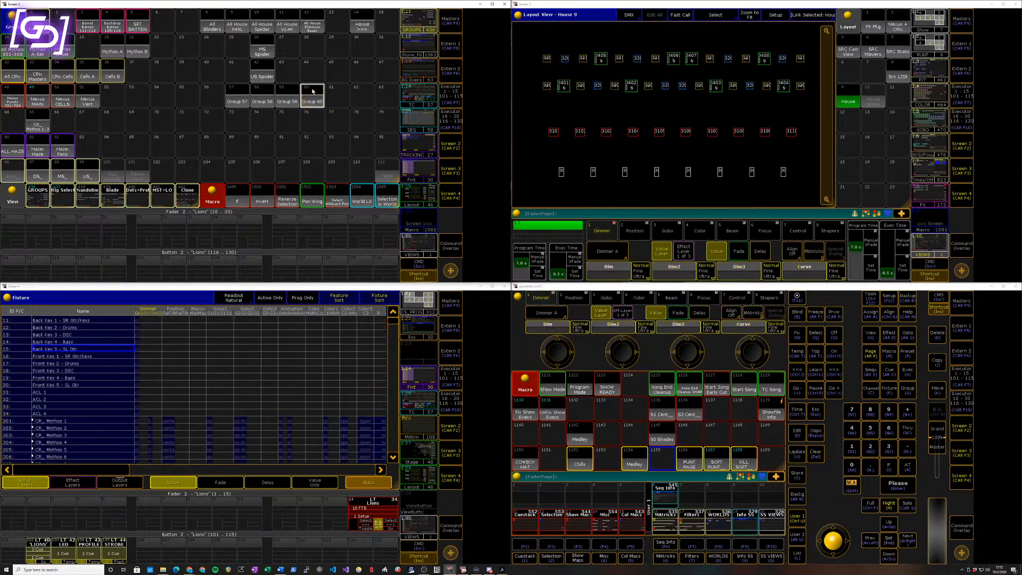
# - Label groups 57 to 60 as ".1", ".2", ".3" and ".4"
pyautogui.hotkey('alt', 'a')
pyautogui.hotkey('alt', 'a')
pyautogui.click(237, 96)
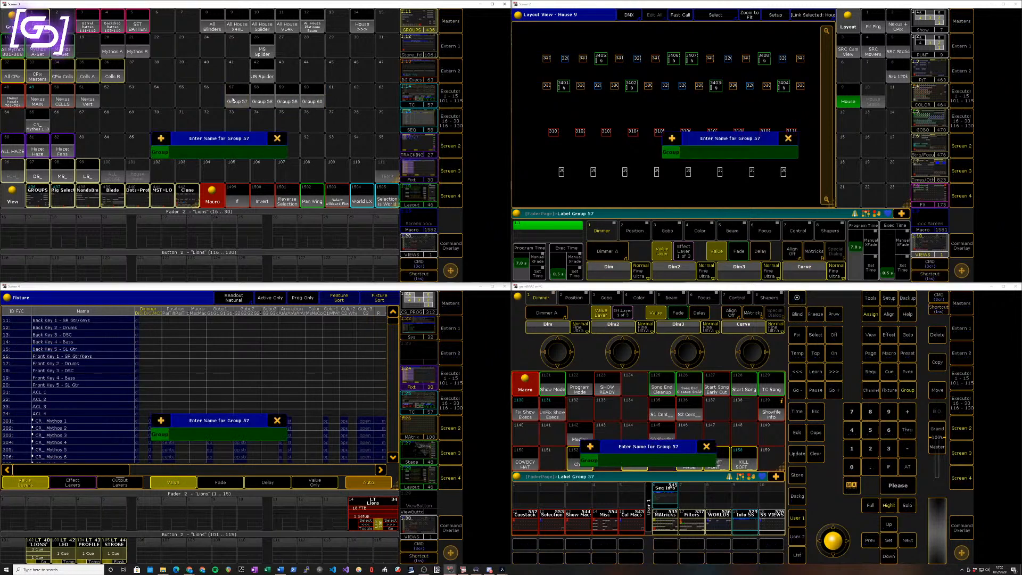
pyautogui.write('.1')
pyautogui.press('Return')
pyautogui.click(268, 96)
pyautogui.write('.2')
pyautogui.press('Return')
pyautogui.click(291, 97)
pyautogui.write('.3')
pyautogui.press('Return')
pyautogui.click(315, 96)
pyautogui.write('.4')
pyautogui.press('Return')
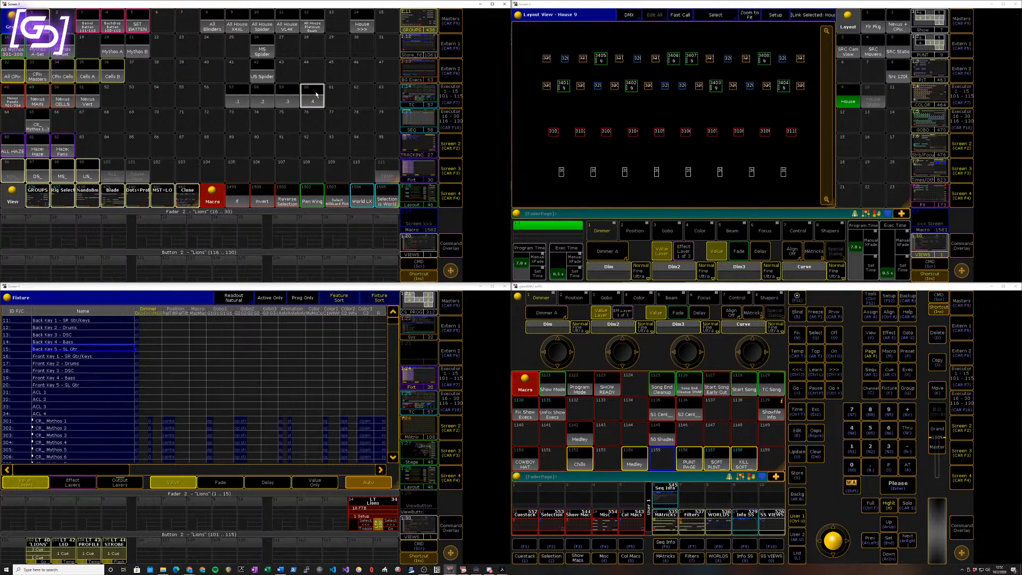
# - Select groups .1 through .4 in order, store the combined selection as group 56, and label it "Spiider (Instance Order)"
pyautogui.click(238, 104)
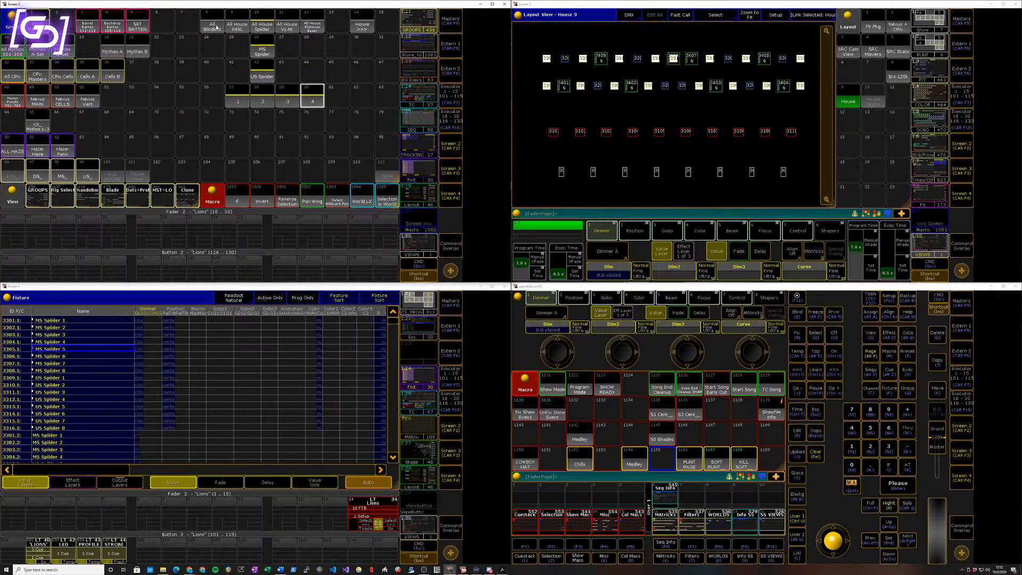
pyautogui.click(216, 96)
pyautogui.hotkey('alt', 'a')
pyautogui.hotkey('alt', 'a')
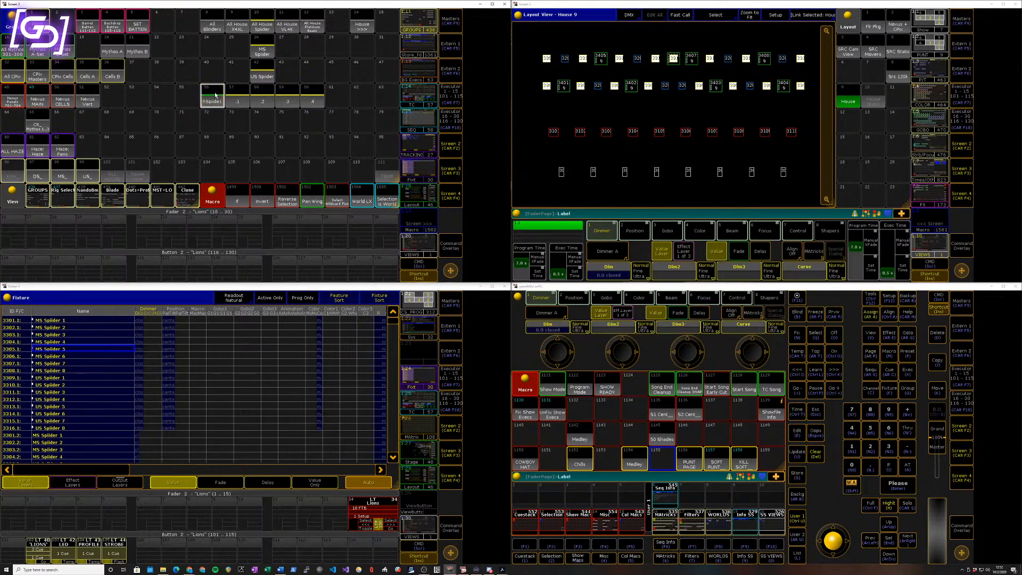
pyautogui.click(216, 95)
pyautogui.write('Spider (')
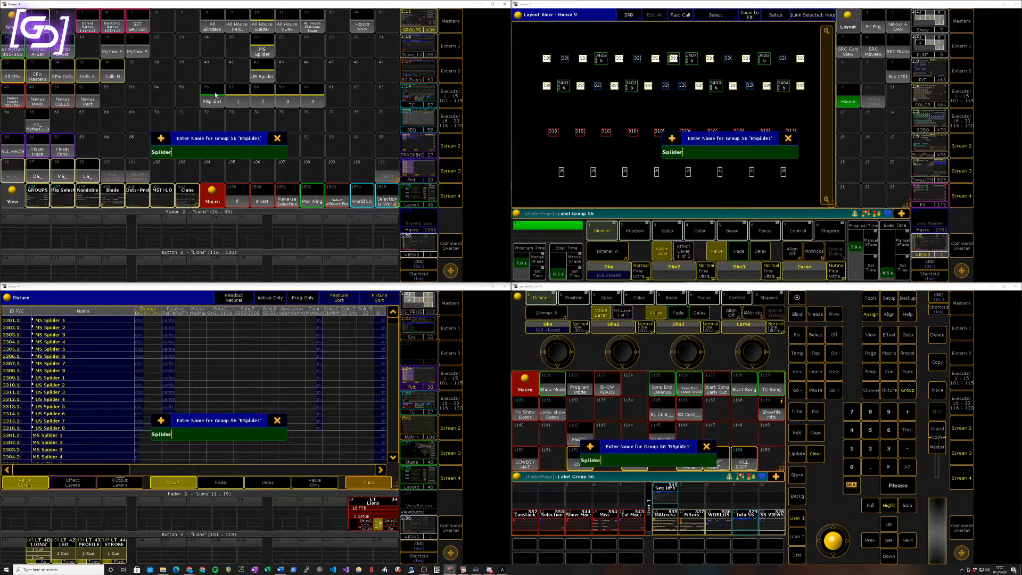
pyautogui.write('Instance 0')
pyautogui.press('BackSpace')
pyautogui.write('Order)')
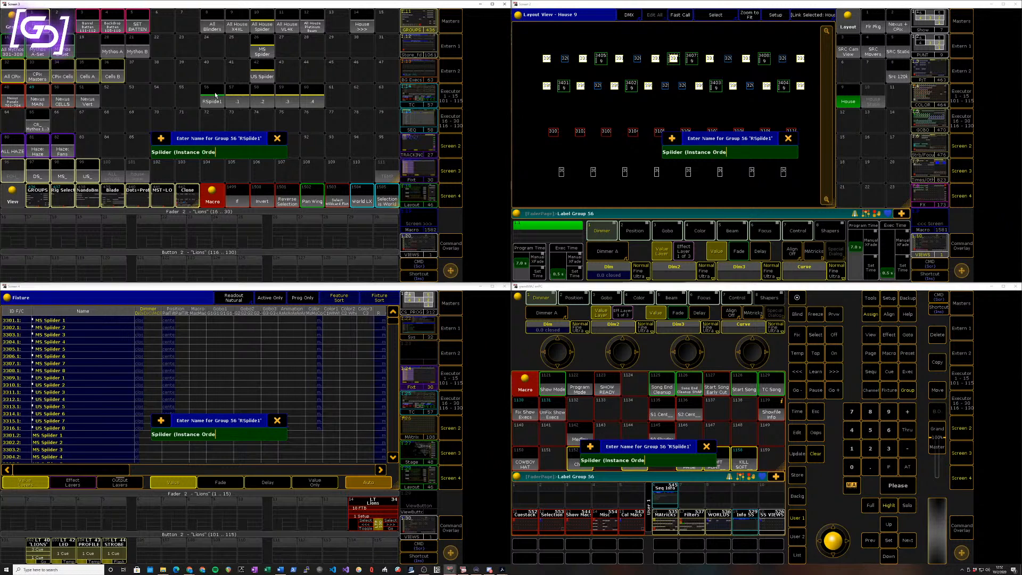
pyautogui.press('Return')
pyautogui.hotkey('alt', 'a')
pyautogui.click(270, 32)
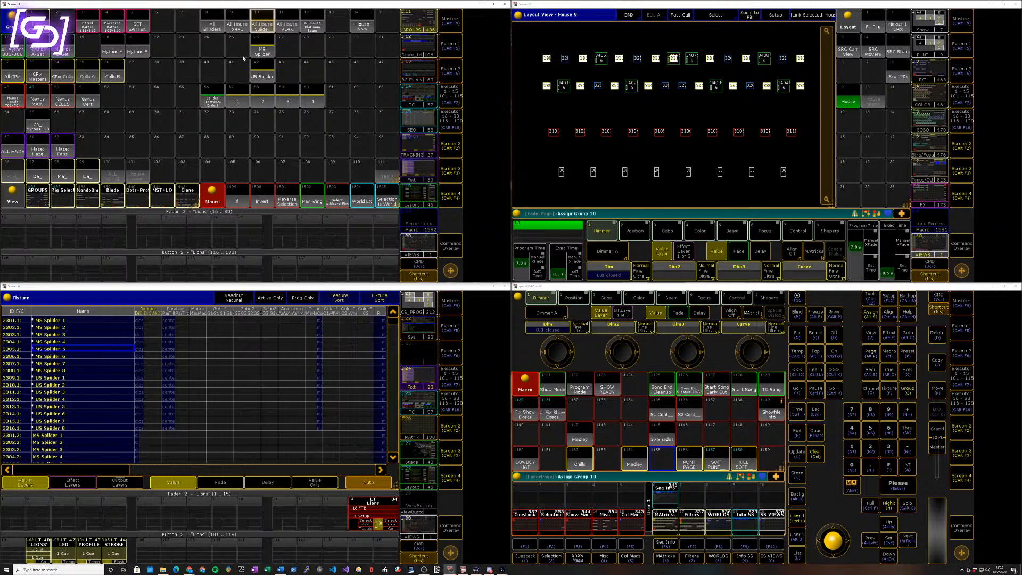
pyautogui.click(190, 99)
pyautogui.hotkey('alt', 'a')
pyautogui.press('Escape')
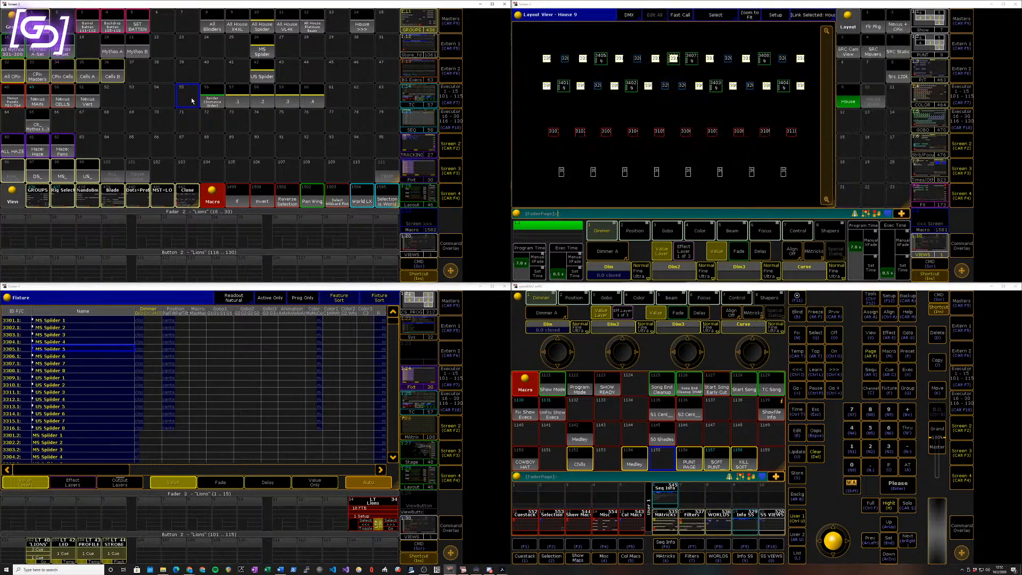
# - Place the All House Spiider group in group slot 55 and label it "Spiider(Fixture Order)"
pyautogui.press('m')
pyautogui.click(259, 20)
pyautogui.click(184, 103)
pyautogui.hotkey('alt', 'a')
pyautogui.hotkey('alt', 'a')
pyautogui.click(185, 104)
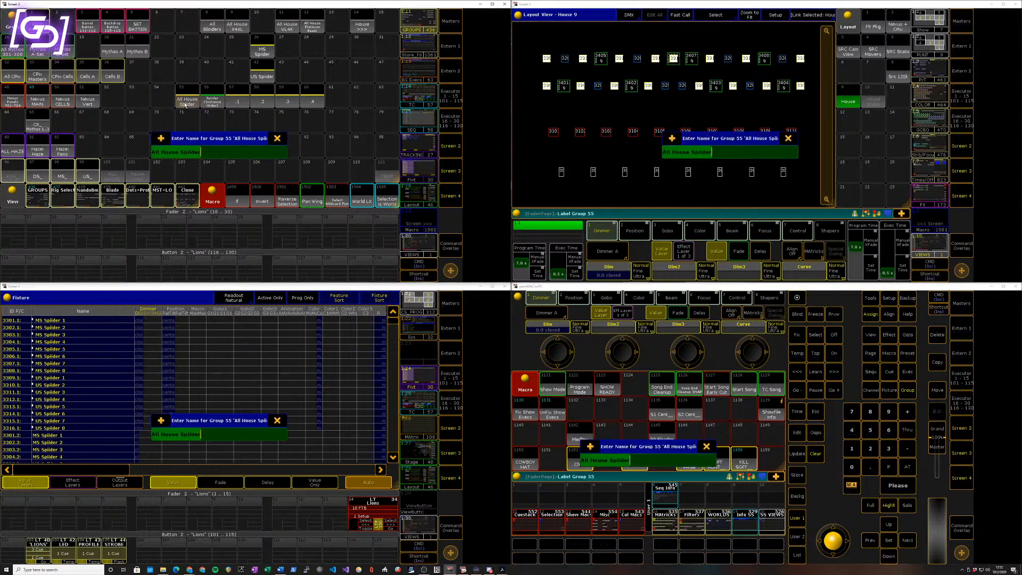
pyautogui.write('Spiider(Fixtu')
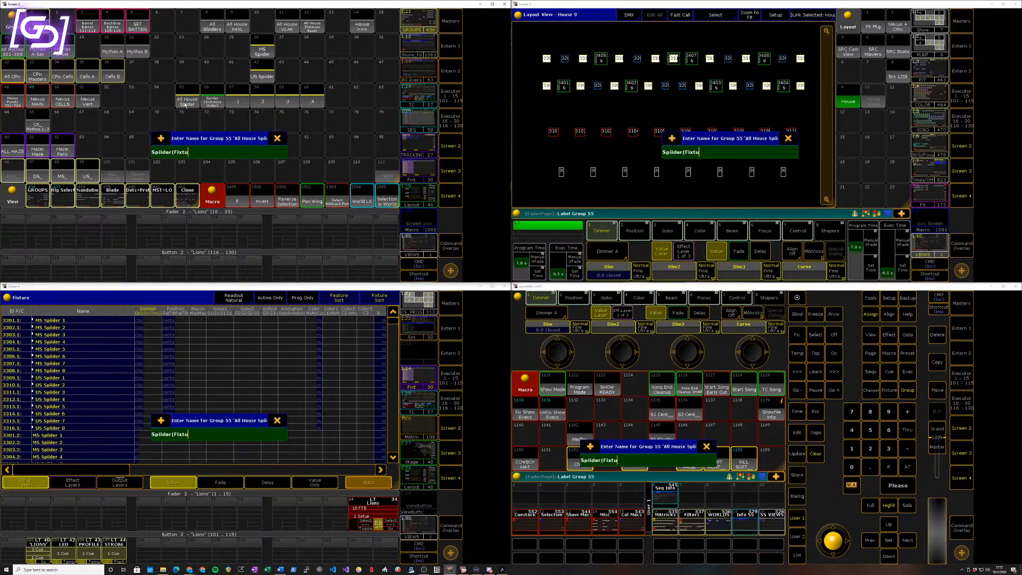
pyautogui.write('re Order)')
pyautogui.press('Return')
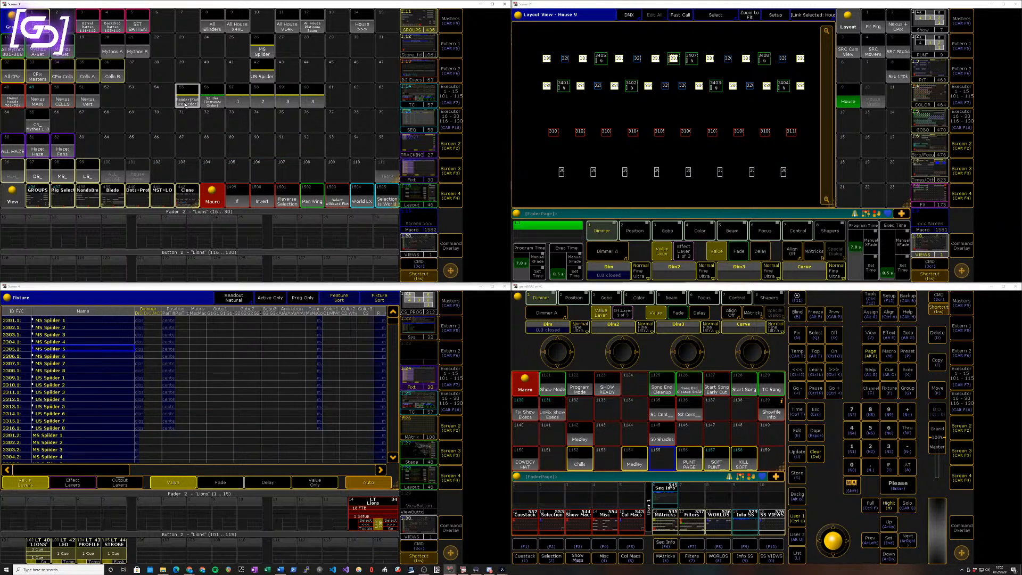
# - Recall the instance-order and fixture-order Spiider groups to compare their selections, and clear the selection
pyautogui.press('Delete')
pyautogui.click(215, 104)
pyautogui.click(185, 102)
pyautogui.press('Delete')
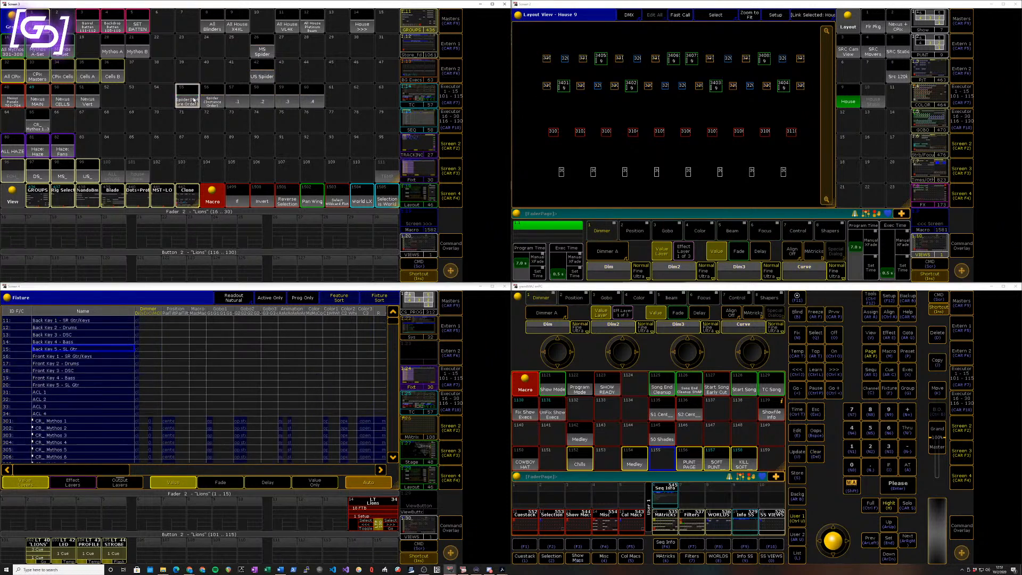
# - Recall the instance-order Spiider group, filter it with If to MS Spiider, and enlarge the fixture sheet to check the order
pyautogui.click(223, 100)
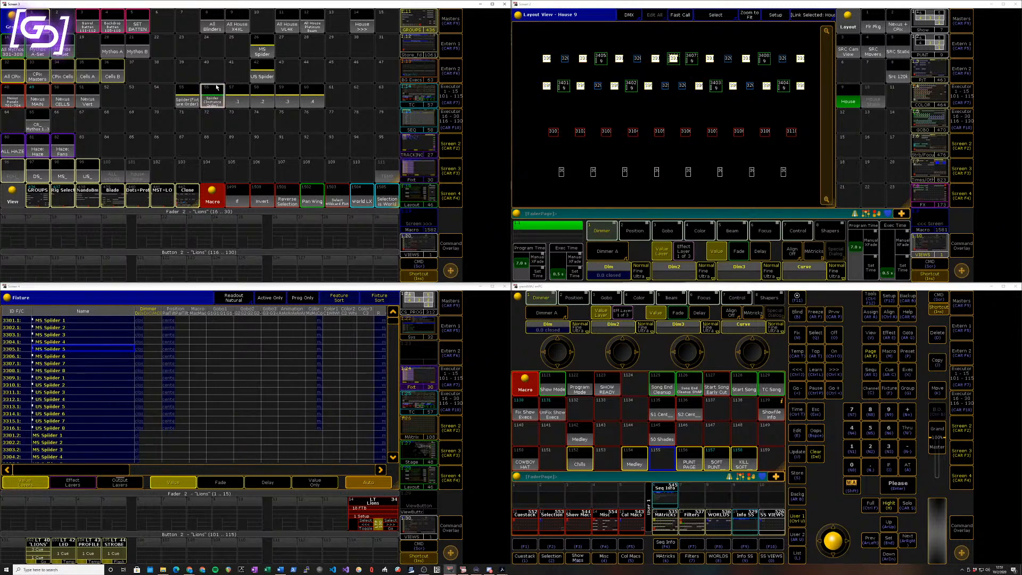
pyautogui.click(238, 194)
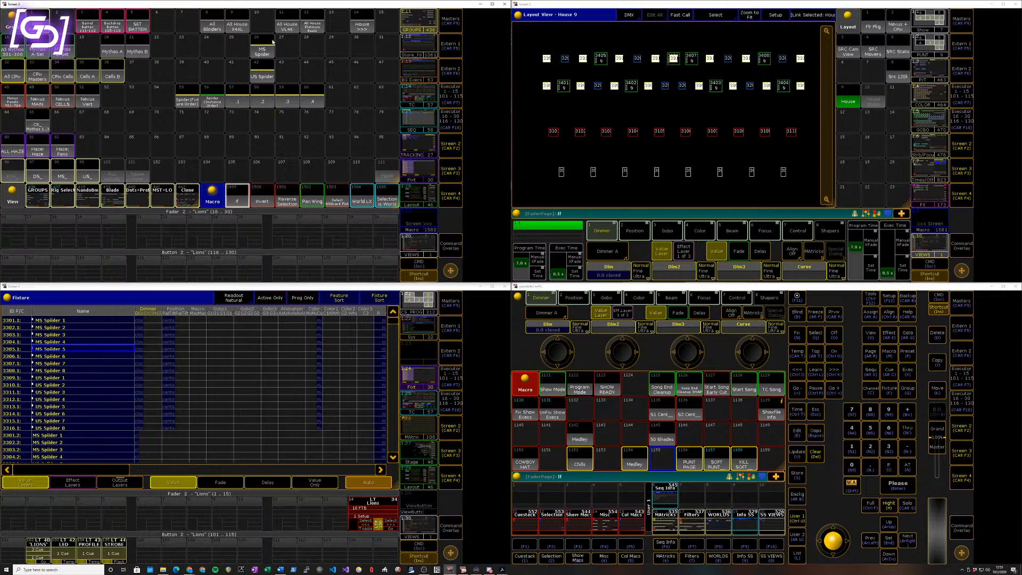
pyautogui.click(270, 46)
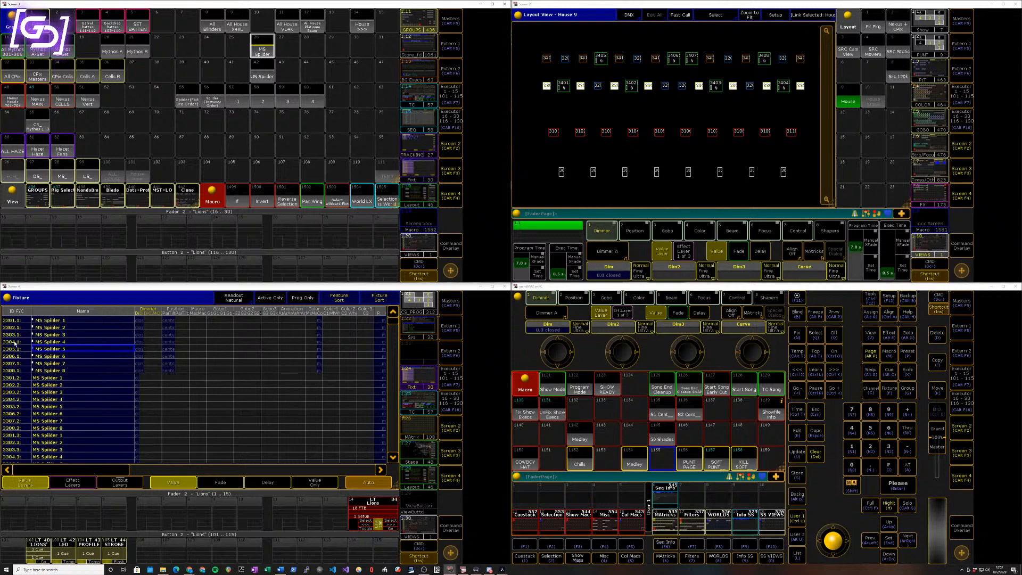
pyautogui.click(492, 286)
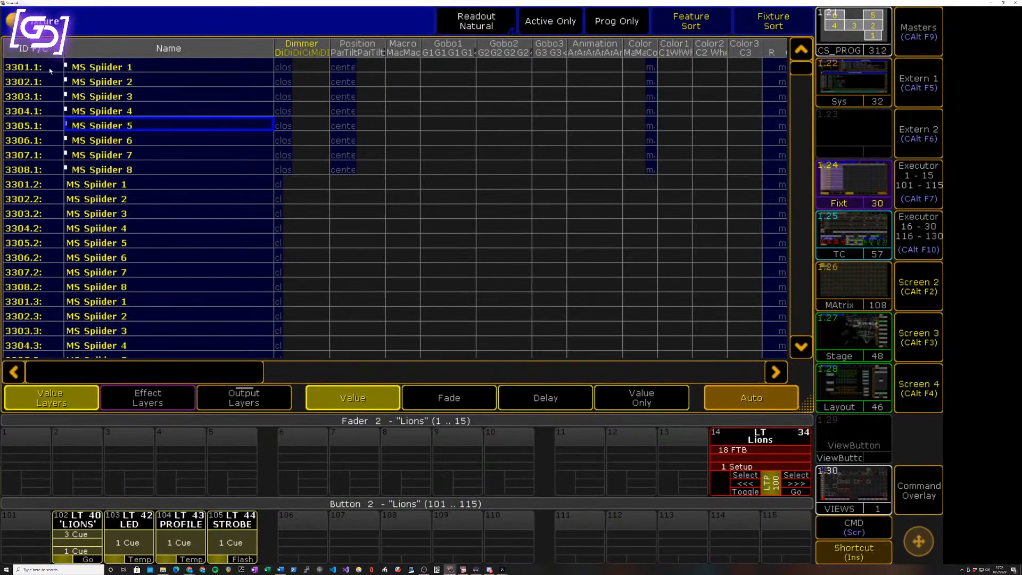
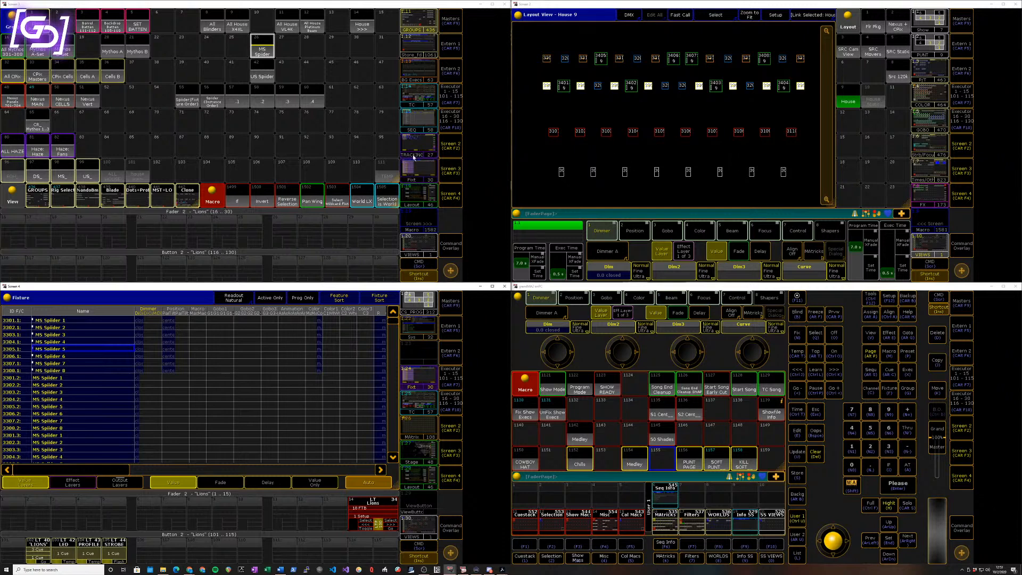
# - Store the instance-ordered MS Spiider selection as group 1209 among the clone groups, keep its default name, and clear the selection
pyautogui.click(407, 17)
pyautogui.click(183, 201)
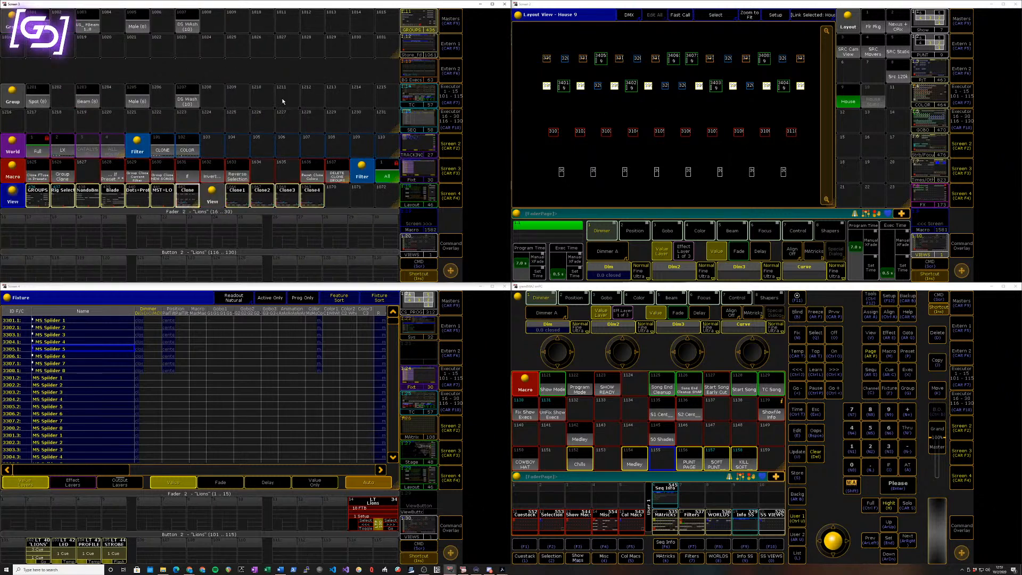
pyautogui.click(245, 99)
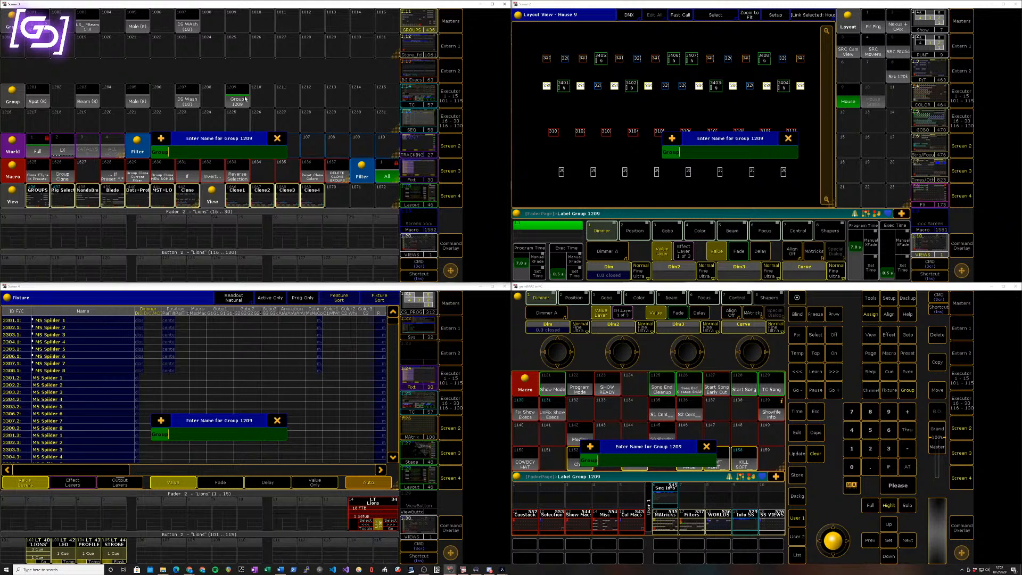
pyautogui.press('Return')
pyautogui.press('Delete')
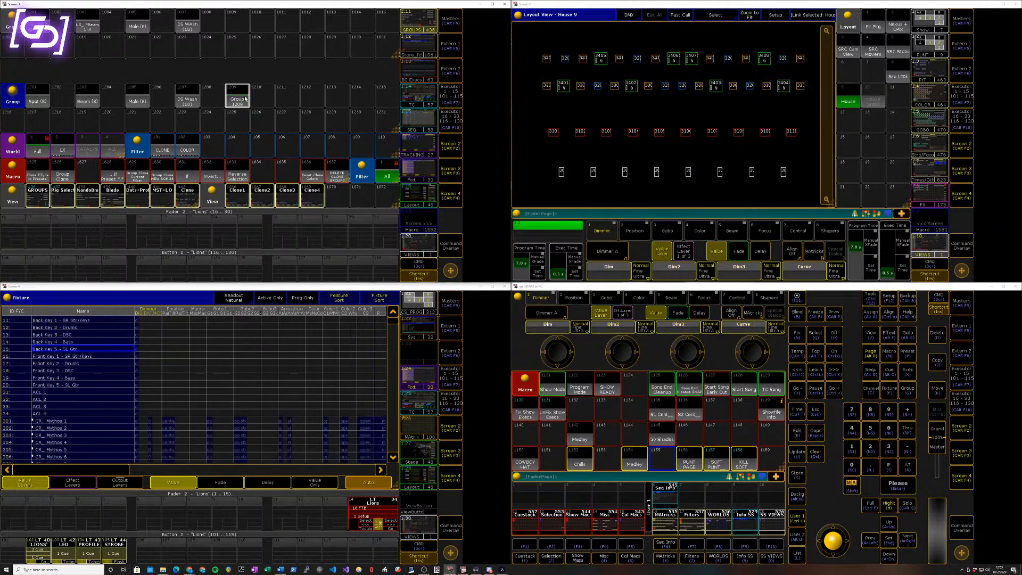
# - Recall group 1209, deselect MS Spiider 1 and 8 in the House layout, and store the remaining fixtures as group 1210
pyautogui.click(410, 27)
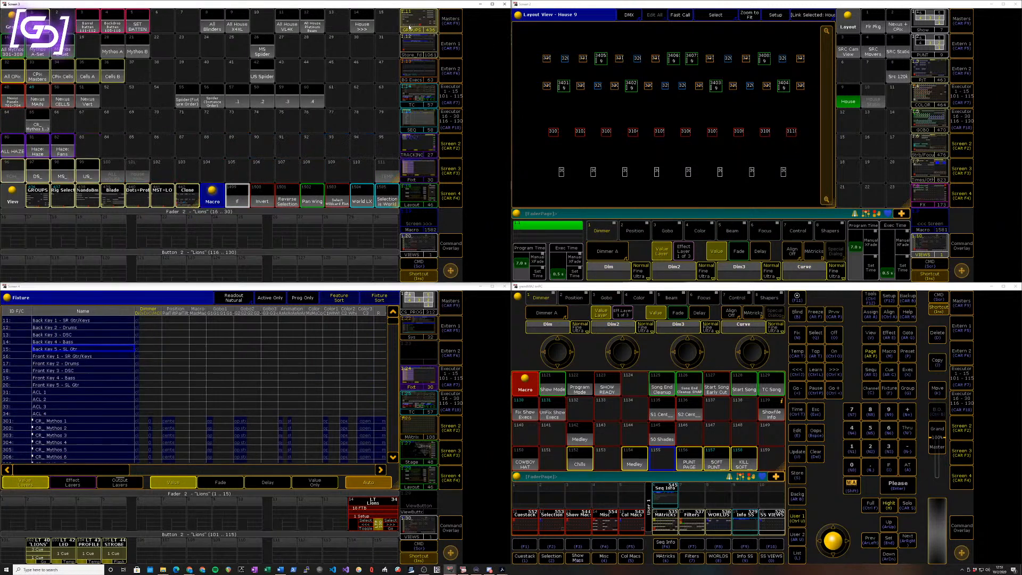
pyautogui.click(194, 193)
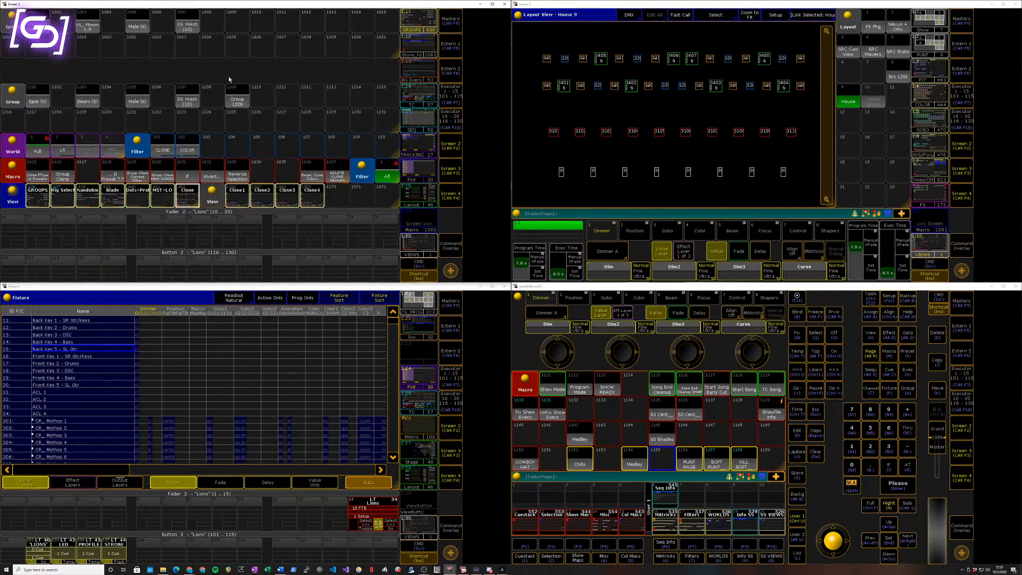
pyautogui.click(237, 96)
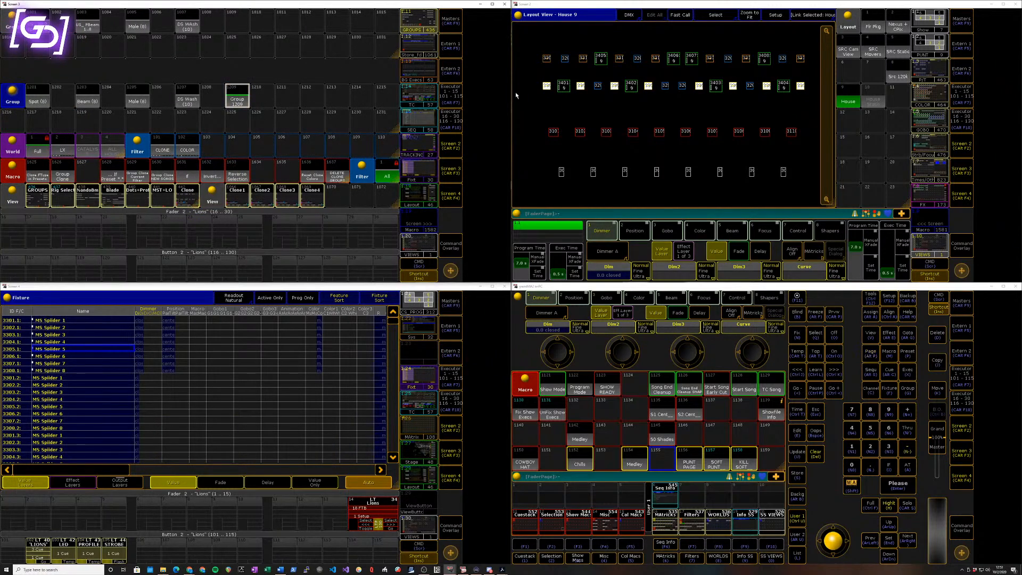
pyautogui.moveTo(533, 81); pyautogui.dragTo(553, 99)
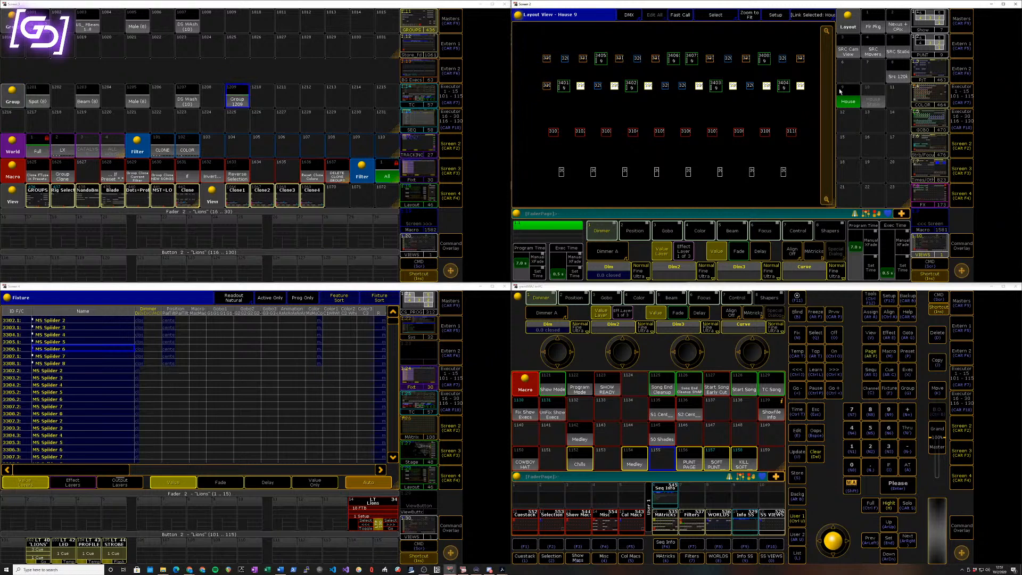
pyautogui.click(800, 84)
pyautogui.press('s')
pyautogui.click(261, 102)
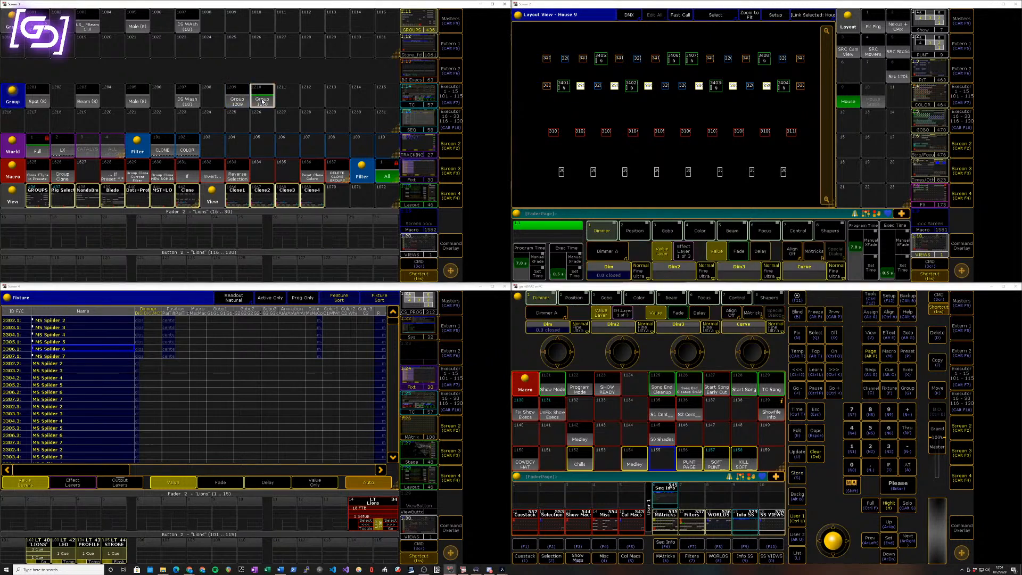
# - Label group 1210 "MS Wash (6x4)"
pyautogui.press('BackSpace')
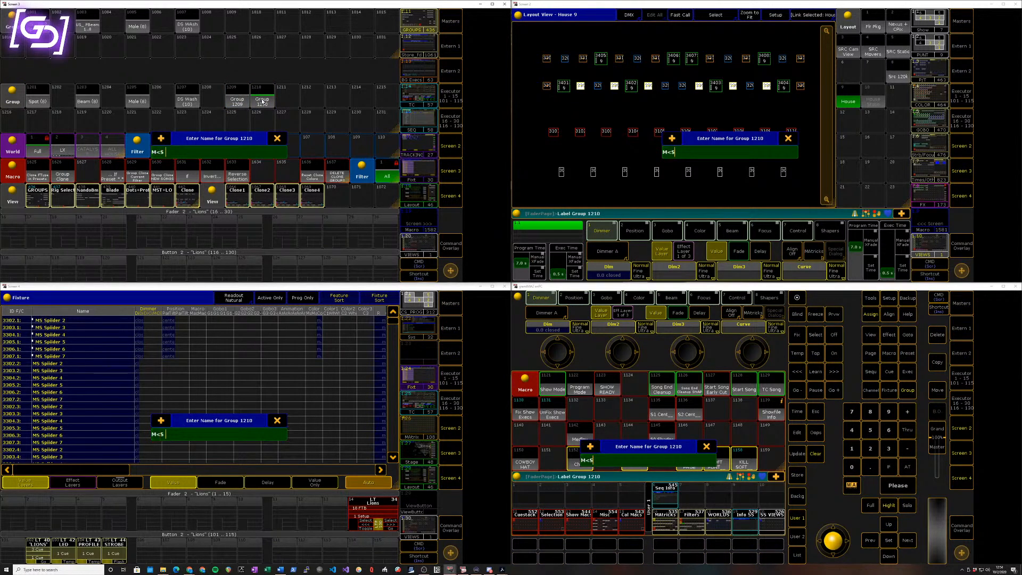
pyautogui.write('MS Wash (6x4')
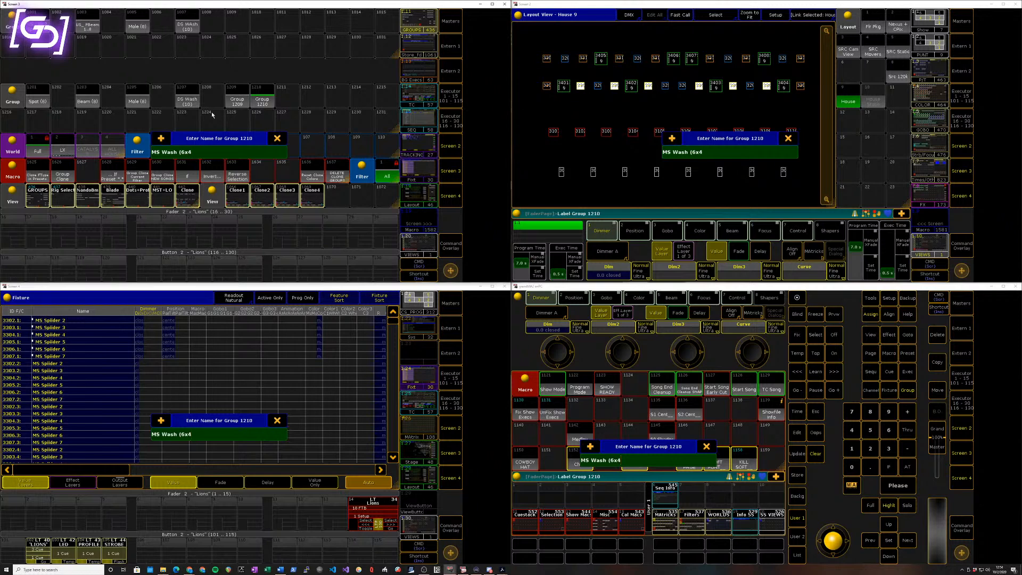
pyautogui.write(')')
pyautogui.press('Return')
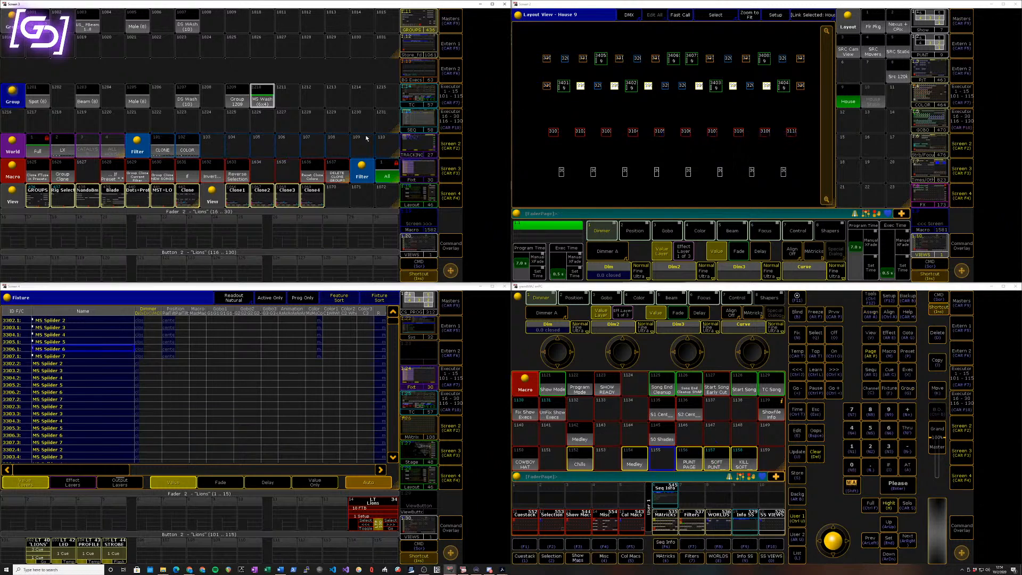
# - Recall the US Wash source group from the SRC Movers layout and place it in group slot 1009 among the clone groups
pyautogui.click(850, 52)
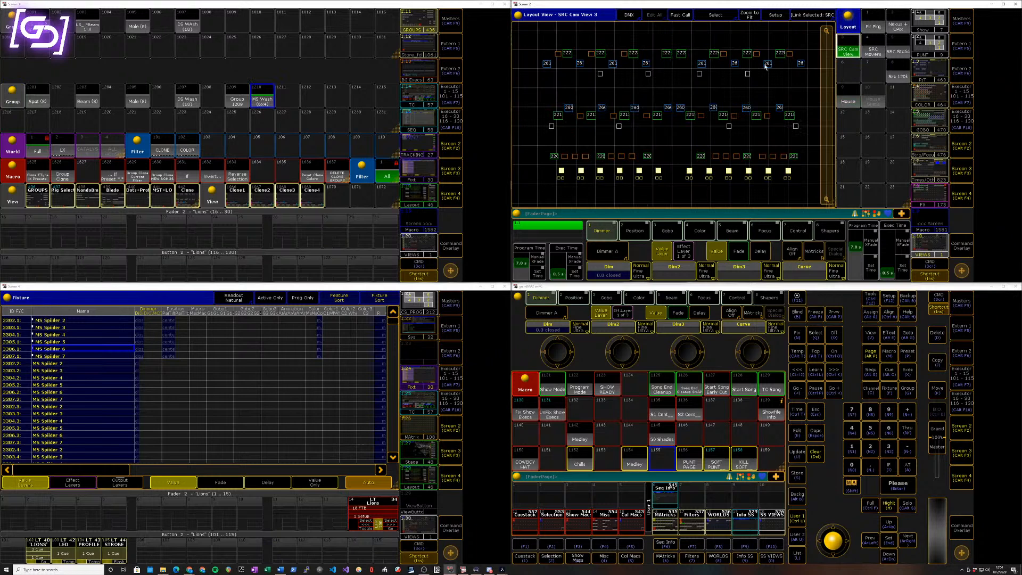
pyautogui.click(875, 50)
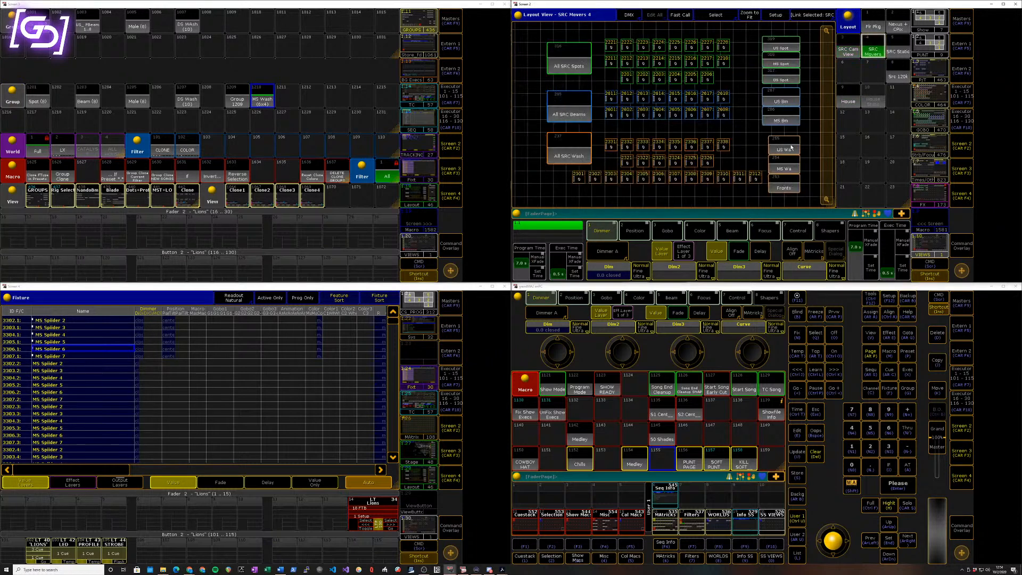
pyautogui.click(791, 148)
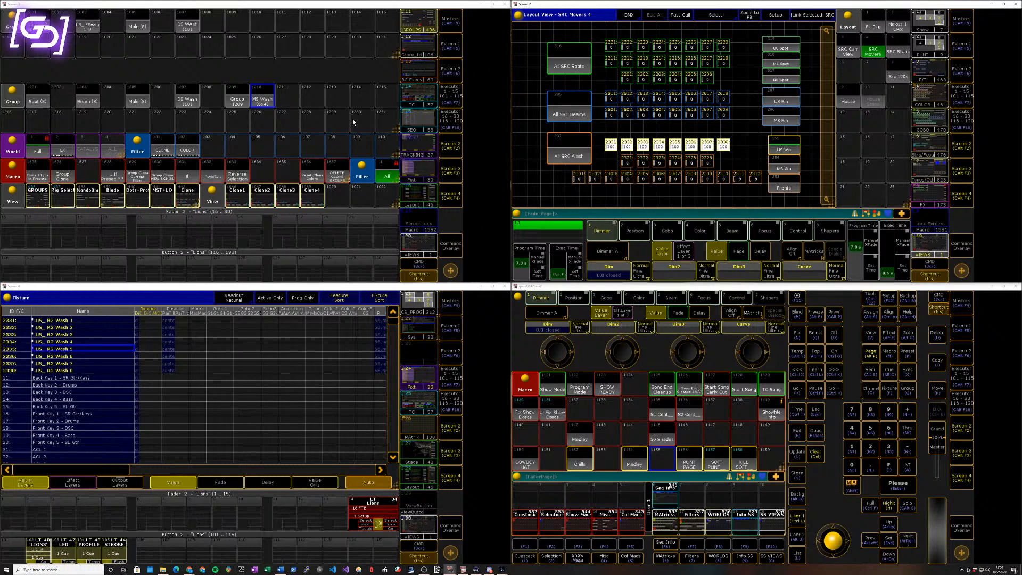
pyautogui.press('Delete')
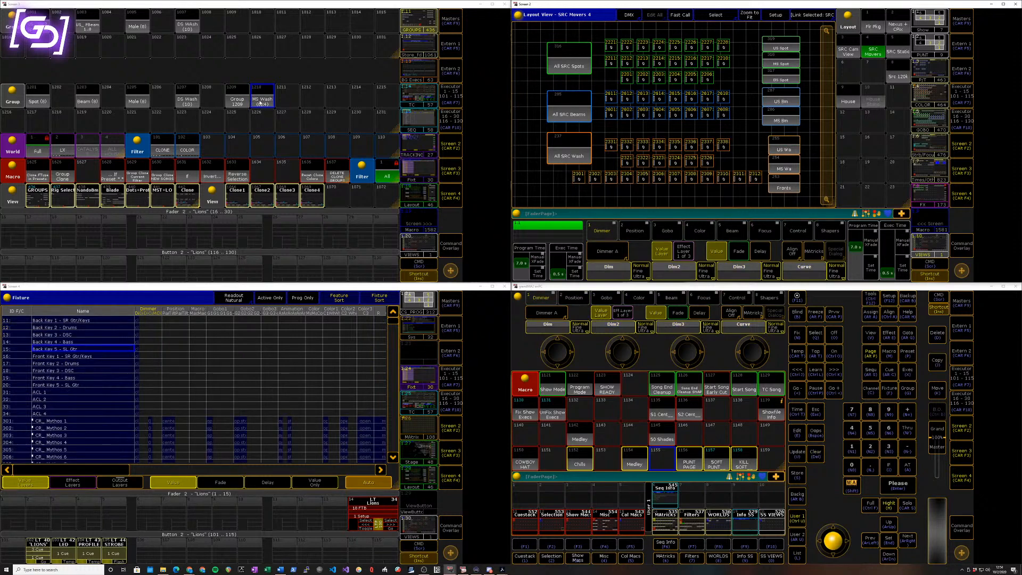
pyautogui.click(784, 146)
pyautogui.click(237, 22)
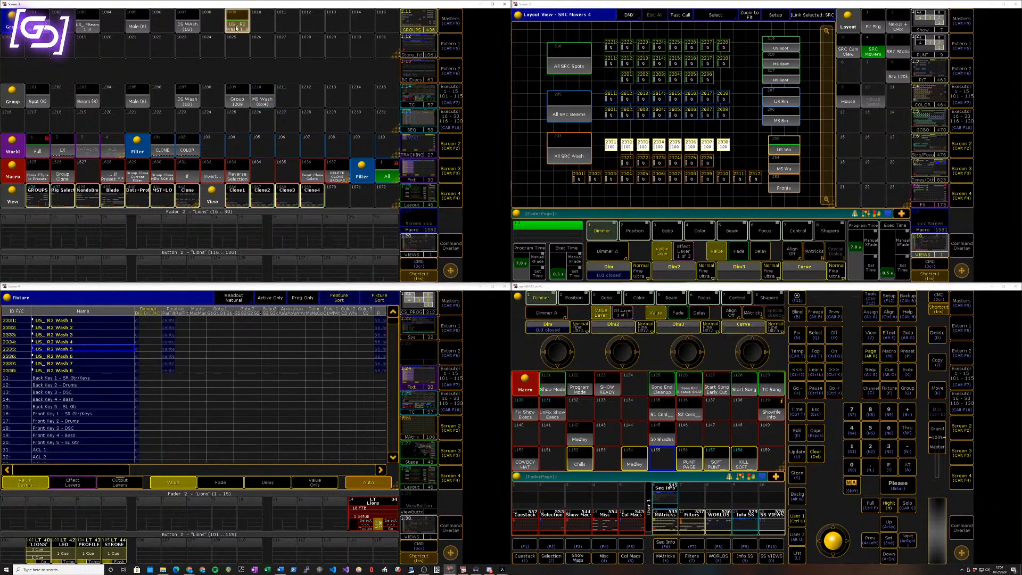
# - Label group 1209 "MS Wash (8x4)"
pyautogui.click(240, 88)
pyautogui.write('MS')
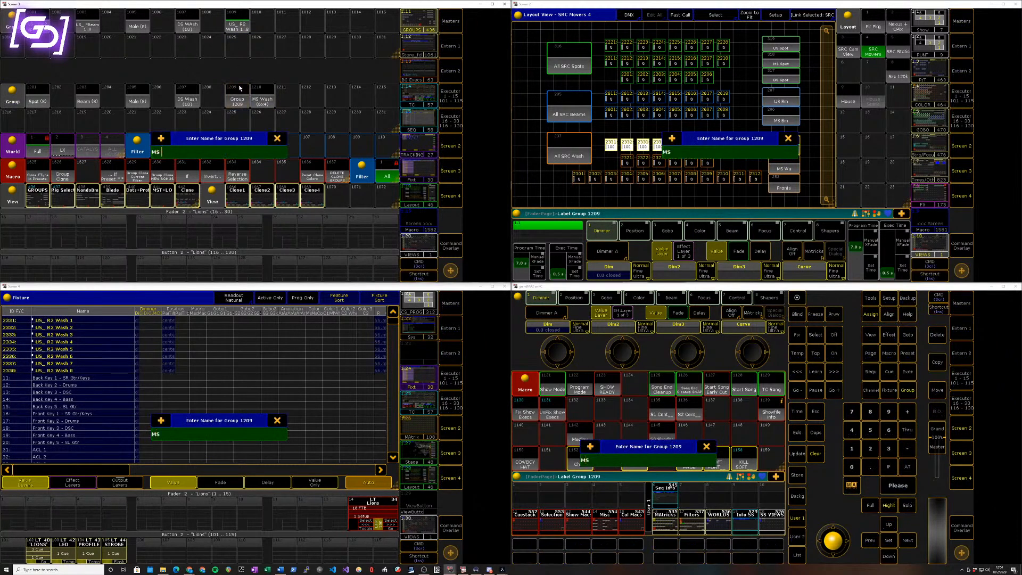
pyautogui.write(' Wash (8x4)')
pyautogui.press('Return')
# - Delete group 1210, MS Wash (6x4), and clear the selection
pyautogui.press('d')
pyautogui.click(262, 100)
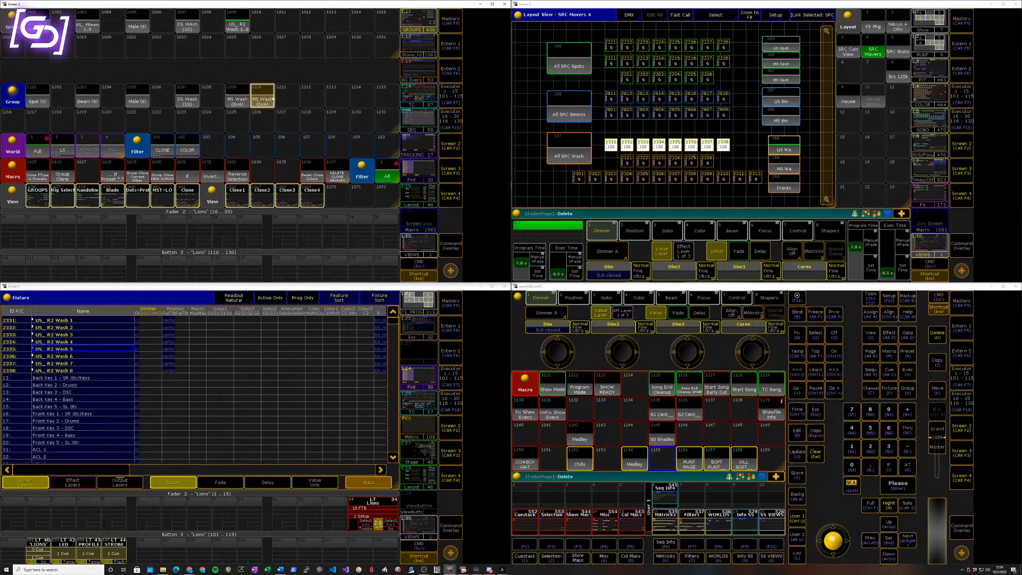
pyautogui.press('Delete')
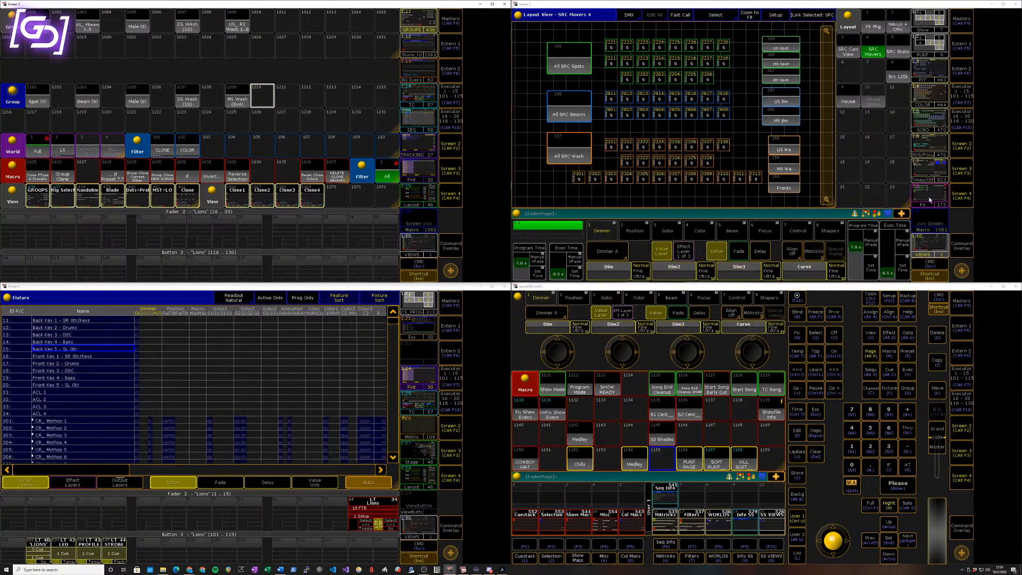
# - Open Cloning and take US_ R2 Wash 1..8 as the source and MS Wash (8x4) as the destination
pyautogui.click(889, 299)
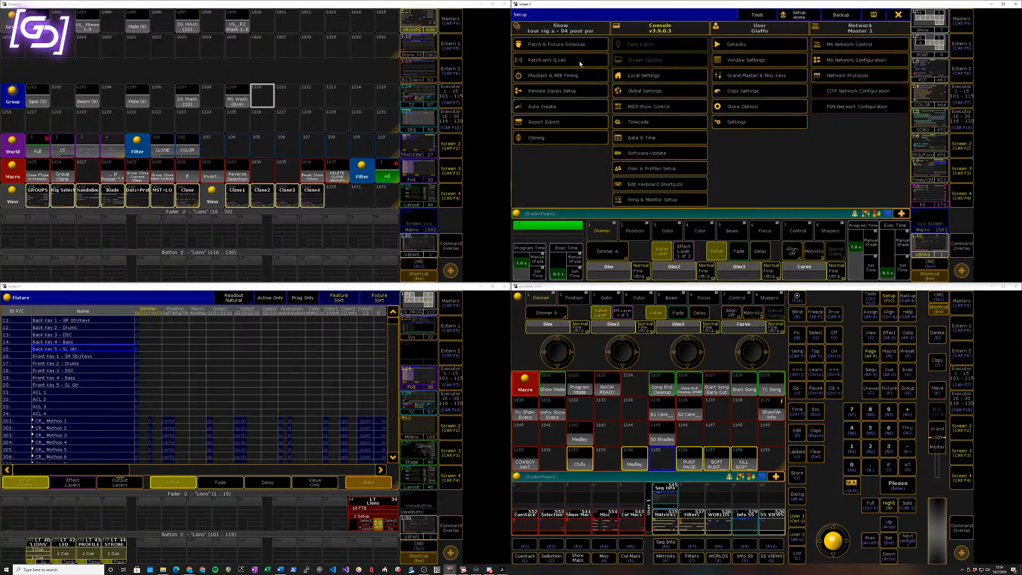
pyautogui.click(557, 139)
pyautogui.click(232, 21)
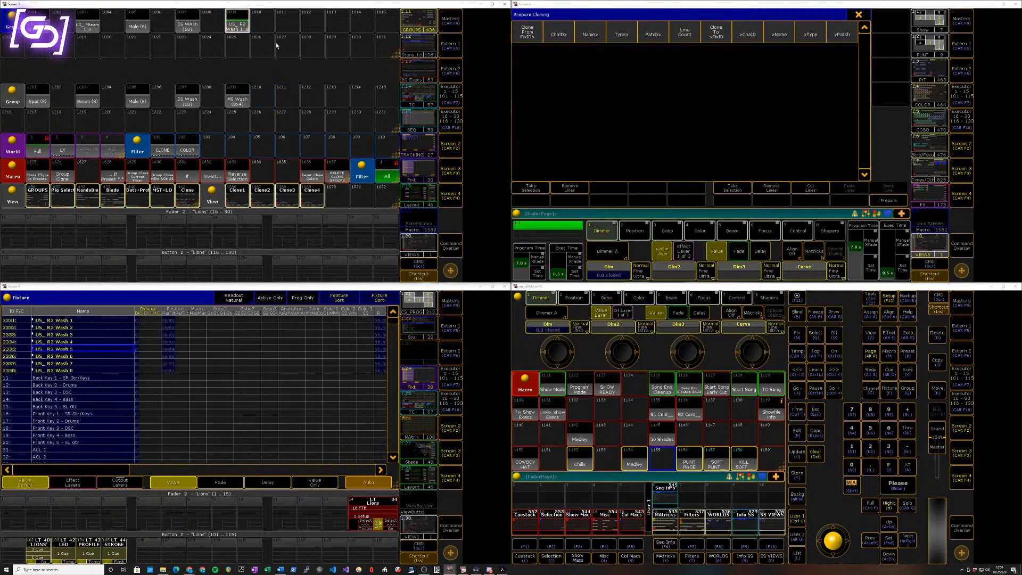
pyautogui.click(531, 187)
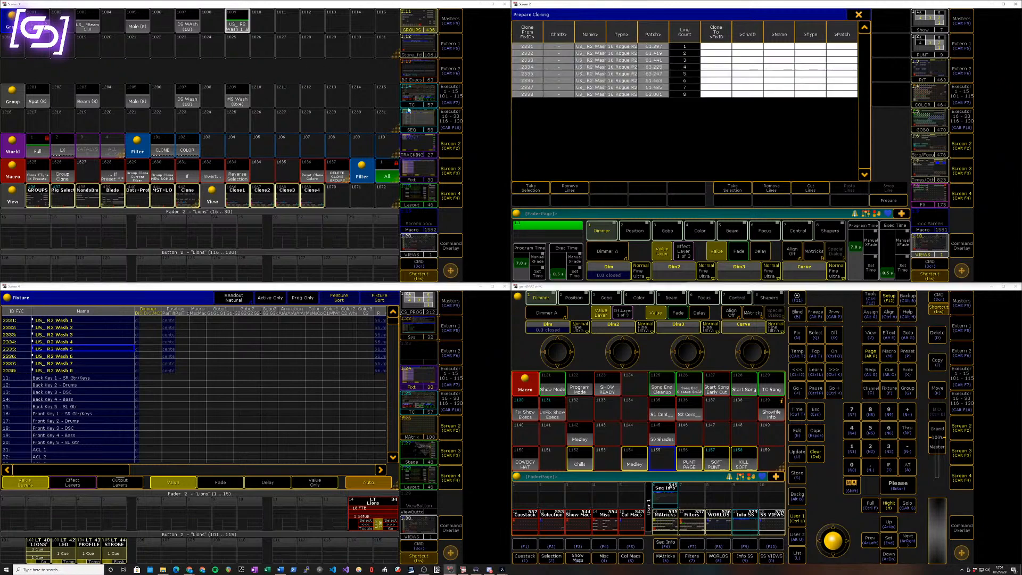
pyautogui.click(228, 90)
pyautogui.click(724, 190)
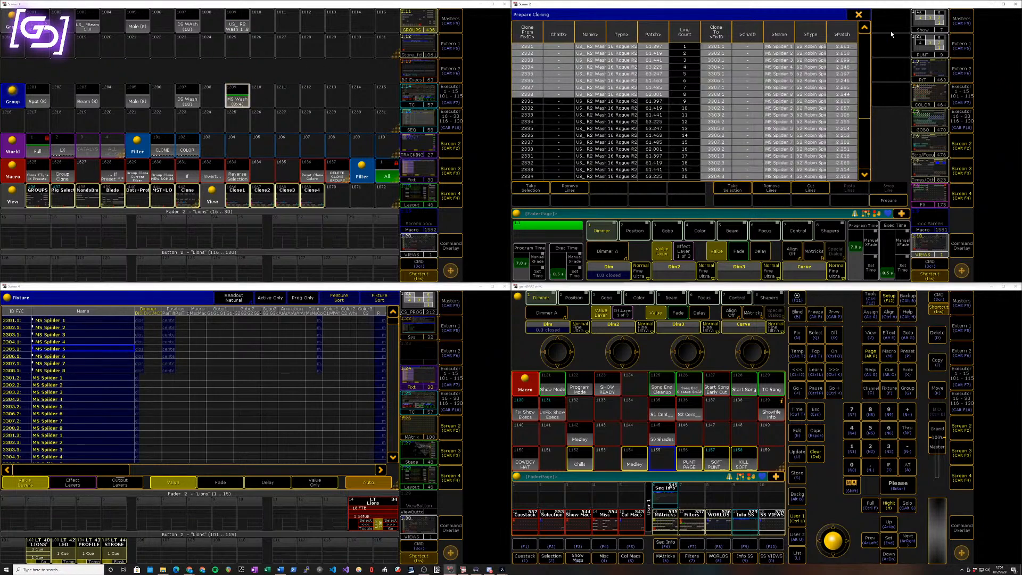
# - Enlarge the Prepare Cloning table to check how source washes pair with each Spiider instance, then exit without preparing the clone and clear the selection
pyautogui.click(1002, 3)
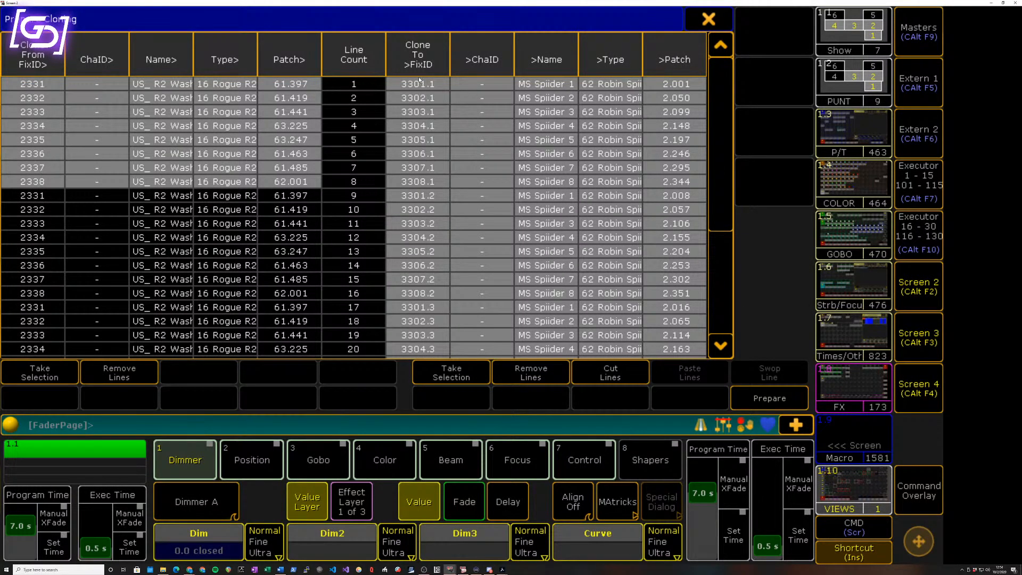
pyautogui.moveTo(24, 199); pyautogui.dragTo(45, 292)
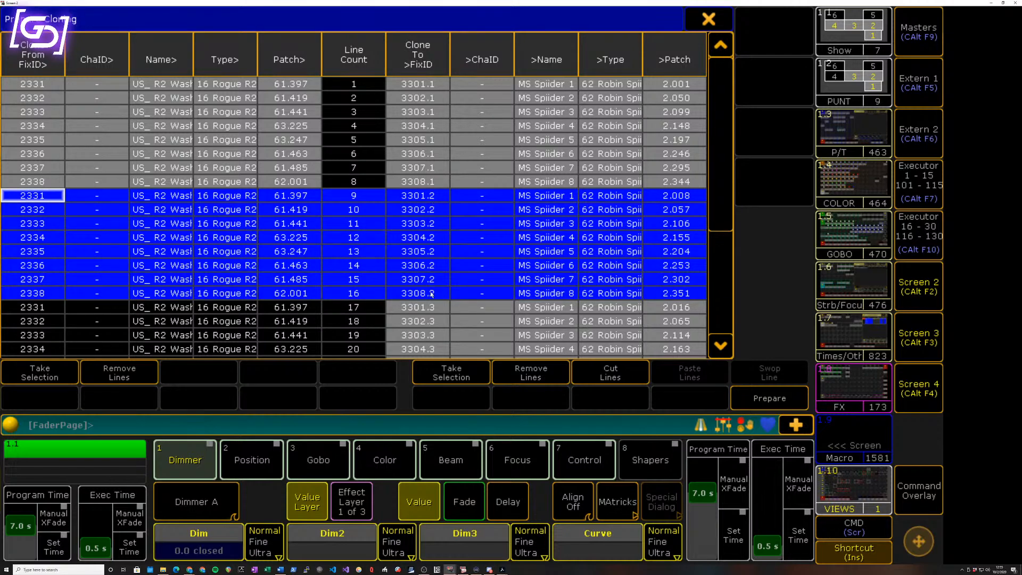
pyautogui.moveTo(726, 217); pyautogui.dragTo(716, 320)
pyautogui.moveTo(45, 146); pyautogui.dragTo(45, 259)
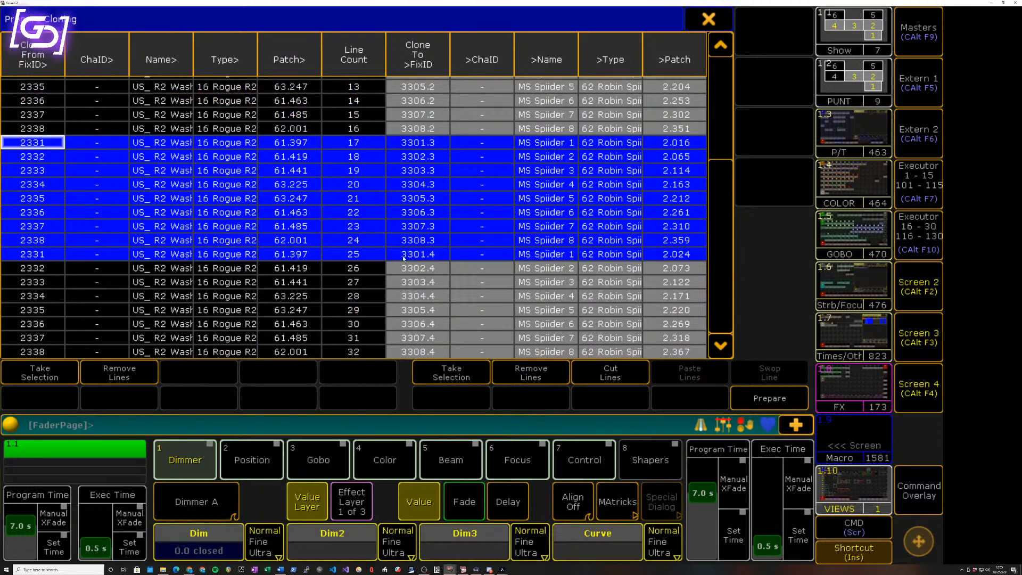
pyautogui.click(494, 186)
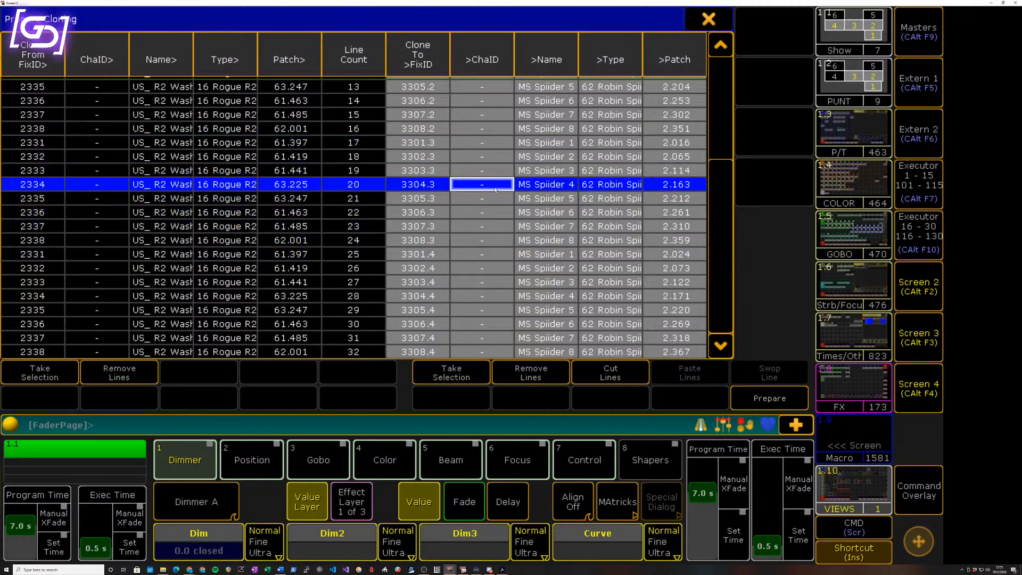
pyautogui.scroll(4, 430, 133)
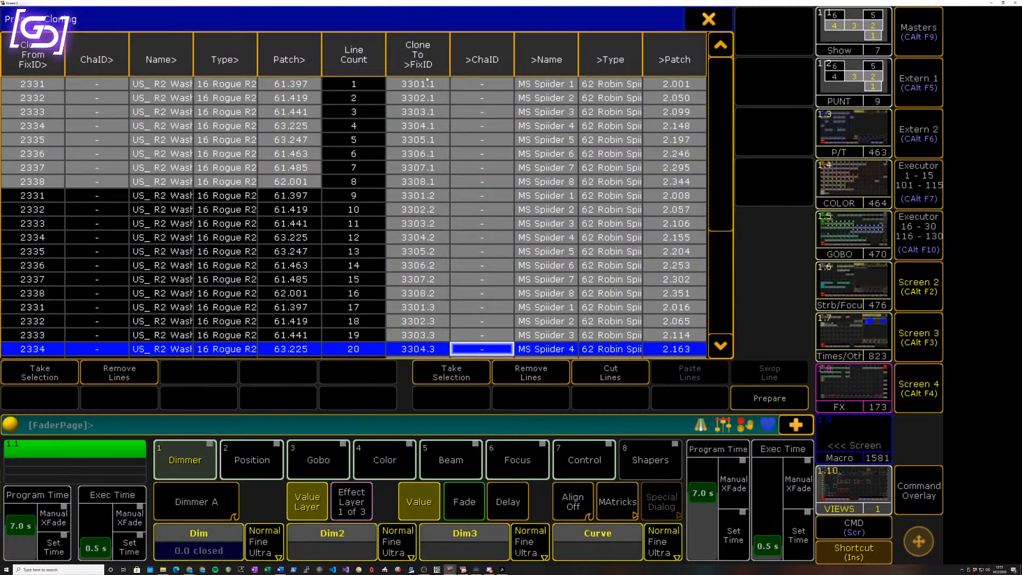
pyautogui.moveTo(426, 80)
pyautogui.mouseDown()
pyautogui.moveTo(415, 292)
pyautogui.moveTo(433, 286)
pyautogui.mouseUp()
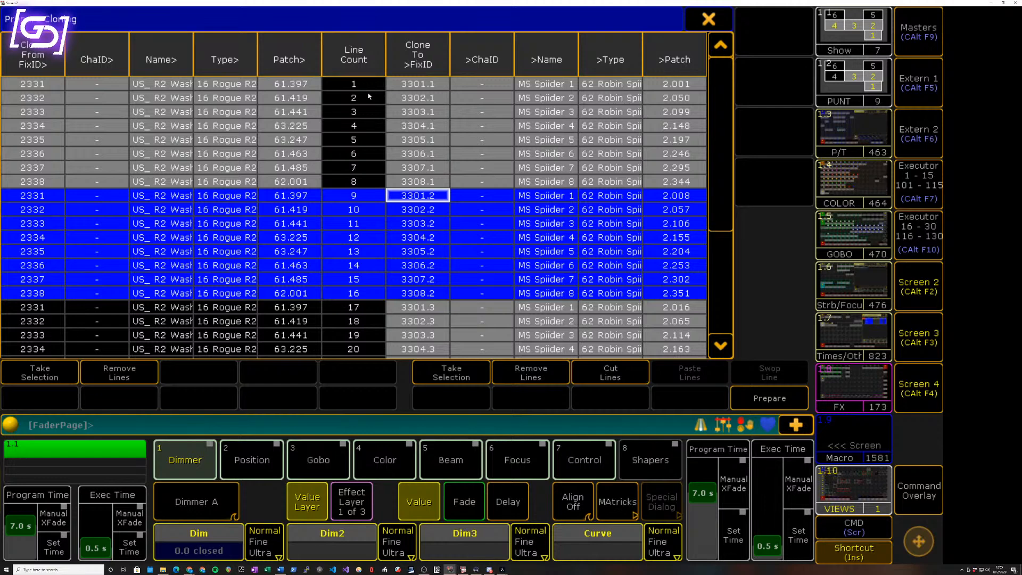
pyautogui.click(727, 25)
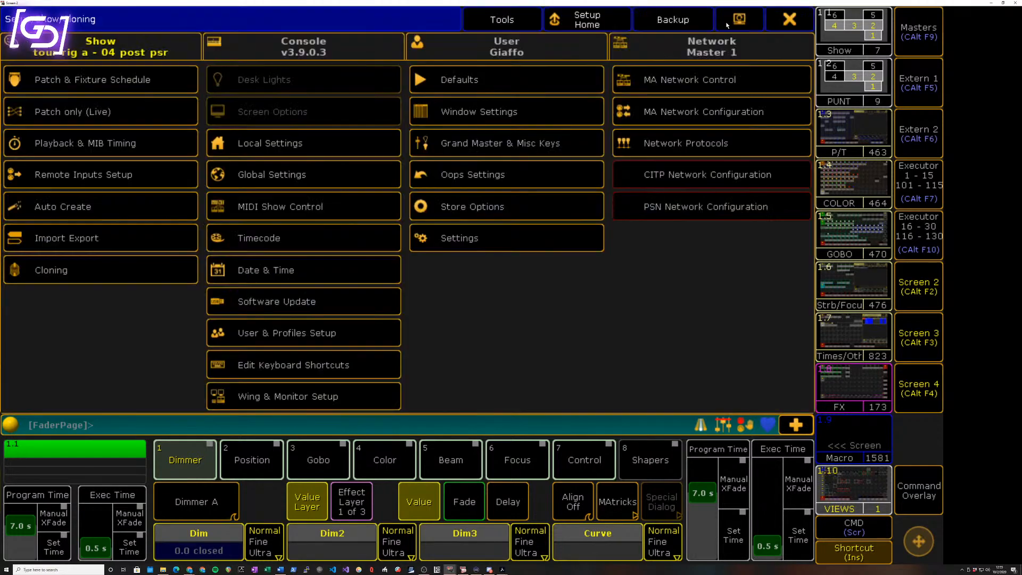
pyautogui.click(791, 19)
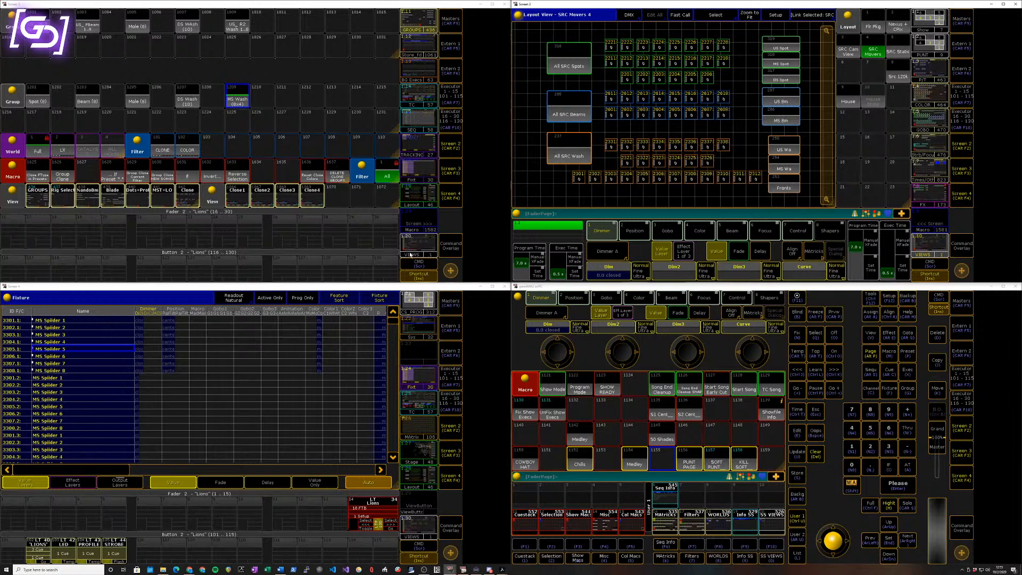
pyautogui.press('Delete')
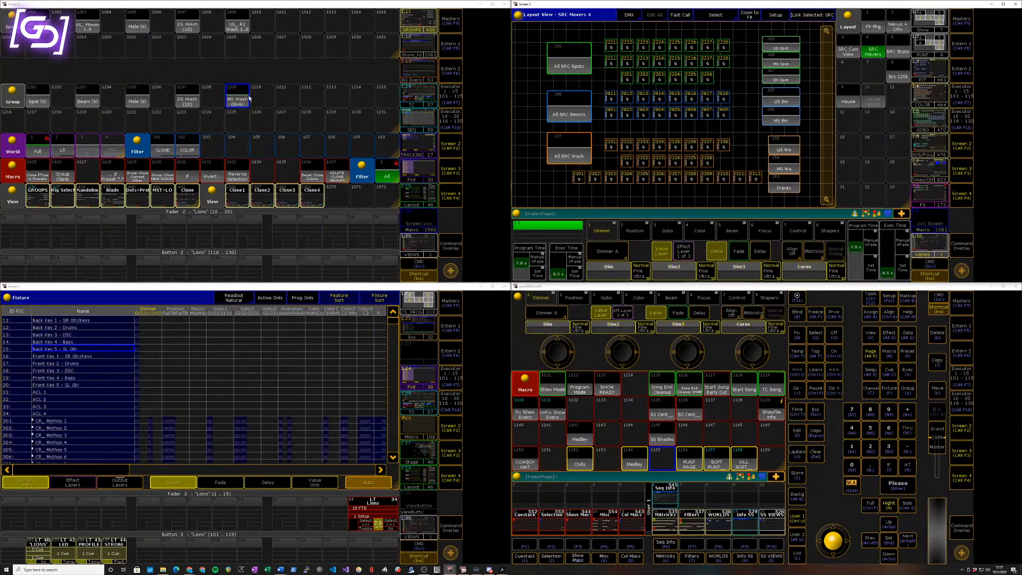
# - Show the House layout, narrow the instance-ordered Spiider selection to US Spiider, and store it as group 1225
pyautogui.click(853, 104)
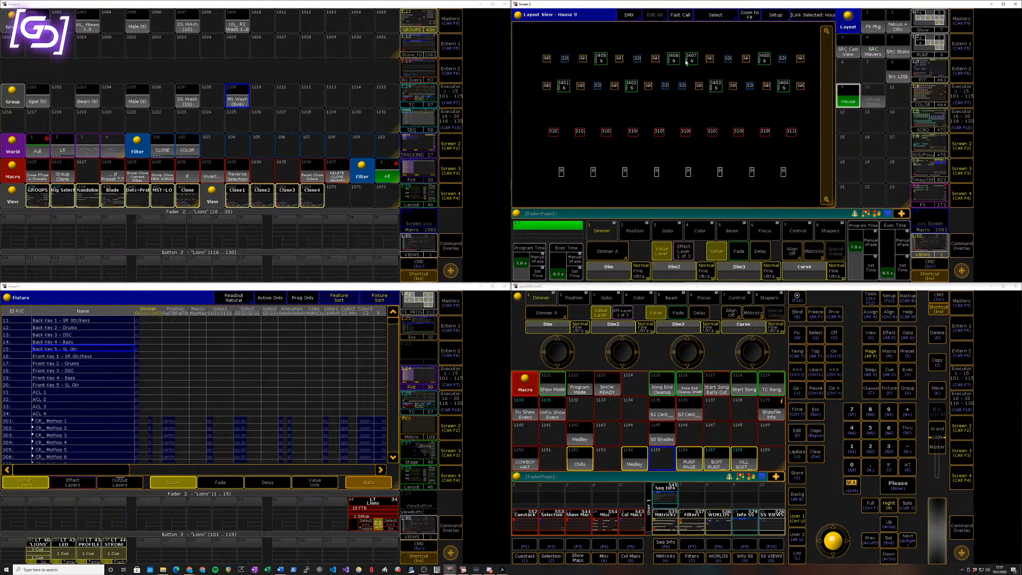
pyautogui.click(424, 25)
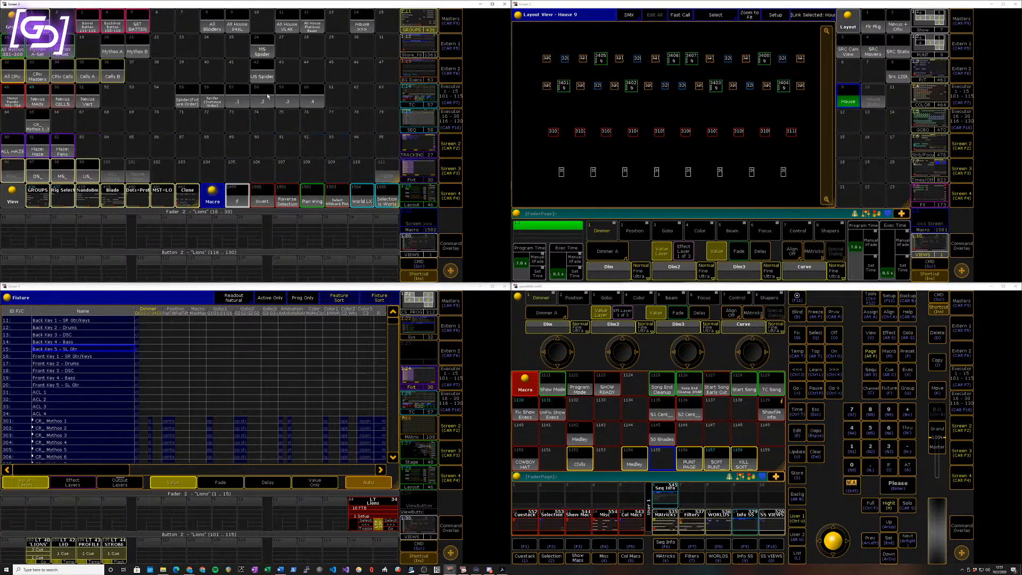
pyautogui.click(208, 103)
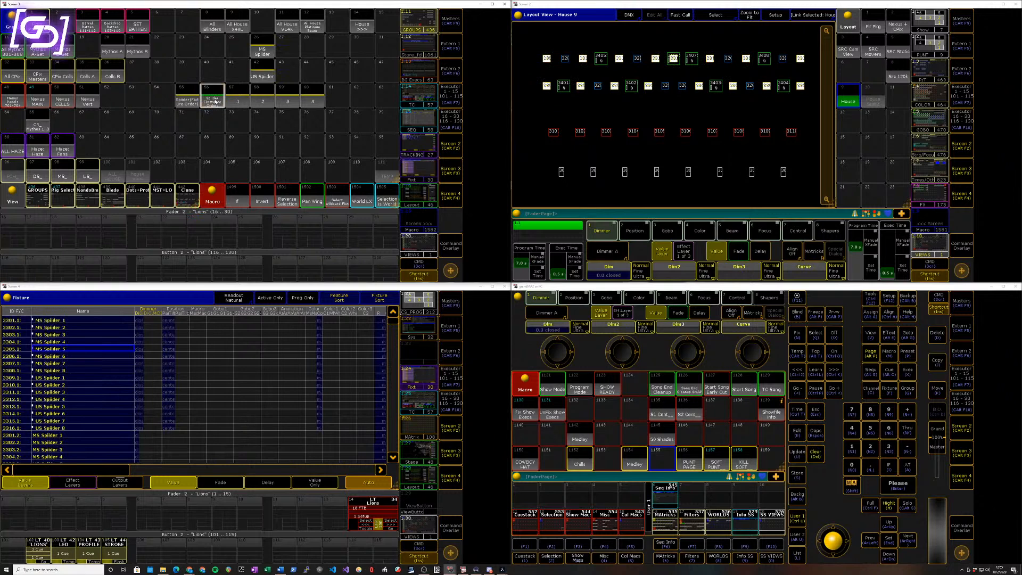
pyautogui.click(262, 75)
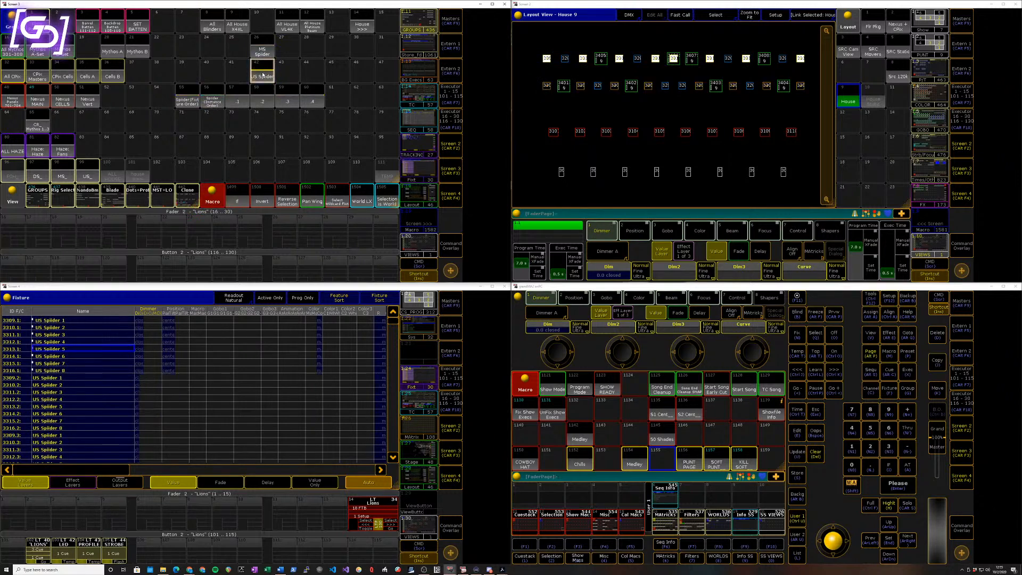
pyautogui.click(189, 200)
pyautogui.press('s')
pyautogui.click(246, 120)
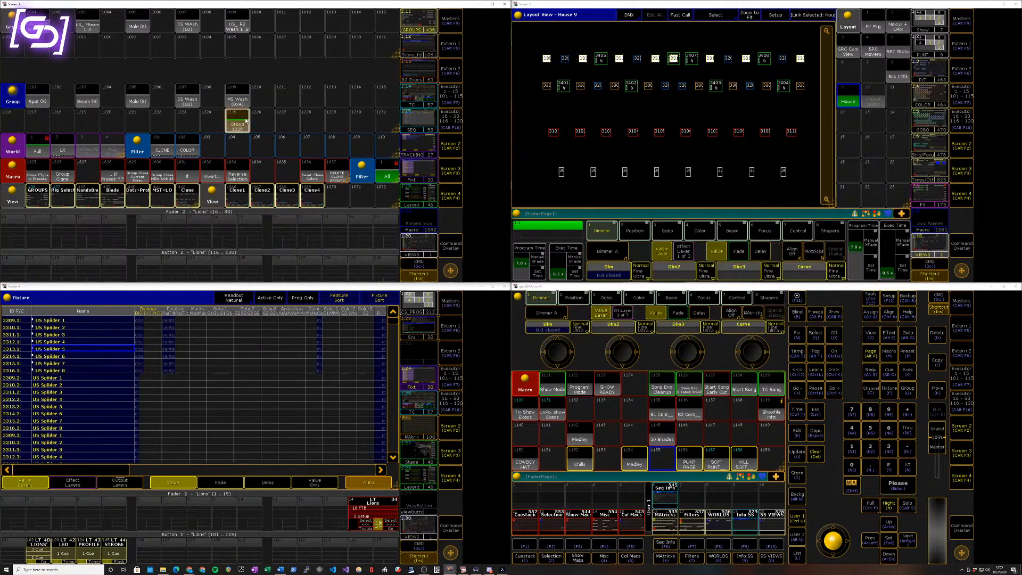
# - Label group 1225 "US Wash (8x4)" and clear the selection
pyautogui.hotkey('alt', 'a')
pyautogui.hotkey('alt', 'a')
pyautogui.click(244, 123)
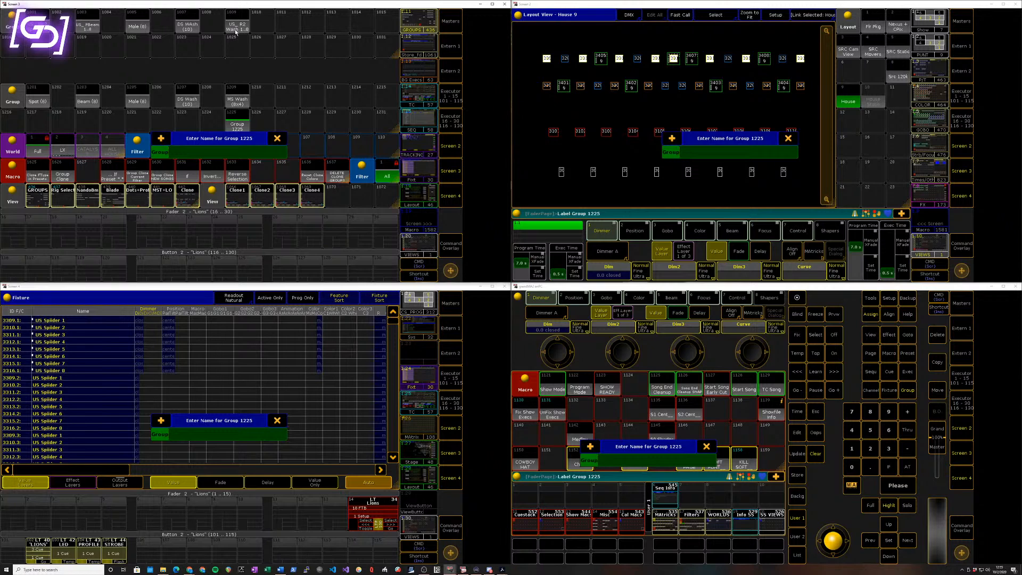
pyautogui.write('US Wash (8')
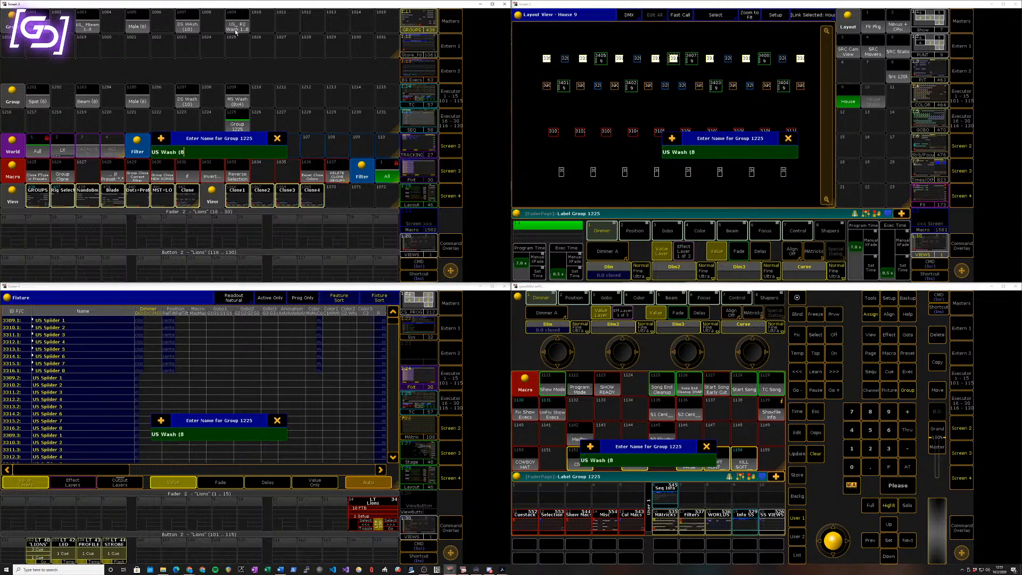
pyautogui.write('x4)')
pyautogui.press('Return')
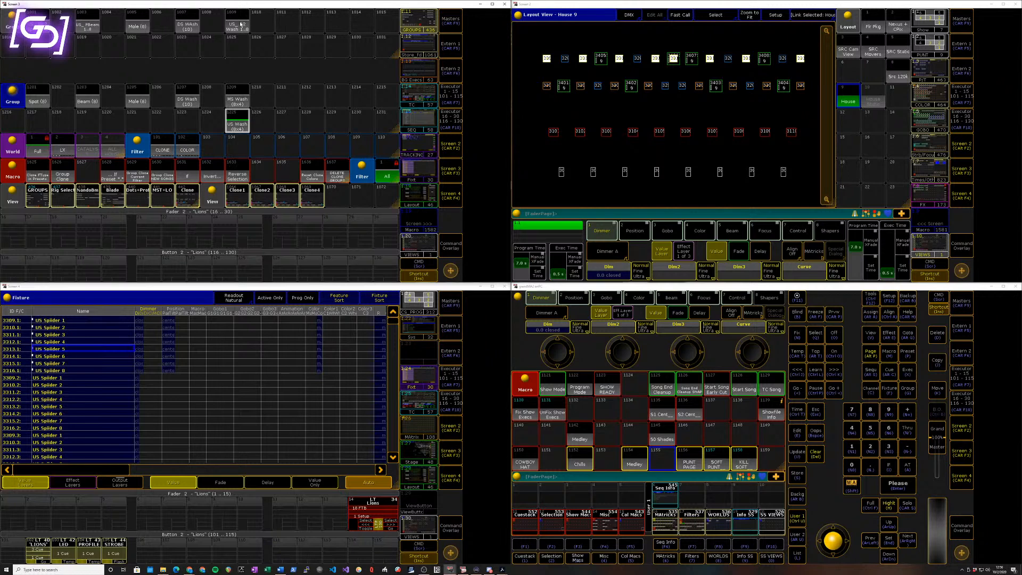
pyautogui.press('Delete')
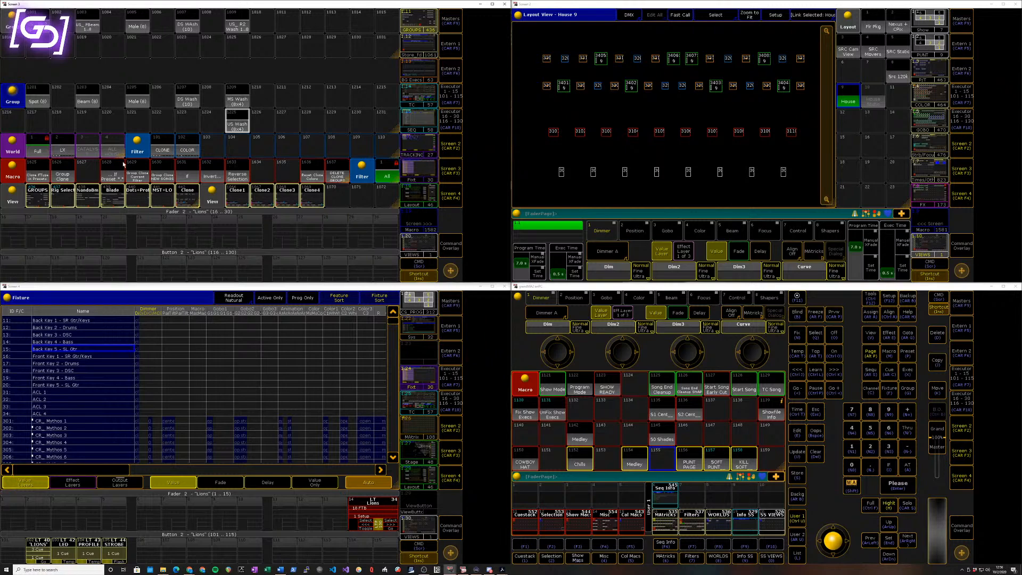
# - Open the Group Clone macro for editing, widen its command column, and examine clone lines 7 to 10
pyautogui.rightClick(68, 180)
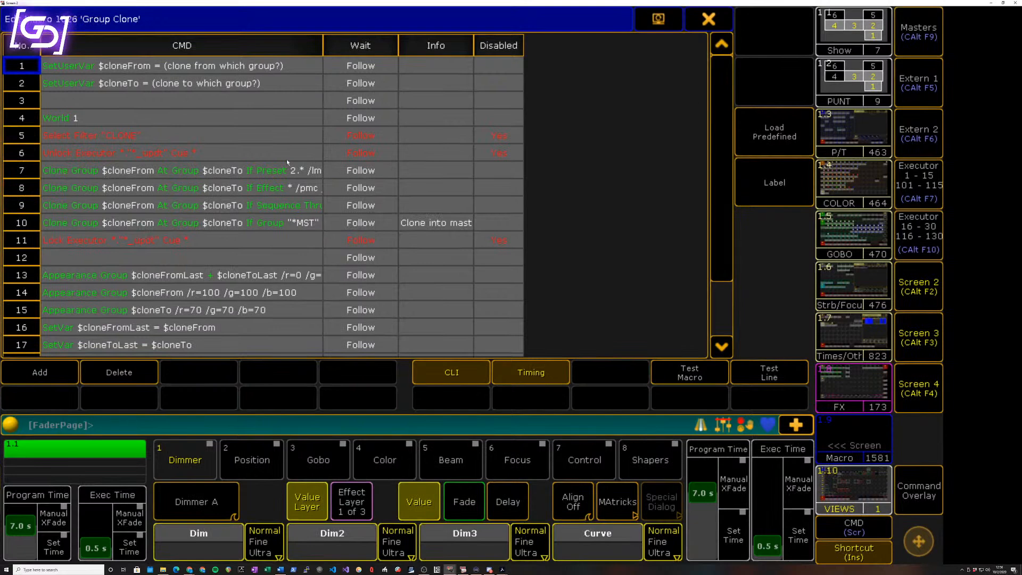
pyautogui.moveTo(325, 47); pyautogui.dragTo(445, 48)
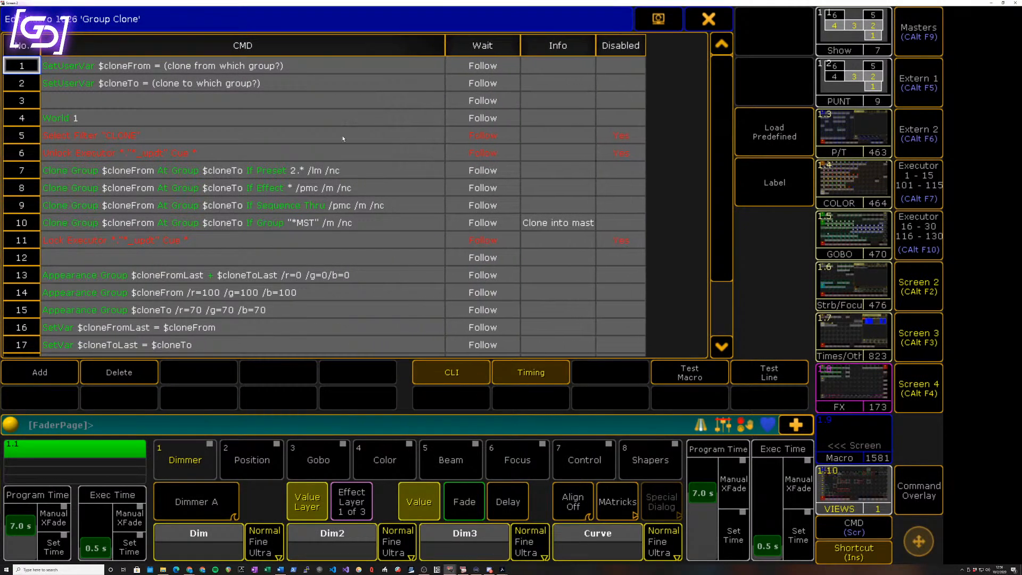
pyautogui.click(303, 177)
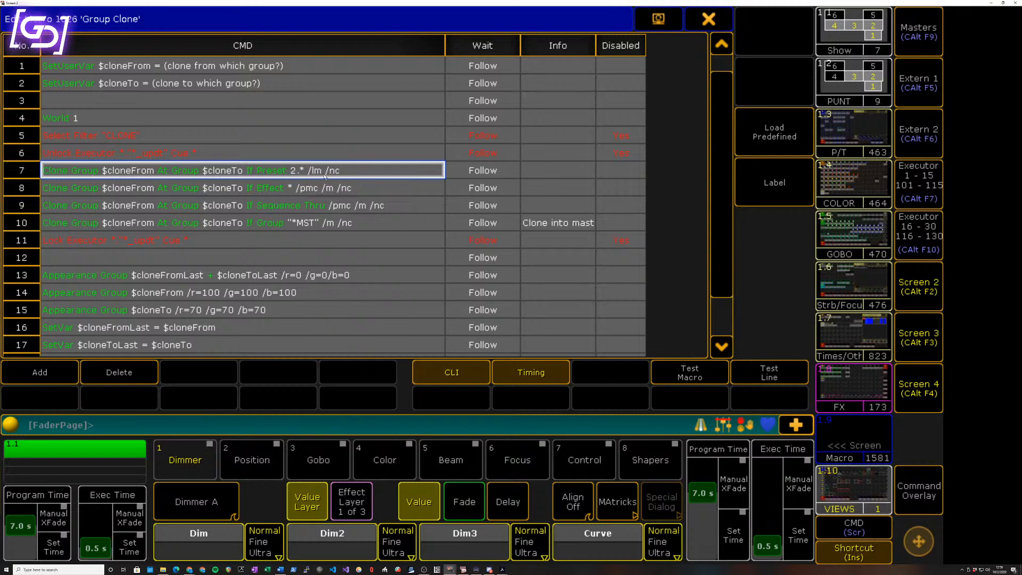
pyautogui.click(297, 188)
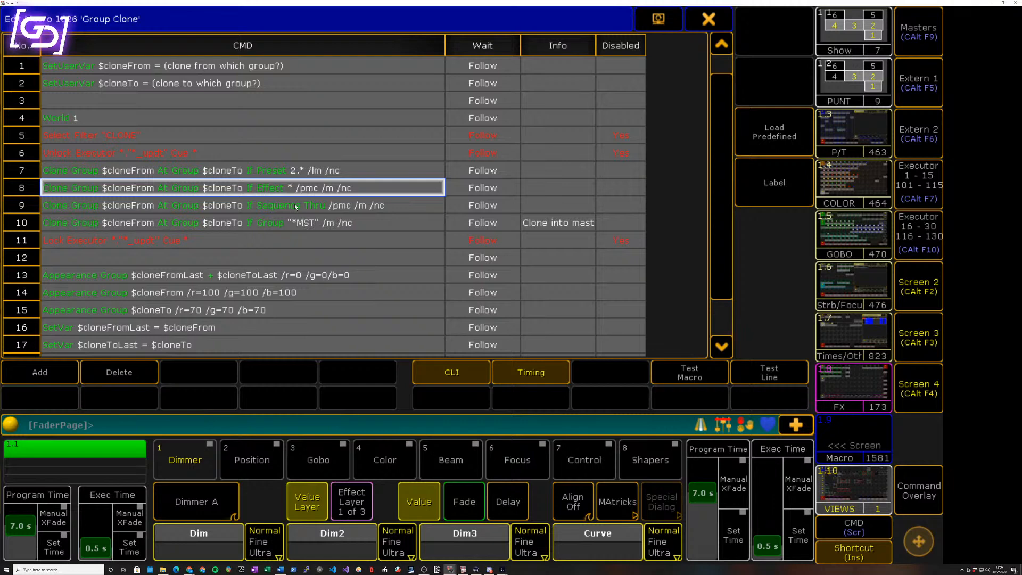
pyautogui.press('Down')
pyautogui.press('Down')
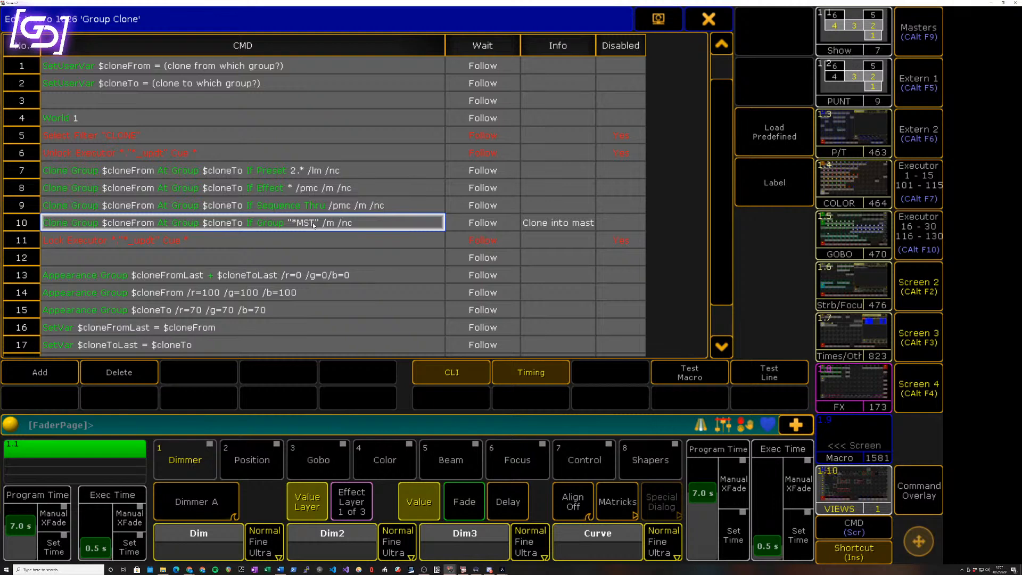
# - Examine the Group Clone macro's group appearance lines 13 to 15, then close the macro editor
pyautogui.click(349, 274)
pyautogui.moveTo(714, 248); pyautogui.dragTo(702, 298)
pyautogui.click(269, 220)
pyautogui.click(244, 241)
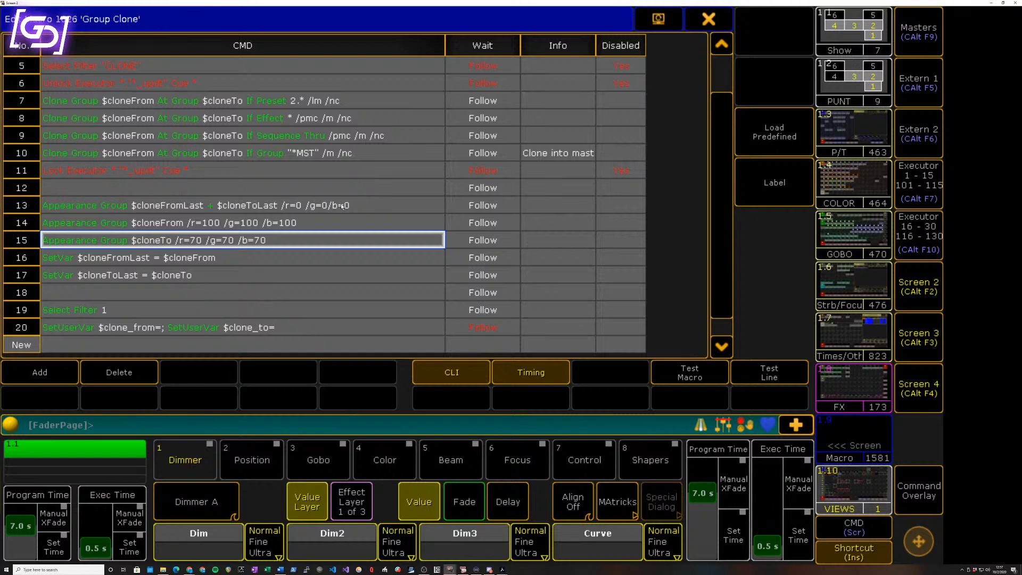
pyautogui.click(703, 25)
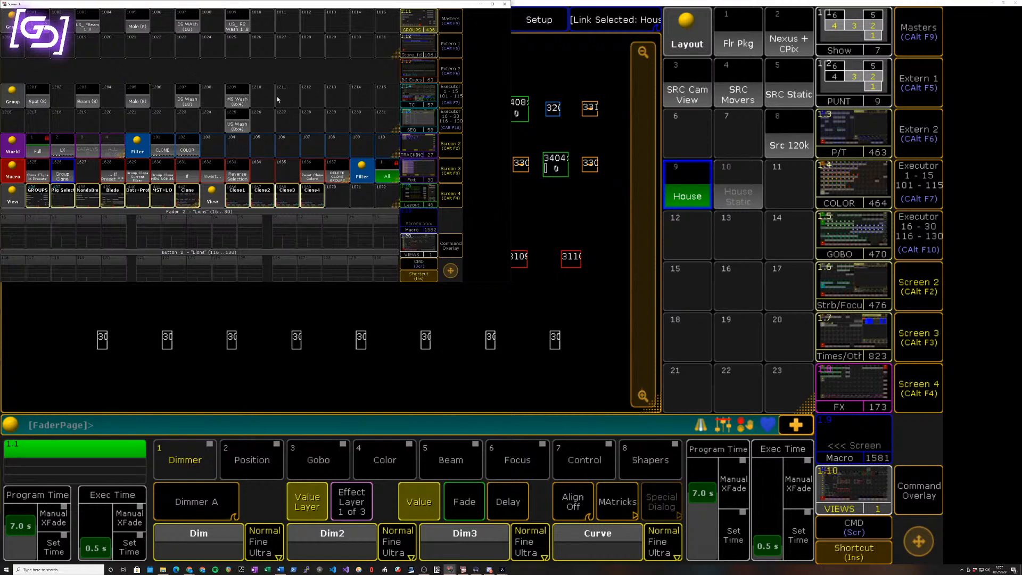
# - Snap the House layout window back into the four-screen arrangement
pyautogui.click(534, 77)
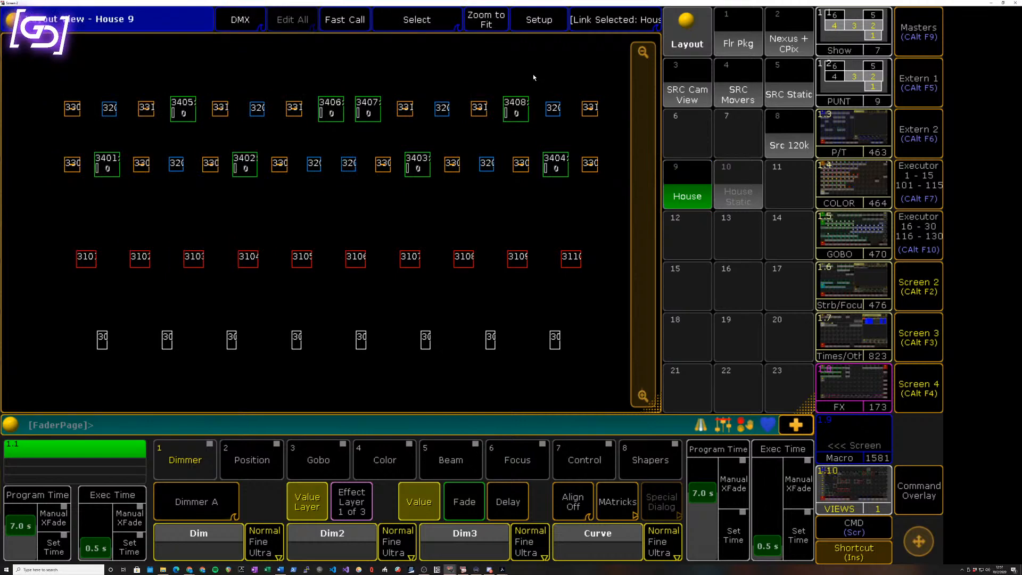
pyautogui.press('super+Right')
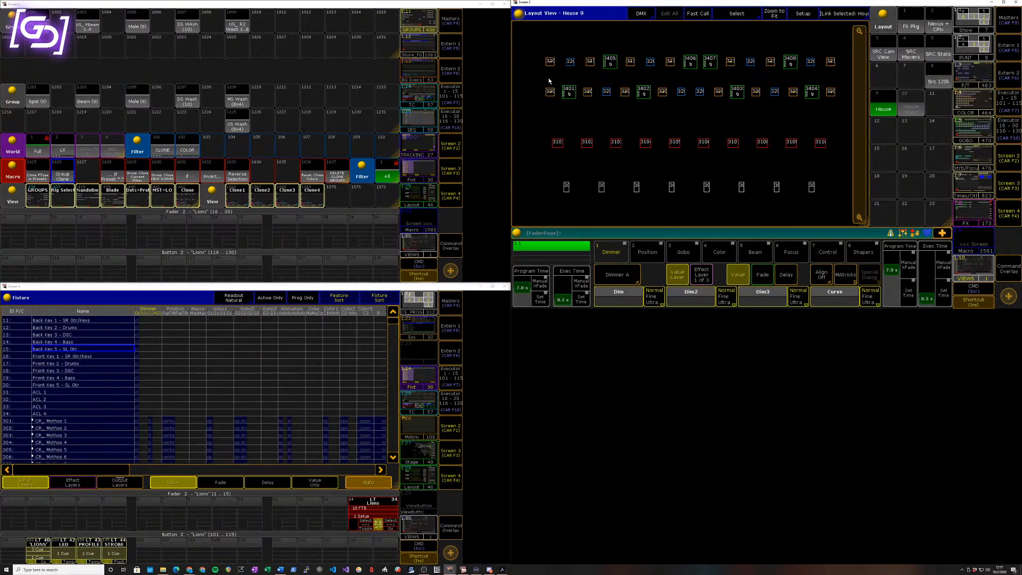
pyautogui.press('super')
pyautogui.press('super')
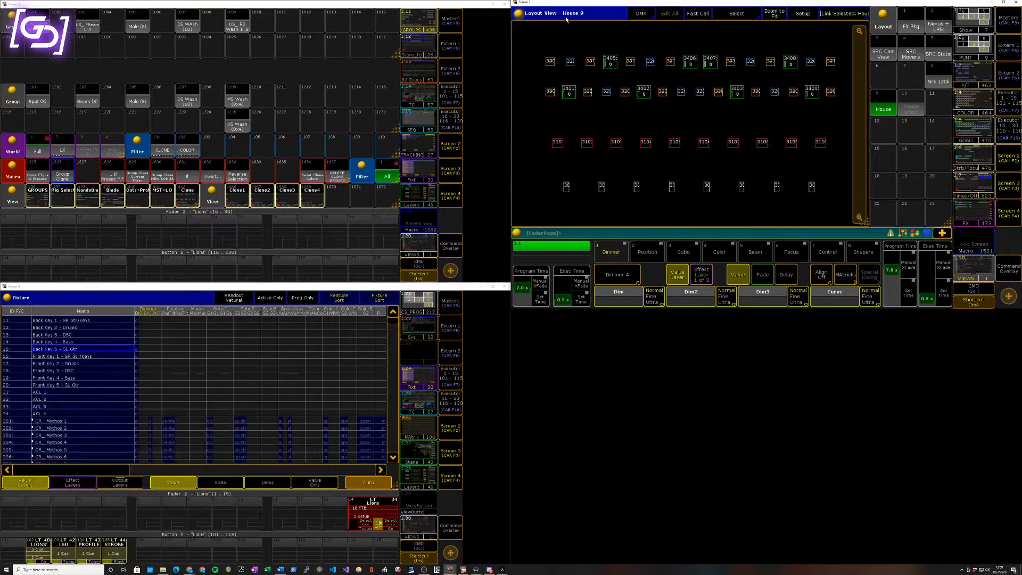
pyautogui.press('super+Up')
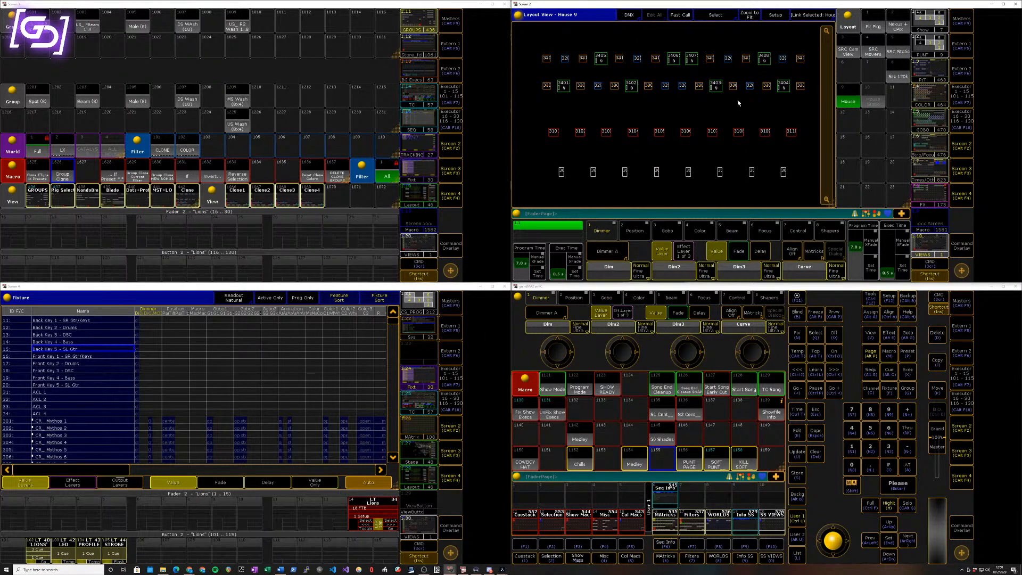
pyautogui.press('super+Up')
pyautogui.hotkey('ctrl', 'alt', 'b')
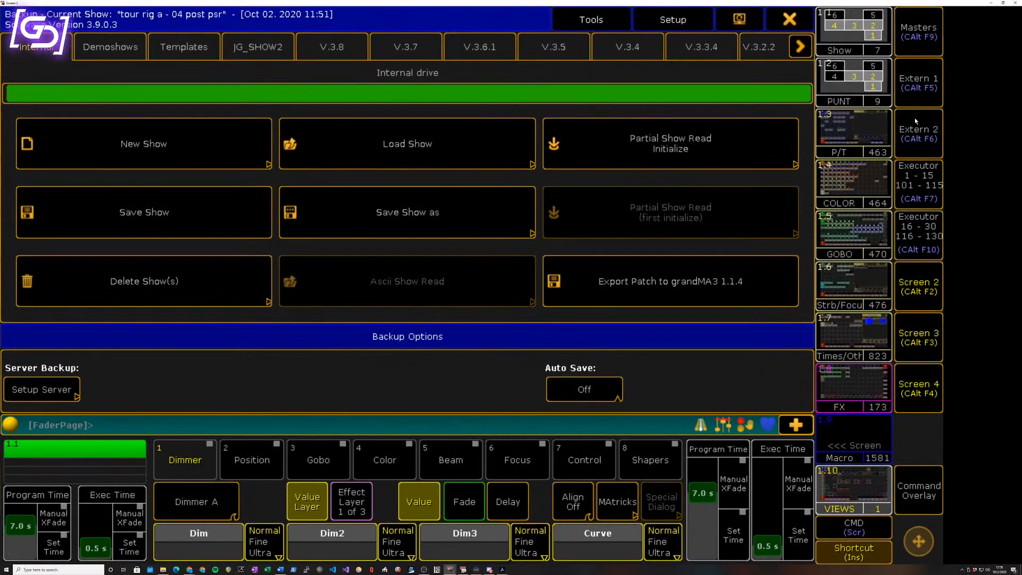
pyautogui.hotkey('ctrl', 'alt', 'b')
pyautogui.press('super+Down')
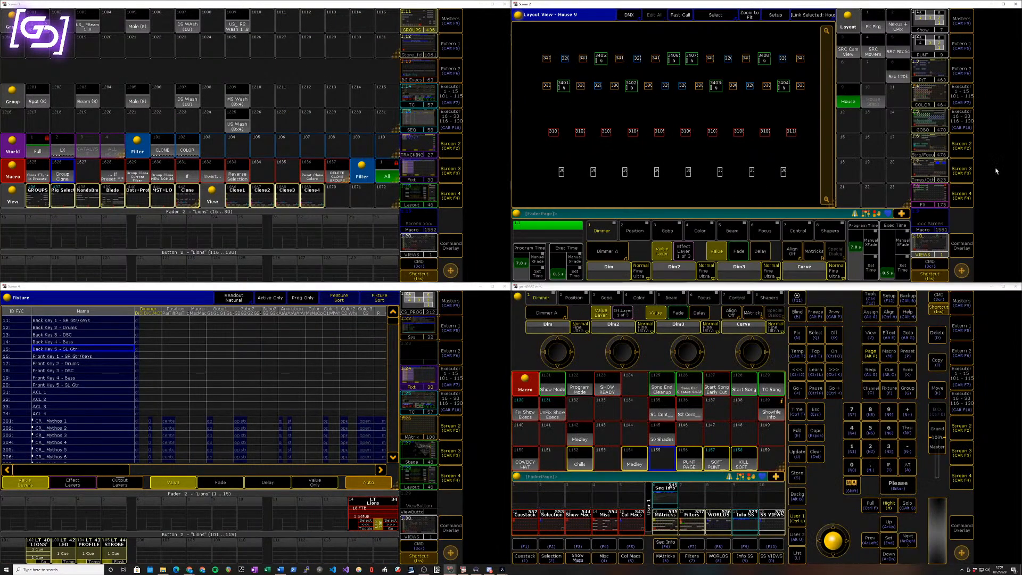
# - Show the COLOR preset view full screen, select the fixtures stored in the CTO preset, and clear the selection
pyautogui.click(930, 102)
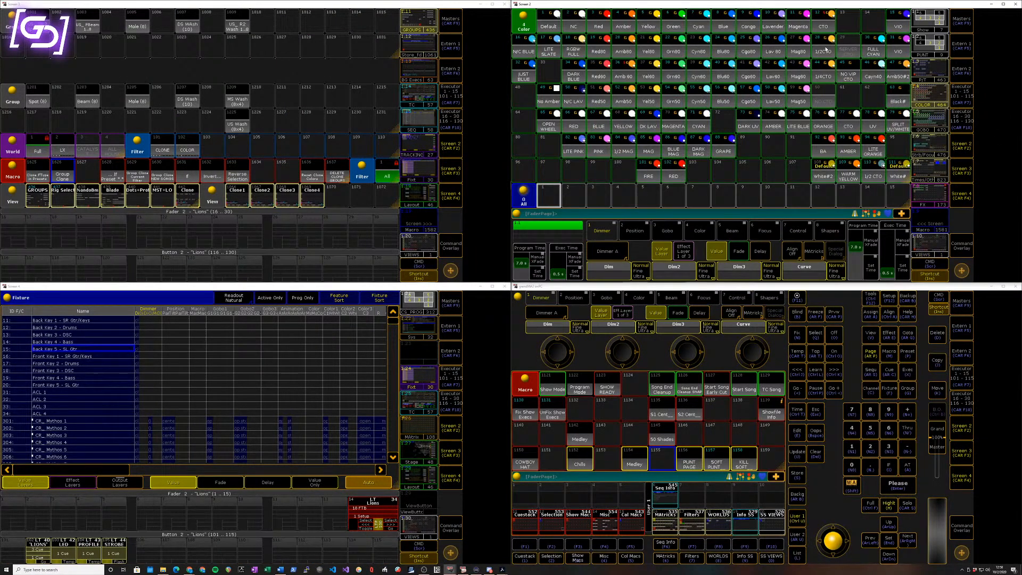
pyautogui.click(1003, 3)
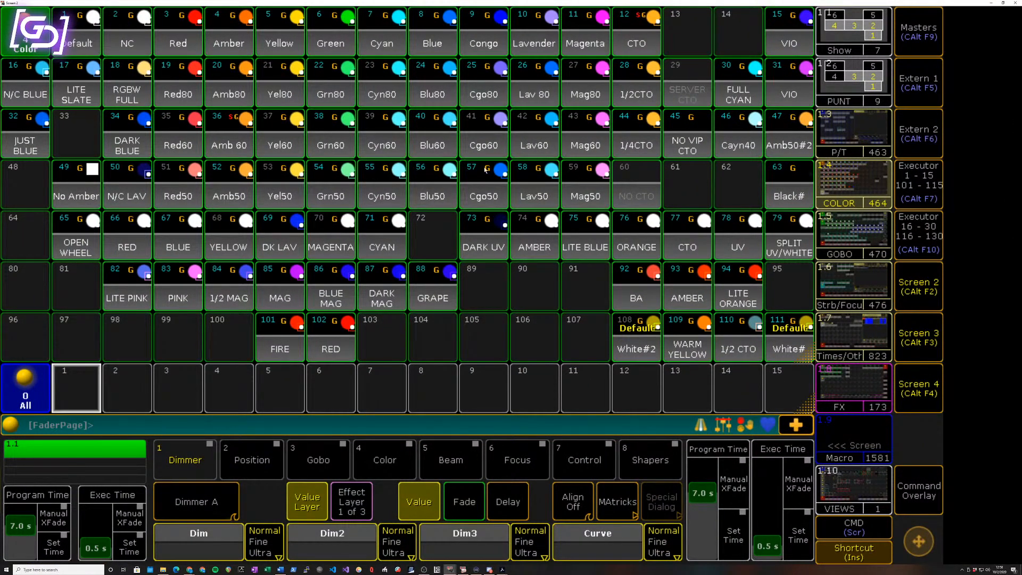
pyautogui.click(638, 44)
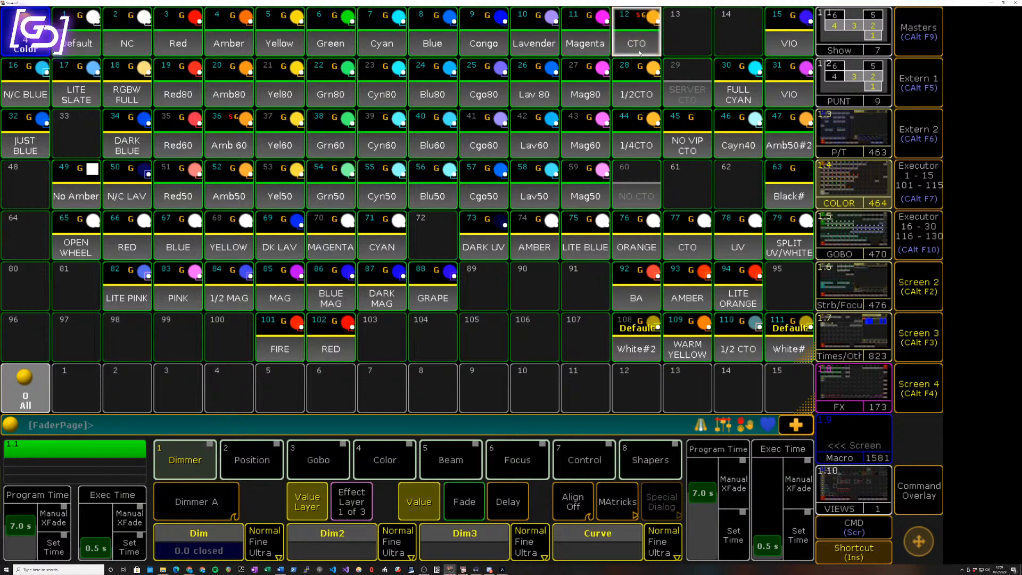
pyautogui.press('c')
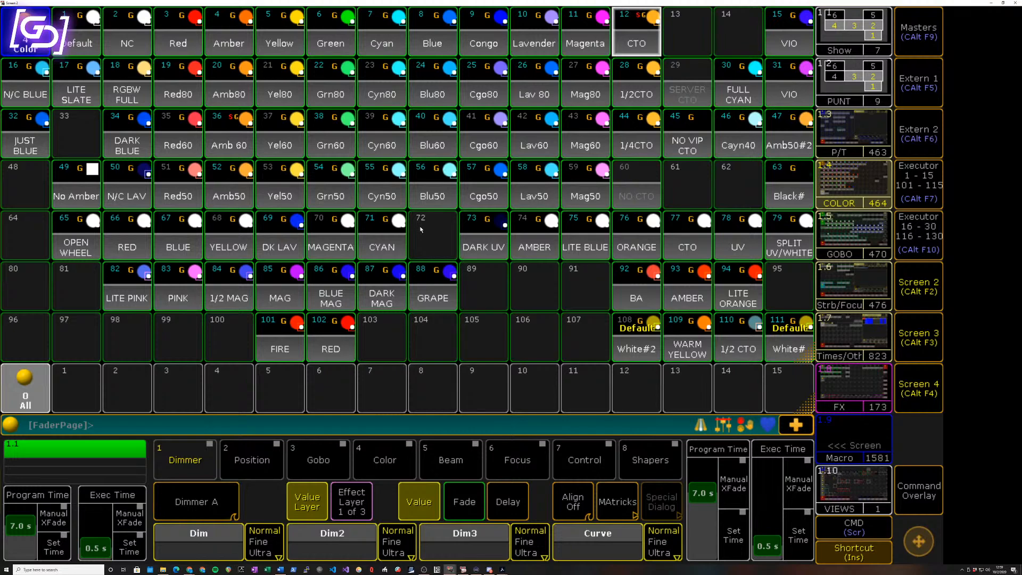
# - Examine the gobo, strobe/focus and Times/Other preset views, including the All presets pool
pyautogui.press('f')
pyautogui.click(856, 237)
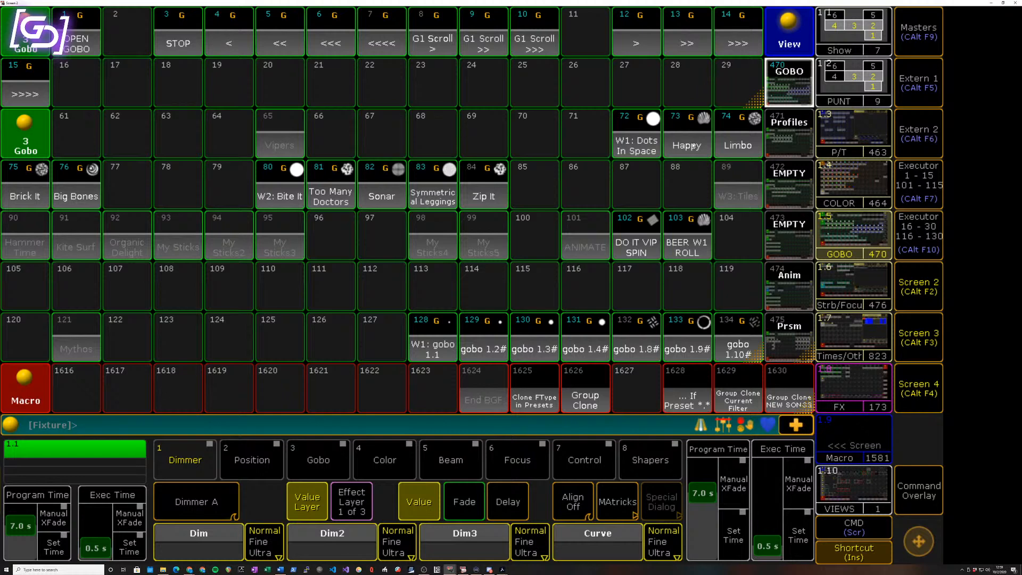
pyautogui.click(855, 299)
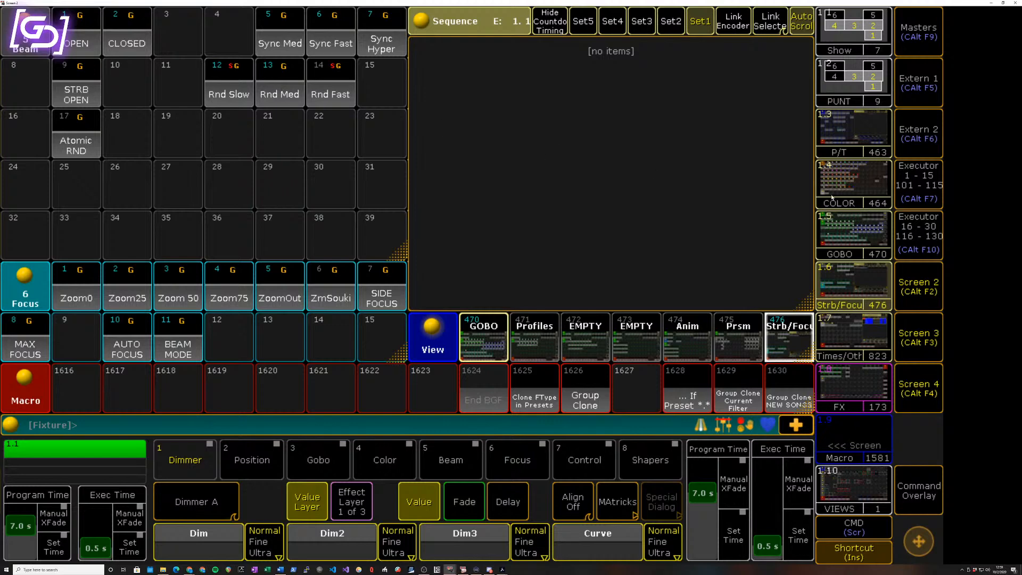
pyautogui.click(858, 353)
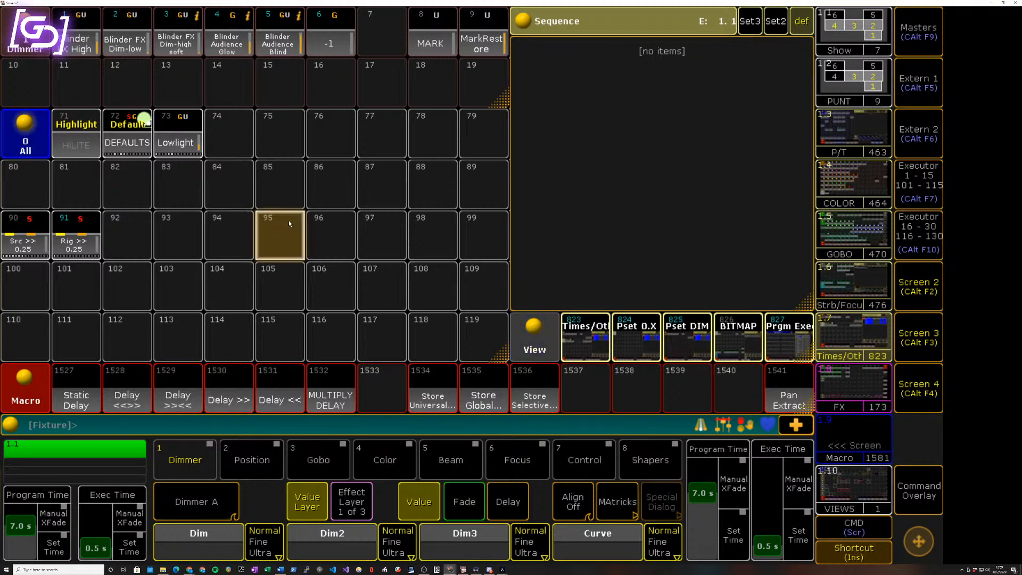
pyautogui.scroll(-1, 290, 257)
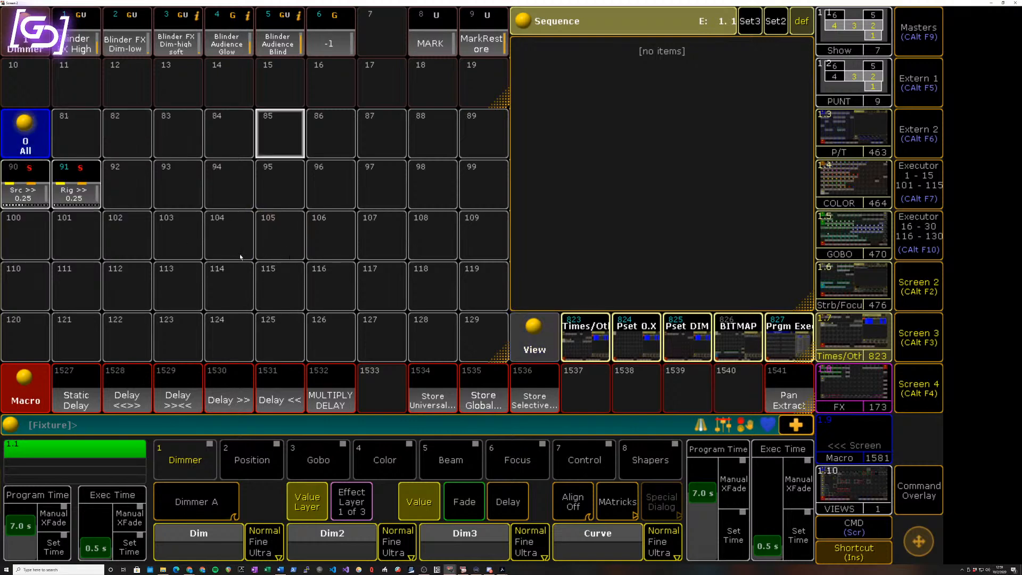
pyautogui.scroll(3, 22, 268)
pyautogui.scroll(-2, 22, 268)
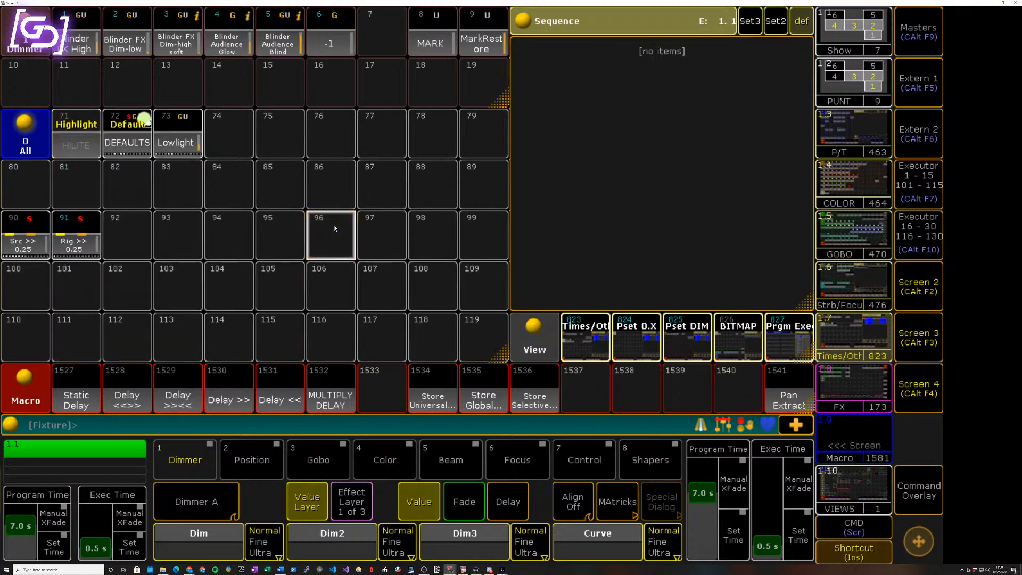
# - Check the position presets in the P/T view, then return to the COLOR presets
pyautogui.click(854, 130)
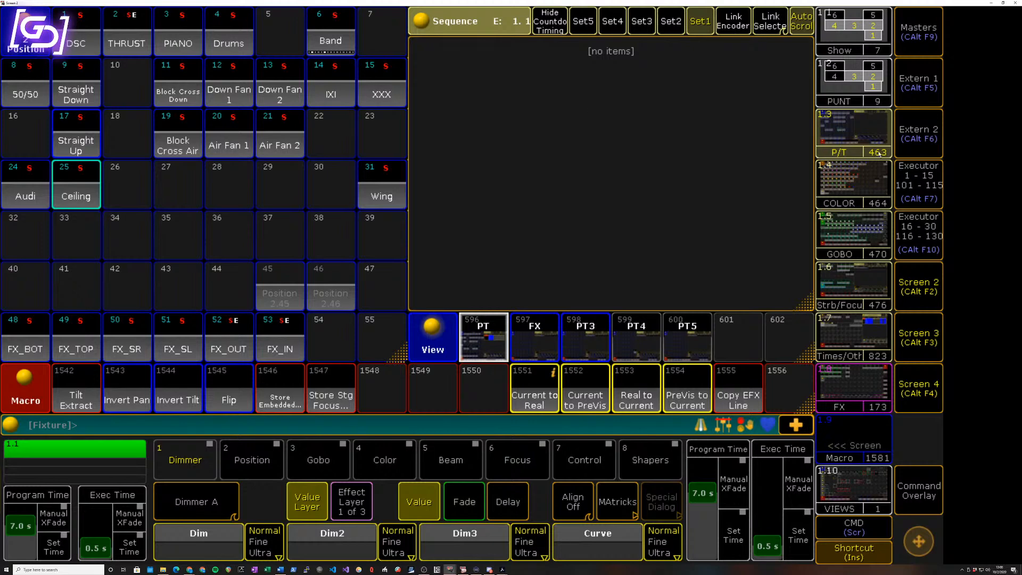
pyautogui.click(854, 184)
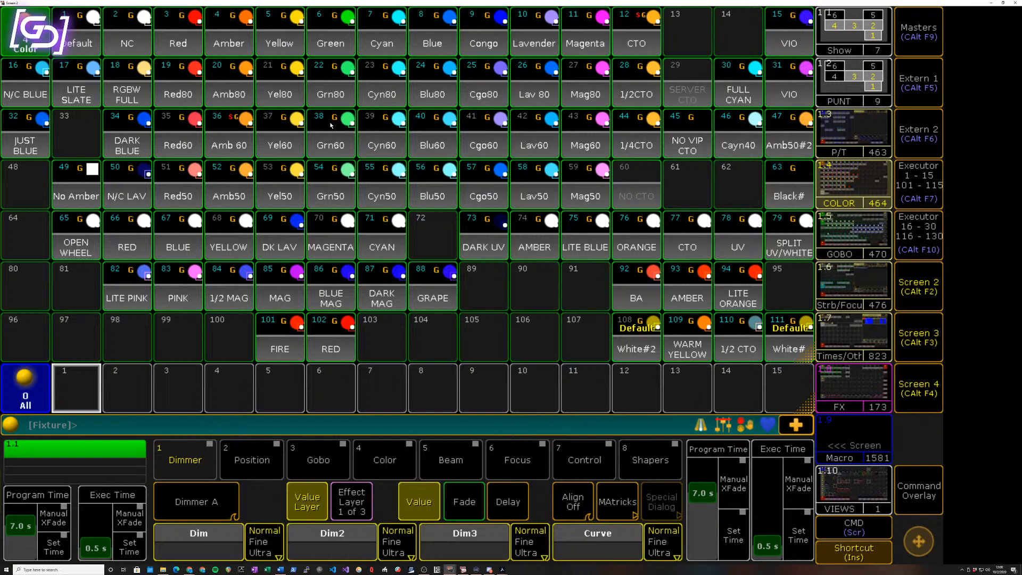
pyautogui.hotkey('alt', 'Tab')
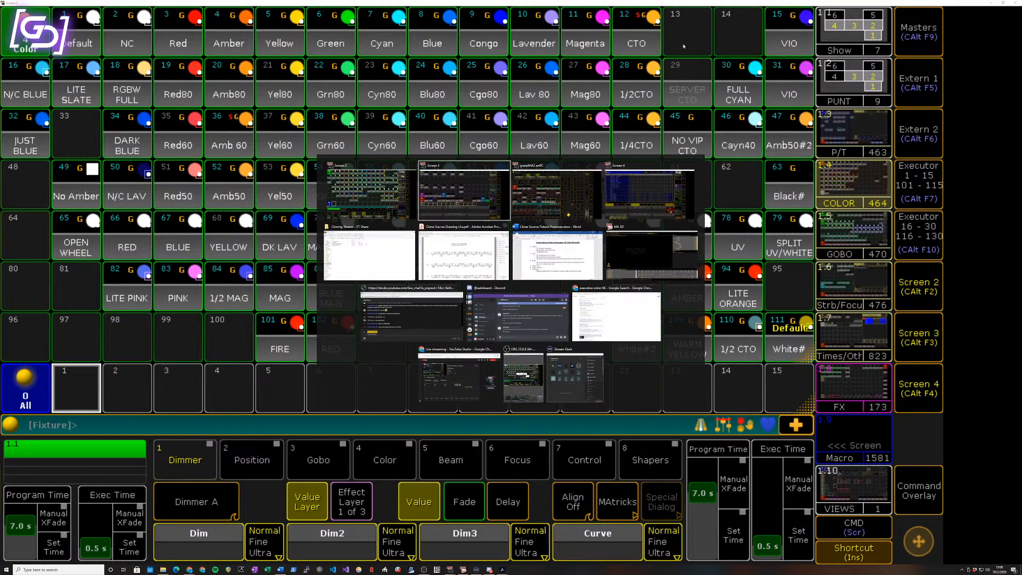
pyautogui.click(345, 196)
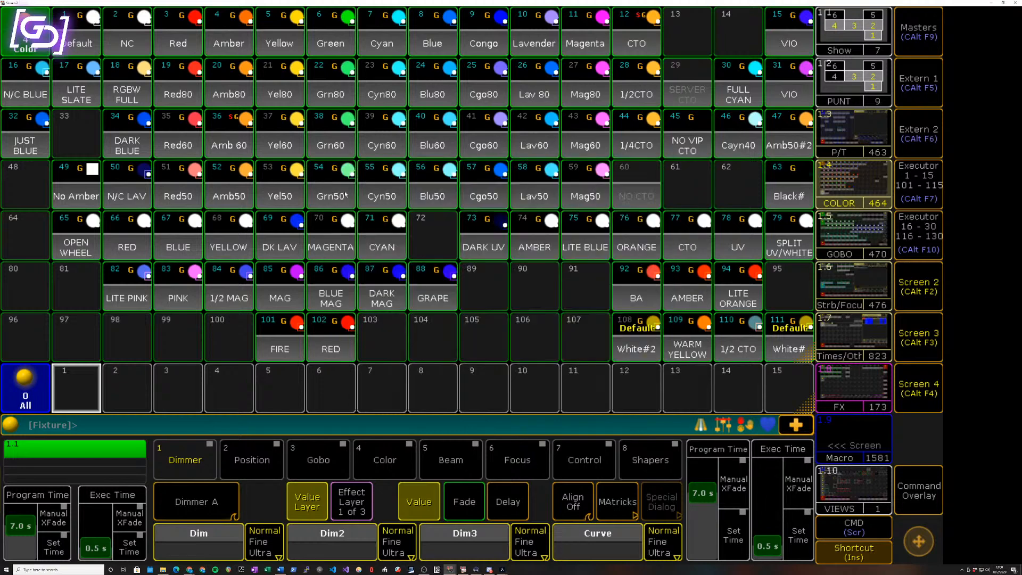
# - Open the show's Cloning setup and return its window to the four-screen arrangement
pyautogui.hotkey('shift', 's')
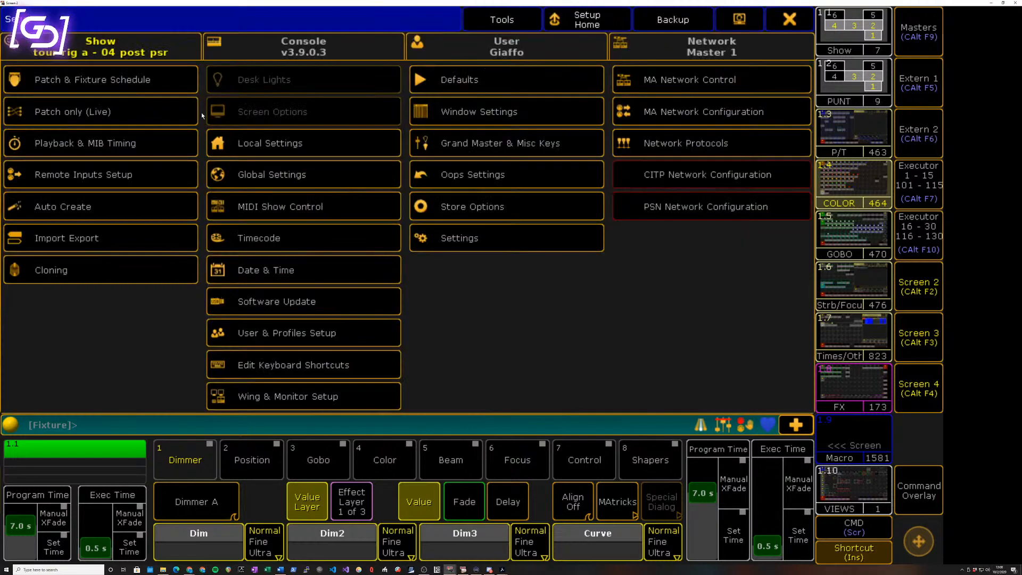
pyautogui.press('super+Right')
pyautogui.press('super+Up')
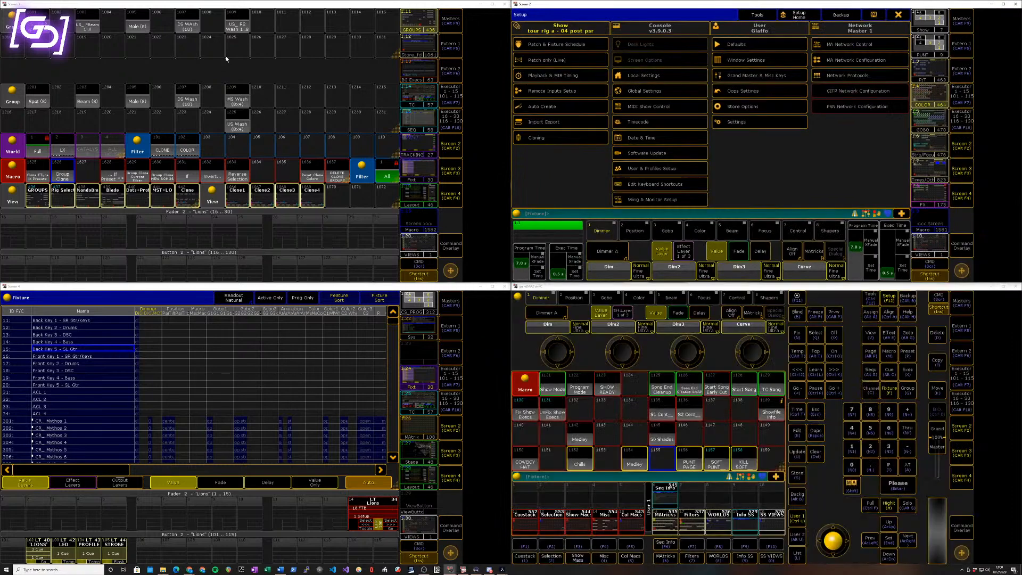
pyautogui.click(554, 137)
pyautogui.press('super+Up')
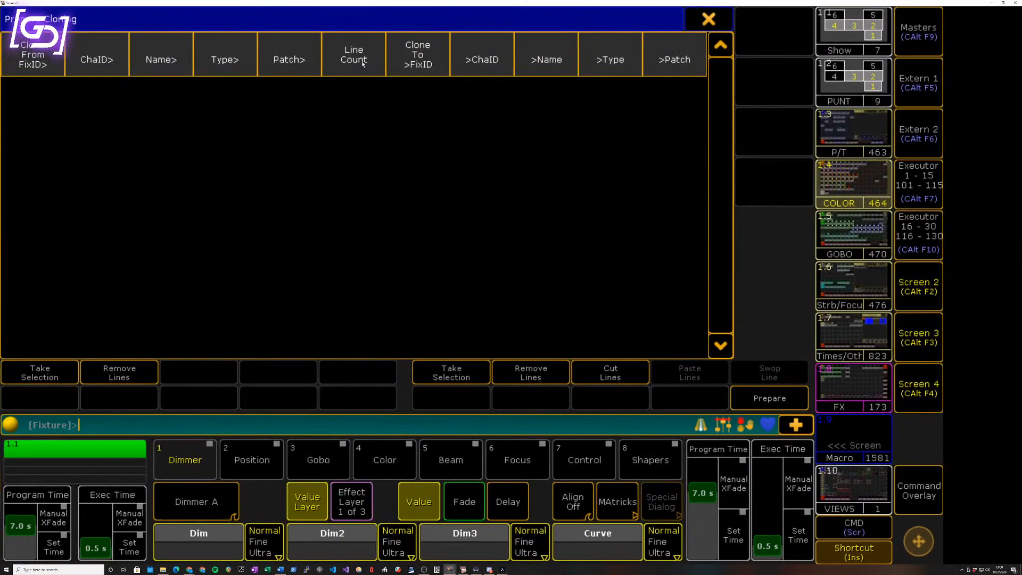
pyautogui.press('super+Down')
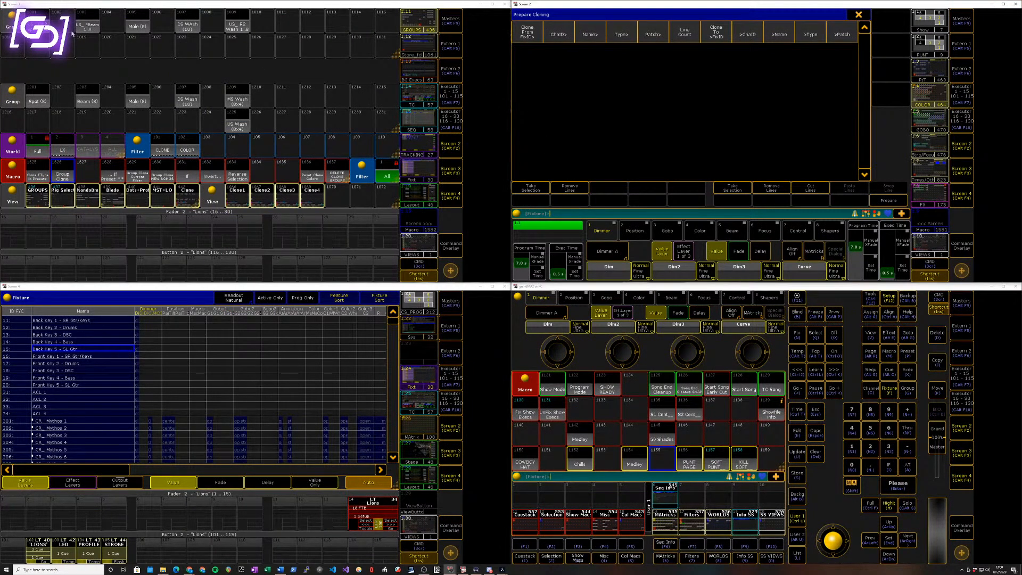
# - Take the US_ MK2 Spot group as the clone source and house Spot group 1201 as the destination
pyautogui.click(39, 24)
pyautogui.click(523, 189)
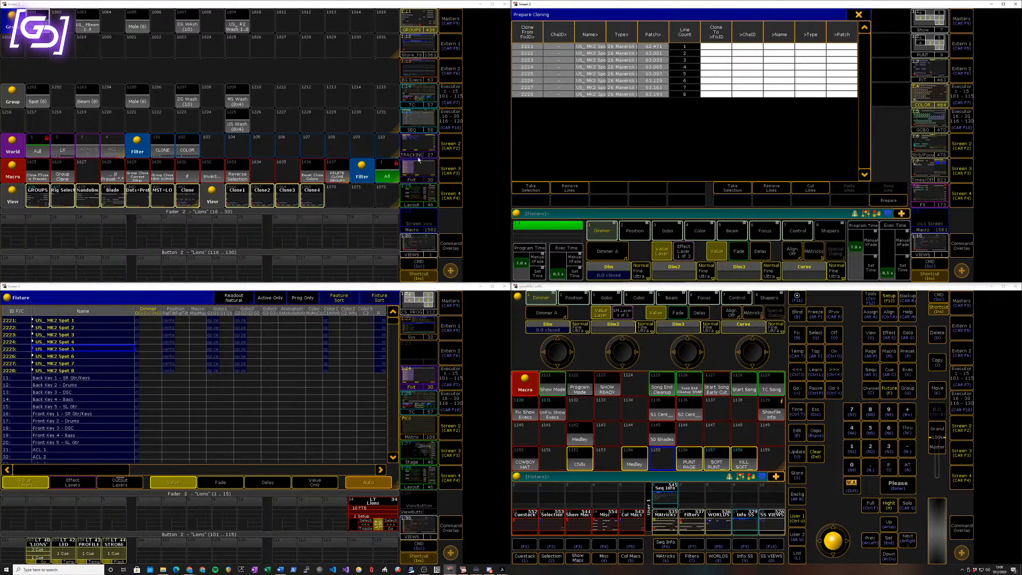
pyautogui.click(49, 94)
pyautogui.click(718, 185)
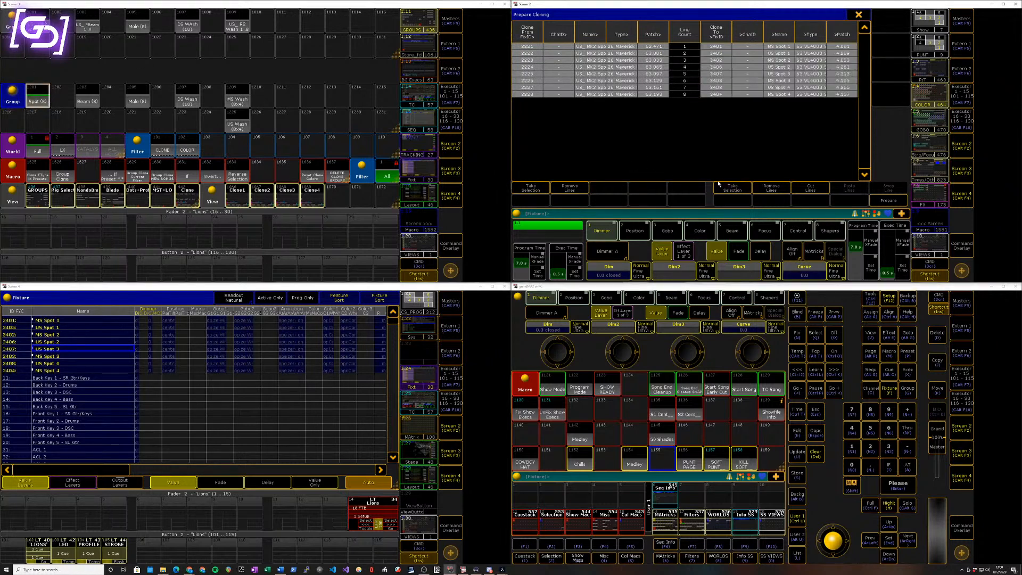
# - Prepare the clone to include all sequences, presets and effects, but no groups, worlds or layouts
pyautogui.click(883, 201)
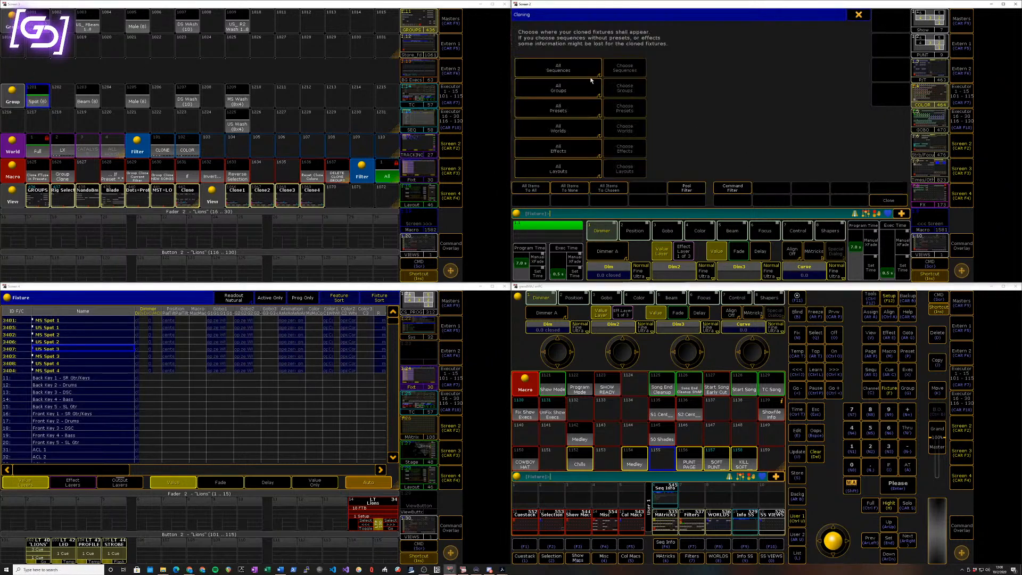
pyautogui.click(573, 86)
pyautogui.click(567, 110)
pyautogui.click(609, 113)
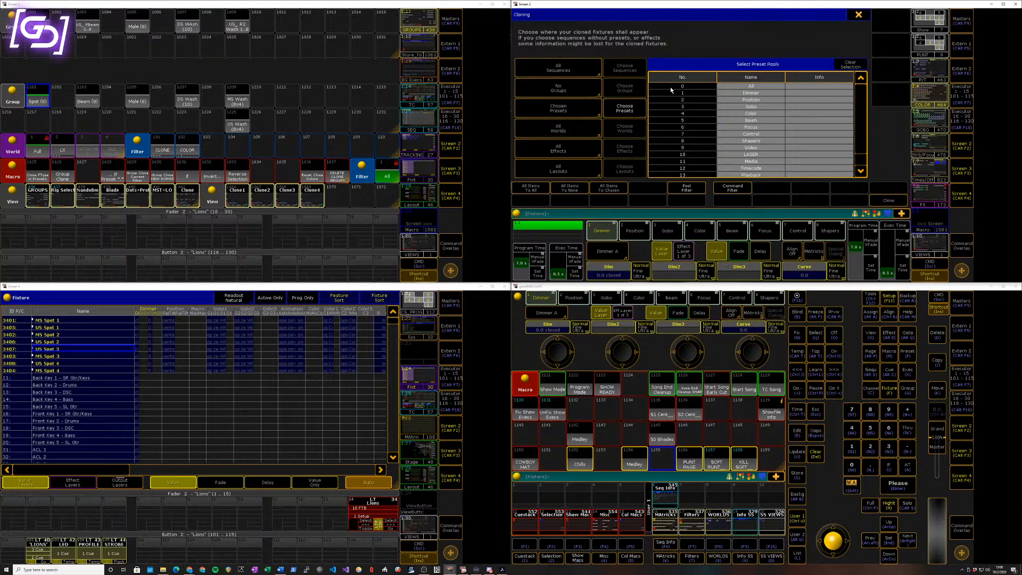
pyautogui.click(573, 110)
pyautogui.click(585, 108)
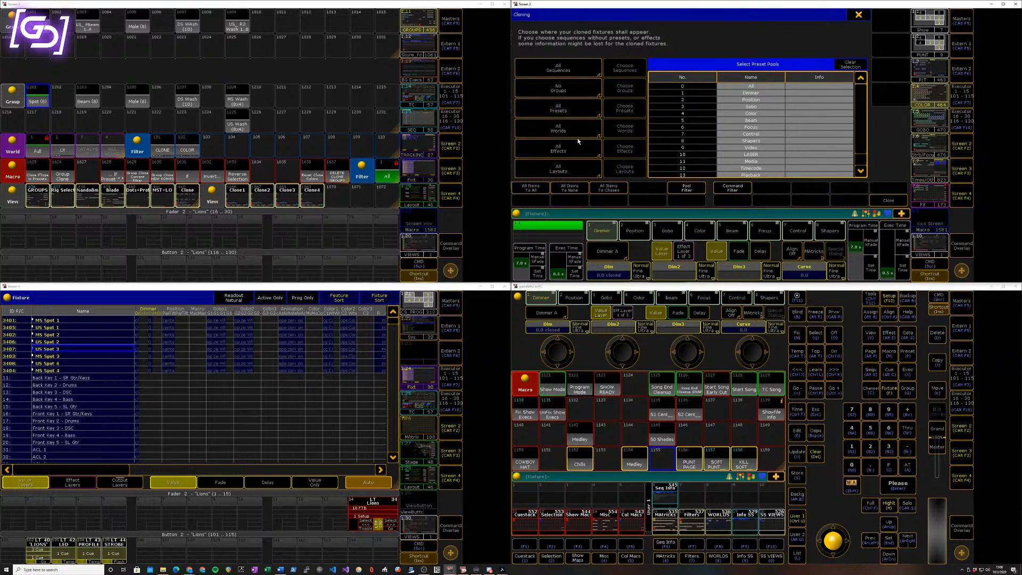
pyautogui.click(574, 135)
pyautogui.click(562, 170)
pyautogui.click(563, 171)
# - Perform the clone as a Low Prio Merge and show the COLOR presets full screen
pyautogui.click(876, 203)
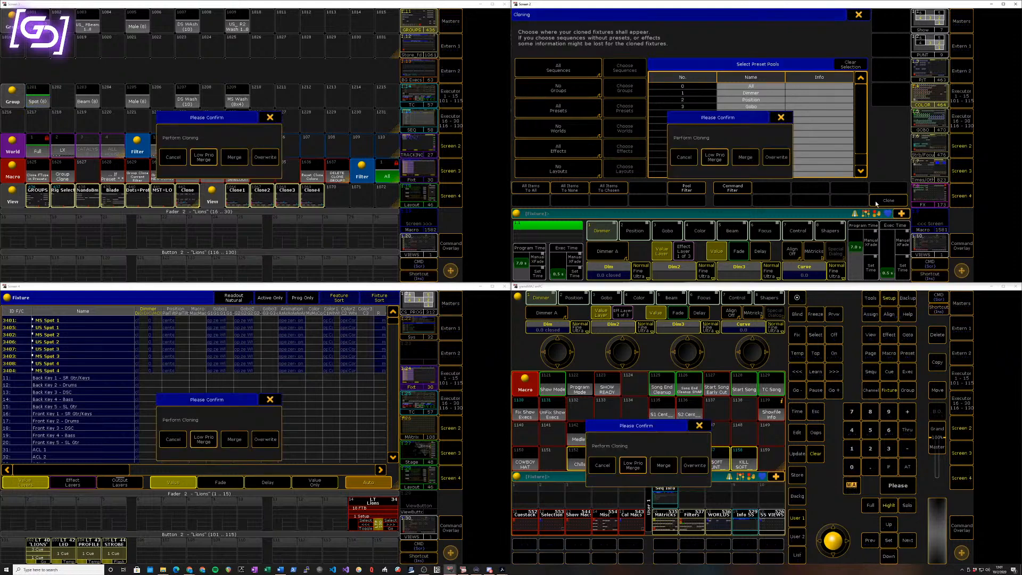
pyautogui.click(719, 159)
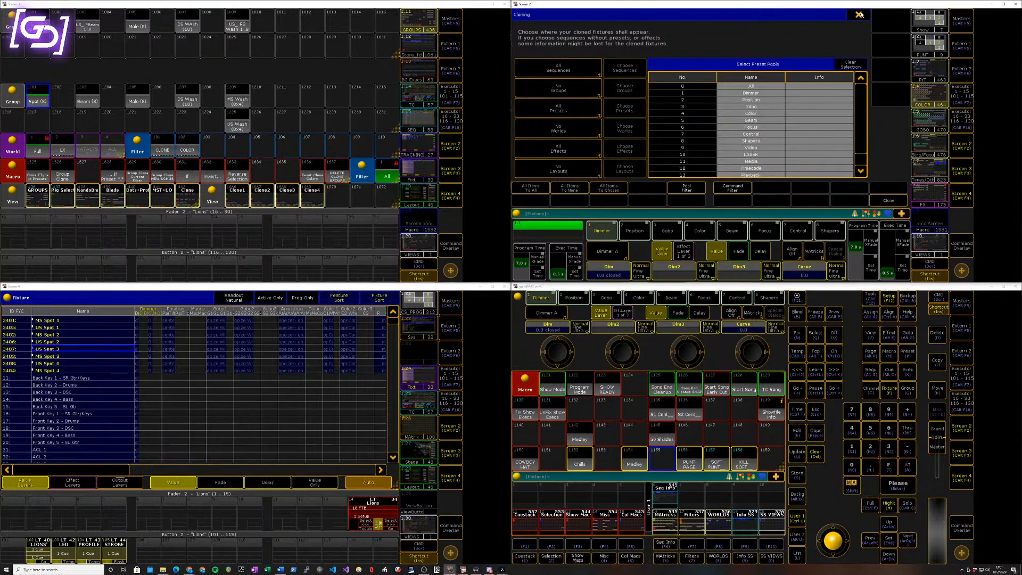
pyautogui.click(896, 15)
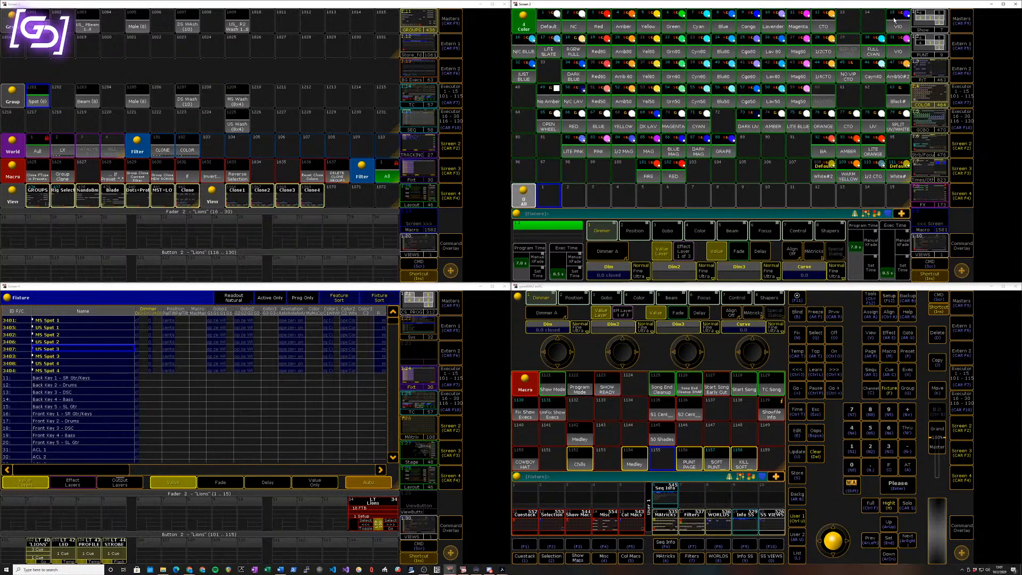
pyautogui.click(1003, 4)
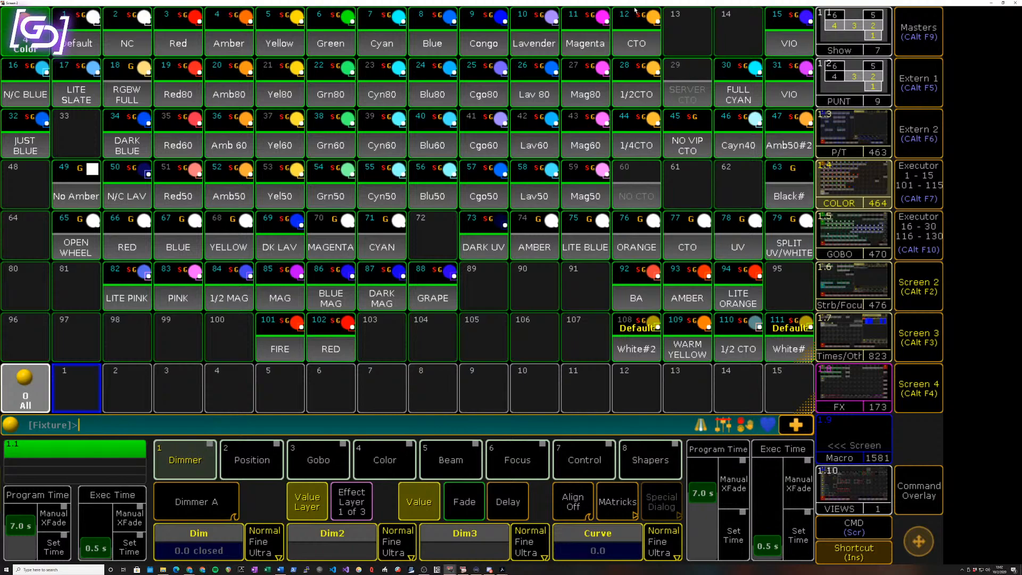
# - Undo the Clone action and clear the fixture selection, with the COLOR window back in the four-screen arrangement
pyautogui.press('BackSpace')
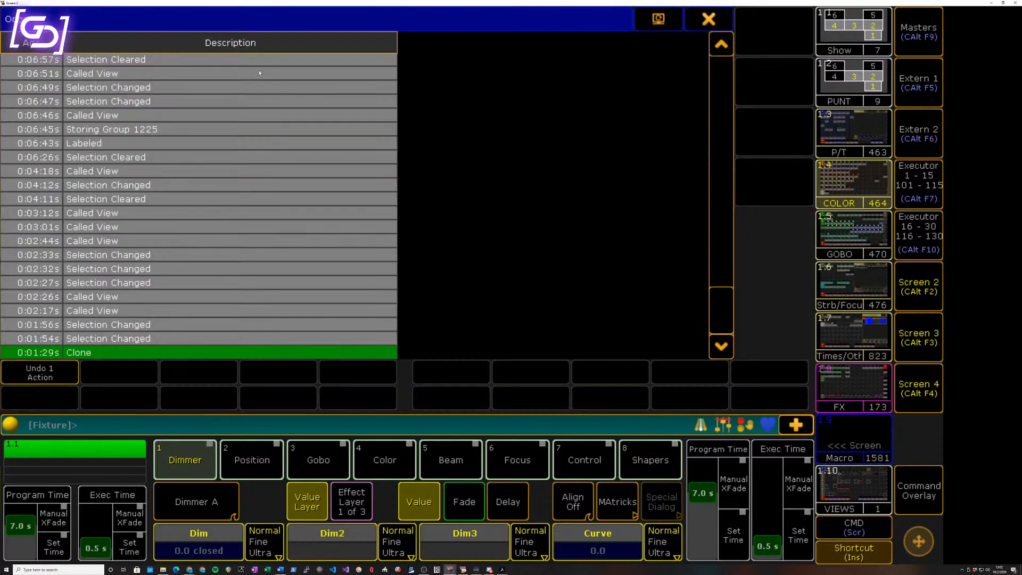
pyautogui.click(50, 370)
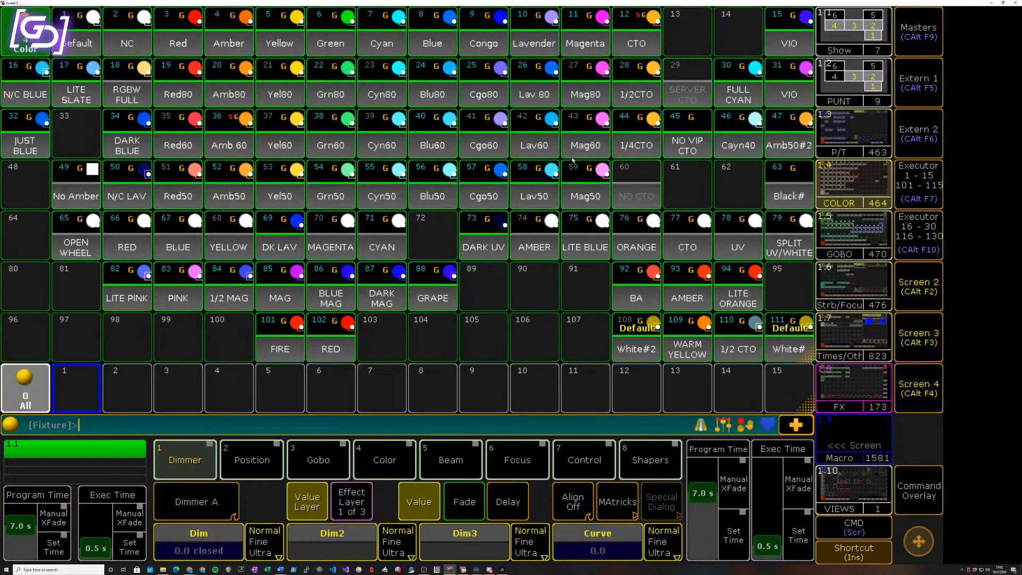
pyautogui.moveTo(568, 3); pyautogui.dragTo(572, 171)
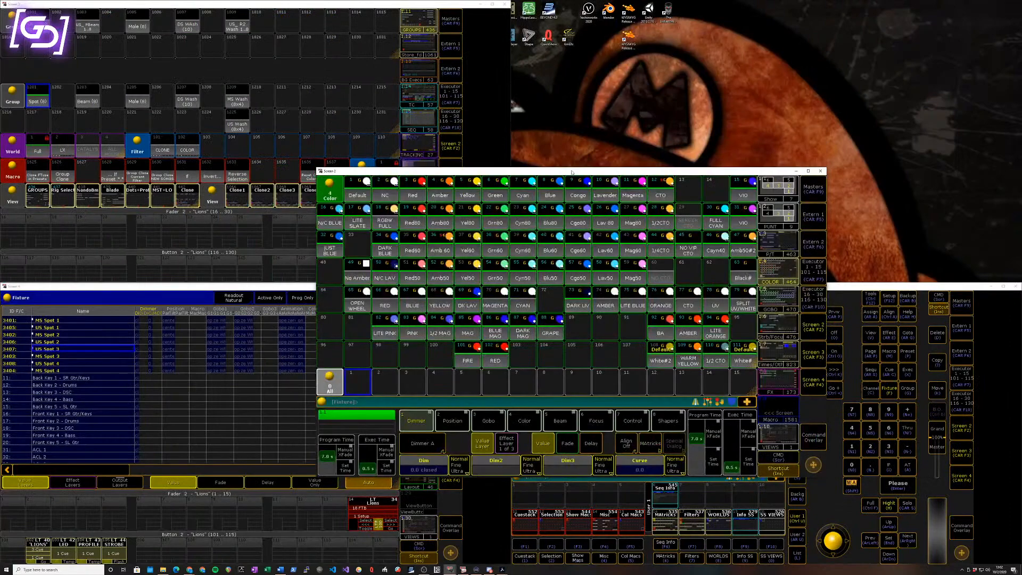
pyautogui.press('super+Right')
pyautogui.press('super+Up')
pyautogui.press('Delete')
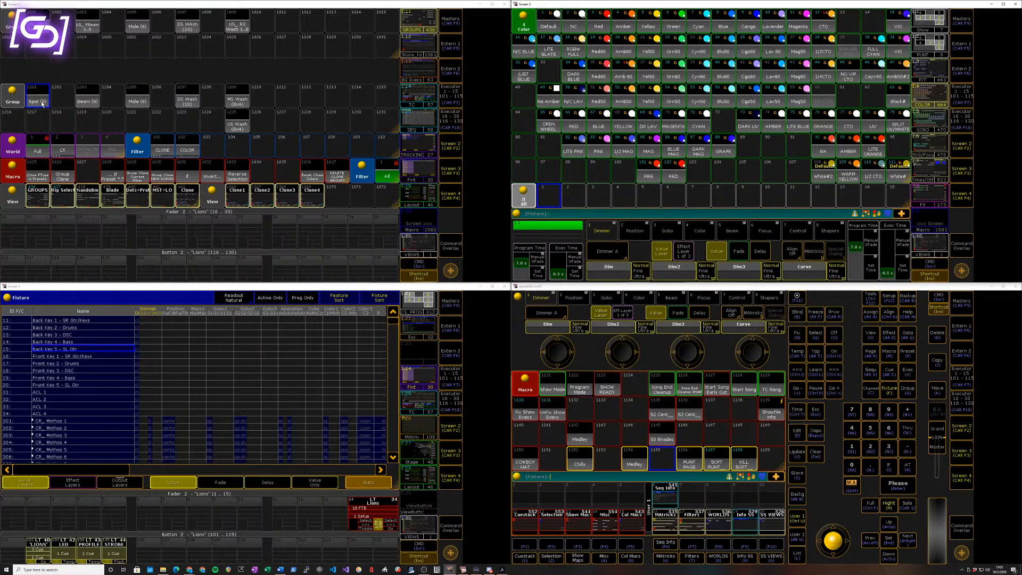
# - Examine the fixture types and MixColor values stored in color preset 4.4 Amber, showing only programmed values, and exit the edit
pyautogui.click(627, 33)
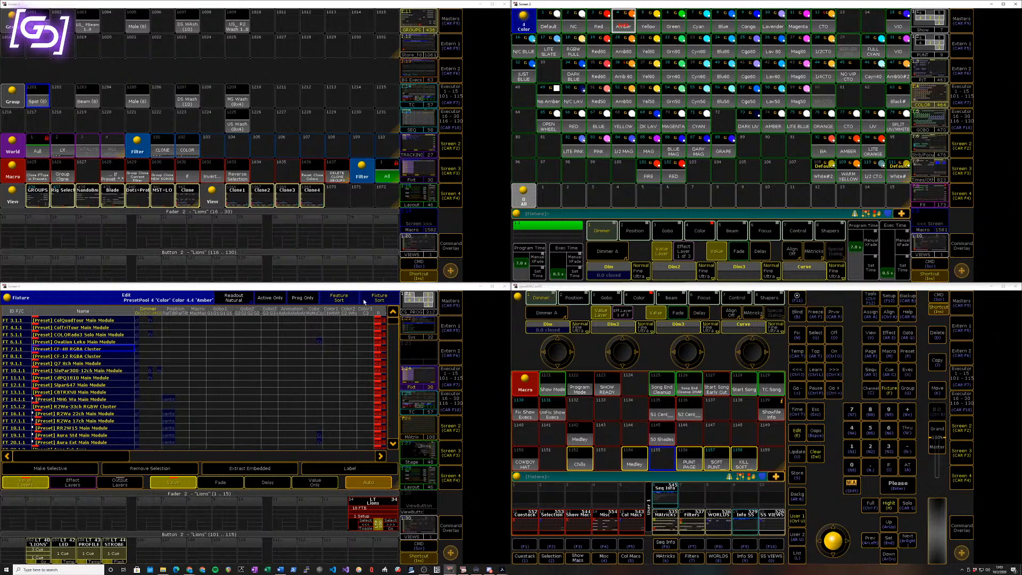
pyautogui.click(494, 286)
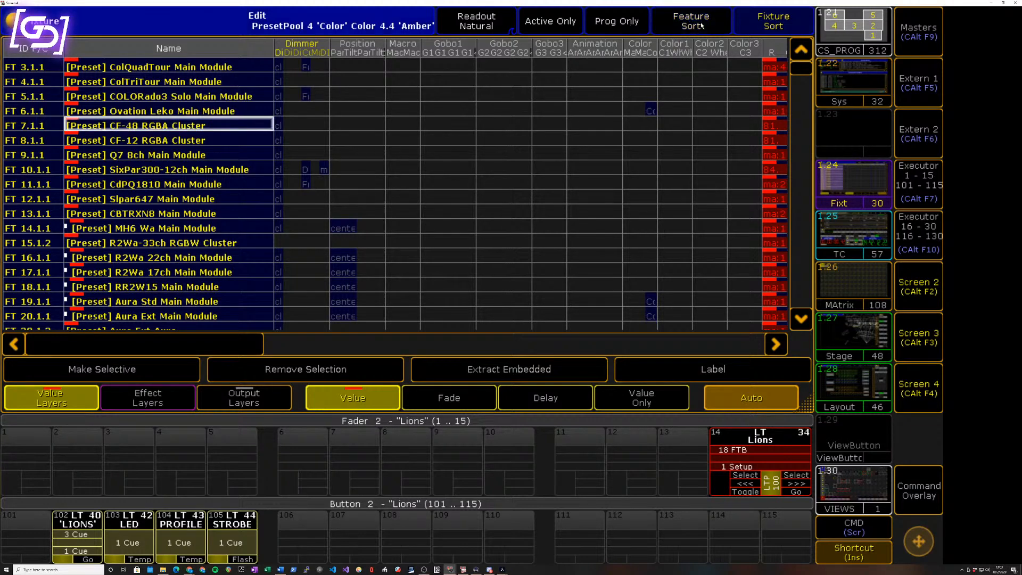
pyautogui.moveTo(237, 345); pyautogui.dragTo(483, 342)
pyautogui.click(609, 22)
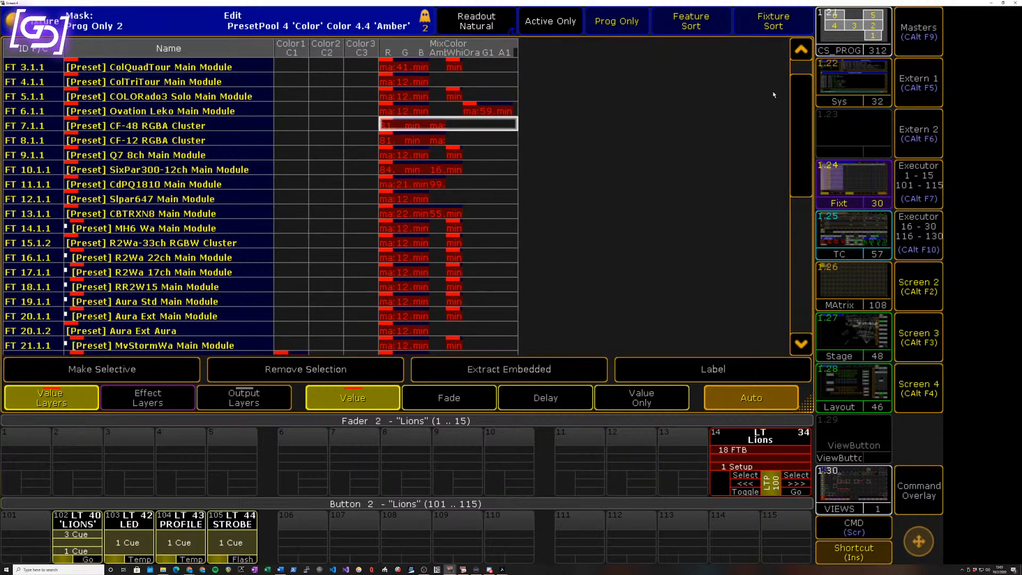
pyautogui.scroll(3, 715, 156)
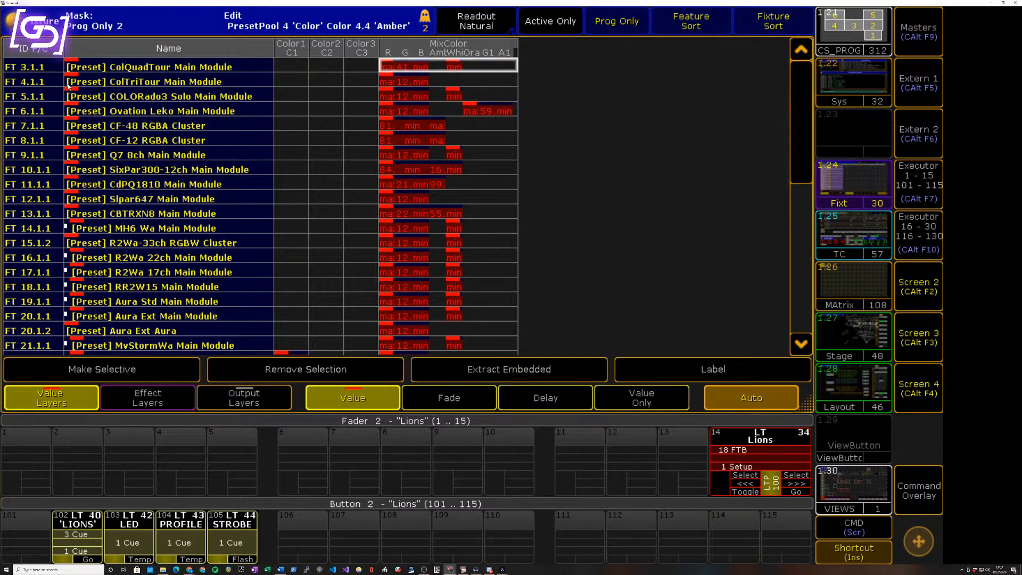
pyautogui.moveTo(801, 111); pyautogui.dragTo(766, 61)
pyautogui.moveTo(804, 149); pyautogui.dragTo(776, 112)
pyautogui.press('Escape')
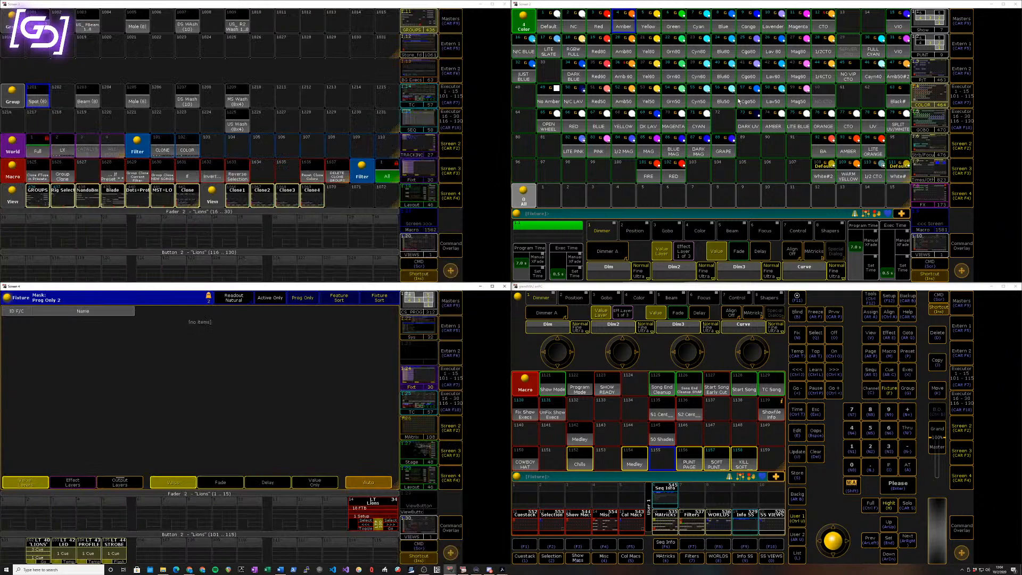
# - Open macro 1625 'Clone FType in Presets', examine its clone-from and clone-to lines full screen, and restore the four-screen arrangement
pyautogui.rightClick(40, 178)
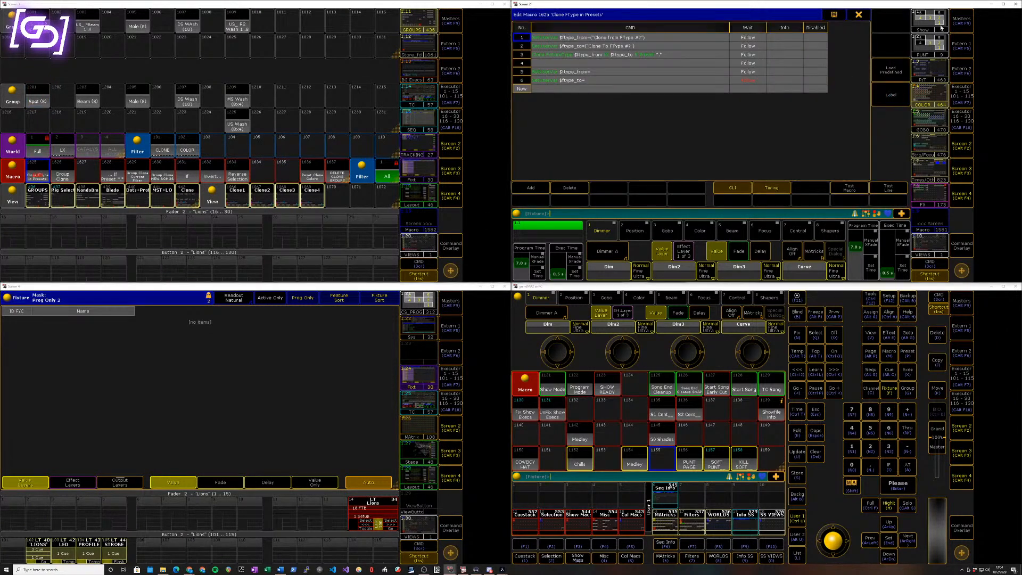
pyautogui.click(1003, 3)
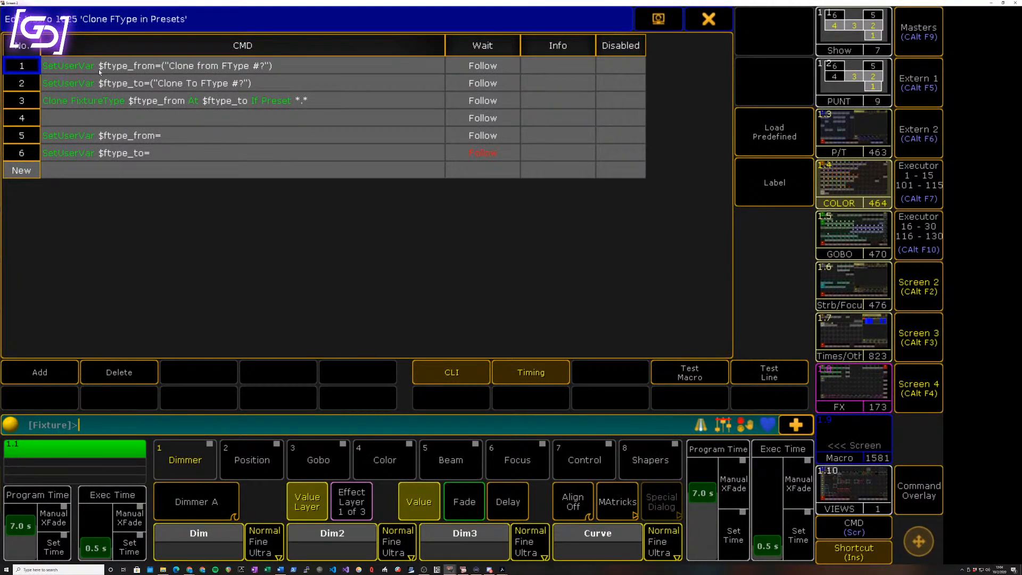
pyautogui.click(178, 73)
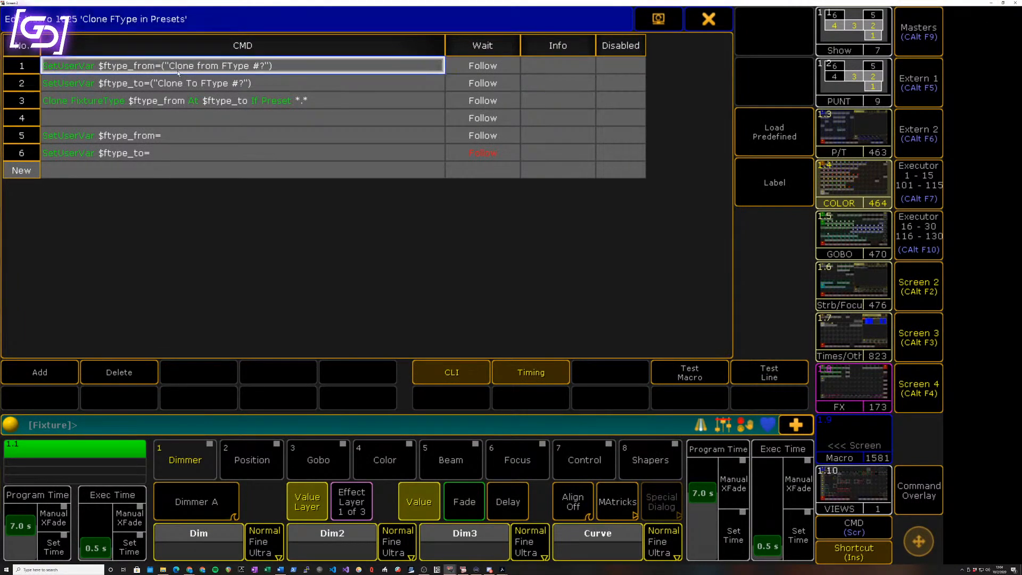
pyautogui.click(201, 85)
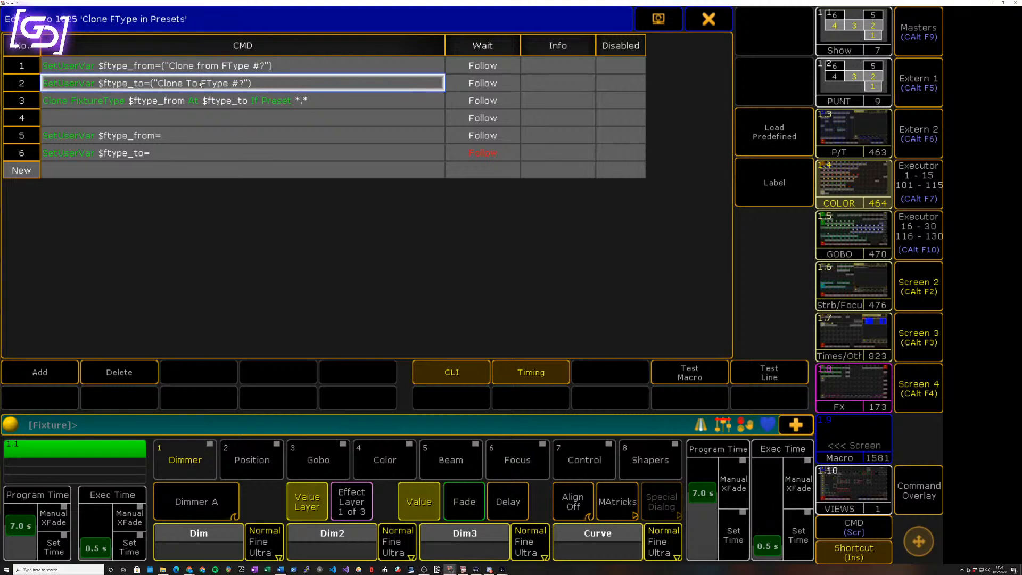
pyautogui.moveTo(580, 11); pyautogui.dragTo(570, 150)
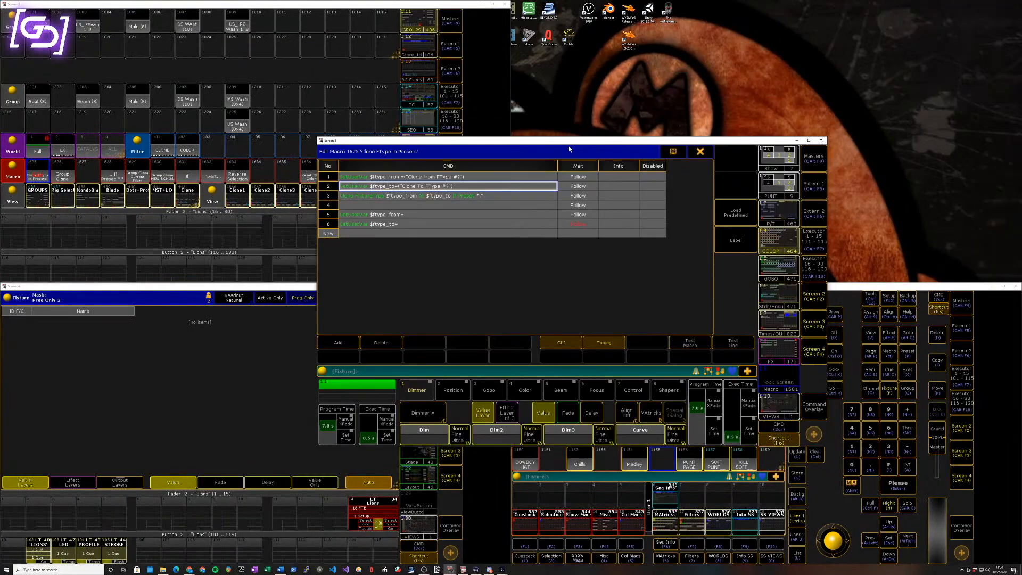
pyautogui.press('super+Right')
pyautogui.press('super+Up')
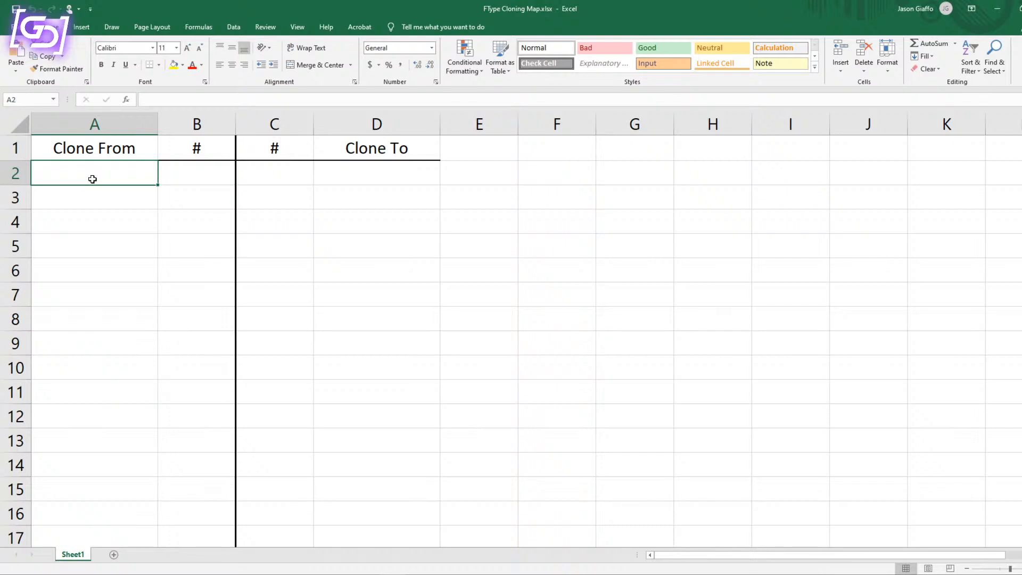
# - Switch to the FType Cloning Map workbook in Excel and examine its Clone From, Clone To and number columns
pyautogui.click(386, 178)
pyautogui.click(184, 173)
pyautogui.click(311, 169)
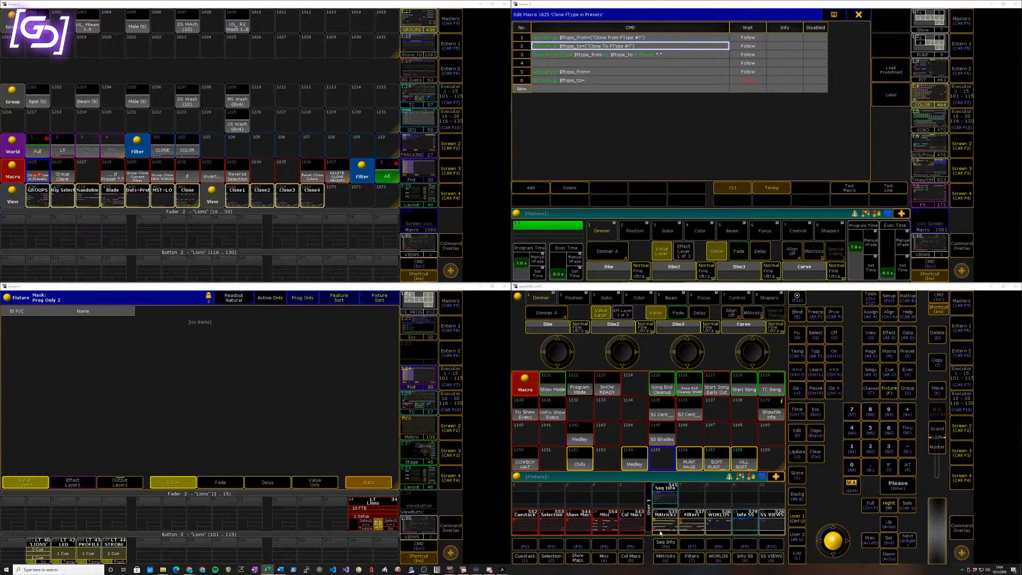
# - Switch back to grandMA2, show the Selection macros, and assign macro 1001 World LX to the first empty User 1 view button
pyautogui.click(796, 539)
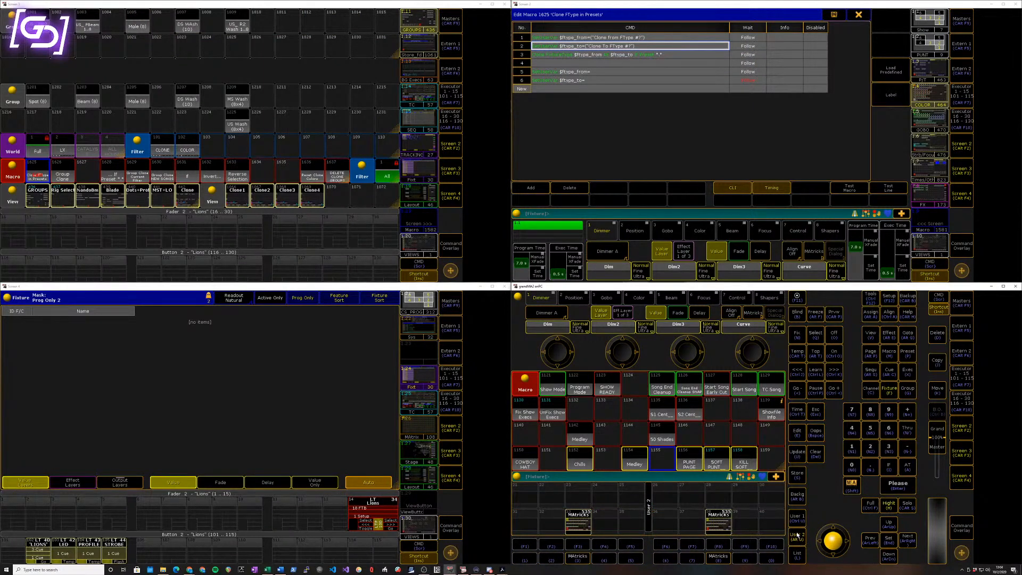
pyautogui.click(795, 520)
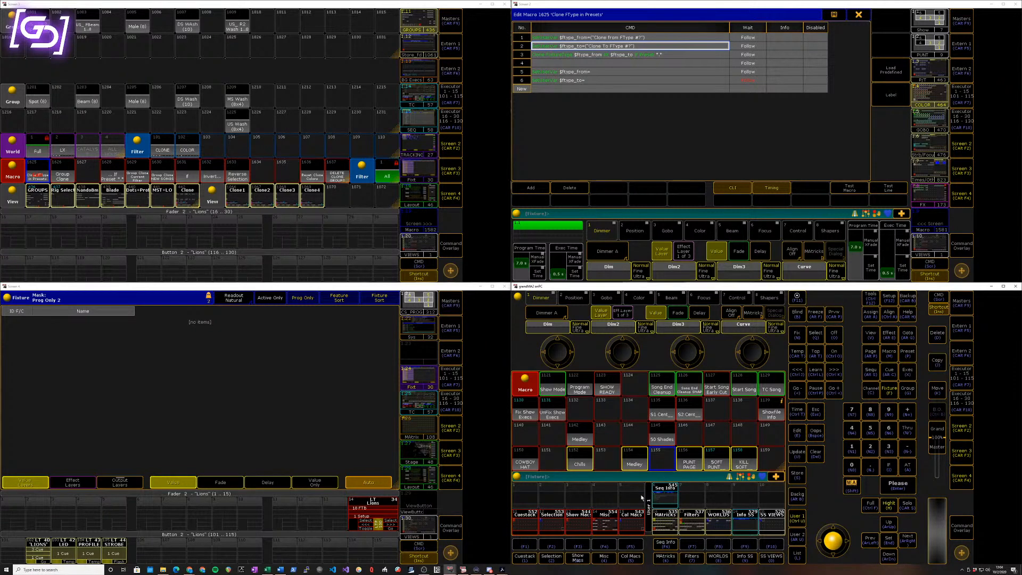
pyautogui.click(554, 516)
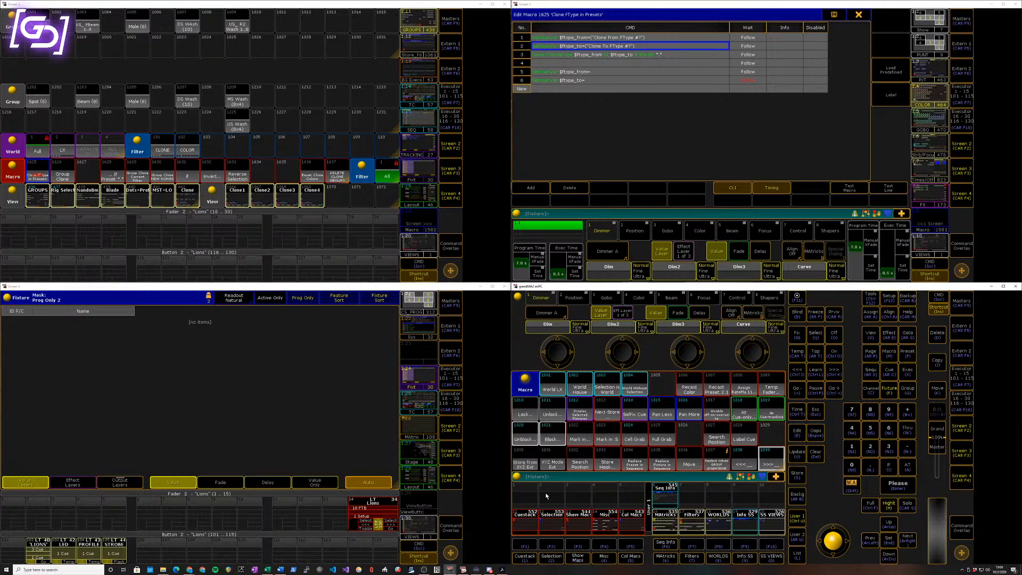
pyautogui.hotkey('alt', 'a')
pyautogui.click(554, 388)
pyautogui.press('F1')
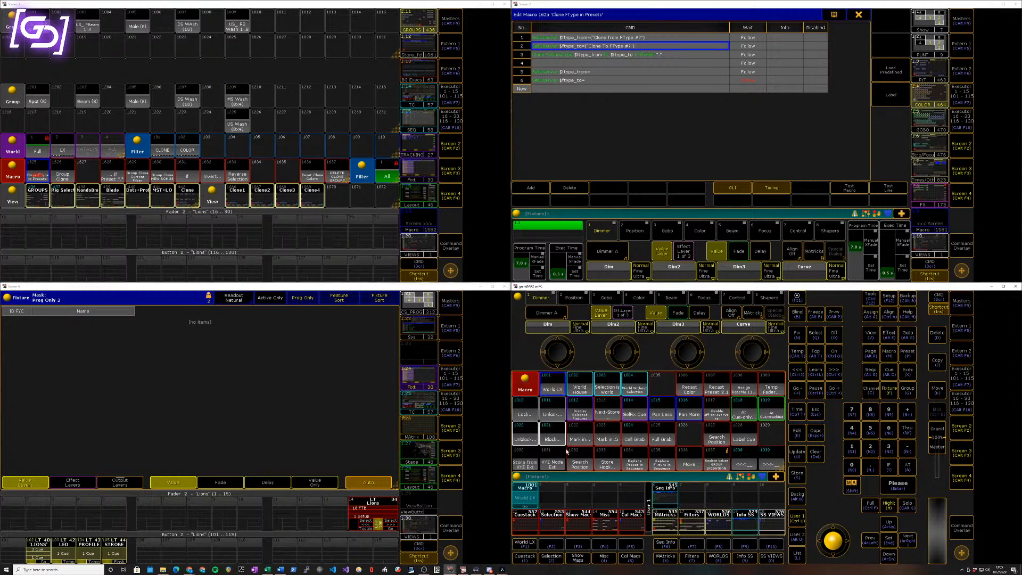
# - Assign macros 1002 World House, 1003 Selection is World and 1004 World Without Selection to the following three User 1 buttons
pyautogui.hotkey('alt', 'a')
pyautogui.click(580, 386)
pyautogui.click(553, 497)
pyautogui.hotkey('alt', 'a')
pyautogui.click(607, 385)
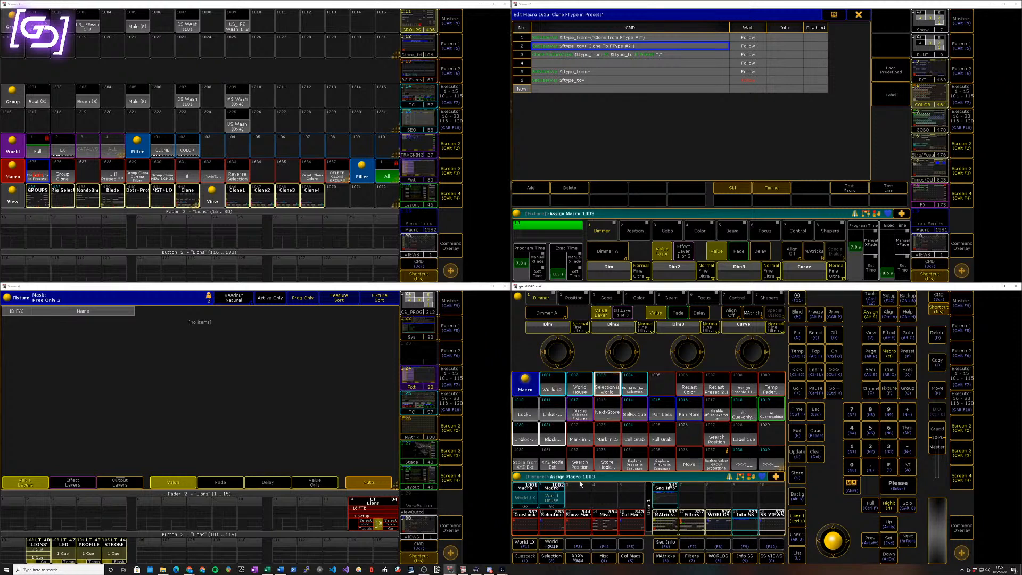
pyautogui.click(581, 487)
pyautogui.hotkey('alt', 'a')
pyautogui.click(620, 386)
pyautogui.click(605, 488)
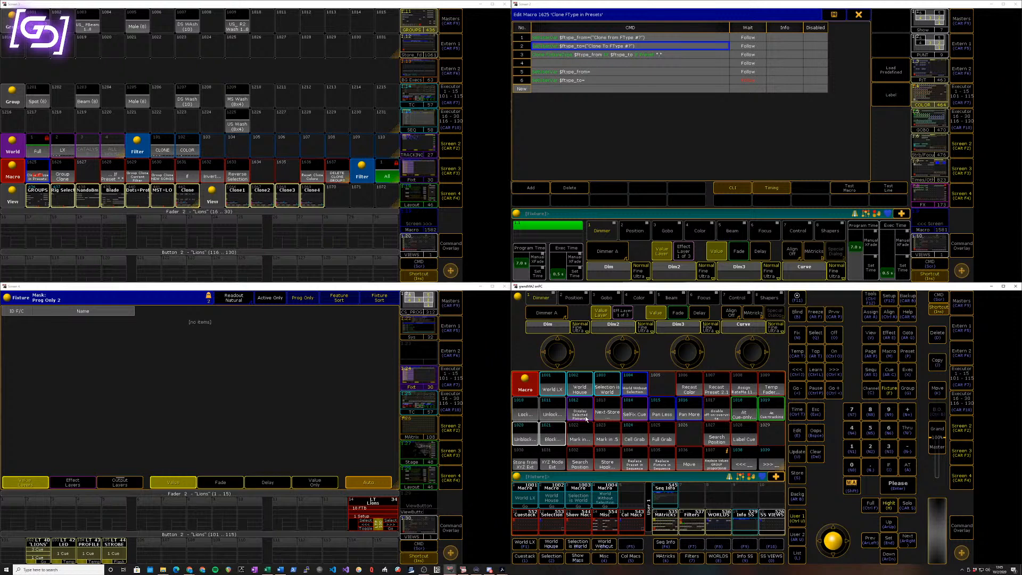
# - Assign macro 1012, which displays the selected fixtures, to an empty view button under Filters in the User 1 area
pyautogui.moveTo(586, 418); pyautogui.dragTo(703, 496)
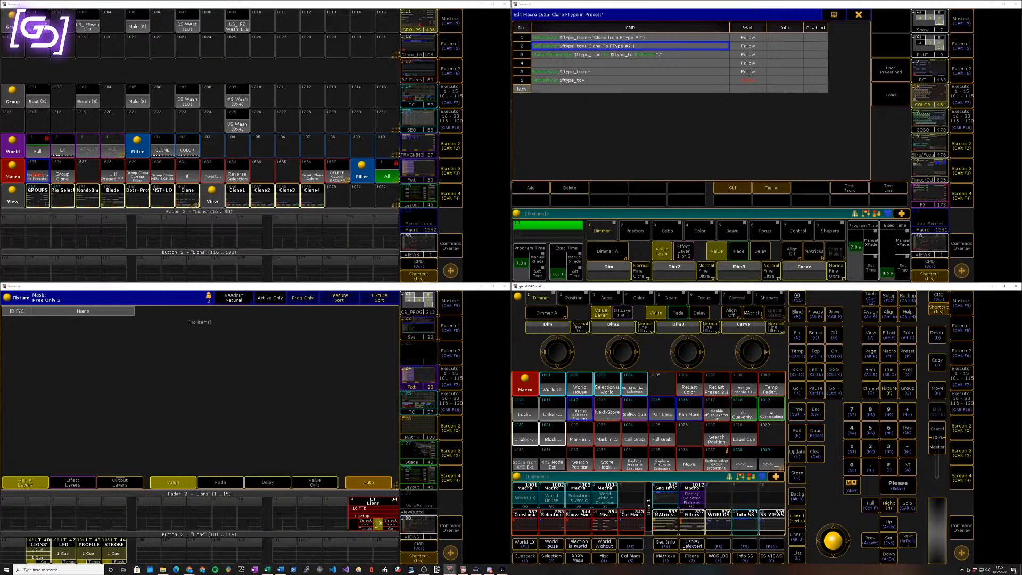
# - Select the source clone groups in order through US_ R2 Wash, make the selection the current world, and clear the programmer
pyautogui.click(38, 22)
pyautogui.click(111, 22)
pyautogui.click(88, 23)
pyautogui.click(137, 23)
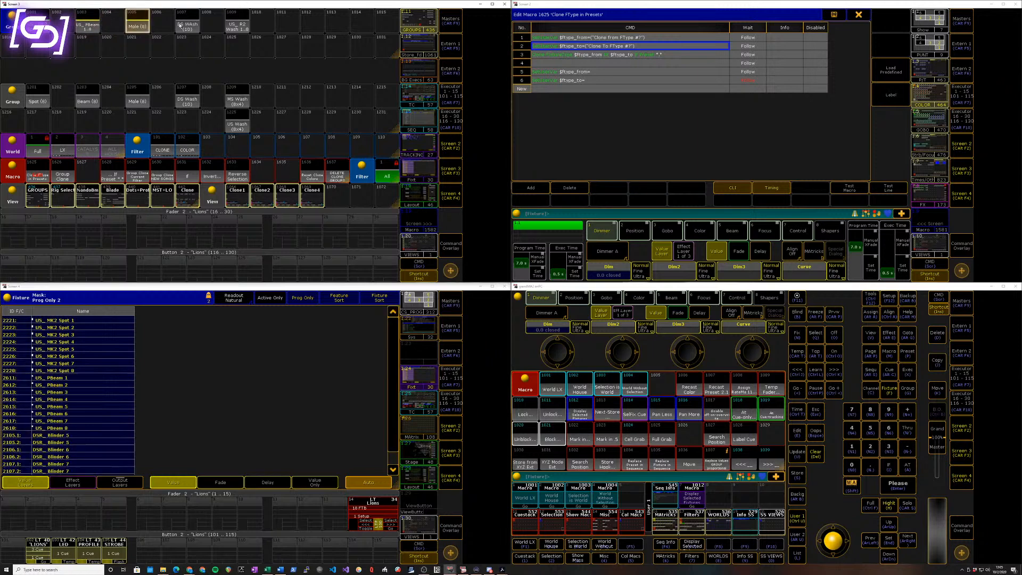
pyautogui.click(186, 23)
pyautogui.click(230, 24)
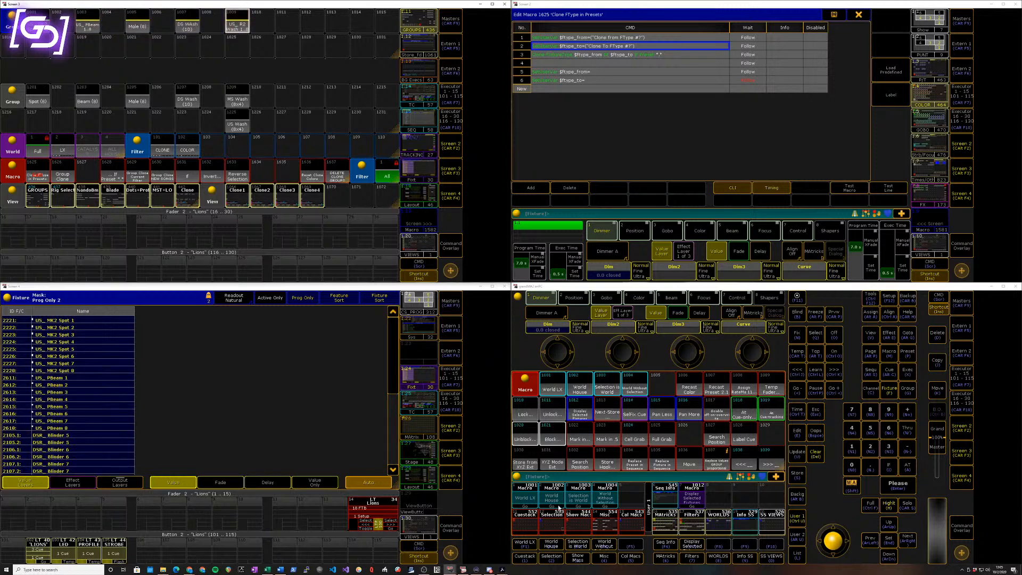
pyautogui.click(577, 543)
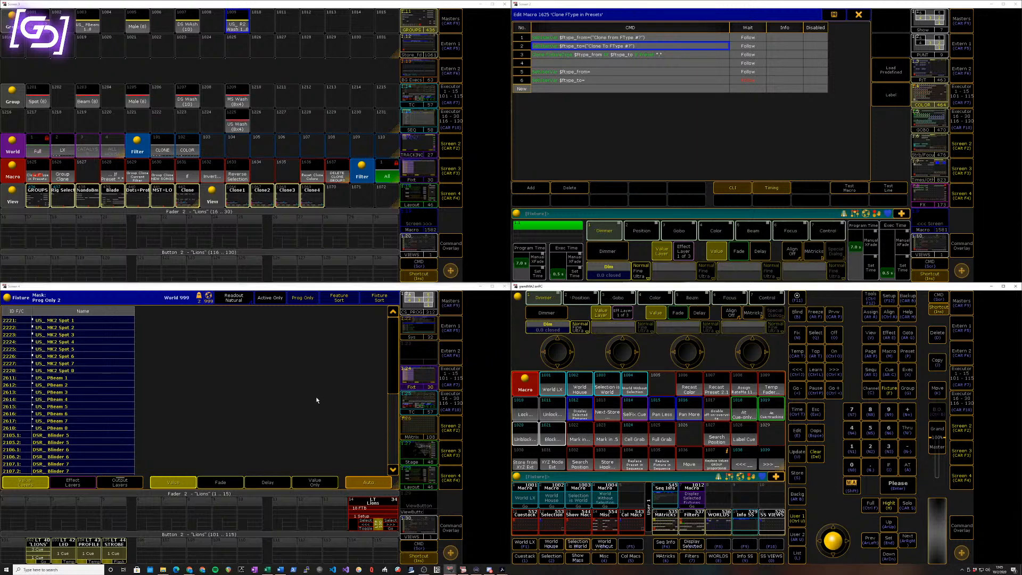
pyautogui.press('Delete')
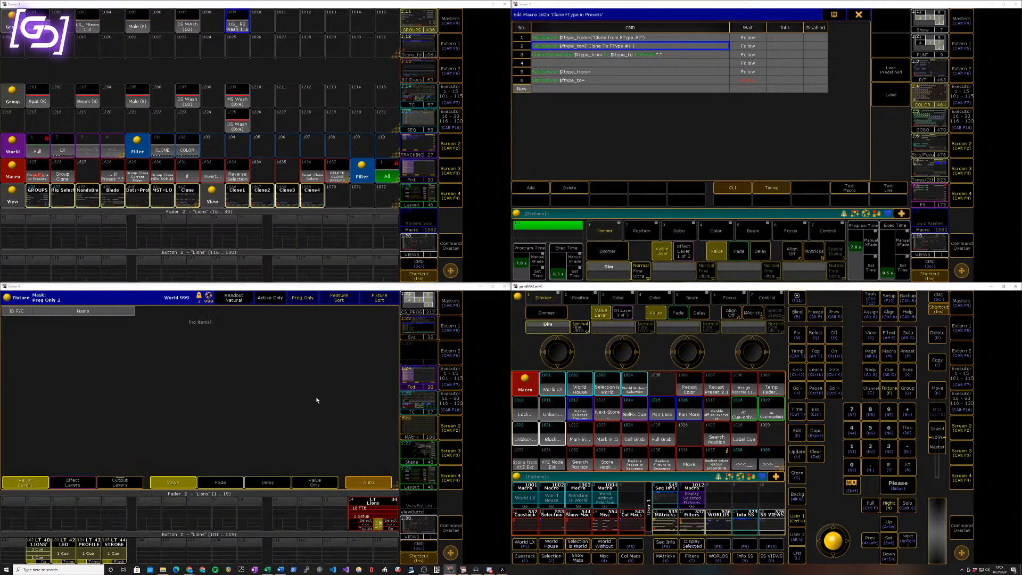
# - Turn off Prog Only in the fixture sheet and examine the fixture-type preset entries at its end full screen
pyautogui.click(307, 302)
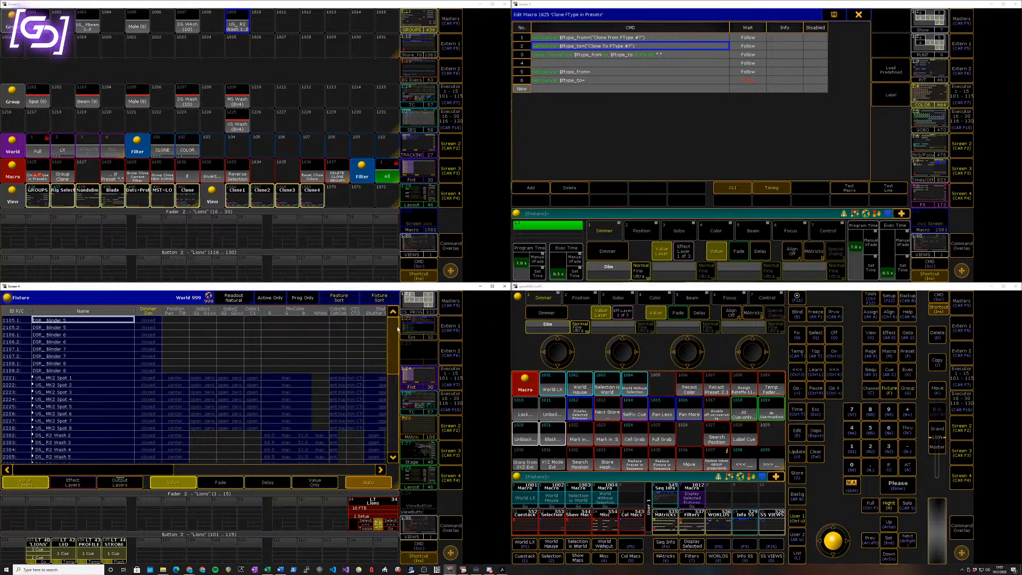
pyautogui.scroll(-10, 400, 328)
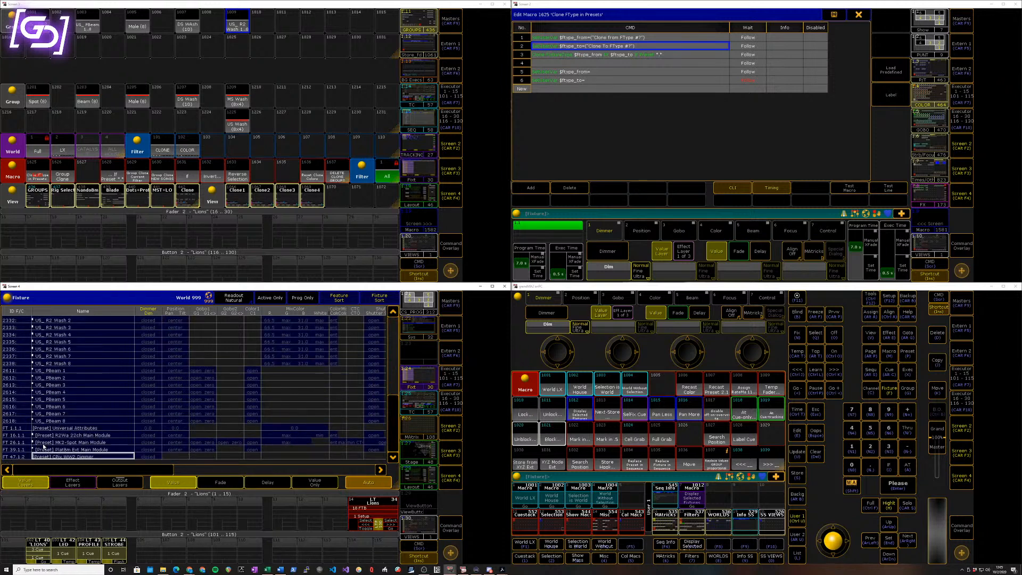
pyautogui.click(493, 286)
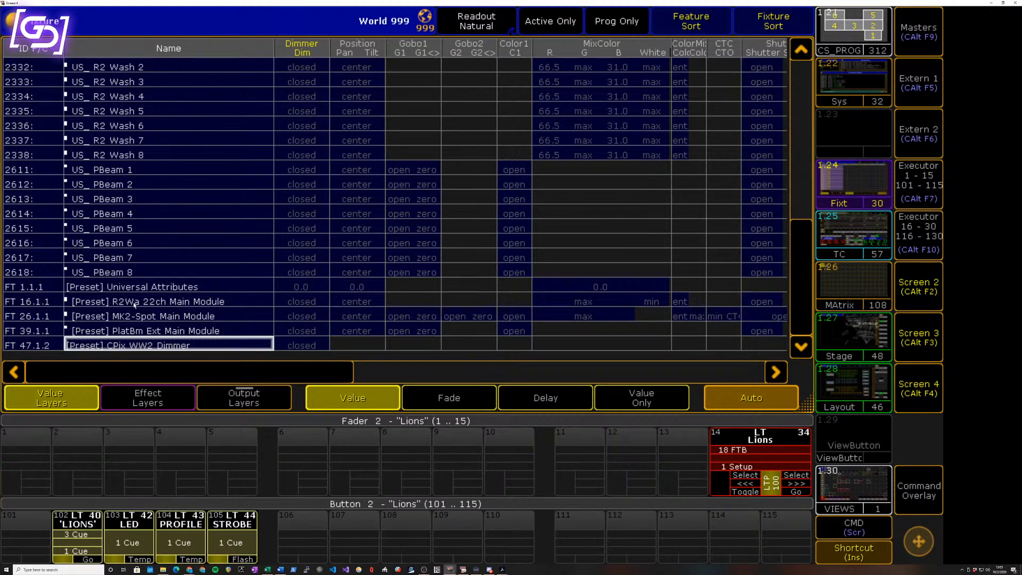
pyautogui.click(148, 332)
pyautogui.click(158, 350)
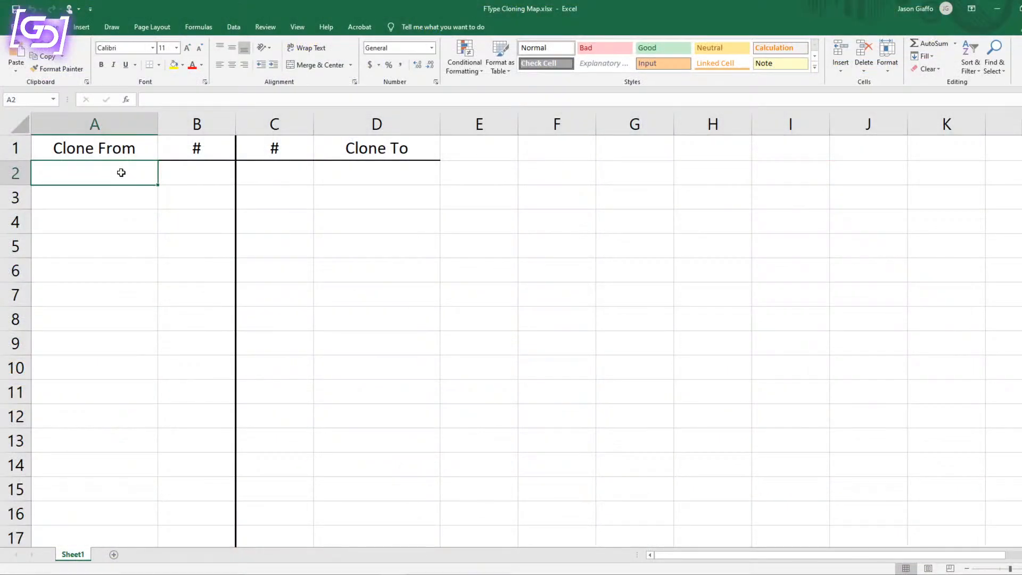
# - Switch to the Excel cloning map and enter R2 Wash with number 16 and MK2 Spot with number 26 under Clone From
pyautogui.write('R2 Wash')
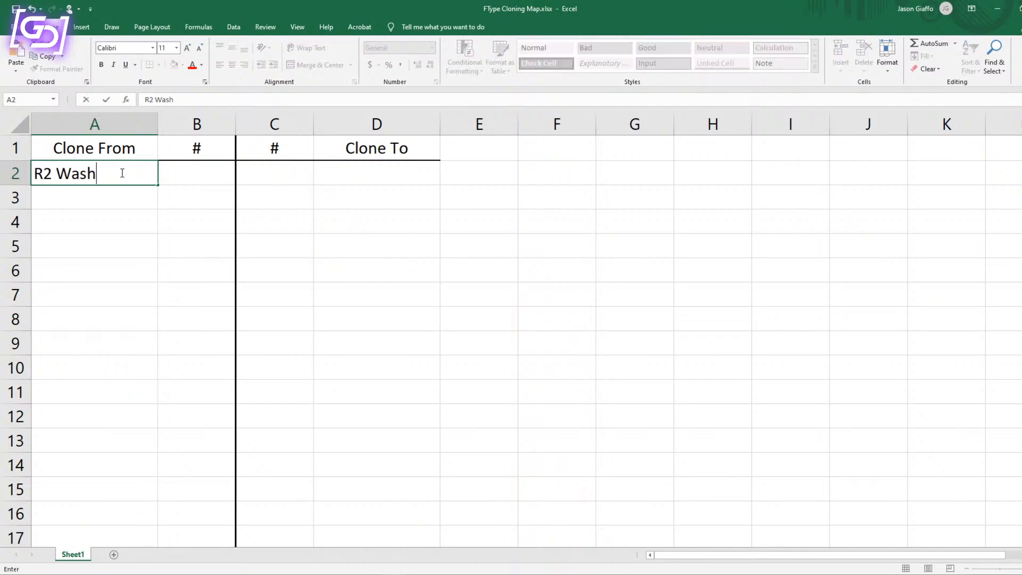
pyautogui.press('Tab')
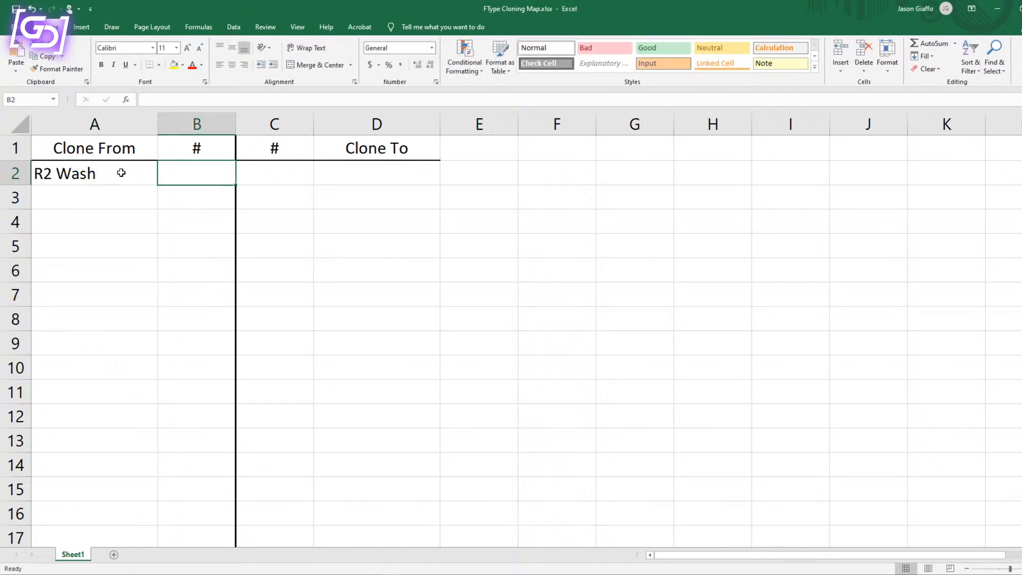
pyautogui.write('16')
pyautogui.press('Return')
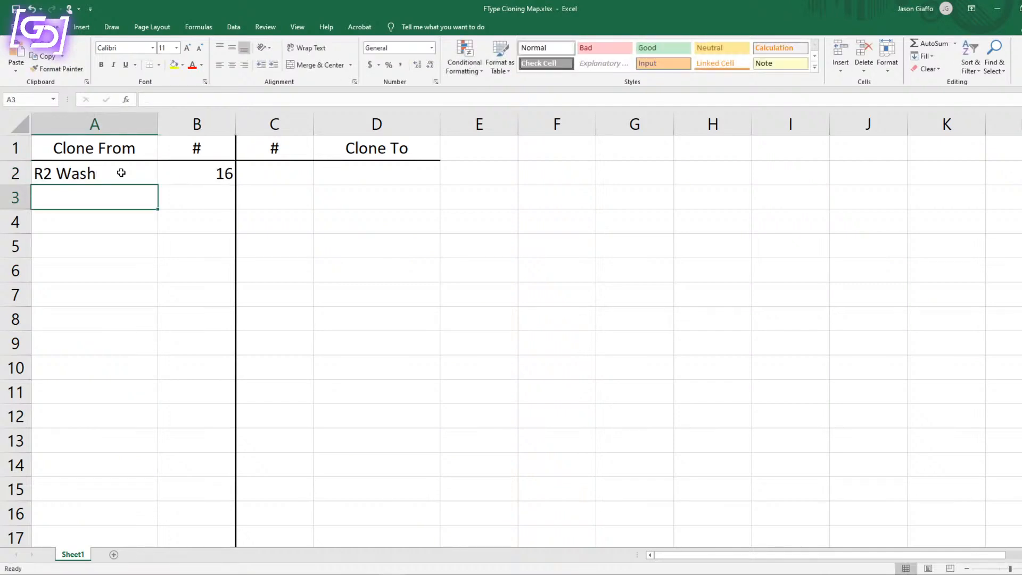
pyautogui.write('MK2 Spot')
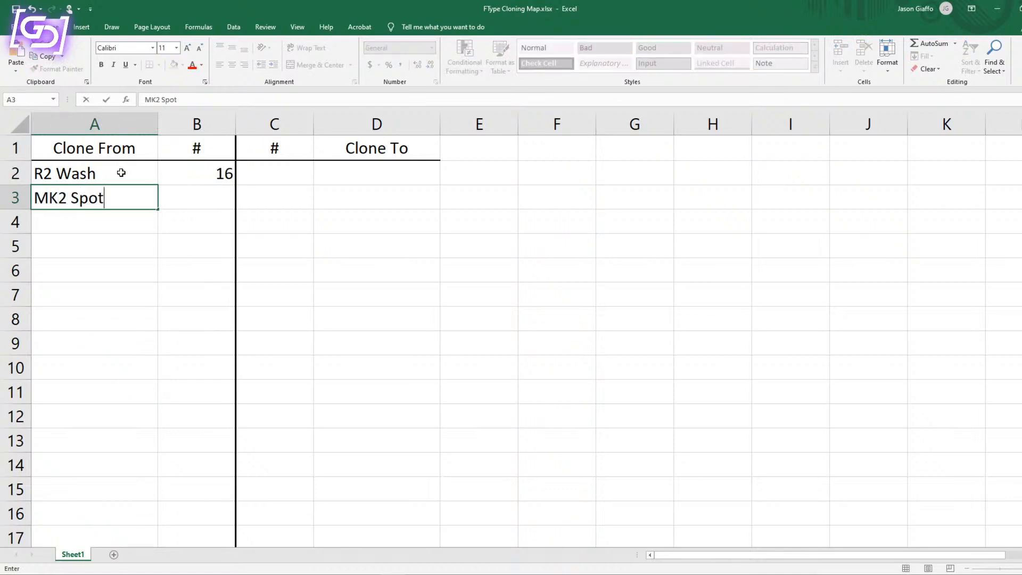
pyautogui.press('Tab')
pyautogui.write('26')
pyautogui.press('Return')
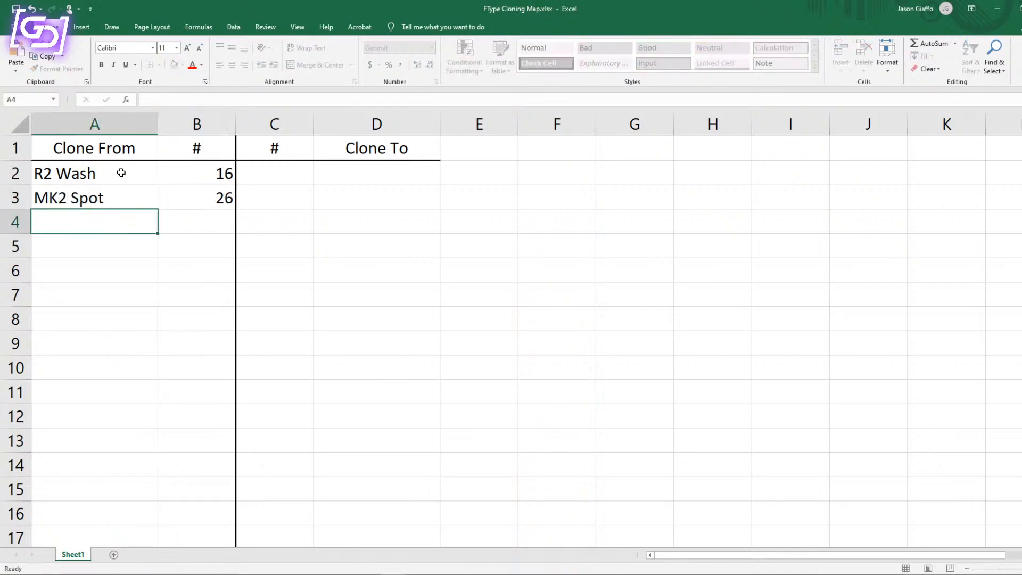
# - Add Plat Bm with number 39 and CuePix with number 47.1.2 to the Clone From rows
pyautogui.write('B')
pyautogui.press('BackSpace')
pyautogui.write('Plati')
pyautogui.press('BackSpace')
pyautogui.write('Bm')
pyautogui.press('Tab')
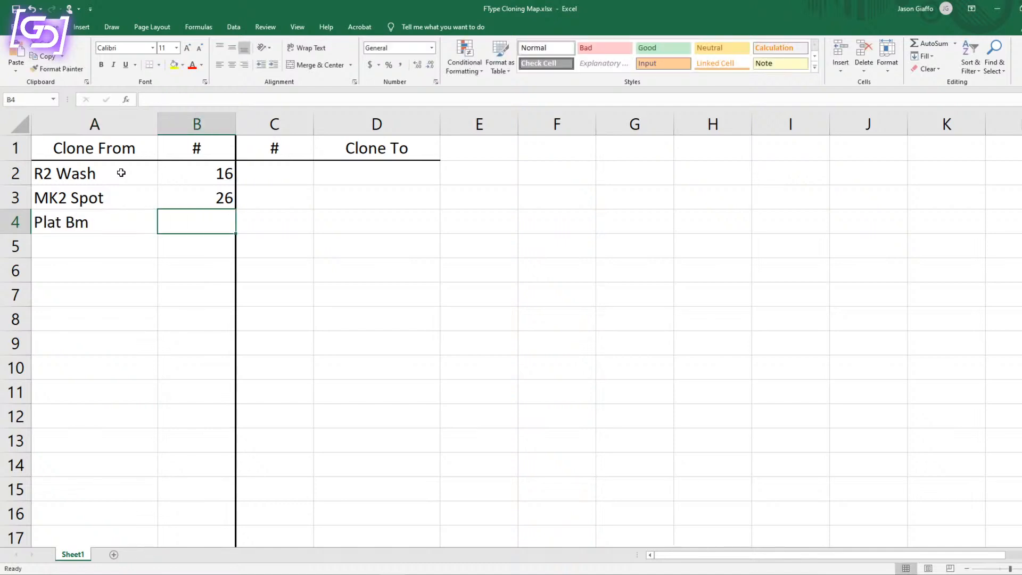
pyautogui.write('39')
pyautogui.press('Return')
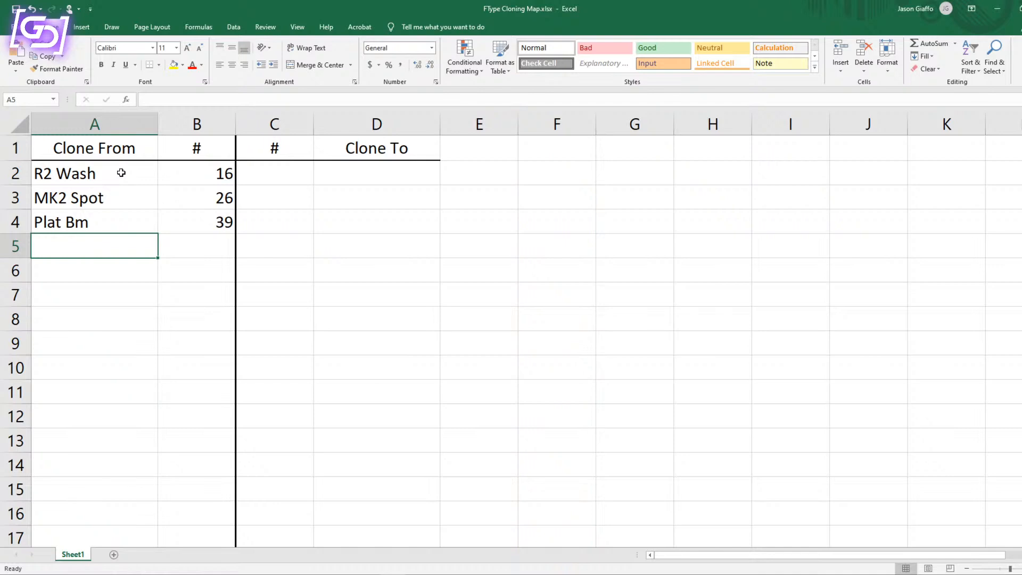
pyautogui.write('CuePix')
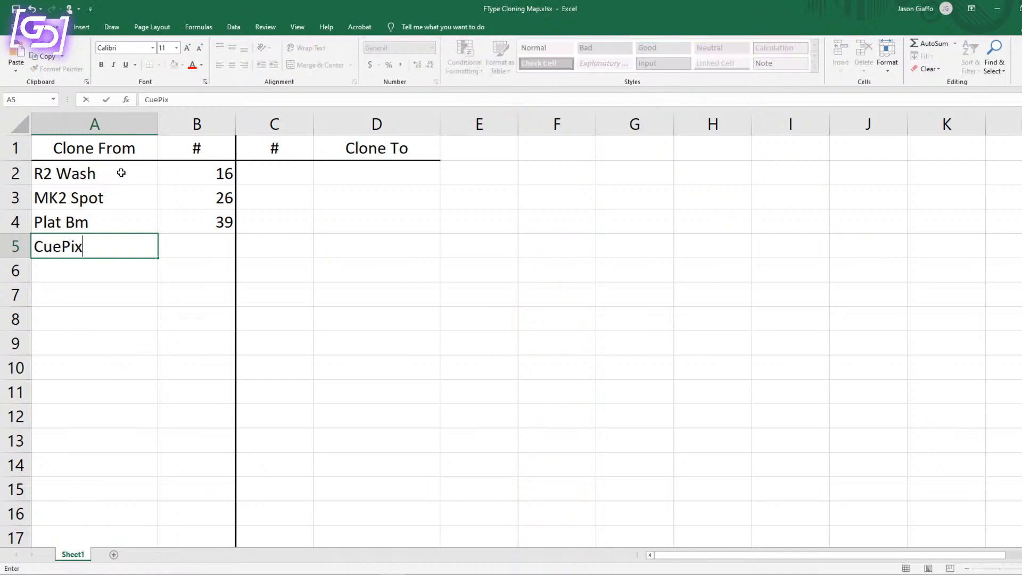
pyautogui.press('Tab')
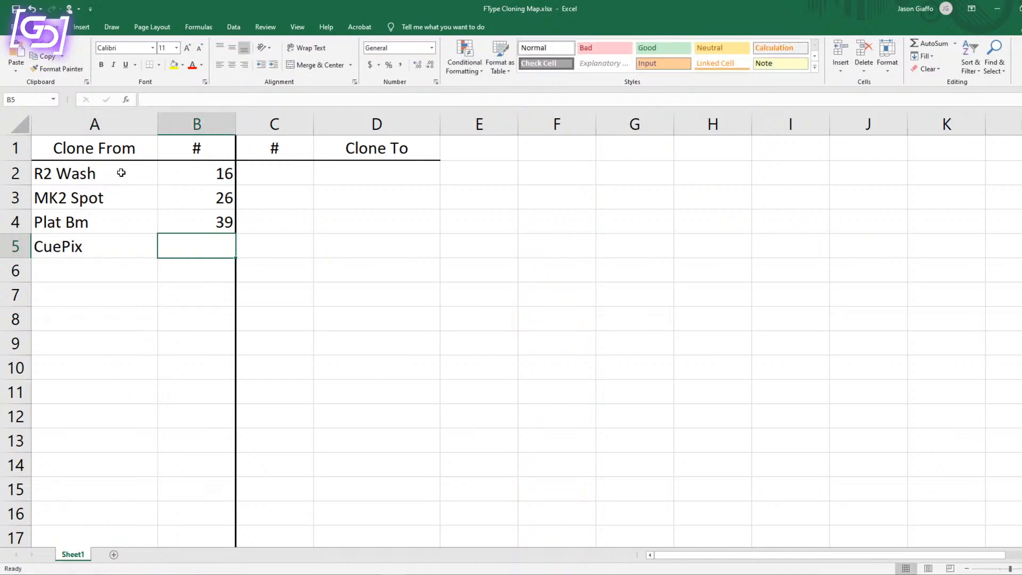
pyautogui.write('47.1.2')
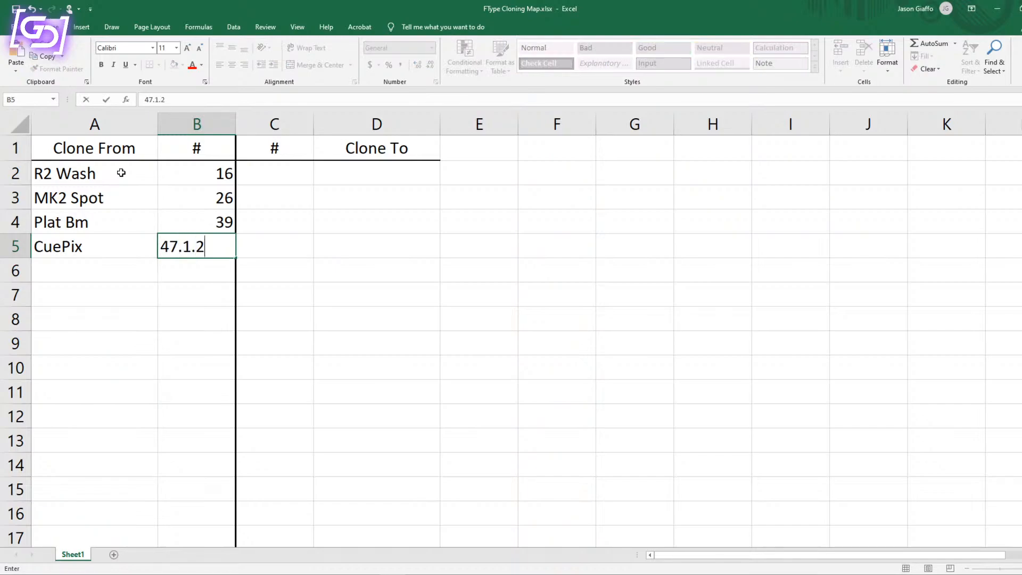
pyautogui.press('Return')
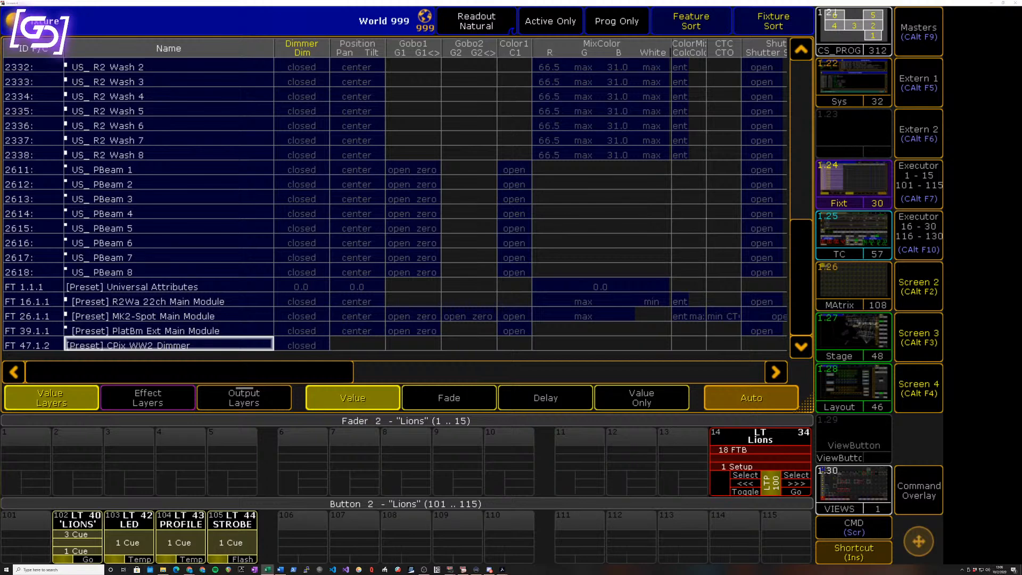
# - Switch back to grandMA2, check the CPix WW2 Dimmer preset entry, and switch the world with the World LX macro
pyautogui.click(28, 346)
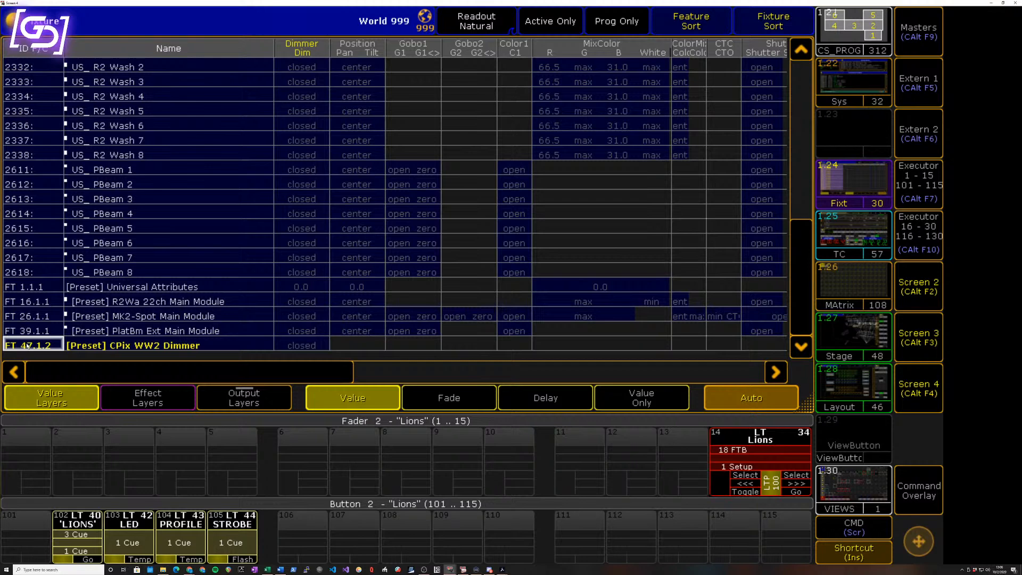
pyautogui.click(28, 345)
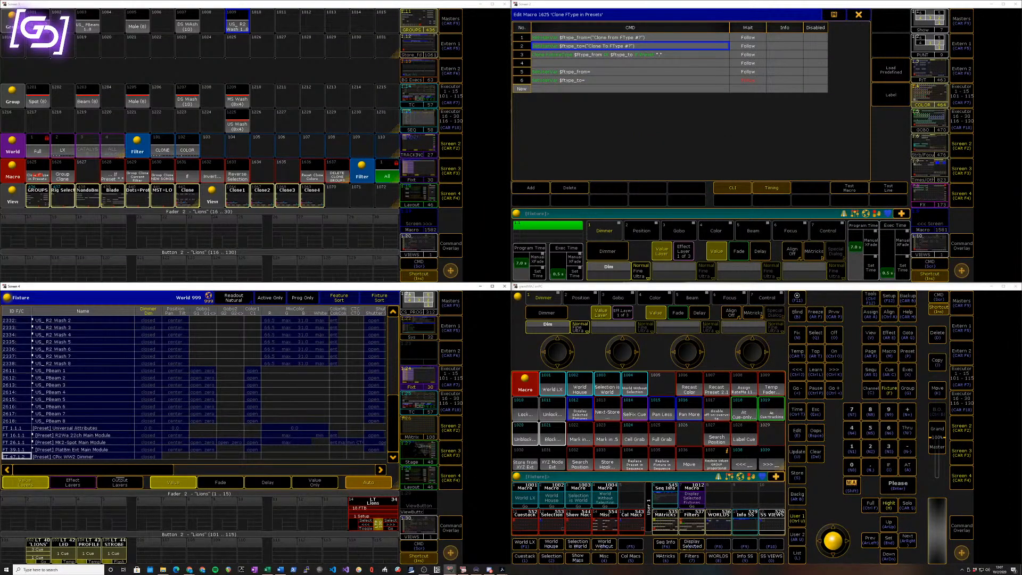
pyautogui.click(525, 546)
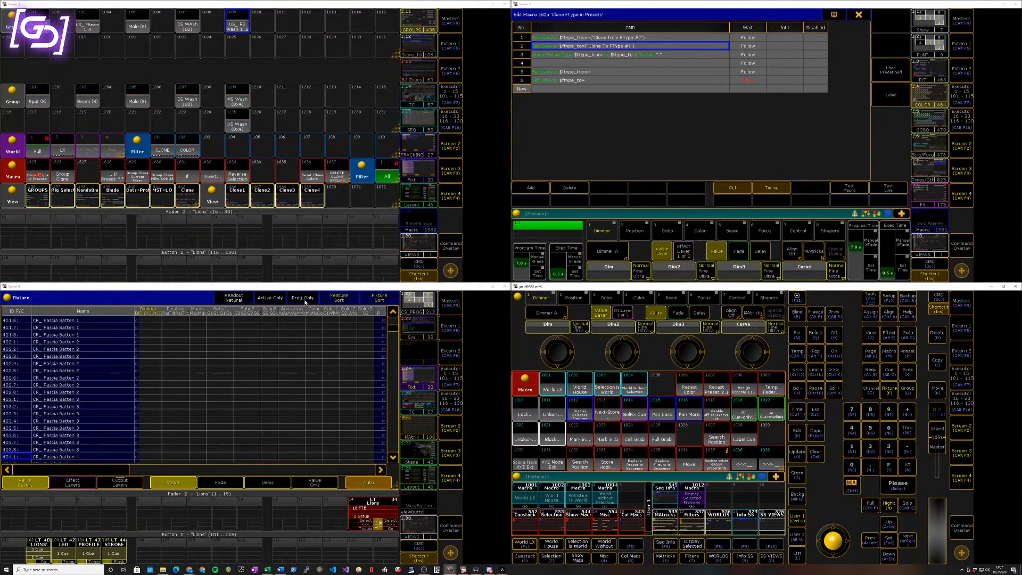
pyautogui.moveTo(394, 329); pyautogui.dragTo(393, 315)
# - Select the destination groups Spot, Beam, Mole, DS Wash, MS Wash and US Wash and make the selection the current world
pyautogui.click(39, 100)
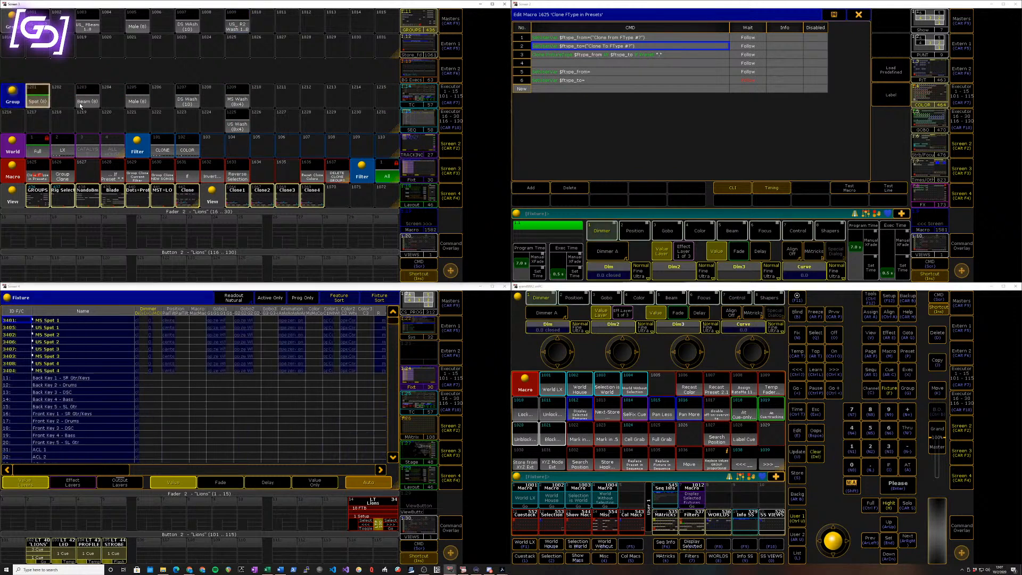
pyautogui.click(86, 100)
pyautogui.click(137, 100)
pyautogui.click(187, 100)
pyautogui.click(238, 100)
pyautogui.click(238, 124)
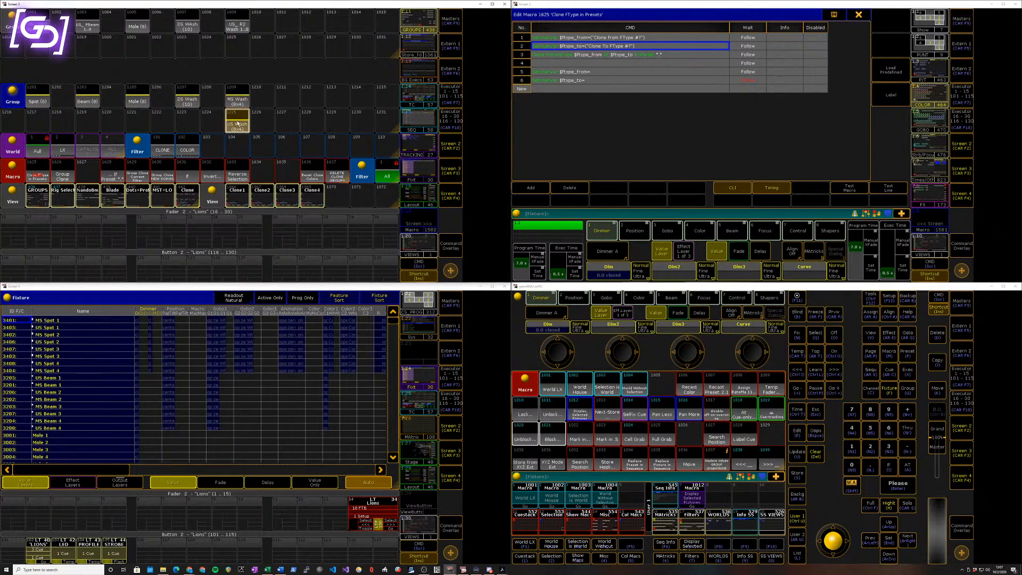
pyautogui.click(576, 543)
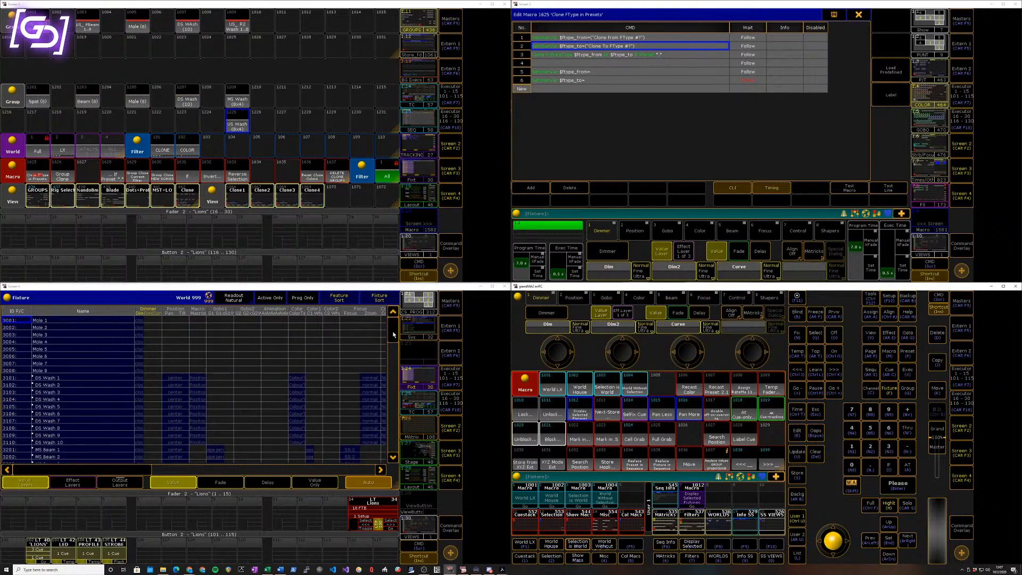
# - Check the destination fixture types in the enlarged fixture sheet, and in Excel map CuePix to number 60, dimmer
pyautogui.click(492, 285)
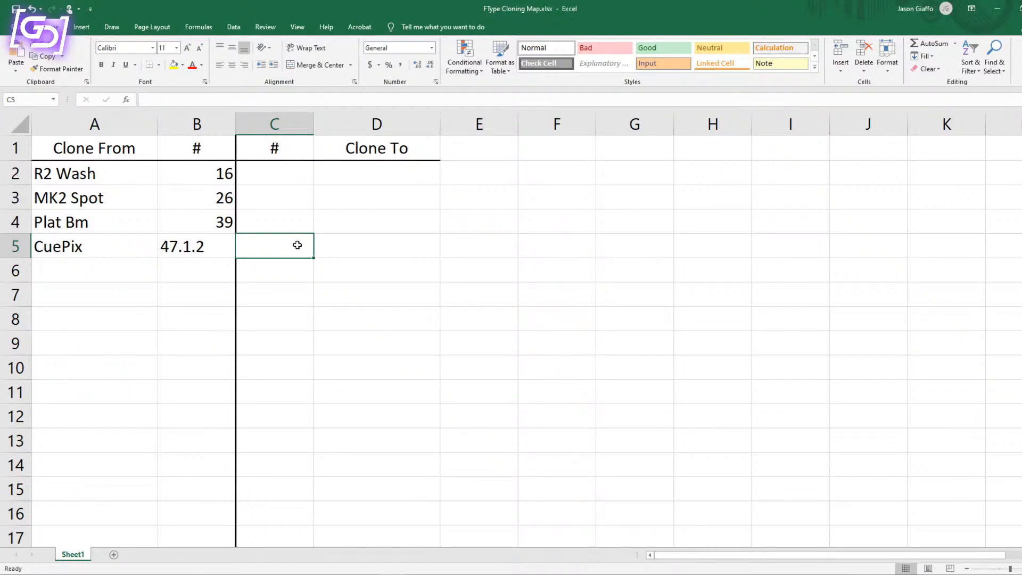
pyautogui.write('60')
pyautogui.press('Tab')
pyautogui.write('dimmer')
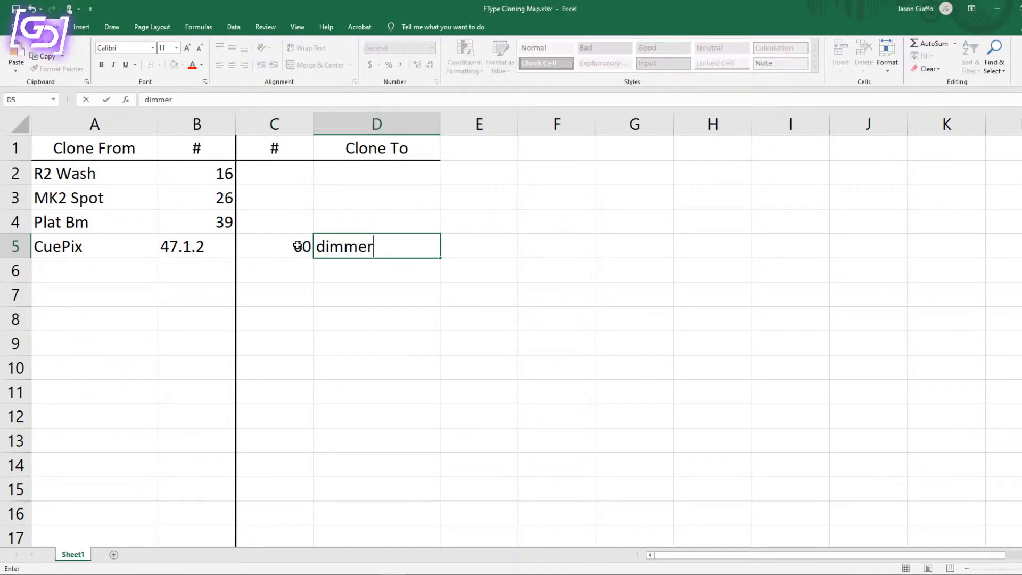
pyautogui.hotkey('shift', 'Return')
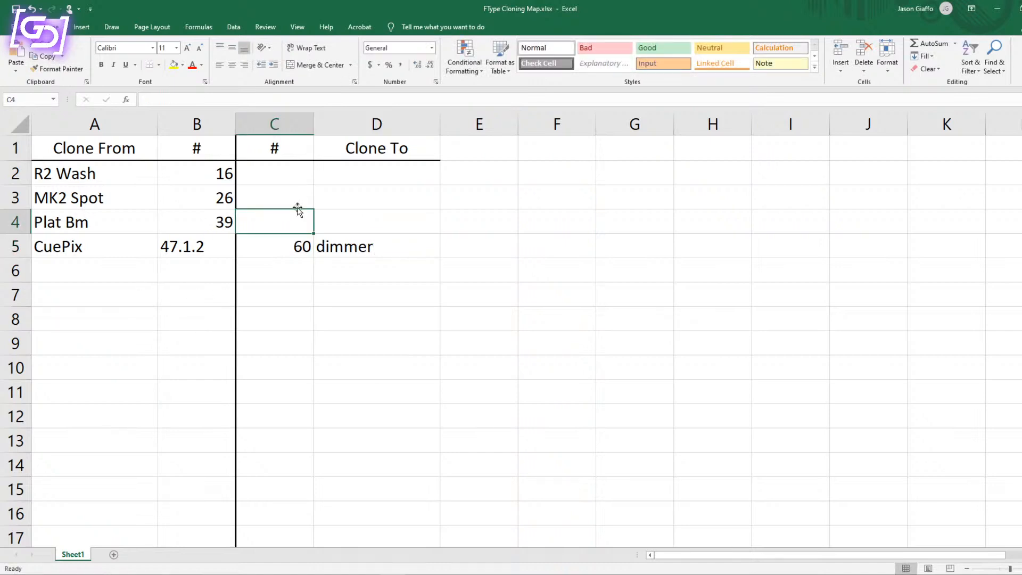
# - Map the R2 Wash row to number 61 with X4XL as its Clone To fixture type
pyautogui.click(277, 181)
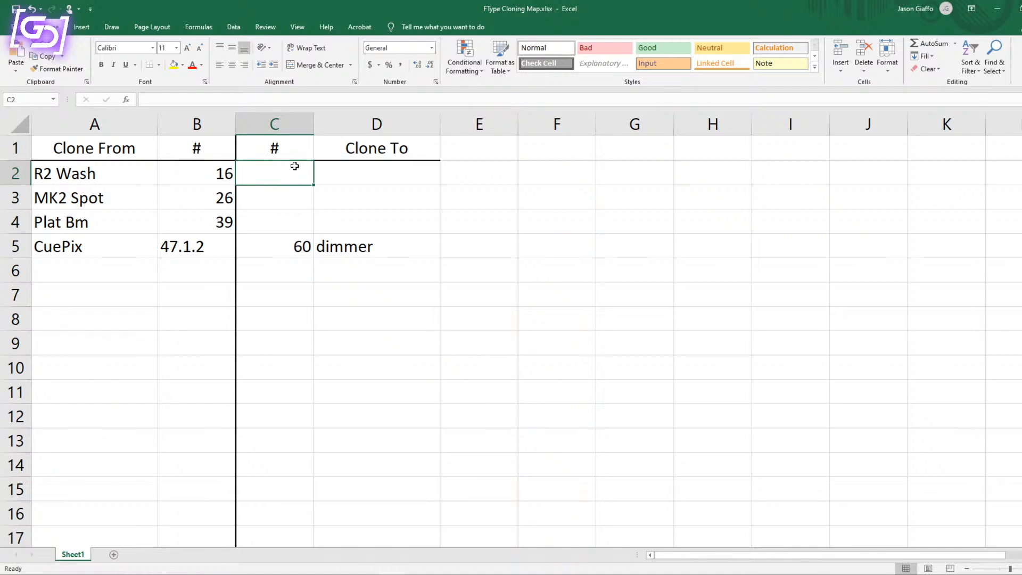
pyautogui.write('61')
pyautogui.press('Tab')
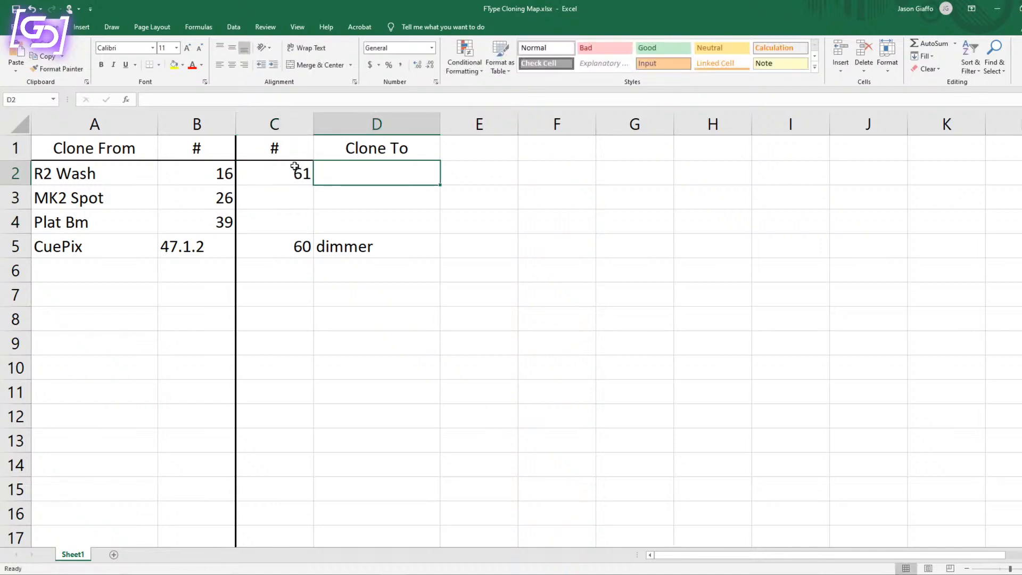
pyautogui.write('X4')
pyautogui.write('XL')
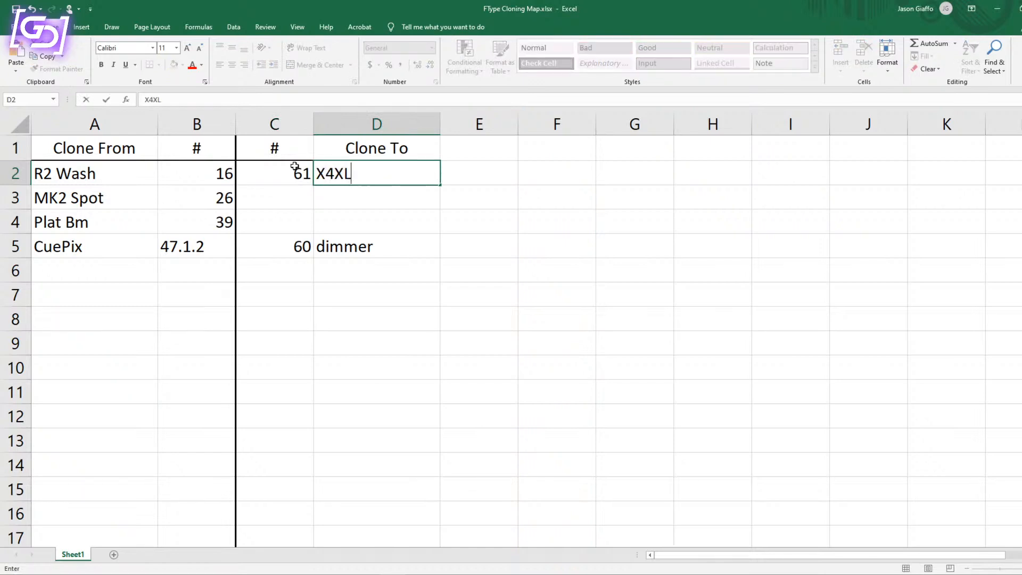
# - Insert a row above MK2 Spot and copy the R2 Wash name and its number 16 into it
pyautogui.rightClick(23, 199)
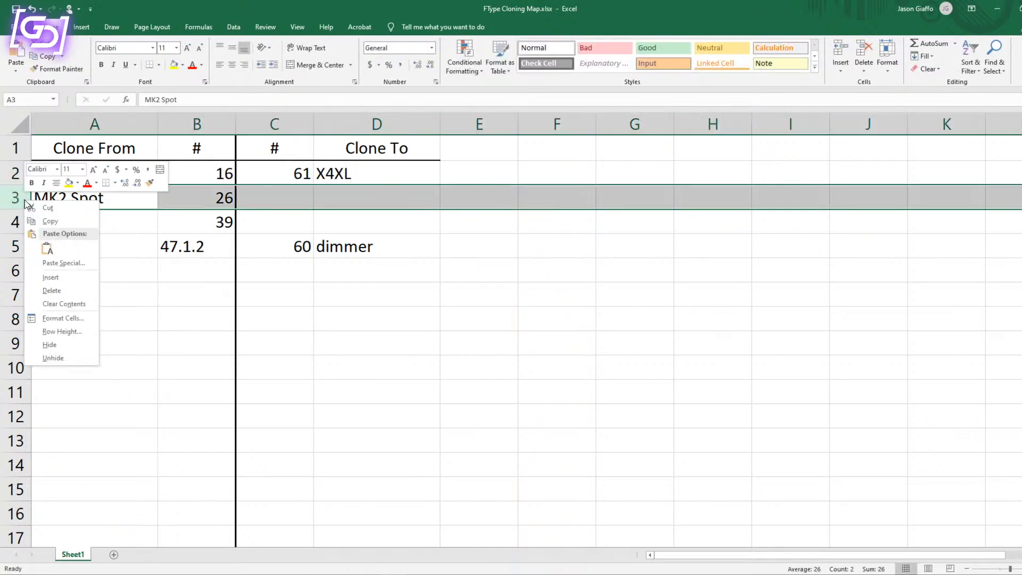
pyautogui.click(65, 276)
pyautogui.moveTo(73, 183); pyautogui.dragTo(220, 176)
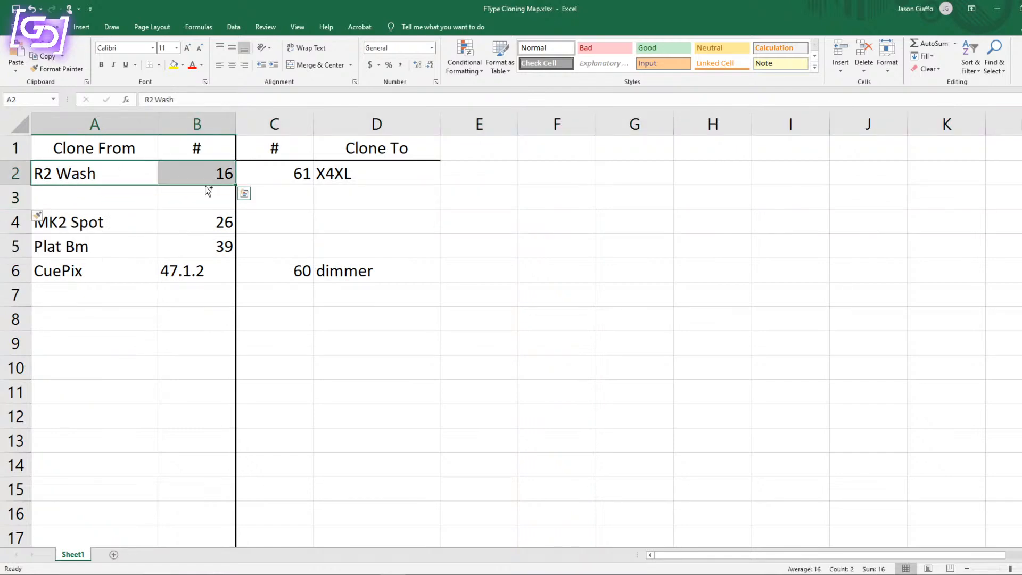
pyautogui.hotkey('ctrl', 'c')
pyautogui.click(135, 199)
pyautogui.hotkey('ctrl', 'v')
pyautogui.press('Escape')
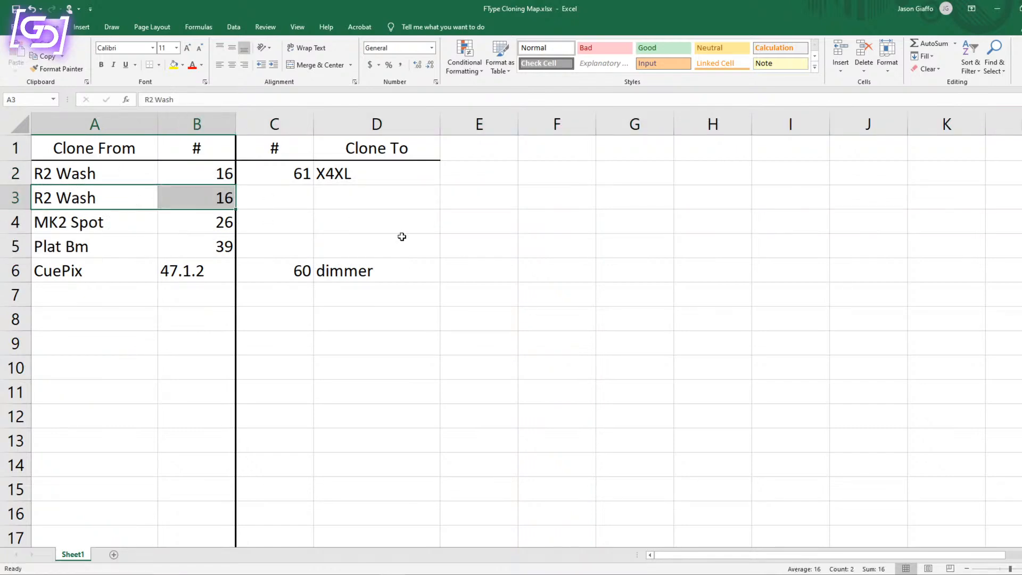
# - Map the second R2 Wash row to numbers 62.1.1, 62.1.2 with Spiiders as its Clone To fixture type
pyautogui.click(295, 193)
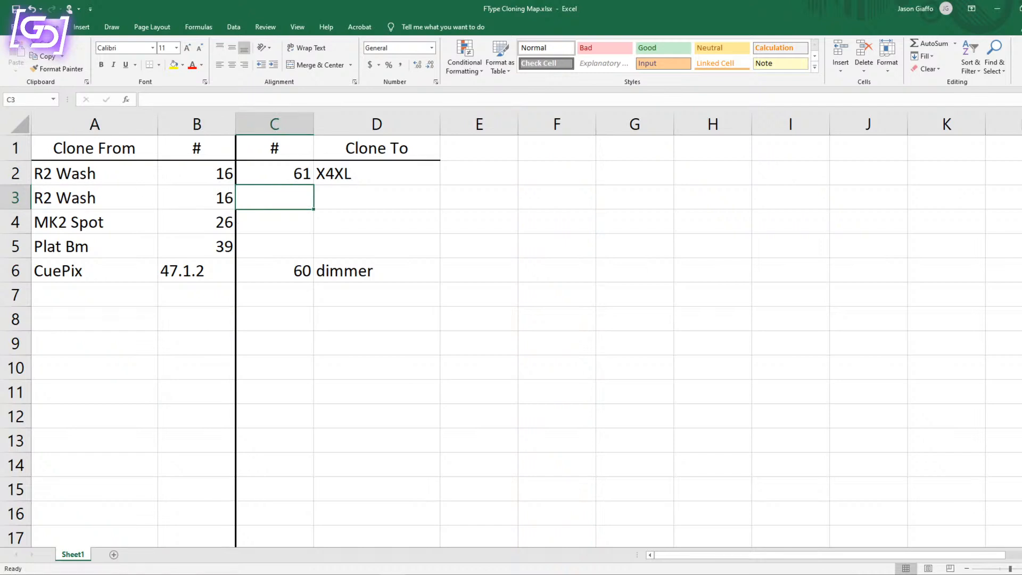
pyautogui.hotkey('alt', 'Tab')
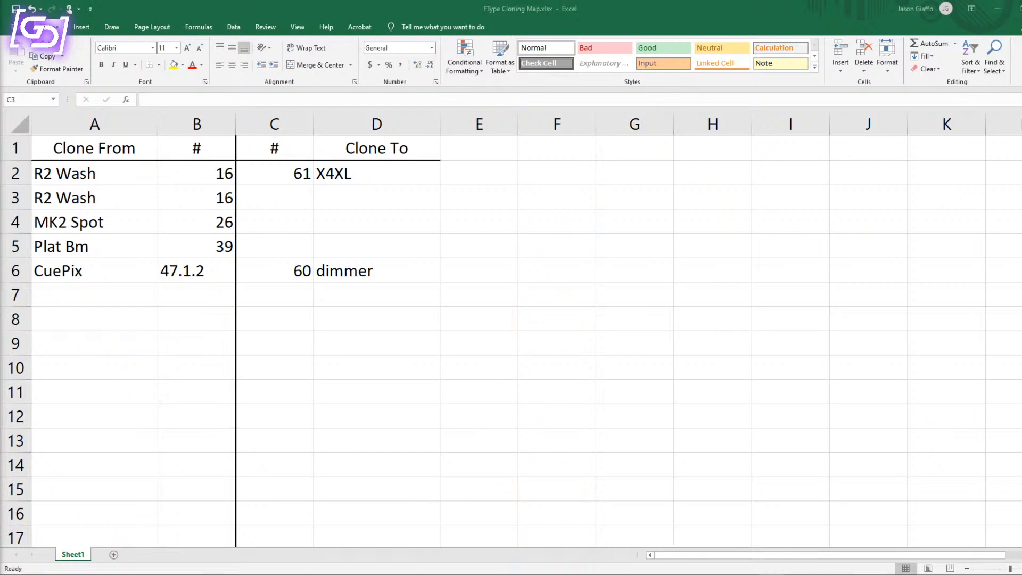
pyautogui.click(249, 207)
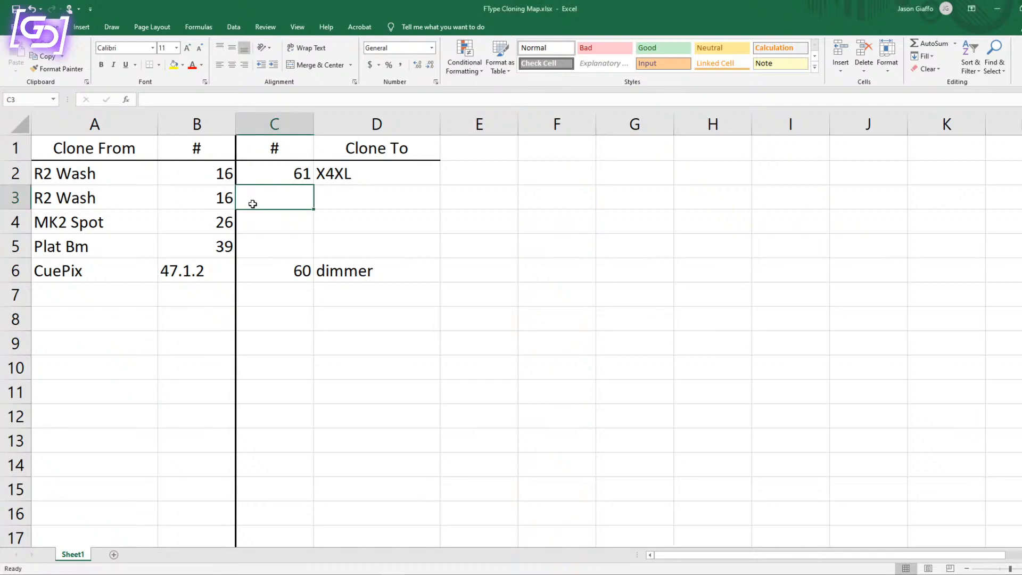
pyautogui.write('62.')
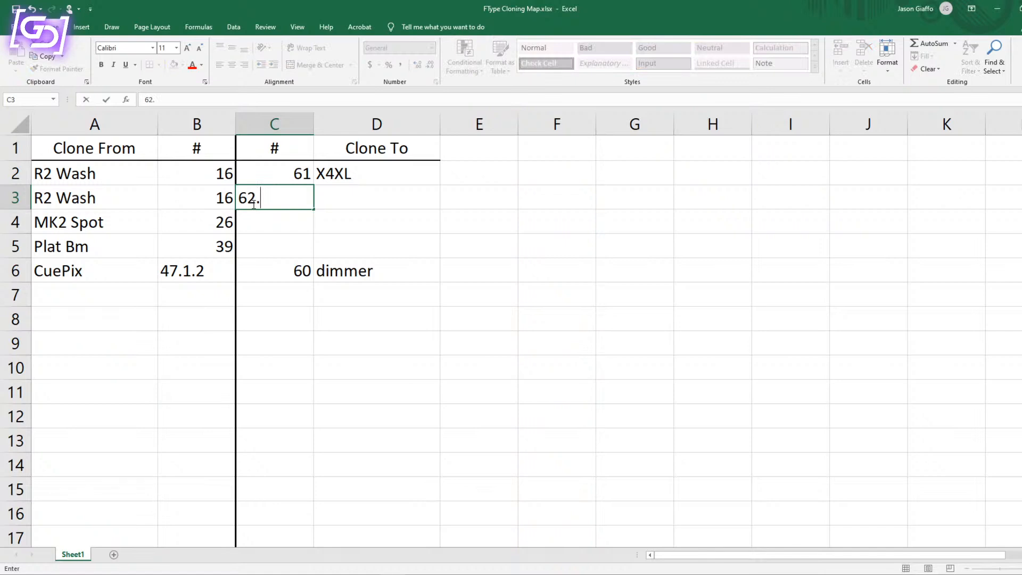
pyautogui.write('1.1, 62.1.2')
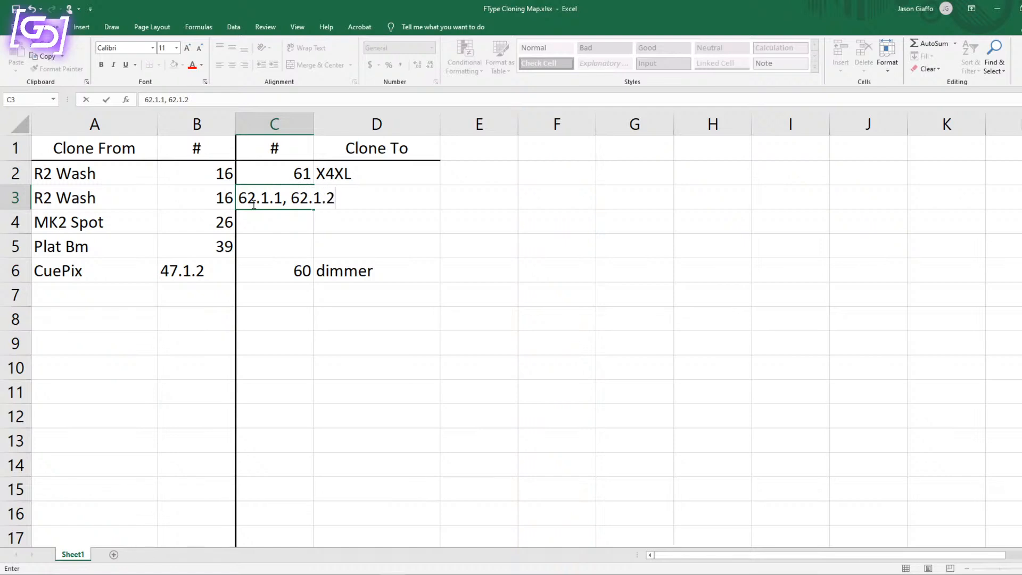
pyautogui.press('Tab')
pyautogui.write('Spiiders')
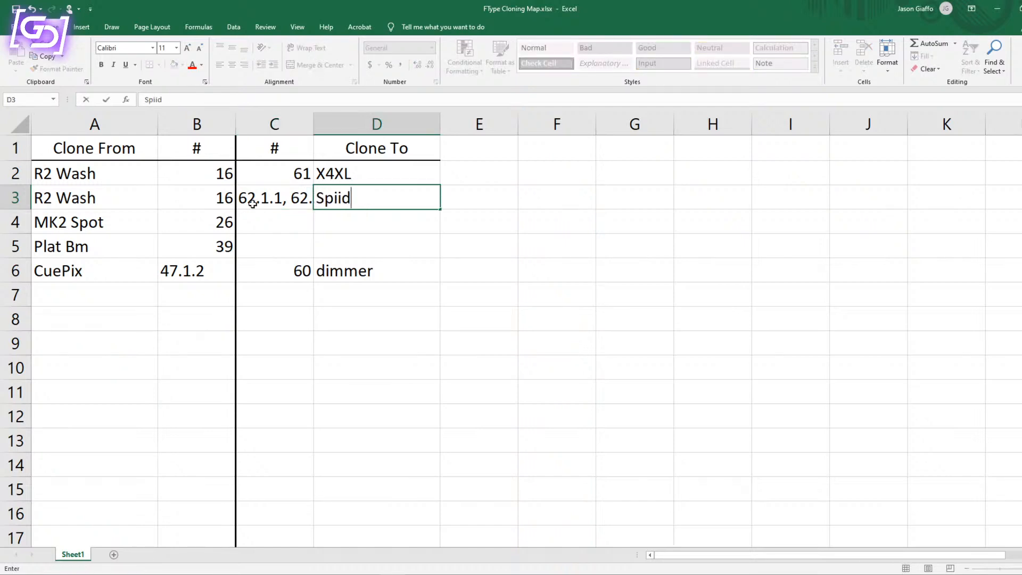
pyautogui.press('Return')
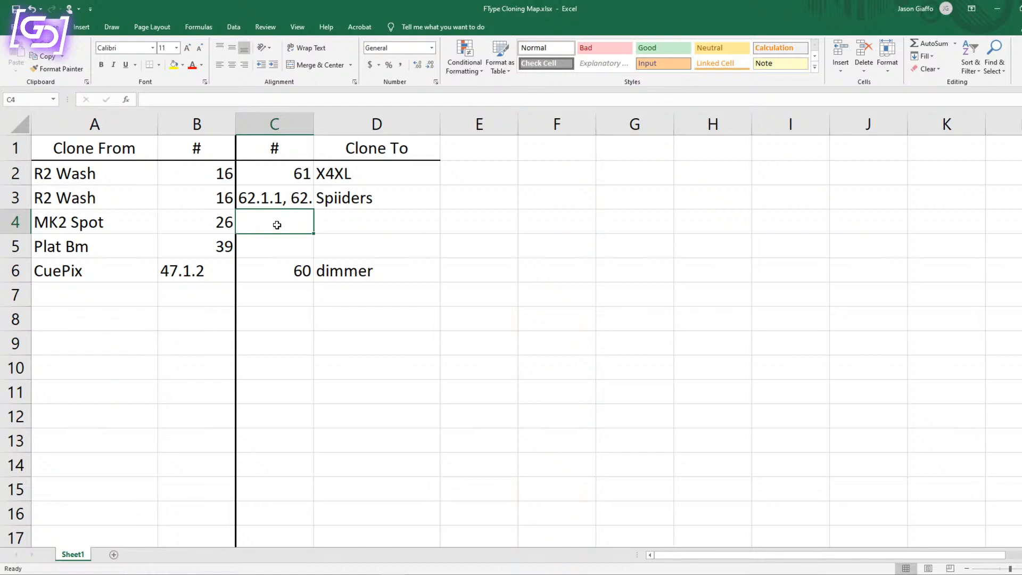
# - Map the MK2 Spot row to number 63 with VL4000 as its Clone To fixture type
pyautogui.write('61')
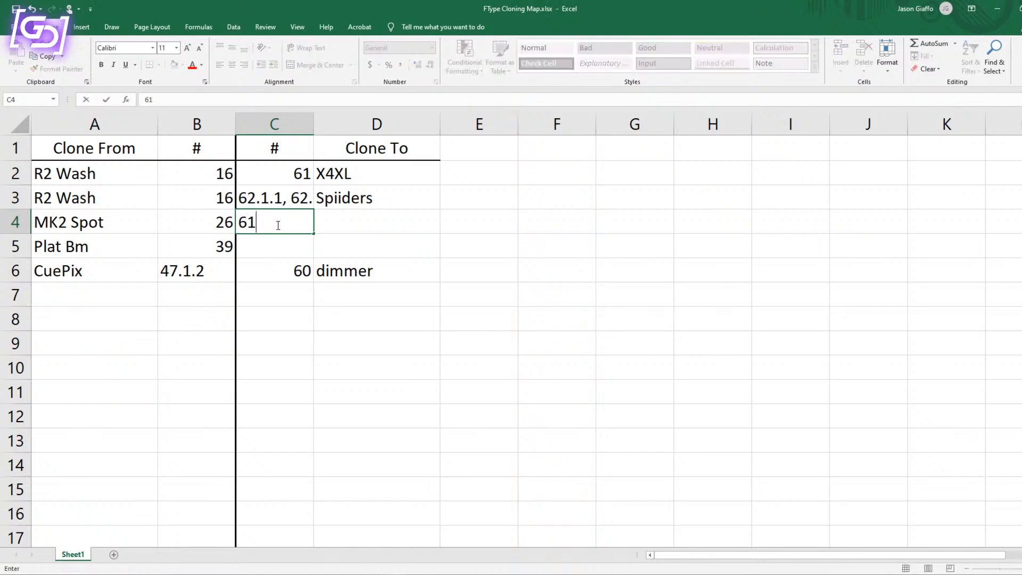
pyautogui.press('BackSpace')
pyautogui.write('3')
pyautogui.press('Tab')
pyautogui.write('VL4000')
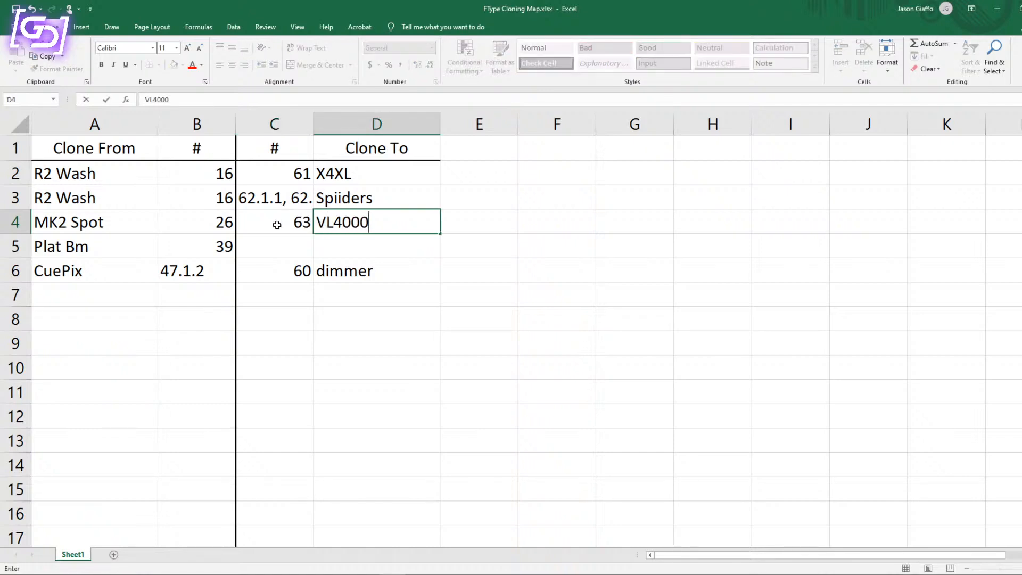
pyautogui.press('Return')
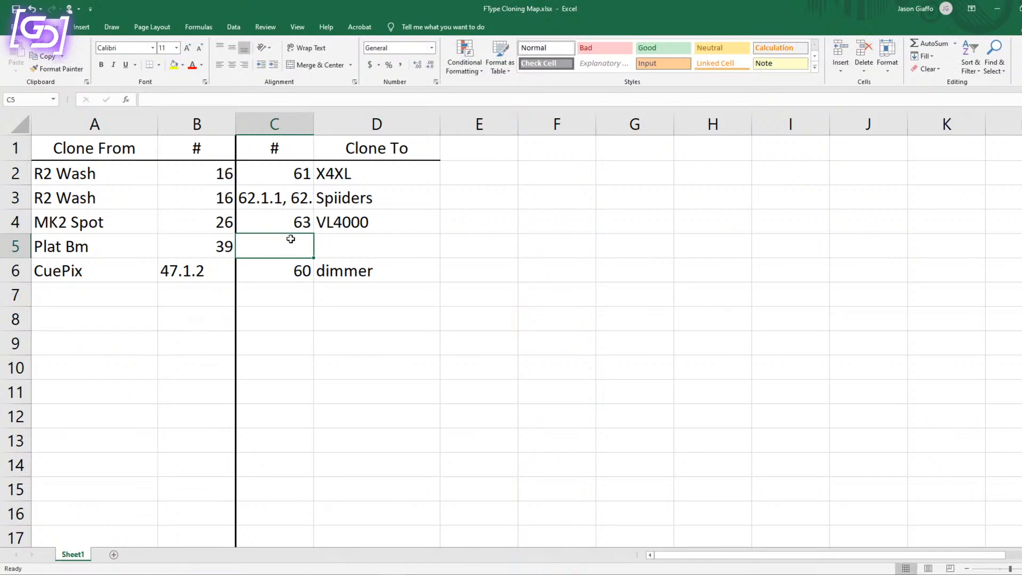
# - Map the Plat Bm row to number 64 with Plat Bm as its Clone To fixture type
pyautogui.write('64')
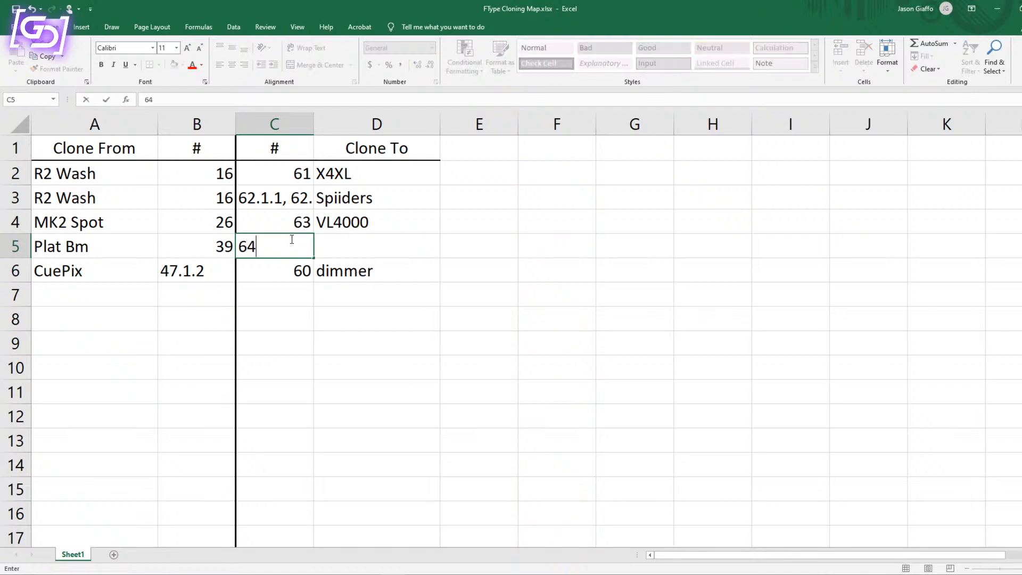
pyautogui.press('Tab')
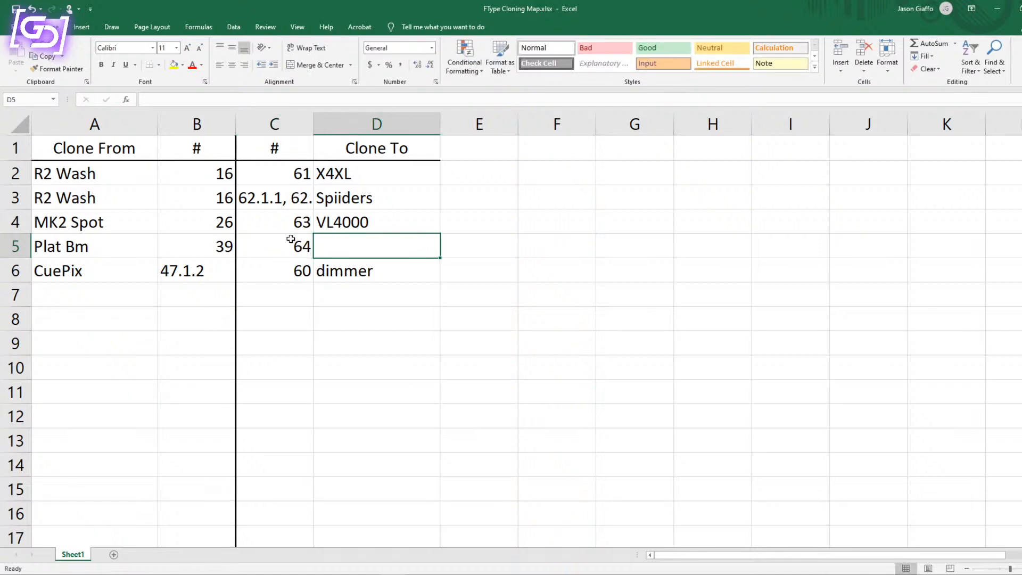
pyautogui.write('PladBm')
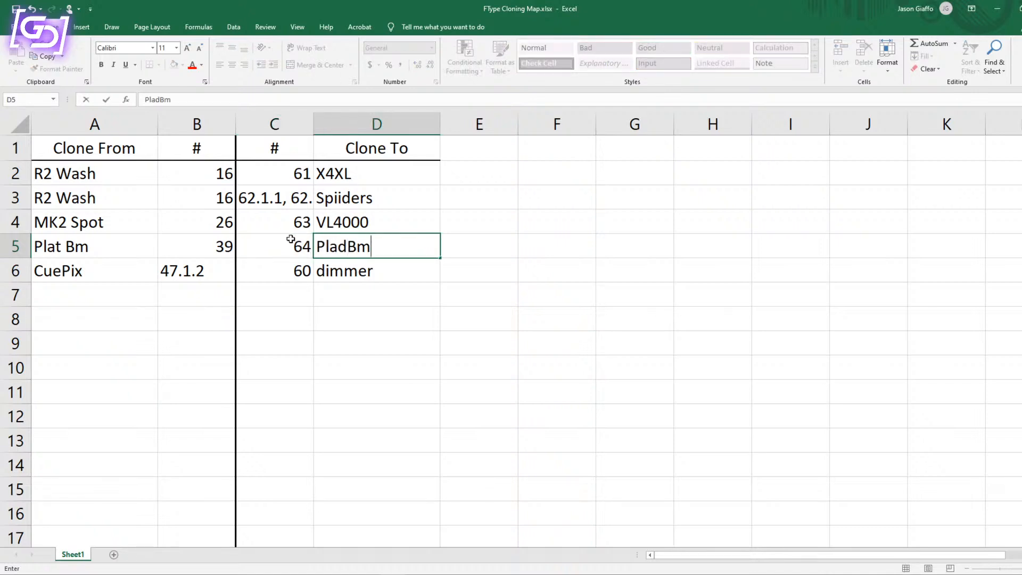
pyautogui.press('Left')
pyautogui.press('Left')
pyautogui.click(272, 288)
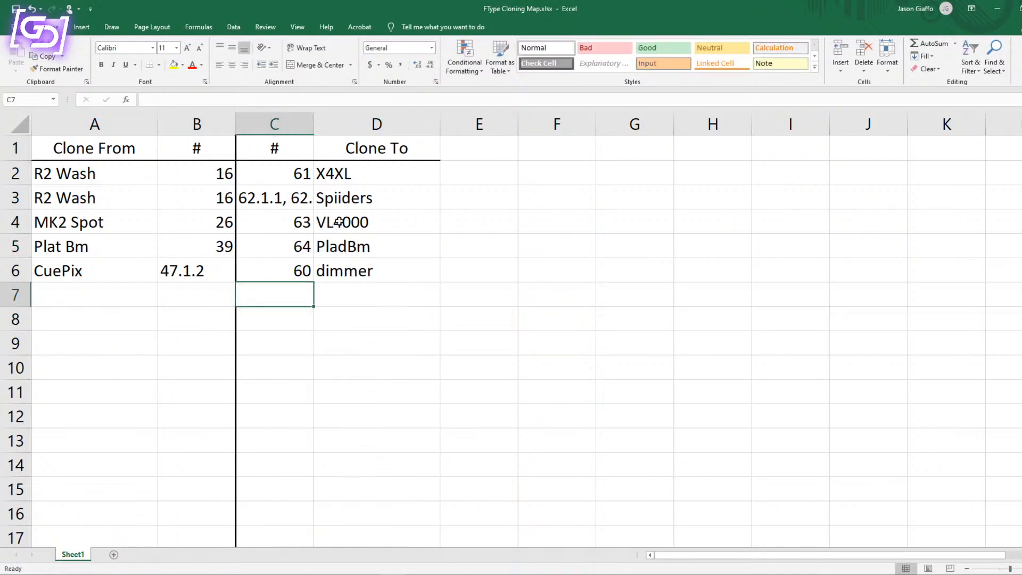
pyautogui.doubleClick(347, 239)
pyautogui.press('BackSpace')
pyautogui.write('t')
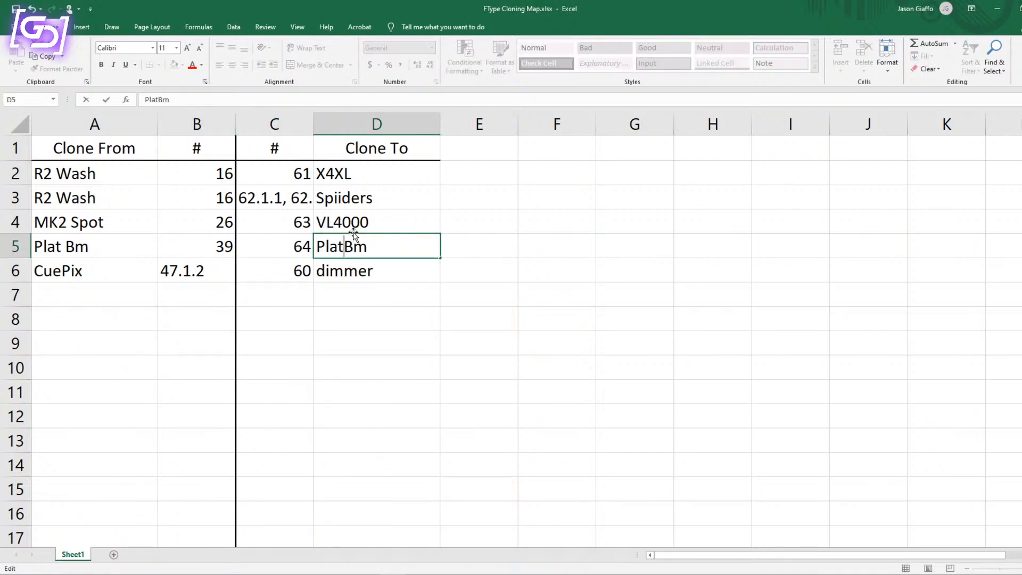
pyautogui.press('Return')
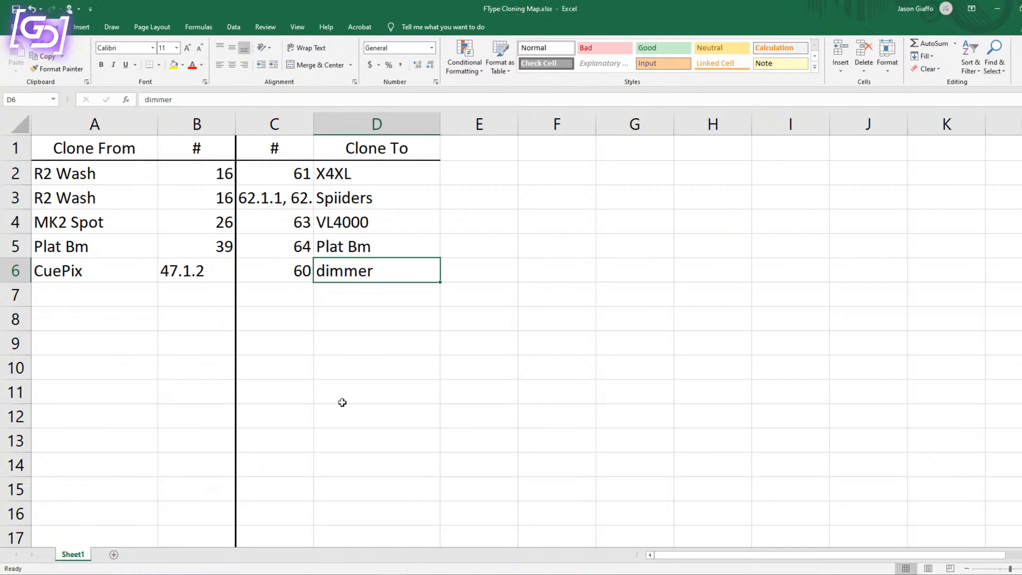
pyautogui.click(322, 291)
pyautogui.click(359, 256)
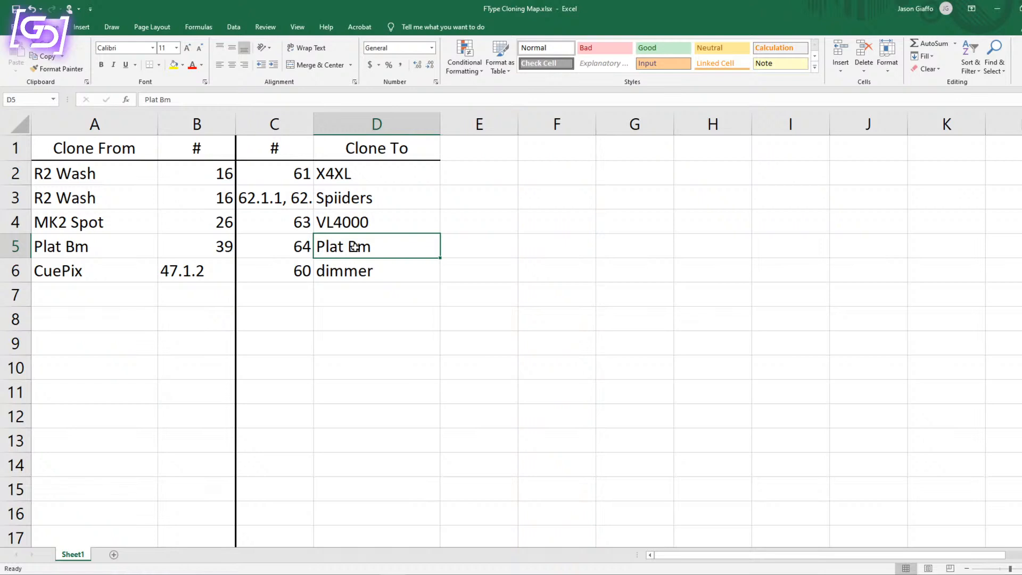
pyautogui.click(303, 247)
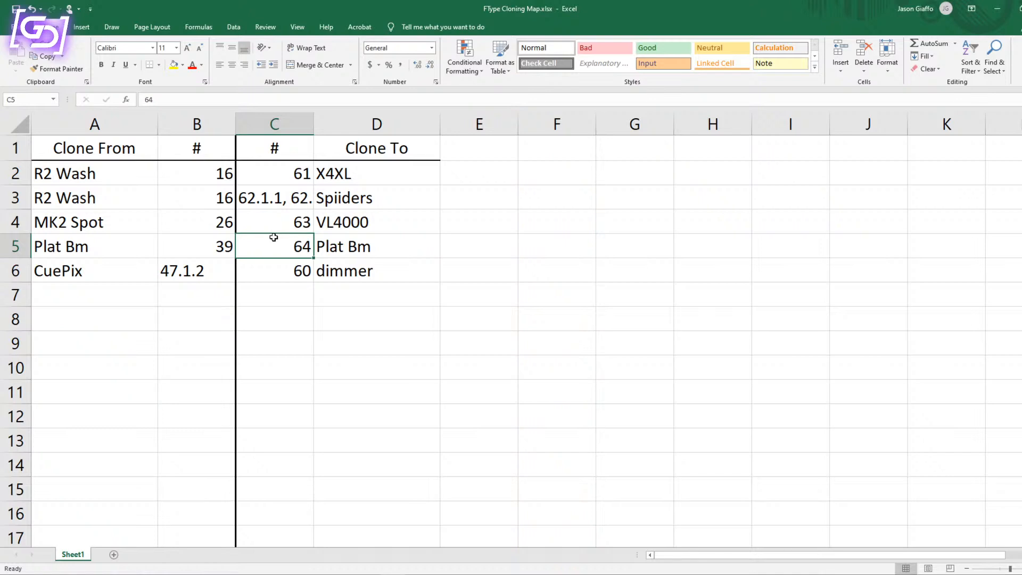
pyautogui.click(413, 396)
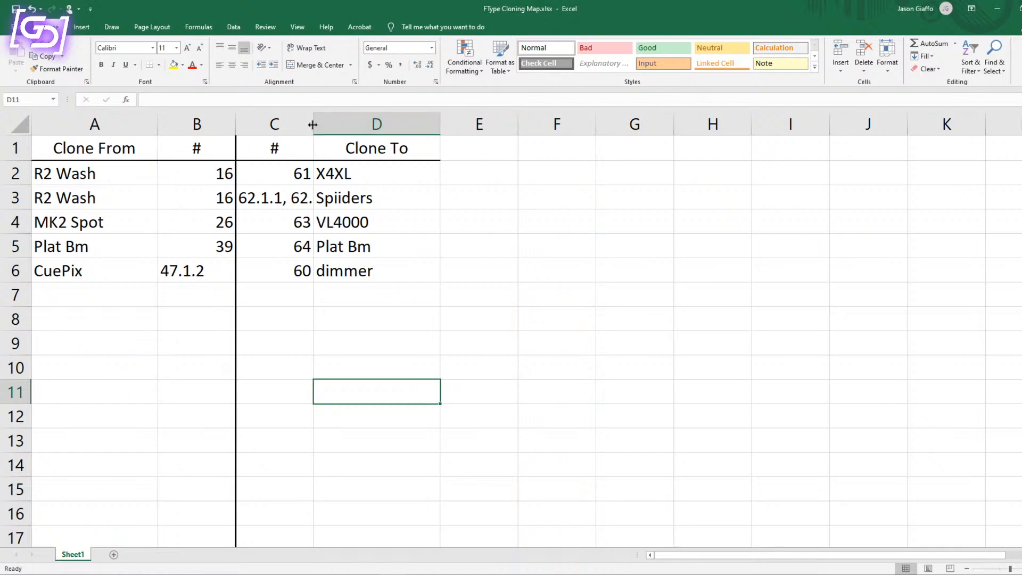
# - Widen column C just enough to show the full 62.1.1, 62.1.2 entry
pyautogui.moveTo(313, 124); pyautogui.dragTo(452, 130)
pyautogui.moveTo(177, 174); pyautogui.dragTo(207, 252)
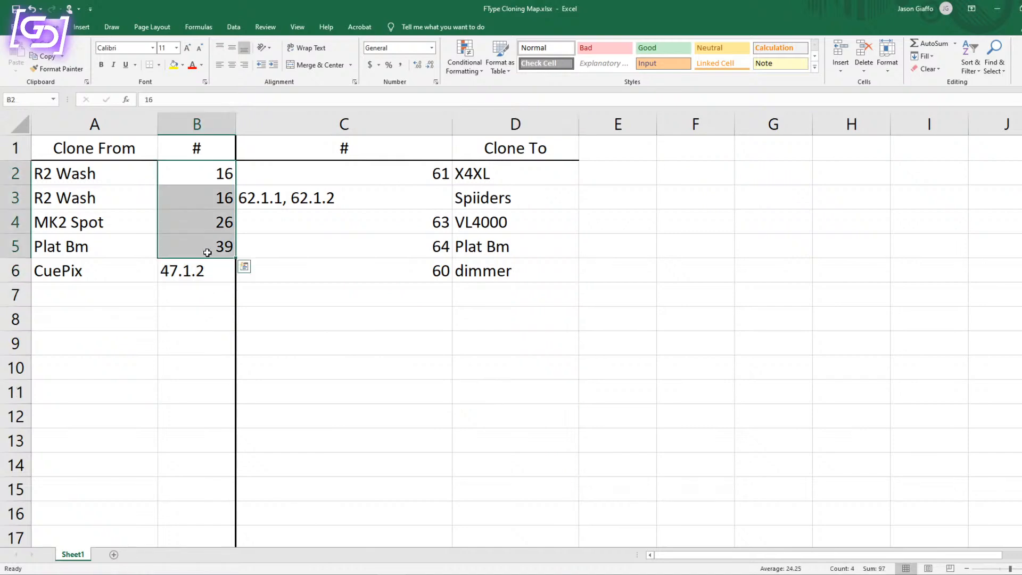
pyautogui.moveTo(300, 175); pyautogui.dragTo(308, 261)
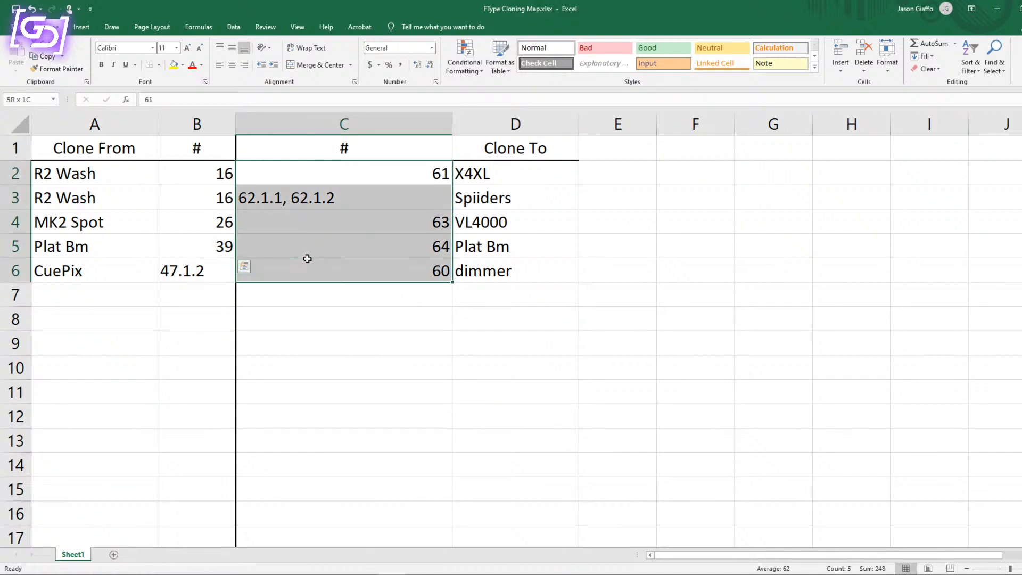
pyautogui.click(354, 443)
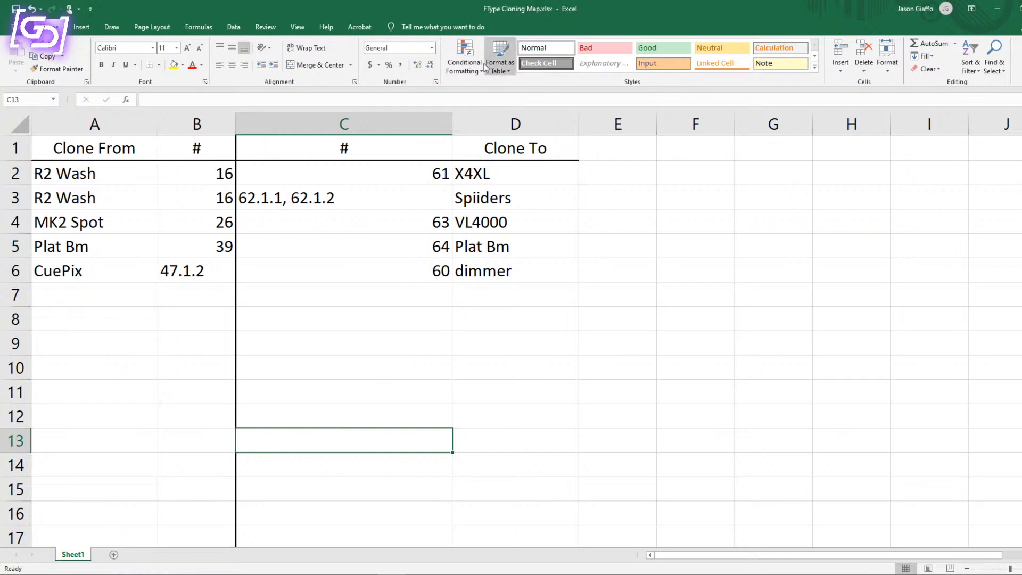
pyautogui.moveTo(452, 128); pyautogui.dragTo(391, 133)
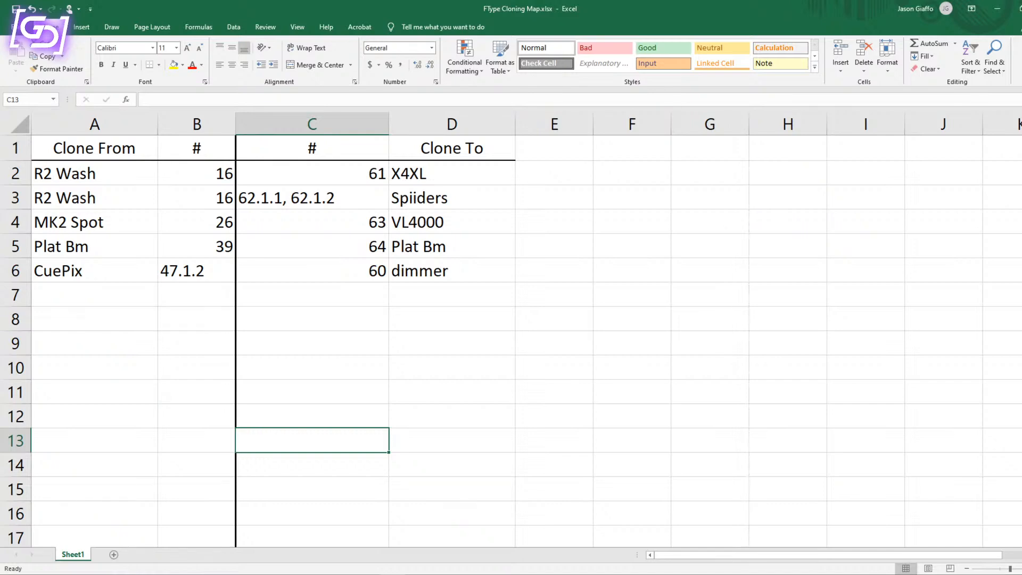
pyautogui.doubleClick(289, 193)
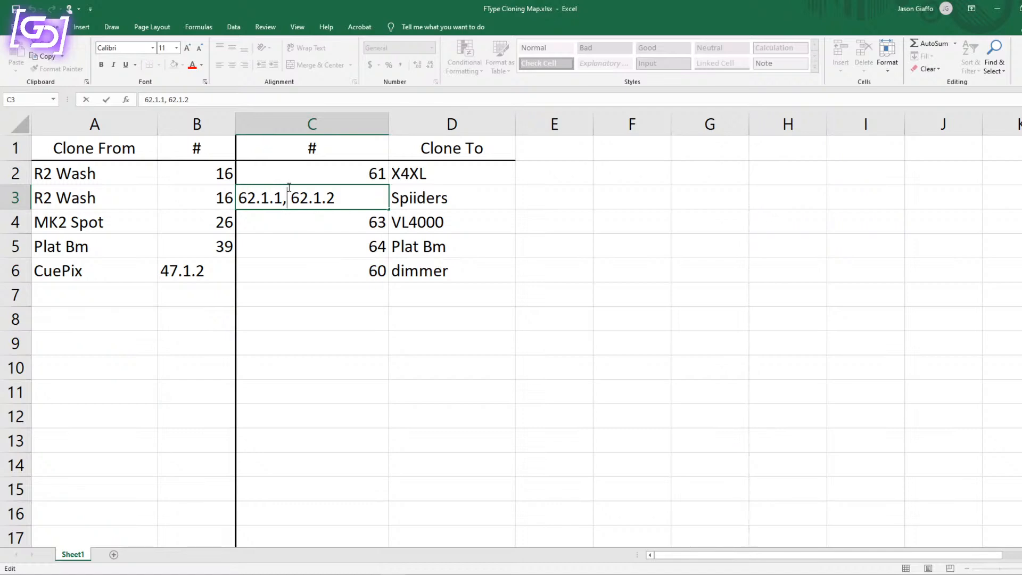
pyautogui.click(250, 243)
pyautogui.click(371, 199)
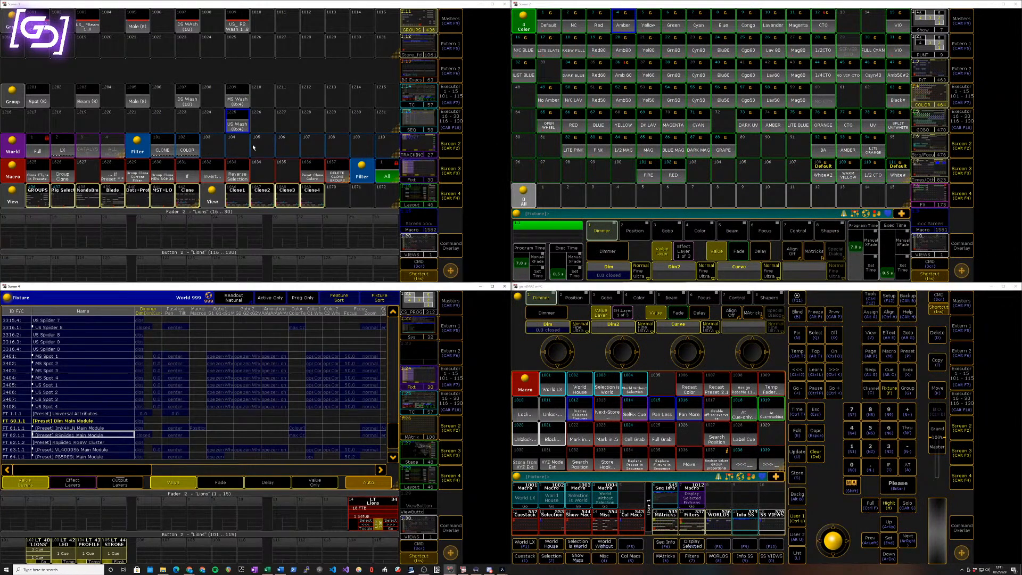
# - Switch to the grandMA2 console windows and make the LX world current with the World LX macro
pyautogui.click(319, 113)
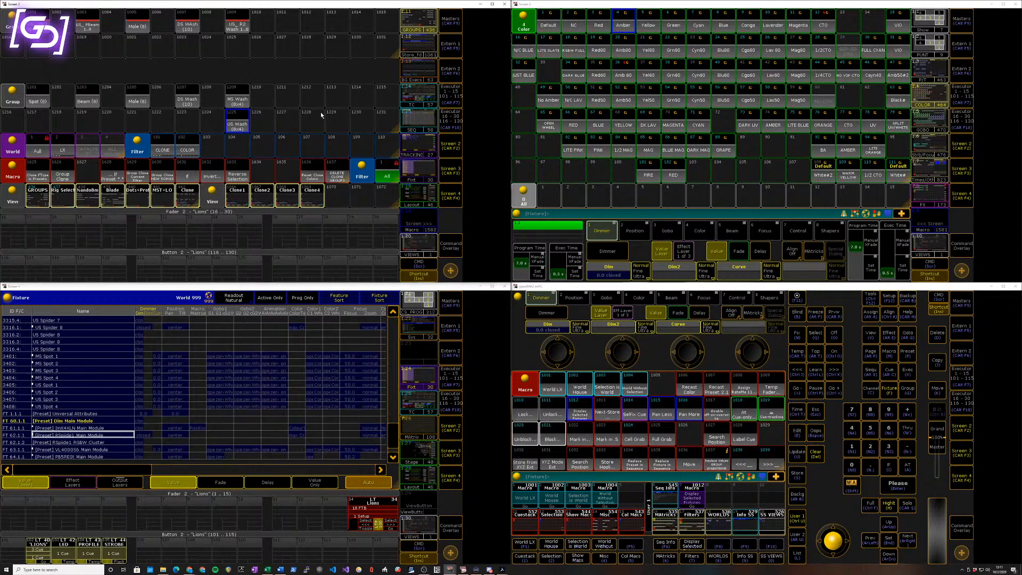
pyautogui.click(530, 542)
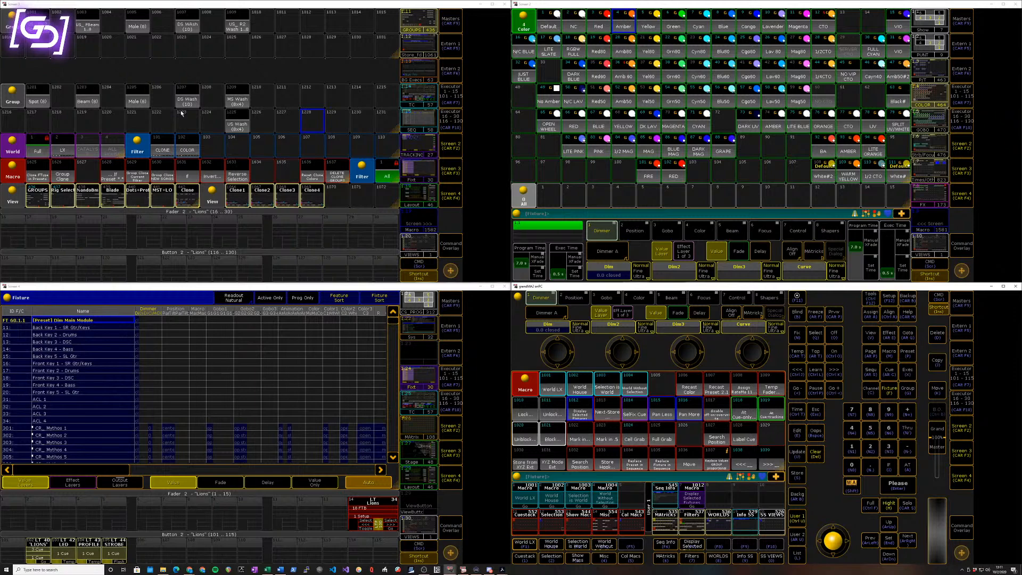
# - Dock the Excel cloning map so it fills the right half of the display beside the console windows
pyautogui.click(492, 4)
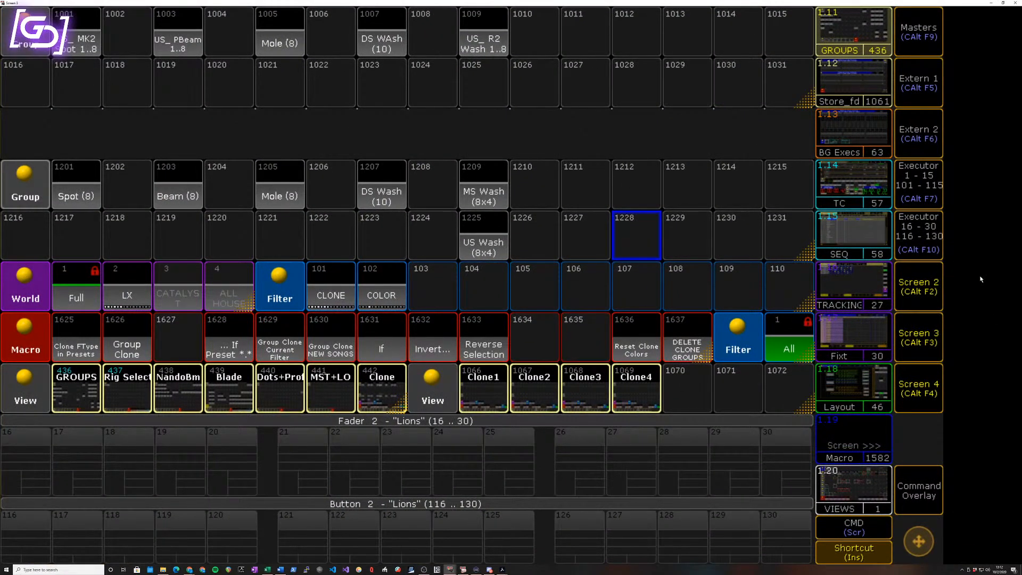
pyautogui.press('super+Left')
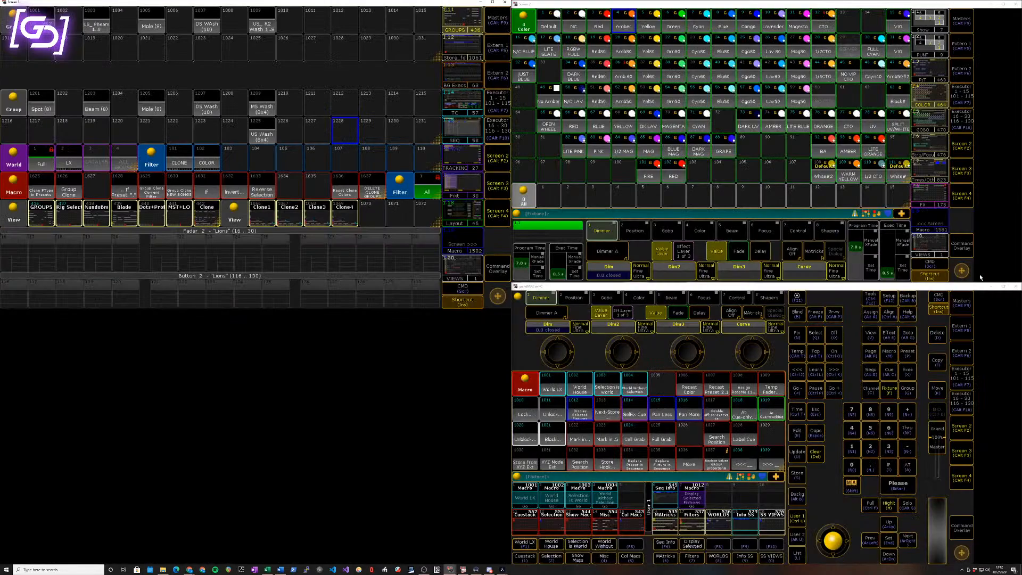
pyautogui.moveTo(1021, 213)
pyautogui.mouseDown()
pyautogui.moveTo(638, 231)
pyautogui.moveTo(649, 260)
pyautogui.moveTo(662, 260)
pyautogui.mouseUp()
pyautogui.press('super+Right')
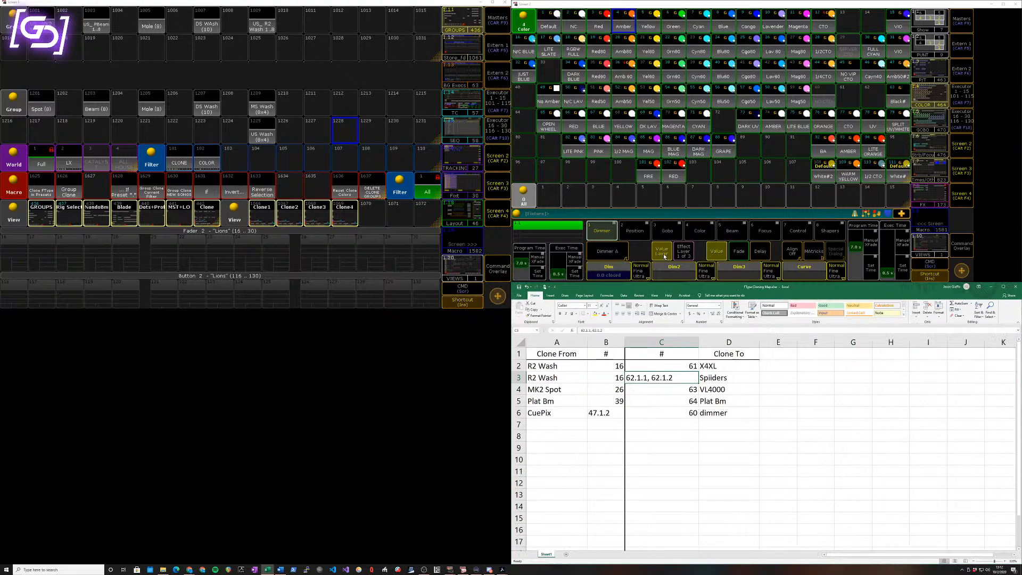
pyautogui.press('Escape')
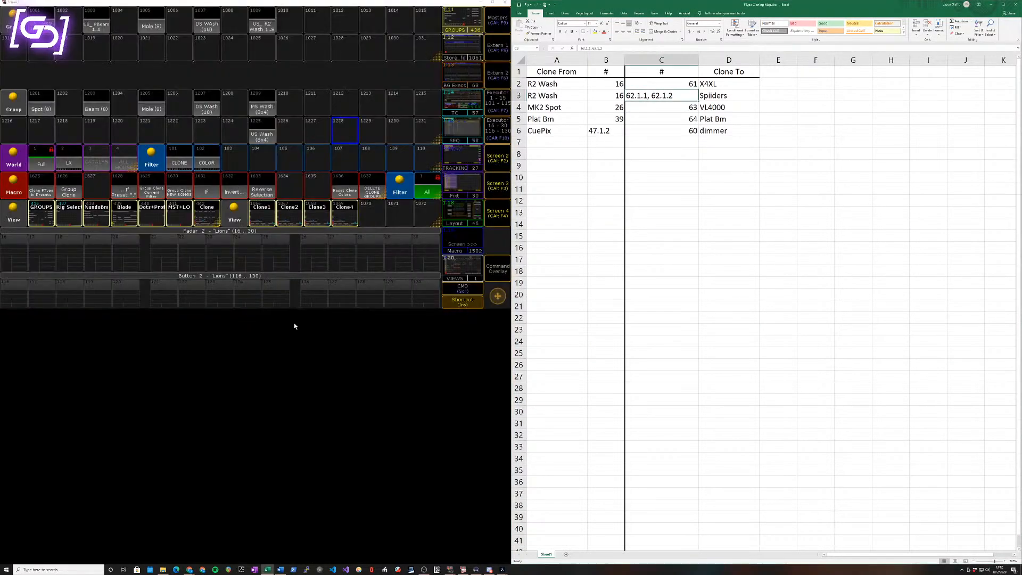
# - Minimize the console windows covering the Excel map and dock the groups and macros window above the fixture sheet
pyautogui.click(70, 258)
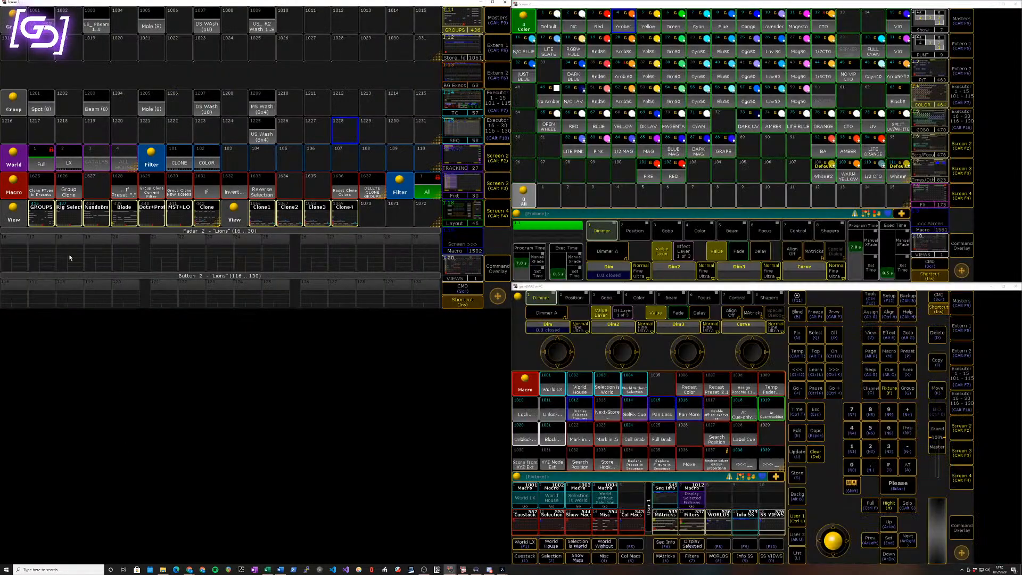
pyautogui.click(987, 6)
pyautogui.click(808, 264)
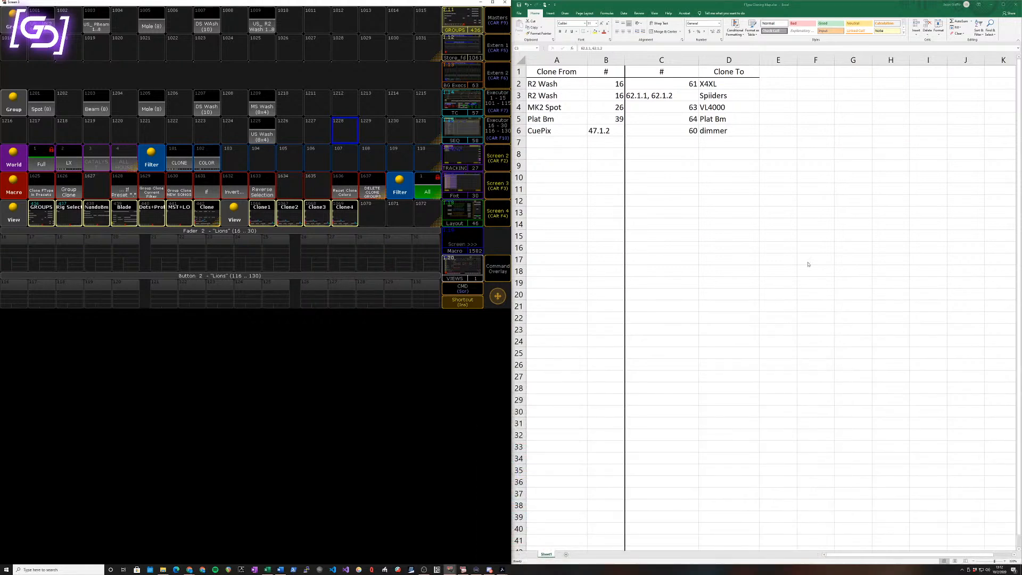
pyautogui.moveTo(510, 349); pyautogui.dragTo(544, 330)
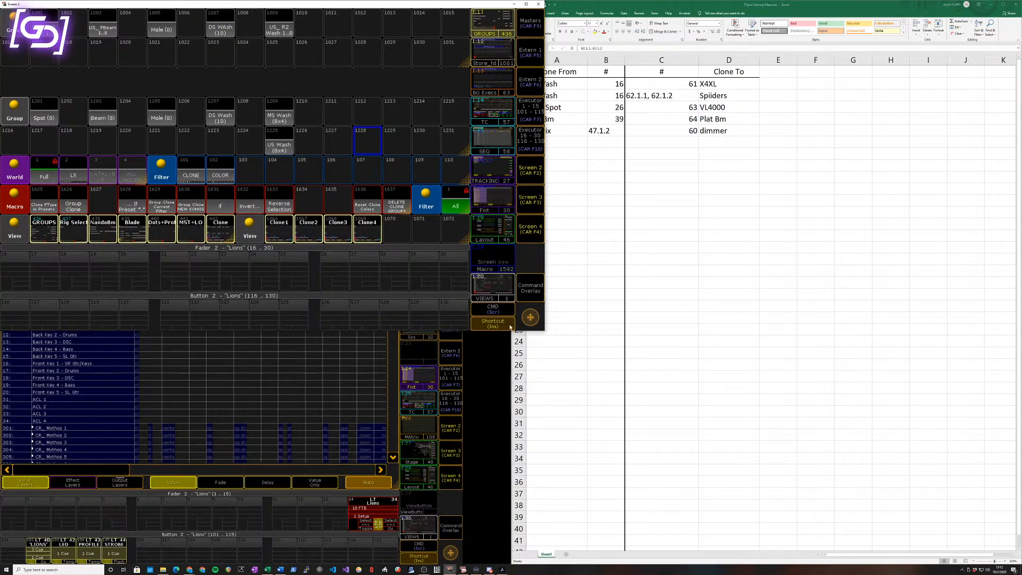
pyautogui.press('super+Left')
pyautogui.press('super+Up')
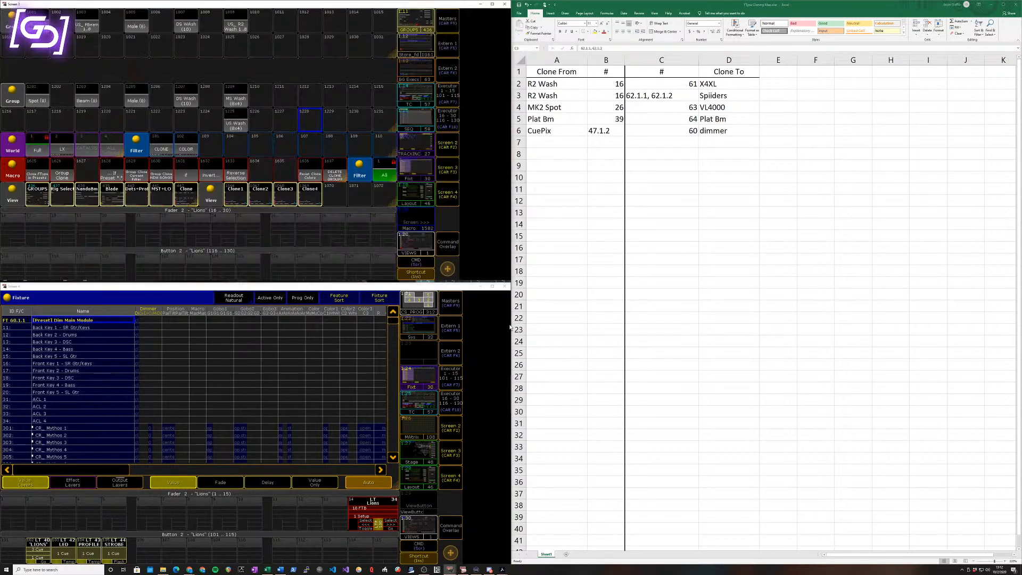
# - Dock the groups and macros window beside the Excel map and narrow the Excel window to give the console more width
pyautogui.press('super+Left')
pyautogui.press('super+Right')
pyautogui.press('super+Down')
pyautogui.press('super+Right')
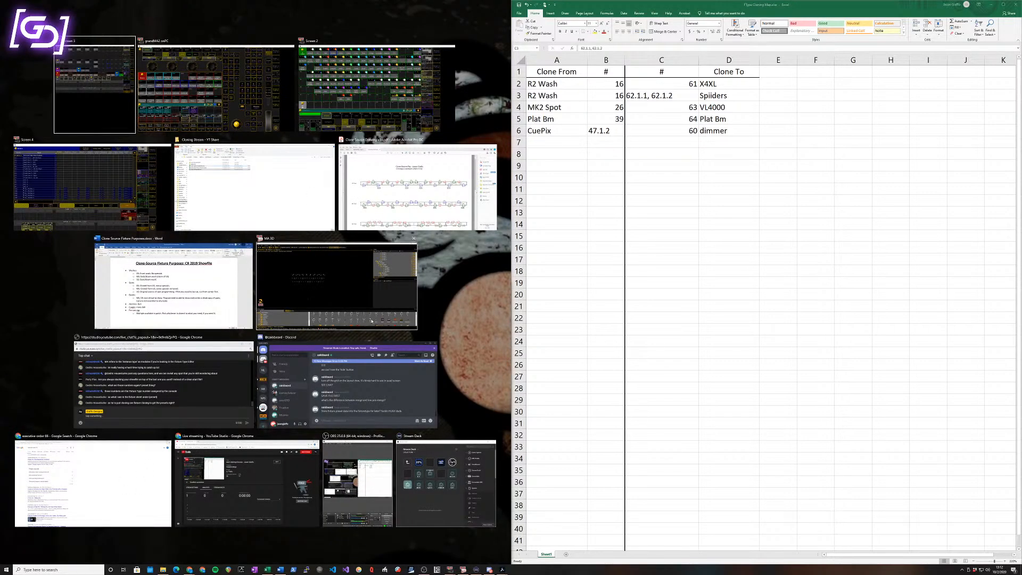
pyautogui.click(578, 278)
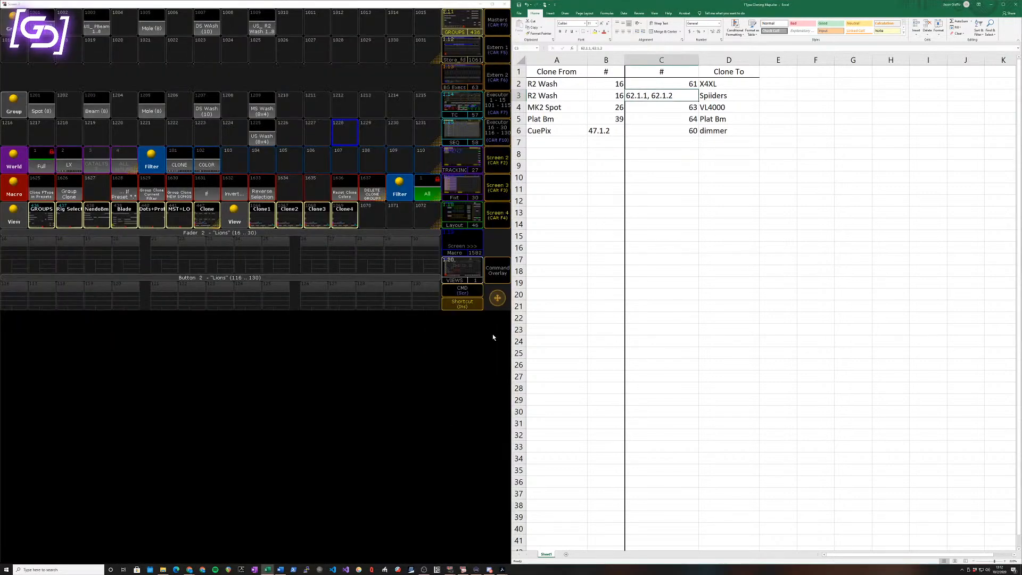
pyautogui.moveTo(509, 352); pyautogui.dragTo(582, 367)
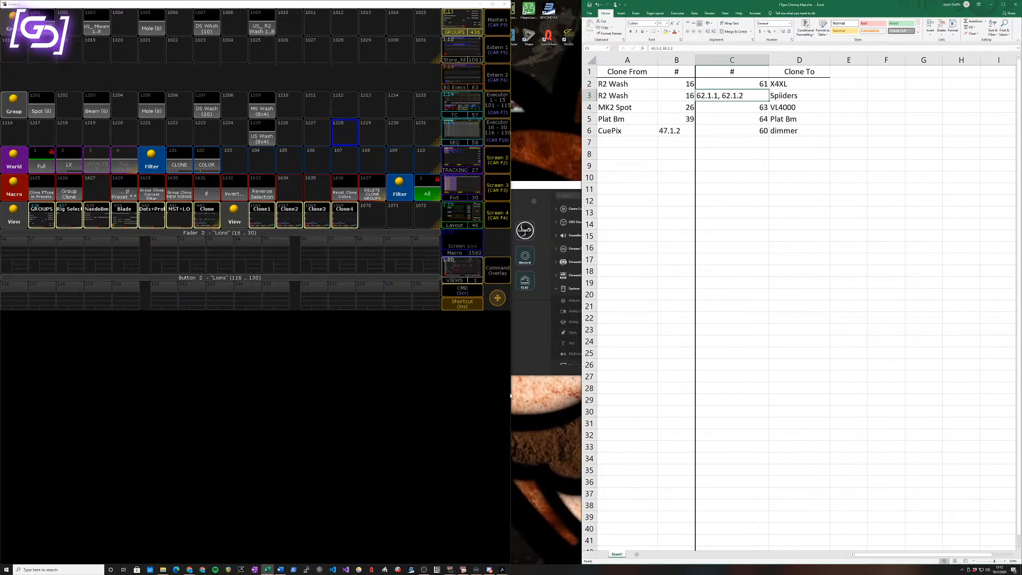
pyautogui.moveTo(511, 396); pyautogui.dragTo(615, 425)
pyautogui.click(773, 257)
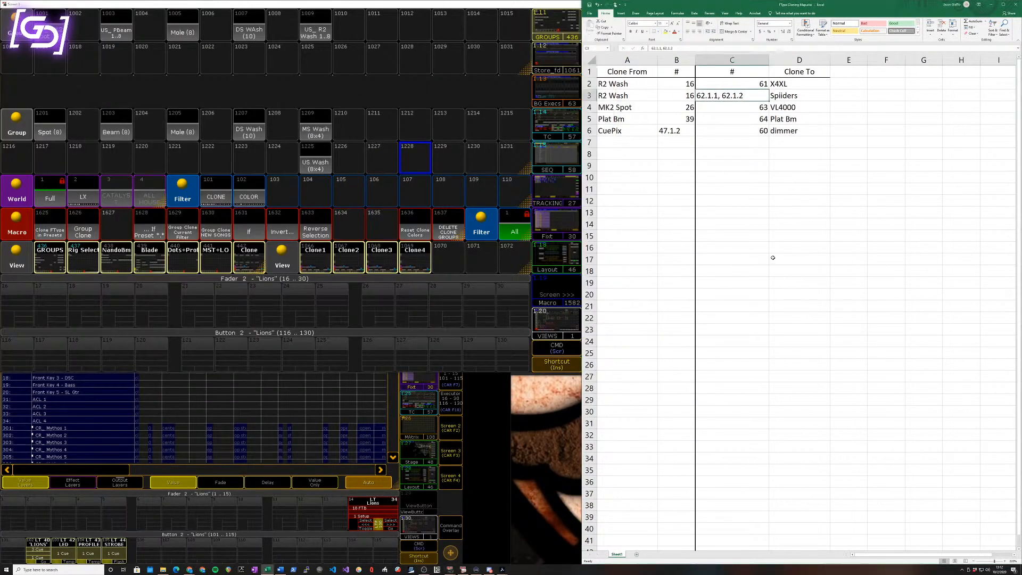
# - Fit the groups and macros window to the edge of the Excel map and clear away the console window covering the map
pyautogui.click(508, 373)
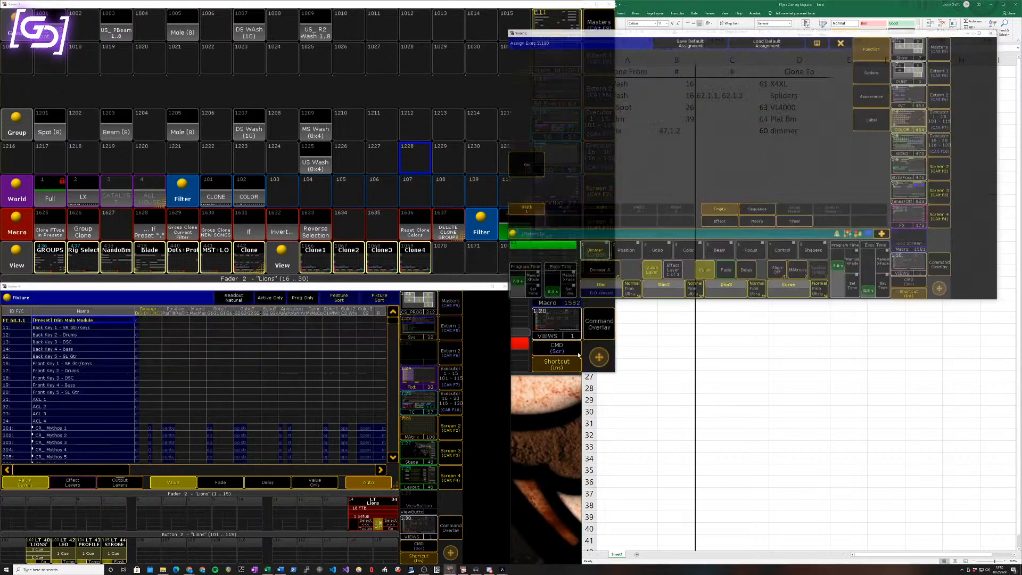
pyautogui.moveTo(615, 356); pyautogui.dragTo(583, 358)
pyautogui.click(582, 359)
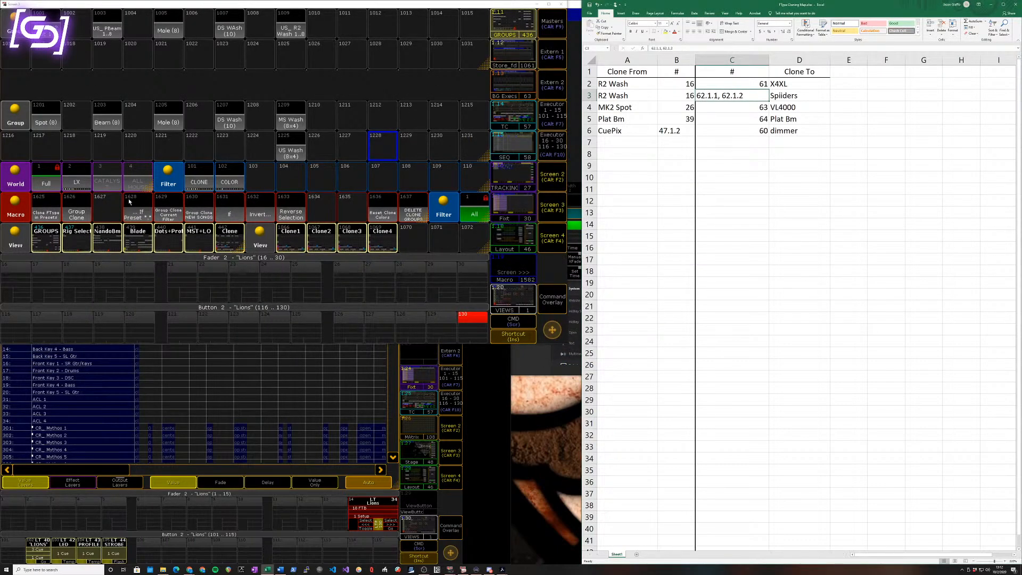
pyautogui.click(388, 4)
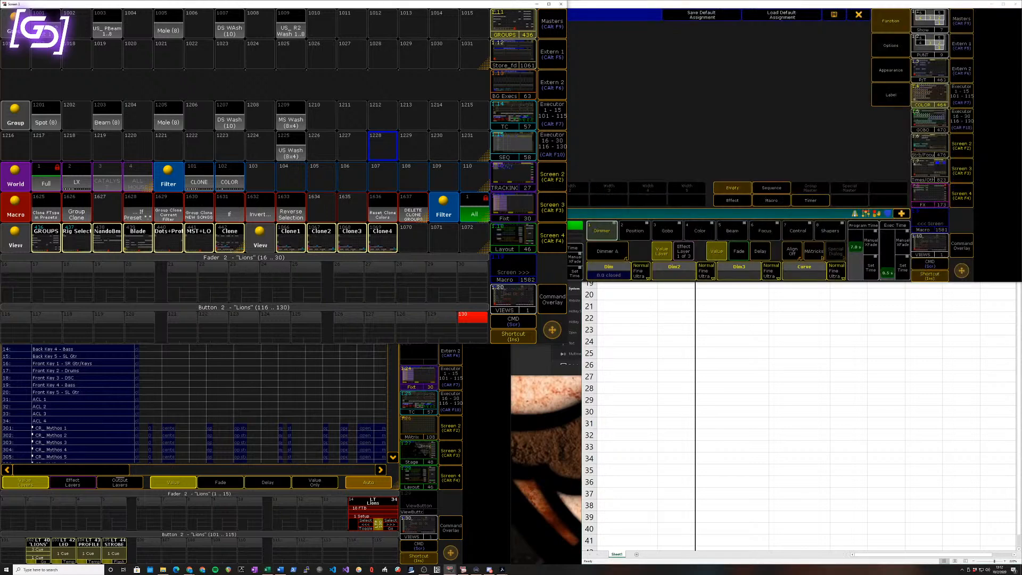
pyautogui.click(1016, 4)
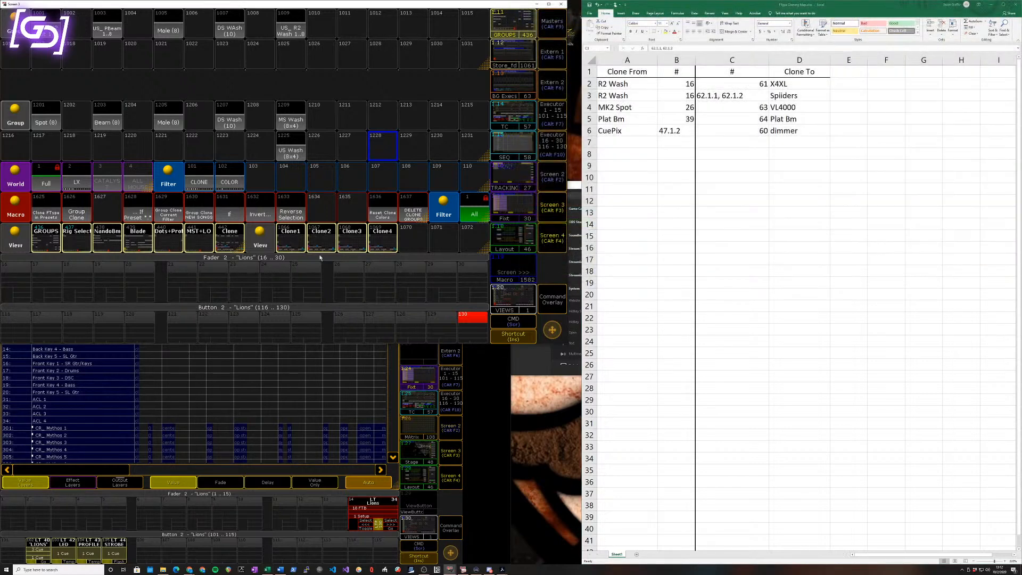
# - Run the Clone FType in Presets macro with source fixture type 16 and destination fixture type 61
pyautogui.click(57, 205)
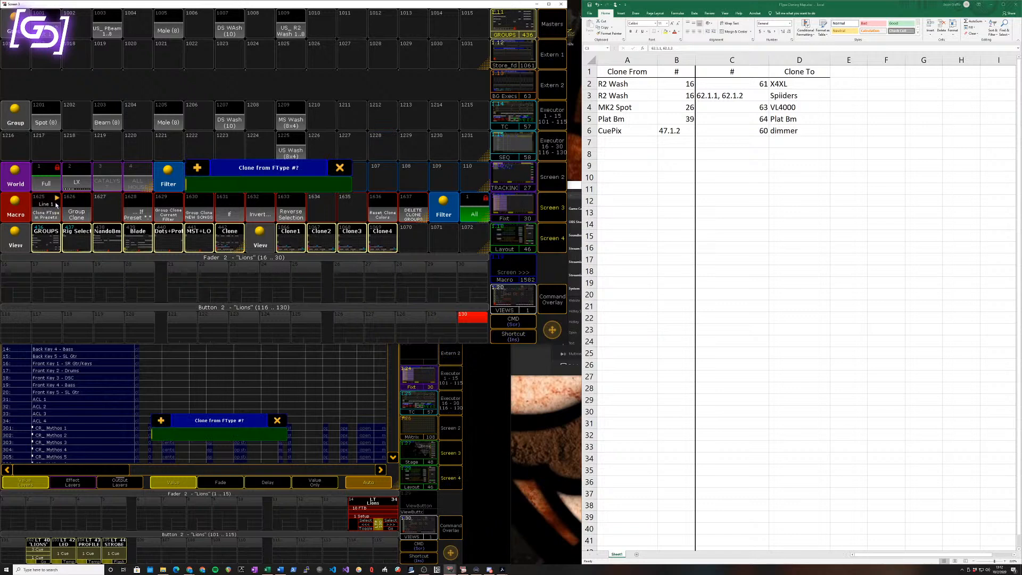
pyautogui.write('16')
pyautogui.press('Return')
pyautogui.write('61')
pyautogui.press('Return')
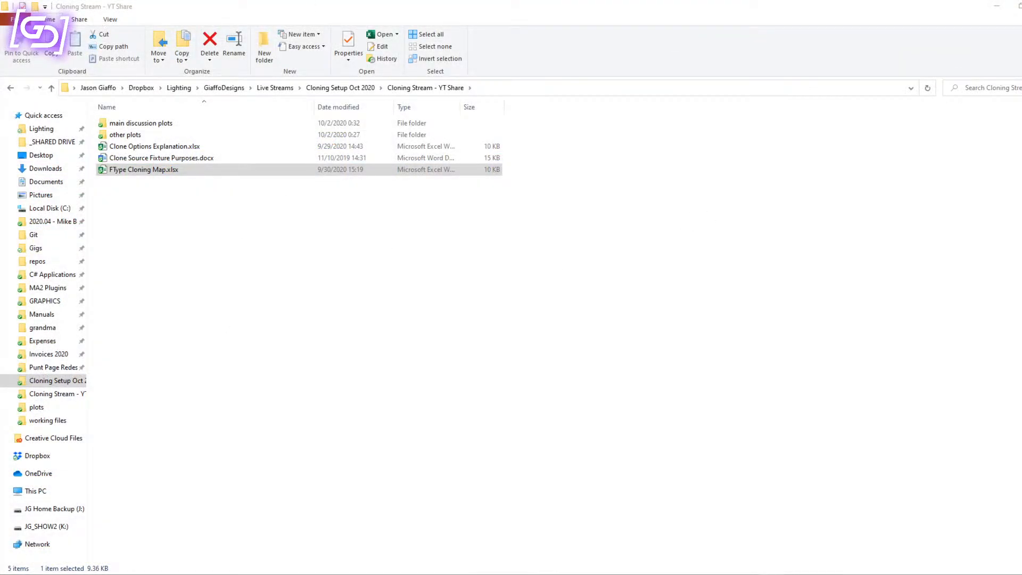
# - Switch to the Cloning Stream - YT Share folder, open Clone Options Explanation.xlsx in Excel and enlarge its window to fill the screen
pyautogui.click(155, 171)
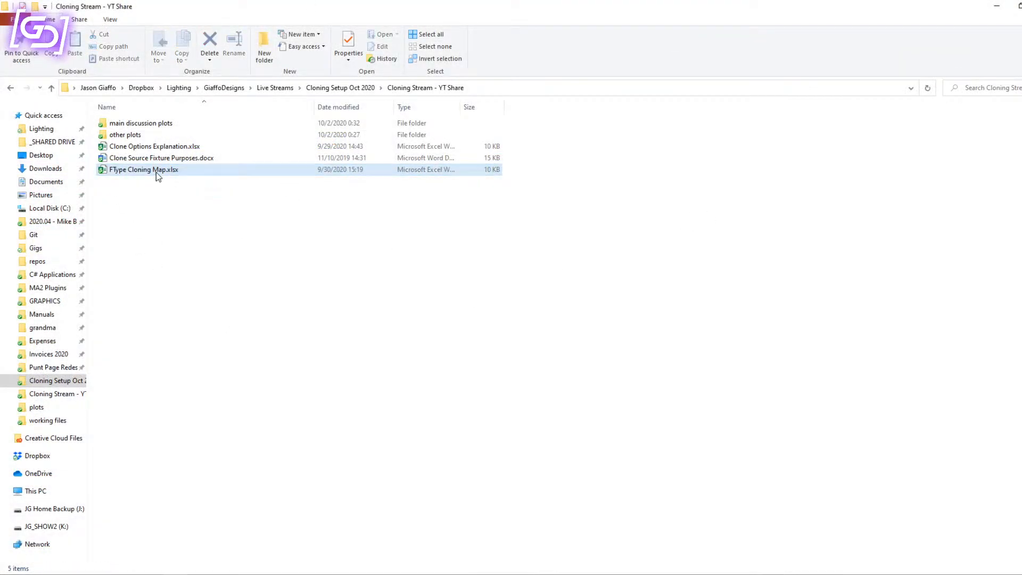
pyautogui.doubleClick(193, 146)
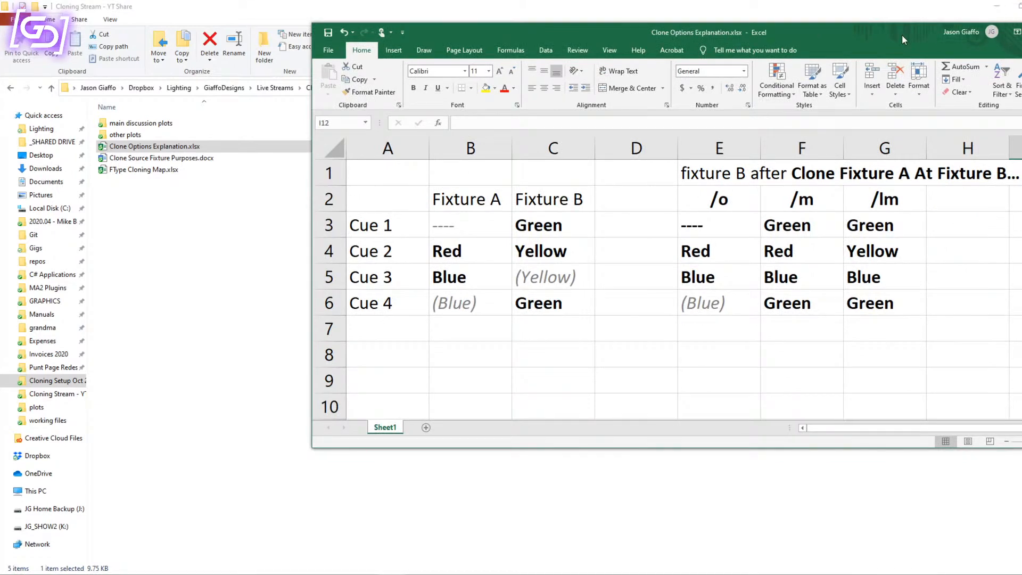
pyautogui.moveTo(902, 34); pyautogui.dragTo(703, 91)
pyautogui.click(848, 98)
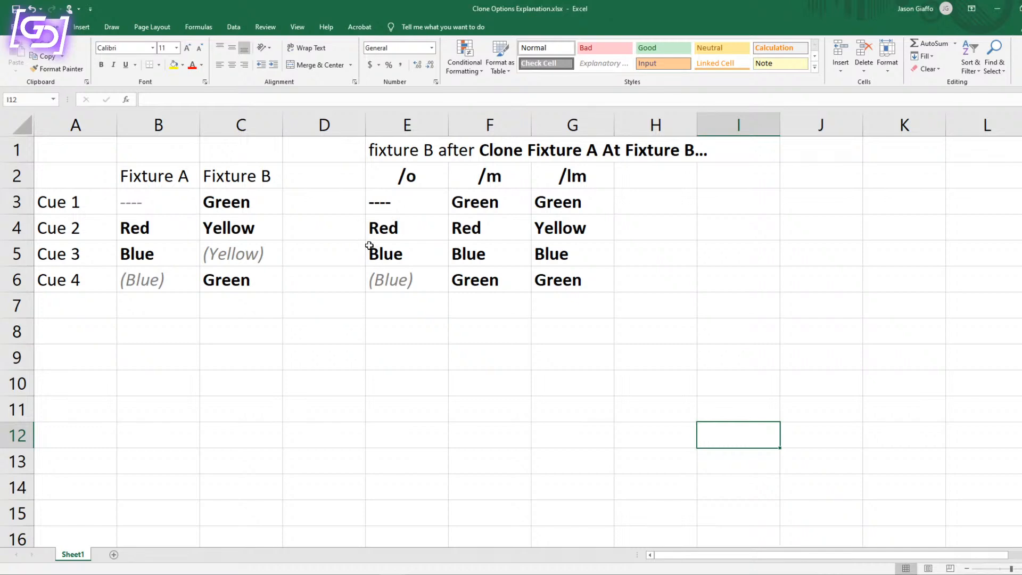
# - Examine the /o, /m and /lm clone options and compare the /o column with Fixture A's and Fixture B's cue values
pyautogui.click(409, 182)
pyautogui.click(473, 178)
pyautogui.click(609, 172)
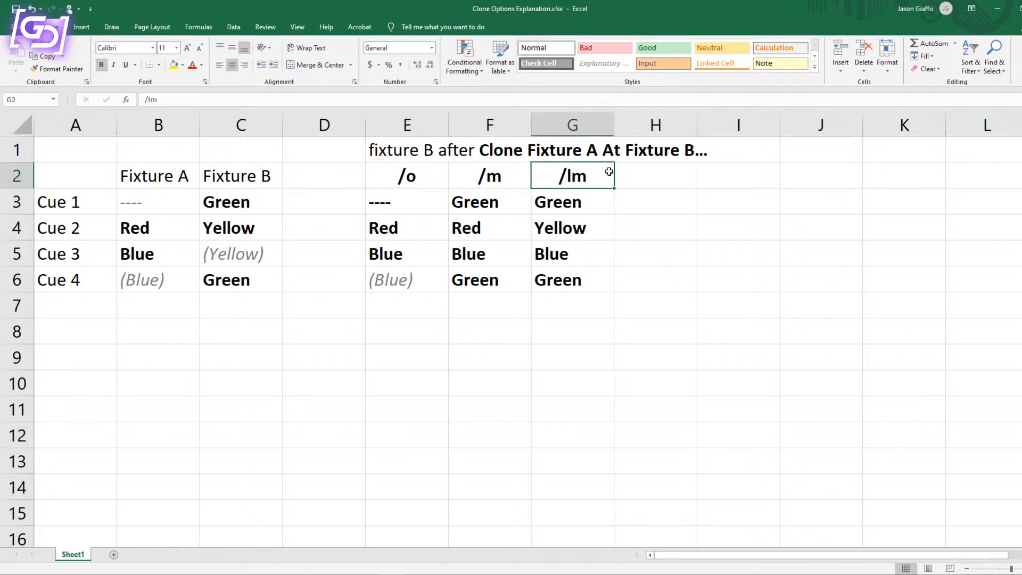
pyautogui.click(392, 183)
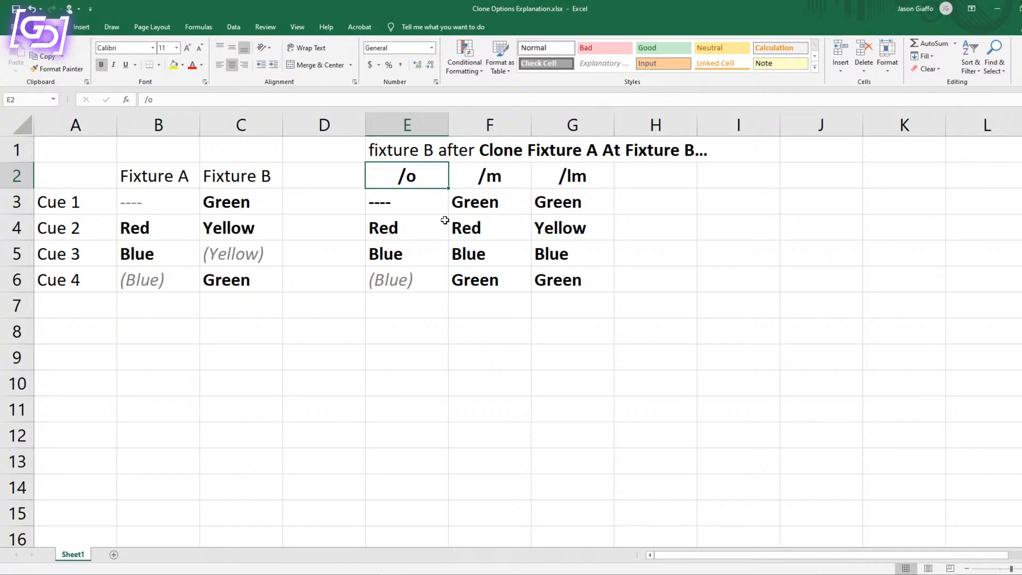
pyautogui.click(237, 210)
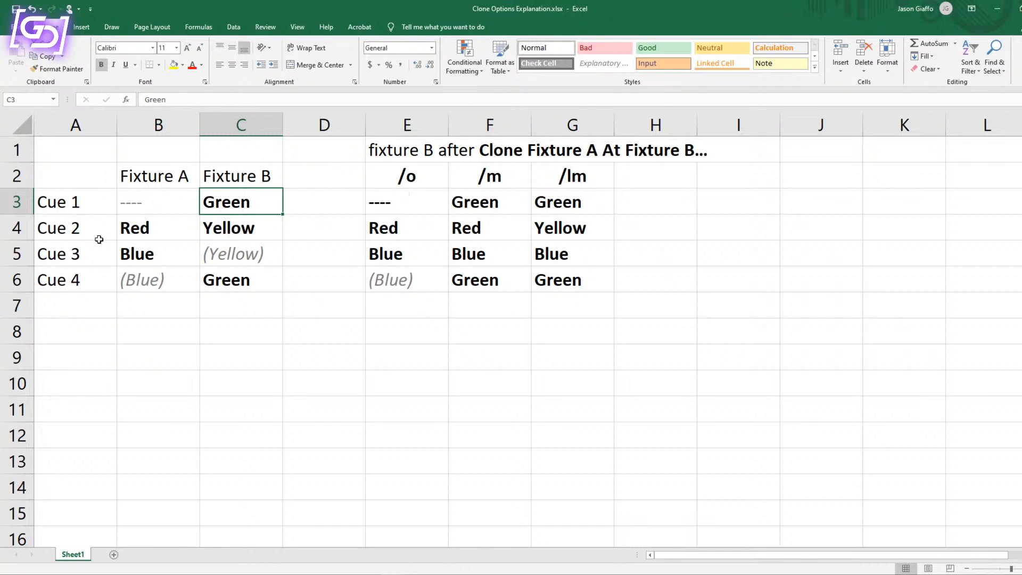
pyautogui.moveTo(138, 201); pyautogui.dragTo(148, 287)
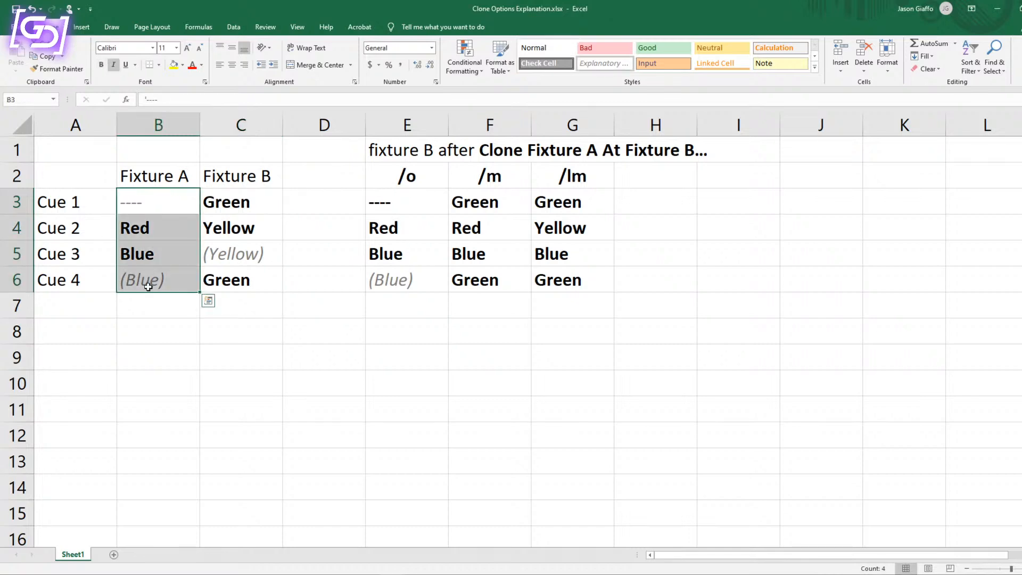
pyautogui.click(389, 201)
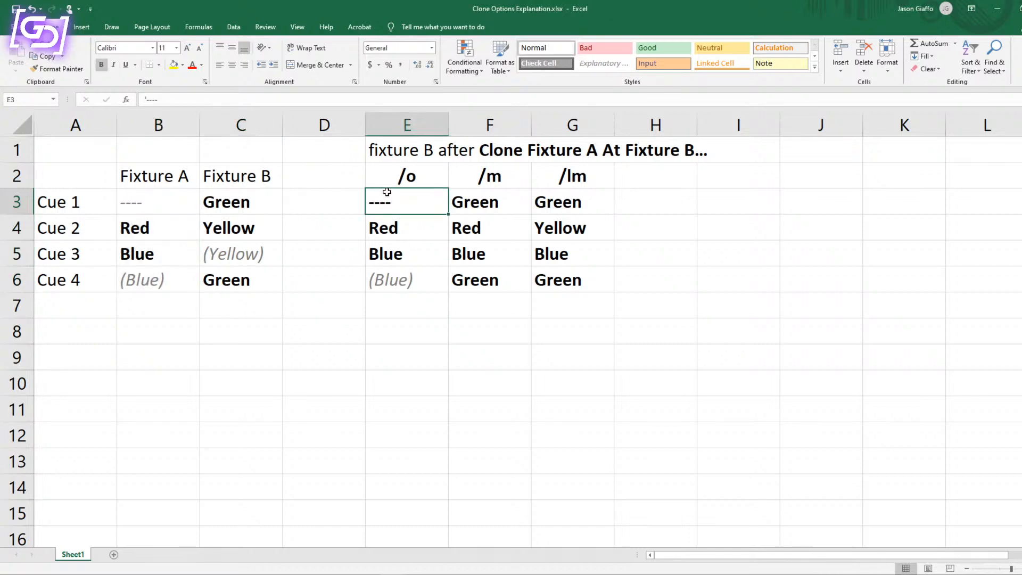
# - Compare the /m column's Cue 1 and Cue 2 values with the original Fixture A and Fixture B values
pyautogui.click(481, 211)
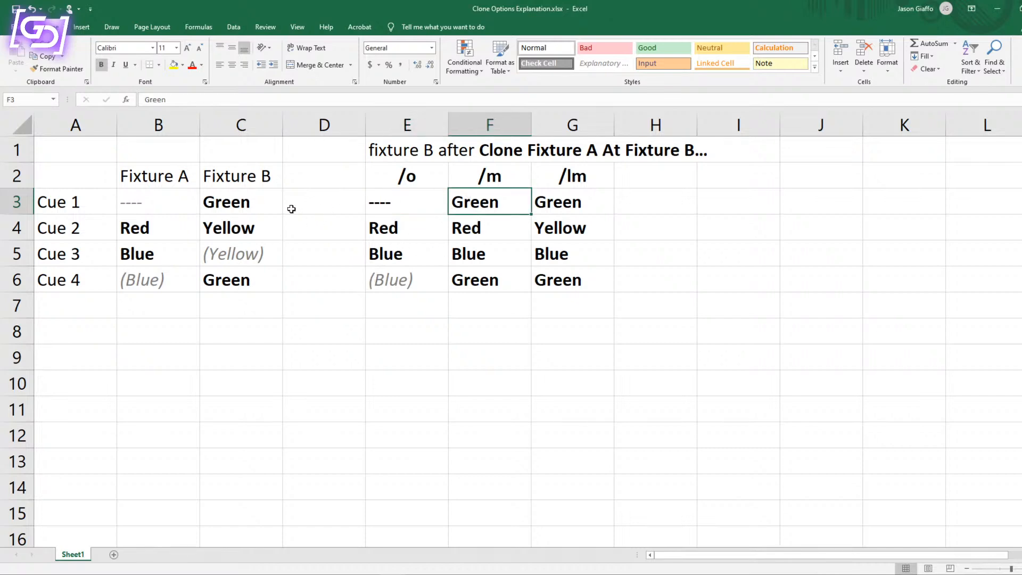
pyautogui.click(255, 202)
pyautogui.click(251, 179)
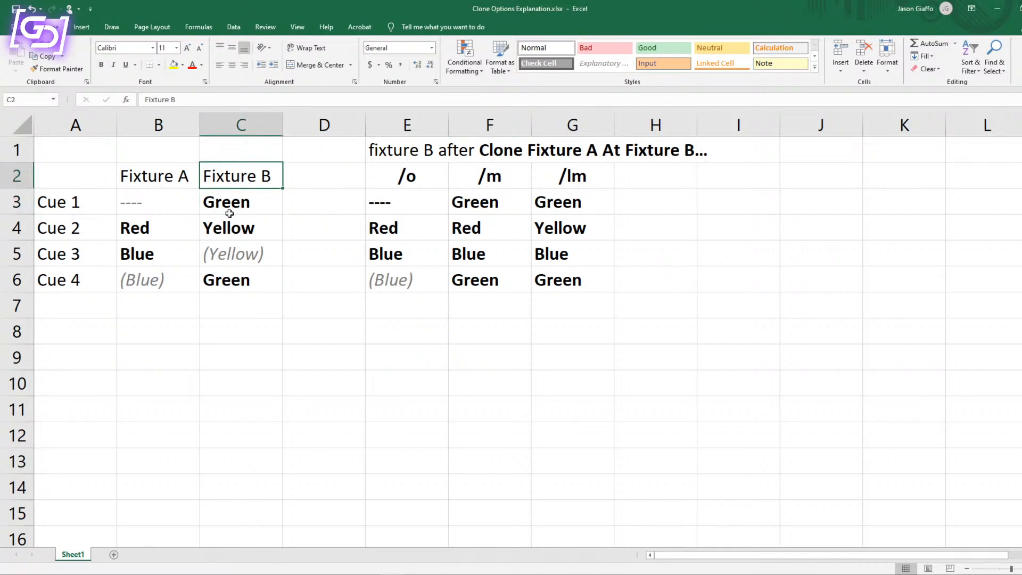
pyautogui.click(179, 176)
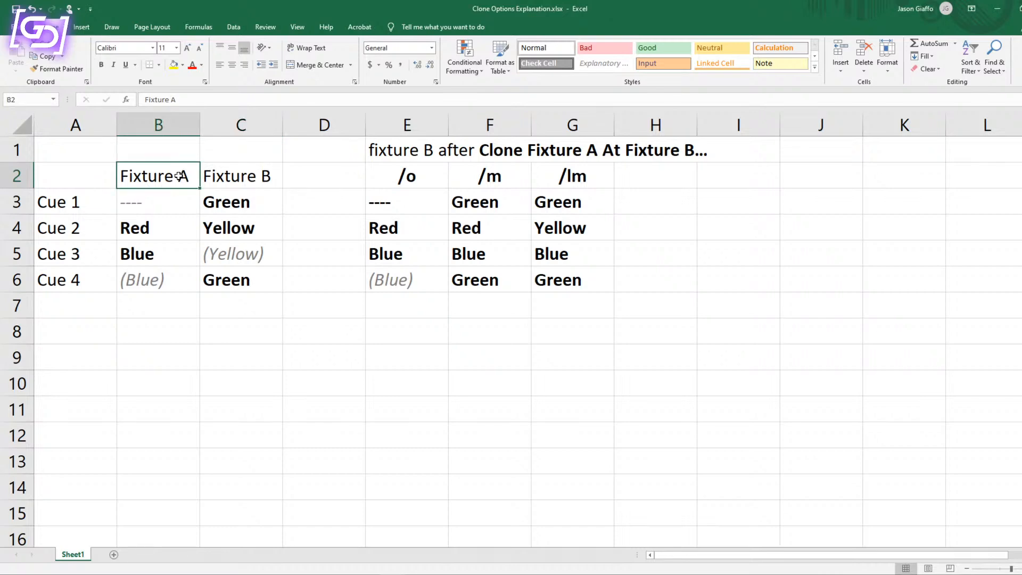
pyautogui.click(504, 195)
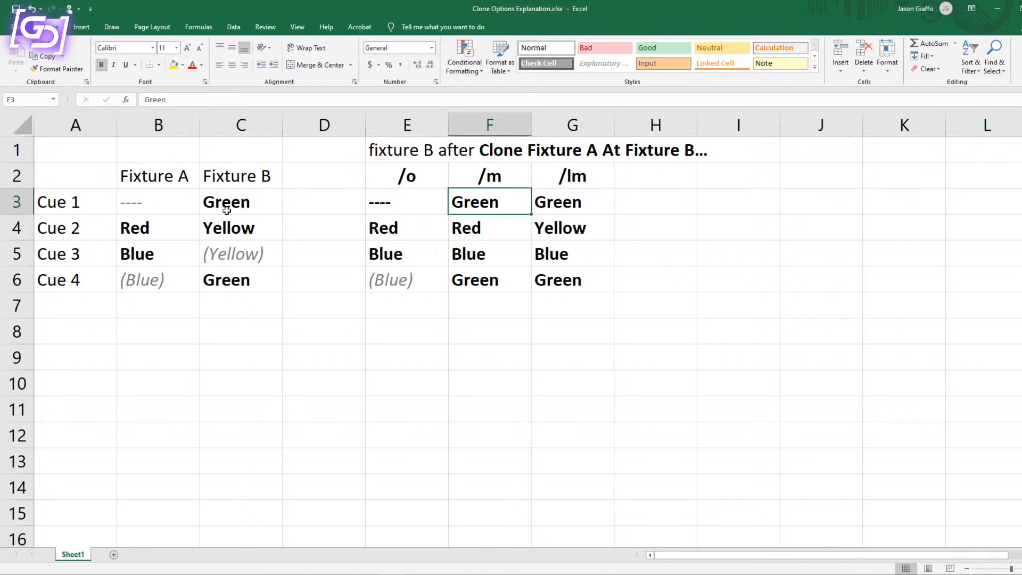
pyautogui.click(498, 224)
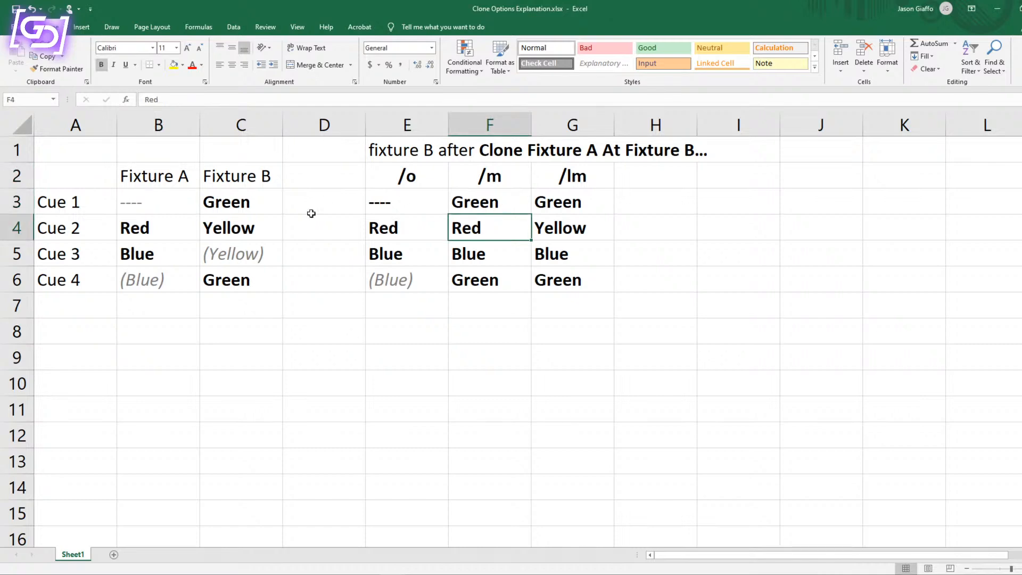
pyautogui.click(241, 233)
pyautogui.click(186, 233)
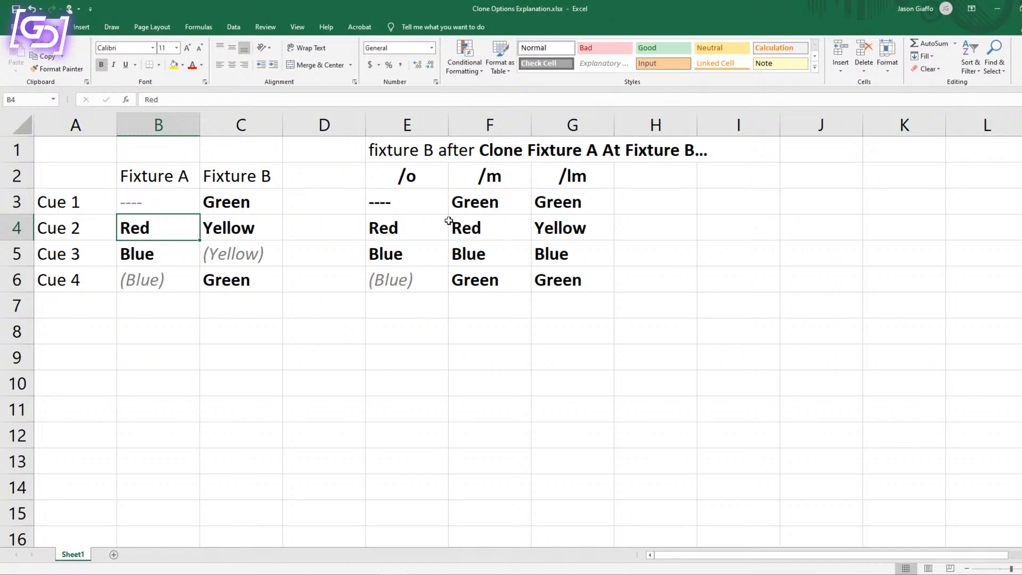
pyautogui.click(482, 225)
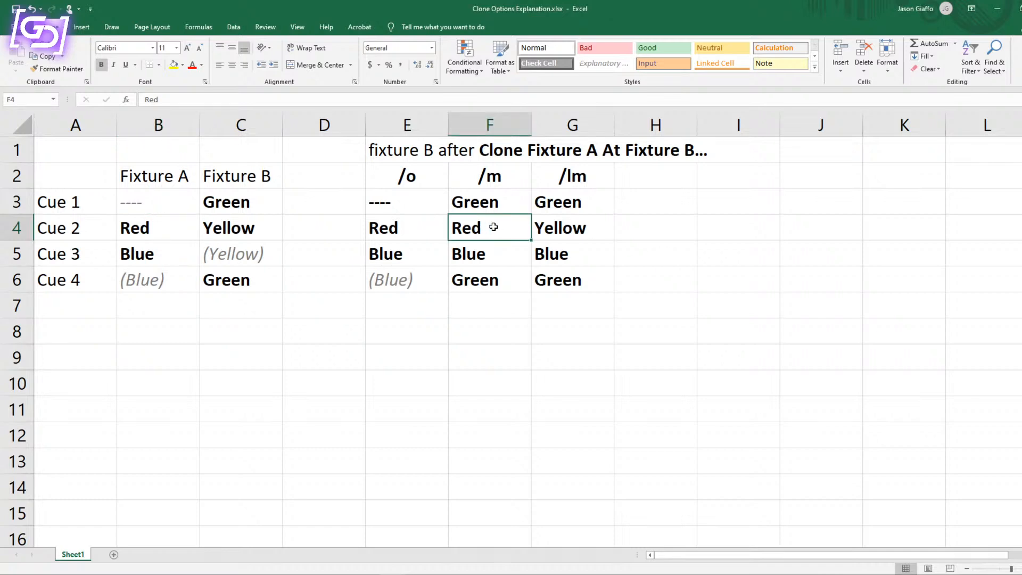
# - Examine the /lm column for Cues 1 to 3 against Fixture B's original values
pyautogui.click(553, 206)
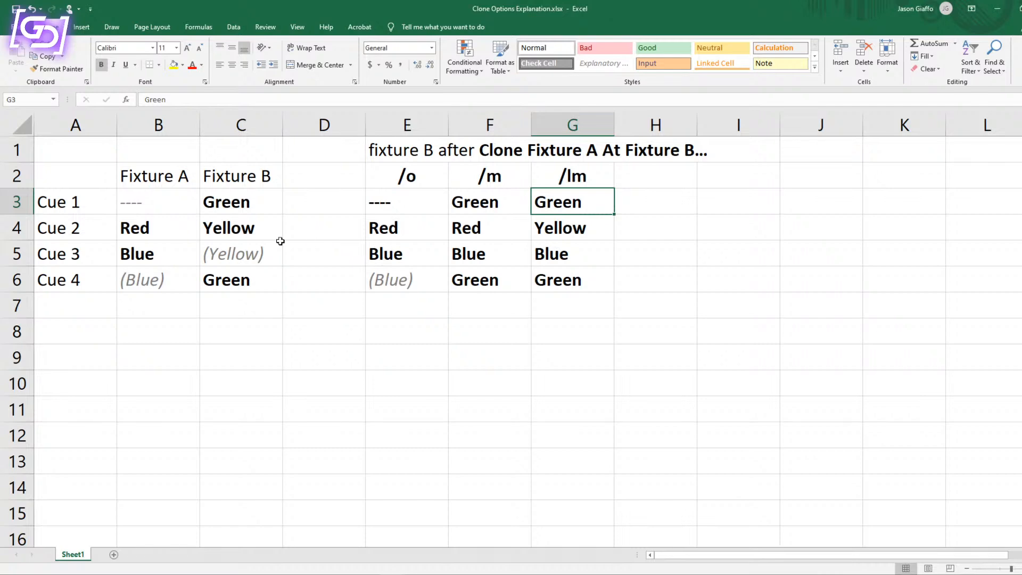
pyautogui.click(248, 236)
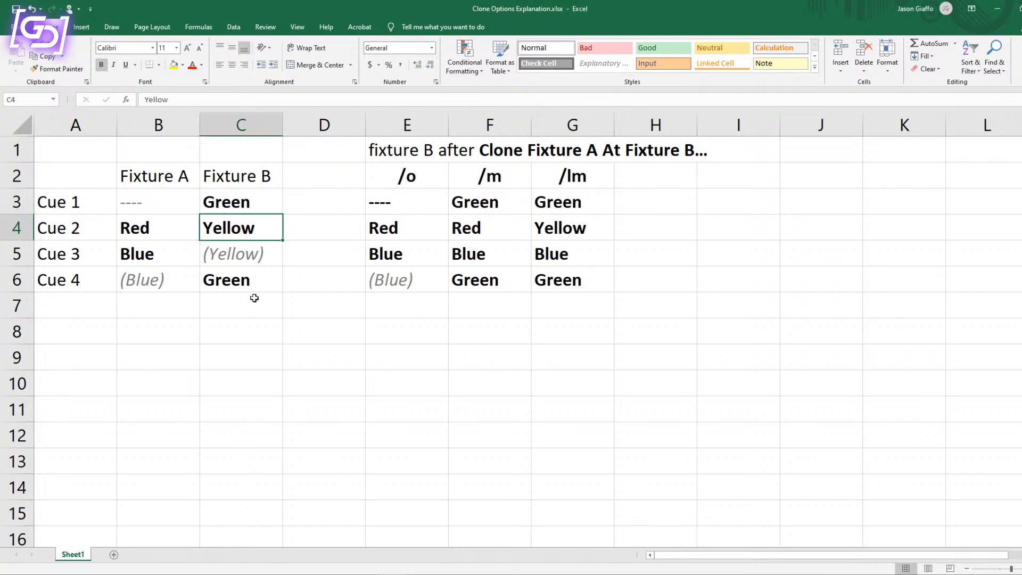
pyautogui.click(582, 227)
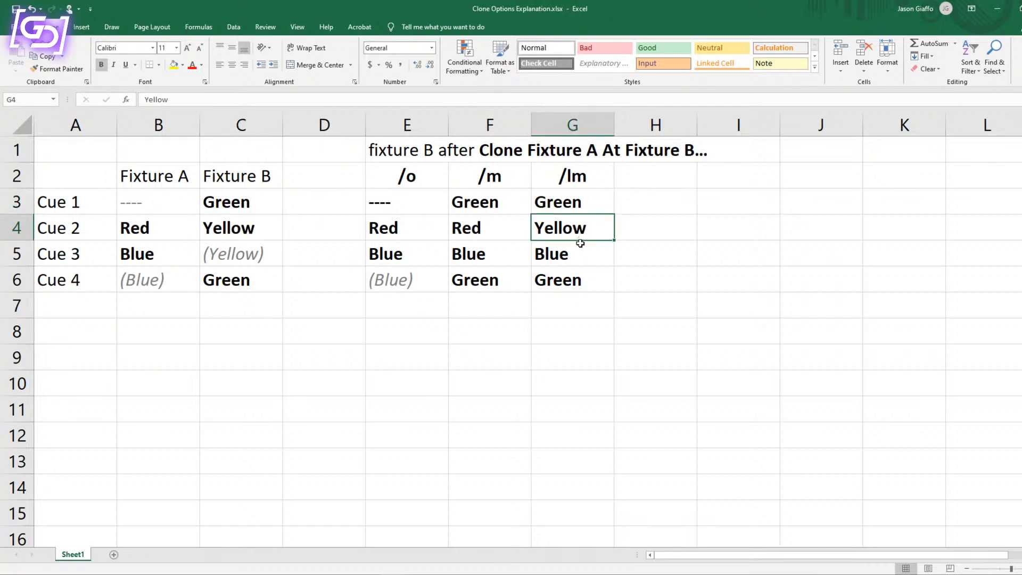
pyautogui.click(577, 254)
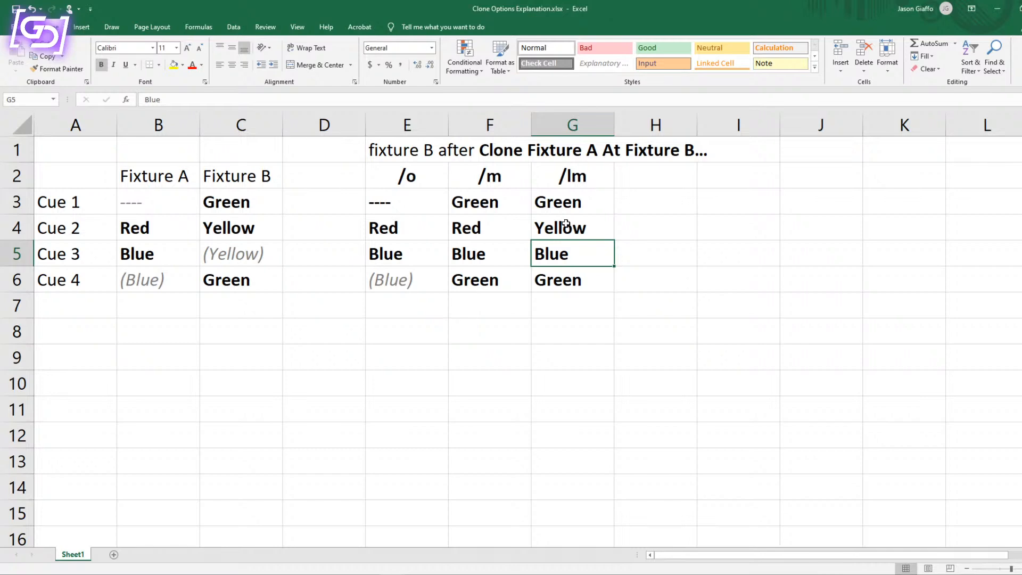
# - Review the /o results and the three clone option headers again, and minimize the workbook to return to the console's clone confirmation
pyautogui.moveTo(432, 195); pyautogui.dragTo(414, 280)
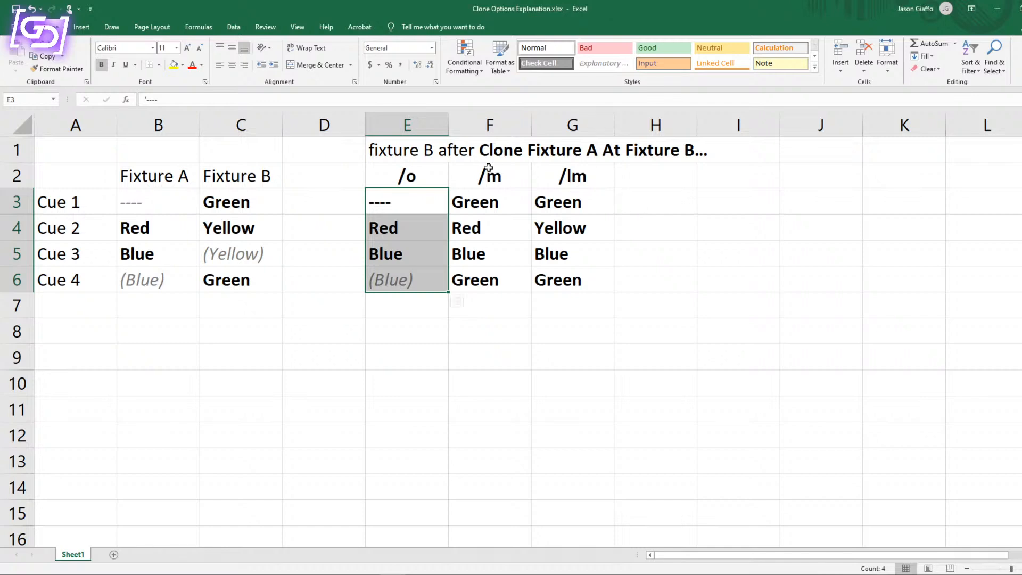
pyautogui.click(420, 177)
pyautogui.click(516, 181)
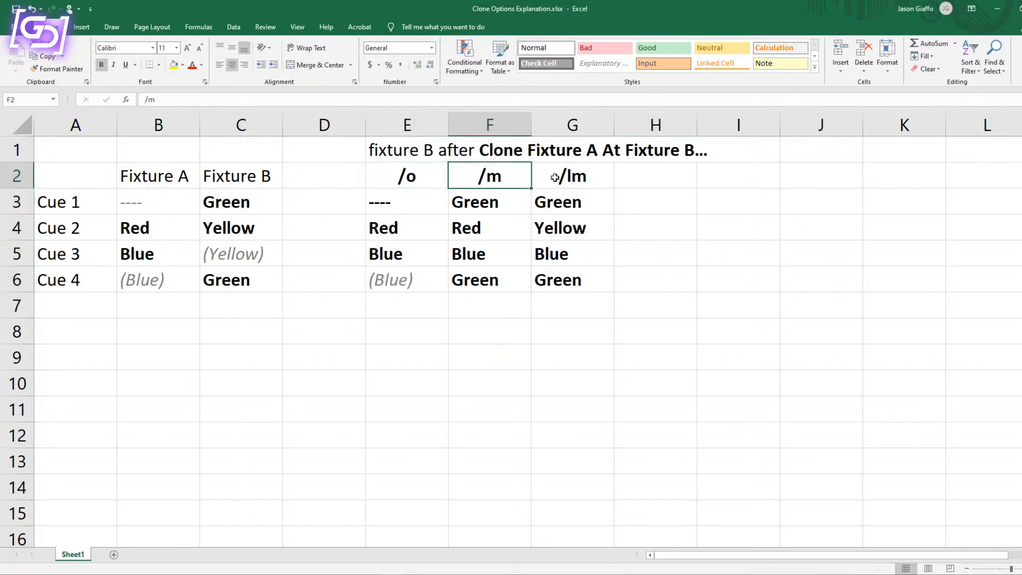
pyautogui.click(572, 176)
pyautogui.click(442, 177)
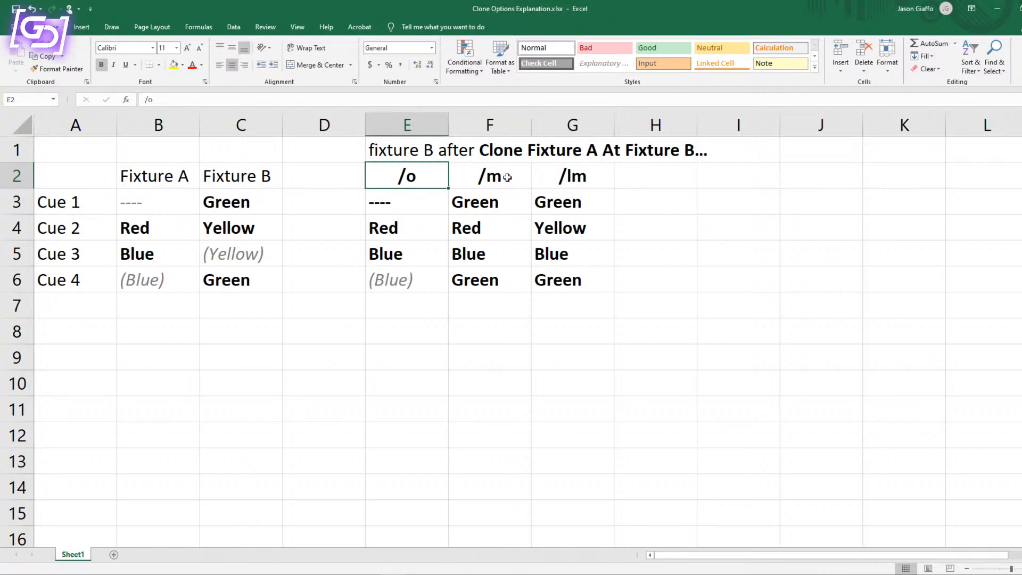
pyautogui.click(507, 177)
pyautogui.click(546, 181)
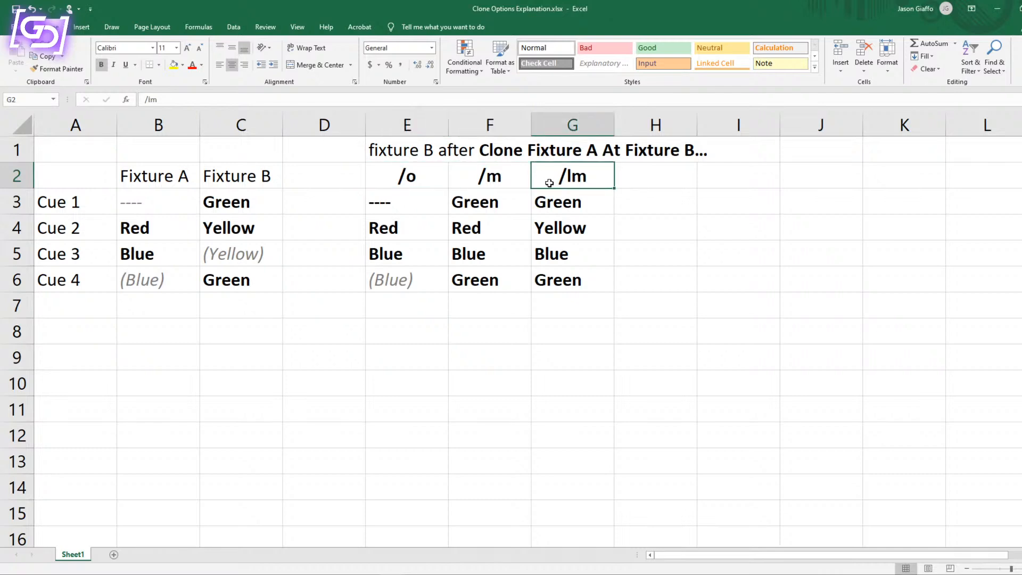
pyautogui.click(717, 306)
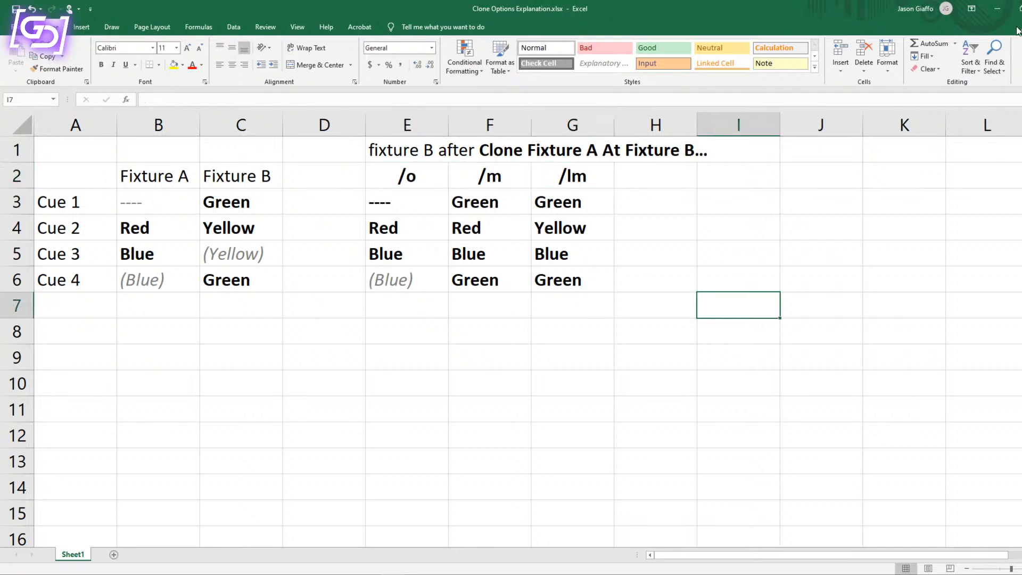
pyautogui.click(989, 11)
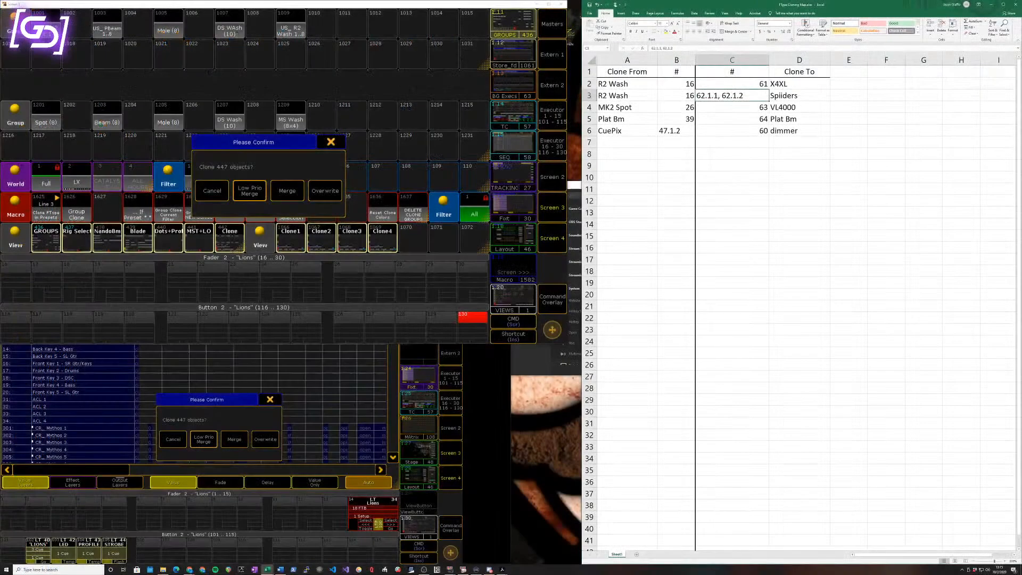
# - Confirm the pending clone as a low-priority merge, then clone fixture type 16 to 62.1.1 in the presets using the same merge option
pyautogui.click(256, 195)
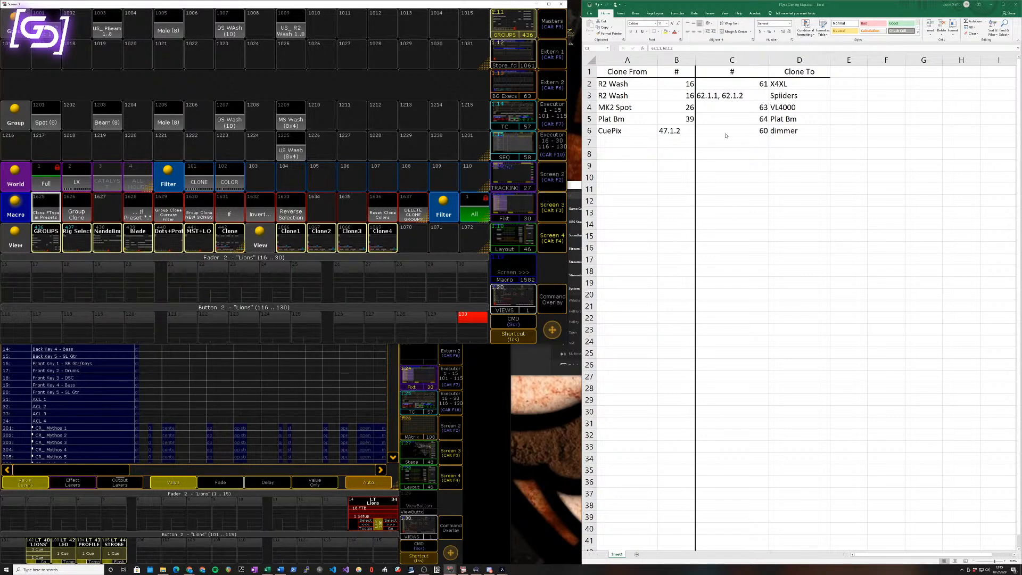
pyautogui.scroll(5, 722, 137)
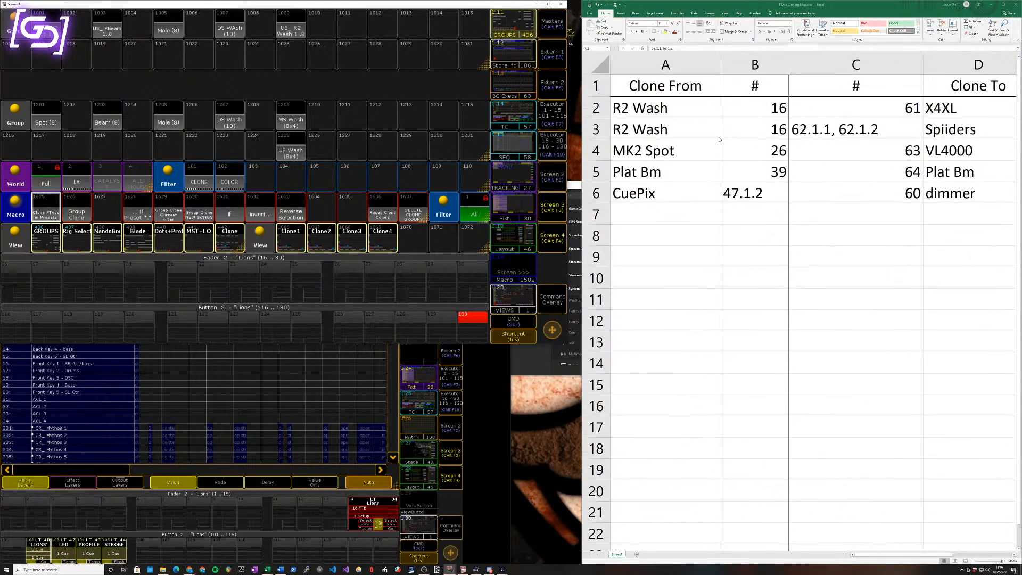
pyautogui.click(51, 205)
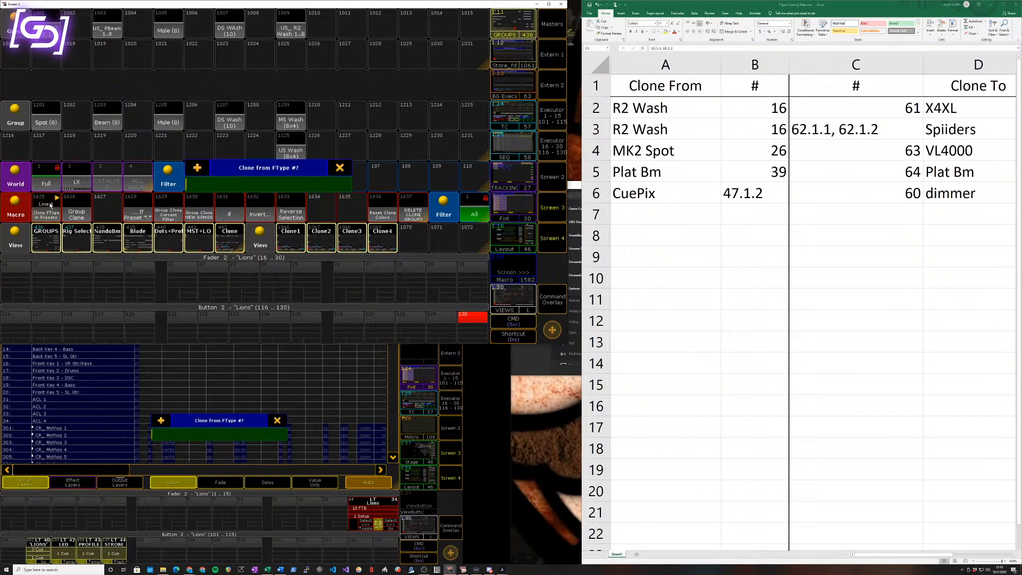
pyautogui.write('16')
pyautogui.press('Return')
pyautogui.write('62.1.1')
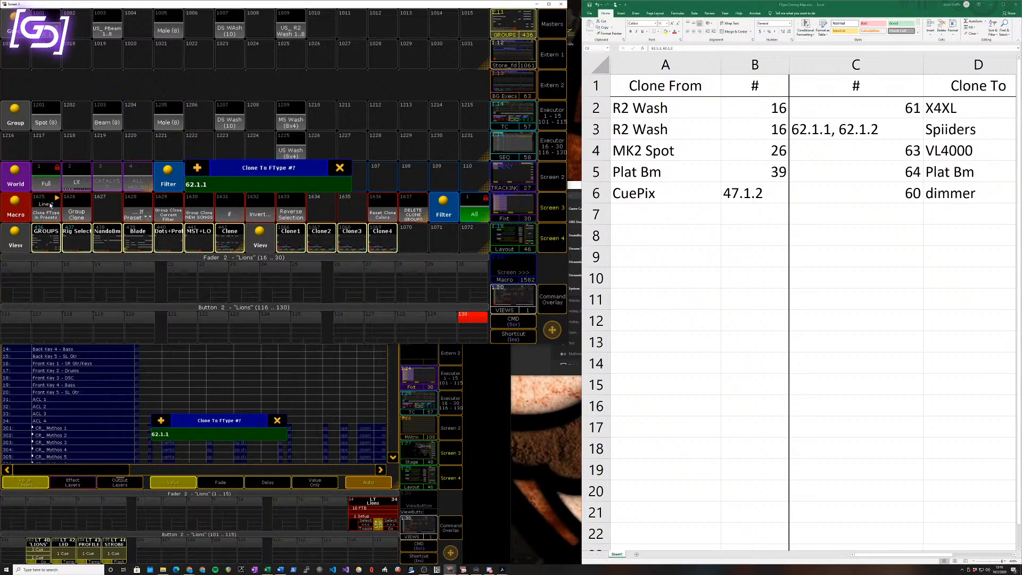
pyautogui.press('Return')
pyautogui.press('Return')
# - Clone fixture type 16 to 62.1.2 in the presets with a low-priority merge
pyautogui.click(46, 206)
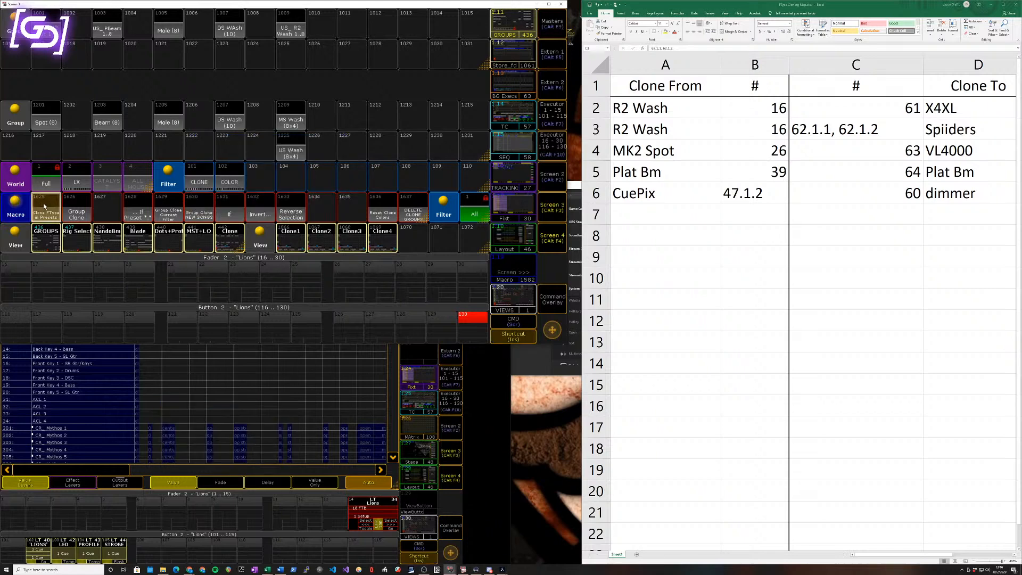
pyautogui.write('16')
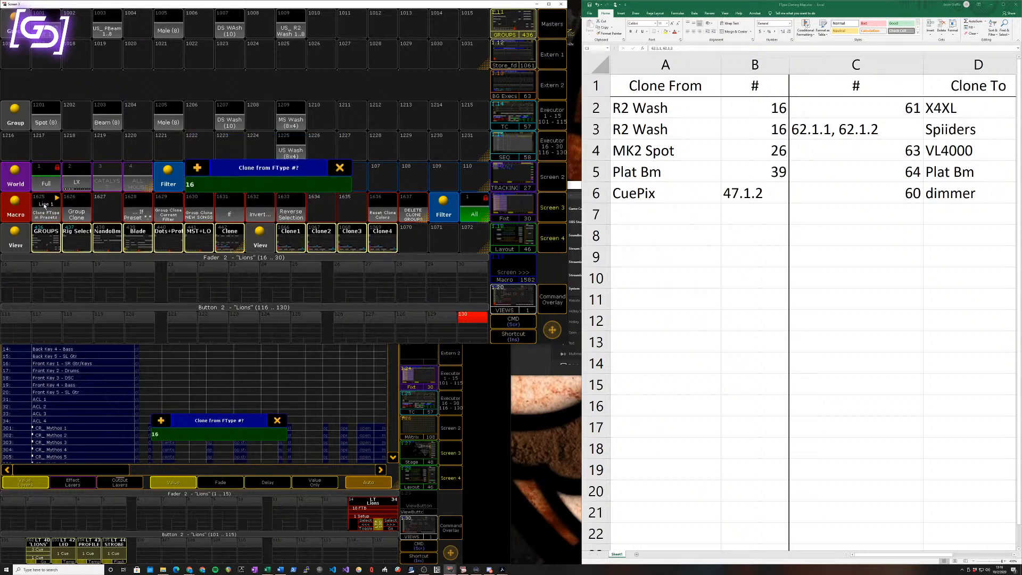
pyautogui.press('Return')
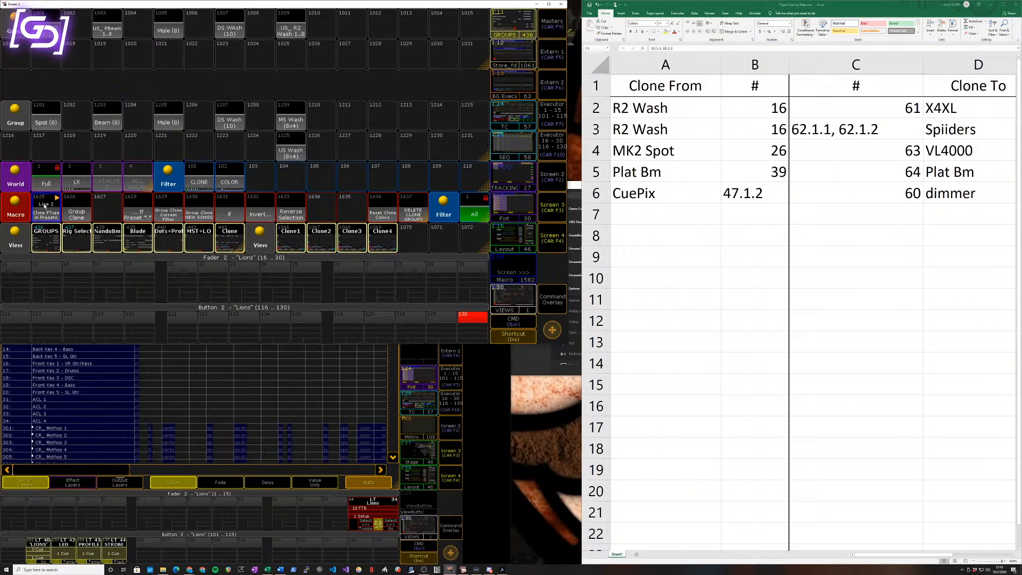
pyautogui.press('Return')
# - Clone fixture type 26 to 63 in the presets with a low-priority merge
pyautogui.click(45, 206)
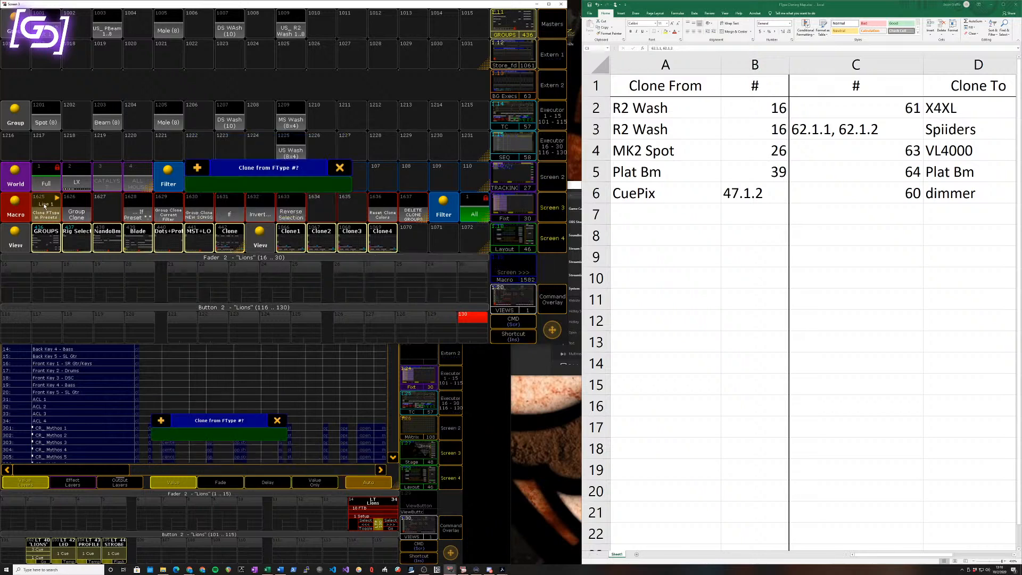
pyautogui.write('26')
pyautogui.press('Return')
pyautogui.write('63')
pyautogui.press('Return')
pyautogui.press('Return')
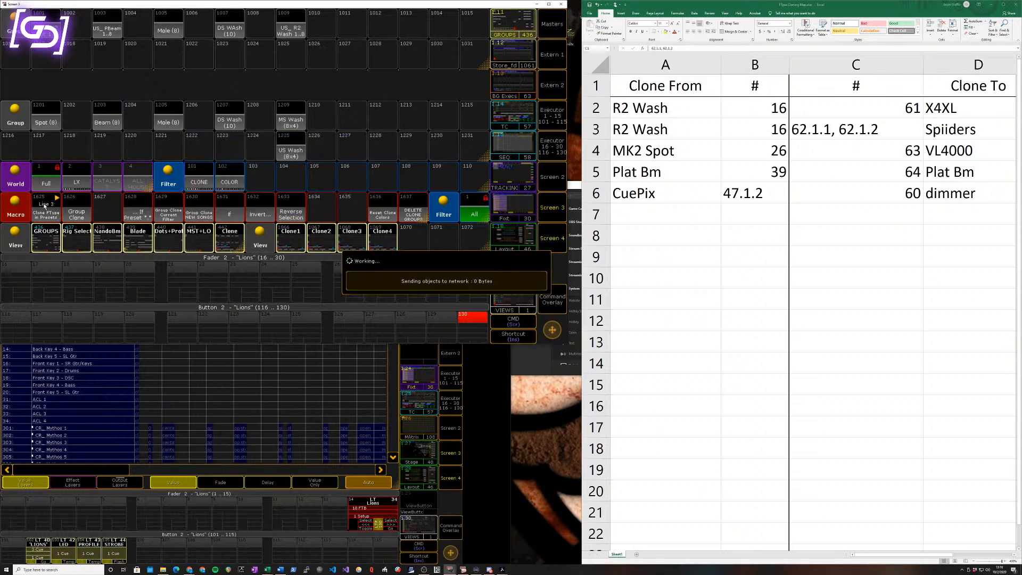
# - Clone fixture type 39 to 64 in the presets with a low-priority merge
pyautogui.click(45, 205)
pyautogui.write('39')
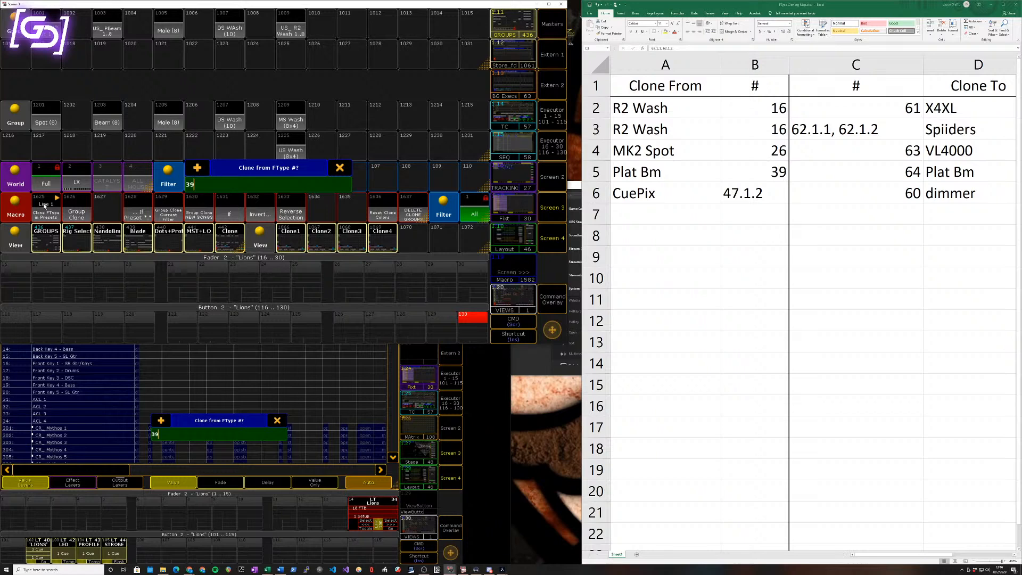
pyautogui.press('Return')
pyautogui.write('64')
pyautogui.press('Return')
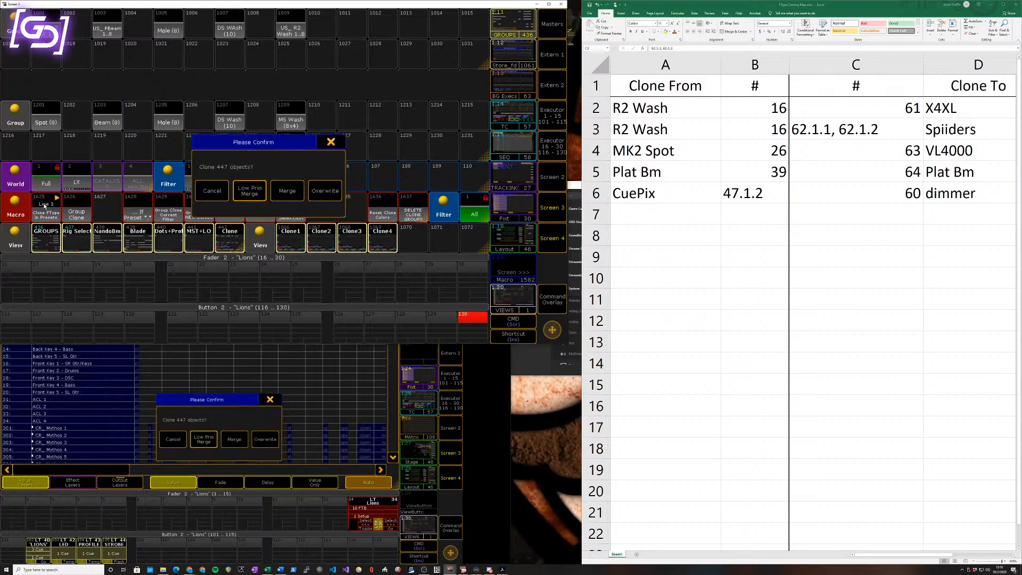
pyautogui.press('Return')
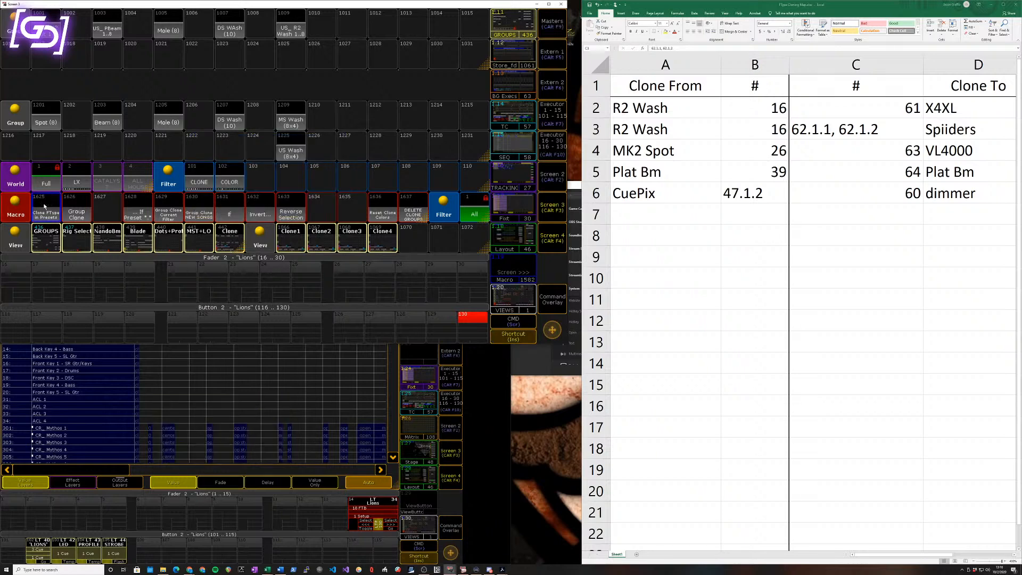
# - Clone fixture type 47.1.2 to 60 in the presets with a low-priority merge
pyautogui.write('47.1.2')
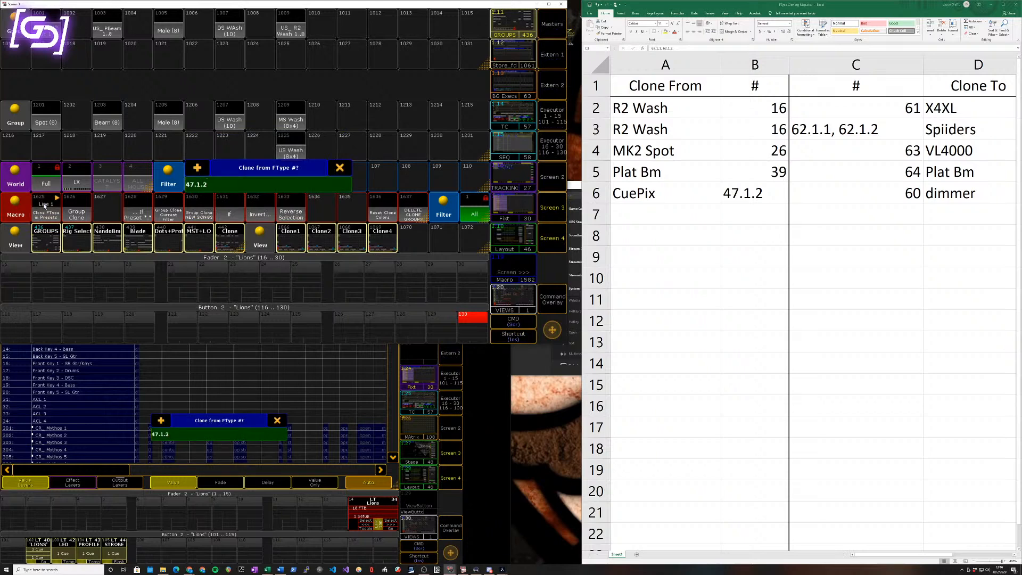
pyautogui.press('Return')
pyautogui.write('60')
pyautogui.press('Return')
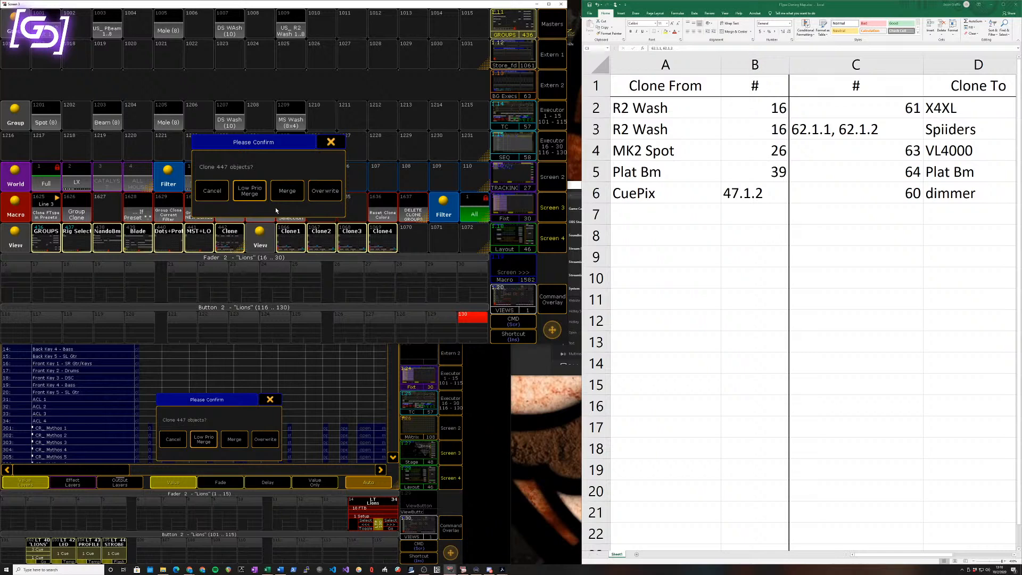
pyautogui.click(260, 193)
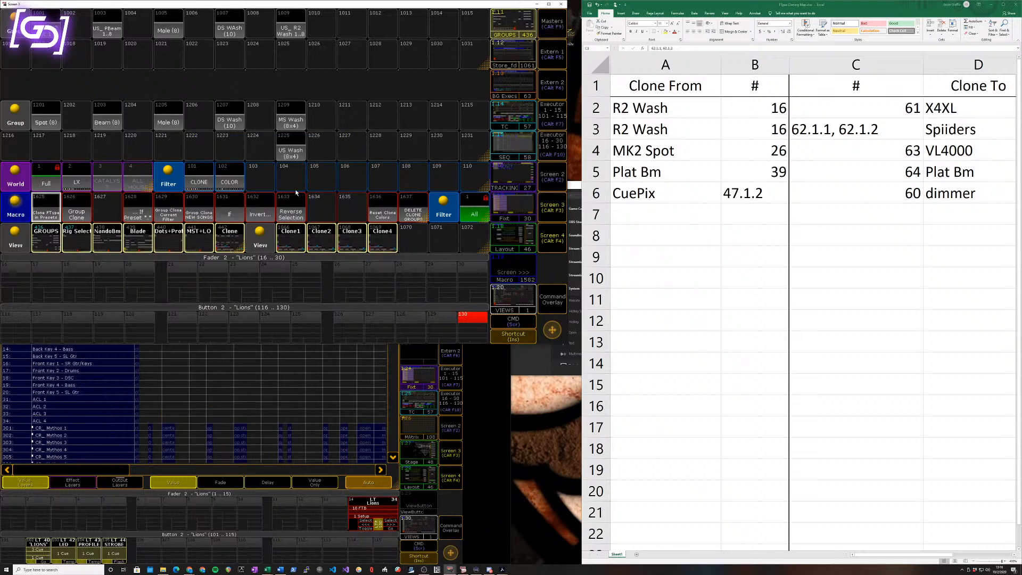
# - Fit the console window with the groups and macros back into its quarter of the desktop and minimize the clone map workbook
pyautogui.moveTo(484, 6); pyautogui.dragTo(507, 68)
pyautogui.press('super+Left')
pyautogui.press('super+Up')
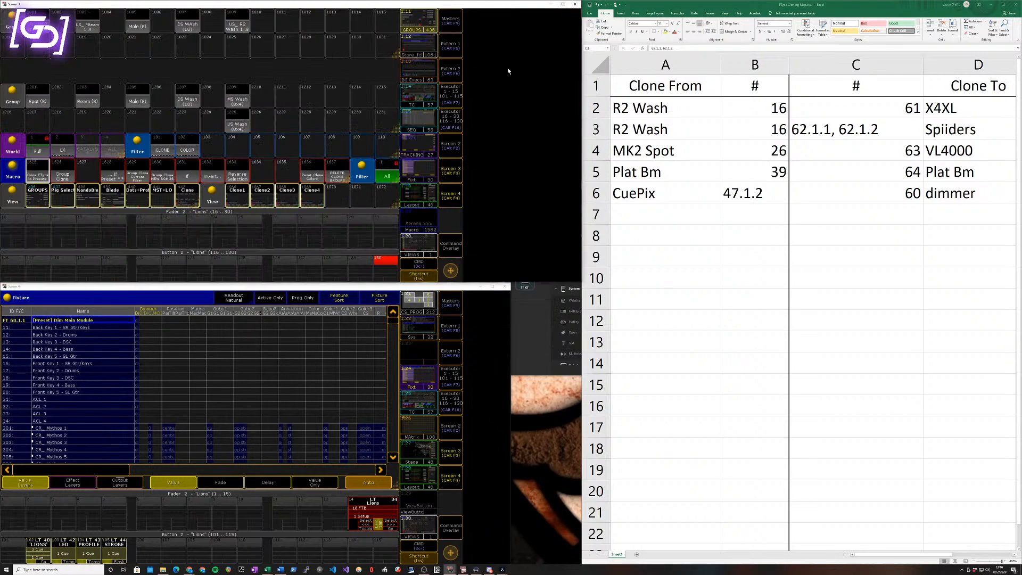
pyautogui.press('Escape')
pyautogui.click(991, 5)
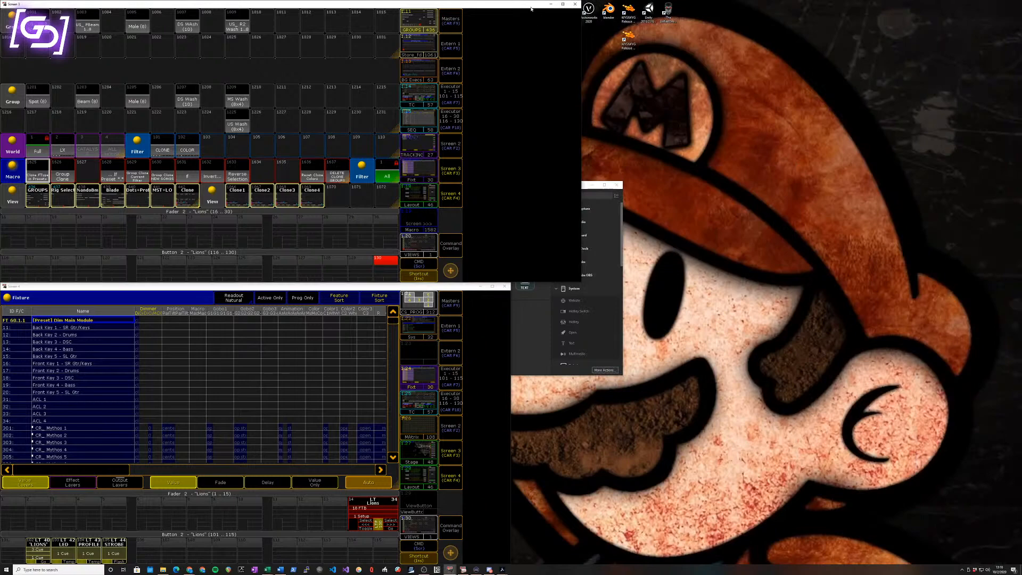
pyautogui.moveTo(531, 9); pyautogui.dragTo(558, 62)
pyautogui.press('super+Left')
pyautogui.press('super+Up')
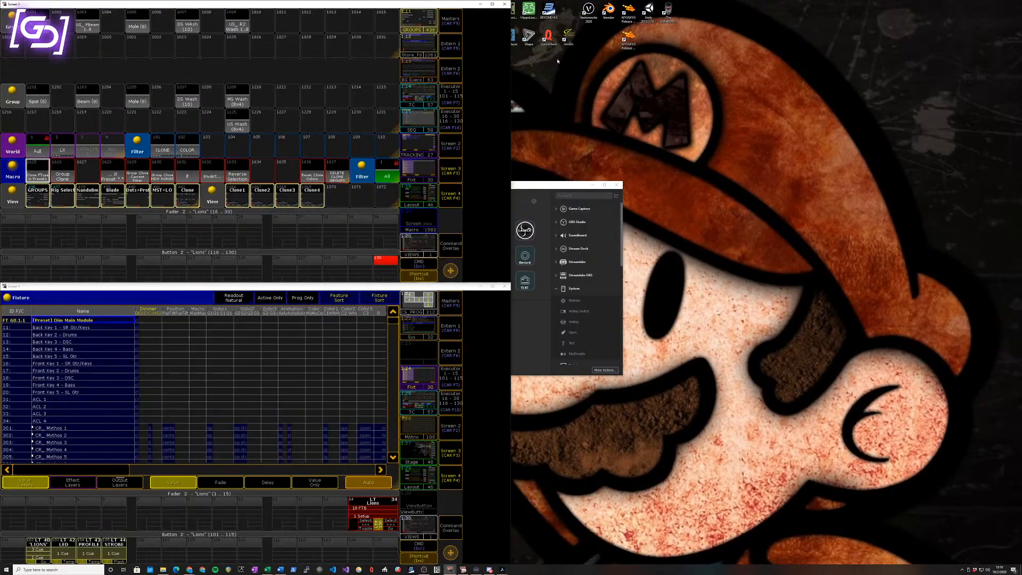
# - Bring the two hidden console windows back to the front and close the assignment dialog for executor 2.130
pyautogui.hotkey('alt', 'Tab')
pyautogui.click(451, 146)
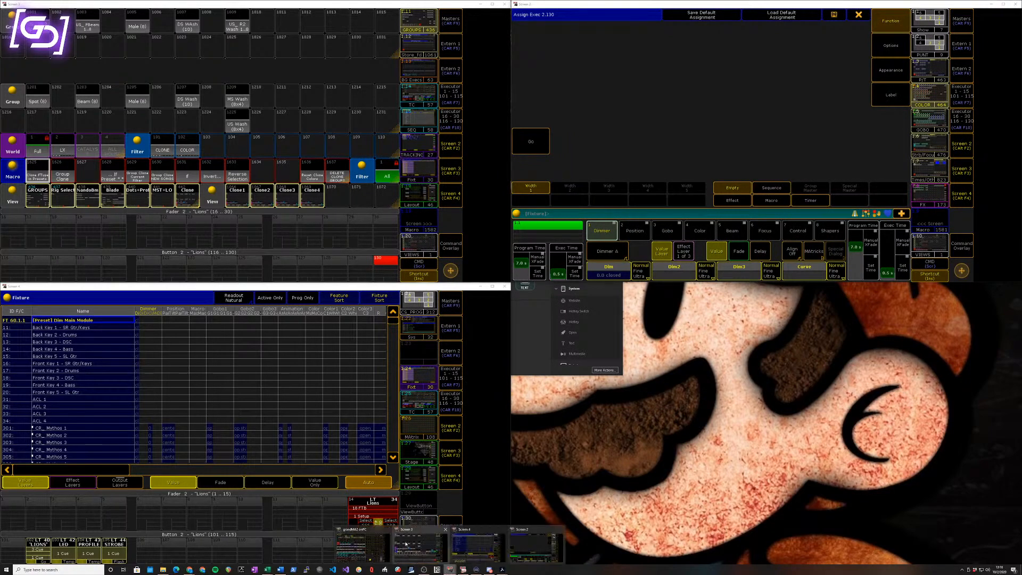
pyautogui.click(369, 541)
pyautogui.click(862, 17)
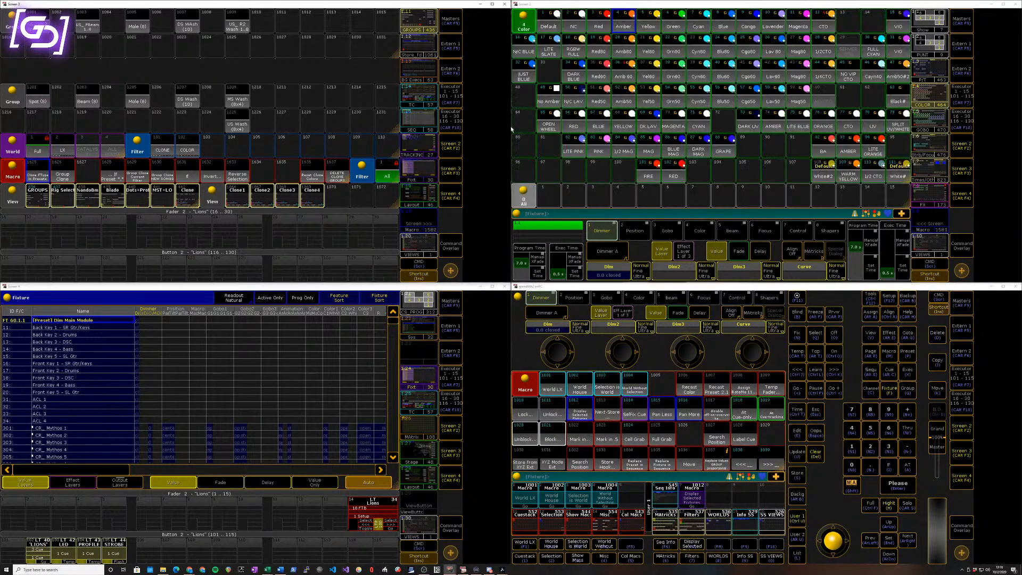
# - Select the Spot and Beam groups in turn and enlarge the color preset pool to check the presets, then restore its quarter size
pyautogui.click(45, 103)
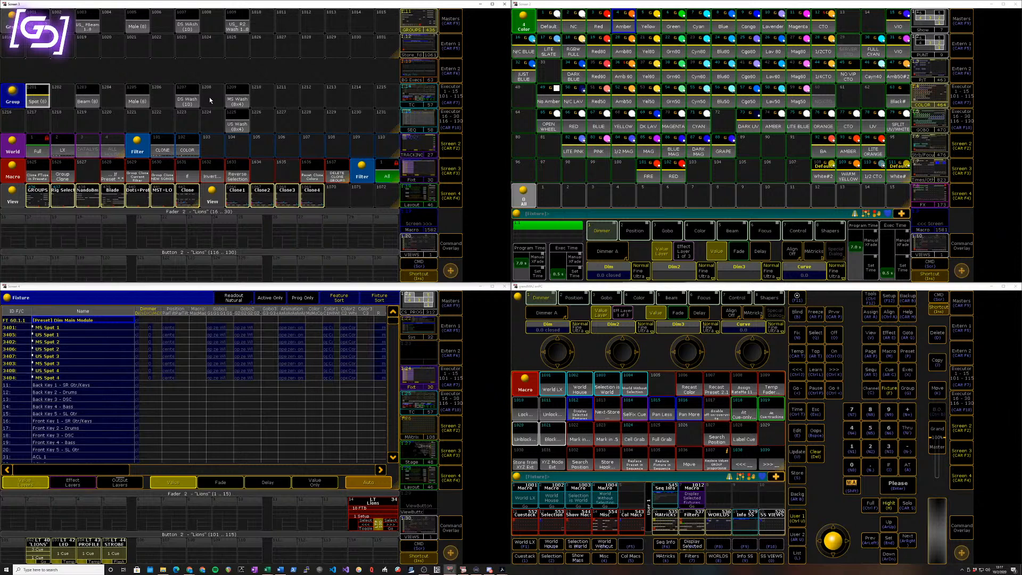
pyautogui.click(88, 94)
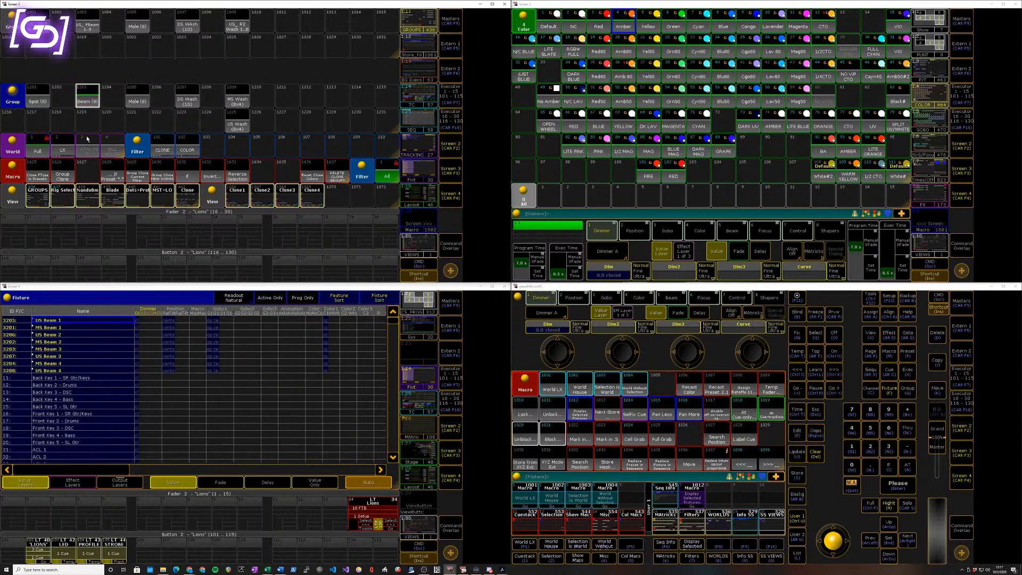
pyautogui.click(37, 97)
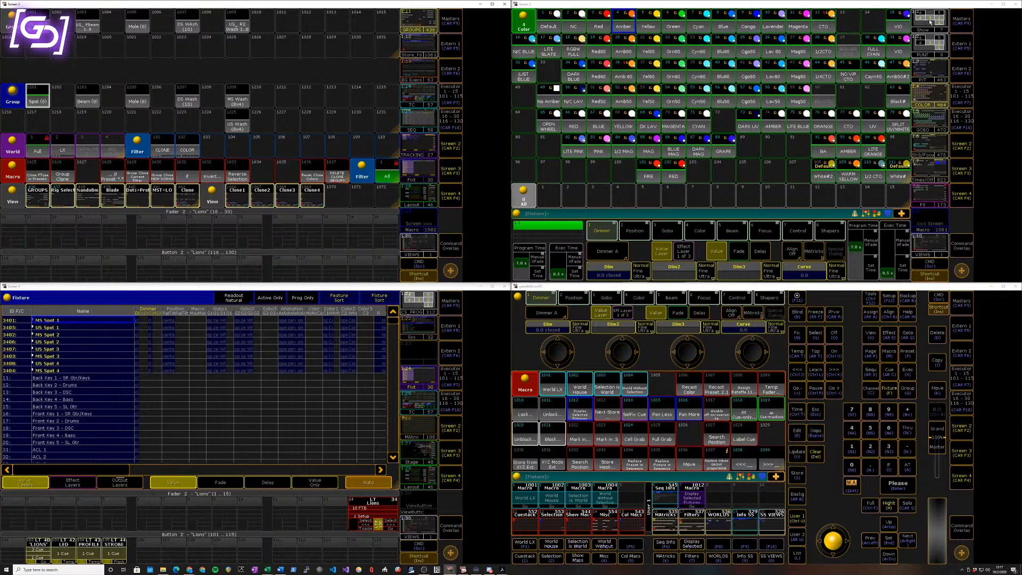
pyautogui.click(1004, 4)
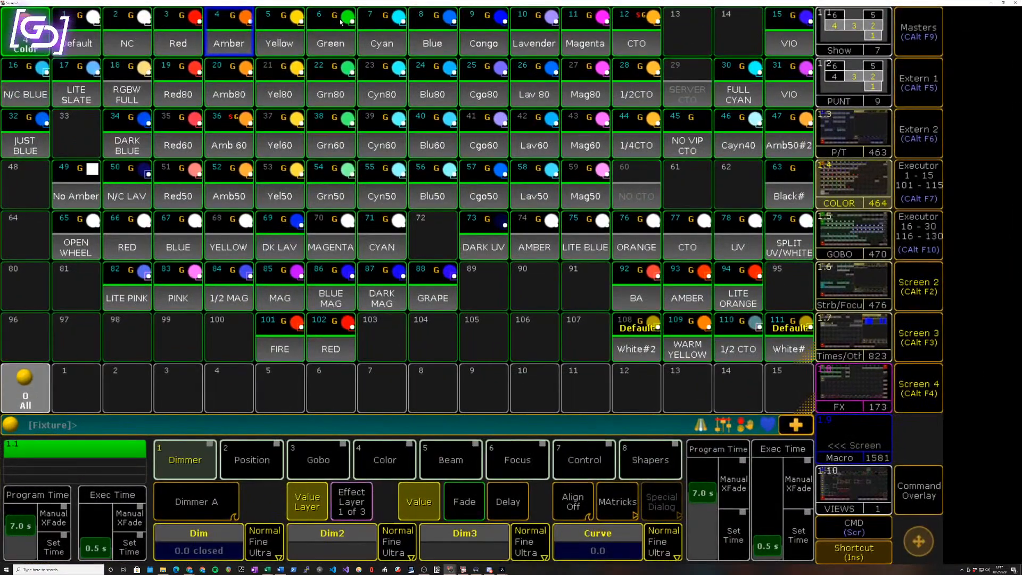
pyautogui.moveTo(352, 3); pyautogui.dragTo(359, 129)
pyautogui.press('super+Right')
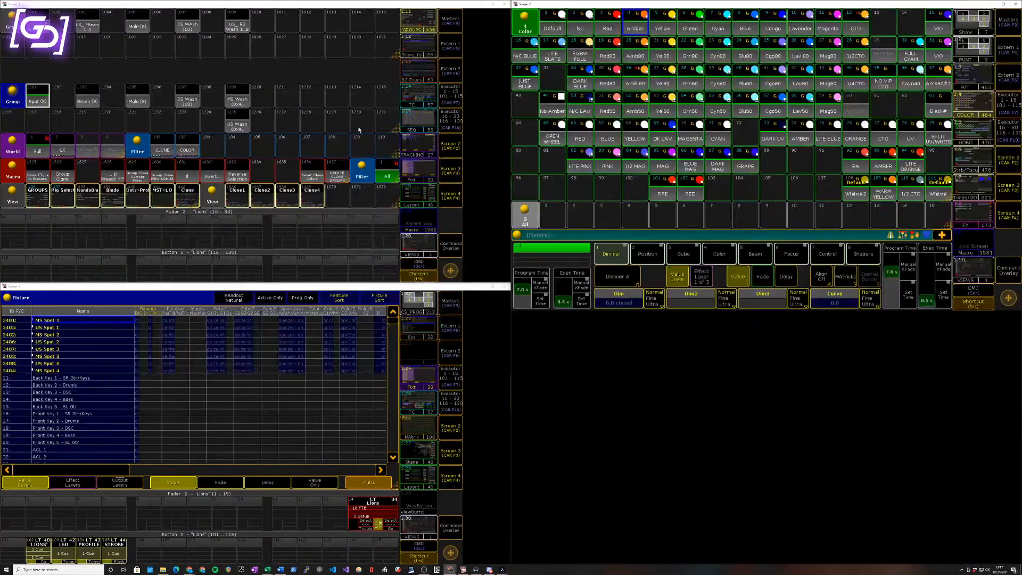
pyautogui.press('super+Up')
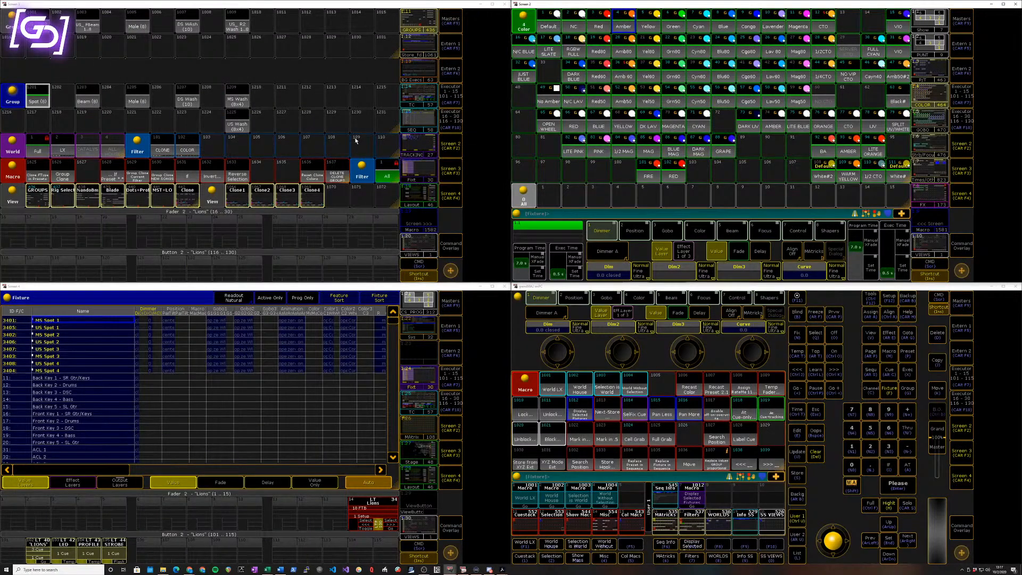
# - Select the Beam, DS Wash and MS Wash groups in turn to check their color presets, and clear the selection
pyautogui.click(89, 99)
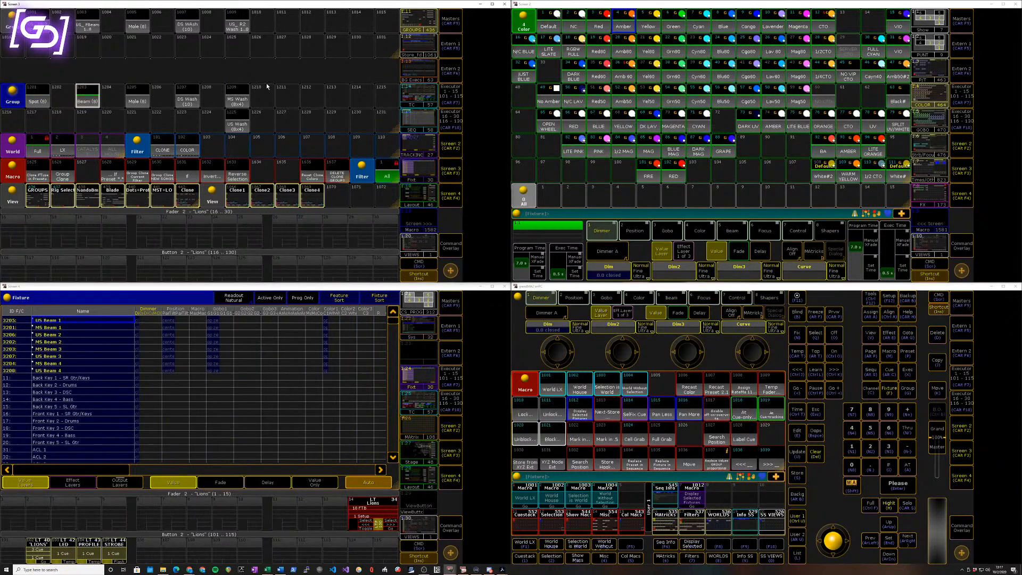
pyautogui.press('Delete')
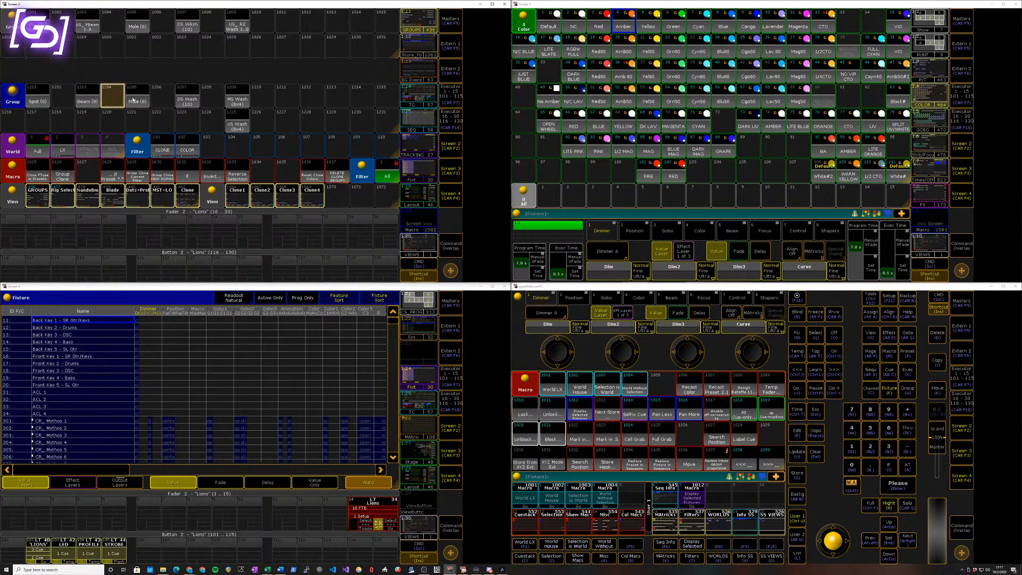
pyautogui.click(194, 101)
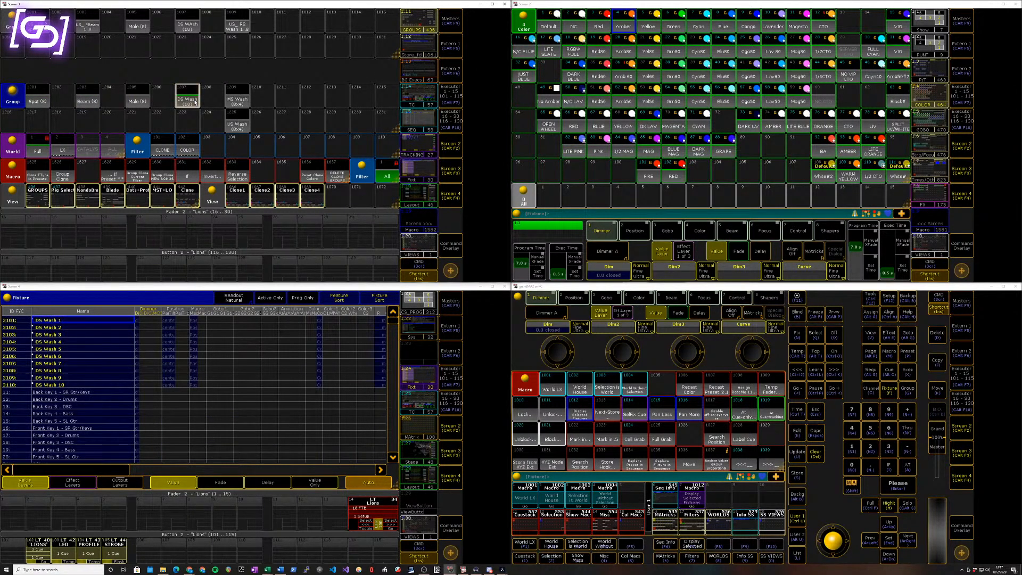
pyautogui.click(240, 99)
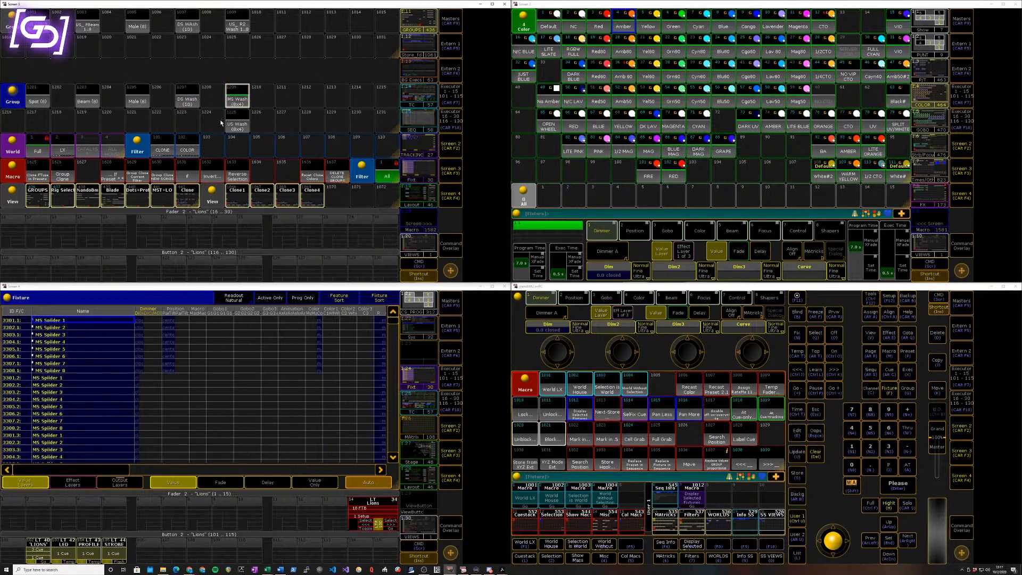
pyautogui.press('Delete')
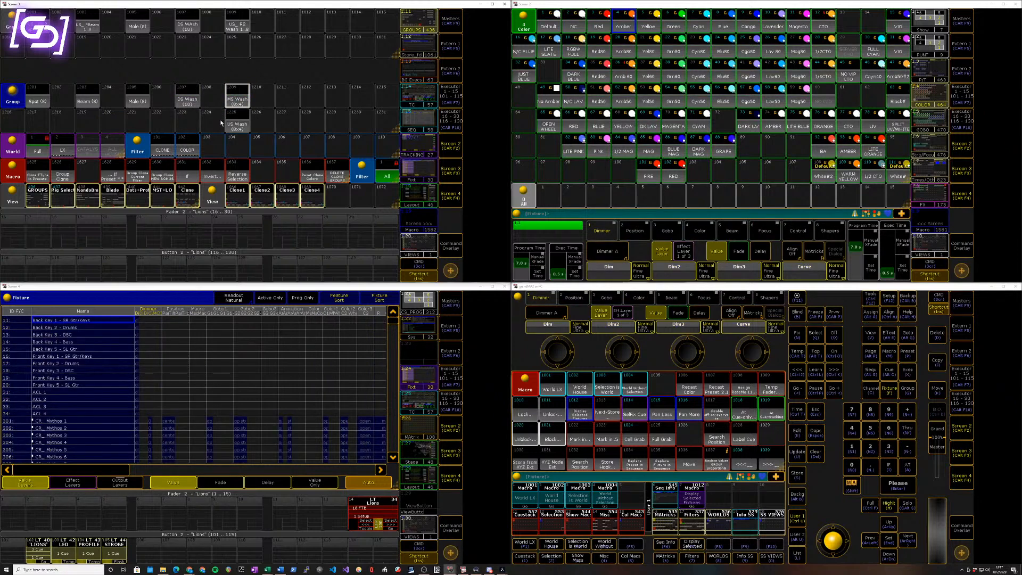
# - Save the show under the new file name "tour rig a - 05 pre post psr"
pyautogui.hotkey('ctrl', 'b')
pyautogui.click(763, 111)
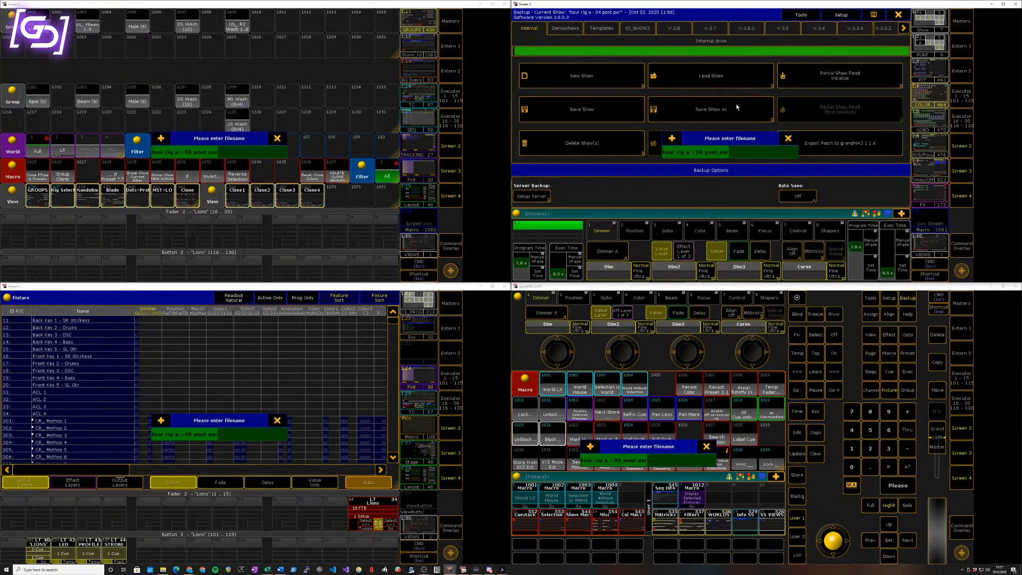
pyautogui.press('BackSpace')
pyautogui.press('BackSpace')
pyautogui.press('BackSpace')
pyautogui.press('BackSpace')
pyautogui.press('BackSpace')
pyautogui.press('BackSpace')
pyautogui.press('BackSpace')
pyautogui.press('BackSpace')
pyautogui.press('BackSpace')
pyautogui.write('5 pre')
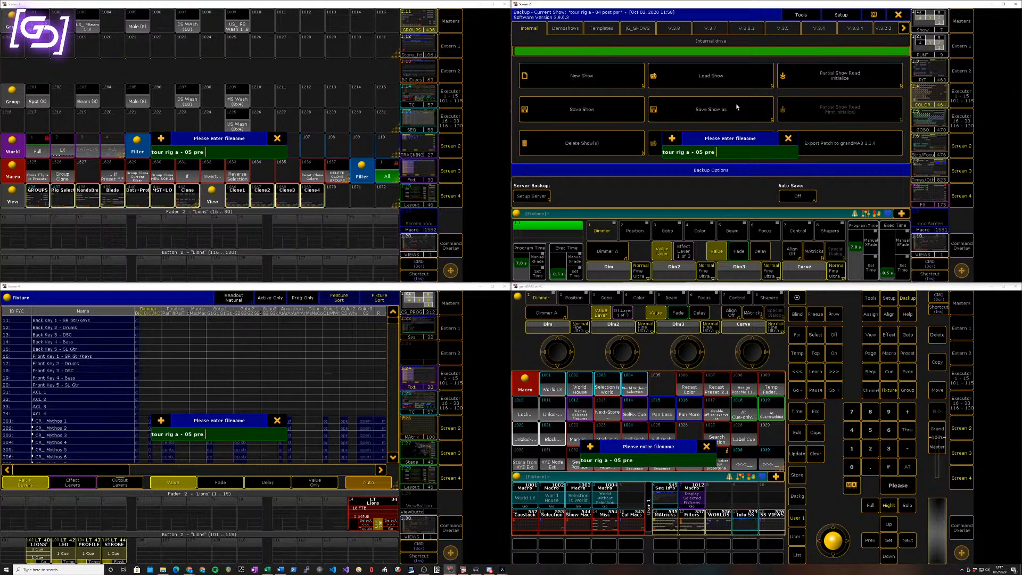
pyautogui.write(' post psr')
pyautogui.press('Return')
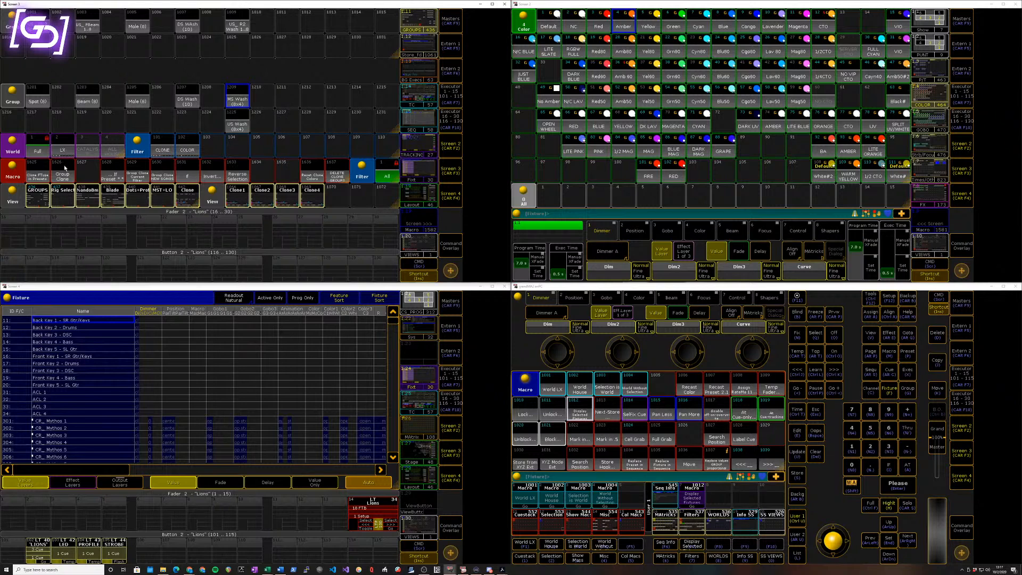
# - Open the Clone FType in Presets macro in the enlarged editor, examine its command lines, then restore the window size and close the editor
pyautogui.click(29, 175)
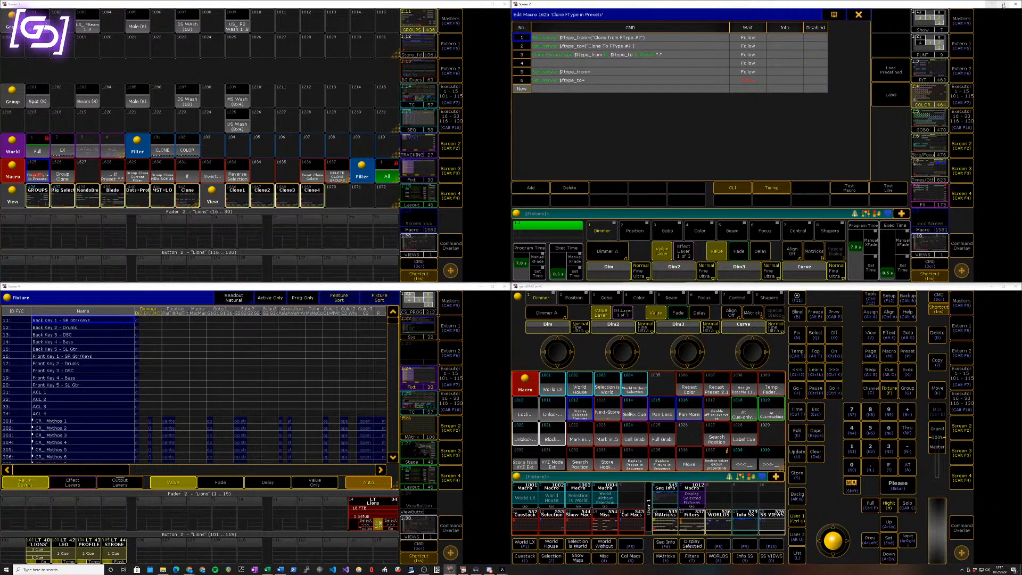
pyautogui.click(1003, 4)
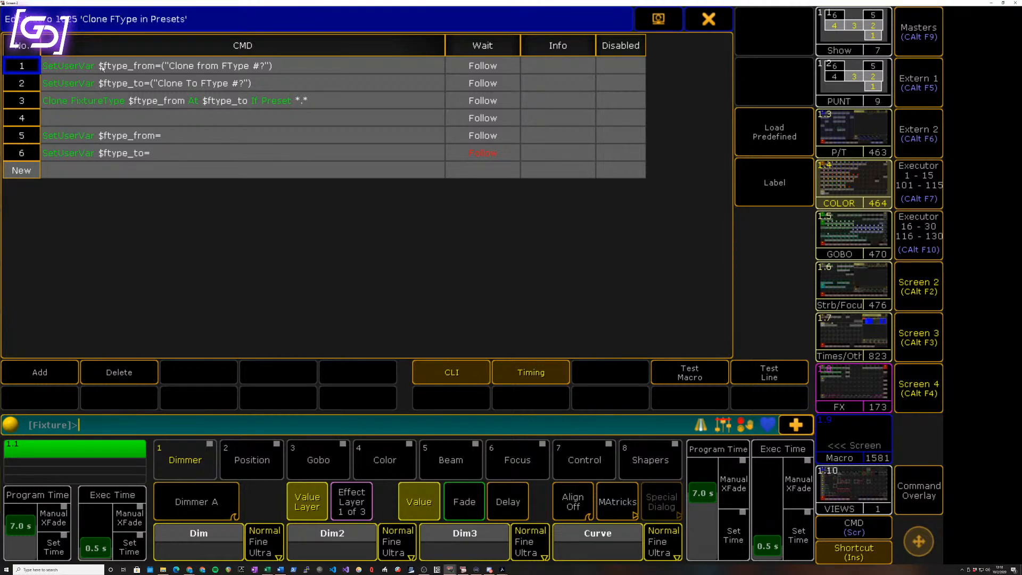
pyautogui.click(220, 69)
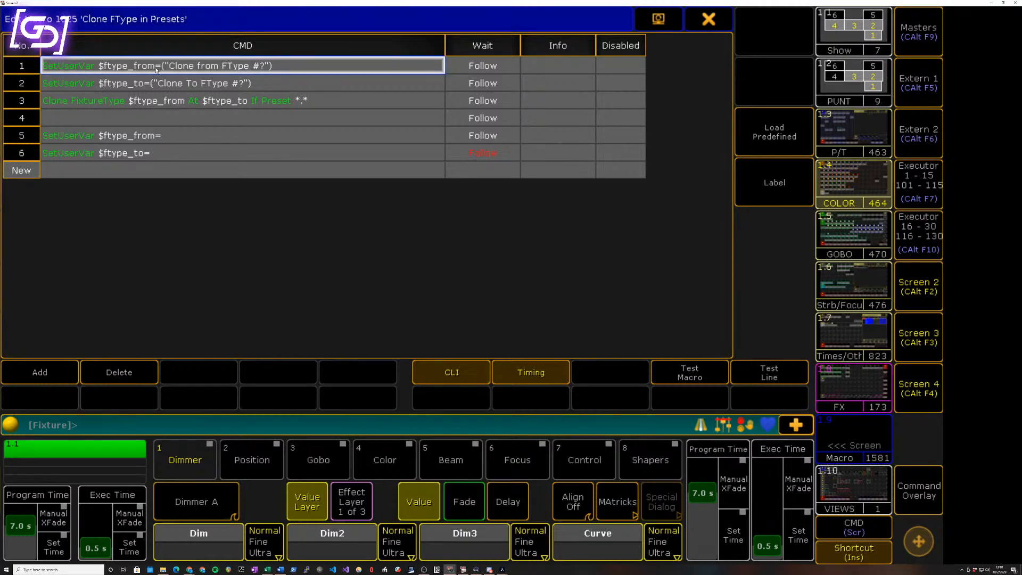
pyautogui.click(221, 84)
pyautogui.click(58, 103)
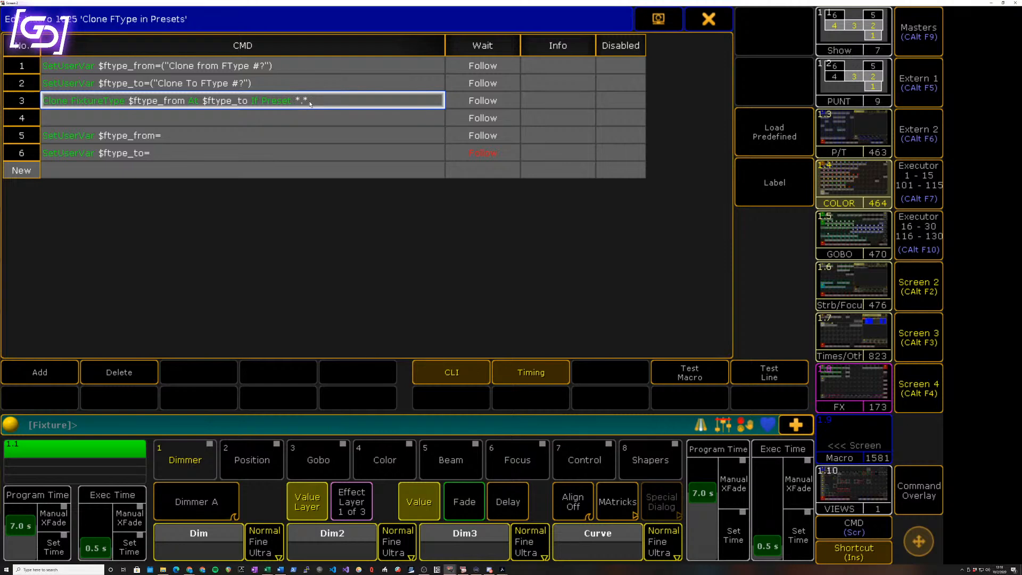
pyautogui.click(199, 144)
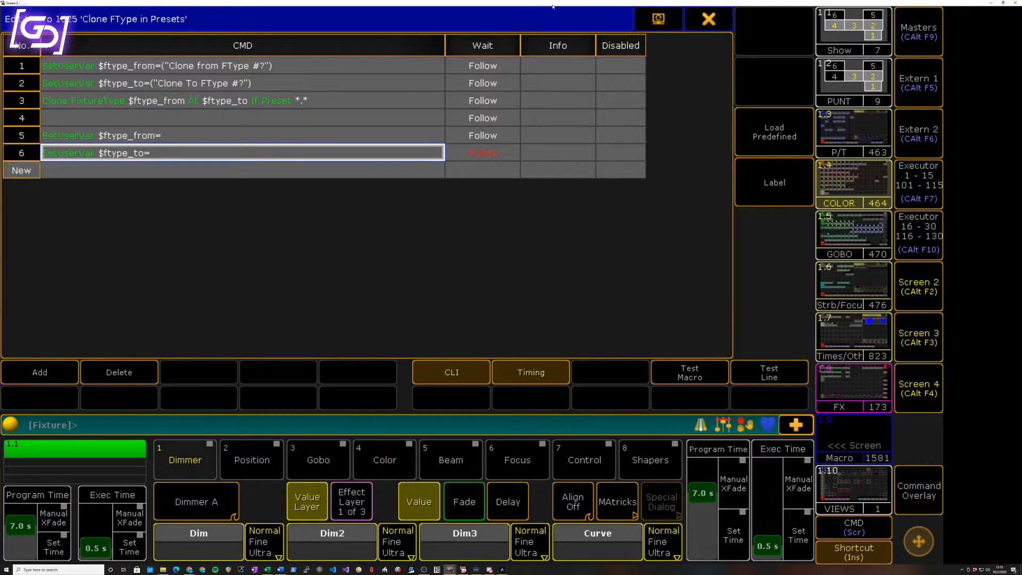
pyautogui.moveTo(552, 6); pyautogui.dragTo(603, 96)
pyautogui.press('Escape')
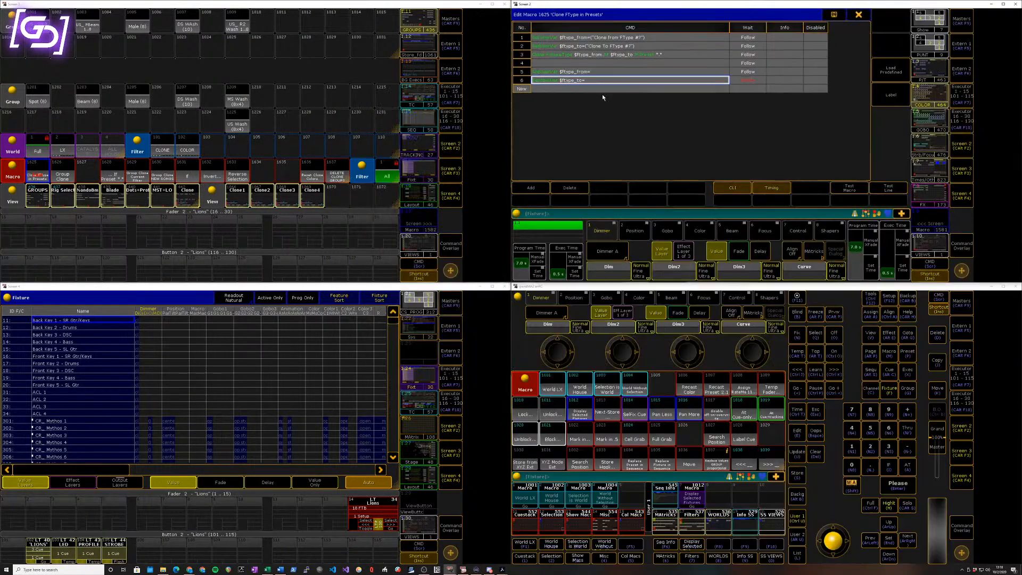
pyautogui.press('Escape')
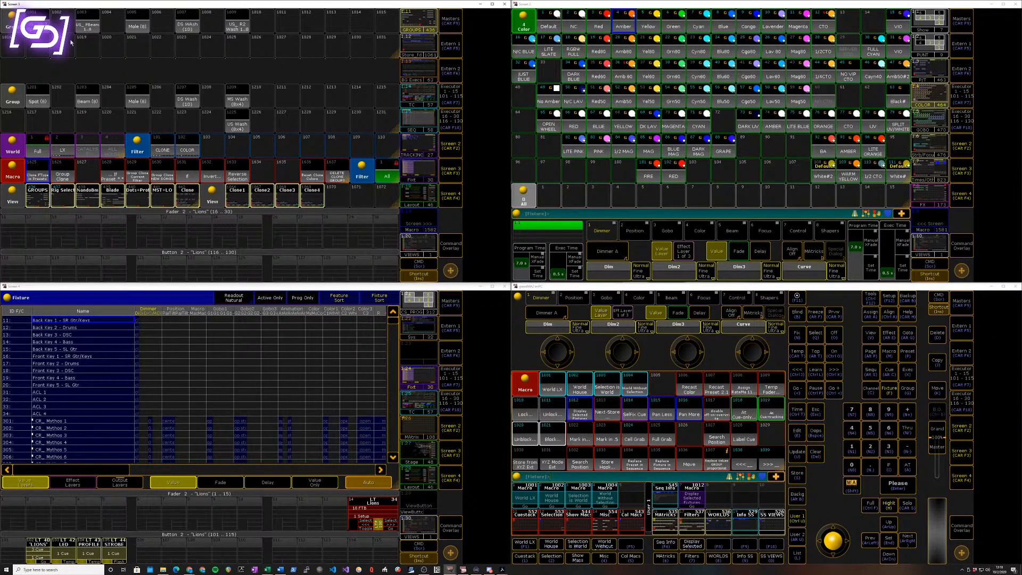
# - Open the Group Clone macro for editing and enlarge its window to examine the command lines
pyautogui.click(58, 170)
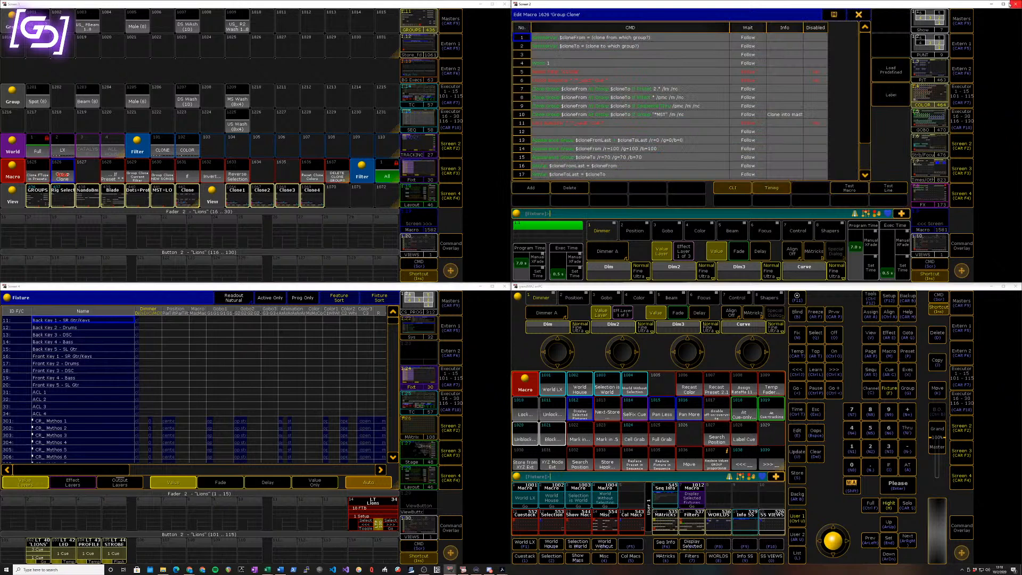
pyautogui.moveTo(928, 3); pyautogui.dragTo(705, 302)
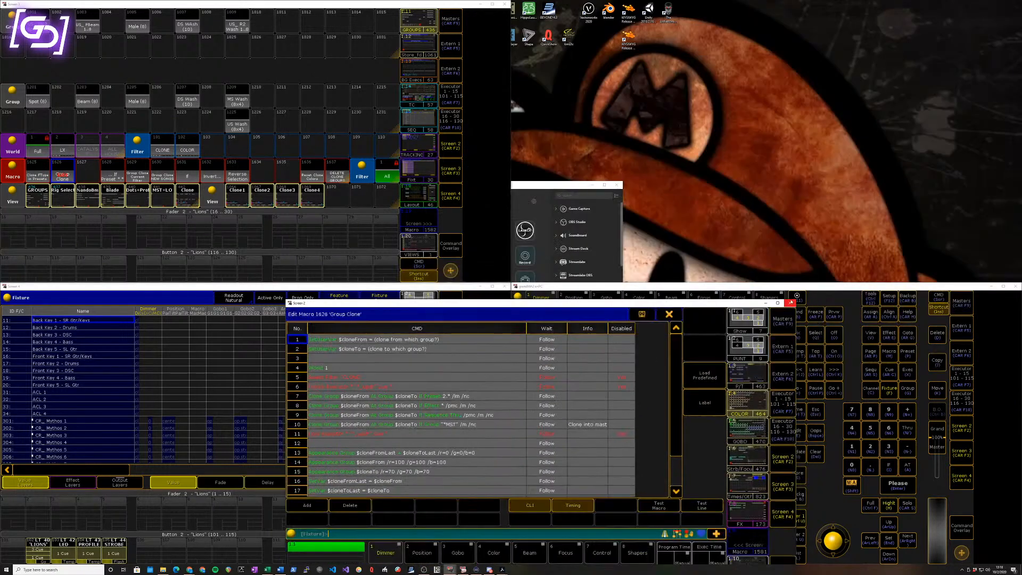
pyautogui.click(777, 301)
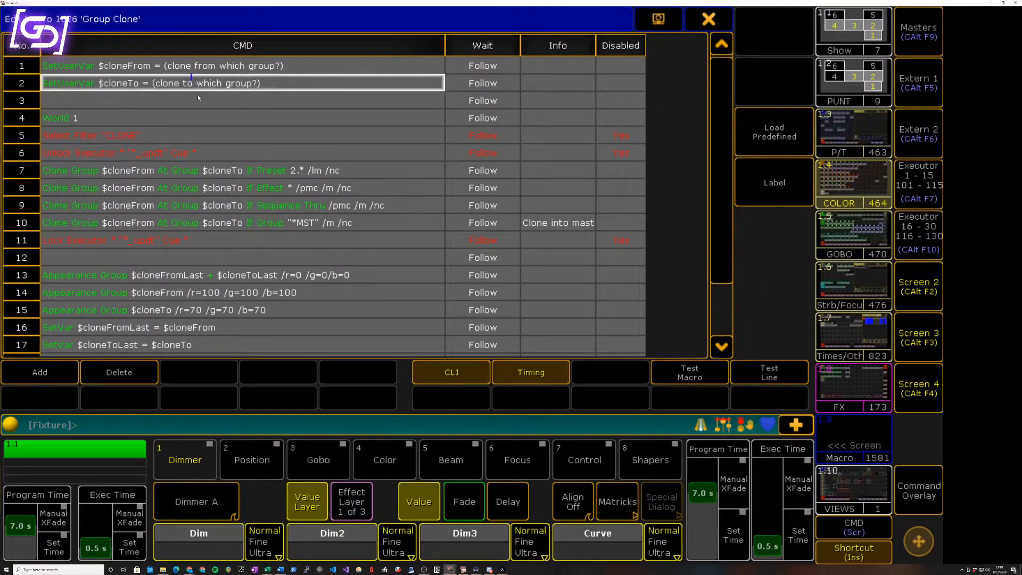
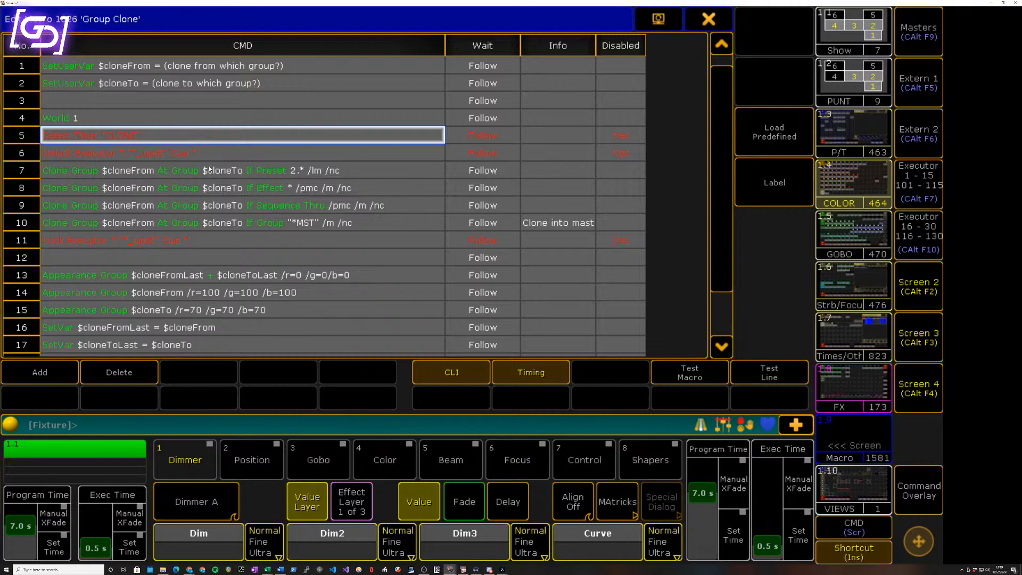
# - Examine the Group Clone macro's disabled lines and its Clone Group lines for presets, effects, sequences and master groups
pyautogui.click(84, 151)
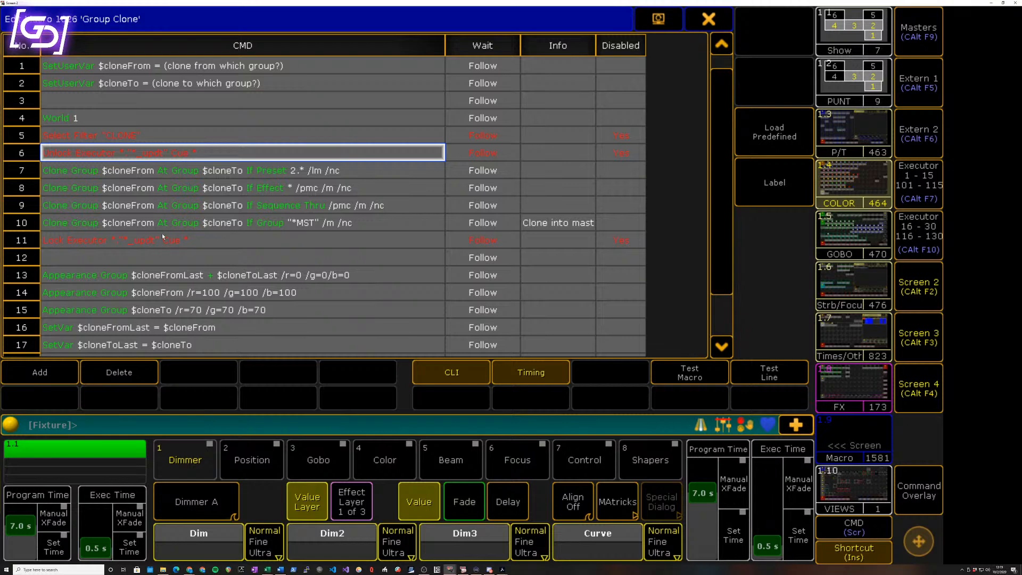
pyautogui.click(183, 204)
pyautogui.click(187, 222)
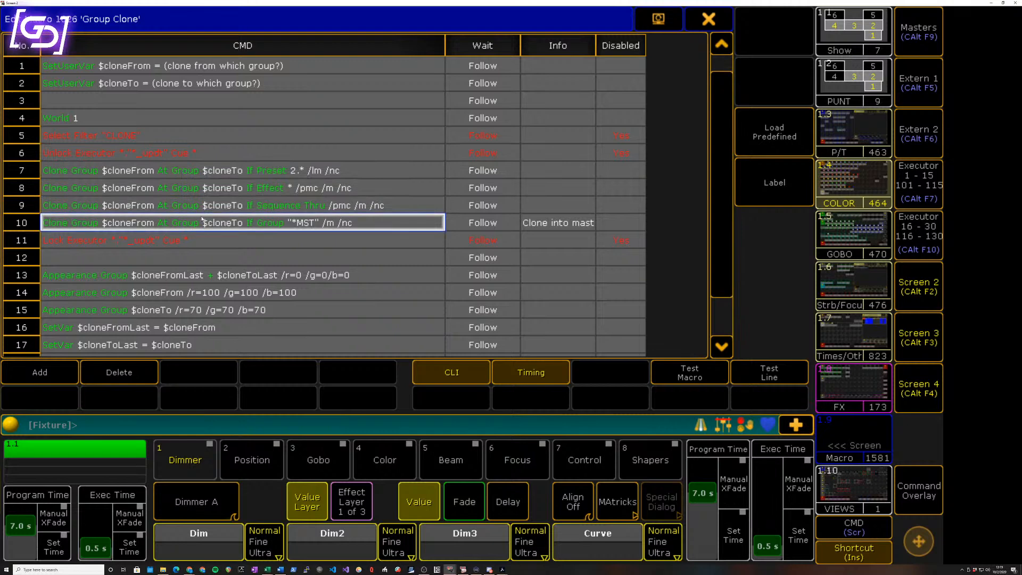
pyautogui.click(264, 173)
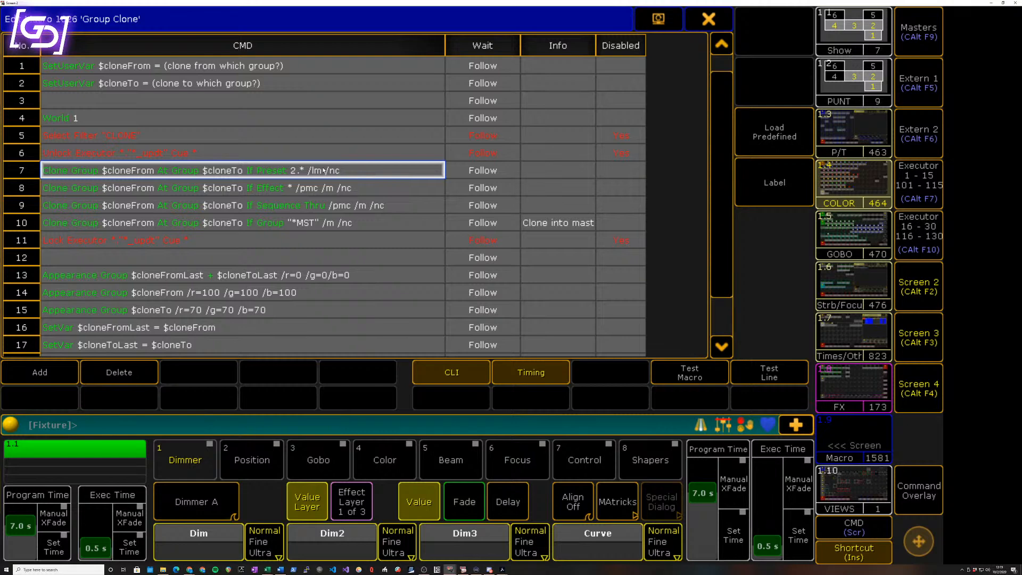
pyautogui.click(286, 187)
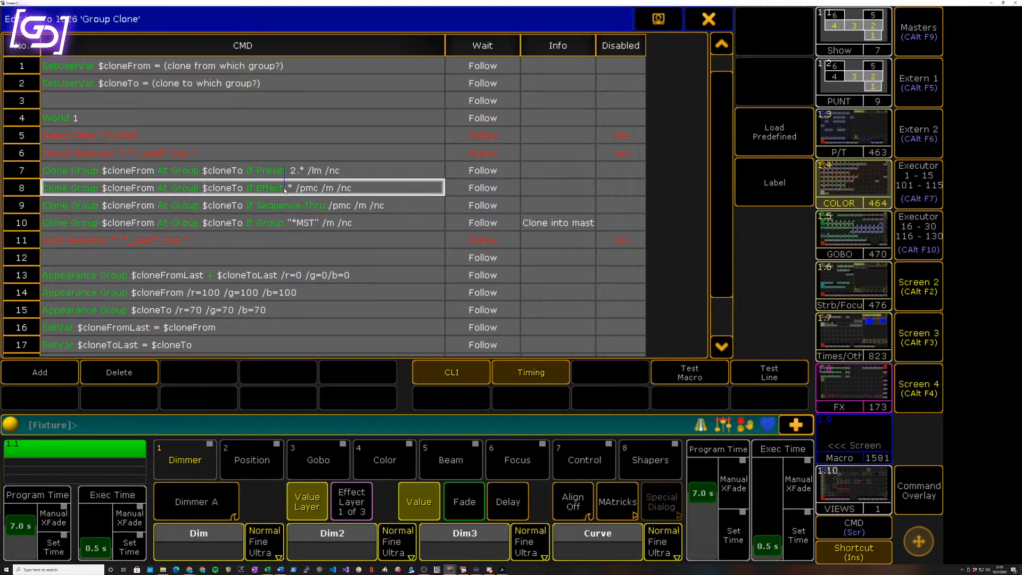
pyautogui.click(287, 208)
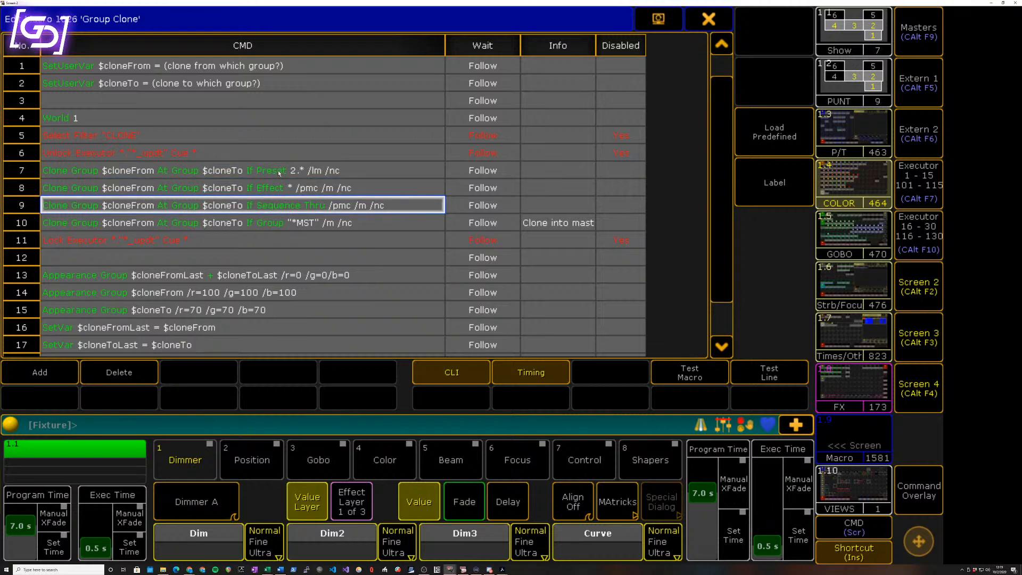
pyautogui.click(277, 183)
pyautogui.click(295, 205)
pyautogui.click(274, 223)
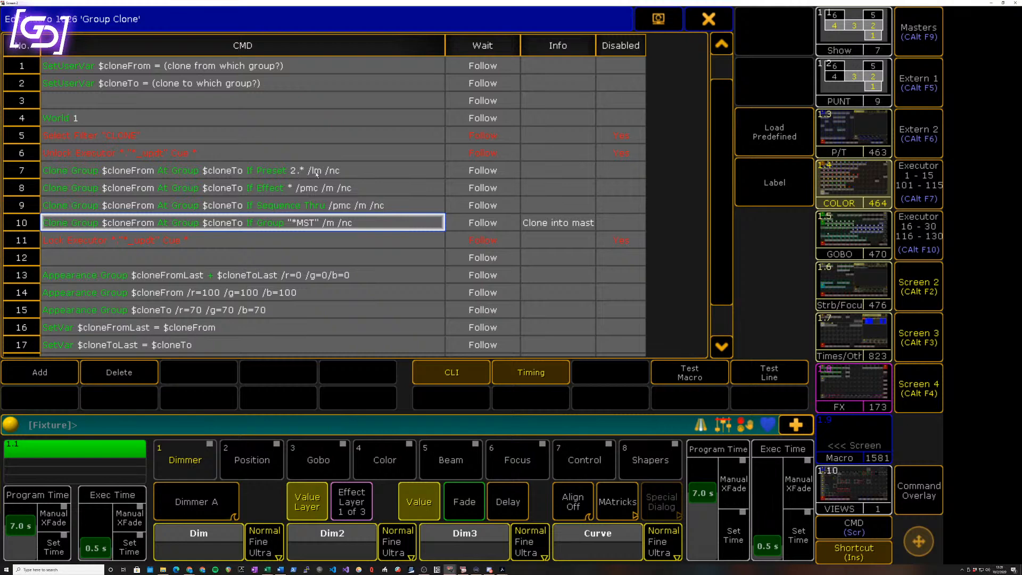
# - Compare the /lm, /pmc, /m and /nc options in the Clone Group lines 7 to 10
pyautogui.click(317, 173)
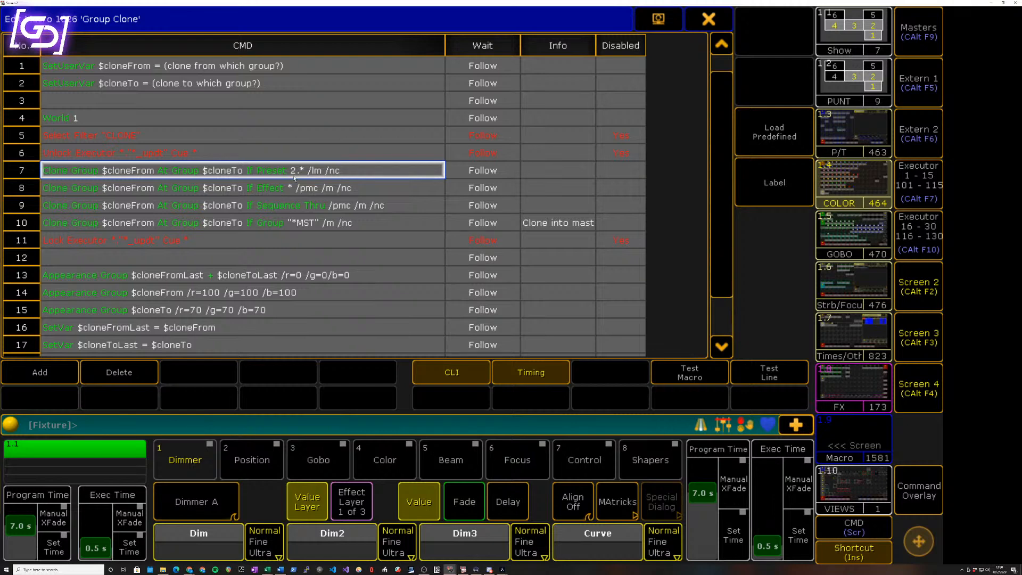
pyautogui.click(319, 189)
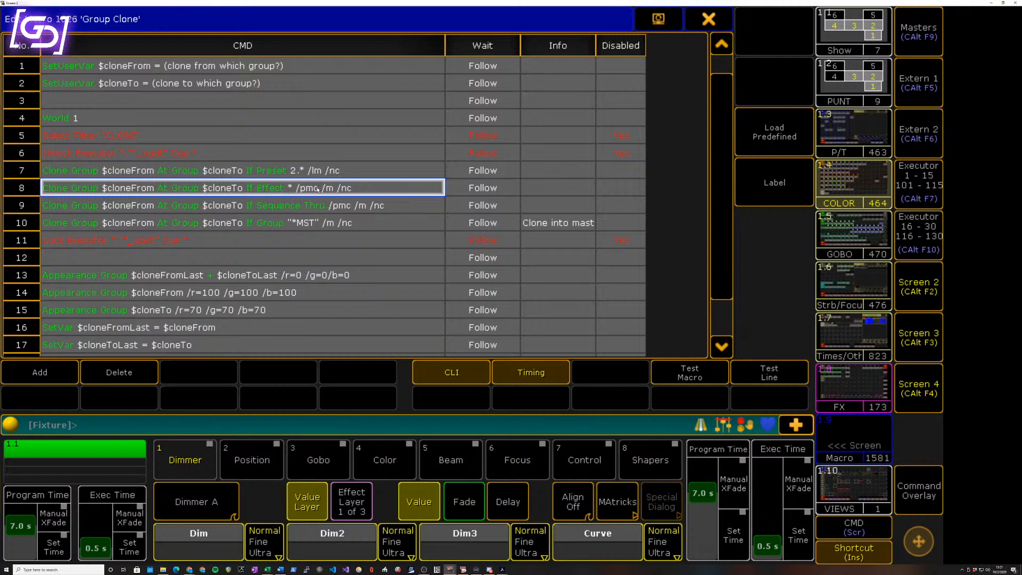
pyautogui.click(336, 209)
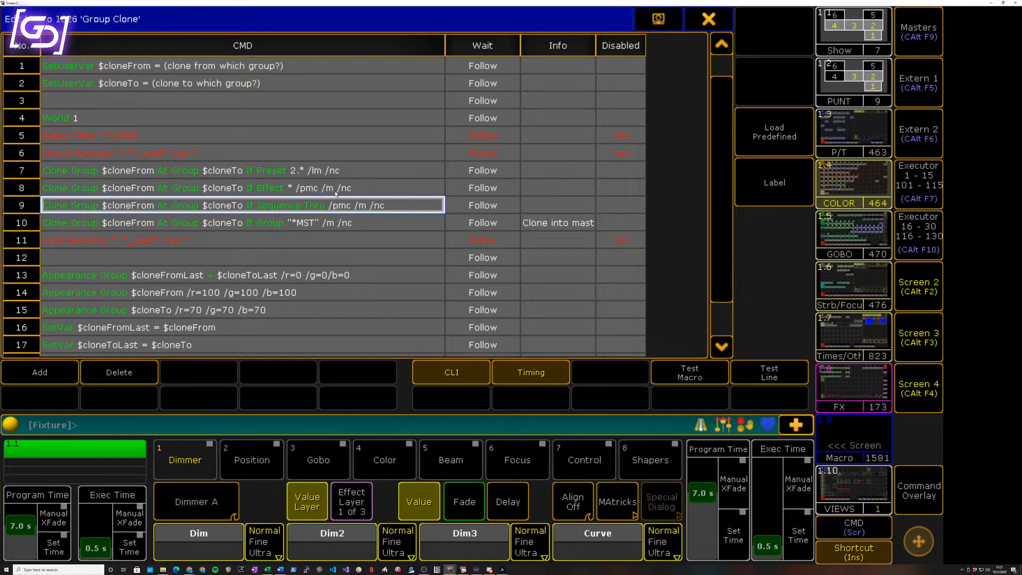
pyautogui.click(330, 175)
pyautogui.click(343, 190)
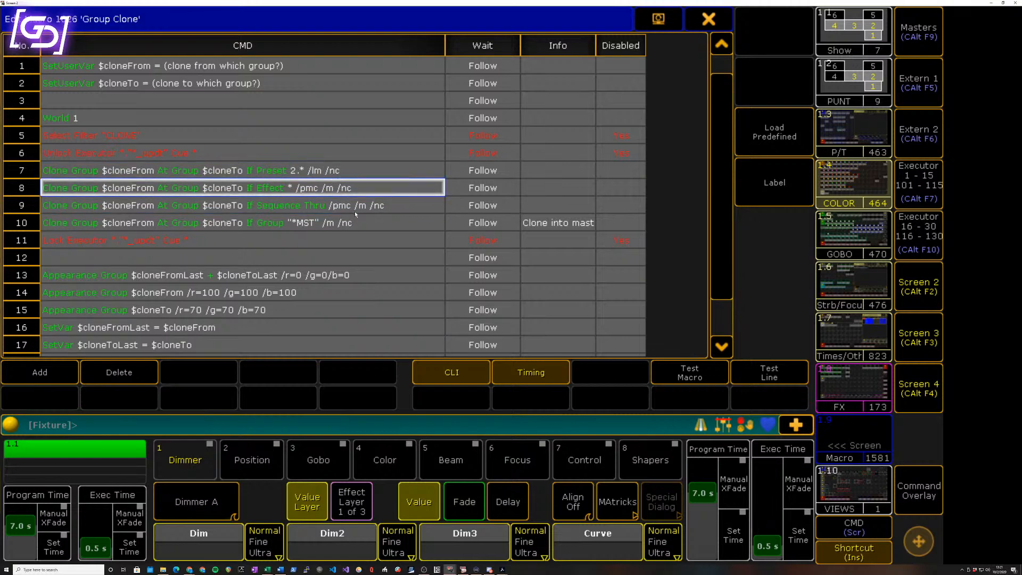
pyautogui.click(373, 209)
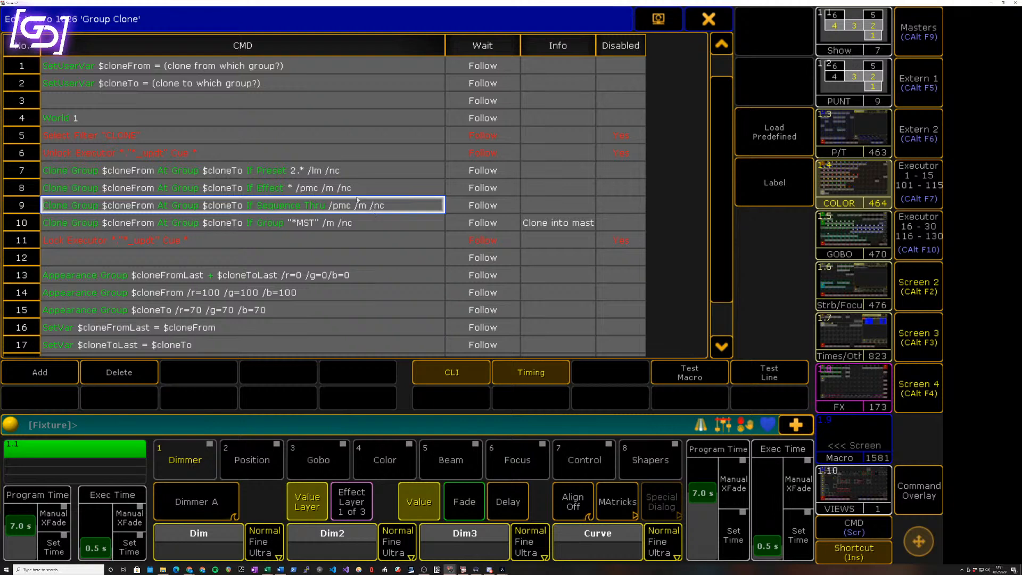
pyautogui.click(320, 189)
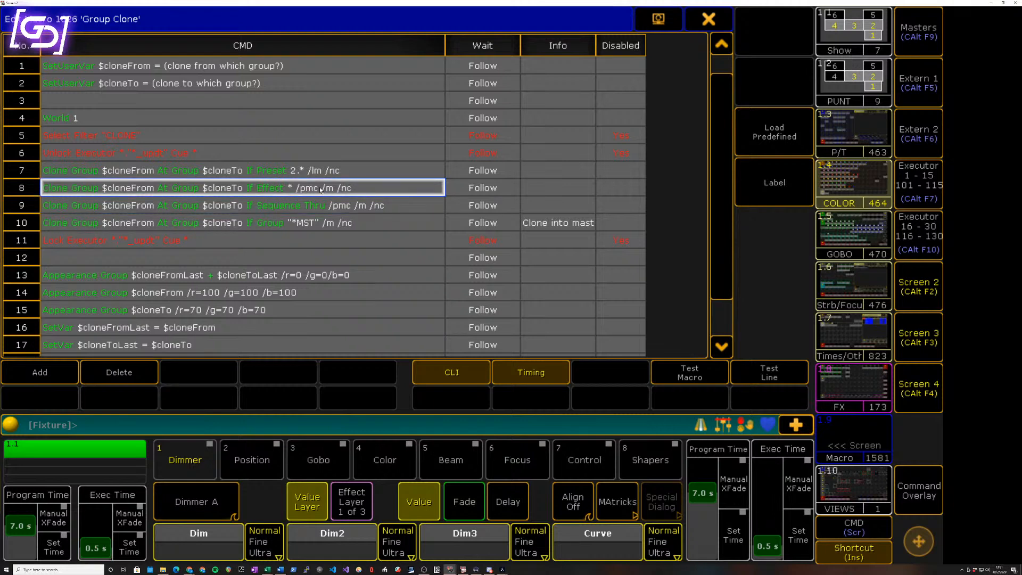
pyautogui.click(321, 224)
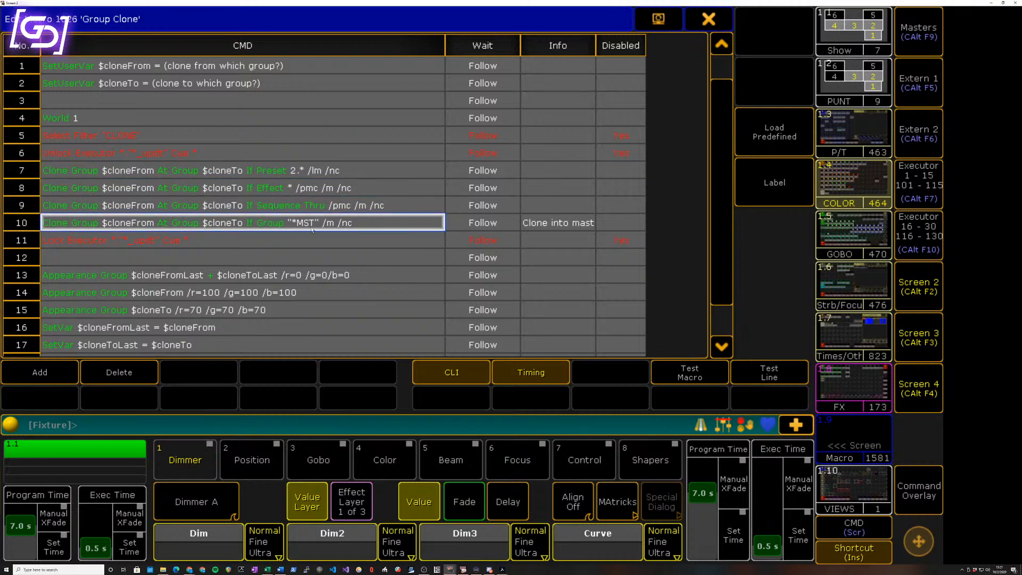
pyautogui.click(315, 213)
# - Examine the macro's Appearance Group and SetVar lines, and close the macro editor
pyautogui.click(296, 276)
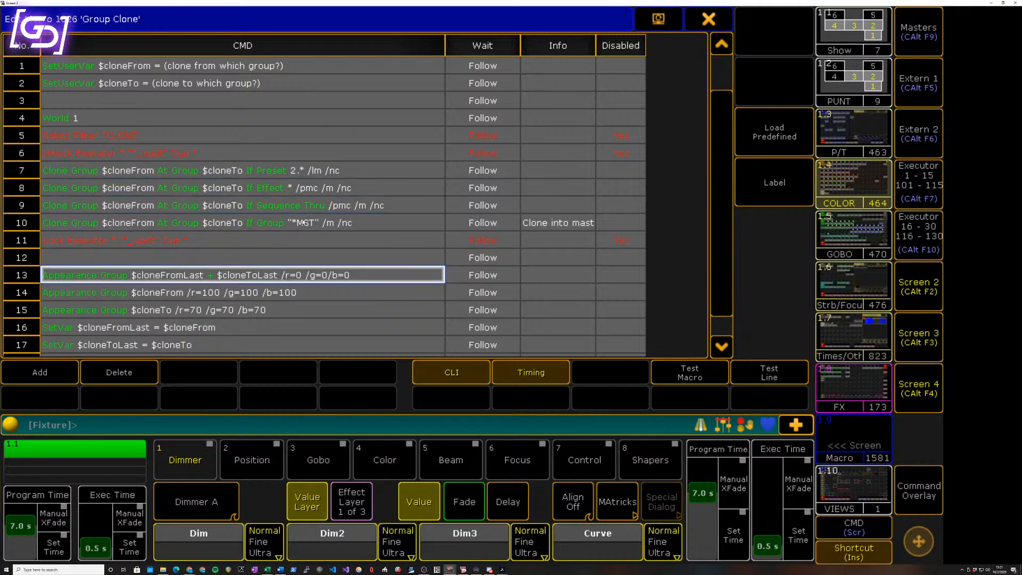
pyautogui.click(282, 311)
pyautogui.click(274, 326)
pyautogui.moveTo(269, 310); pyautogui.dragTo(267, 276)
pyautogui.click(280, 347)
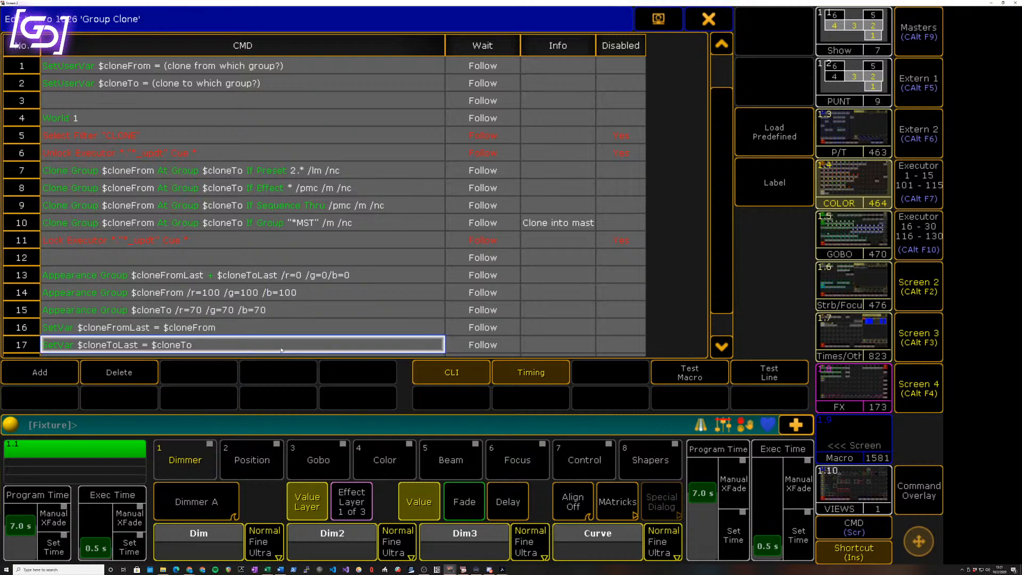
pyautogui.click(730, 22)
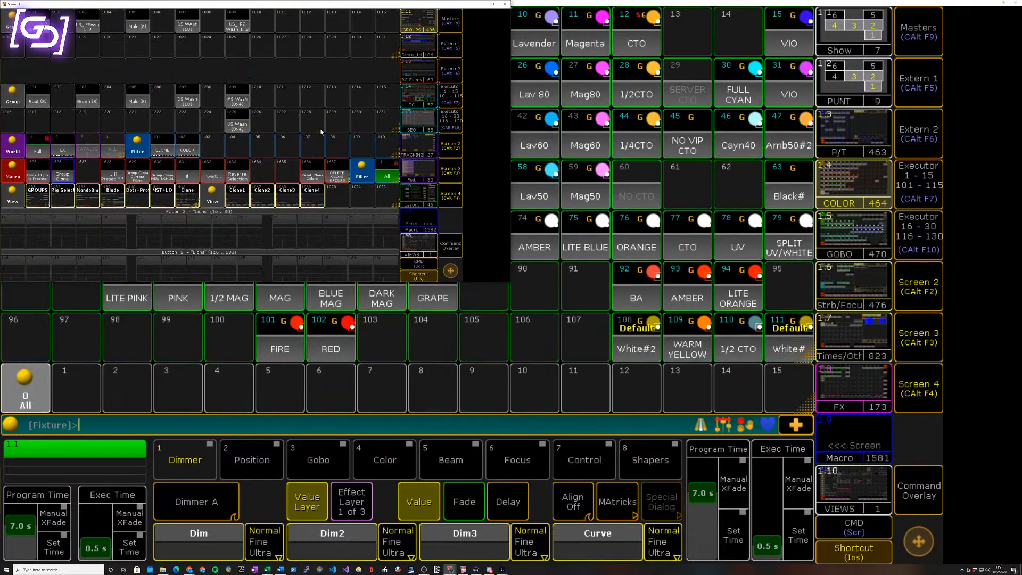
# - Enlarge the groups window and run the Group Clone macro from group 1001 to group 1201
pyautogui.click(493, 5)
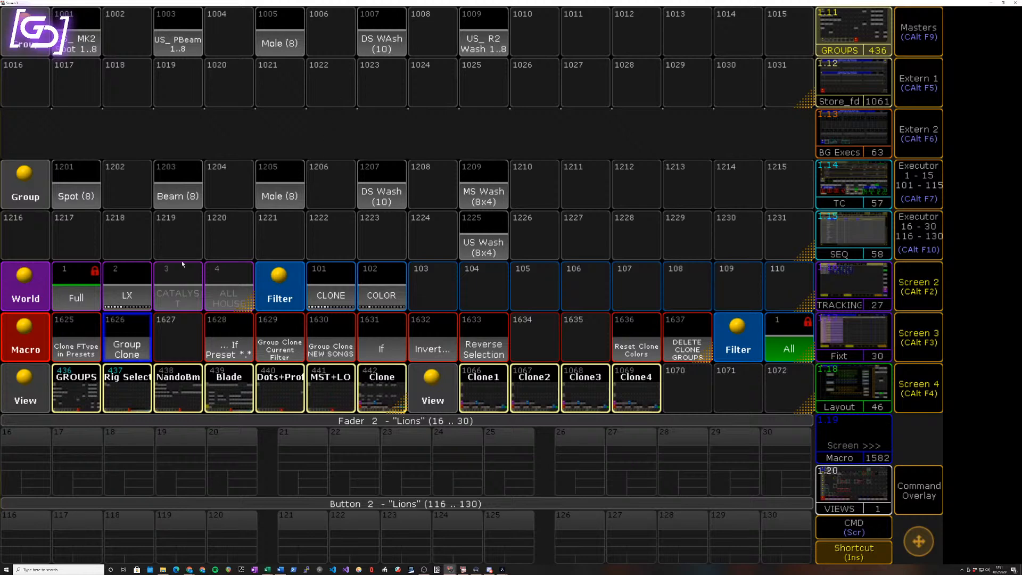
pyautogui.click(137, 345)
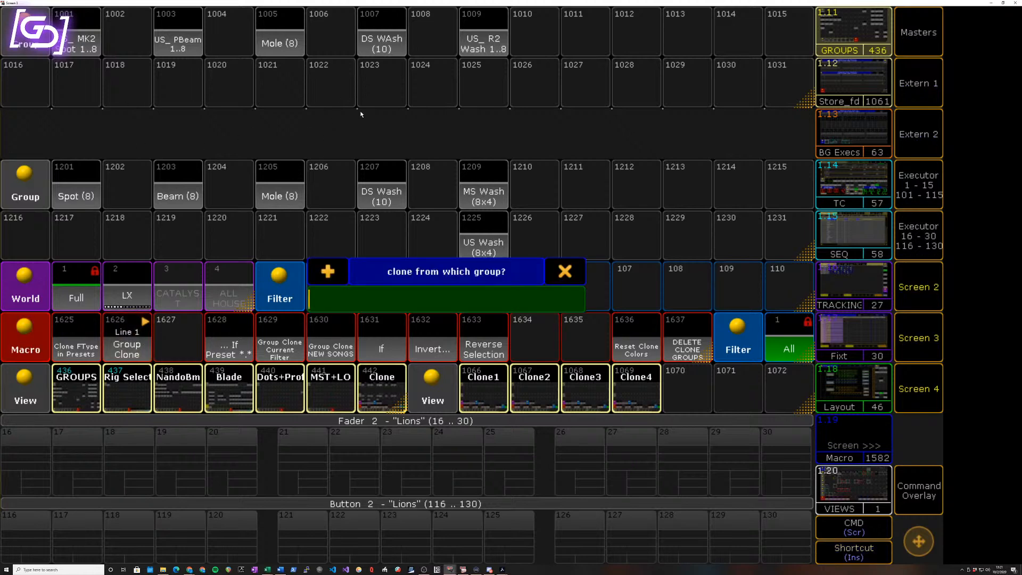
pyautogui.write('1001')
pyautogui.press('Return')
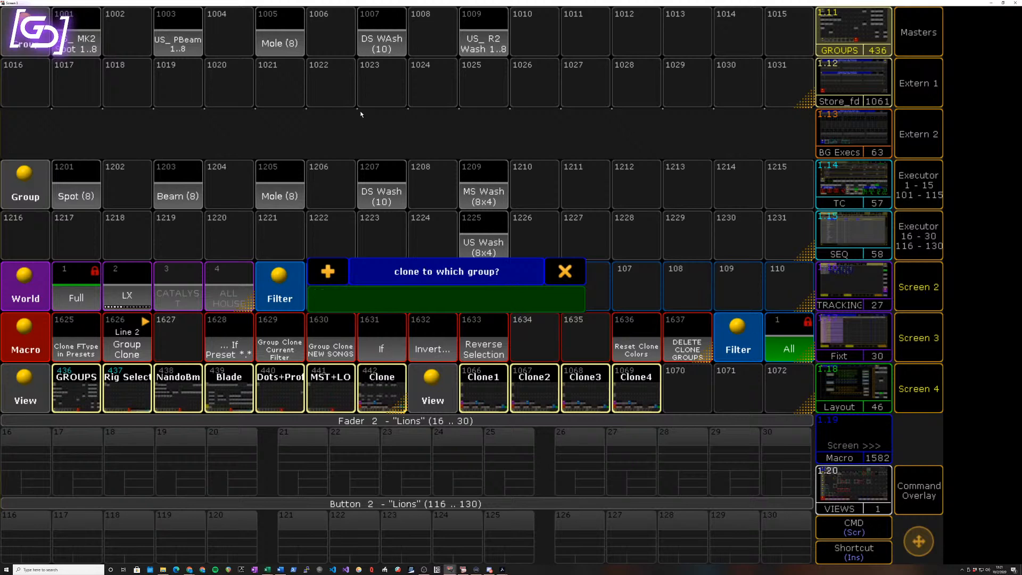
pyautogui.write('1201')
pyautogui.press('Return')
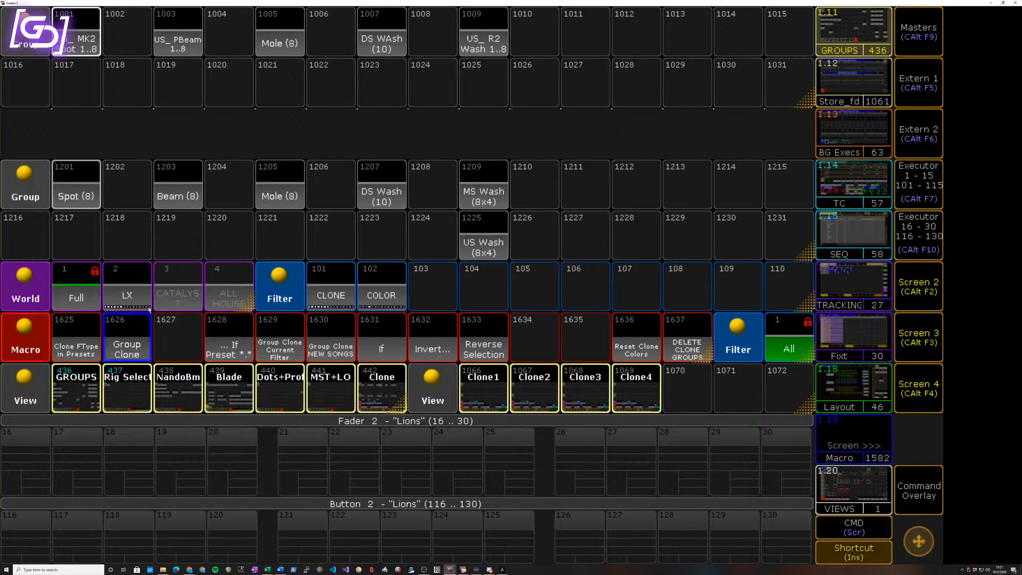
# - Run the Group Clone macro from group 1003 to group 1203
pyautogui.click(127, 343)
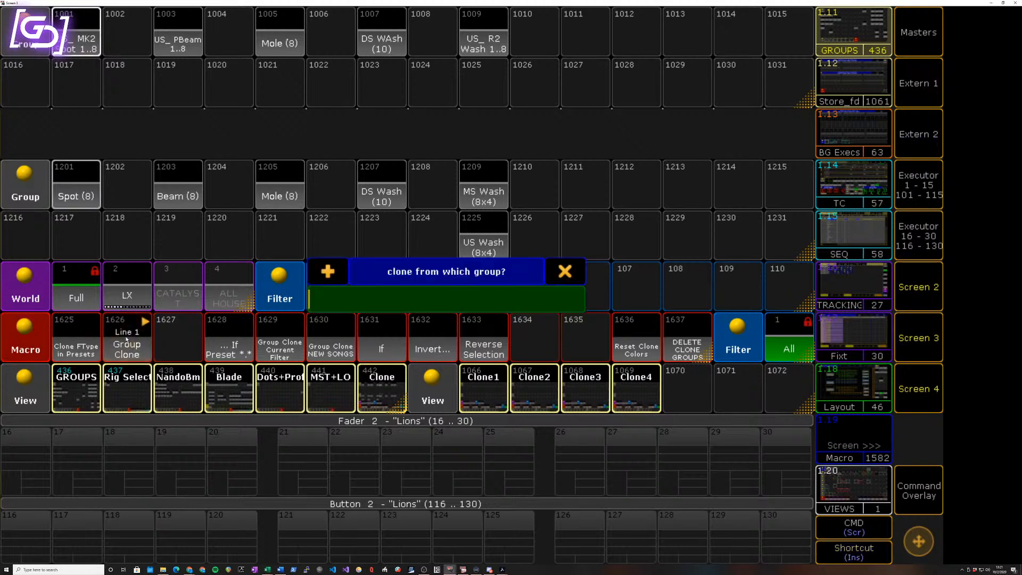
pyautogui.write('1003')
pyautogui.press('Return')
pyautogui.write('1203')
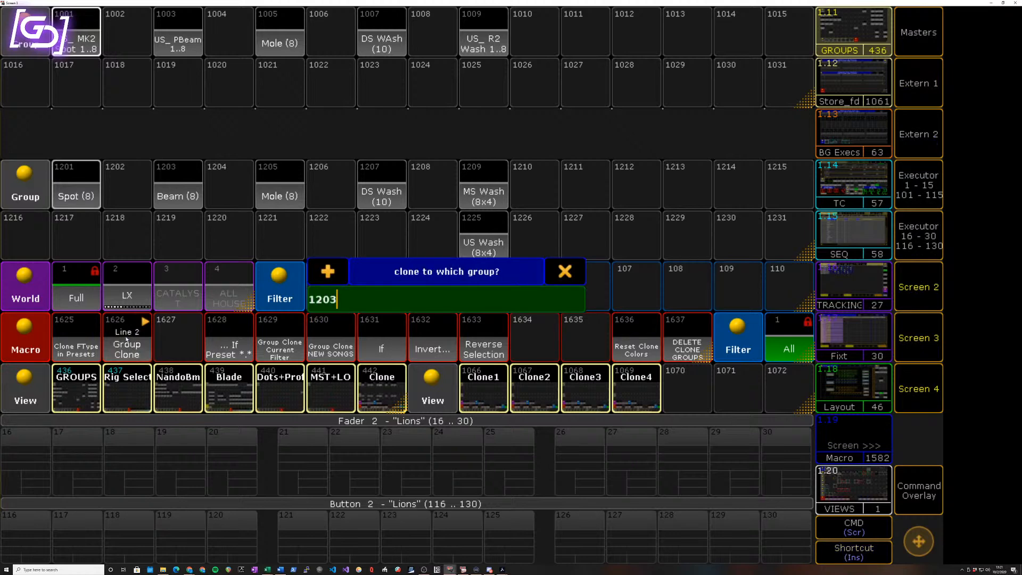
pyautogui.press('Return')
# - Run the Group Clone macro from group 1005 to group 1205
pyautogui.click(127, 343)
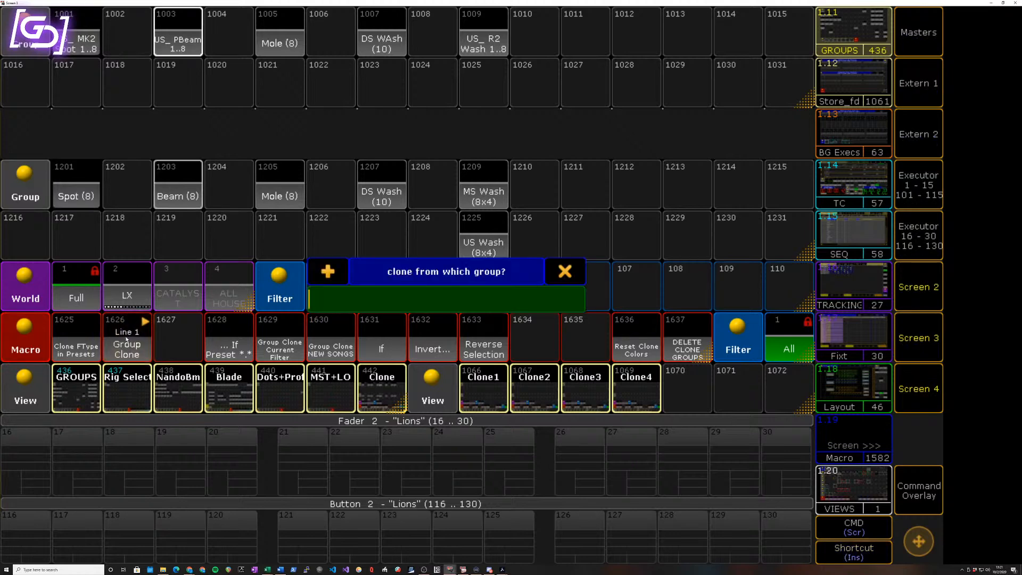
pyautogui.write('1005')
pyautogui.press('Return')
pyautogui.write('1205+')
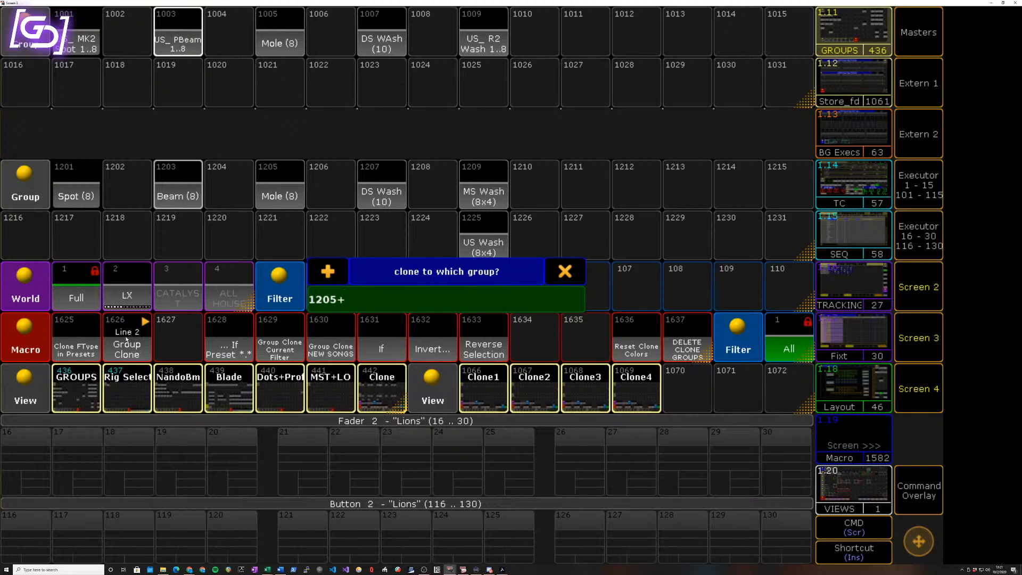
pyautogui.press('BackSpace')
pyautogui.press('Return')
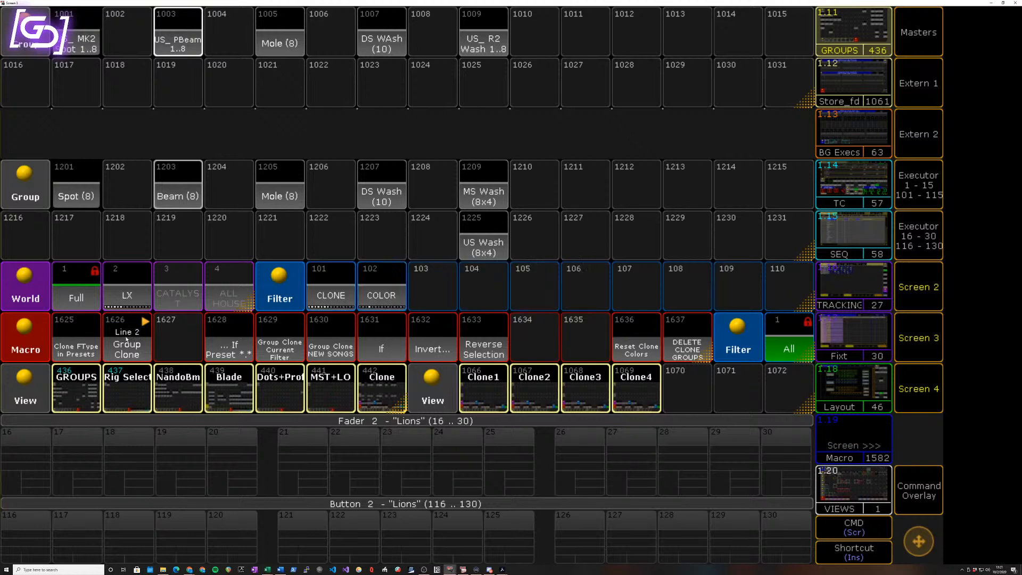
# - Run the Group Clone macro from group 1007 to group 1207
pyautogui.click(128, 343)
pyautogui.write('1007')
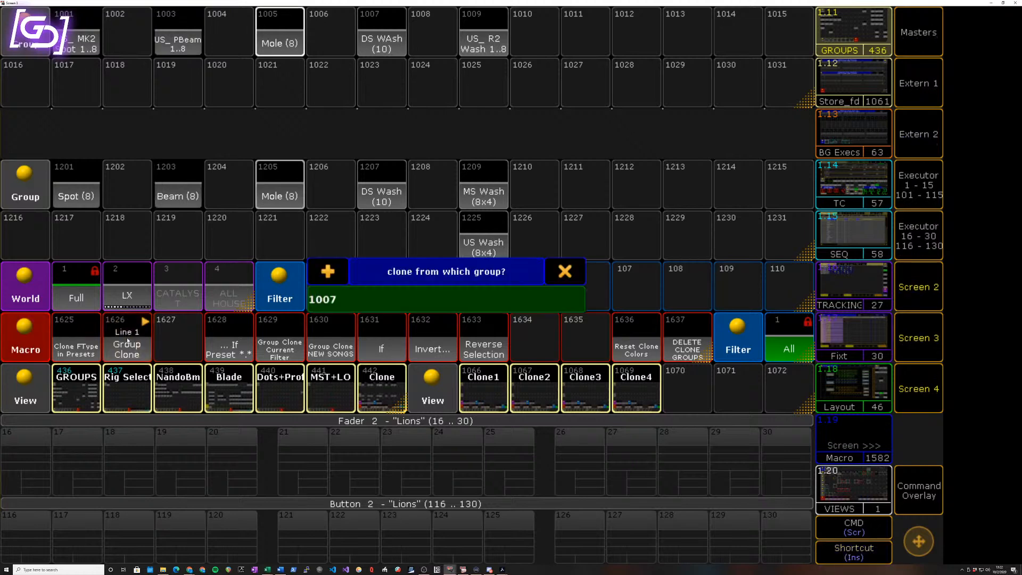
pyautogui.press('Return')
pyautogui.write('1207')
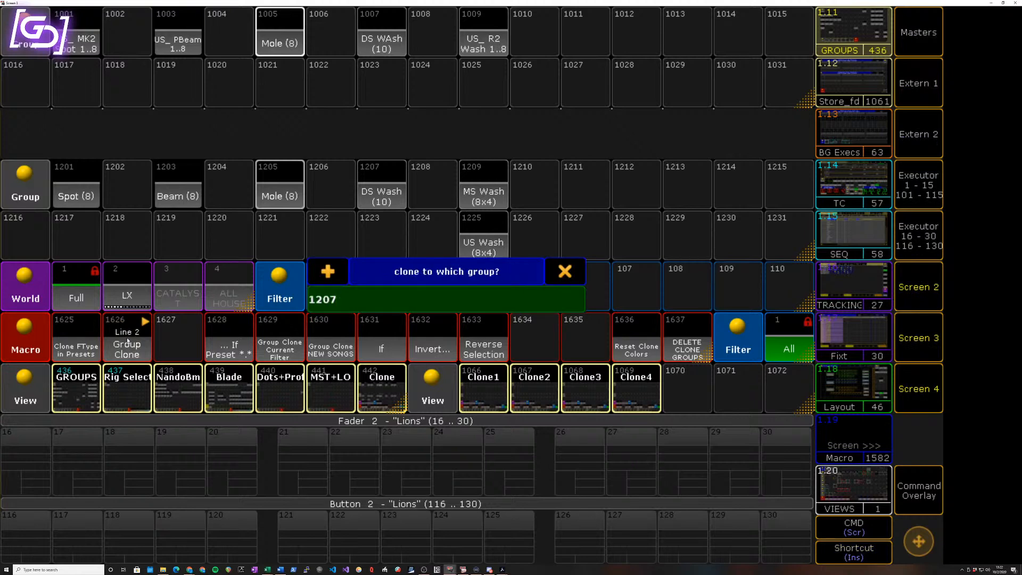
pyautogui.press('Return')
# - Run the Group Clone macro from group 1009 to group 1209
pyautogui.click(127, 344)
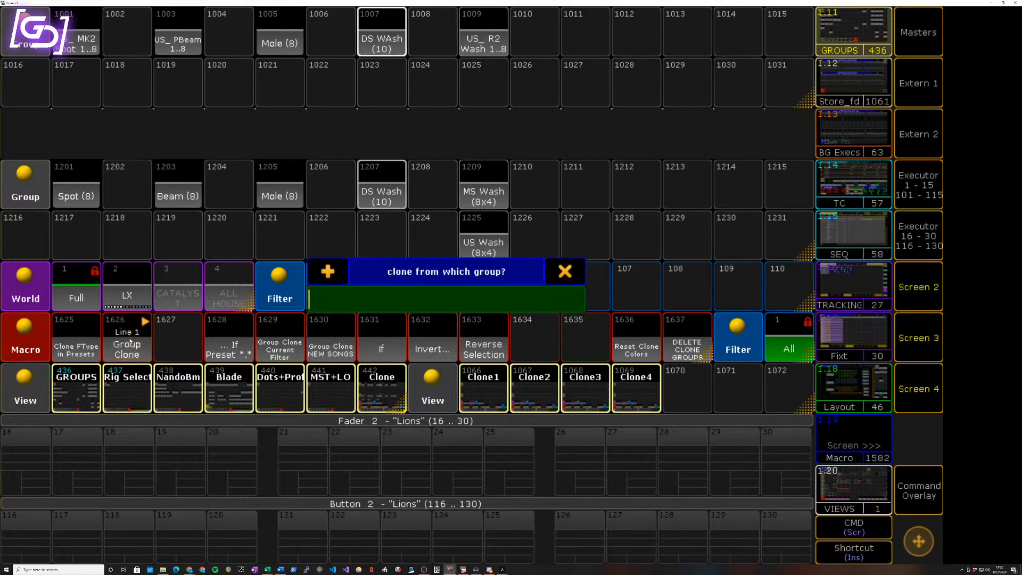
pyautogui.write('1009')
pyautogui.press('Return')
pyautogui.write('1209')
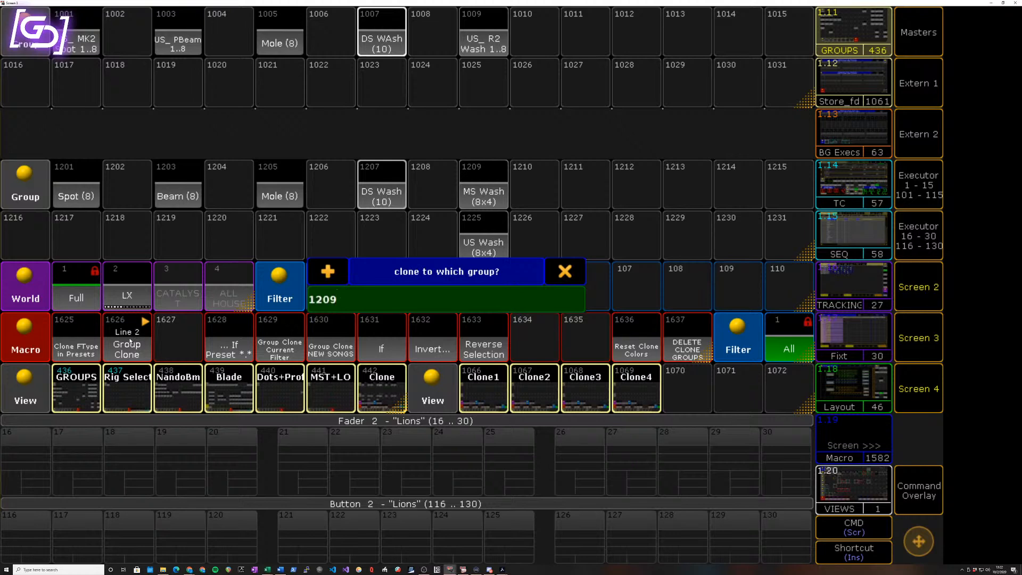
pyautogui.press('Return')
# - Run the Group Clone macro from group 1009 to the US Wash group 1225
pyautogui.click(130, 342)
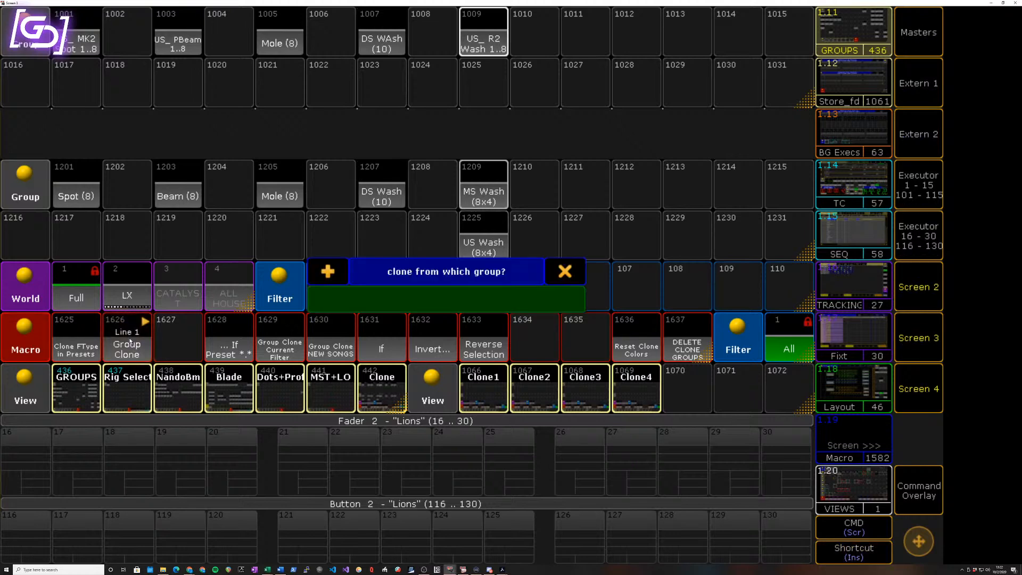
pyautogui.write('1009')
pyautogui.press('Return')
pyautogui.write('1225')
pyautogui.press('Return')
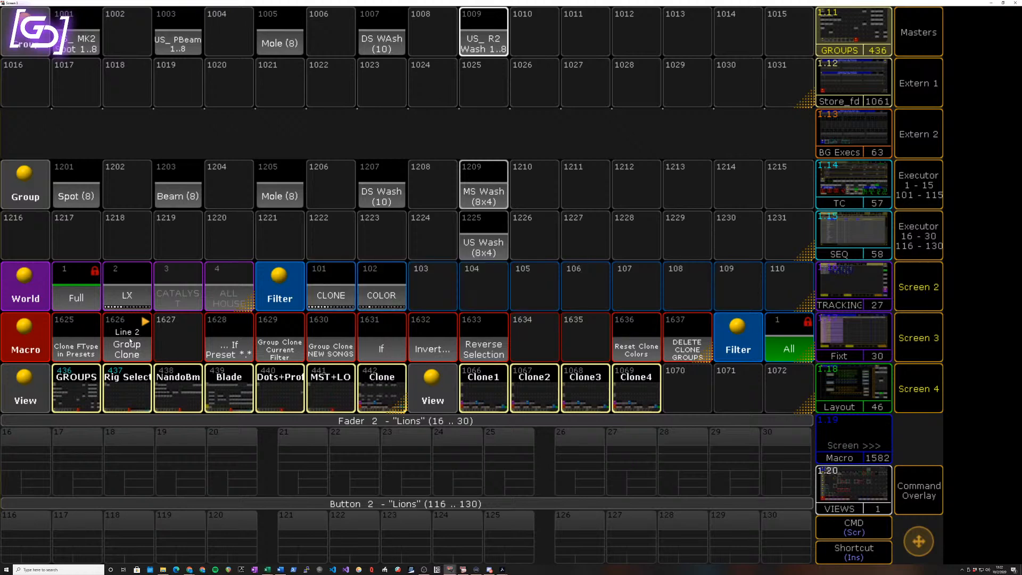
pyautogui.press('Insert')
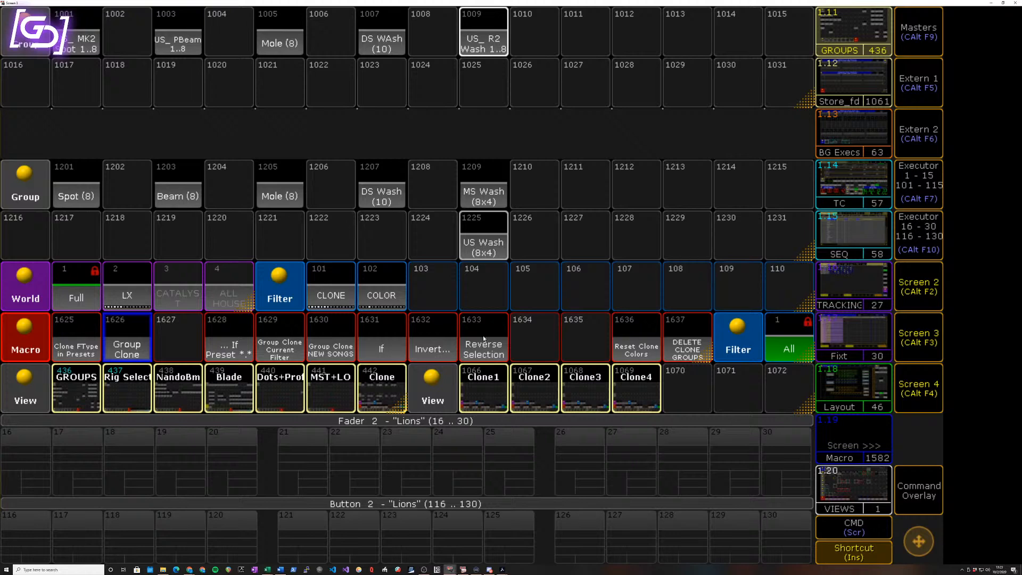
# - Restore the groups and color presets windows and tile each into its own upper quarter of the display so all four console windows show
pyautogui.moveTo(462, 6); pyautogui.dragTo(500, 309)
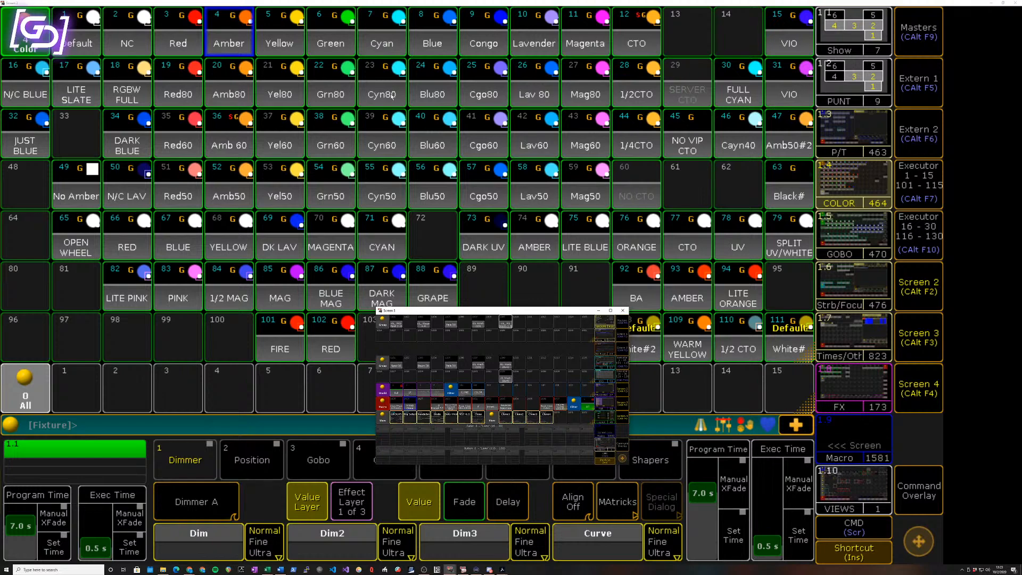
pyautogui.press('super+Left')
pyautogui.press('super+Up')
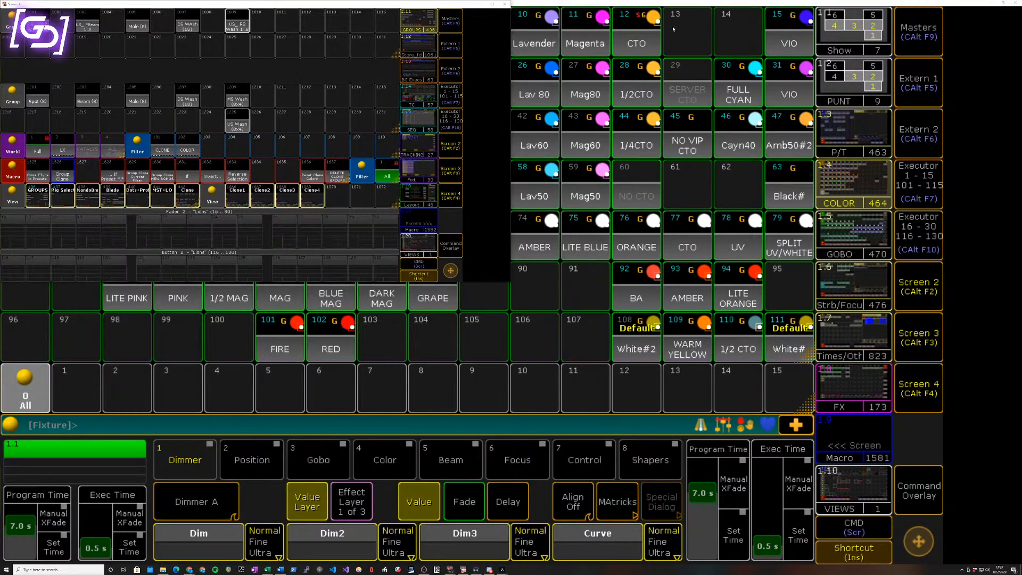
pyautogui.click(690, 6)
pyautogui.moveTo(693, 4); pyautogui.dragTo(567, 250)
pyautogui.press('super+Right')
pyautogui.press('super+Up')
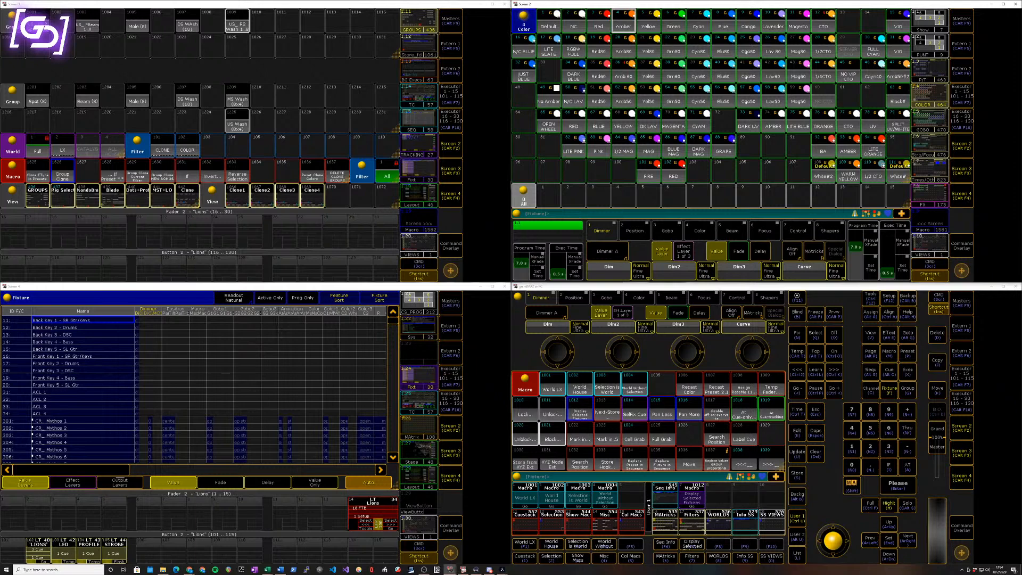
# - Open macro 1625, Clone FType in Presets, for editing and examine its fixture-type clone command on line 3
pyautogui.rightClick(37, 174)
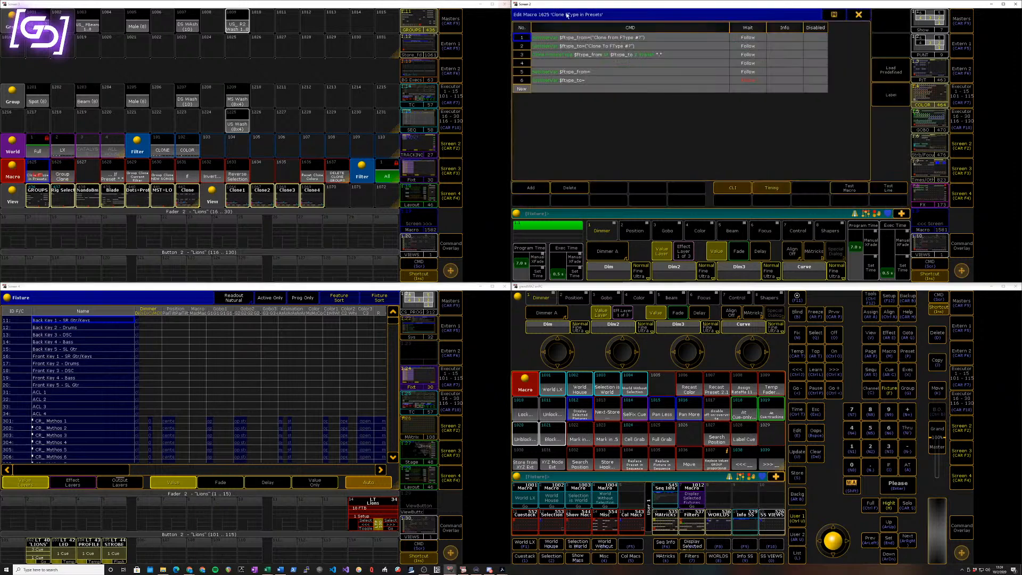
pyautogui.moveTo(774, 3); pyautogui.dragTo(556, 242)
pyautogui.click(785, 245)
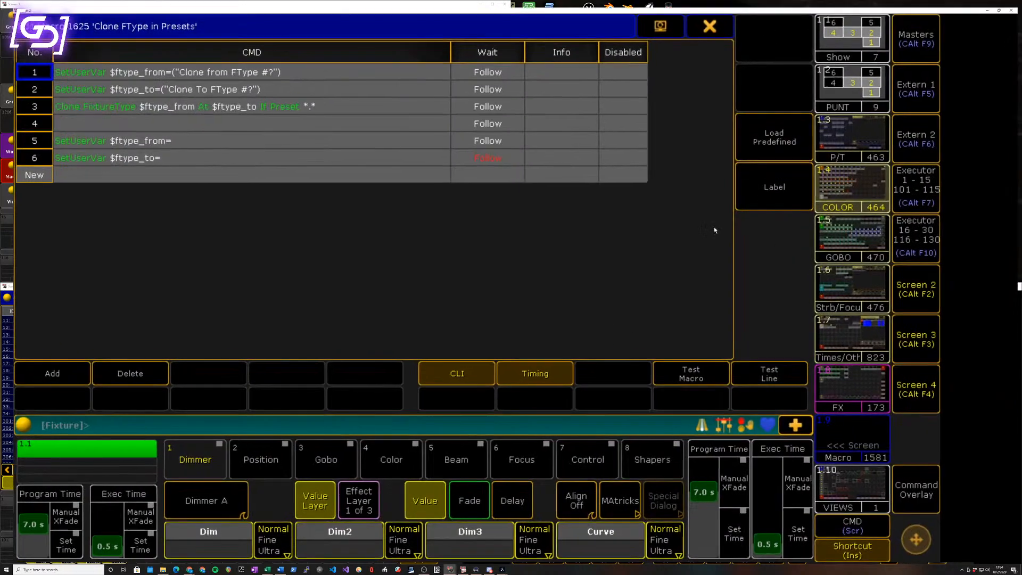
pyautogui.click(62, 101)
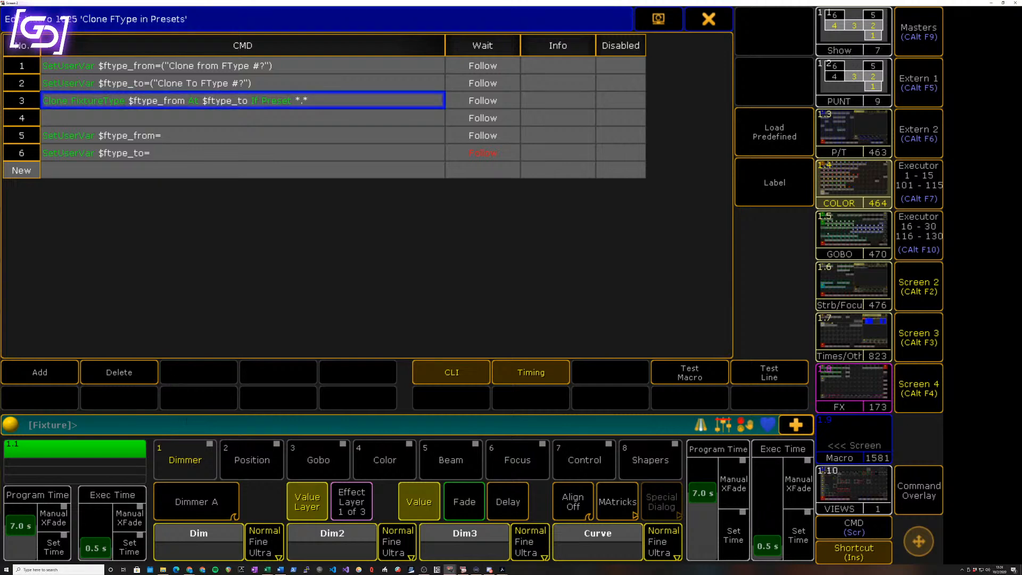
pyautogui.write('FixtureType')
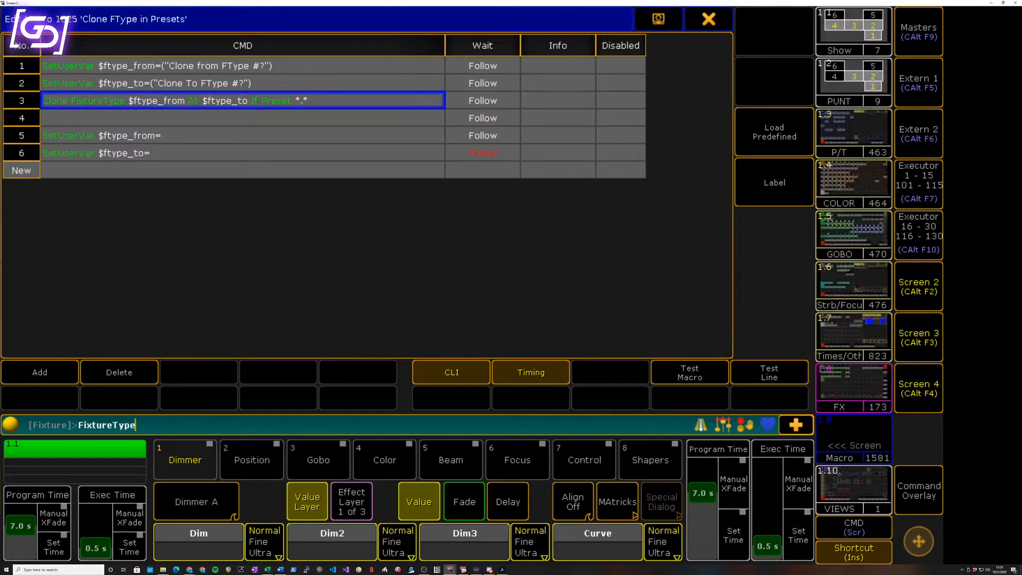
pyautogui.press('Escape')
pyautogui.moveTo(432, 4); pyautogui.dragTo(459, 160)
pyautogui.press('super+Right')
pyautogui.press('super+Up')
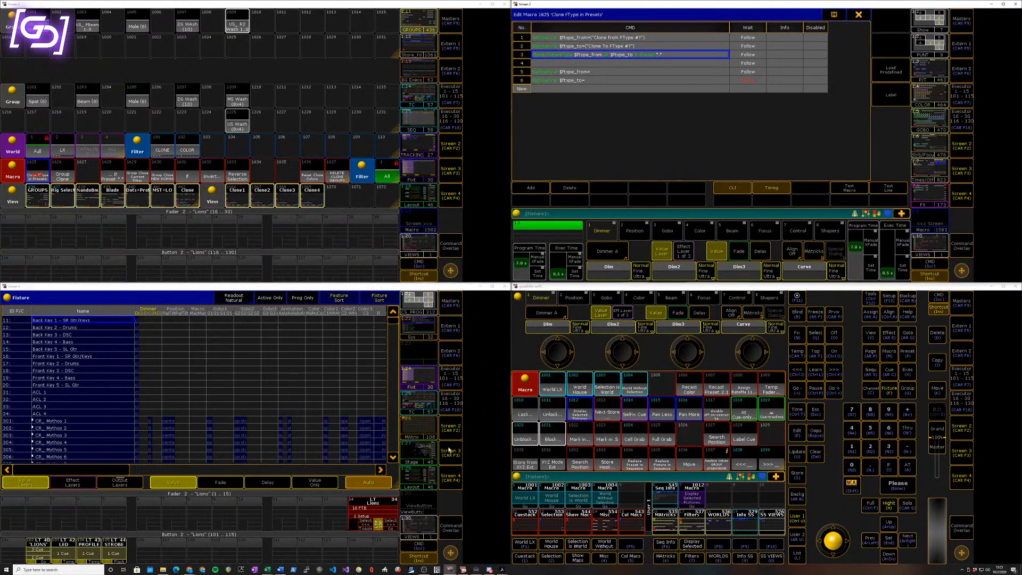
# - Open the live patch setup enlarged and examine the fixture types of the Blinders, House X4XL and House Spiider layers
pyautogui.click(886, 305)
pyautogui.click(545, 60)
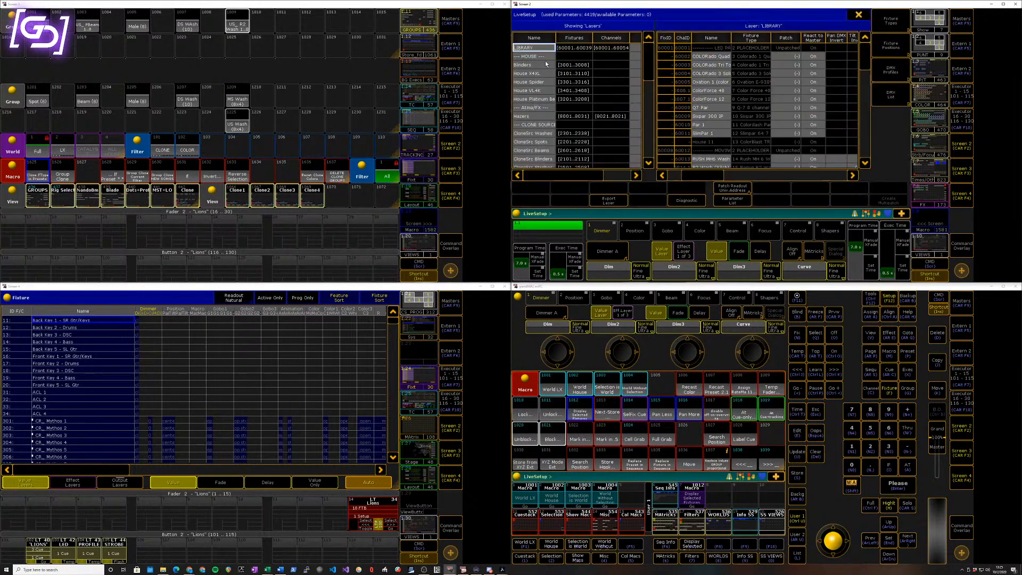
pyautogui.click(1003, 4)
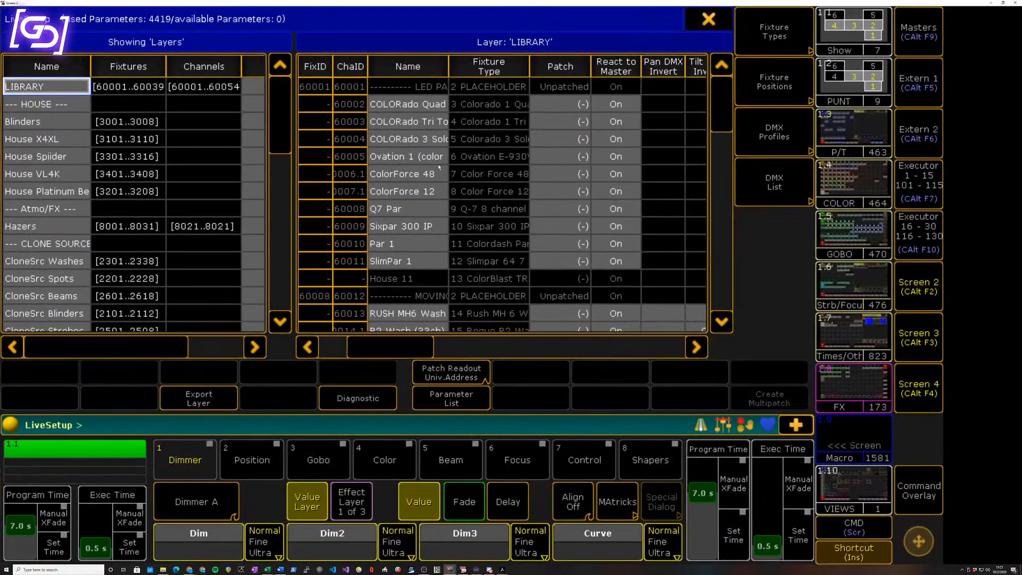
pyautogui.click(75, 126)
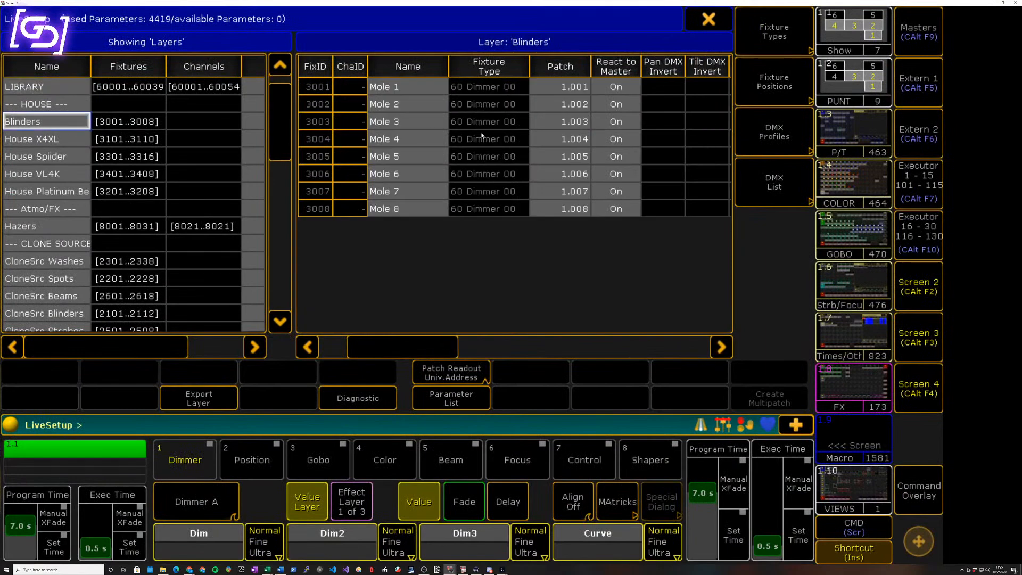
pyautogui.click(462, 99)
pyautogui.click(48, 137)
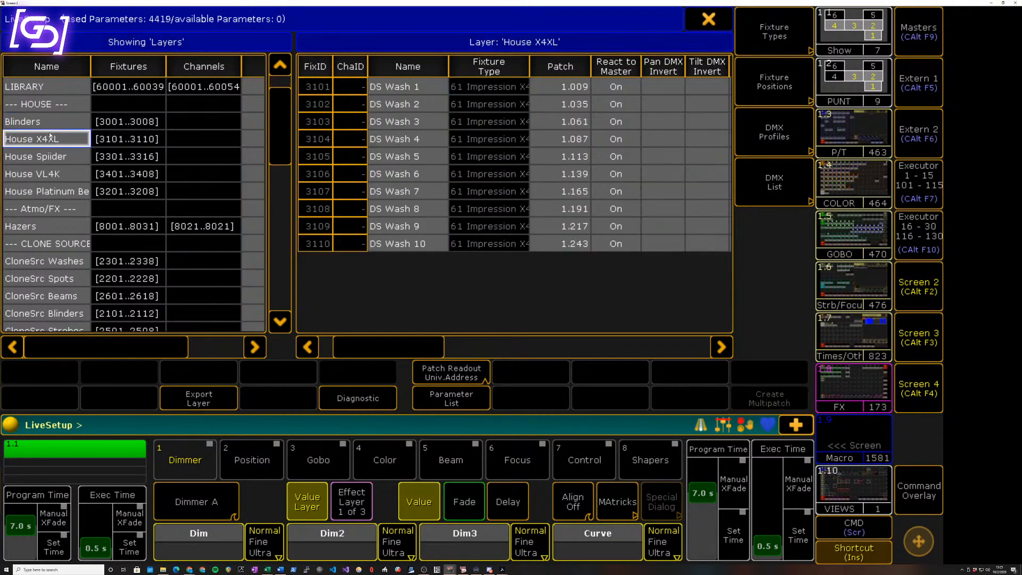
pyautogui.moveTo(462, 95); pyautogui.dragTo(452, 249)
pyautogui.click(61, 154)
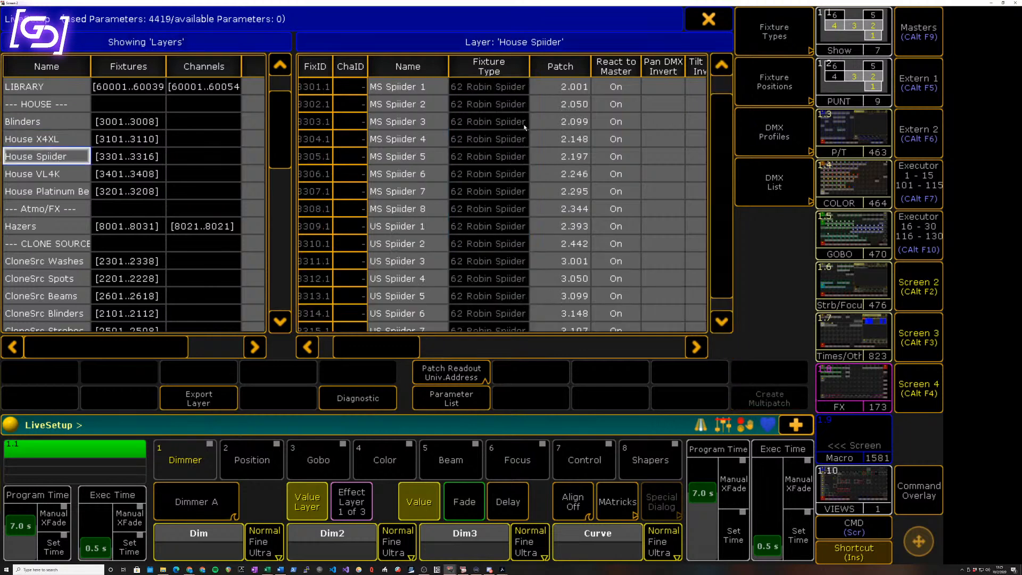
pyautogui.moveTo(466, 92); pyautogui.dragTo(475, 320)
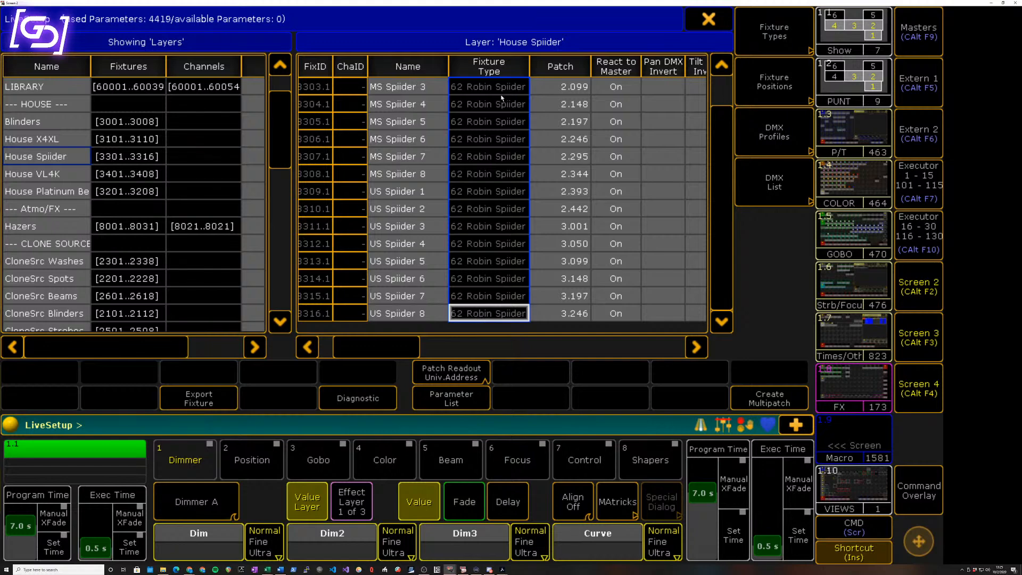
# - Examine the Main Module and RGBW Cluster definitions of the Robin Spiider Mode 1 fixture type, and close the live setup
pyautogui.click(753, 25)
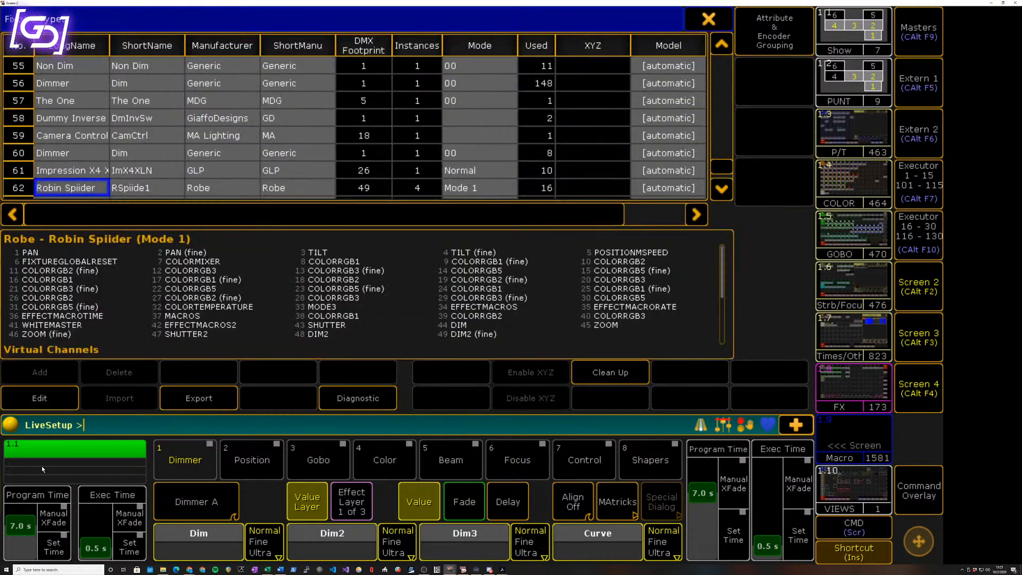
pyautogui.click(54, 396)
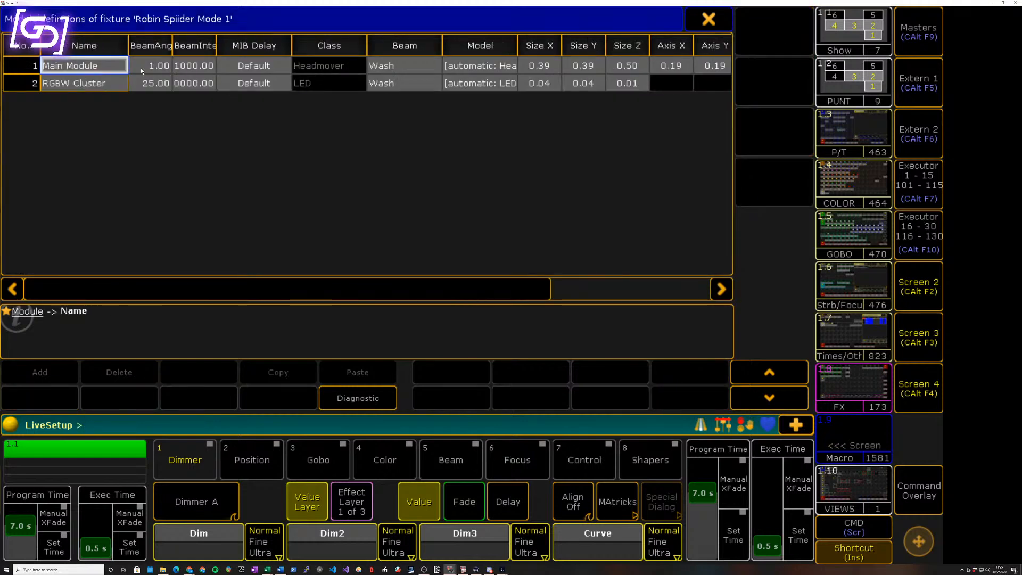
pyautogui.click(75, 87)
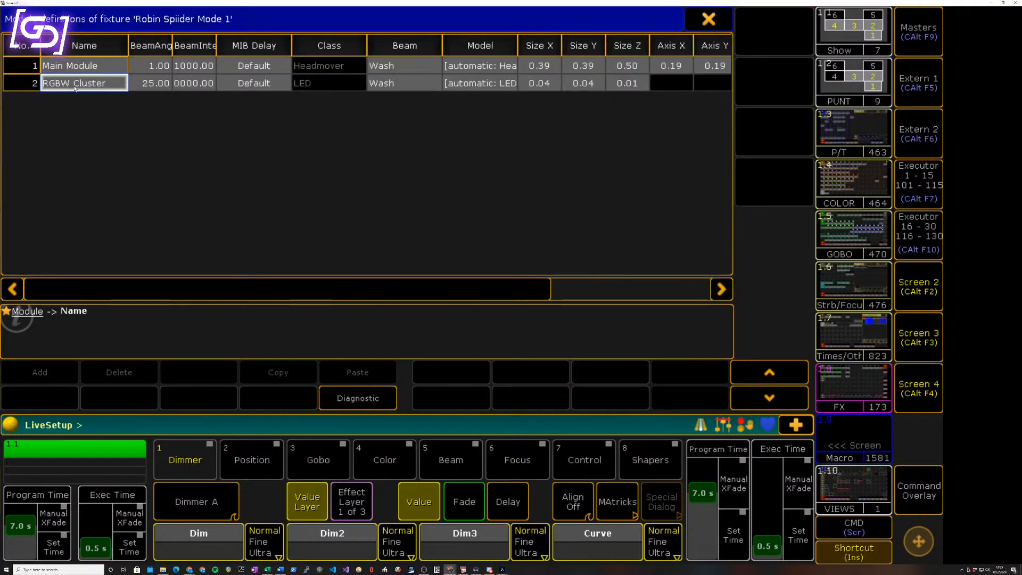
pyautogui.click(708, 21)
pyautogui.click(709, 20)
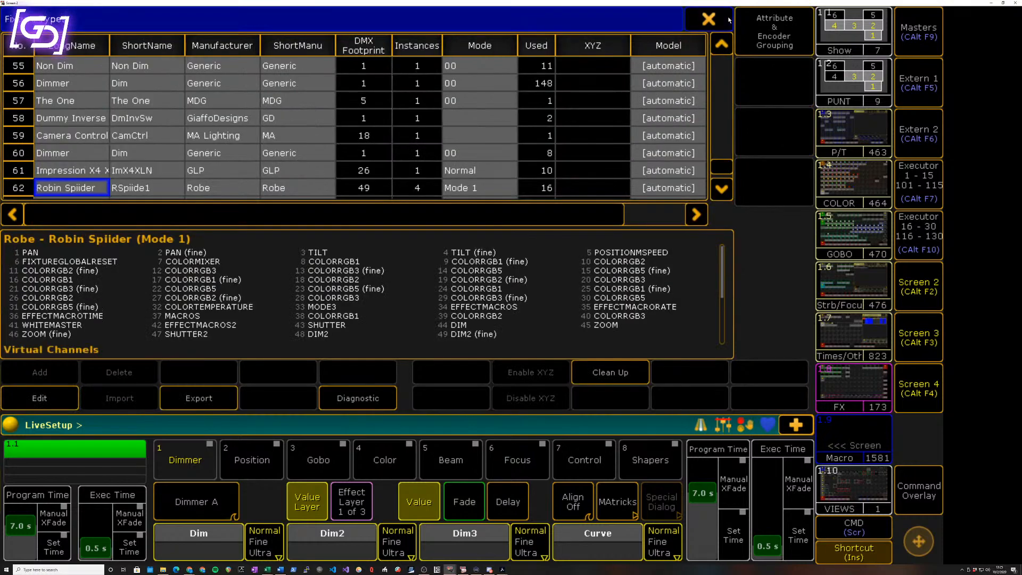
pyautogui.click(713, 19)
pyautogui.click(711, 20)
pyautogui.click(710, 20)
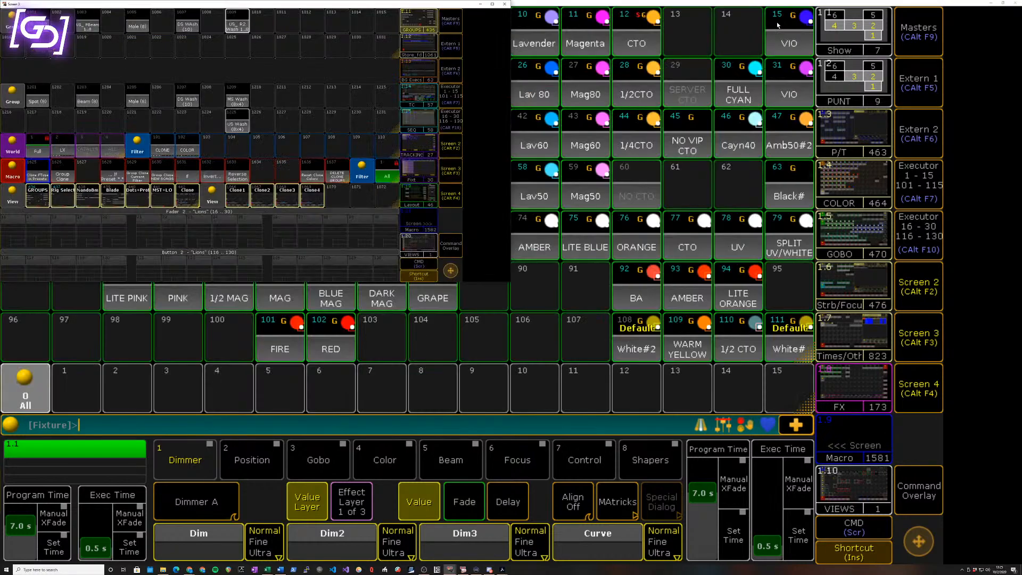
pyautogui.moveTo(649, 11); pyautogui.dragTo(661, 195)
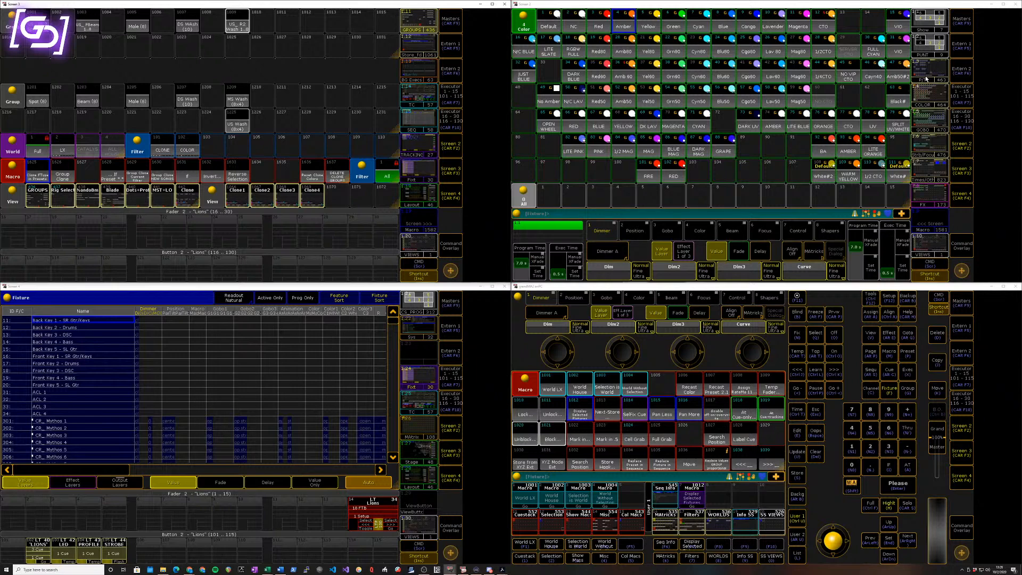
# - Look over the P/T view's position presets and return to the FX view
pyautogui.click(931, 201)
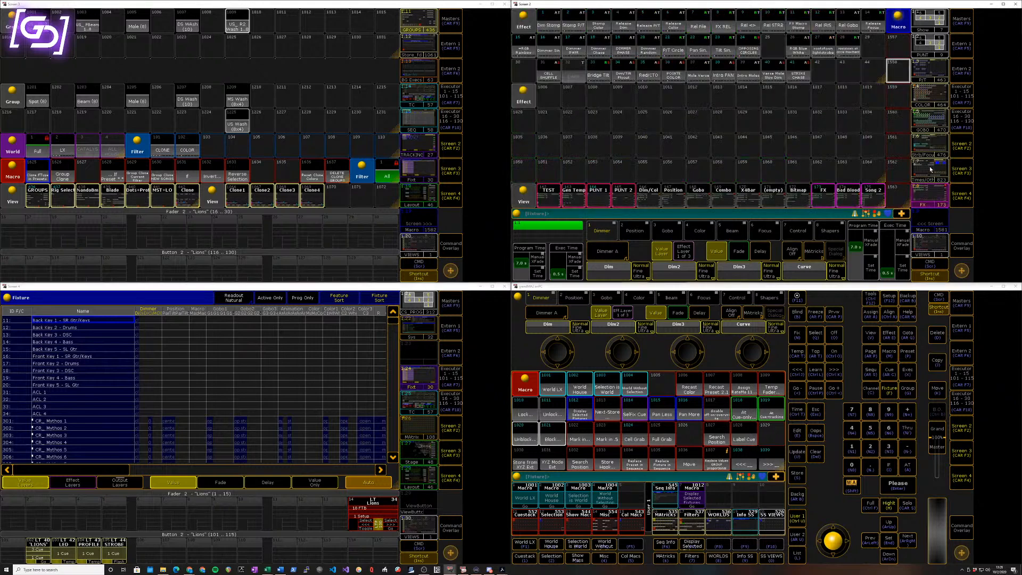
pyautogui.click(928, 71)
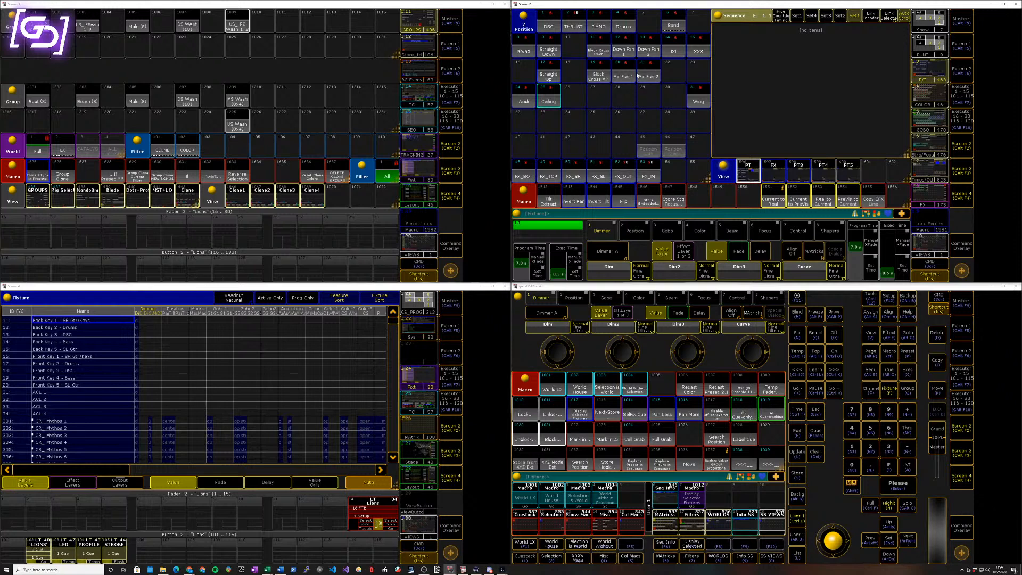
pyautogui.click(721, 191)
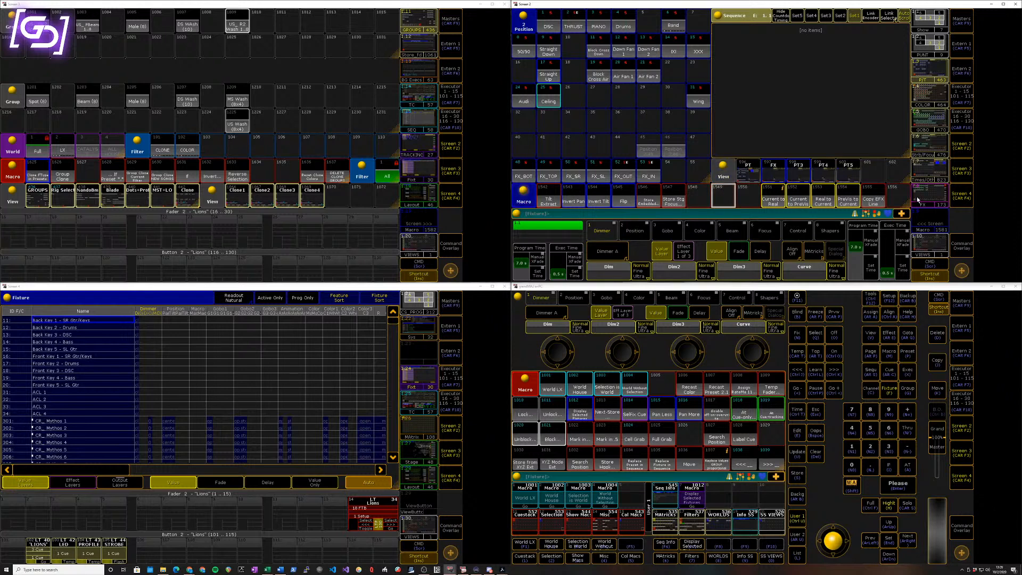
pyautogui.click(917, 200)
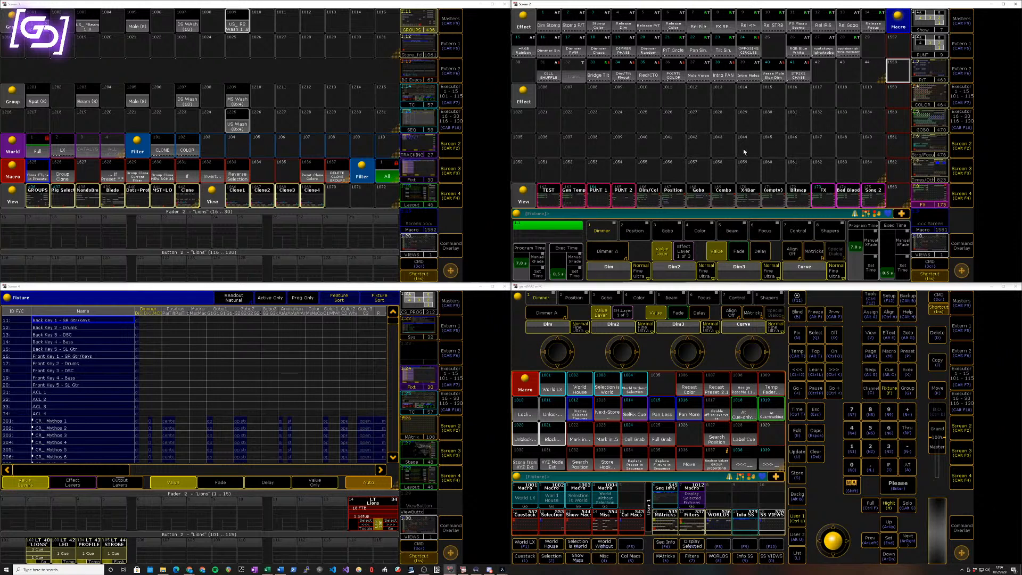
# - Enlarge the effects window and examine the Convert FX macros 1564 to 1568 in the macro pool
pyautogui.scroll(9, 893, 110)
pyautogui.scroll(-17, 892, 113)
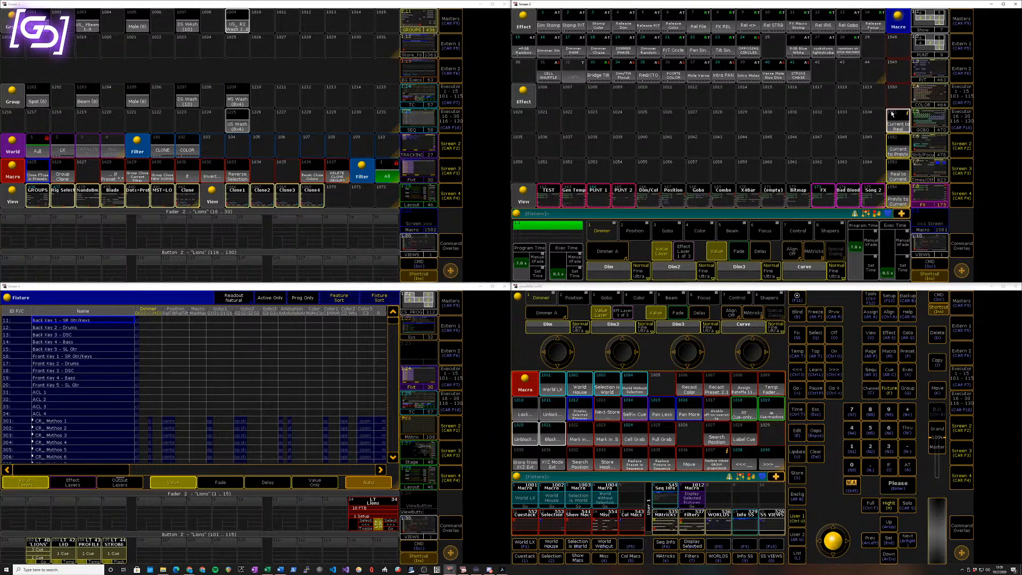
pyautogui.scroll(2, 891, 139)
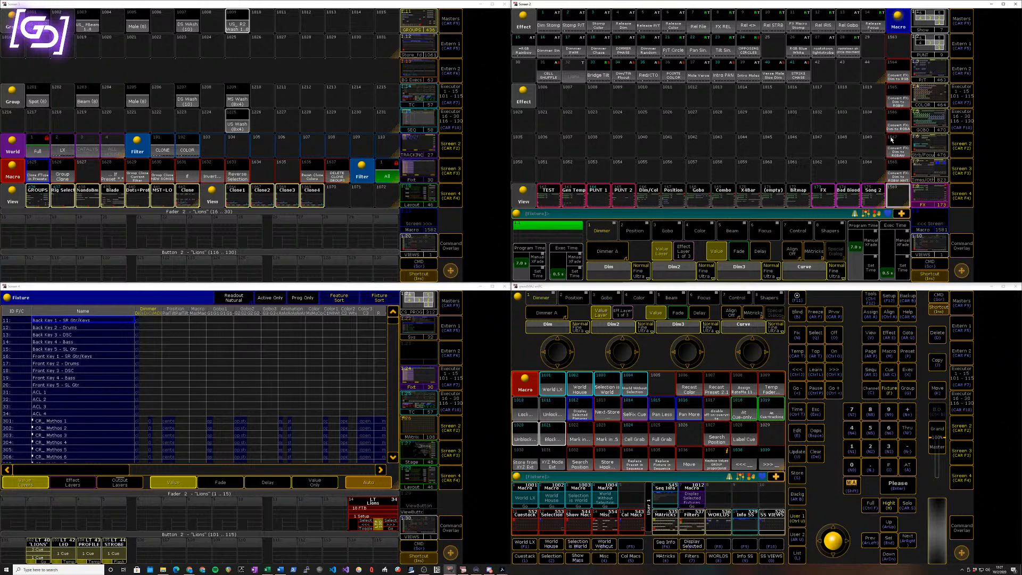
pyautogui.scroll(-1, 891, 139)
pyautogui.doubleClick(886, 4)
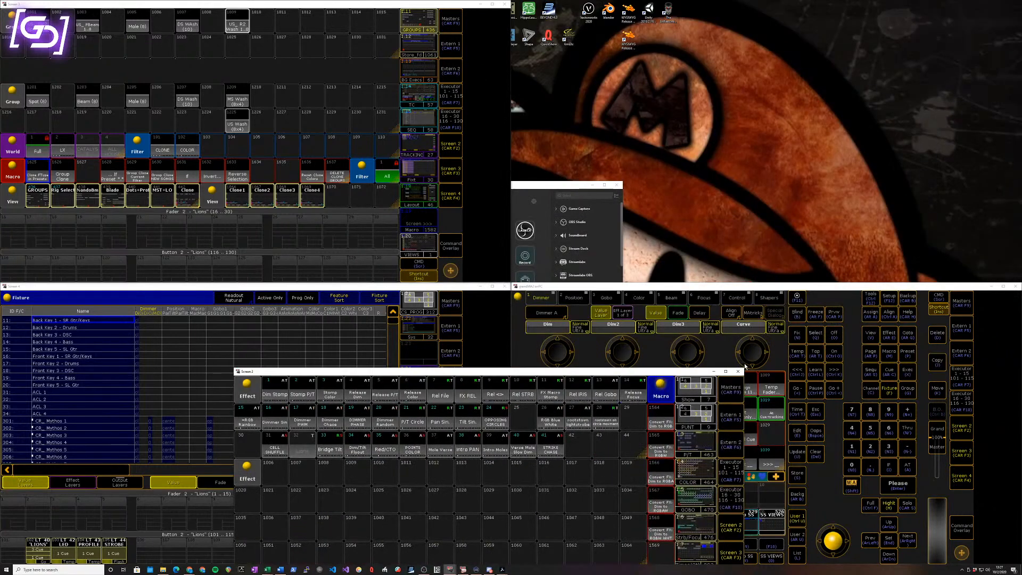
pyautogui.scroll(-6, 793, 336)
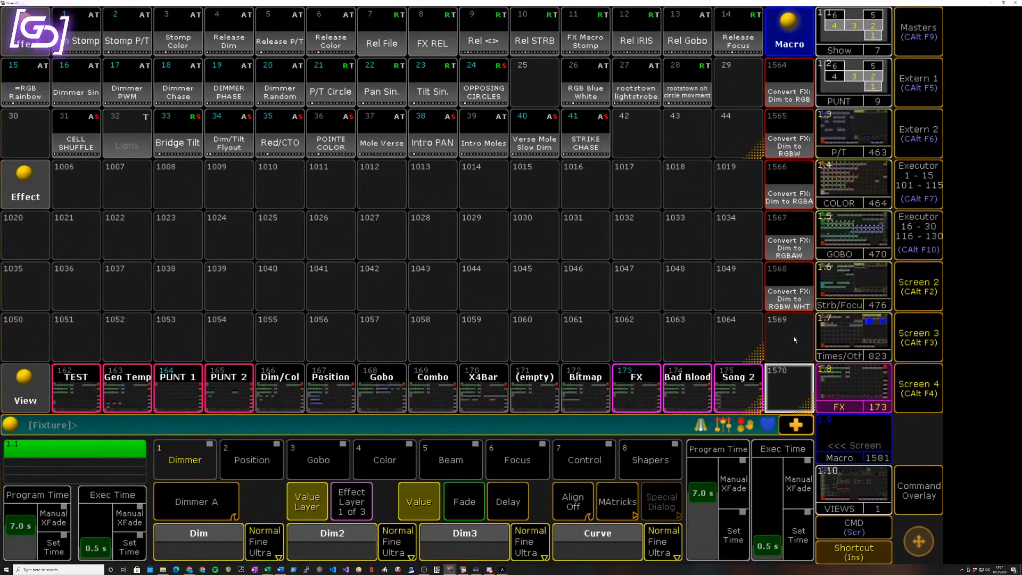
pyautogui.scroll(9, 793, 335)
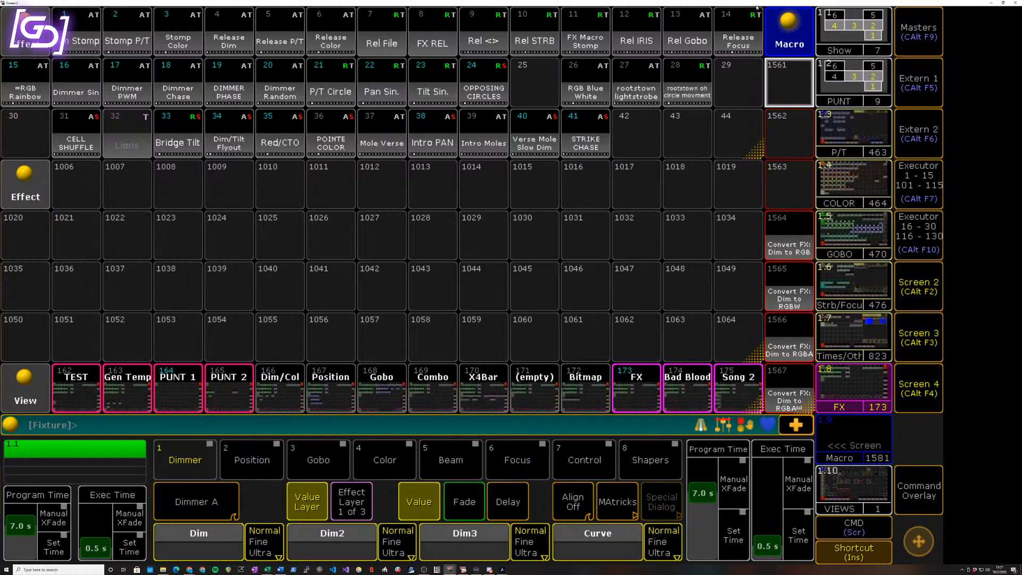
pyautogui.moveTo(757, 4); pyautogui.dragTo(703, 176)
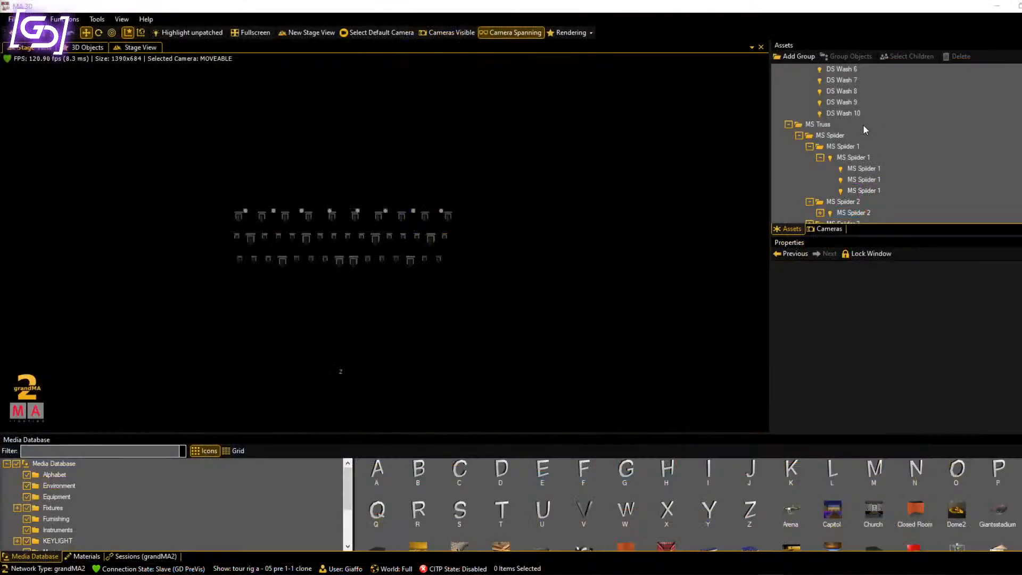
# - Switch to MA 3D and collapse the DS Truss, MS Truss and CloneSrc US Truss groups in the assets tree
pyautogui.scroll(3, 835, 111)
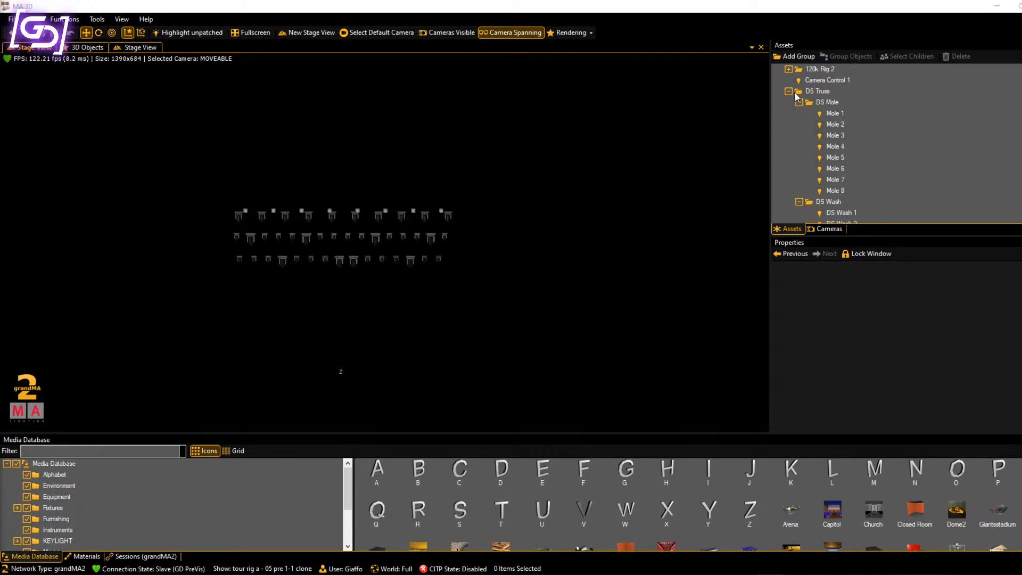
pyautogui.click(788, 91)
pyautogui.click(788, 99)
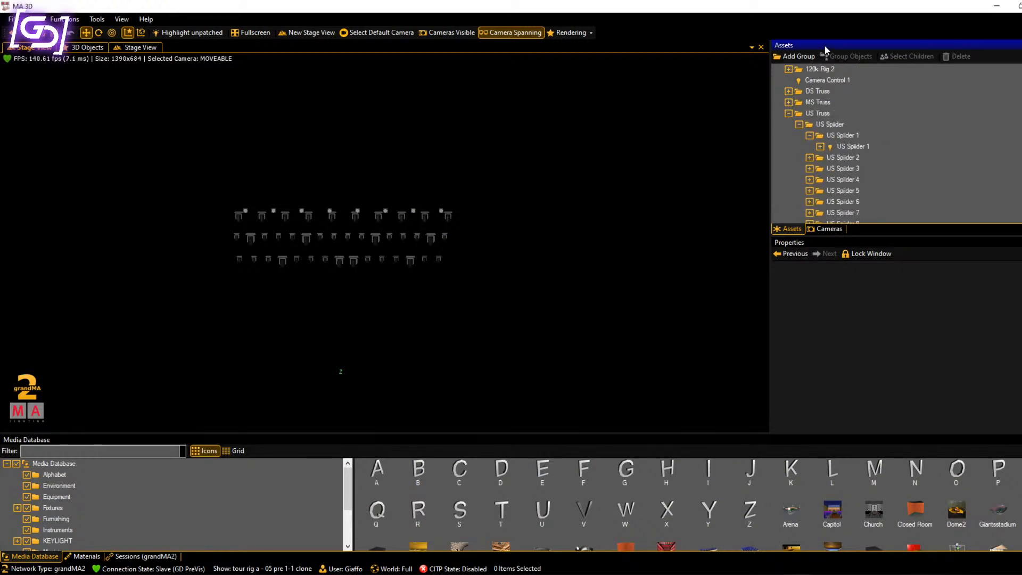
pyautogui.scroll(4, 839, 181)
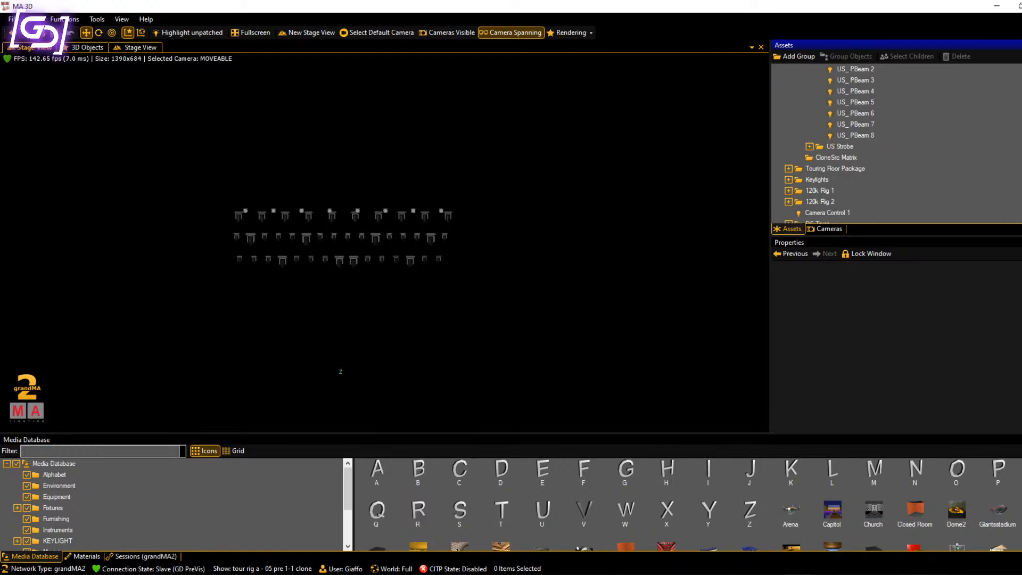
pyautogui.scroll(8, 968, 156)
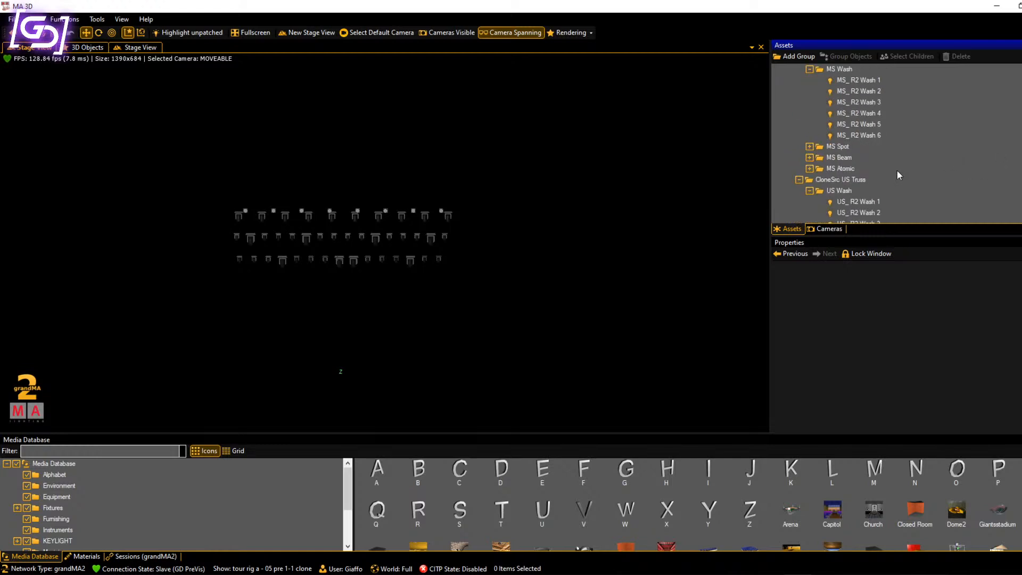
pyautogui.click(799, 180)
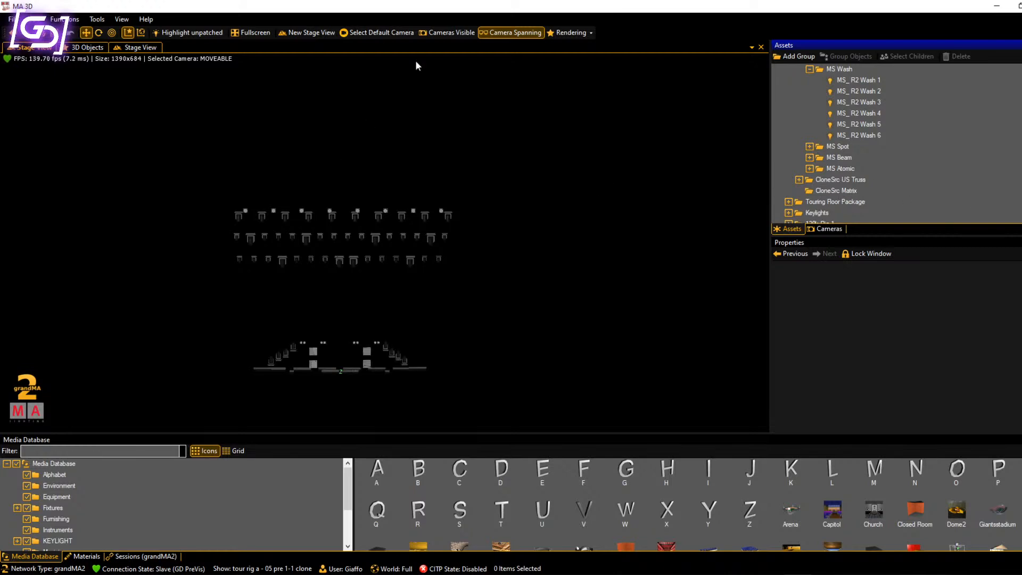
# - Show the stage view full screen and pan the camera so the rig sits higher in the frame
pyautogui.click(541, 266)
pyautogui.press('F11')
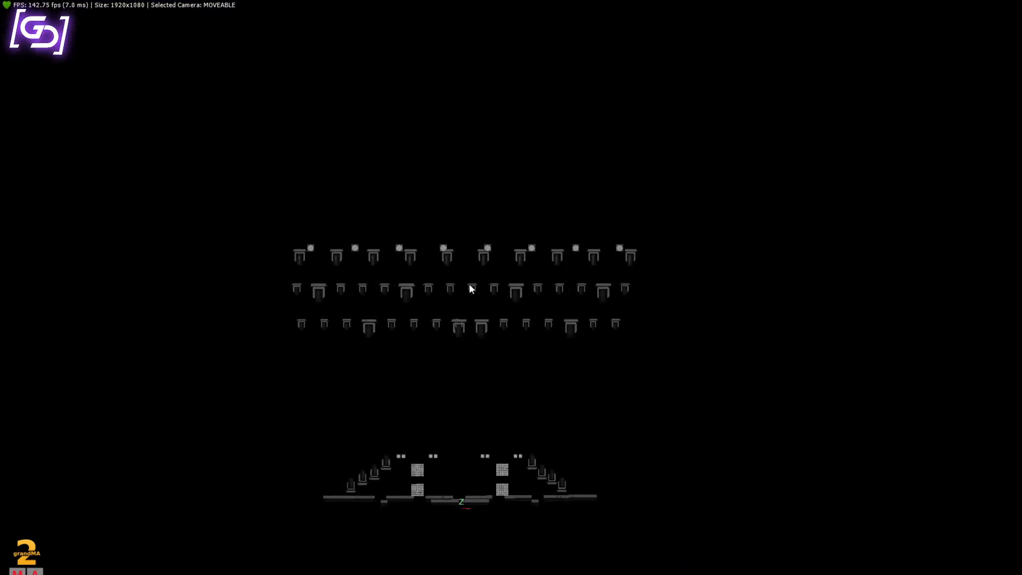
pyautogui.moveTo(469, 283); pyautogui.dragTo(488, 248)
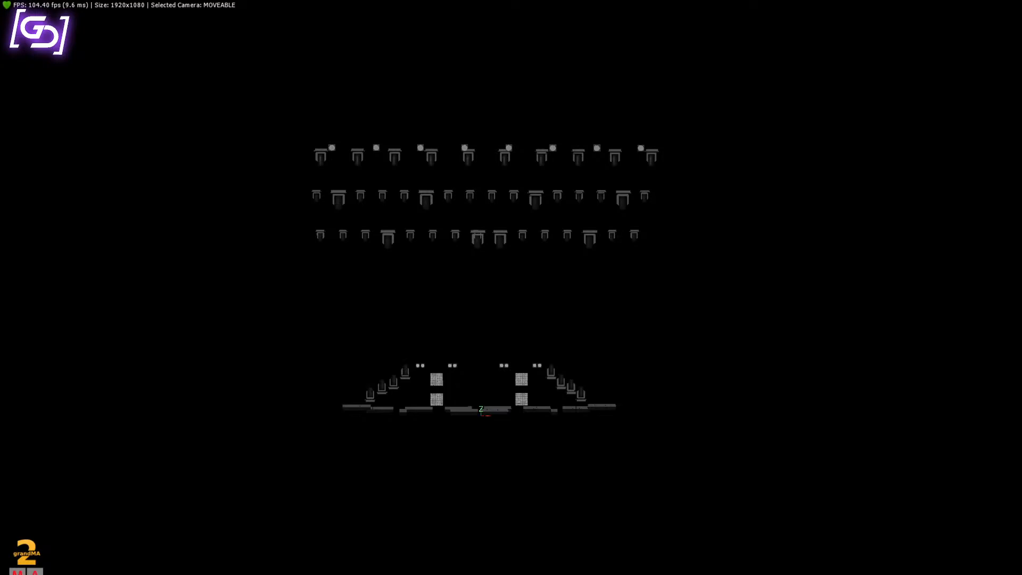
pyautogui.press('F11')
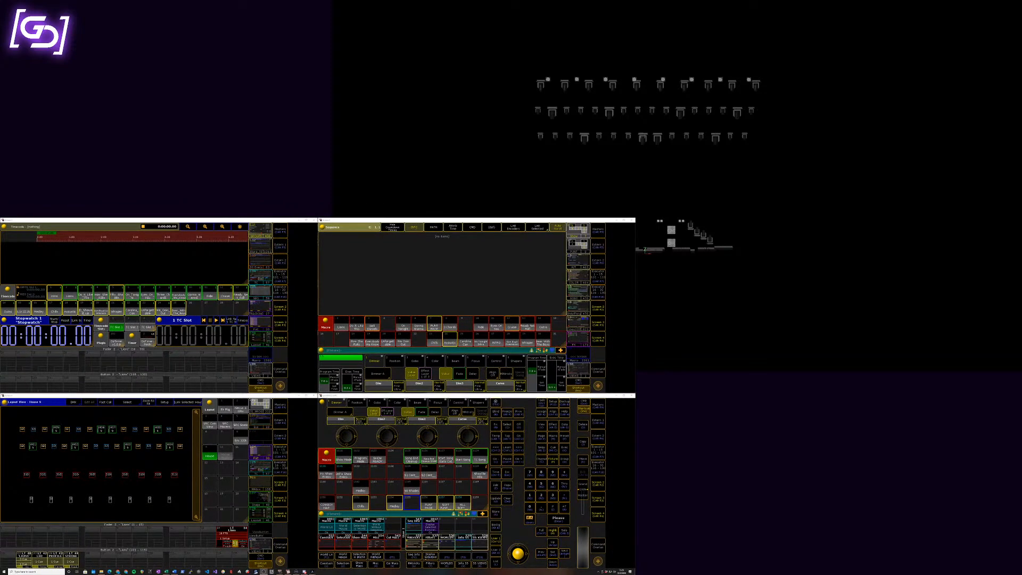
# - Center the rig in the MA 3D stage view and run the Lions and Jack Daniels song macros
pyautogui.moveTo(525, 194); pyautogui.dragTo(659, 228)
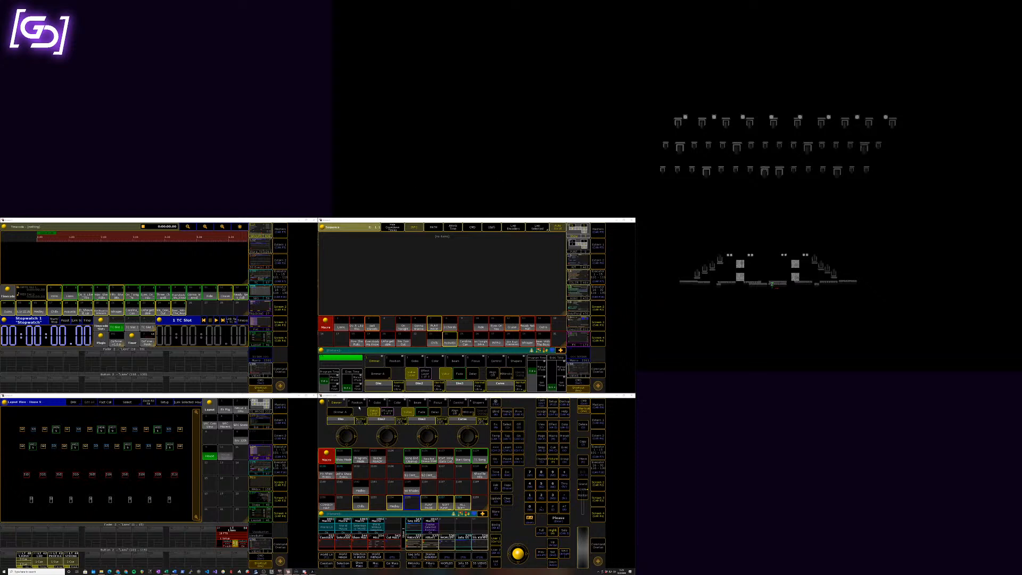
pyautogui.click(339, 326)
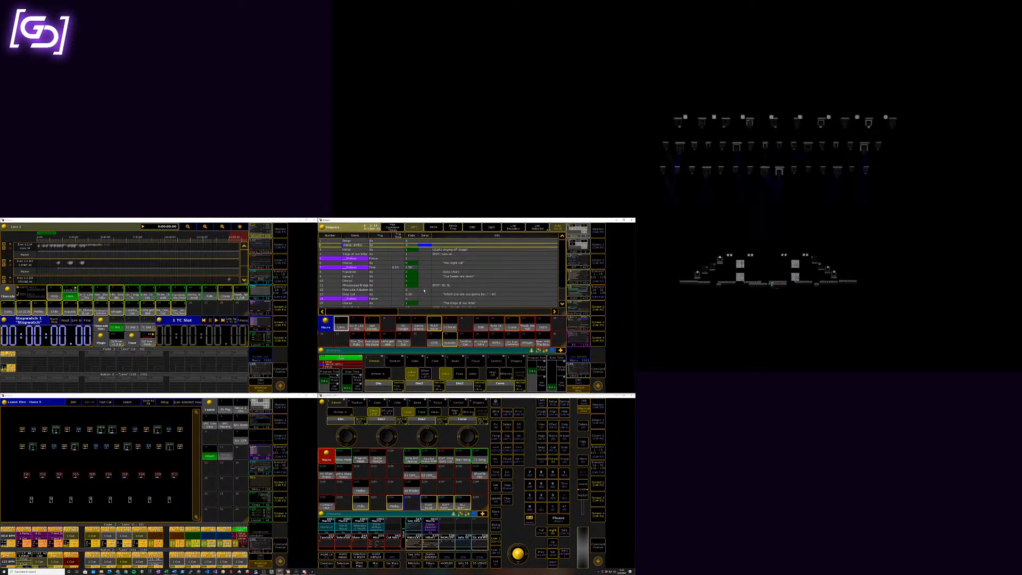
pyautogui.click(372, 327)
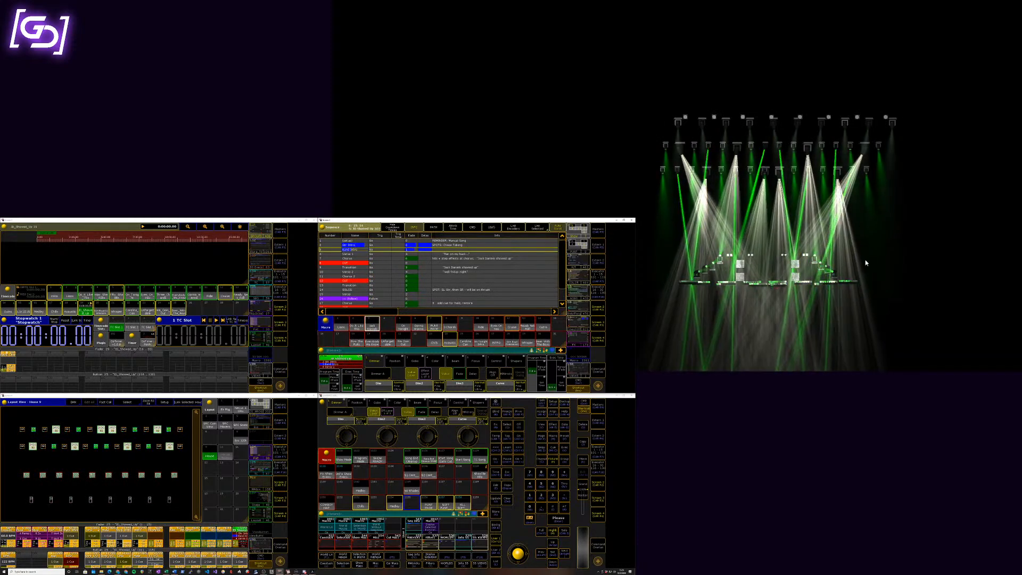
# - Orbit the MA 3D camera around the rig to inspect the Jack Daniels look on the cloned house fixtures
pyautogui.moveTo(867, 263); pyautogui.dragTo(726, 230)
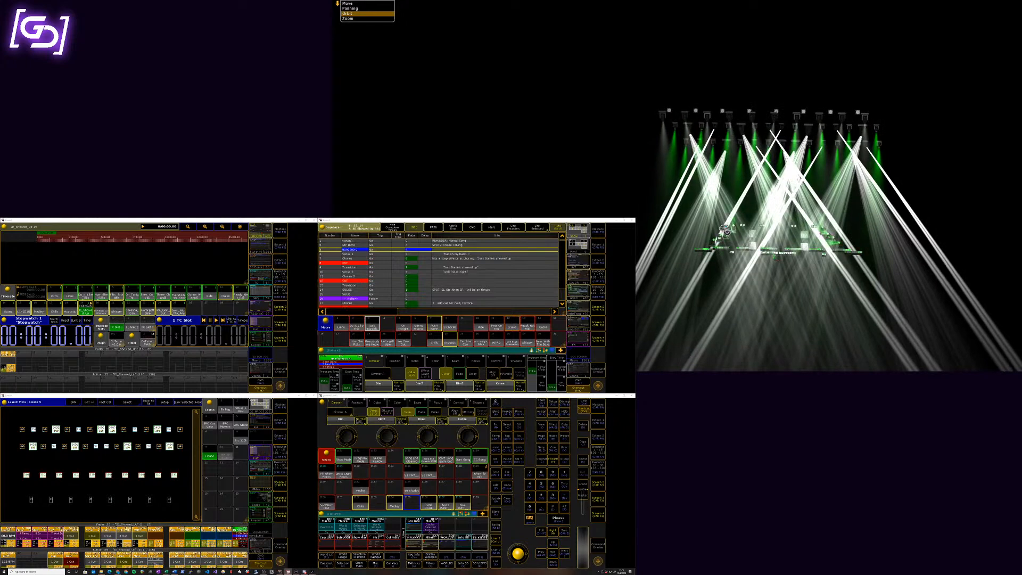
pyautogui.moveTo(726, 230); pyautogui.dragTo(729, 272)
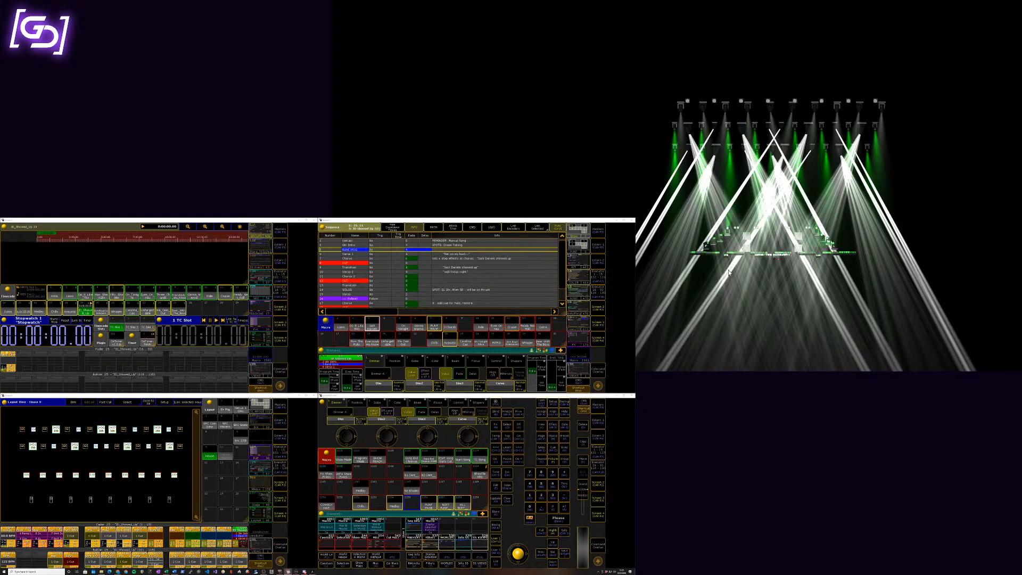
pyautogui.moveTo(767, 212); pyautogui.dragTo(782, 241)
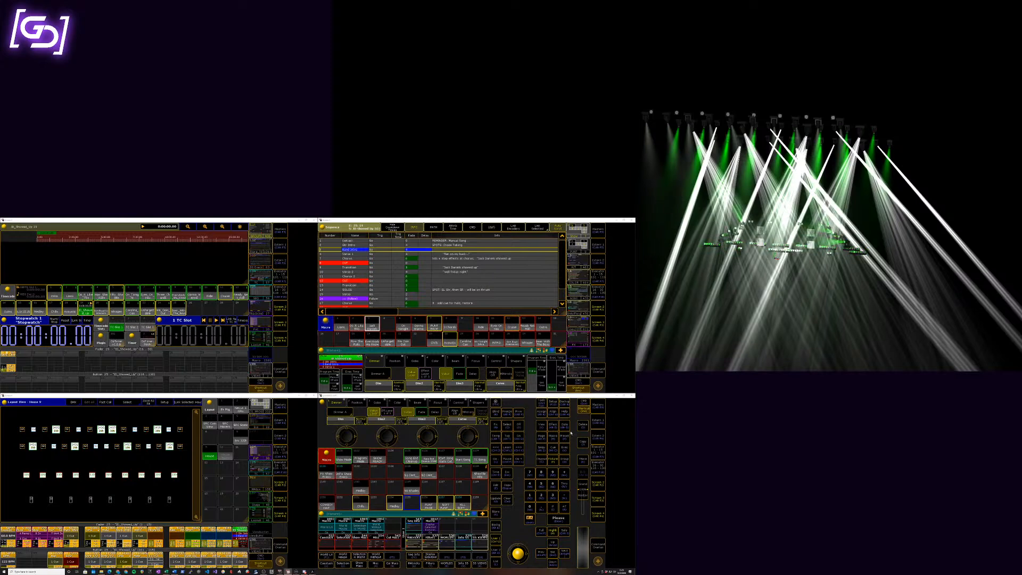
pyautogui.moveTo(840, 257); pyautogui.dragTo(760, 256)
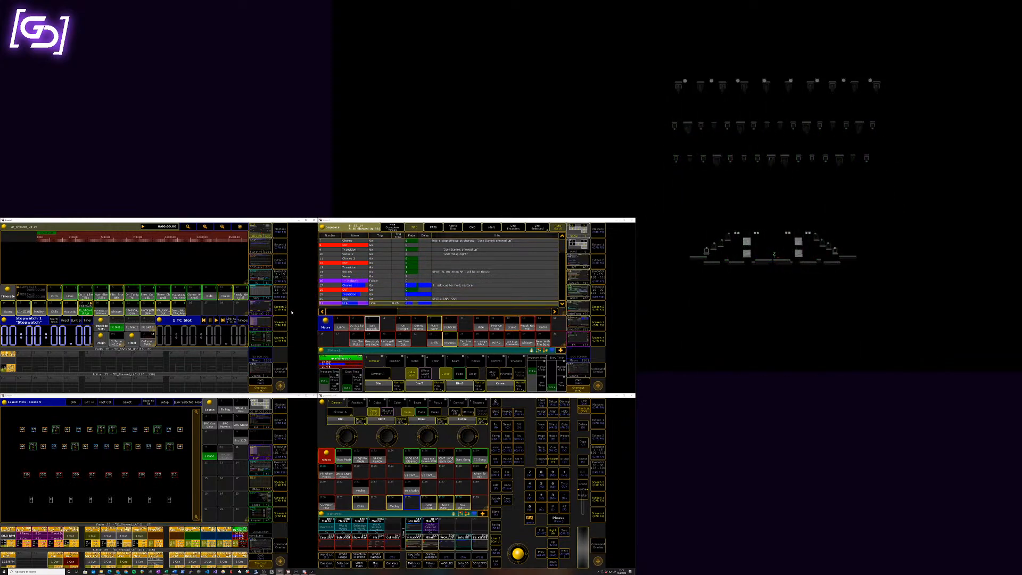
# - Run the Ready Set Roll song macro and enlarge the House layout and sequence windows
pyautogui.click(510, 327)
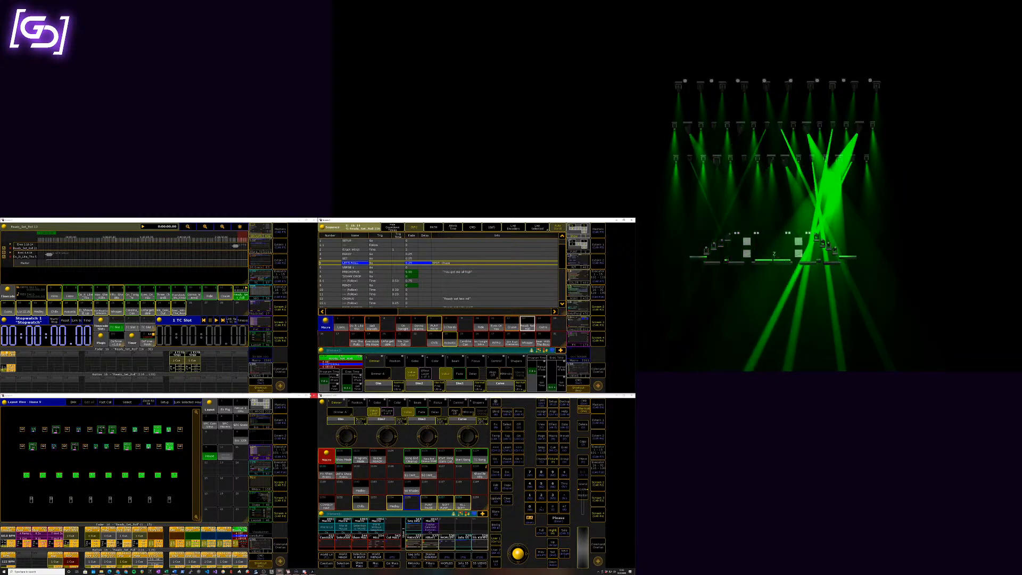
pyautogui.click(306, 395)
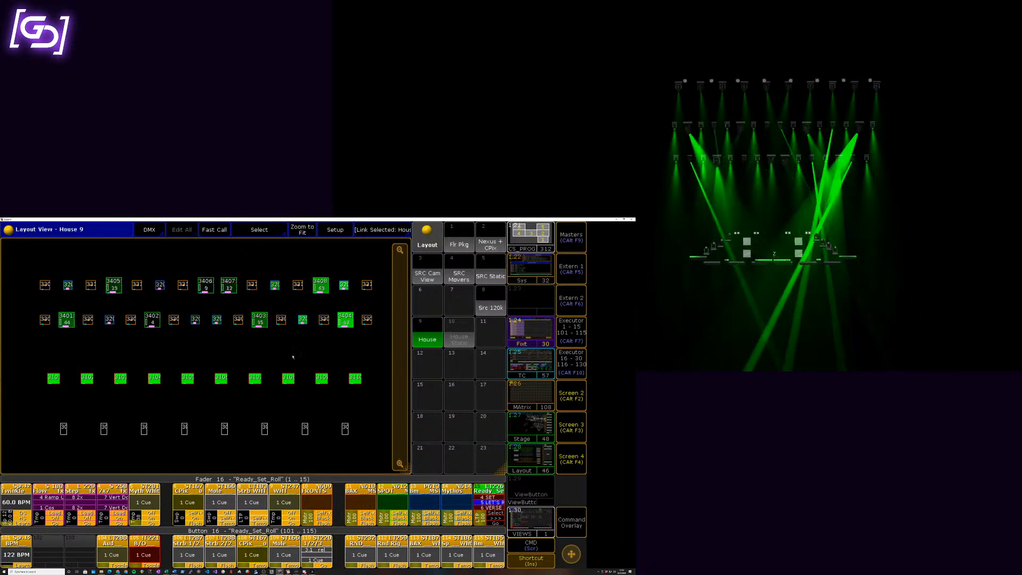
pyautogui.click(568, 395)
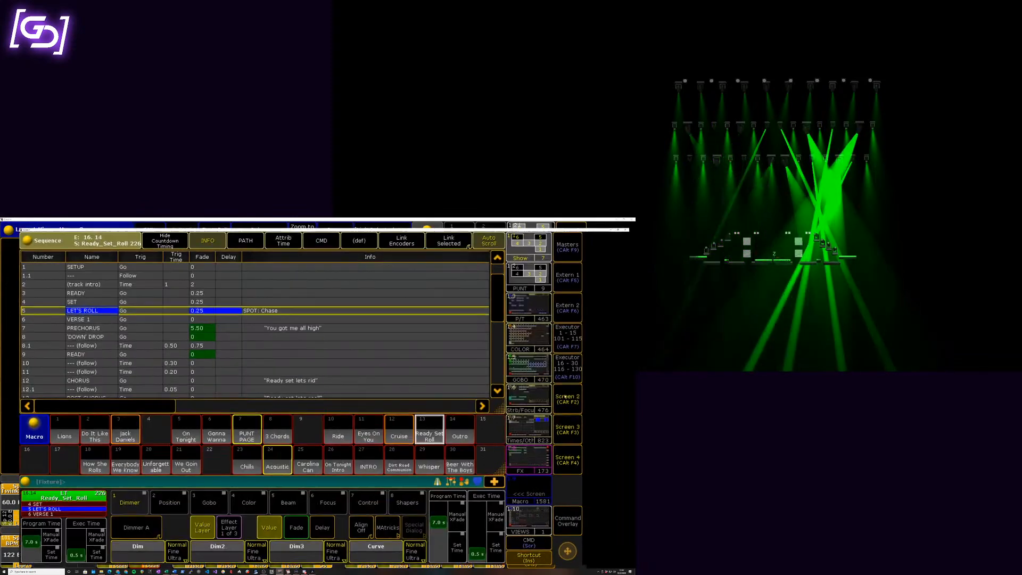
# - Switch to the FX view and examine the effects stored in the second effect pool
pyautogui.click(532, 463)
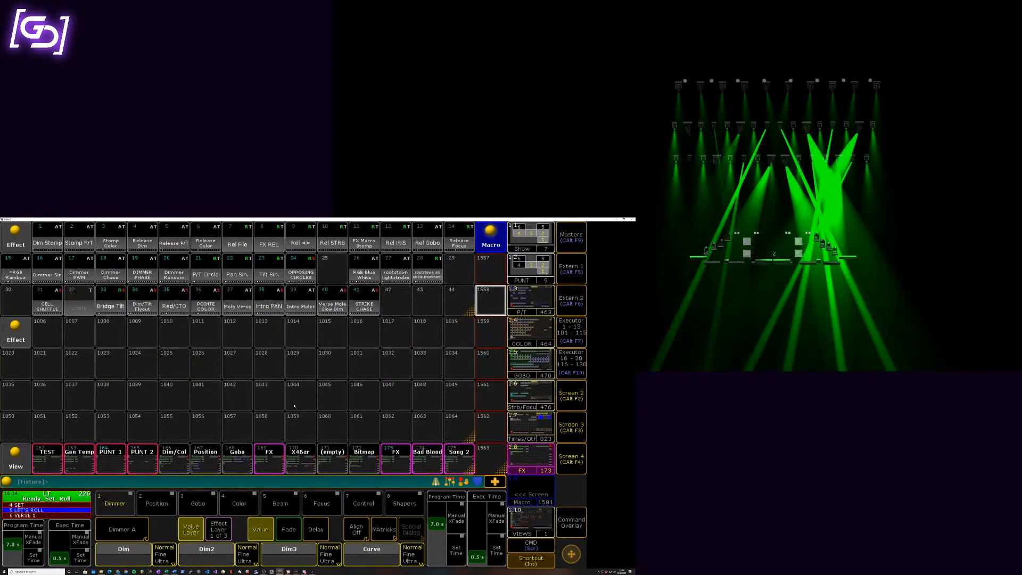
pyautogui.click(294, 406)
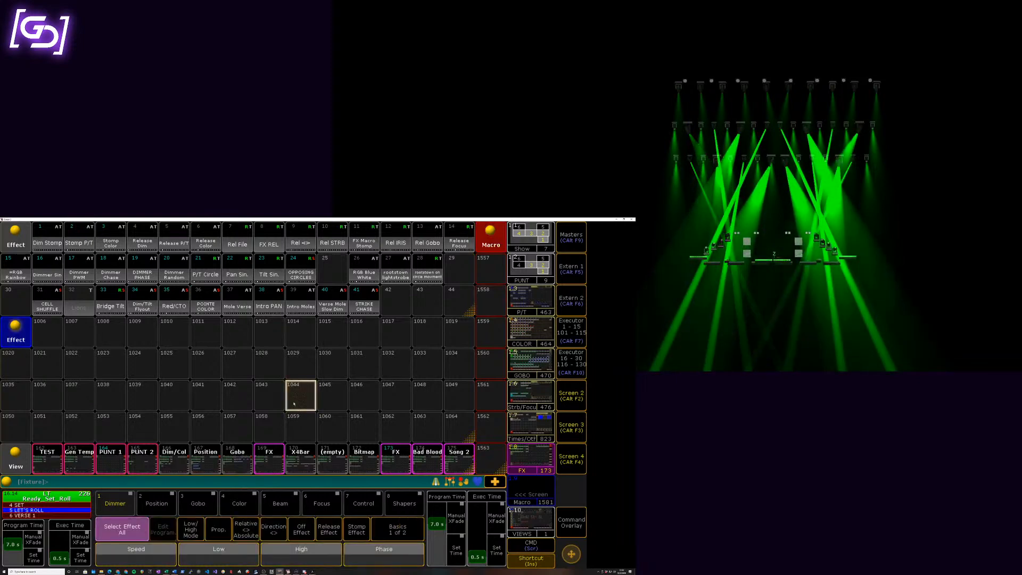
pyautogui.scroll(12, 294, 406)
pyautogui.scroll(6, 287, 406)
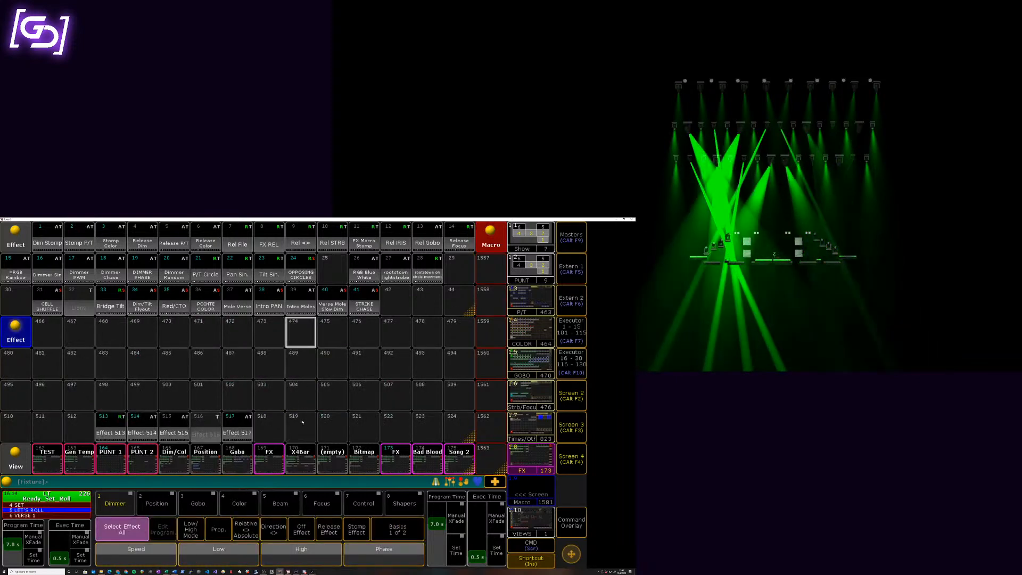
pyautogui.scroll(4, 302, 420)
pyautogui.scroll(5, 302, 421)
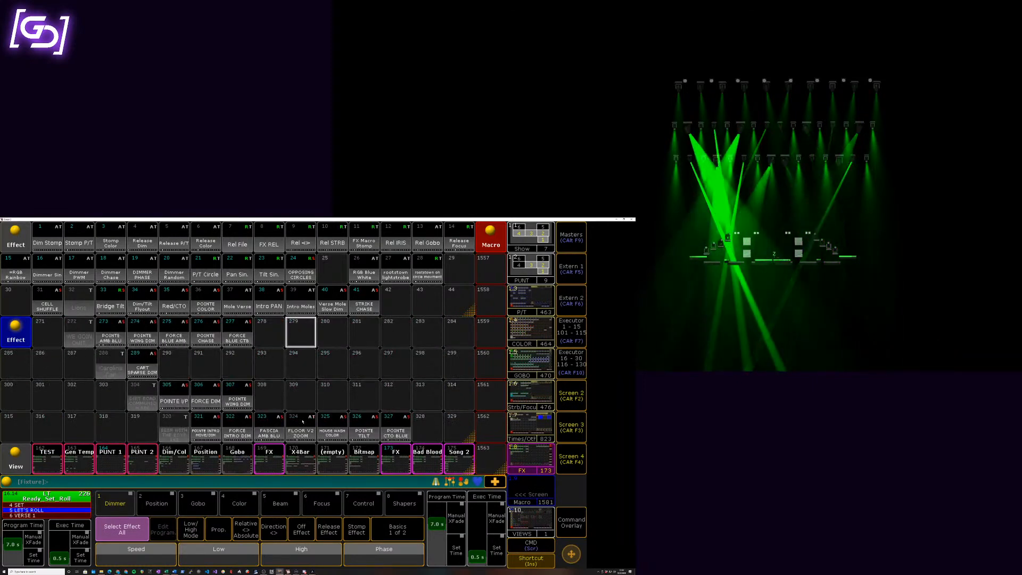
pyautogui.scroll(4, 302, 422)
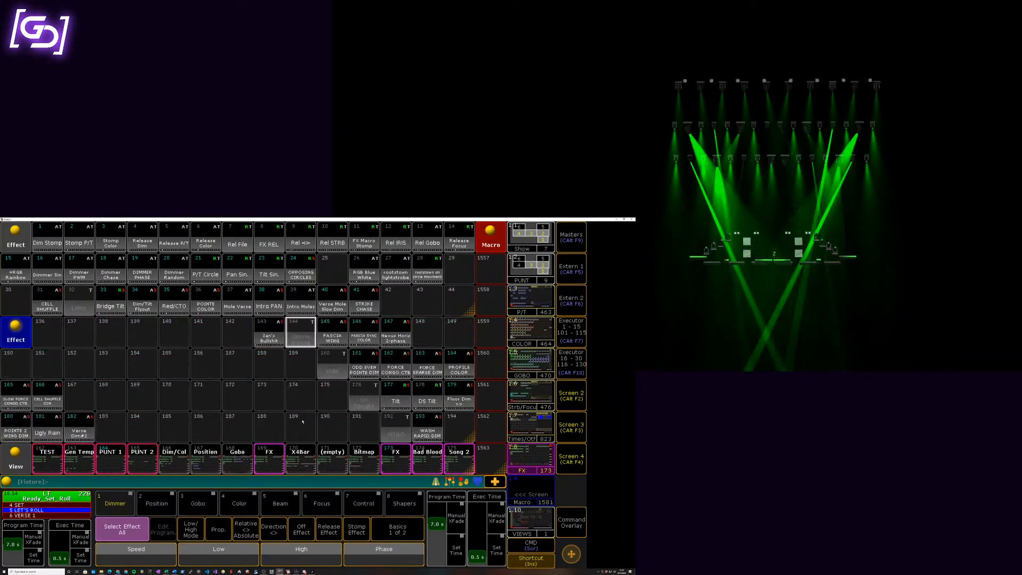
pyautogui.scroll(3, 302, 421)
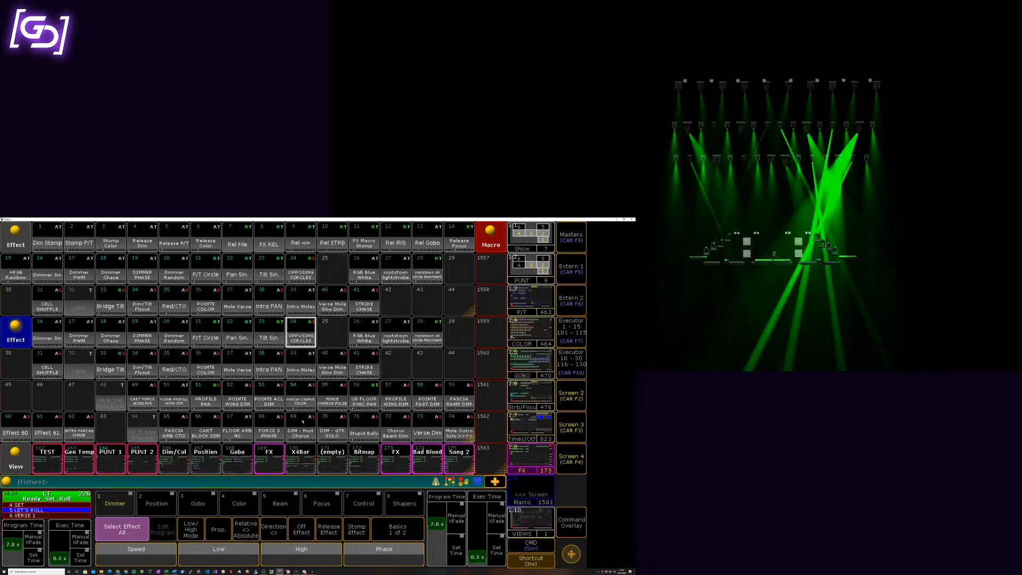
pyautogui.scroll(-18, 301, 423)
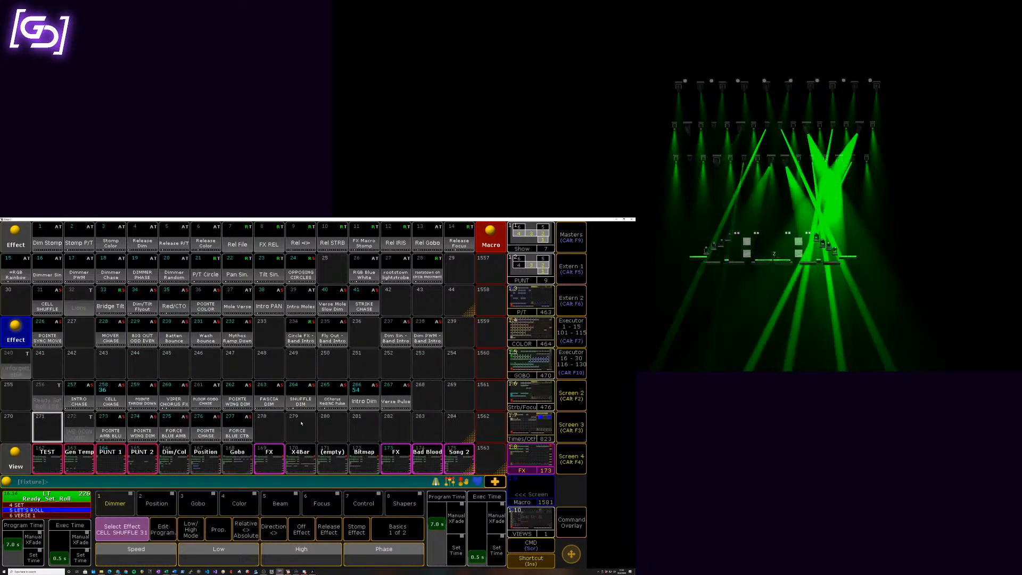
# - Check the running effects in the Off menu and return to the effect pool
pyautogui.press('o')
pyautogui.press('o')
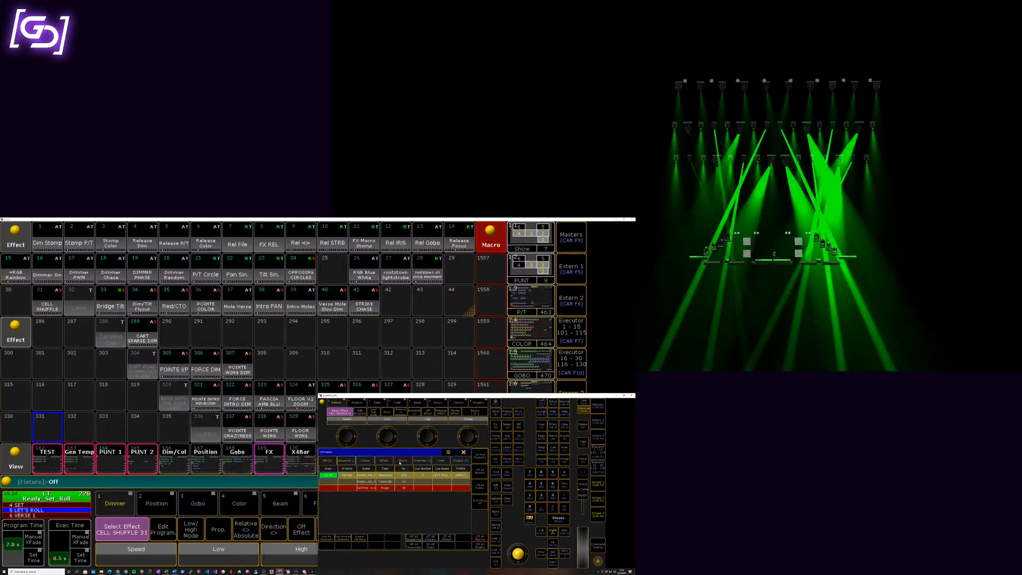
pyautogui.click(385, 461)
pyautogui.click(356, 370)
# - Examine the higher-numbered slots of the effect pool, past the wash and spot pan and tilt effects
pyautogui.scroll(-5, 349, 372)
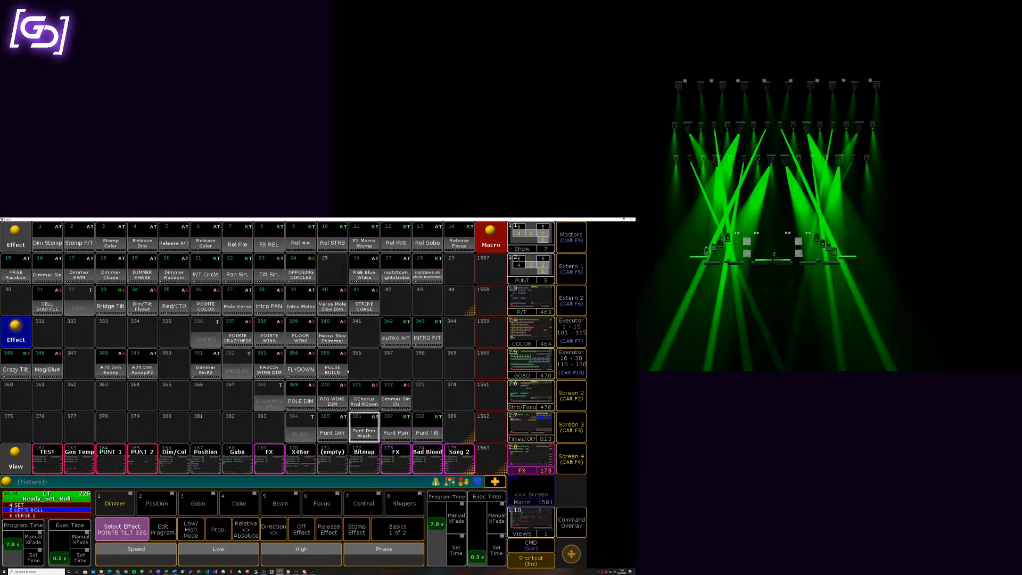
pyautogui.scroll(-20, 347, 372)
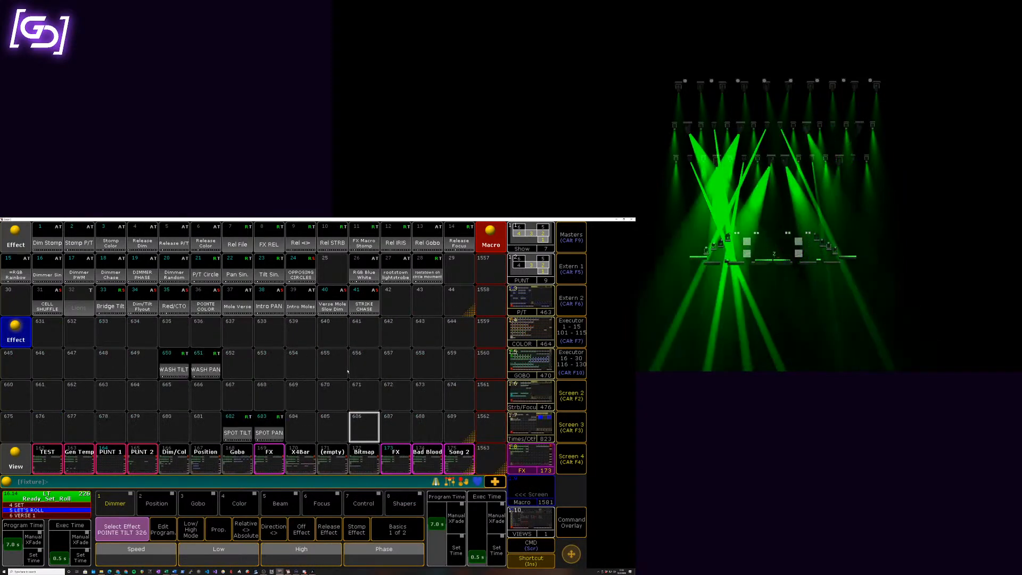
pyautogui.scroll(-8, 348, 371)
pyautogui.scroll(-16, 347, 372)
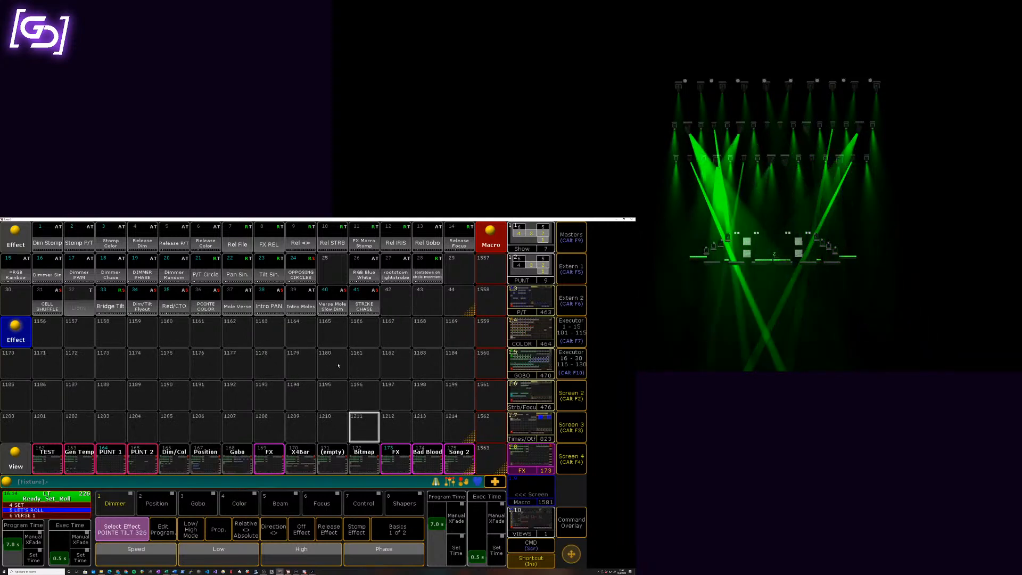
# - Snap the effects window back to a quarter of the monitor and bring the House layout window to the front
pyautogui.moveTo(282, 219); pyautogui.dragTo(283, 396)
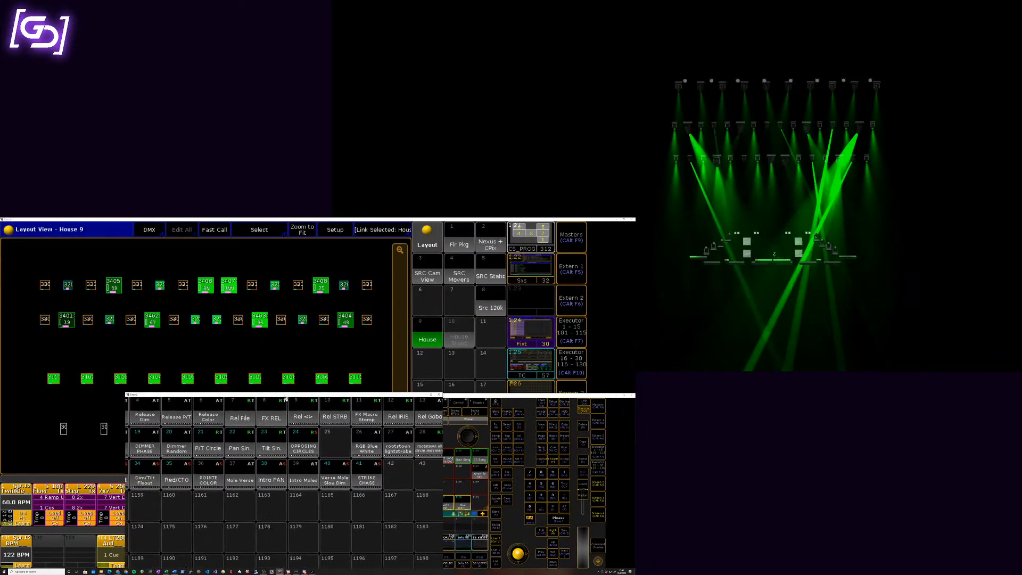
pyautogui.press('super+Right')
pyautogui.press('super+Up')
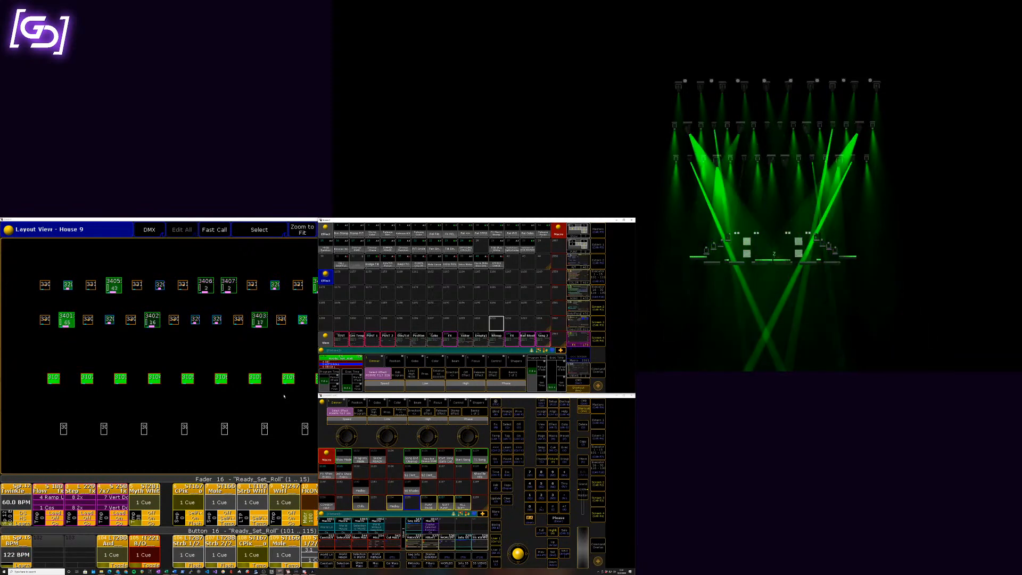
pyautogui.click(207, 345)
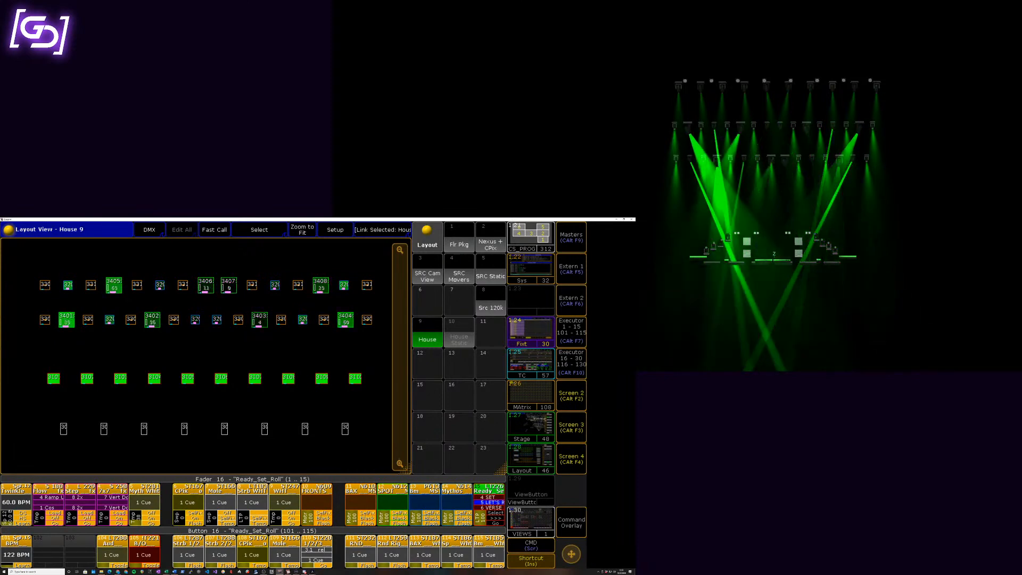
# - Save the show under the new file name "tour rig a - 06 post cloned"
pyautogui.hotkey('ctrl', 'alt', 'F2')
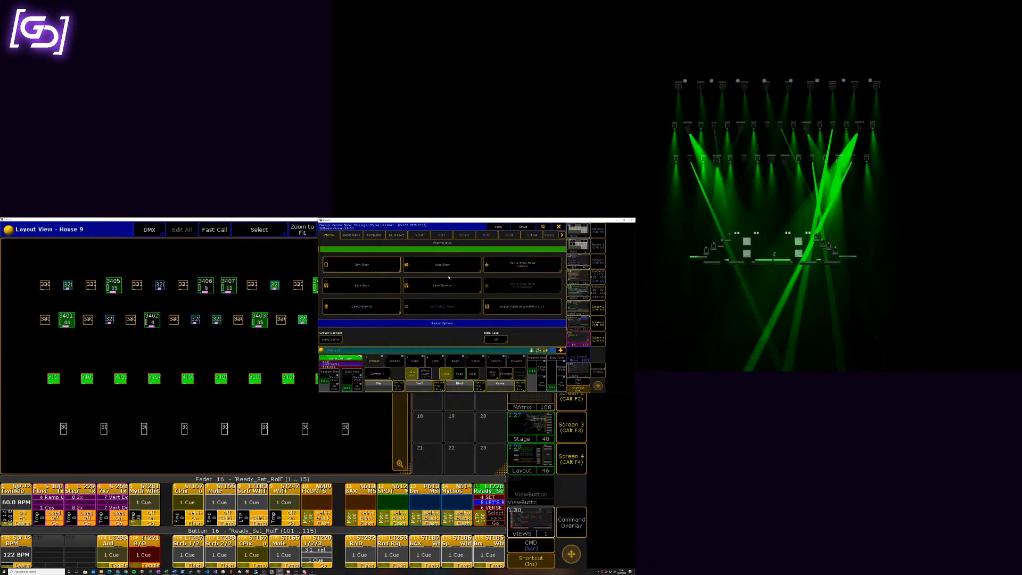
pyautogui.click(421, 291)
pyautogui.press('BackSpace')
pyautogui.press('BackSpace')
pyautogui.press('BackSpace')
pyautogui.press('BackSpace')
pyautogui.press('BackSpace')
pyautogui.press('BackSpace')
pyautogui.press('BackSpace')
pyautogui.press('BackSpace')
pyautogui.press('BackSpace')
pyautogui.press('BackSpace')
pyautogui.press('BackSpace')
pyautogui.press('BackSpace')
pyautogui.press('BackSpace')
pyautogui.press('BackSpace')
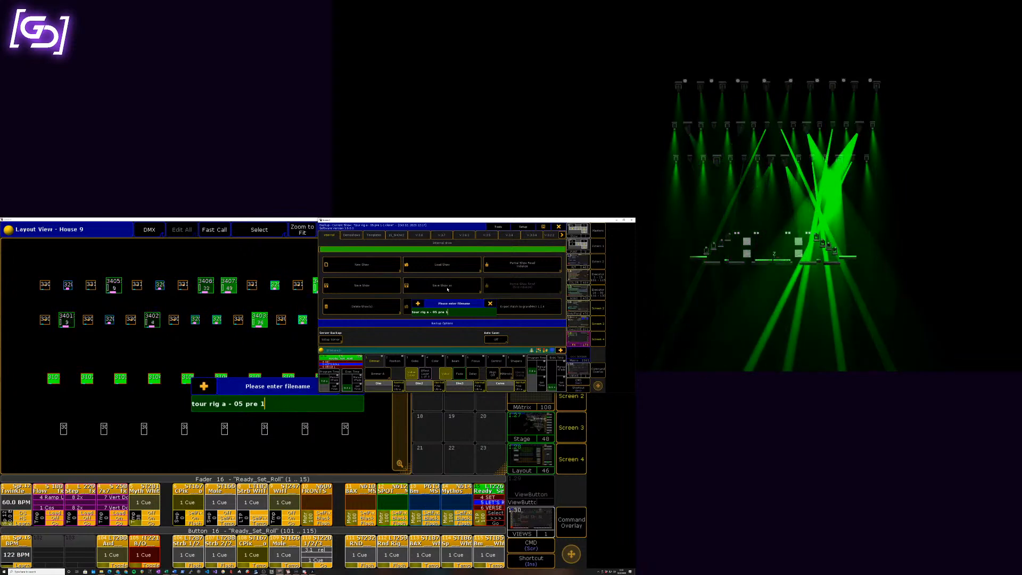
pyautogui.write('6 pre 1-1 clone')
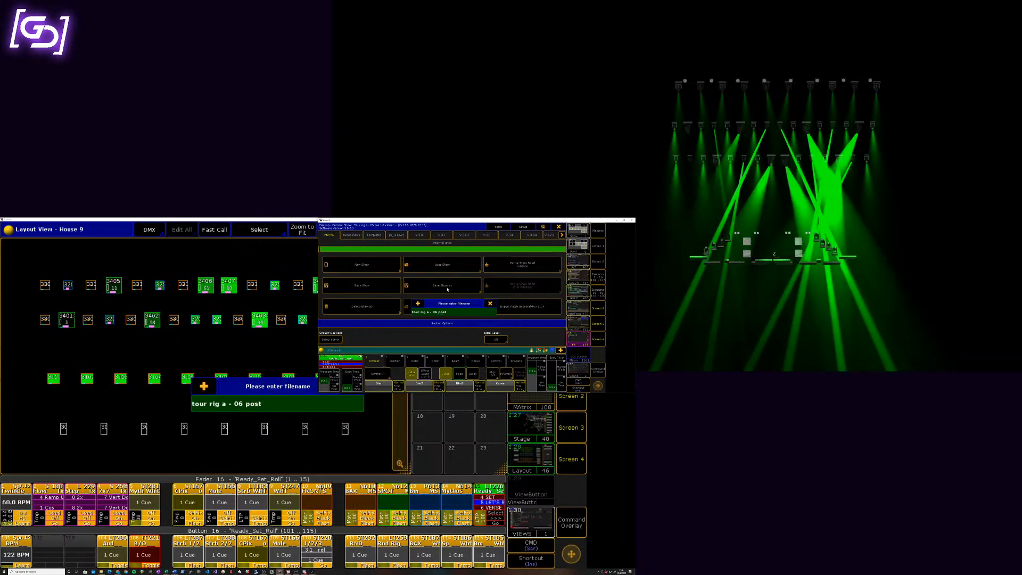
pyautogui.press('Return')
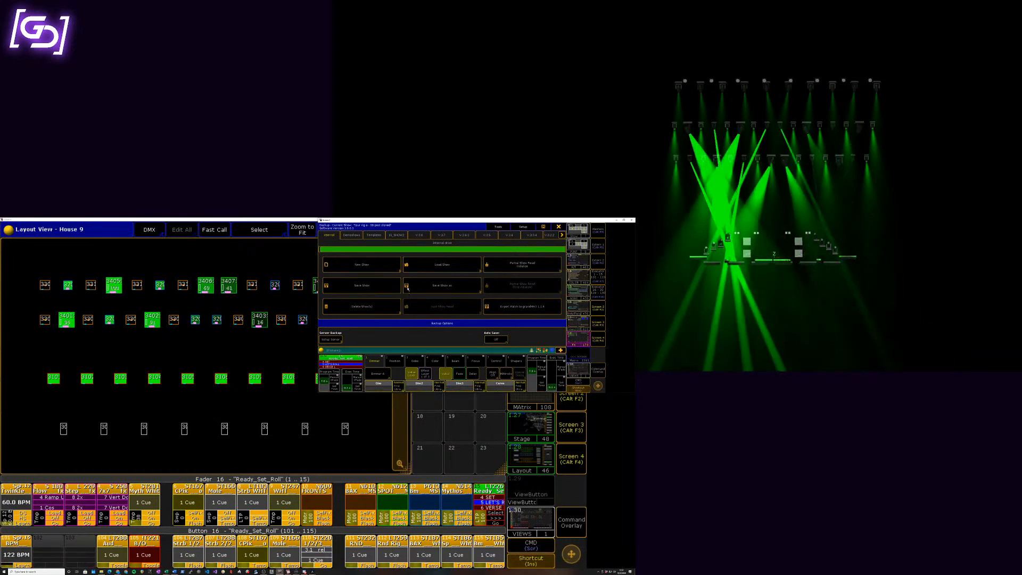
# - Load the show file "tour rig a - 05 pre 1-1 clone"
pyautogui.click(448, 270)
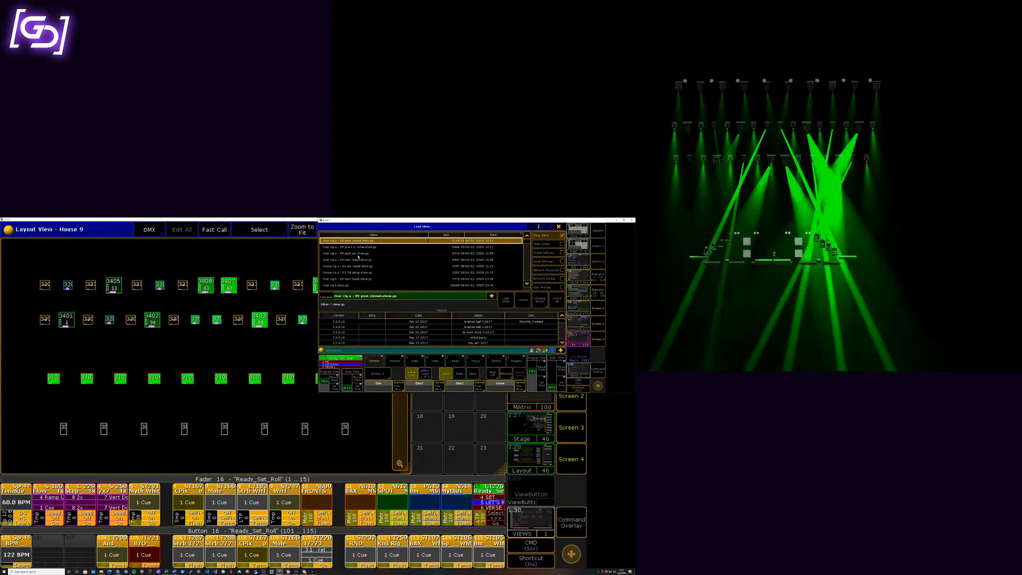
pyautogui.click(367, 247)
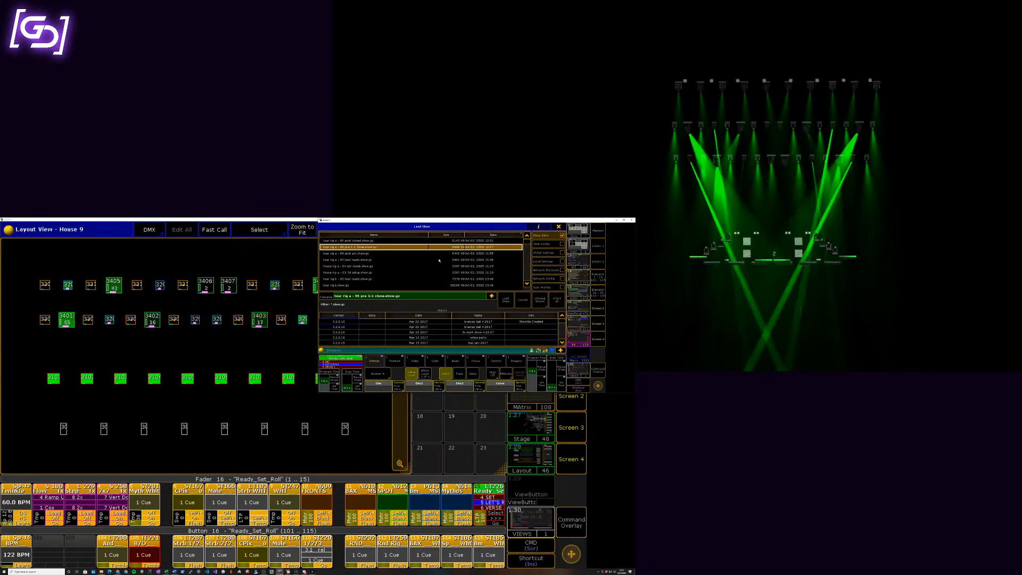
pyautogui.click(506, 300)
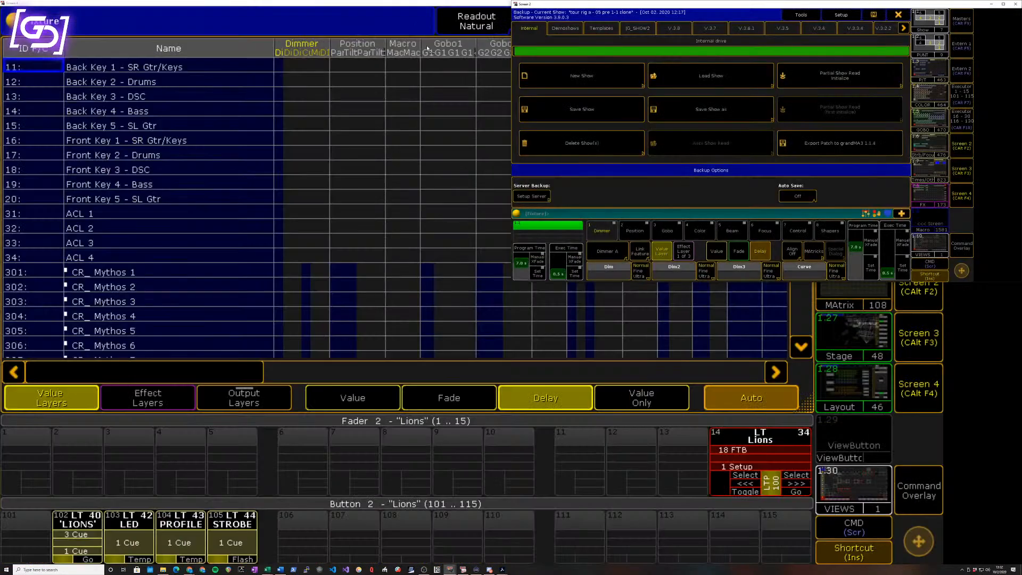
# - Restore the maximized fixture sheet window and snap it to a quarter of the monitor beside the other console windows
pyautogui.moveTo(440, 9); pyautogui.dragTo(446, 121)
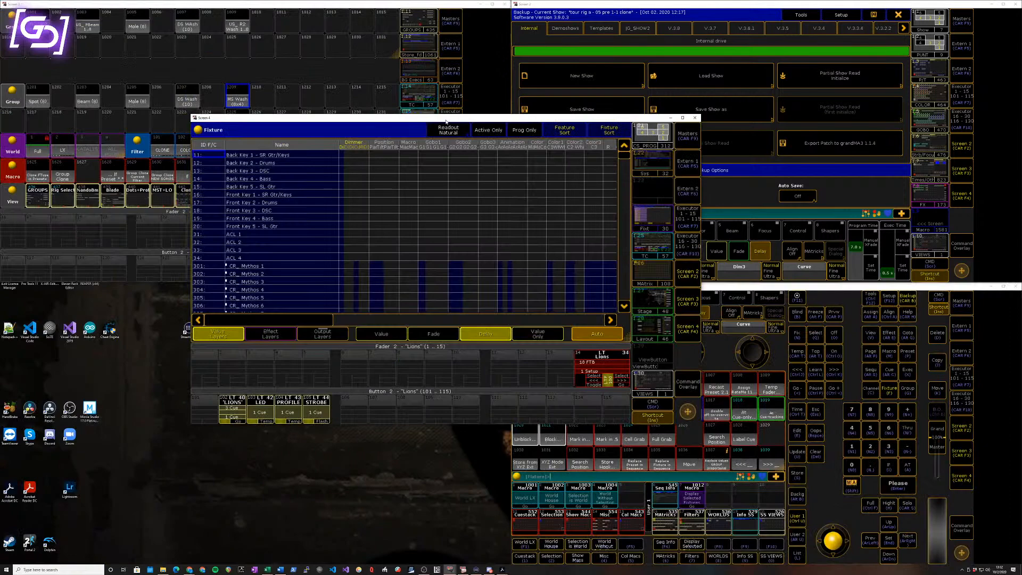
pyautogui.press('super+Left')
pyautogui.press('super+Down')
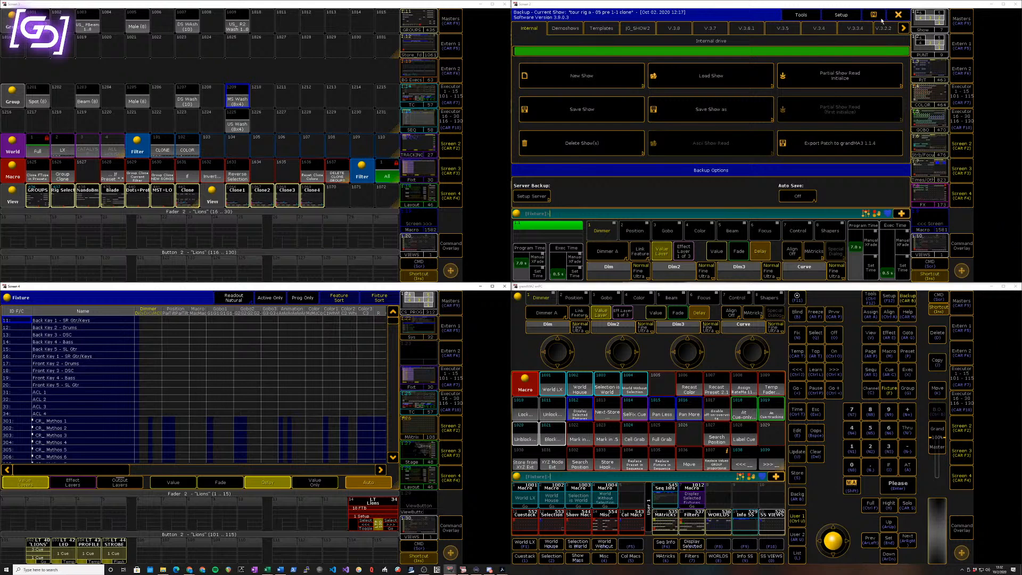
# - Close the backup menu and delete the US_ R2 Wash 1.8 group from the group pool
pyautogui.click(899, 15)
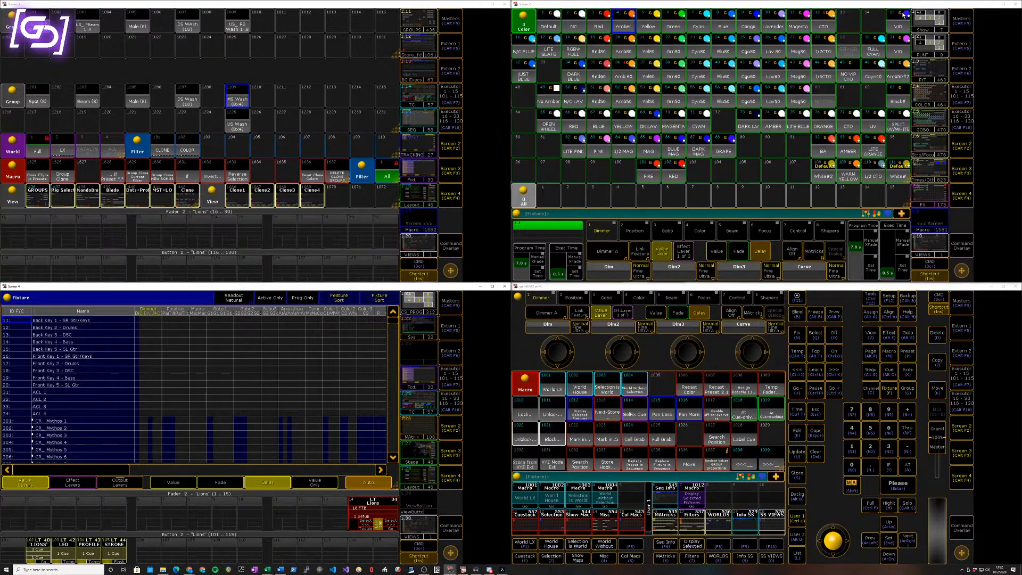
pyautogui.click(237, 27)
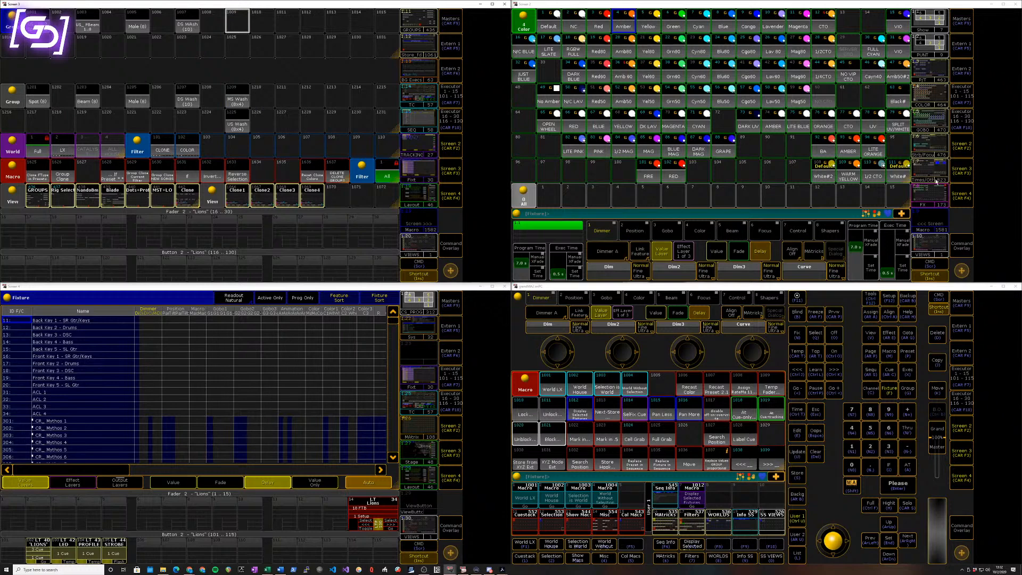
# - Select the MS wash fixtures from the SRC Movers layout and store them as group 1009
pyautogui.click(418, 478)
pyautogui.click(343, 333)
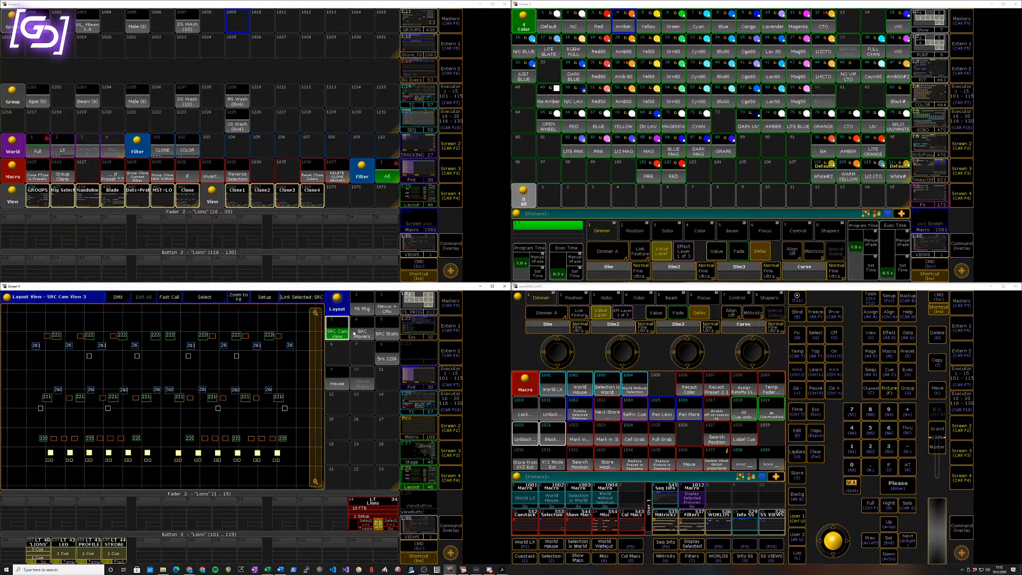
pyautogui.click(357, 333)
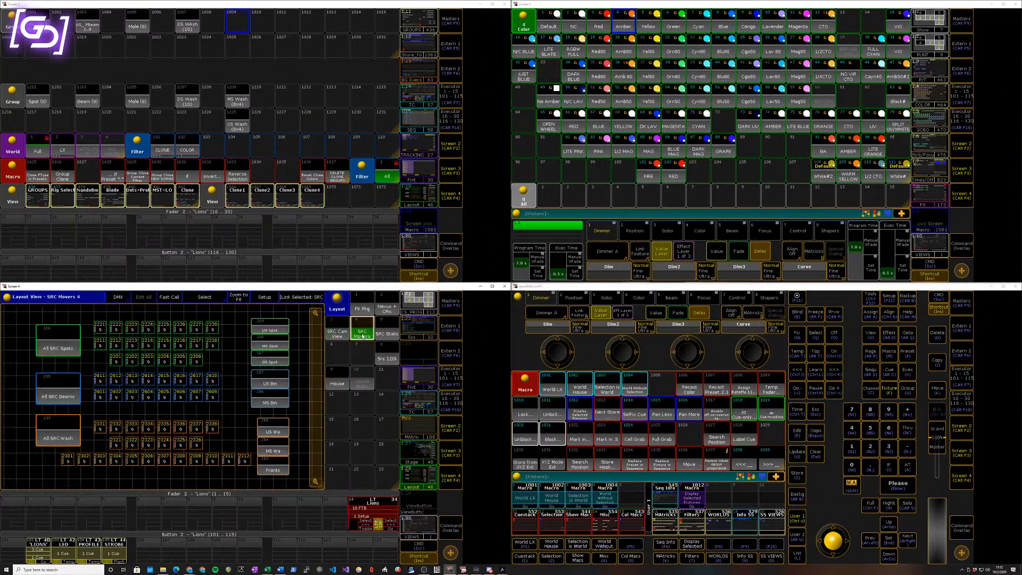
pyautogui.click(278, 452)
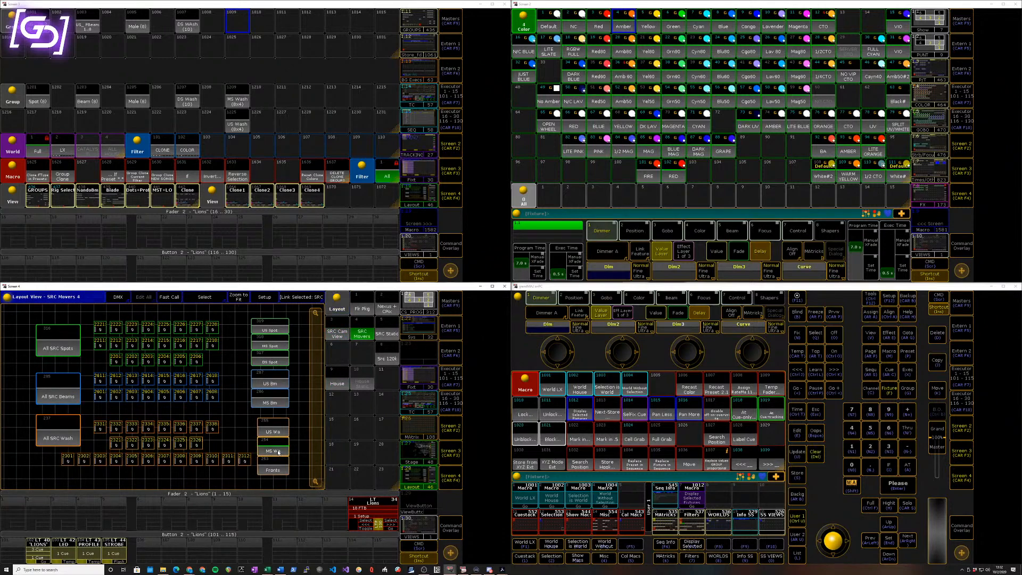
pyautogui.click(243, 22)
# - Label group 1009 as MS Wash (6)
pyautogui.hotkey('alt', 'a')
pyautogui.hotkey('alt', 'a')
pyautogui.click(246, 24)
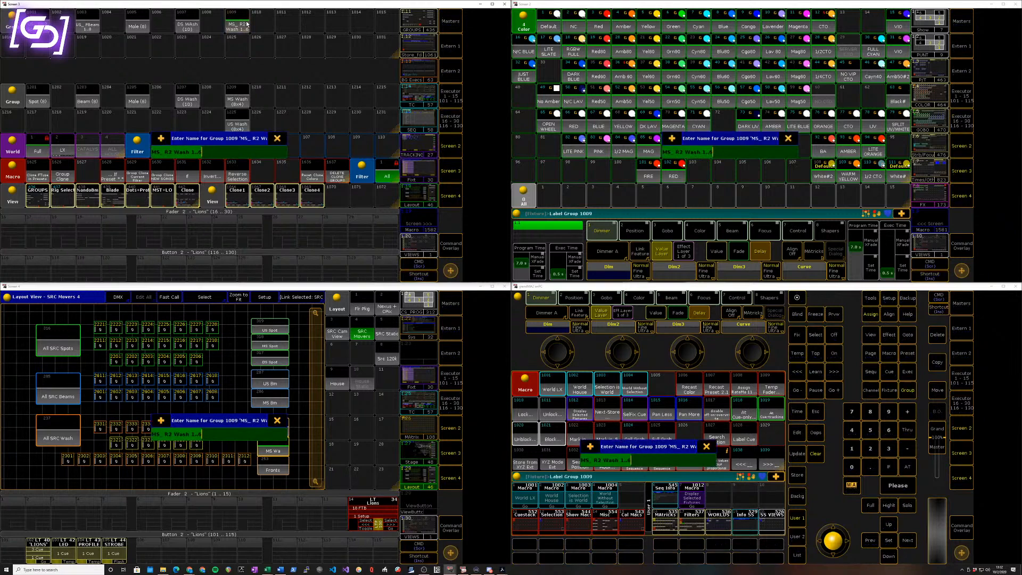
pyautogui.write('MS Wash')
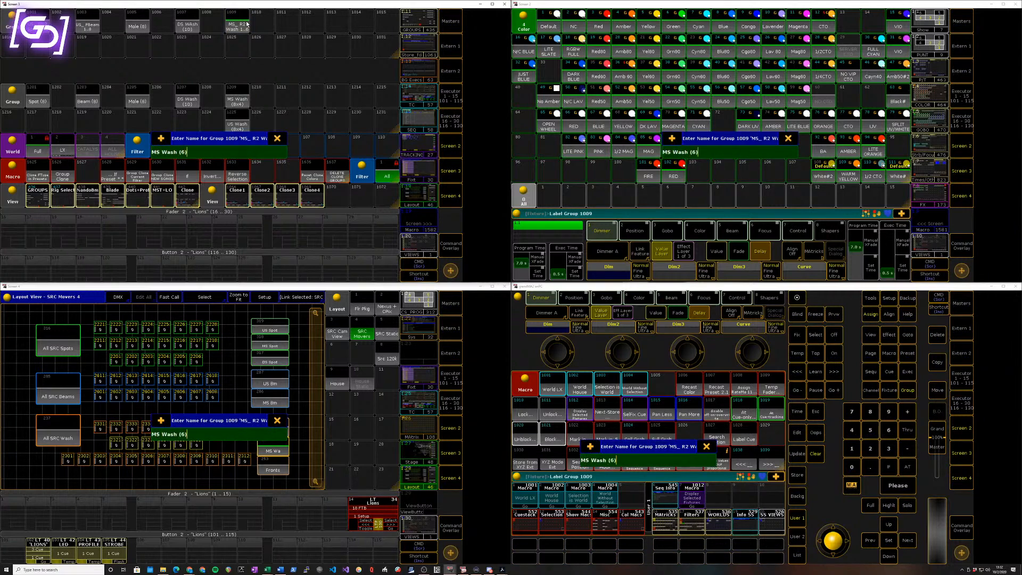
pyautogui.press('Return')
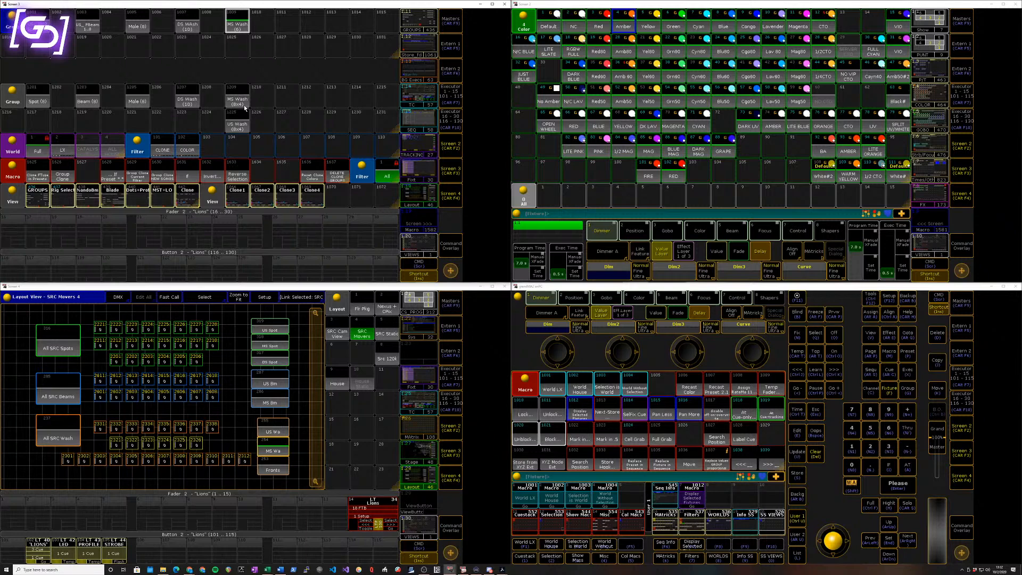
# - Save the show under a new file name, adding an "a" to "tour rig a - 05 pre 1-1 clone"
pyautogui.hotkey('ctrl', 'b')
pyautogui.click(712, 113)
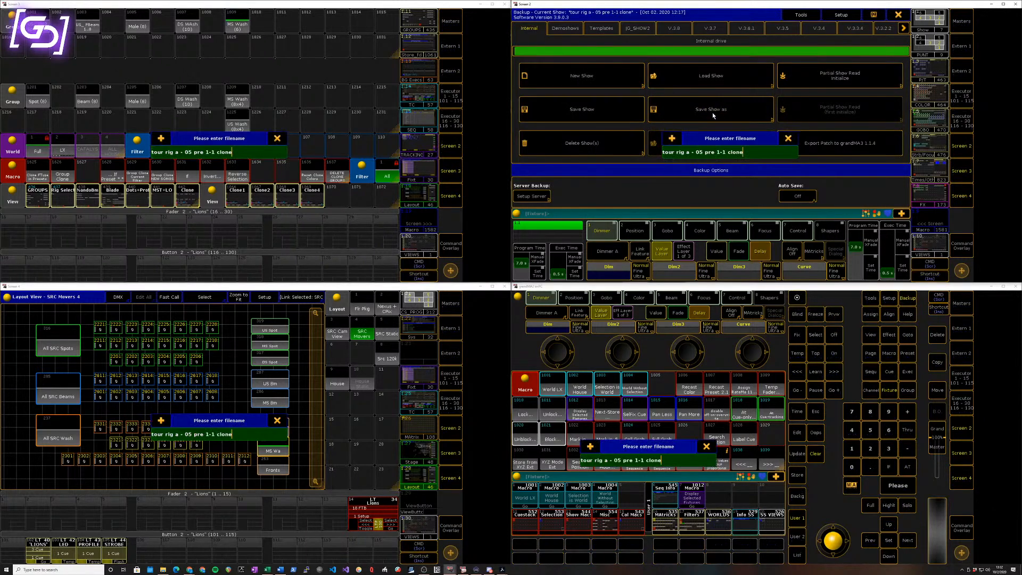
pyautogui.write('a')
pyautogui.press('Return')
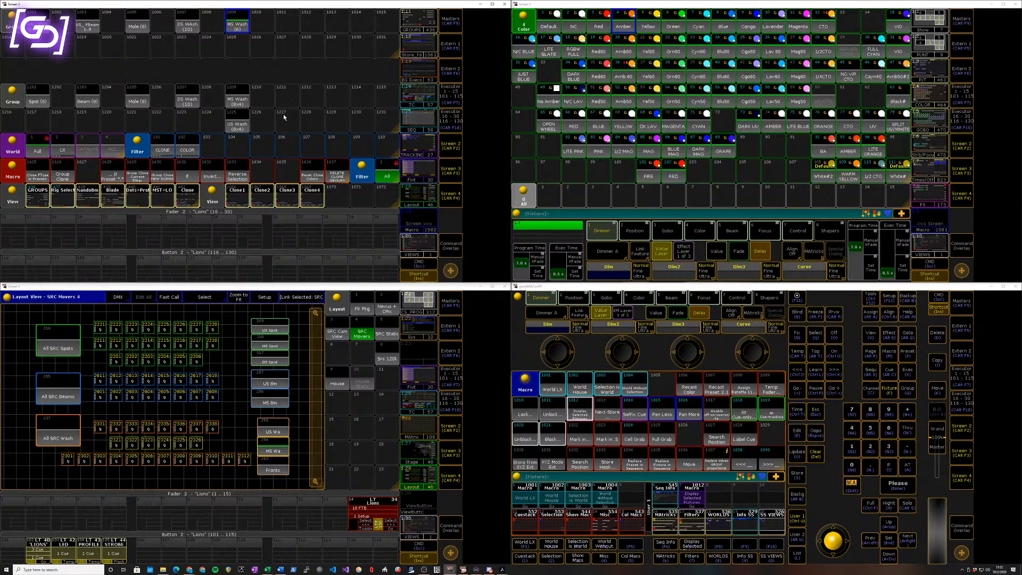
# - Clone touring spot group 1001 onto the house Spot (8) group with the Group Clone macro
pyautogui.press('Delete')
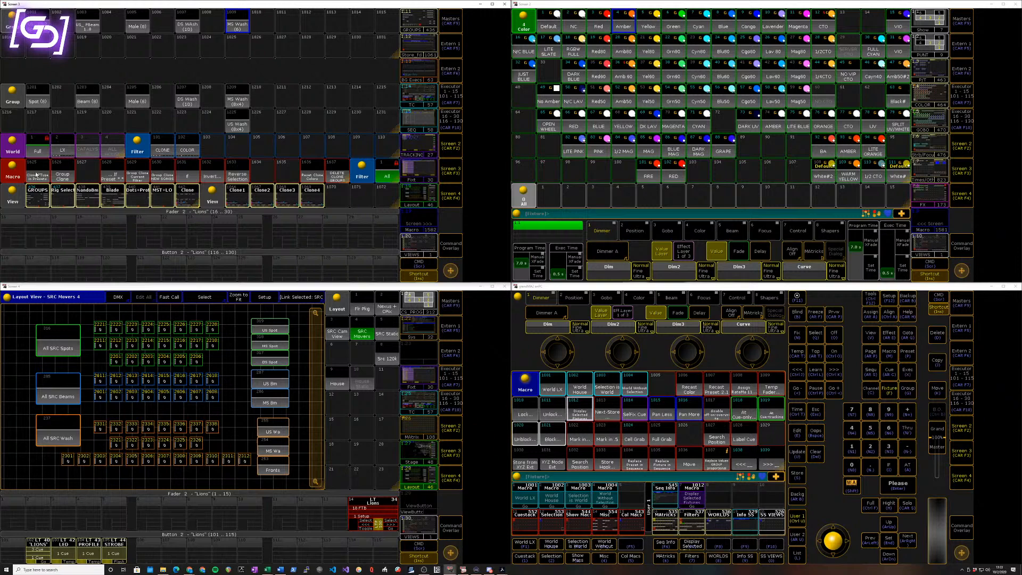
pyautogui.click(62, 179)
pyautogui.write('1001')
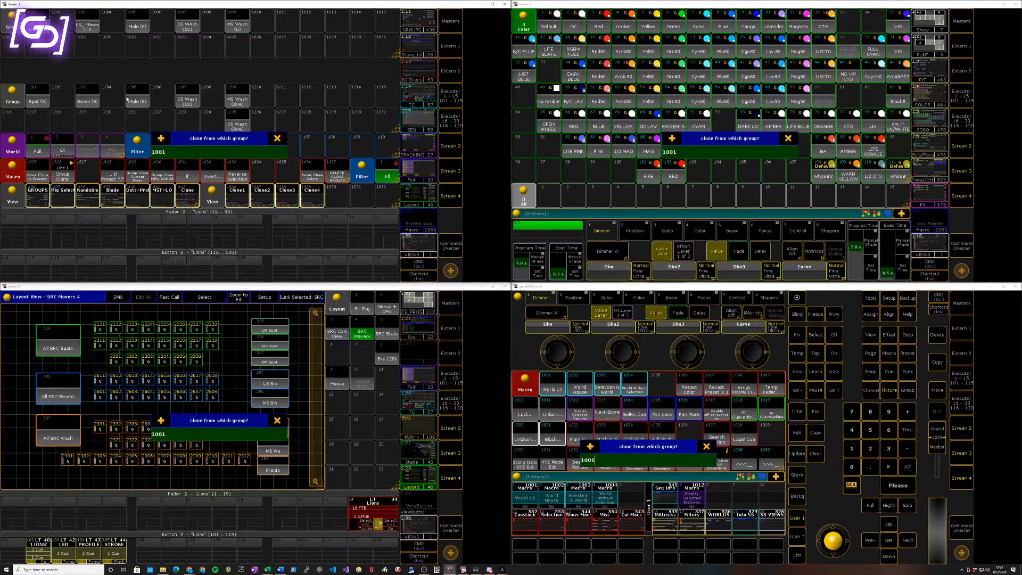
pyautogui.press('Return')
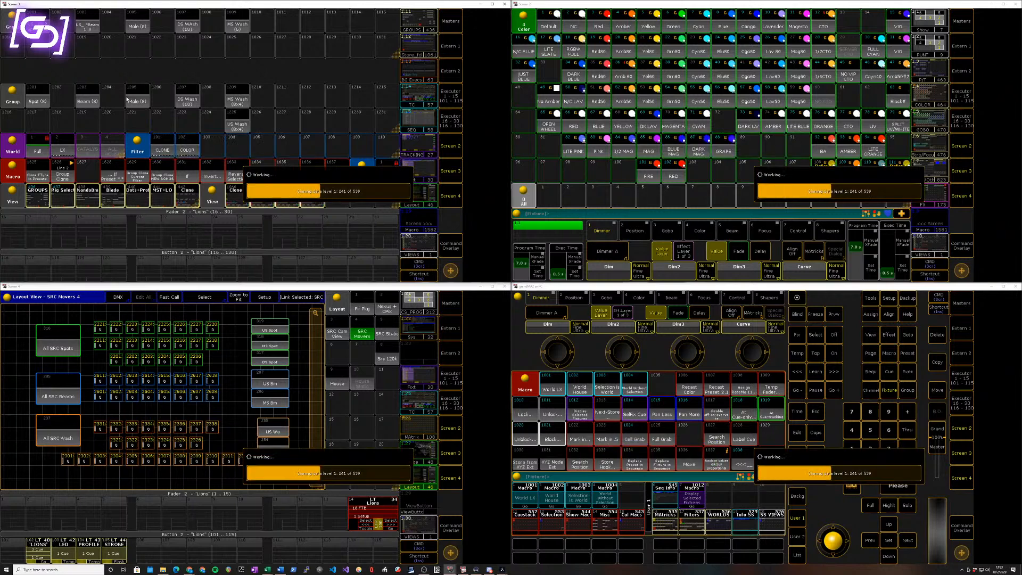
# - Clone touring beam group 1003 onto house group 1203 with the Group Clone macro
pyautogui.write('10')
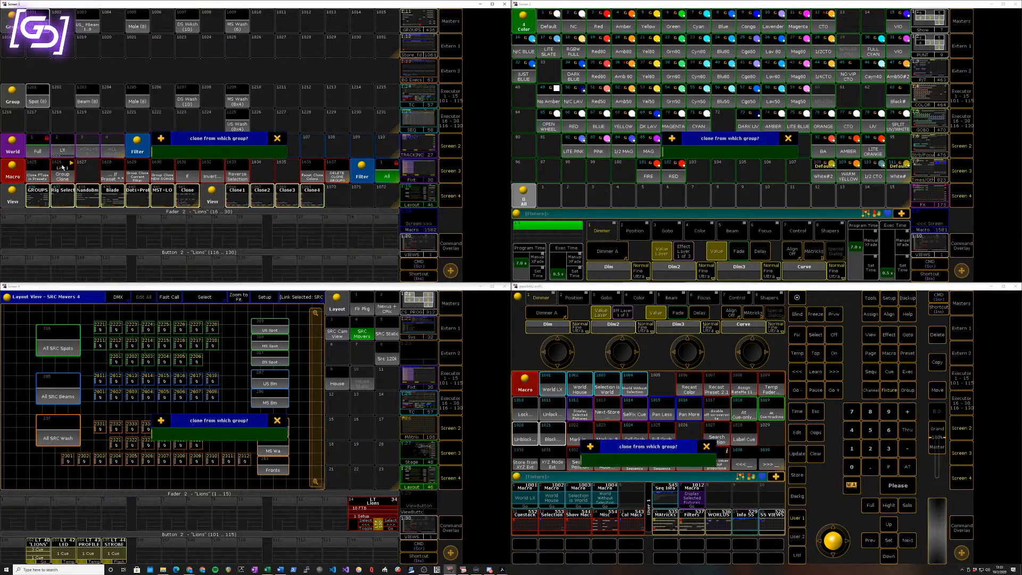
pyautogui.write('03')
pyautogui.press('Return')
pyautogui.write('1203')
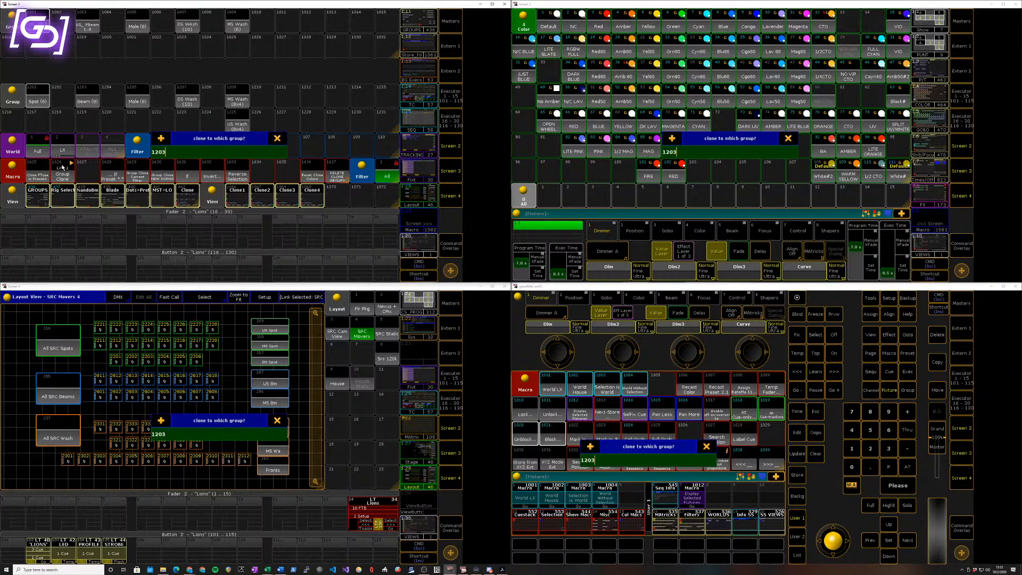
pyautogui.press('Return')
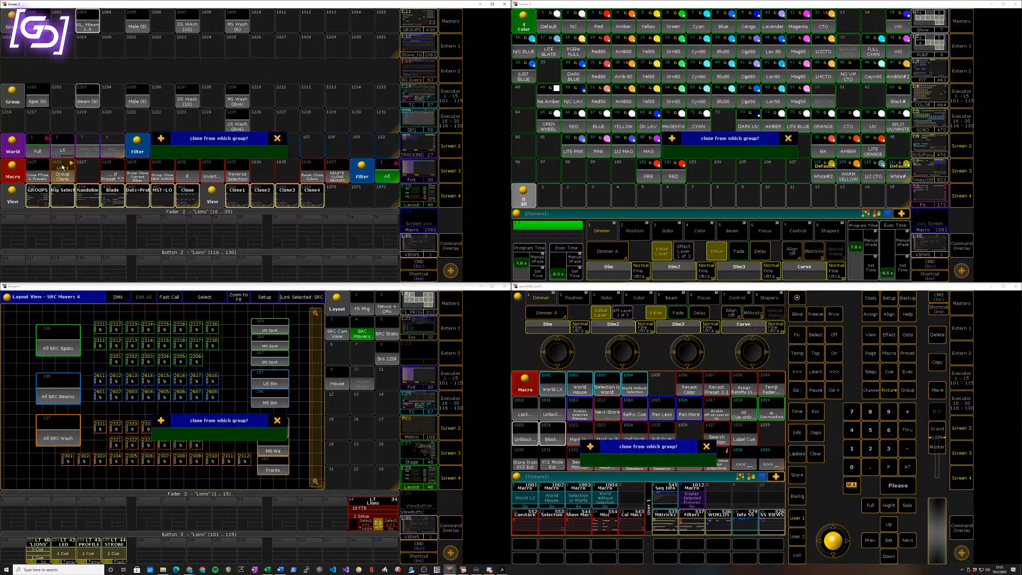
# - Clone touring Mole group 1005 onto house group 1205 with the Group Clone macro
pyautogui.write('1005')
pyautogui.press('Return')
pyautogui.write('1205')
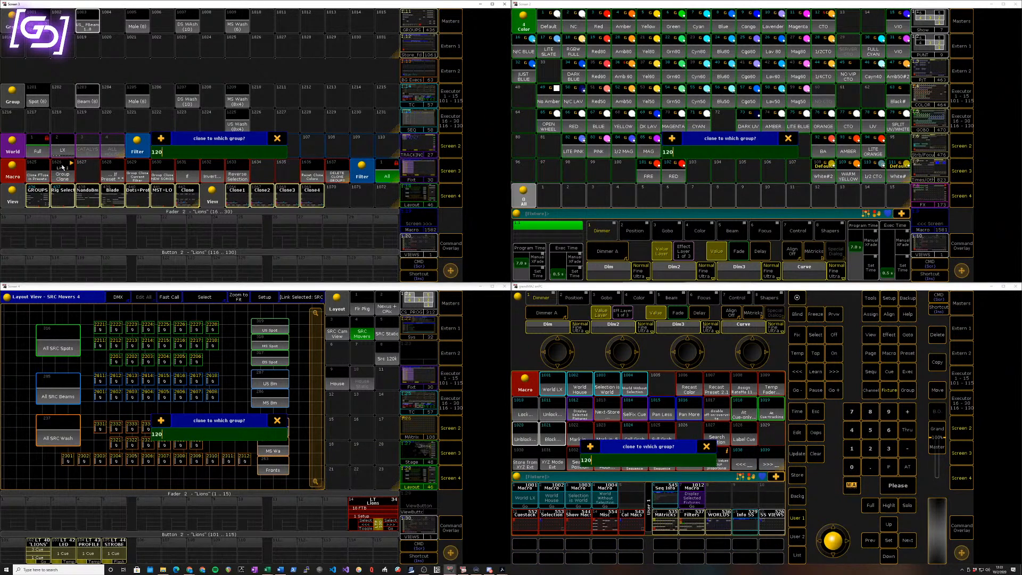
pyautogui.press('Return')
# - Clone touring DS Wash group 1007 onto house group 1207 with the Group Clone macro
pyautogui.write('1')
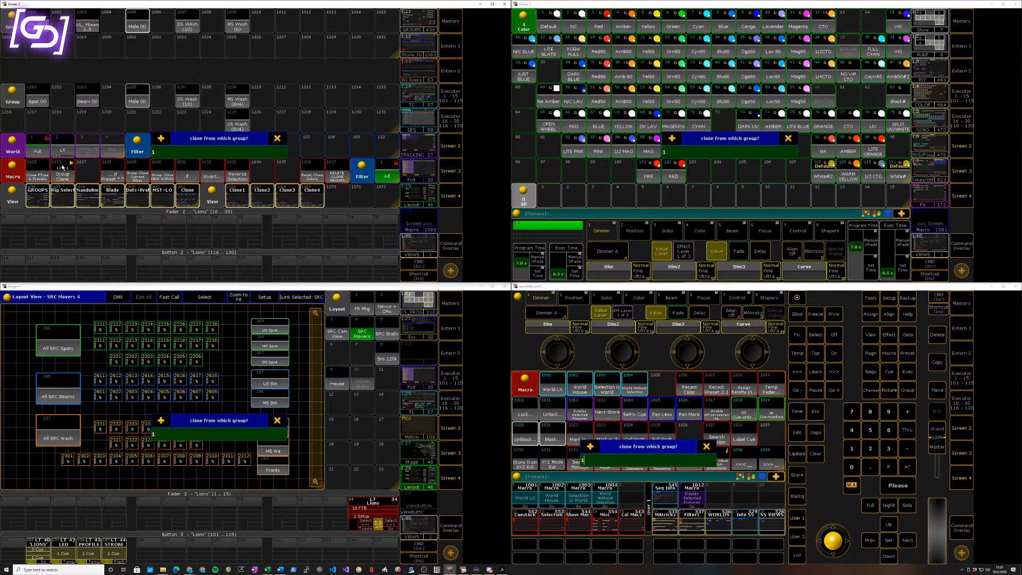
pyautogui.write('007')
pyautogui.press('Return')
pyautogui.write('1207')
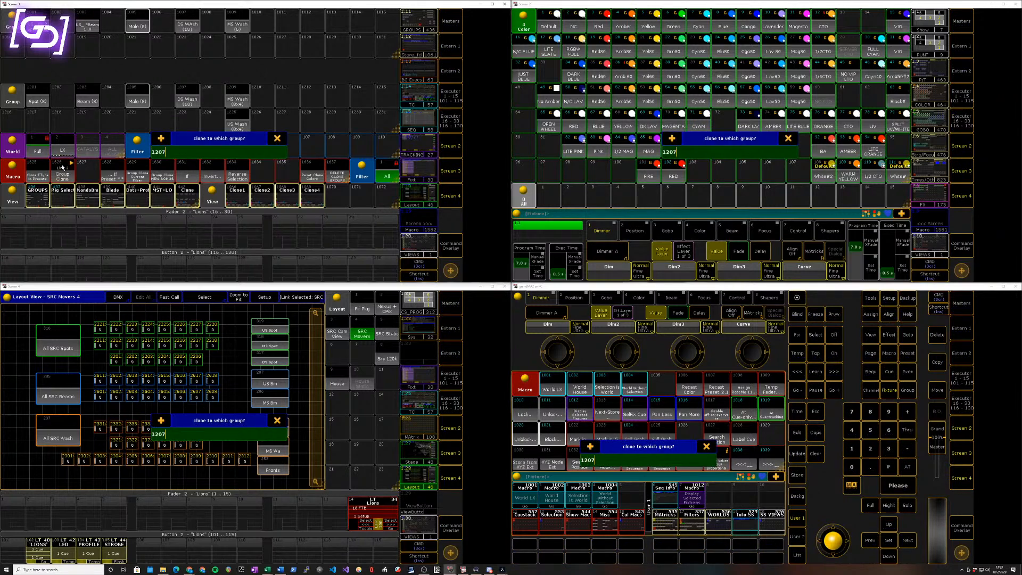
pyautogui.press('Return')
pyautogui.hotkey('ctrl', 'alt', 'b')
pyautogui.hotkey('ctrl', 'alt', 'b')
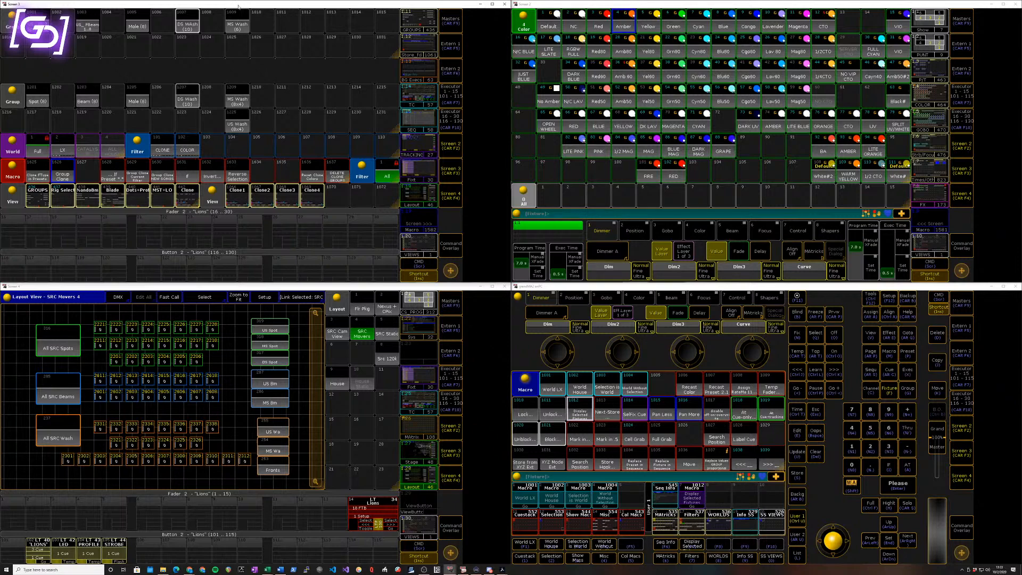
# - Clone touring MS Wash group 1009 onto house MS Wash group 1209 with the Group Clone macro
pyautogui.click(58, 175)
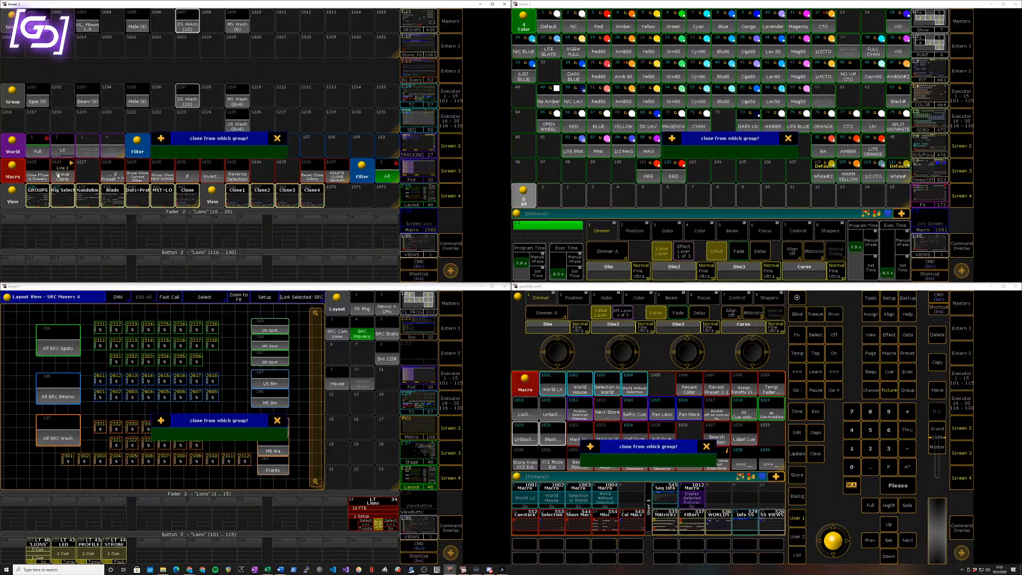
pyautogui.write('1009')
pyautogui.press('Return')
pyautogui.write('1209')
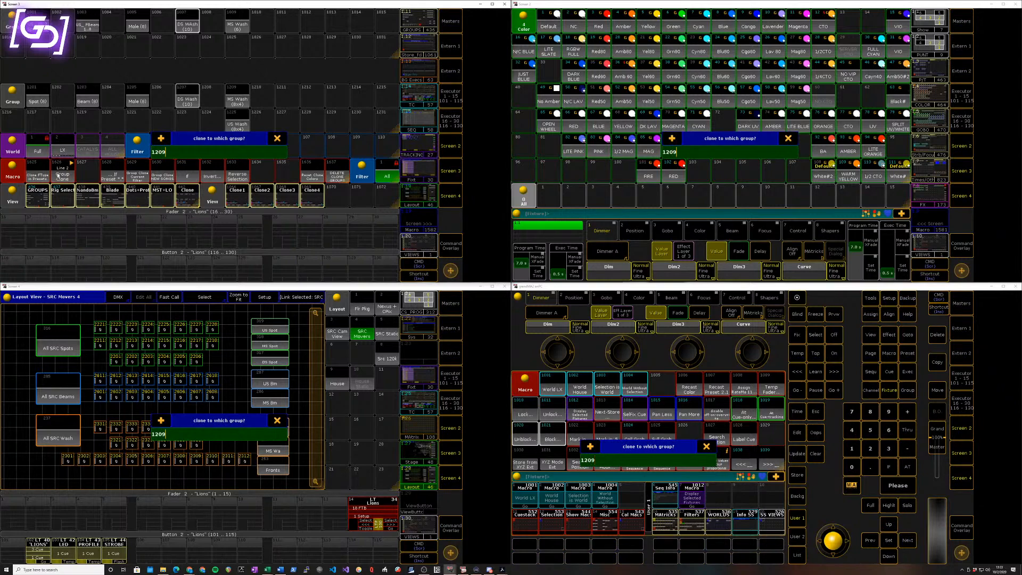
pyautogui.press('Return')
# - Clone the touring MS Wash (6) group onto the house US Wash (8x4) group 1225 with the Group Clone macro
pyautogui.click(58, 175)
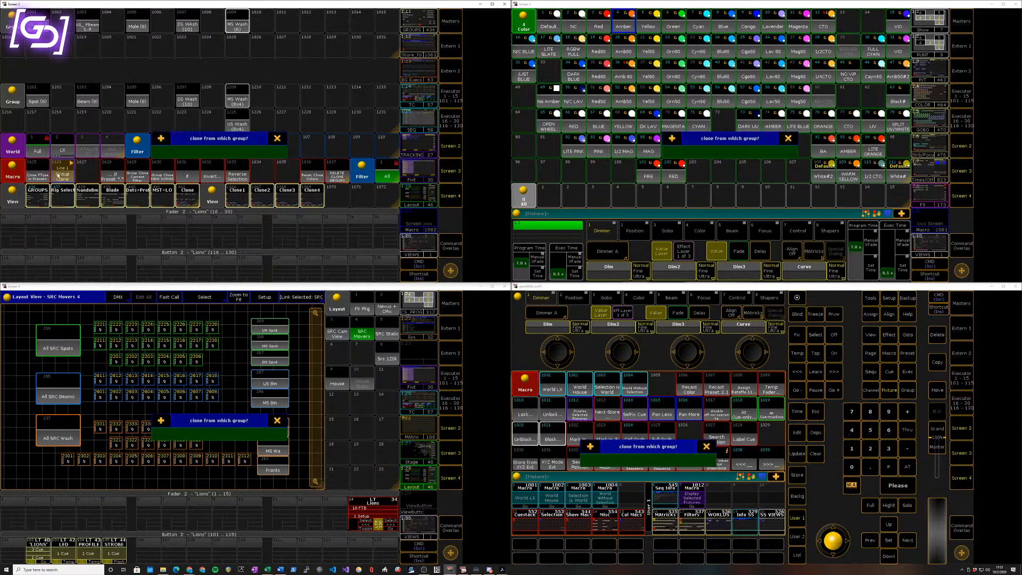
pyautogui.write('10')
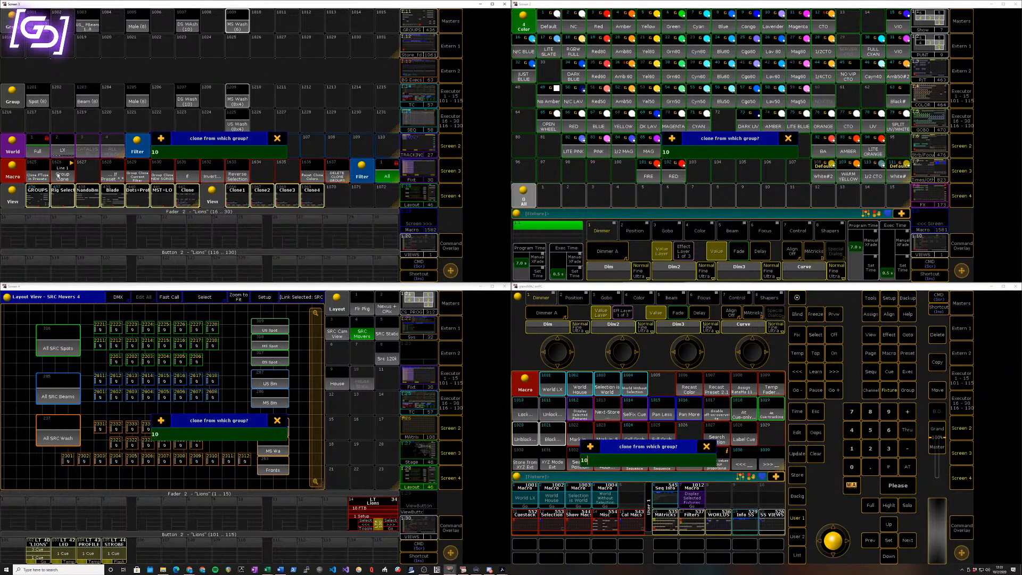
pyautogui.write('25')
pyautogui.press('Return')
pyautogui.write('1225')
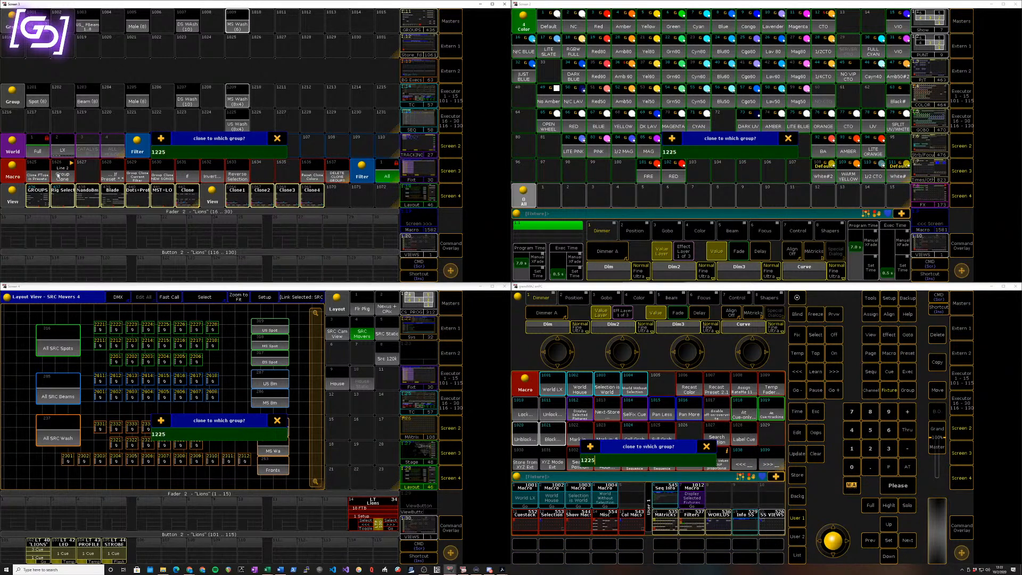
pyautogui.press('Return')
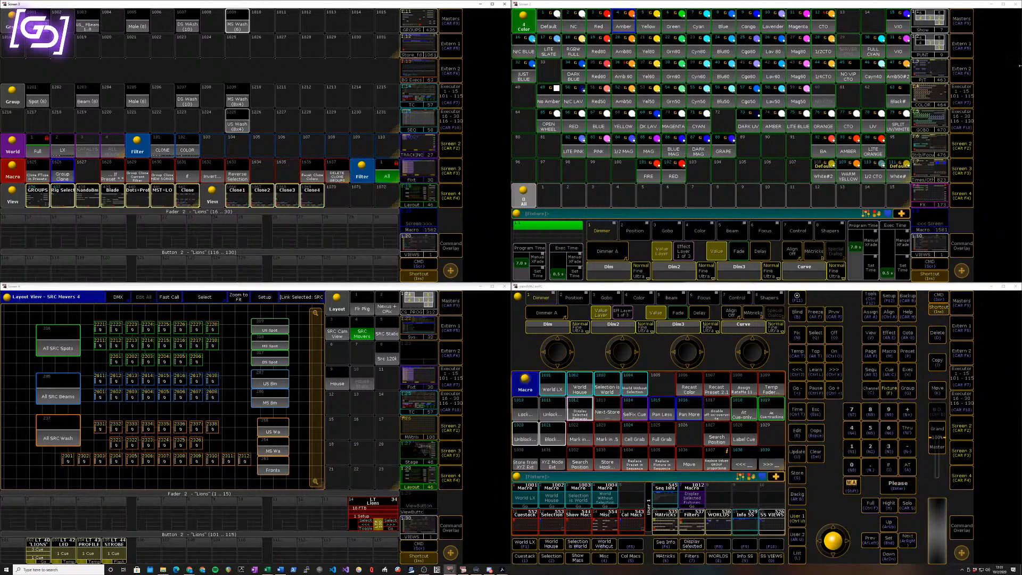
# - Switch to MA 3D and inspect the cloned look across the whole rig from the front and side
pyautogui.click(930, 21)
pyautogui.click(823, 178)
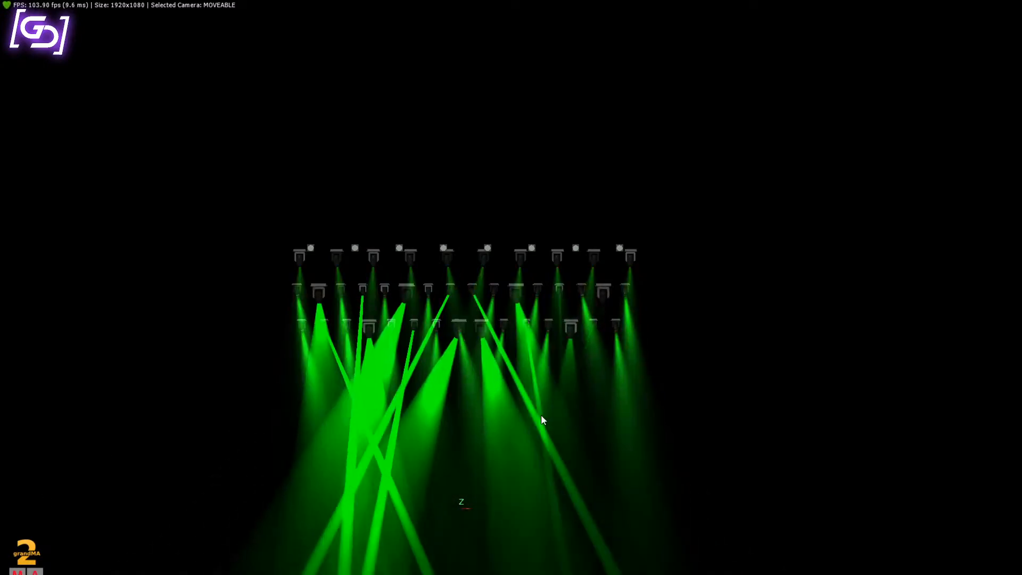
pyautogui.moveTo(541, 416); pyautogui.dragTo(541, 415)
pyautogui.scroll(5, 541, 416)
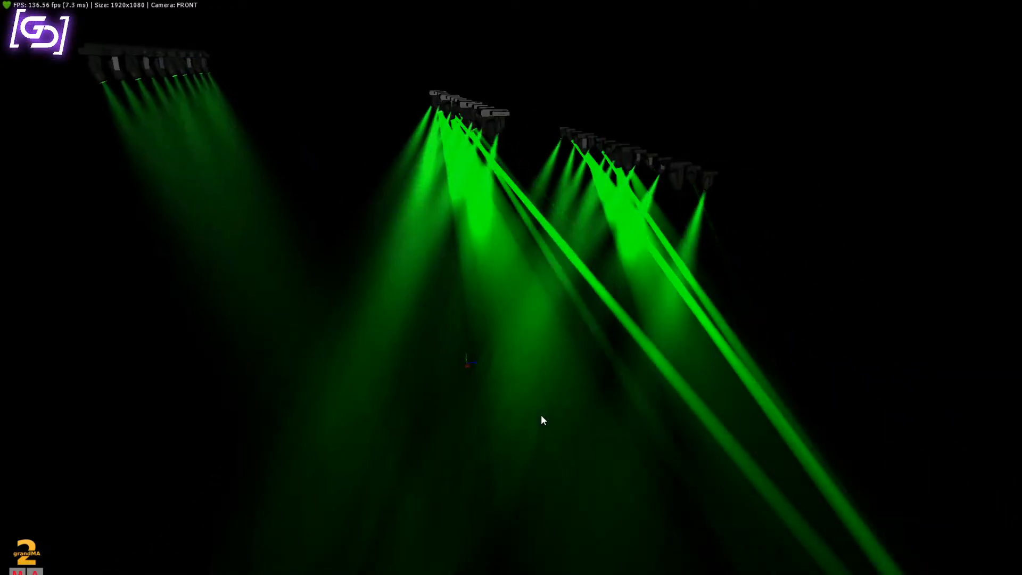
pyautogui.moveTo(486, 303); pyautogui.dragTo(370, 344)
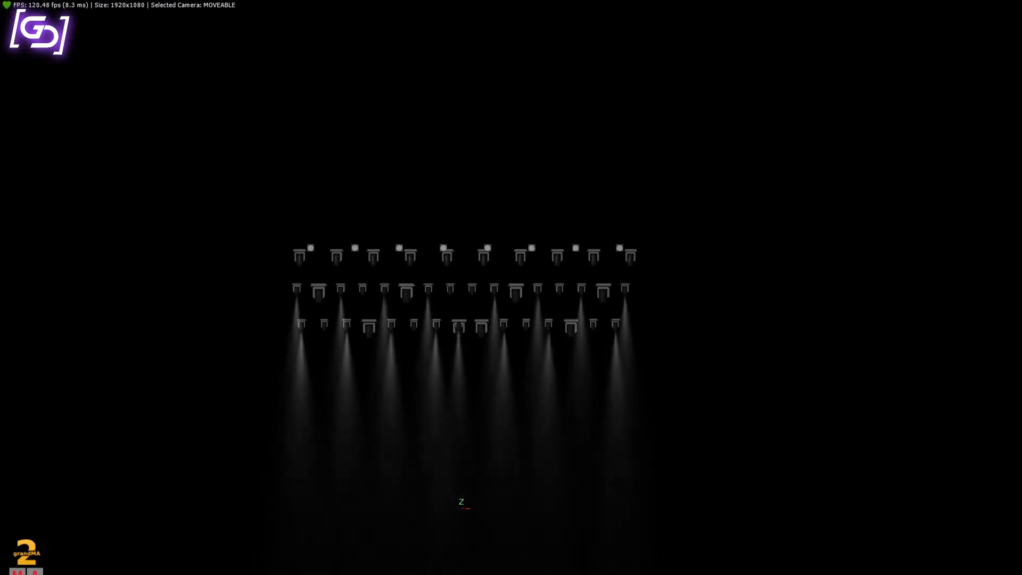
# - Examine which wash fixtures are lit in MA 3D, viewing the trusses from the front and from overhead
pyautogui.scroll(4, 448, 443)
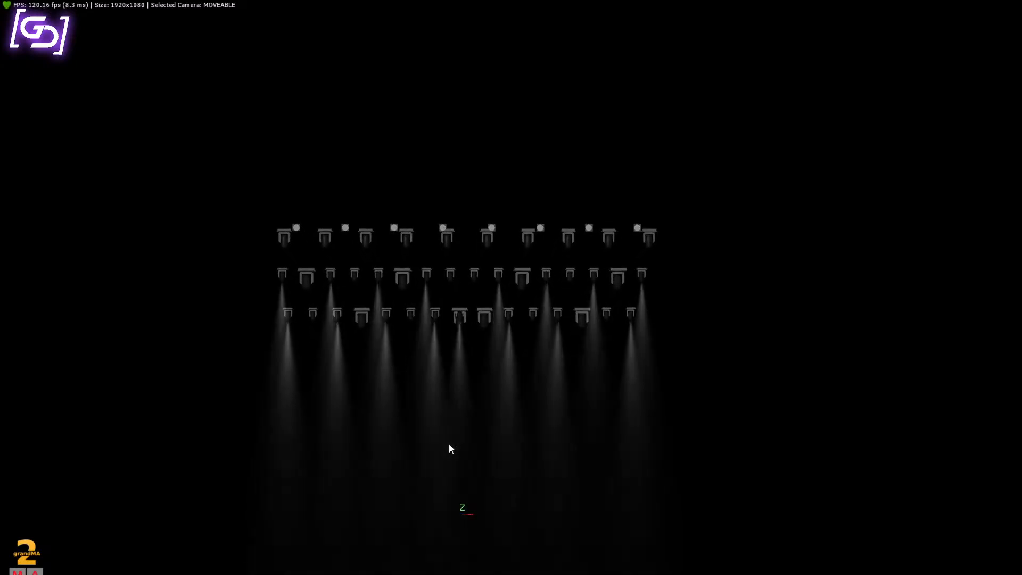
pyautogui.moveTo(448, 381); pyautogui.dragTo(418, 284)
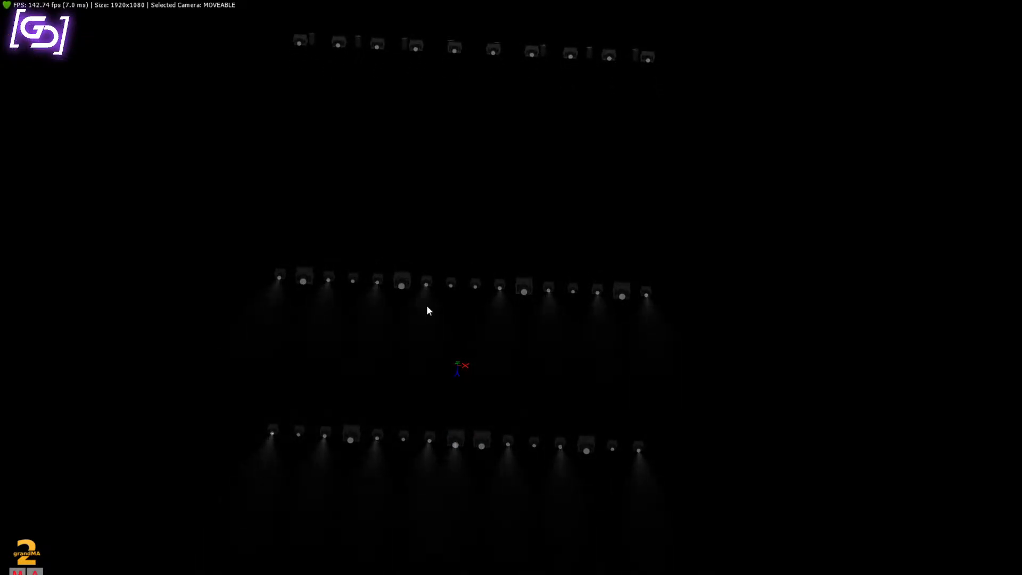
pyautogui.moveTo(439, 438); pyautogui.dragTo(413, 182)
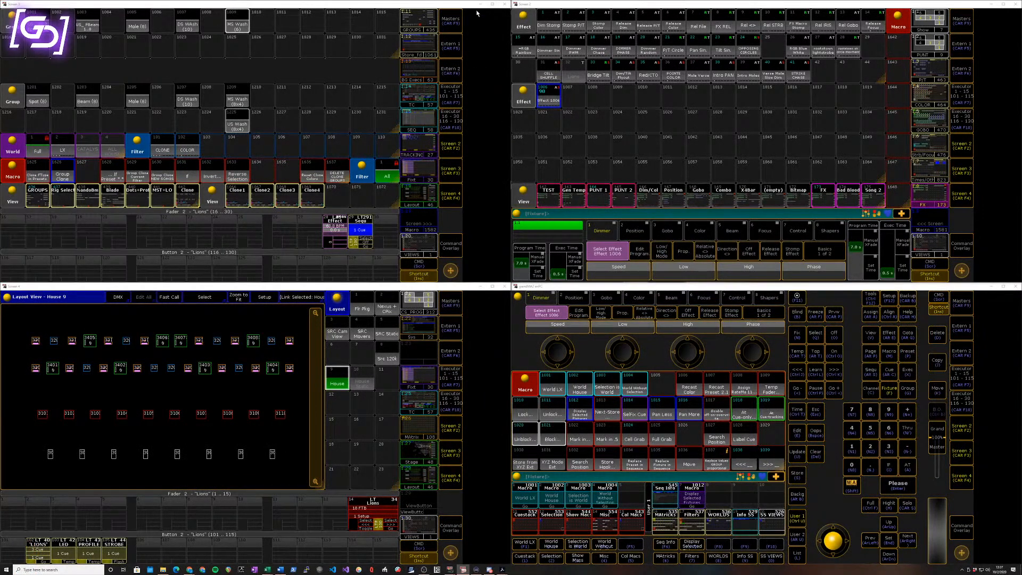
# - Maximize the group pool window and move house MS Wash (8x4) to slot 1211 and US Wash (8x4) to slot 1227
pyautogui.click(492, 4)
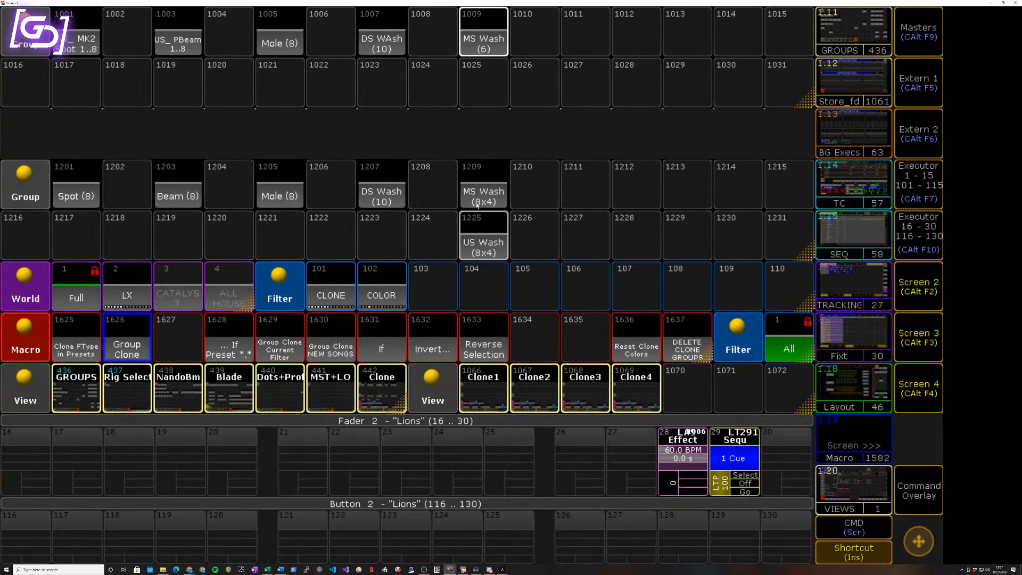
pyautogui.moveTo(477, 205); pyautogui.dragTo(586, 189)
pyautogui.moveTo(506, 237); pyautogui.dragTo(593, 224)
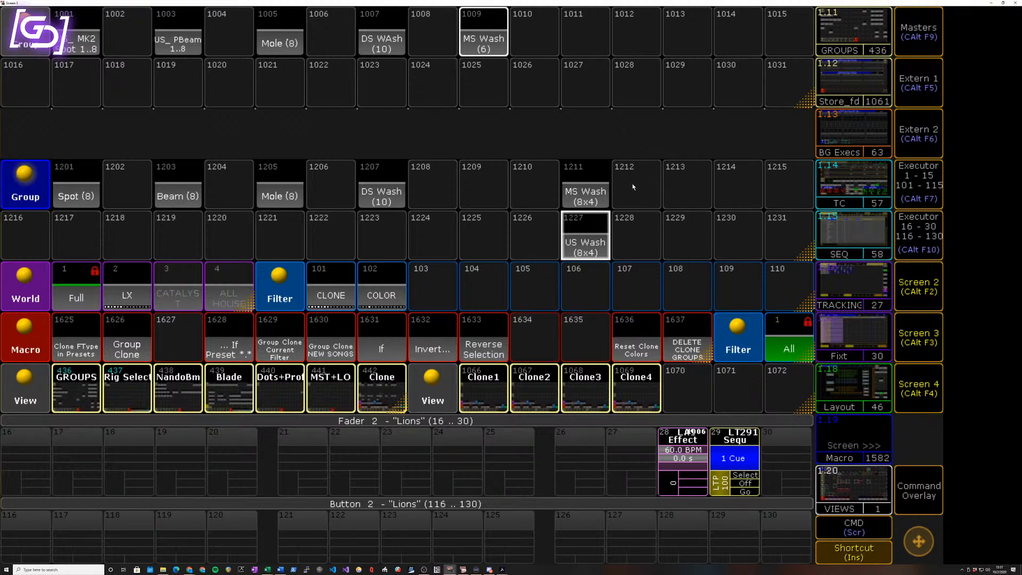
# - Snap the group pool window back to its quarter of the monitor and copy its view onto the neighbouring screen
pyautogui.moveTo(605, 6); pyautogui.dragTo(469, 215)
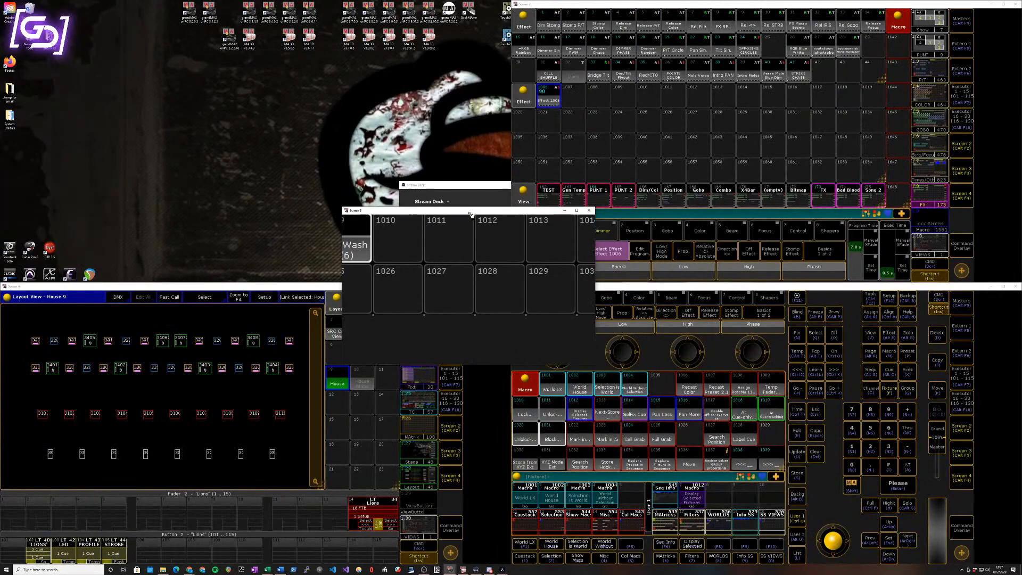
pyautogui.press('super+Left')
pyautogui.press('super+Up')
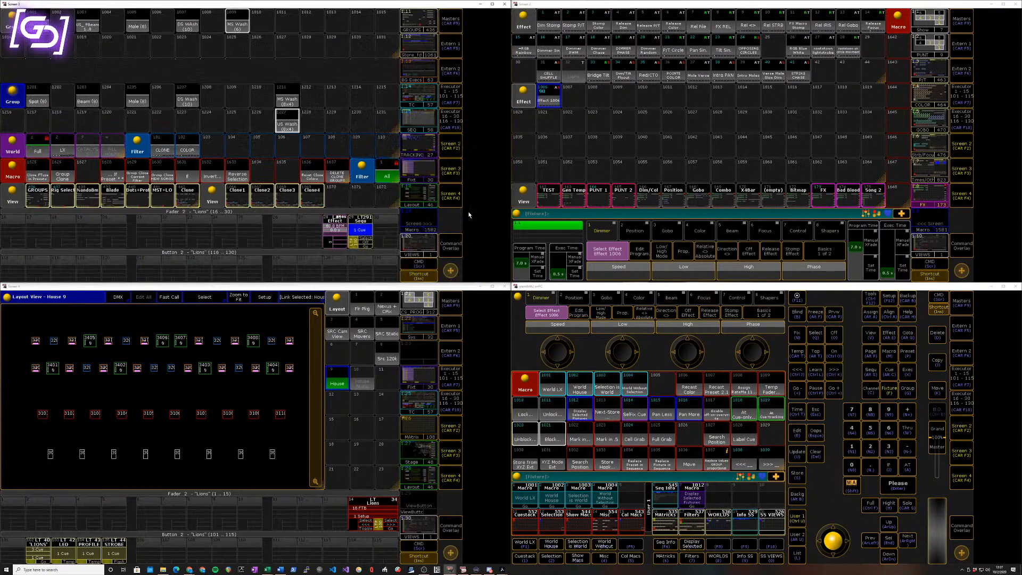
pyautogui.click(426, 218)
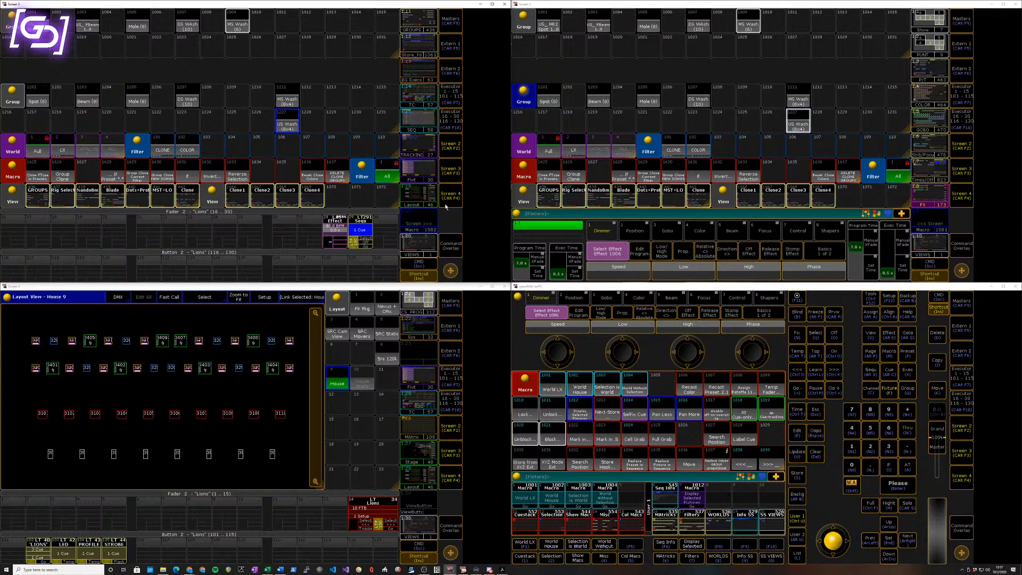
# - Recall the GROUPS view on the screen showing the copied clone view, and open and close the Screen >>> macro editor
pyautogui.click(408, 23)
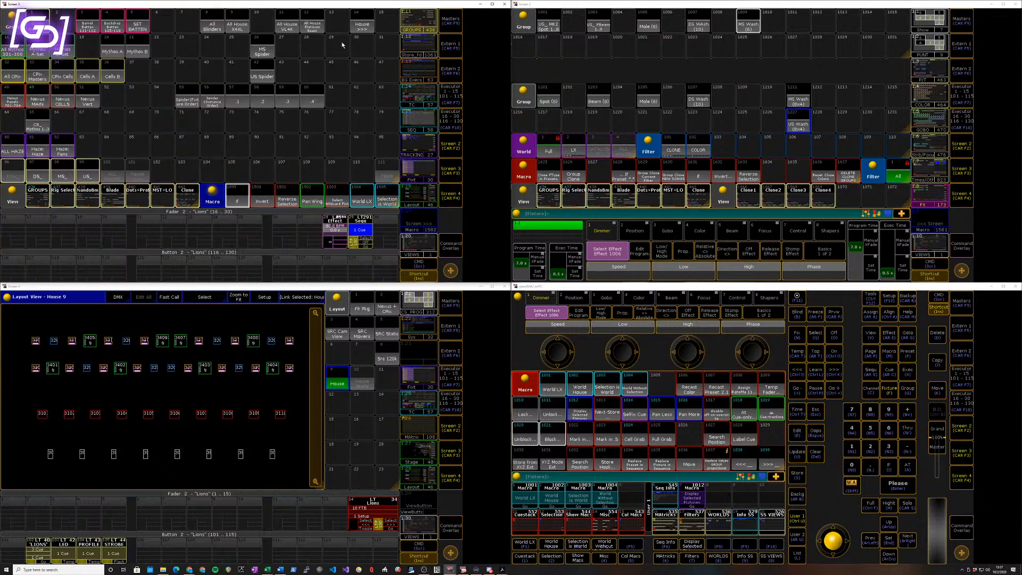
pyautogui.rightClick(429, 230)
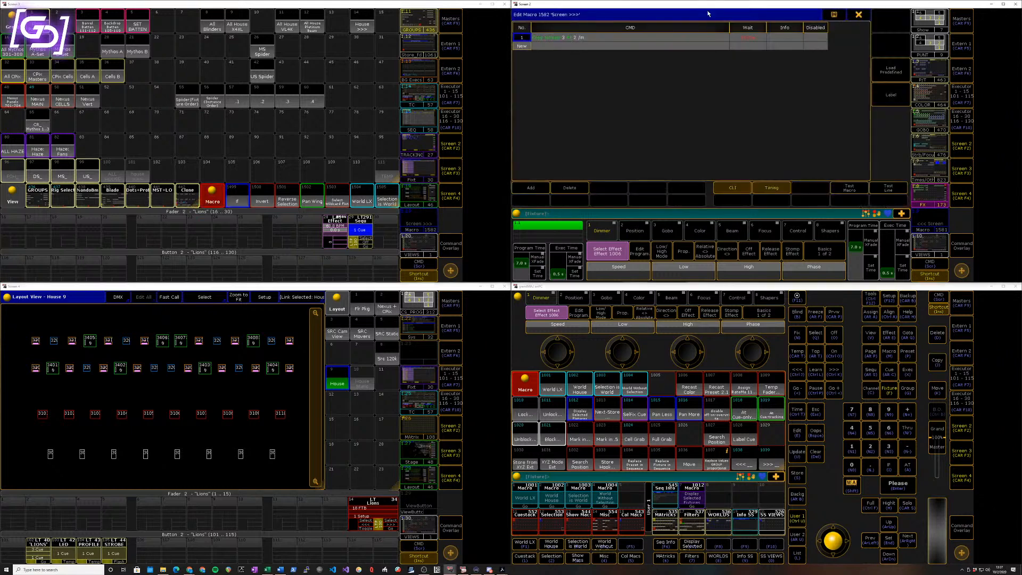
pyautogui.click(835, 15)
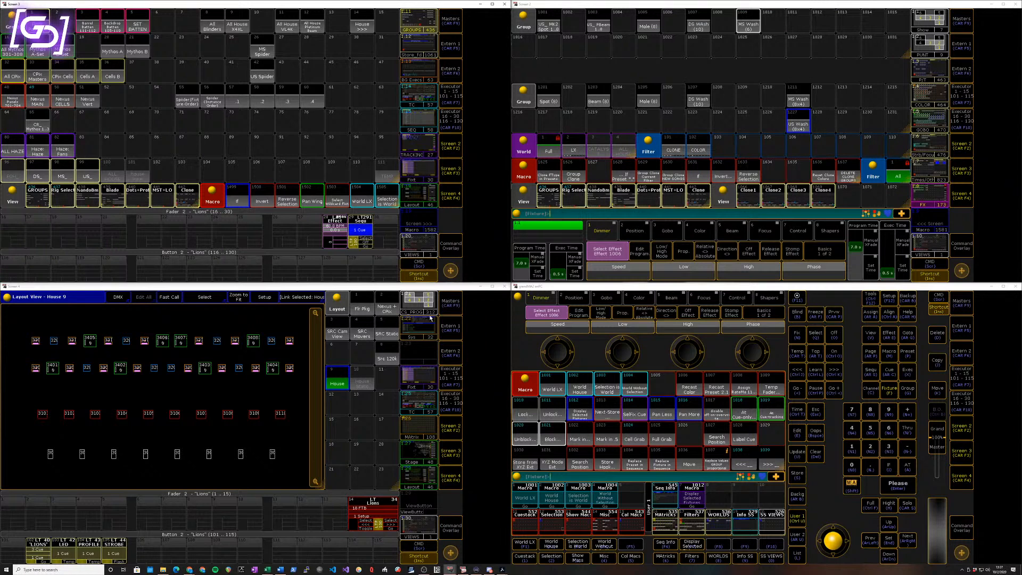
# - Remove the two outermost fixtures from the MS Wash (8x4) selection and store it as group 1209 named MS Wash (6x4)
pyautogui.click(802, 99)
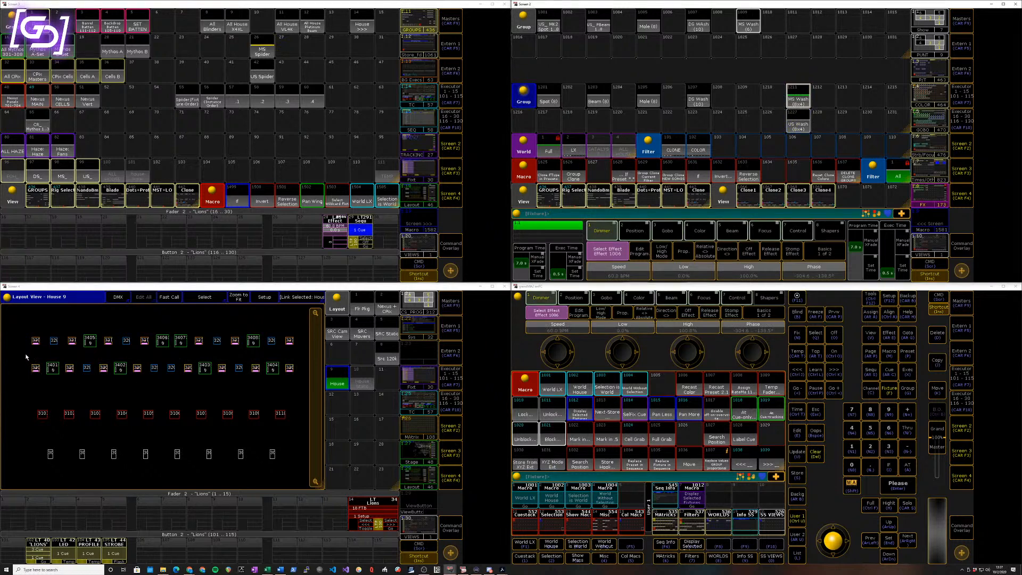
pyautogui.press('h')
pyautogui.write('-')
pyautogui.click(36, 369)
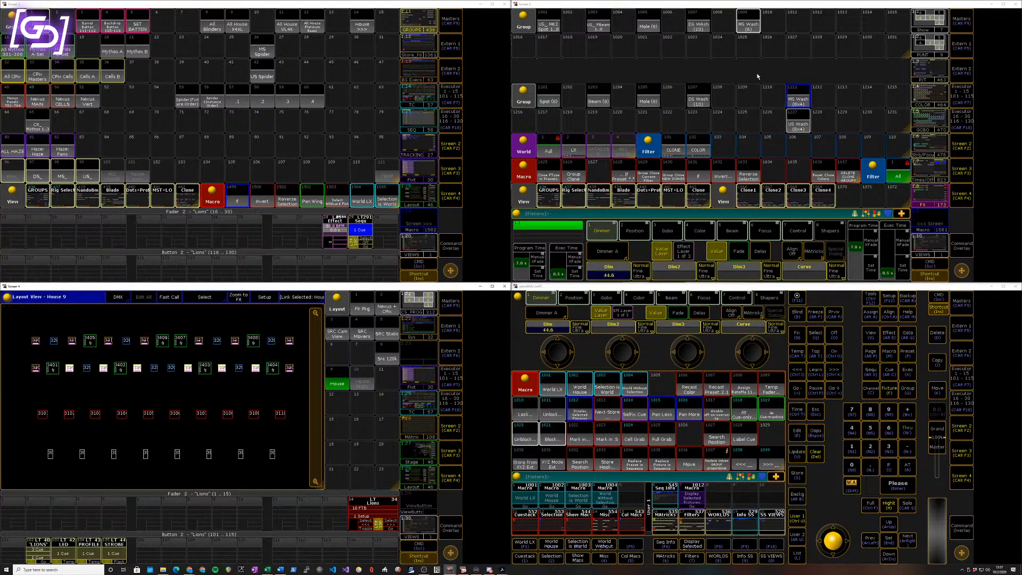
pyautogui.click(750, 98)
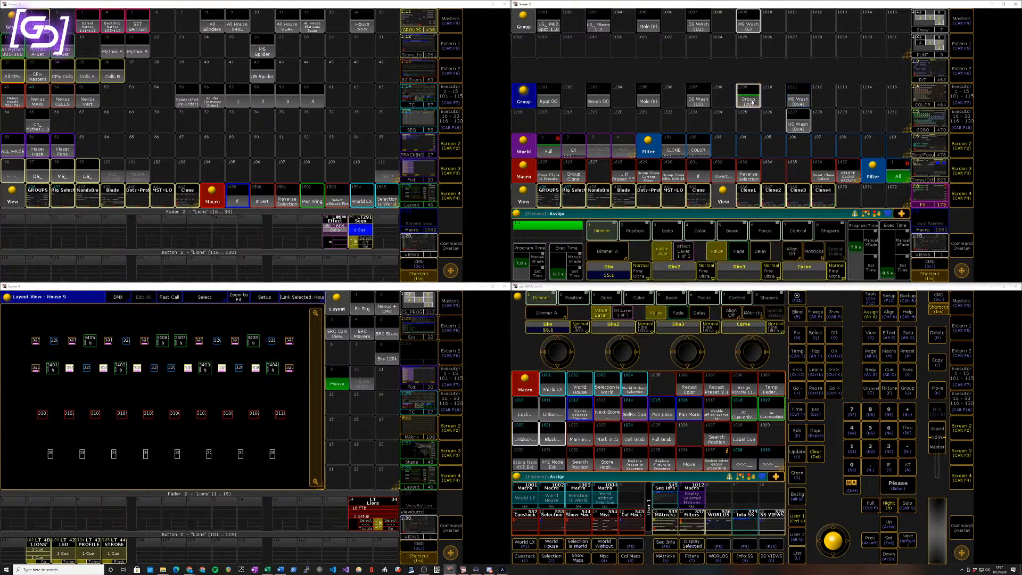
pyautogui.write('MS Wash')
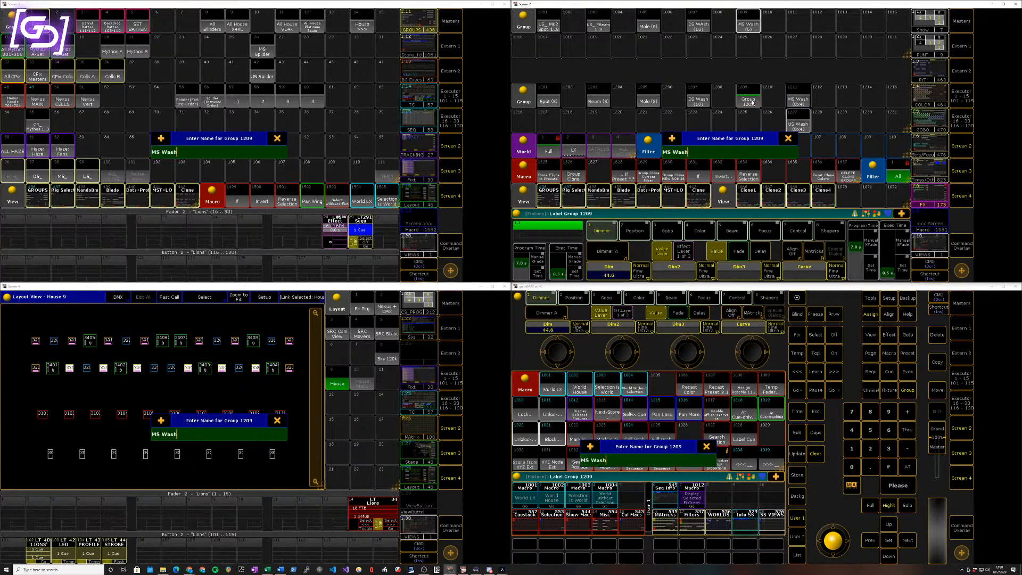
pyautogui.write(' (6x4)')
pyautogui.press('Return')
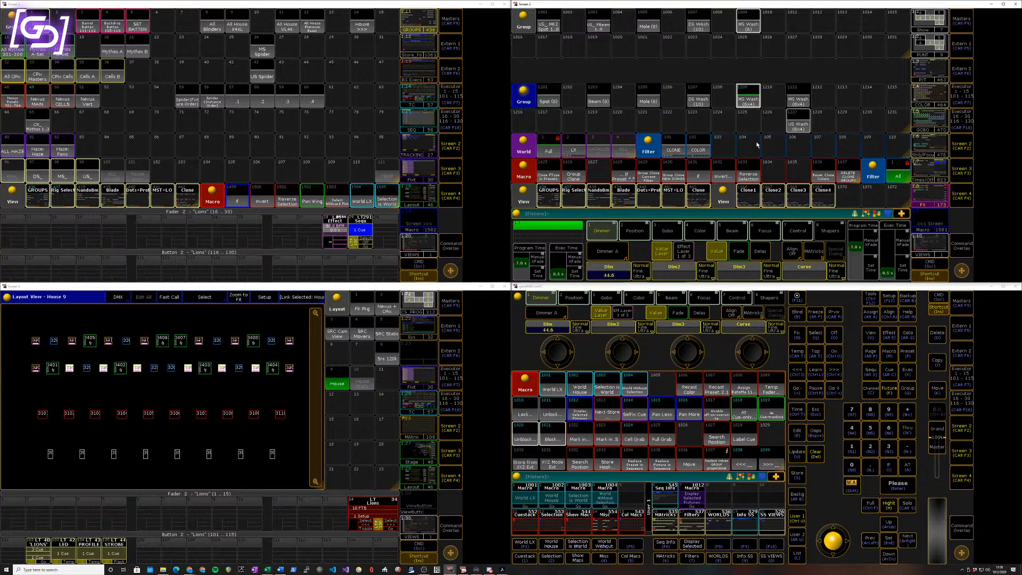
# - Check the MS Wash (6x4) selection in the fixture sheet, display its selected fixture count, and return to the House layout
pyautogui.click(424, 379)
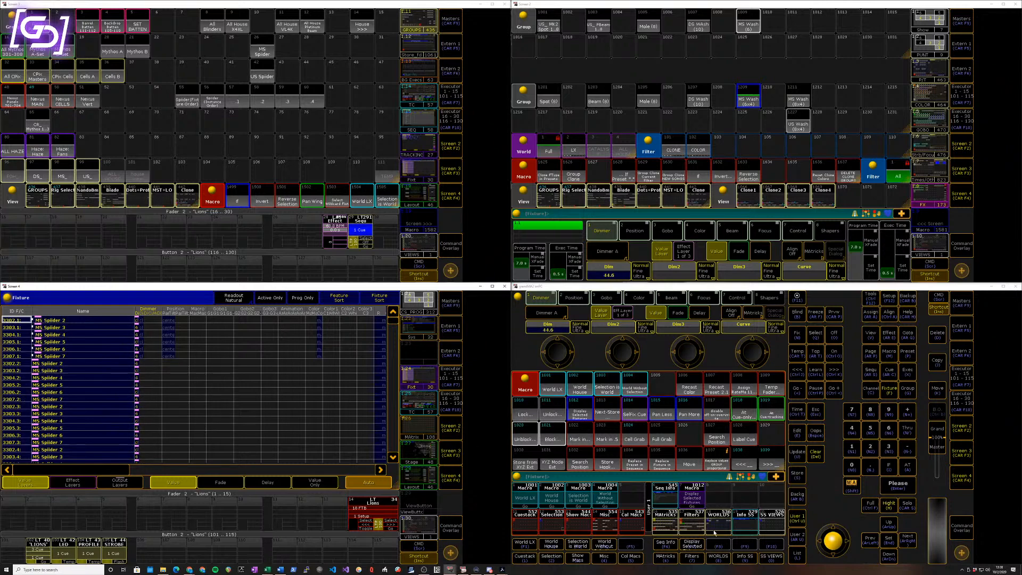
pyautogui.click(690, 545)
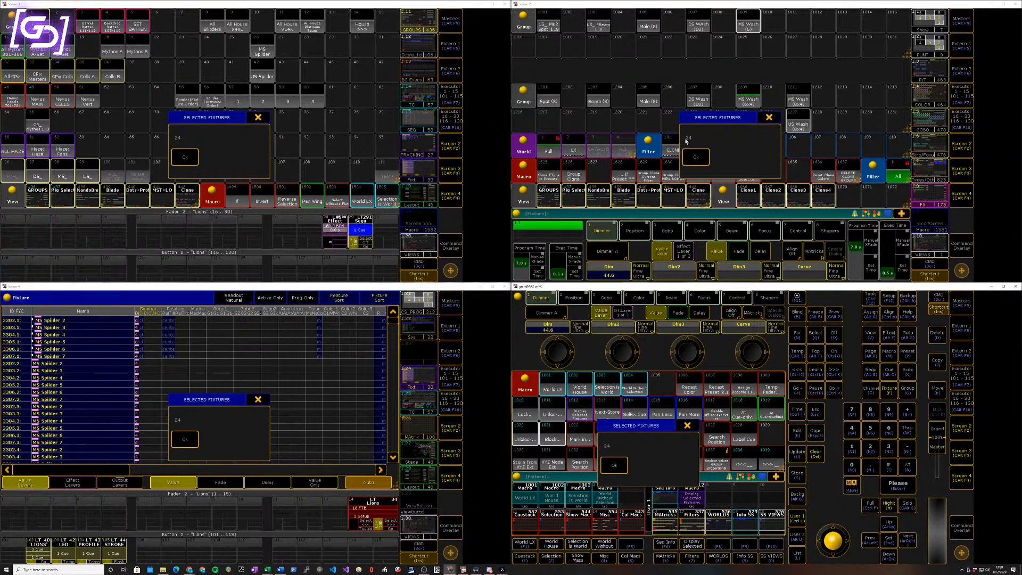
pyautogui.moveTo(717, 118); pyautogui.dragTo(704, 171)
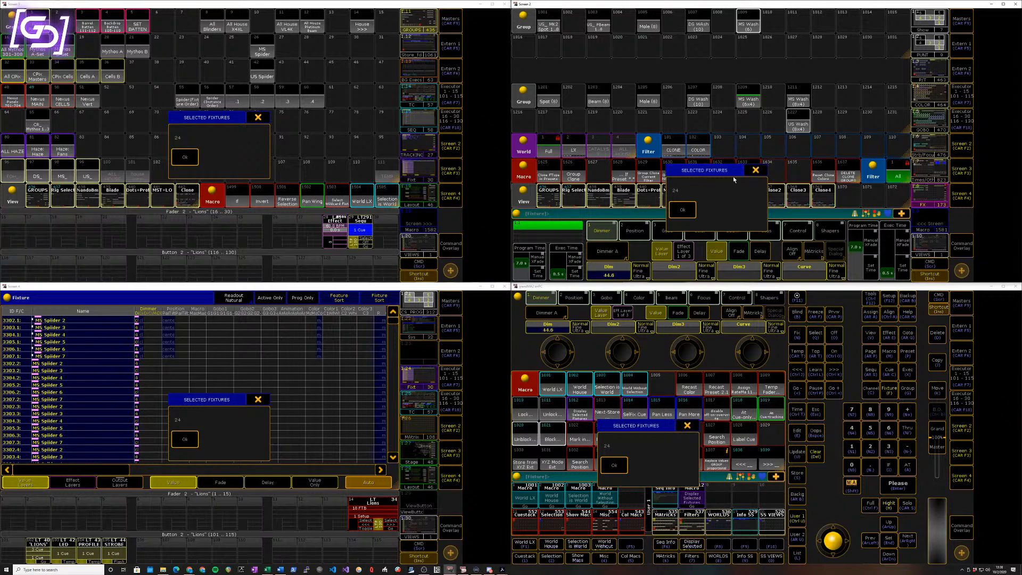
pyautogui.click(683, 211)
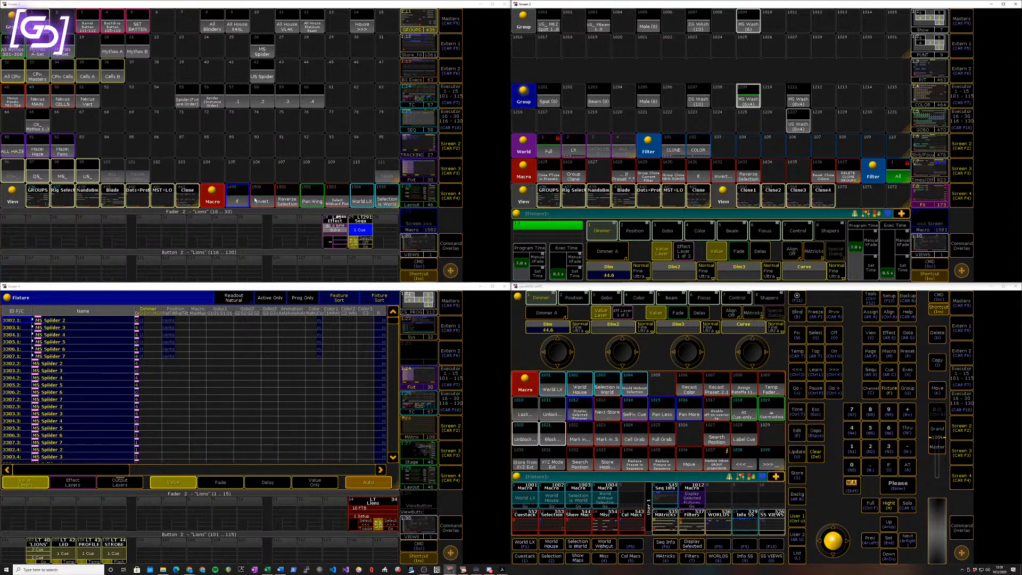
pyautogui.click(420, 480)
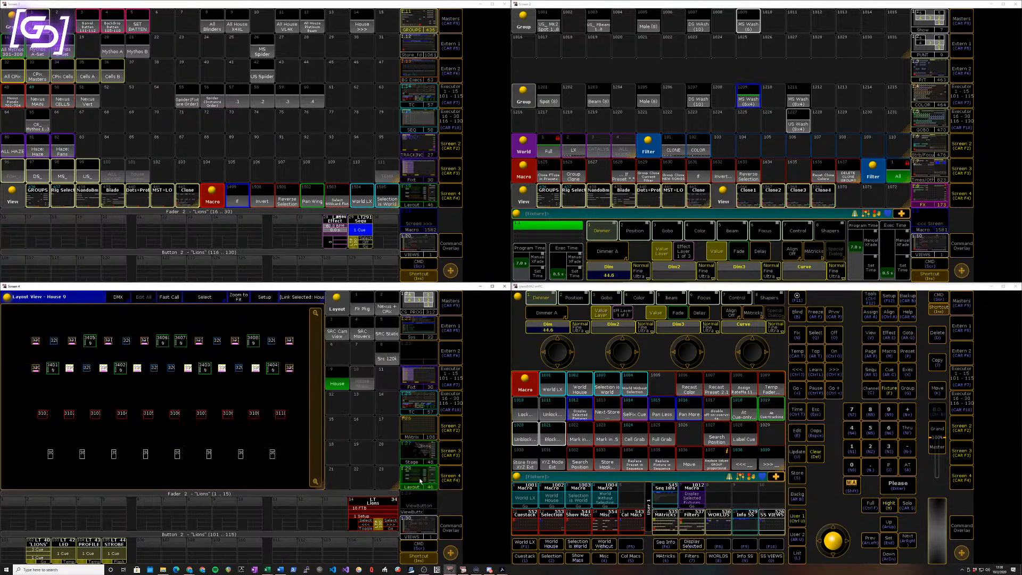
# - Remove the two outermost fixtures from the US Wash (8x4) selection, store group 1225 as US Wash (6x4), and clear the selection
pyautogui.press('Delete')
pyautogui.click(800, 126)
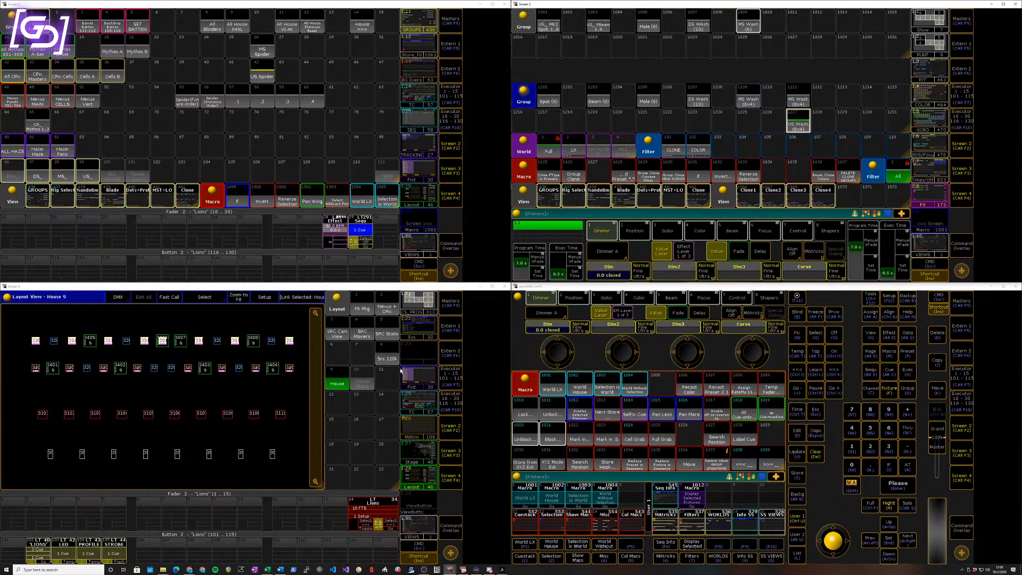
pyautogui.moveTo(30, 338); pyautogui.dragTo(45, 352)
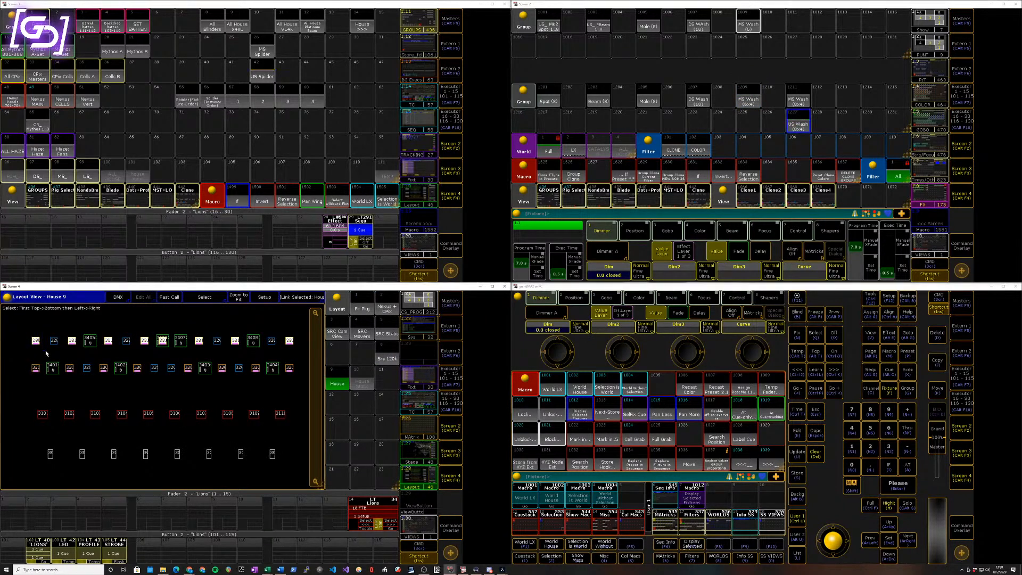
pyautogui.moveTo(283, 328); pyautogui.dragTo(307, 354)
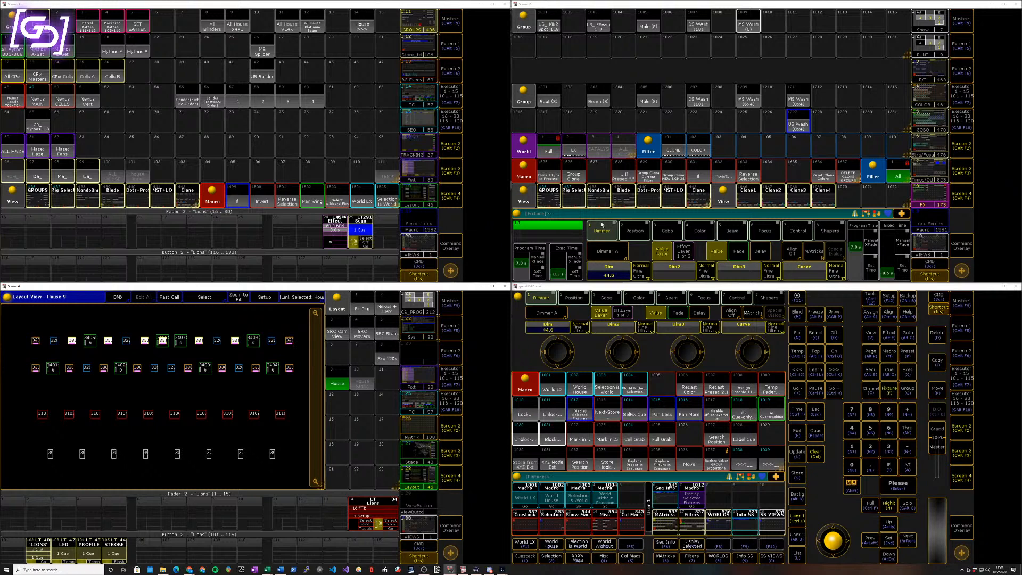
pyautogui.press('s')
pyautogui.click(748, 123)
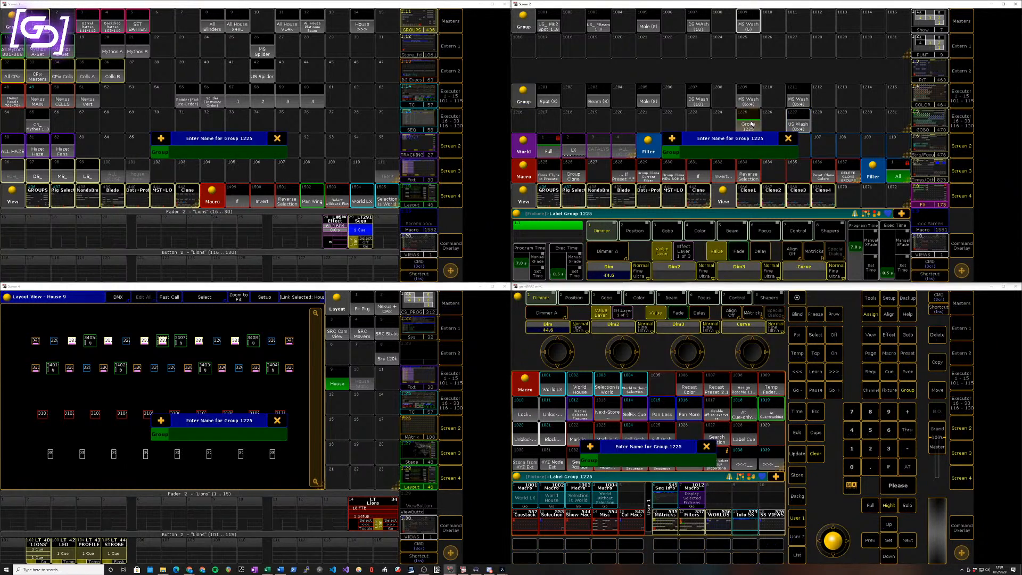
pyautogui.write('US Wash')
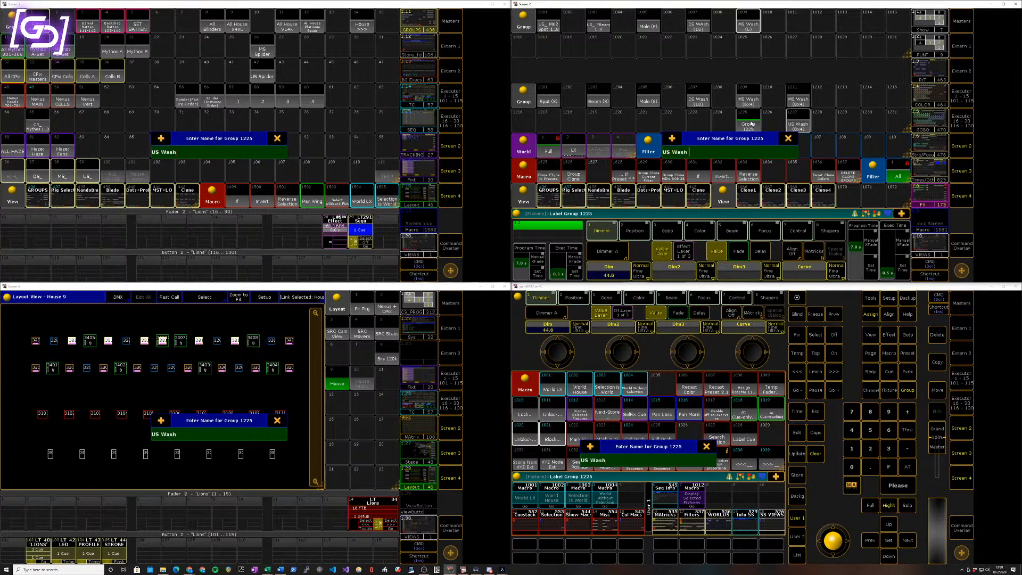
pyautogui.write(' (6x4)')
pyautogui.press('Return')
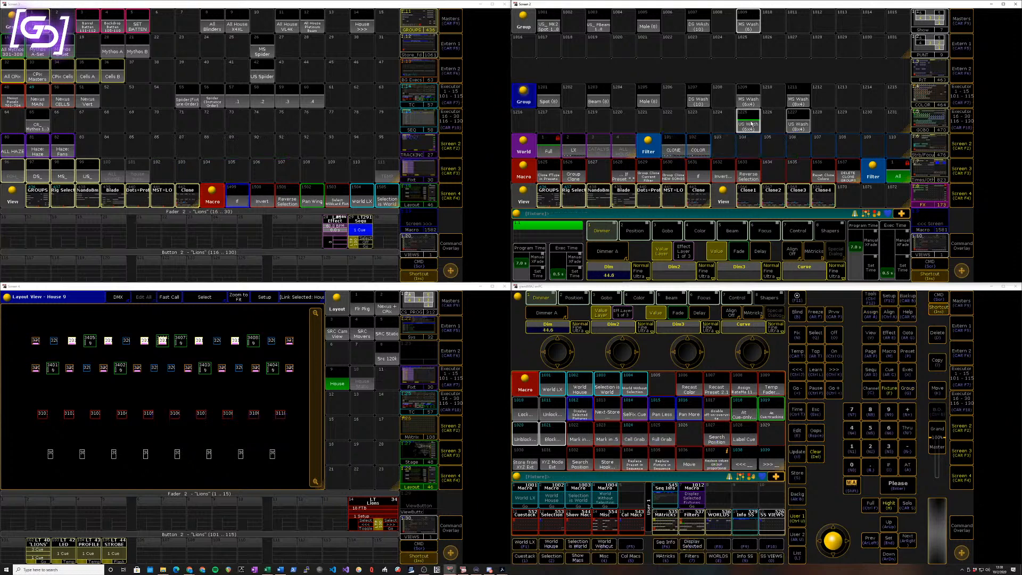
pyautogui.press('Delete')
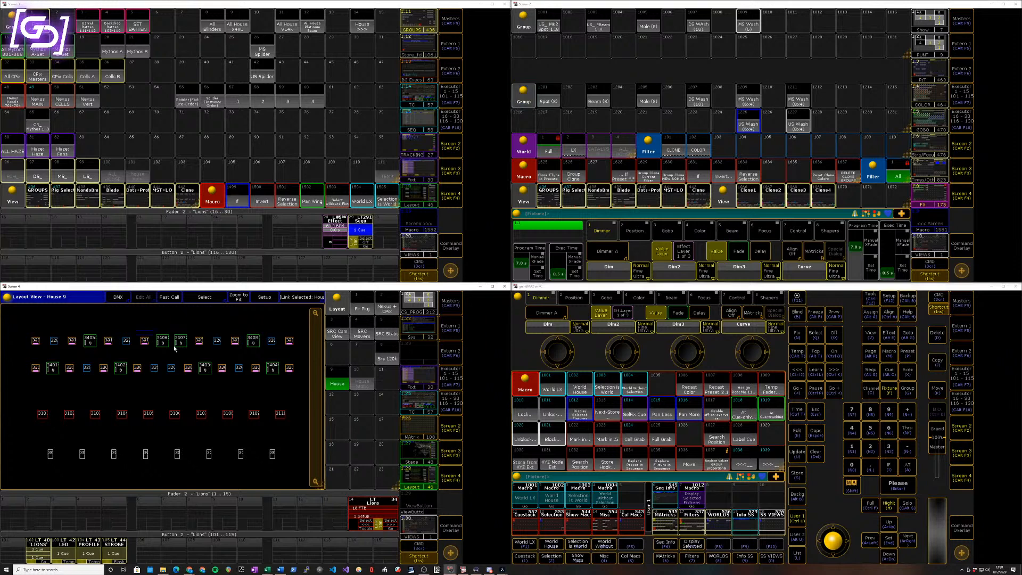
# - Subtract MS Wash (6x4) from the MS Wash (8x4) selection and store the remaining fixtures as group 1210 named MS Wash Out (2x4)
pyautogui.moveTo(137, 331); pyautogui.dragTo(207, 332)
pyautogui.click(803, 102)
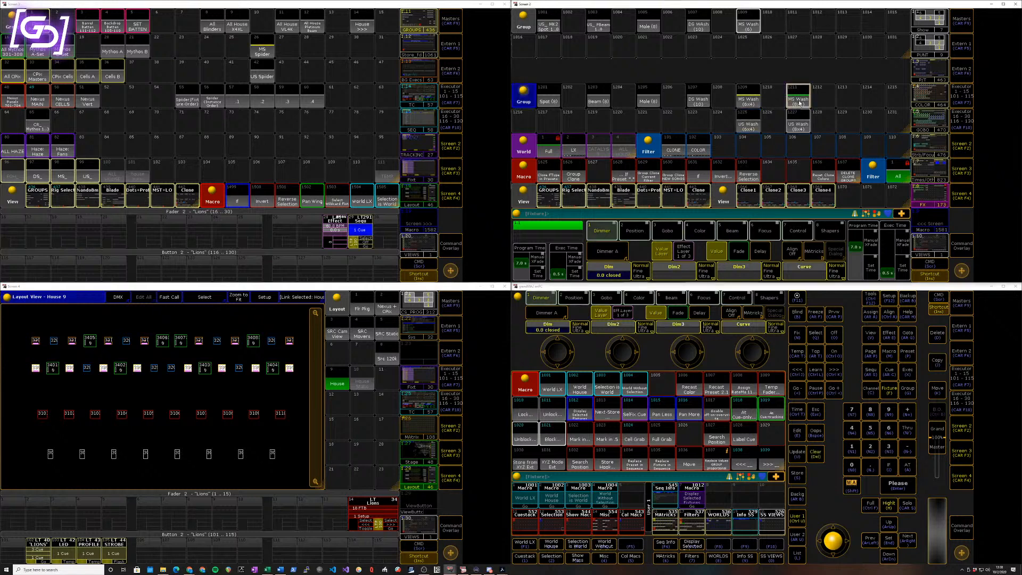
pyautogui.write('-')
pyautogui.click(754, 104)
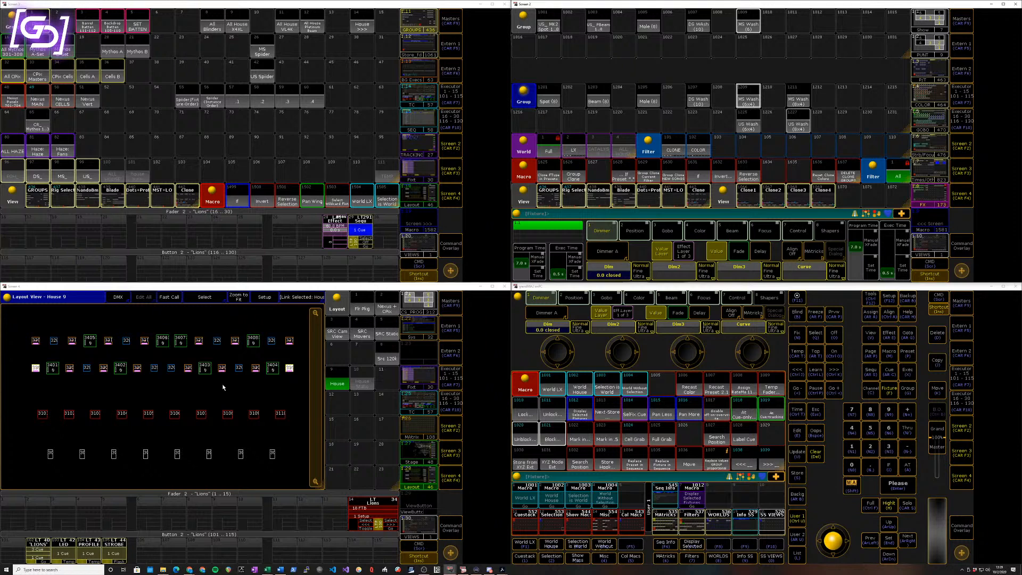
pyautogui.click(418, 389)
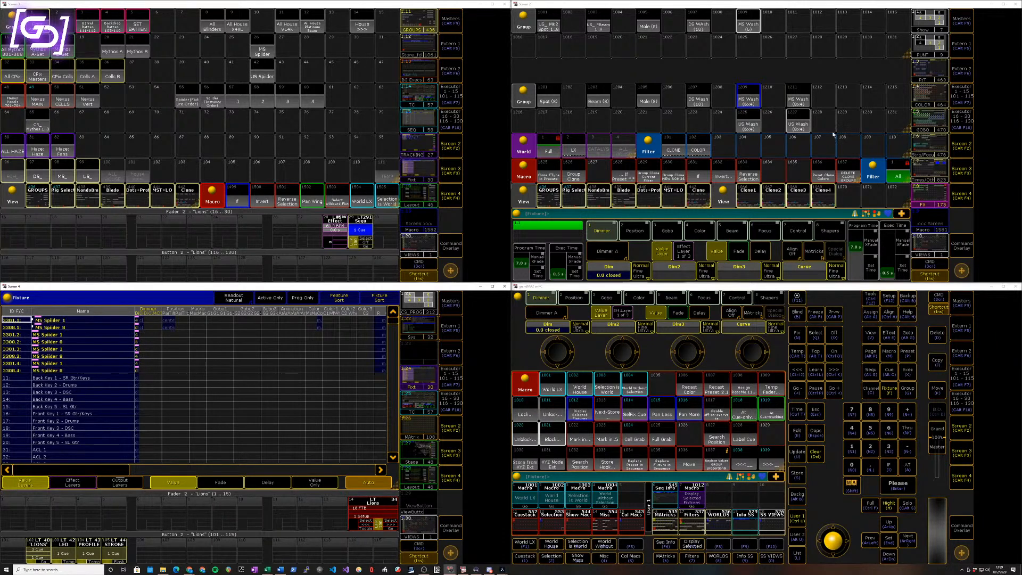
pyautogui.click(780, 100)
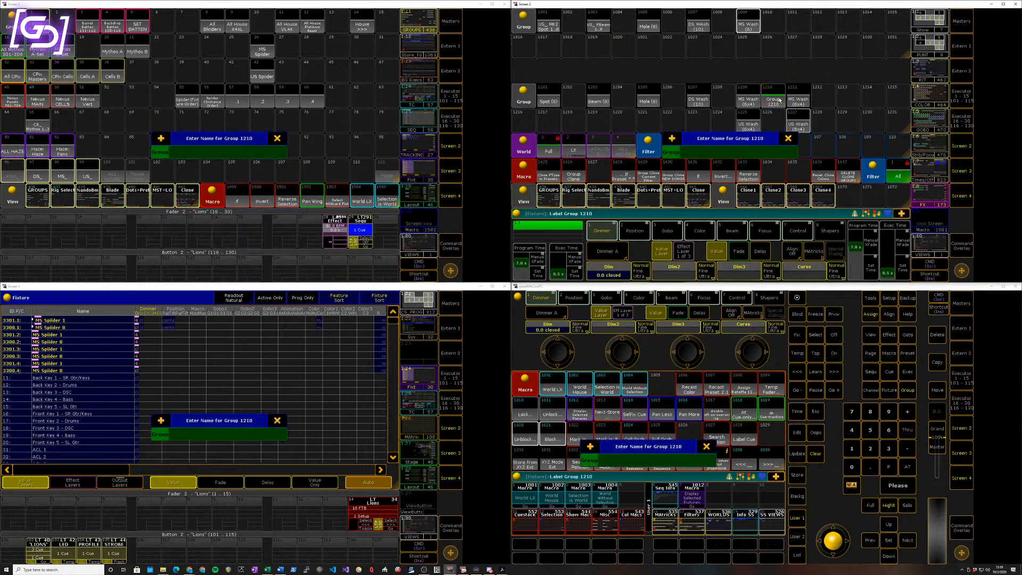
pyautogui.write('MS Wash Out (2x4')
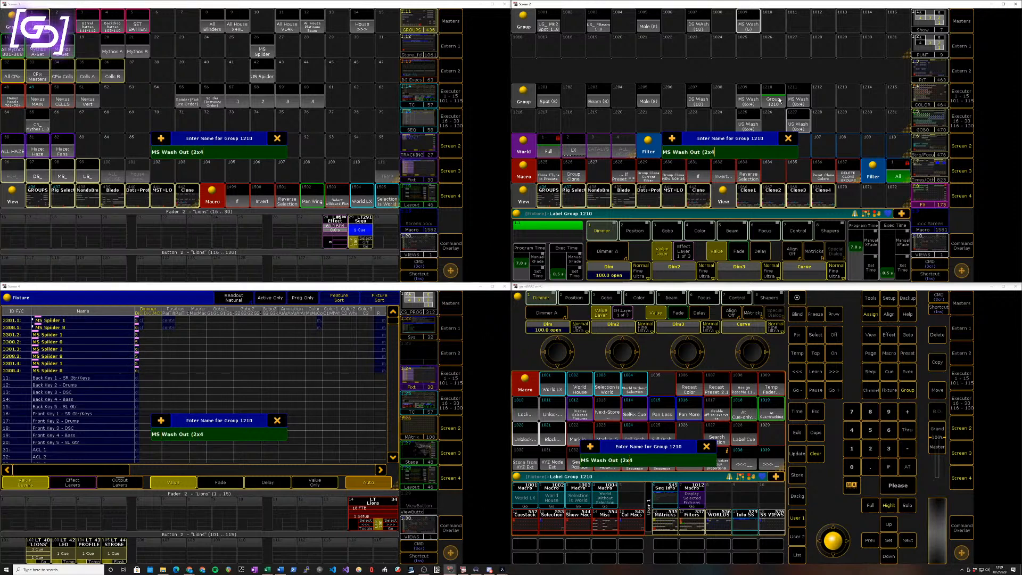
pyautogui.press('Return')
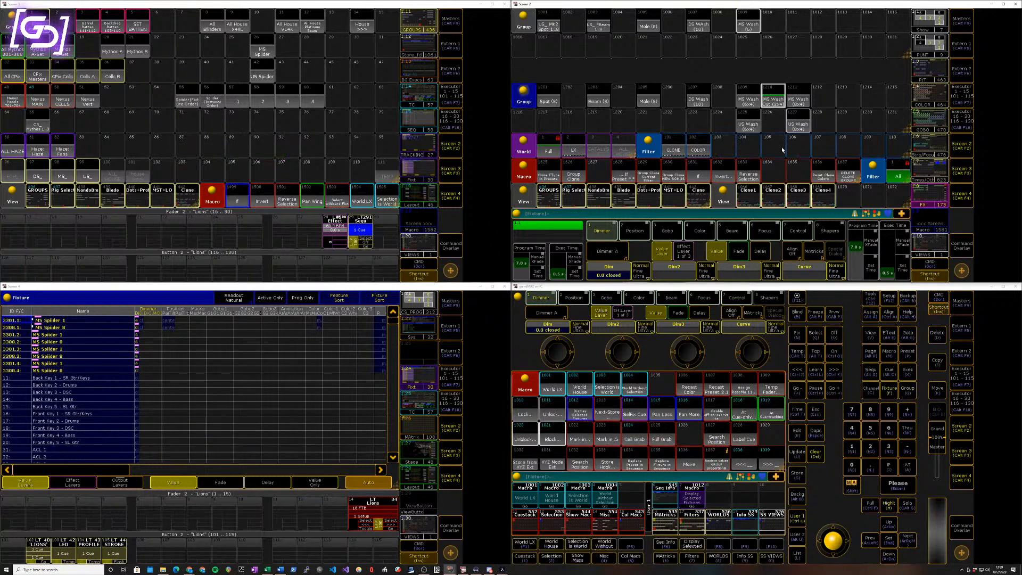
# - Subtract US Wash (6x4) from US Wash (8x4), store the remainder as group 1226 named US Wash Out (2x4), and clear the selection
pyautogui.click(799, 126)
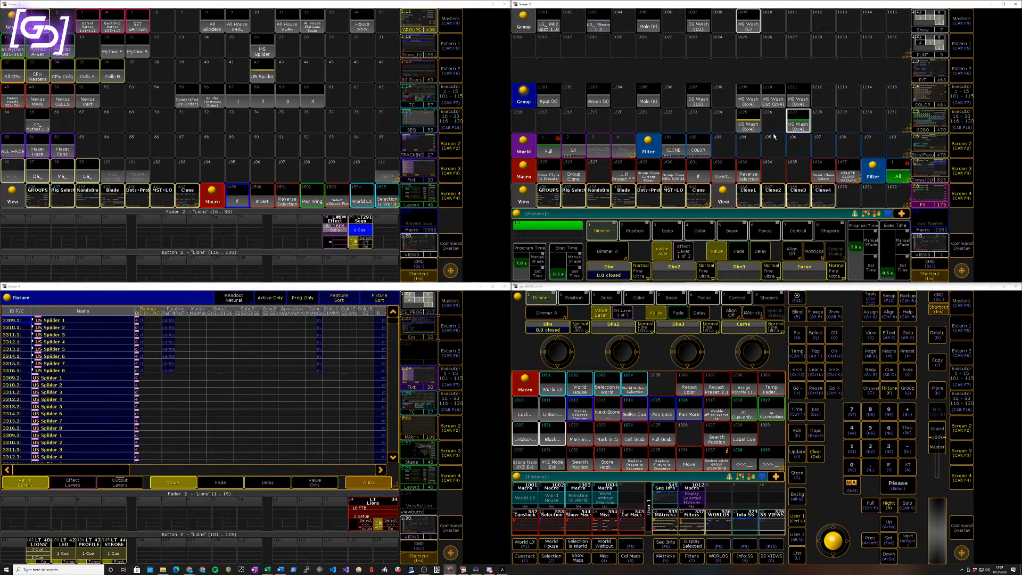
pyautogui.click(747, 126)
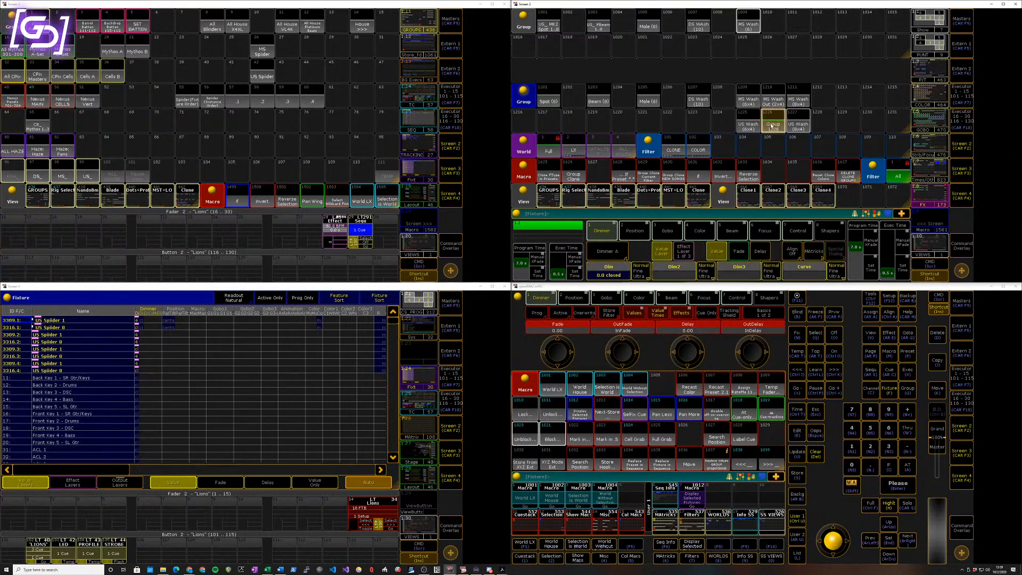
pyautogui.click(776, 125)
pyautogui.write('US Wash Out (')
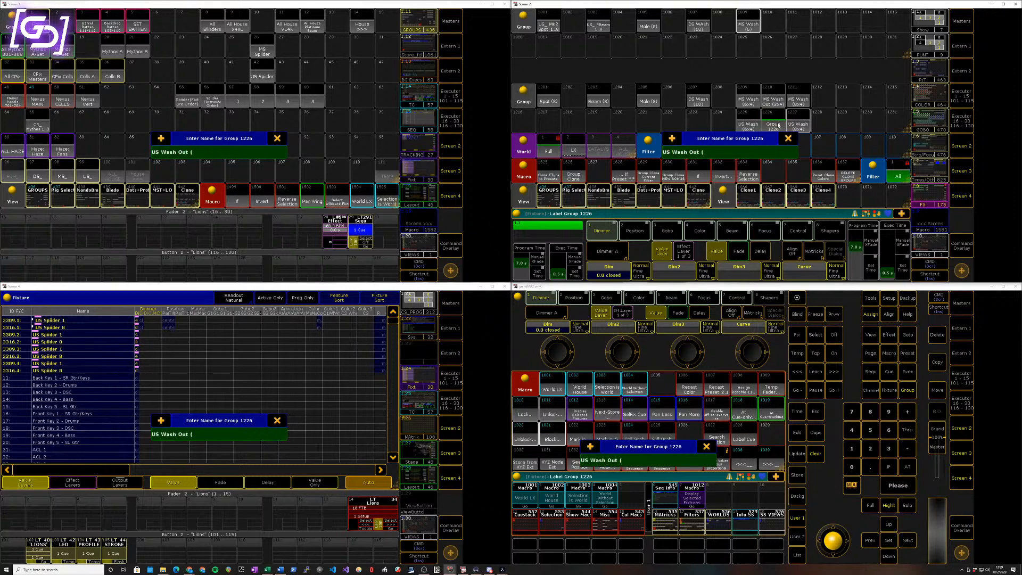
pyautogui.write('2x4)')
pyautogui.press('Return')
pyautogui.press('Delete')
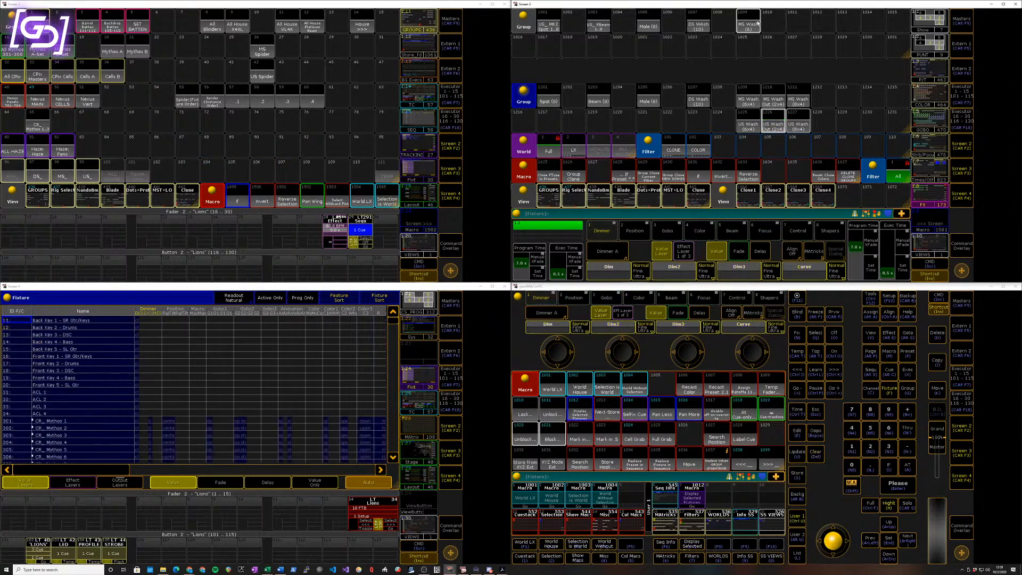
# - Select the two outermost MS wash fixtures in the SRC Movers layout and store them as group 1010 named MS Wash Out
pyautogui.click(418, 479)
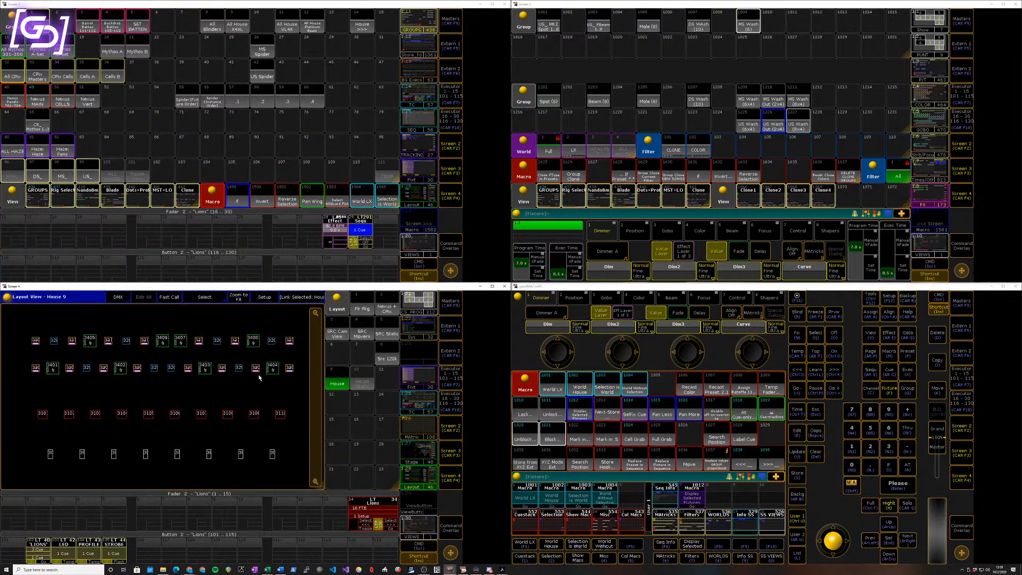
pyautogui.click(364, 334)
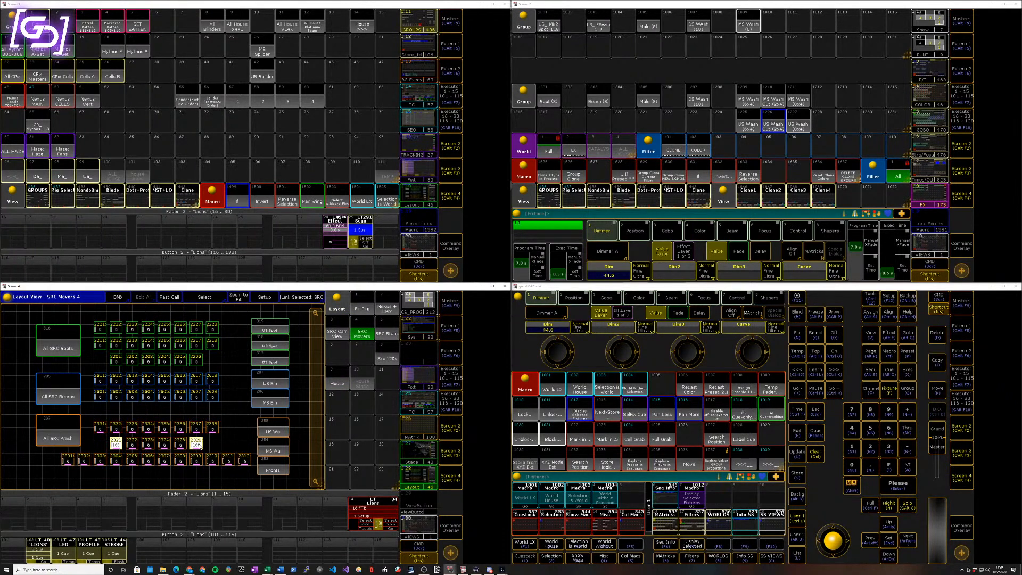
pyautogui.press('s')
pyautogui.click(776, 26)
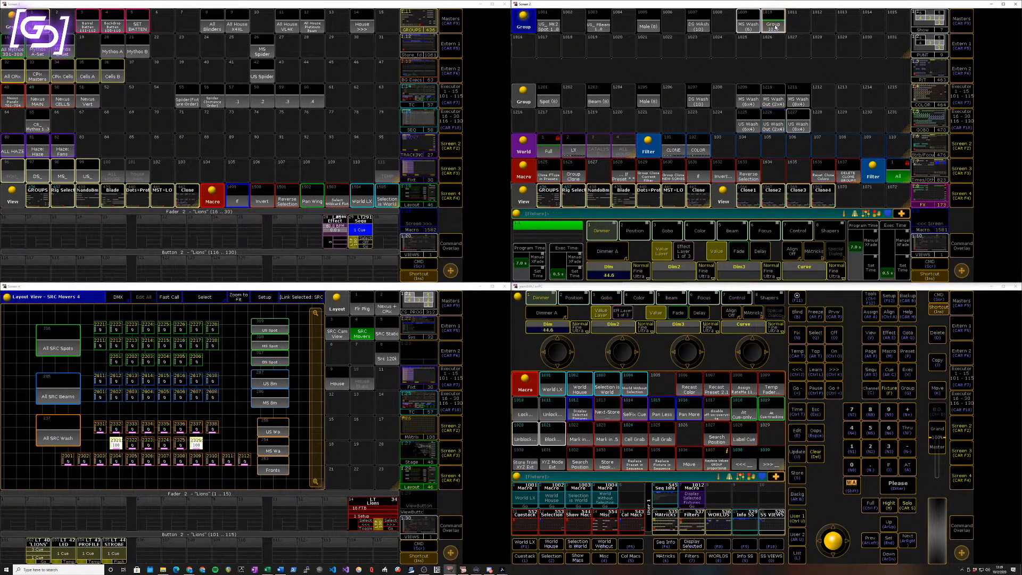
pyautogui.hotkey('alt', 'a')
pyautogui.hotkey('alt', 'a')
pyautogui.click(775, 27)
pyautogui.write('MS Wash Out (2')
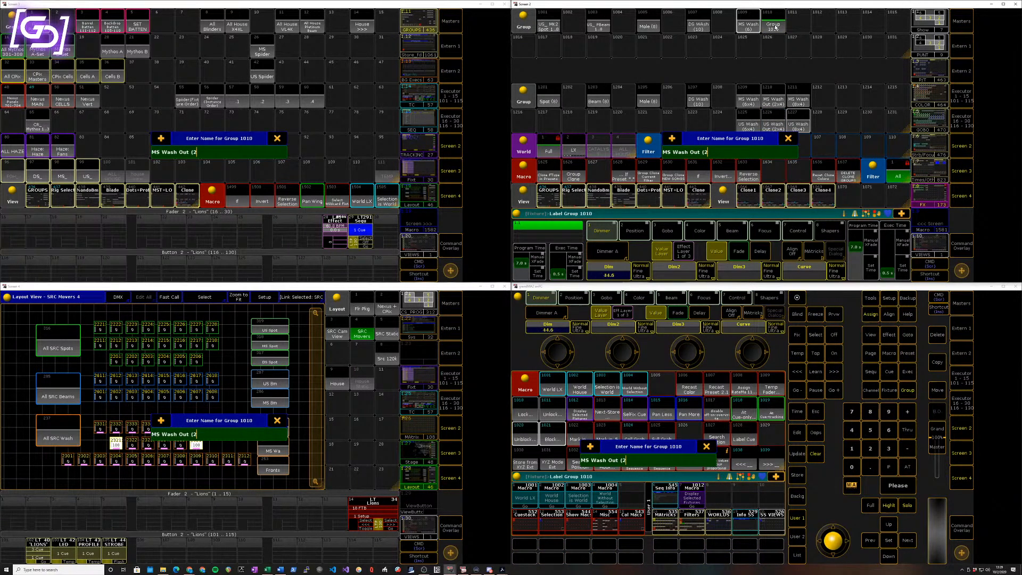
pyautogui.press('Return')
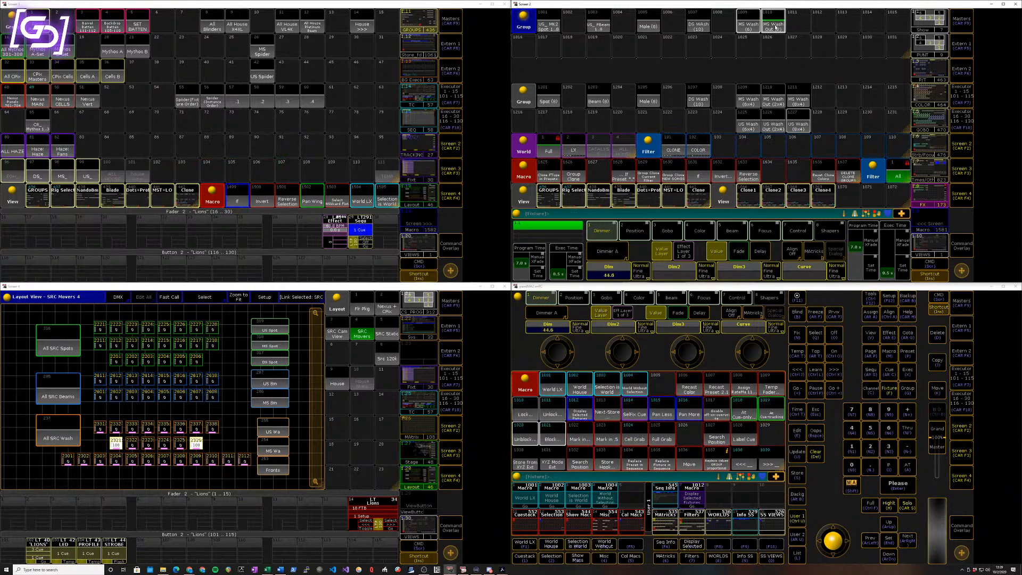
# - Delete the original MS Wash (8x4) and US Wash (8x4) groups from the house group pool
pyautogui.press('Delete')
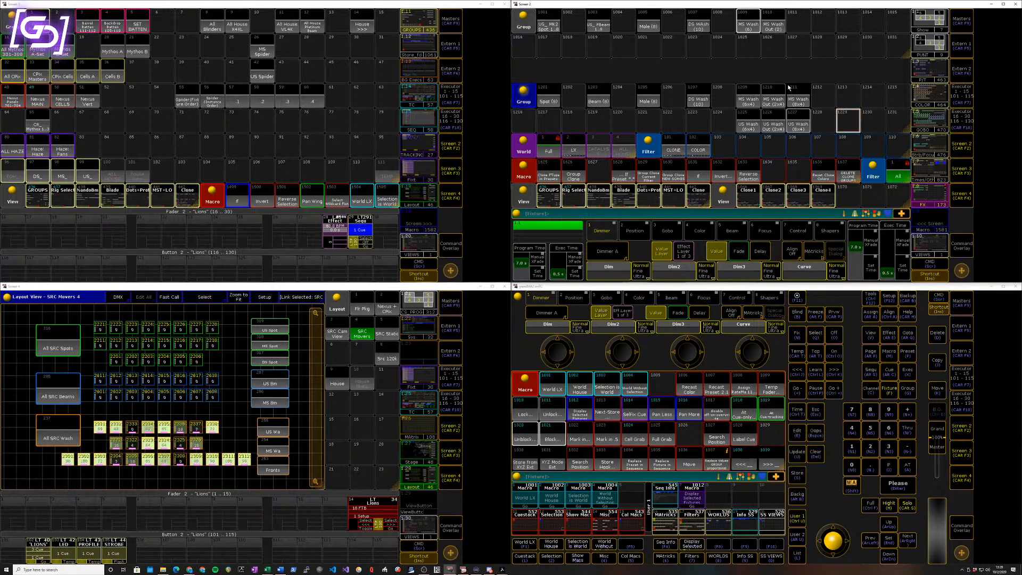
pyautogui.click(788, 87)
# - Copy the Group Clone macro to slot 1627 and set the copy's line 7 options to If Preset 2.* /o /nc
pyautogui.rightClick(586, 180)
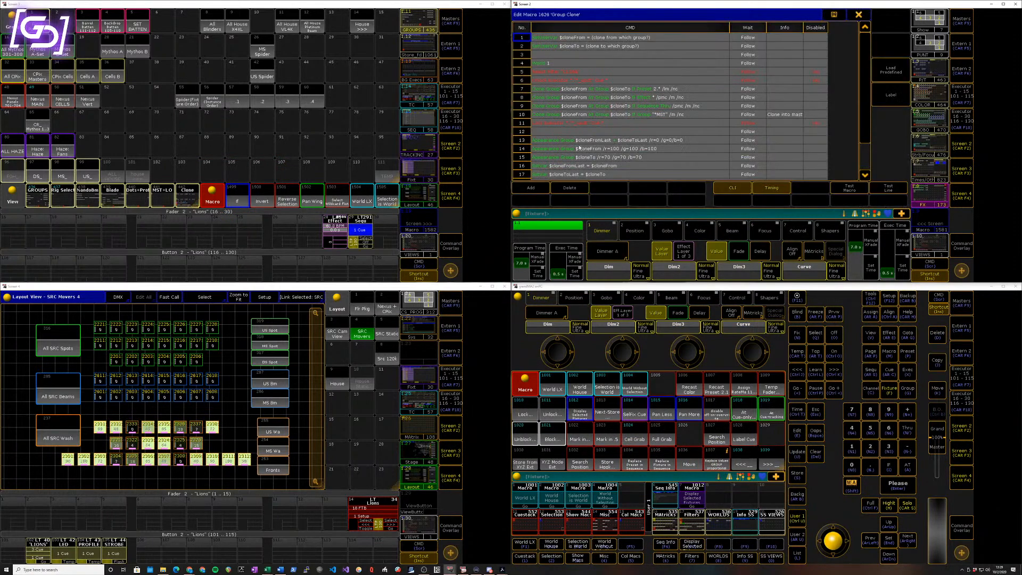
pyautogui.click(856, 15)
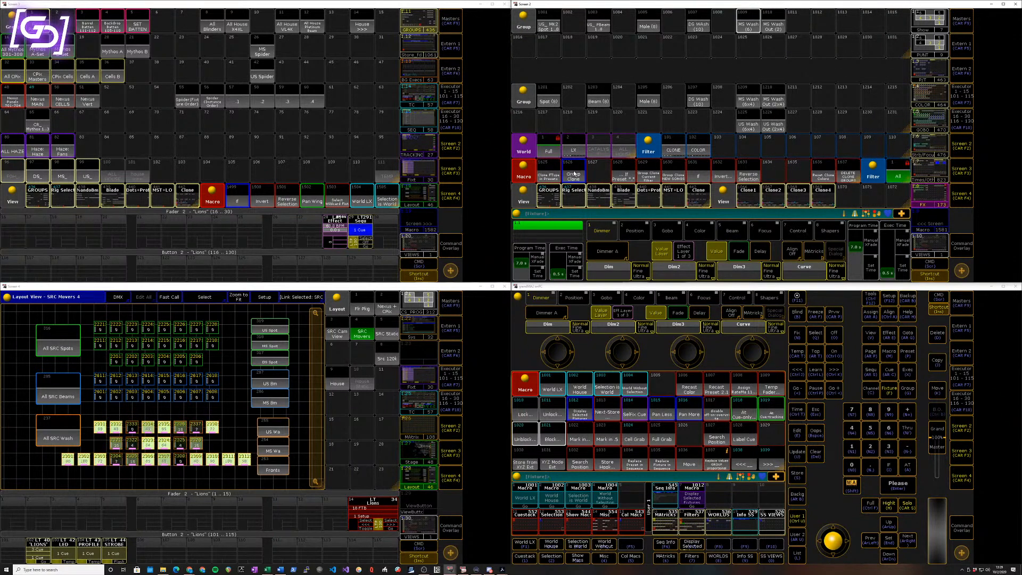
pyautogui.rightClick(599, 171)
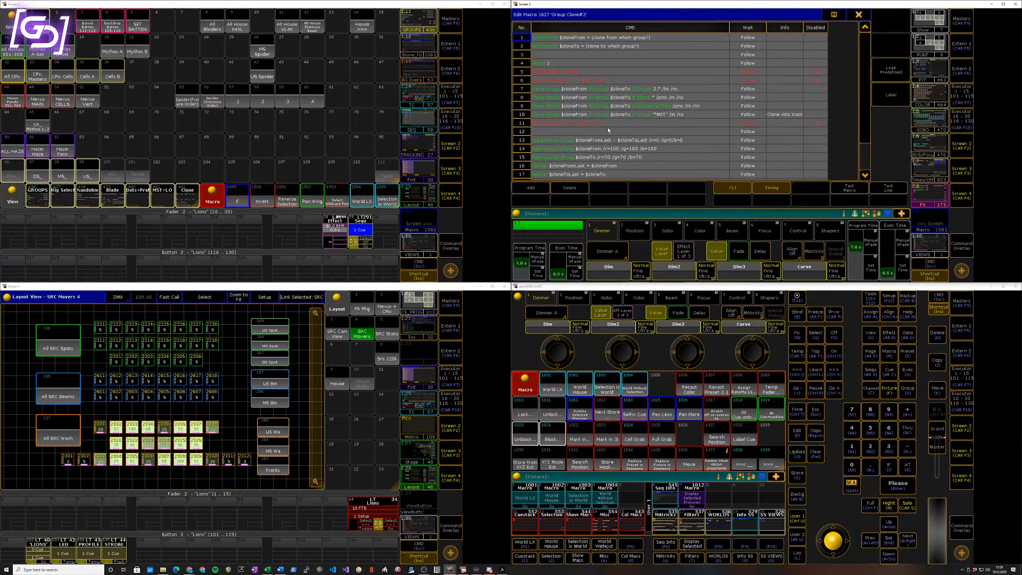
pyautogui.click(668, 90)
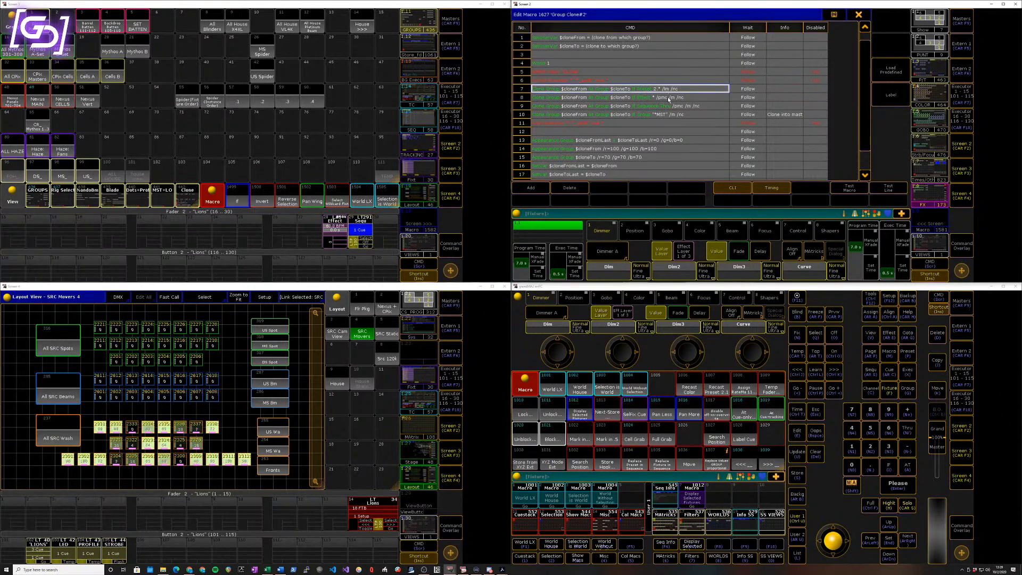
pyautogui.click(670, 93)
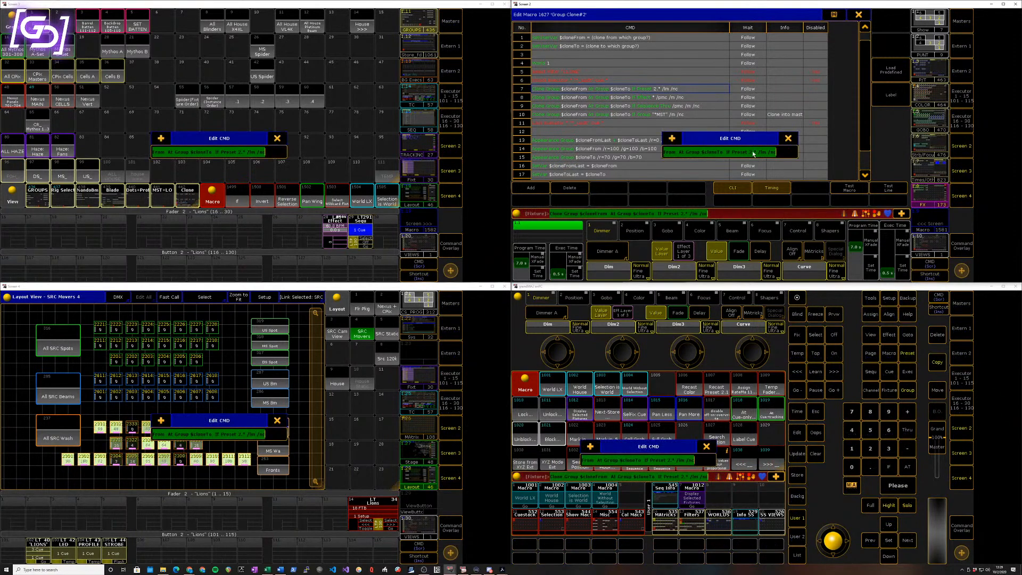
pyautogui.click(765, 153)
pyautogui.press('BackSpace')
pyautogui.press('BackSpace')
pyautogui.write('o')
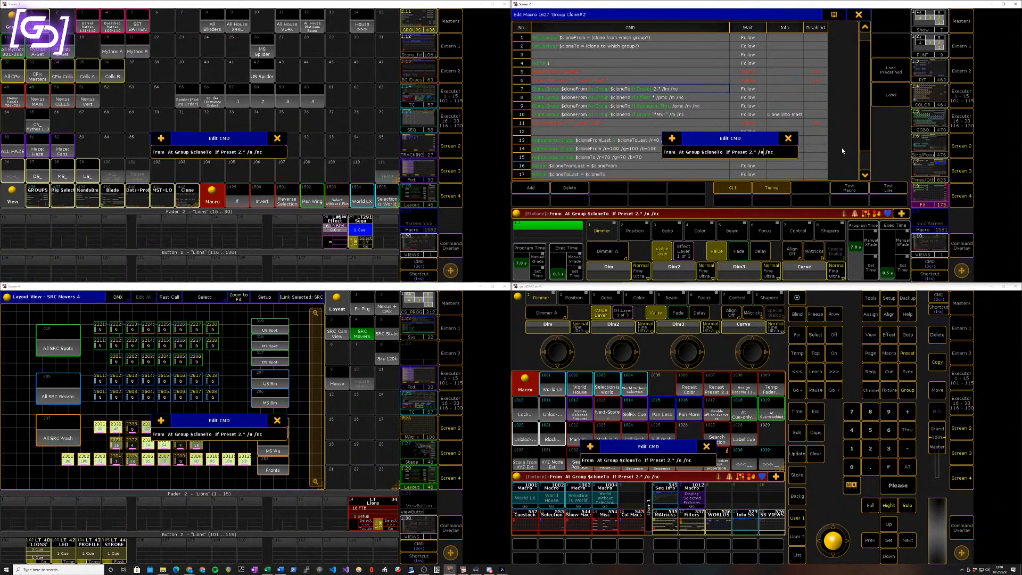
pyautogui.press('Return')
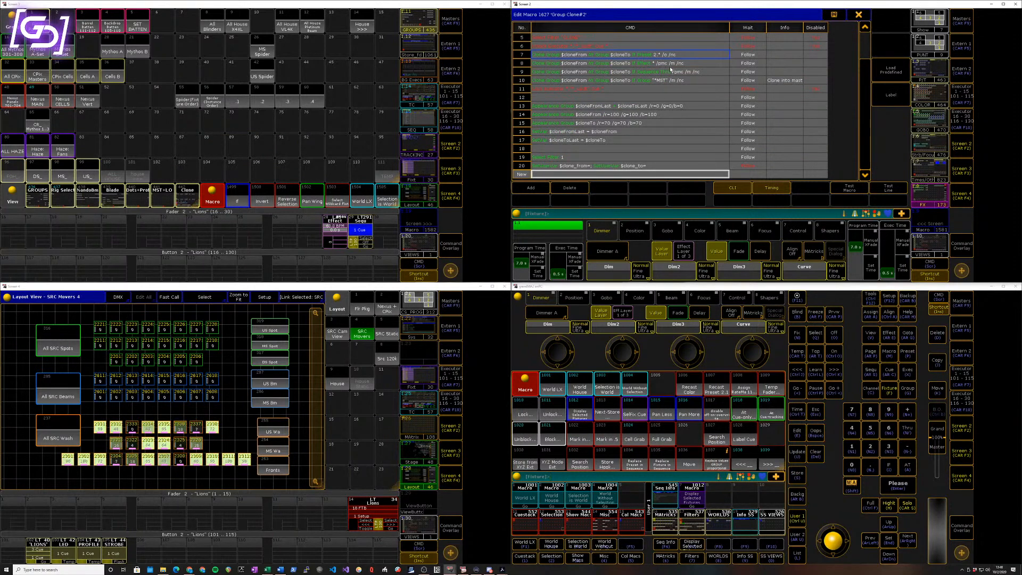
# - Set the effect clone line of macro 1627 to end with If Effect * /pmc /o /nc
pyautogui.click(671, 66)
pyautogui.click(759, 153)
pyautogui.press('BackSpace')
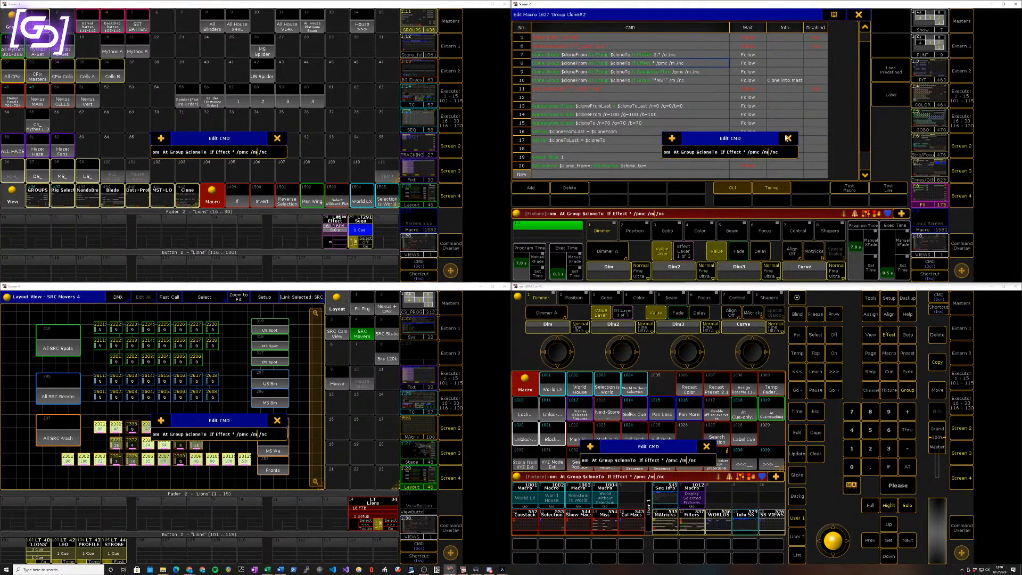
pyautogui.write('o')
pyautogui.press('Return')
# - Set the sequence clone line of macro 1627 to end with If Sequence Thru /pmc /o /nc
pyautogui.click(706, 72)
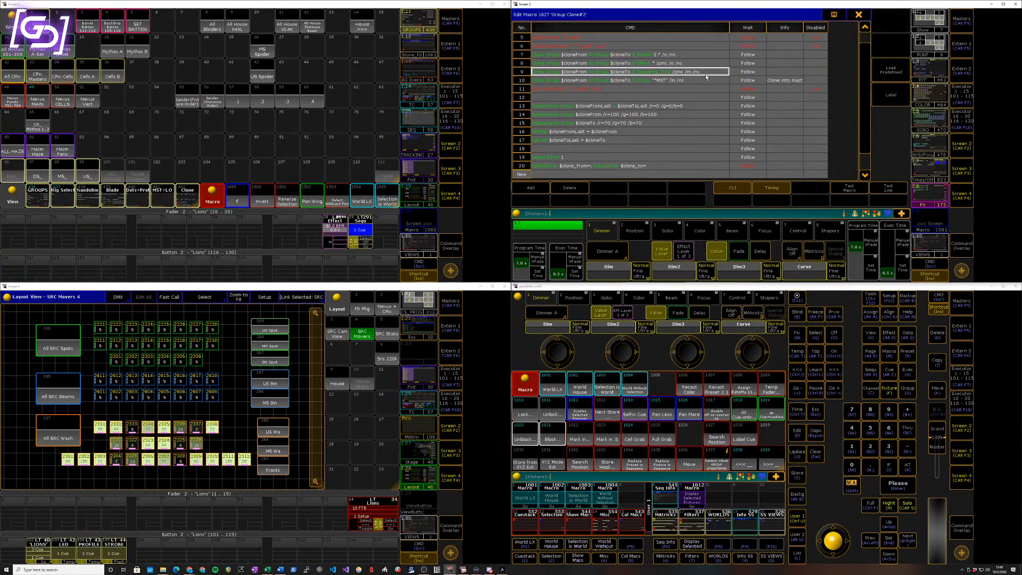
pyautogui.click(766, 153)
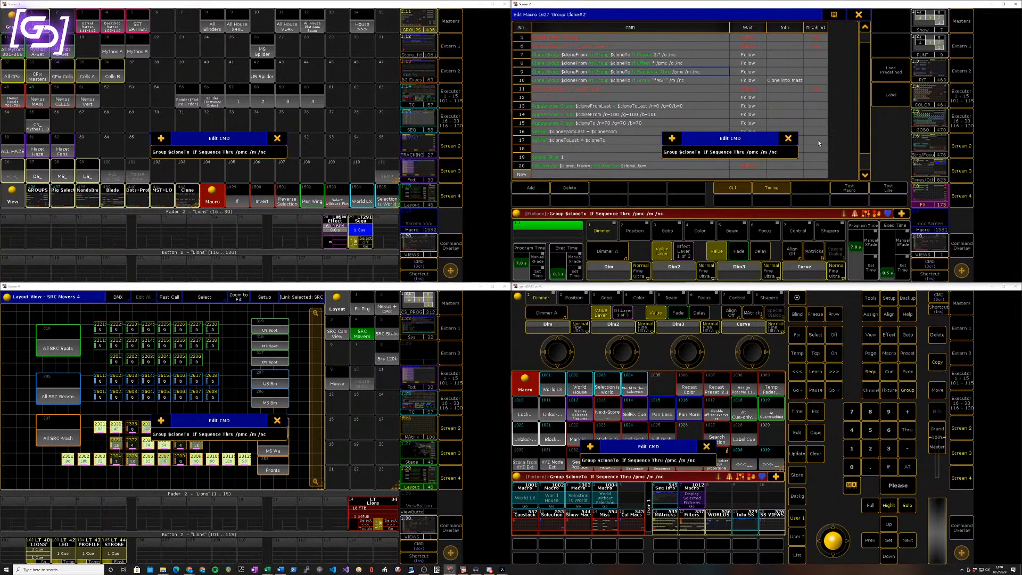
pyautogui.press('BackSpace')
pyautogui.write('o')
pyautogui.press('Return')
# - Set the "*MST" group clone line of macro 1627 to use /o /nc and close the macro editor
pyautogui.click(694, 80)
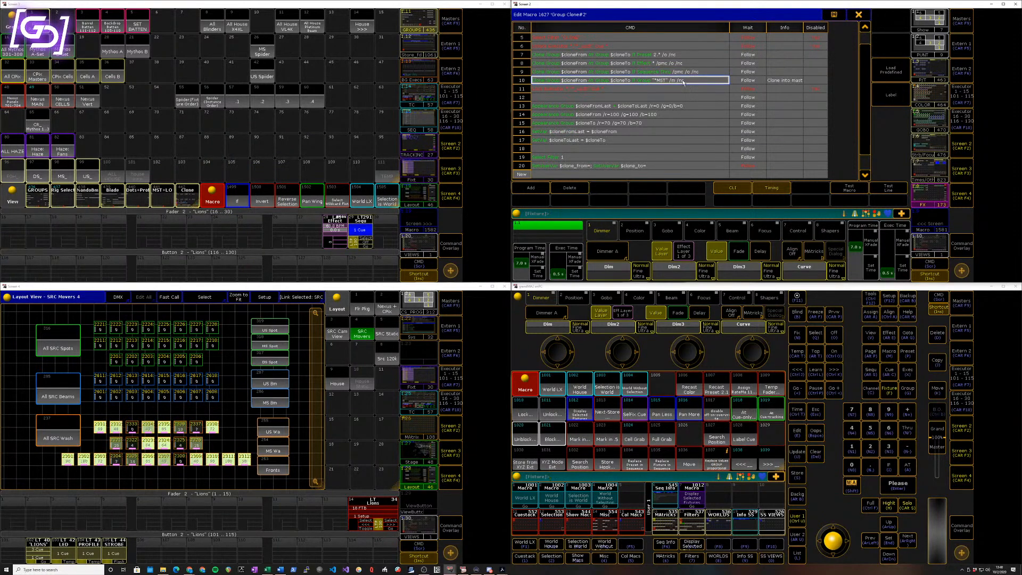
pyautogui.click(683, 81)
pyautogui.click(762, 153)
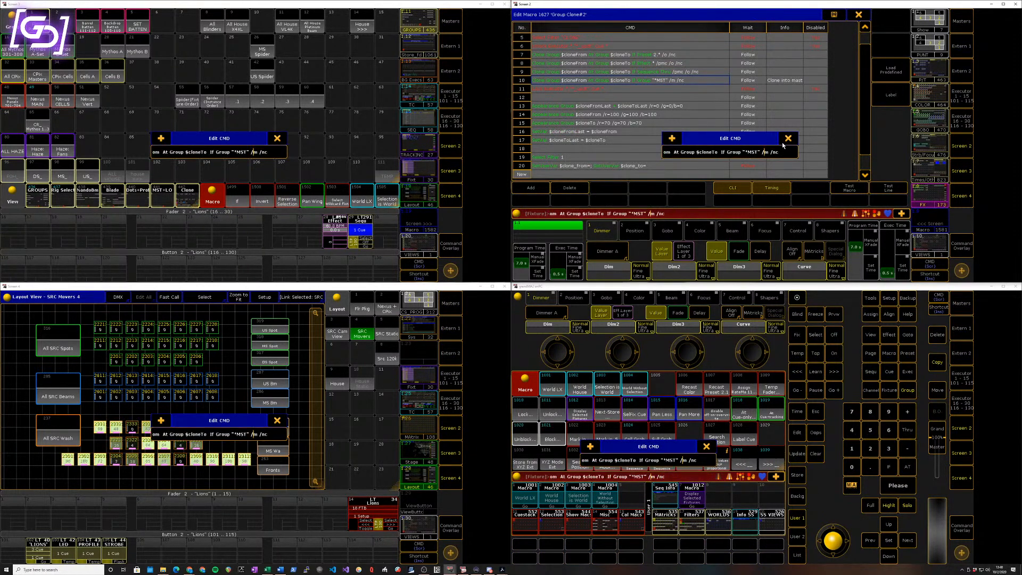
pyautogui.press('BackSpace')
pyautogui.write('o')
pyautogui.click(783, 143)
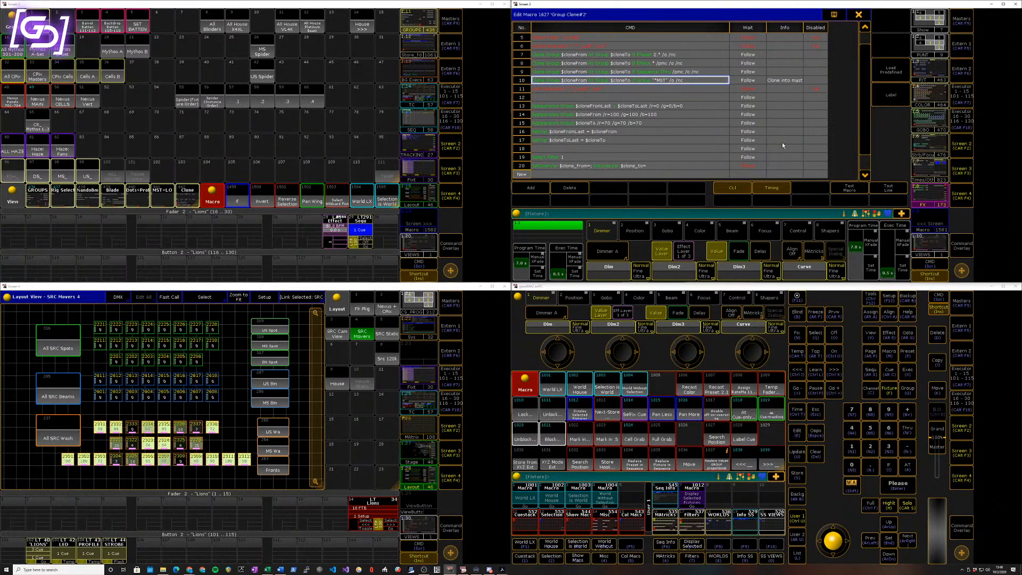
pyautogui.moveTo(862, 82); pyautogui.dragTo(862, 49)
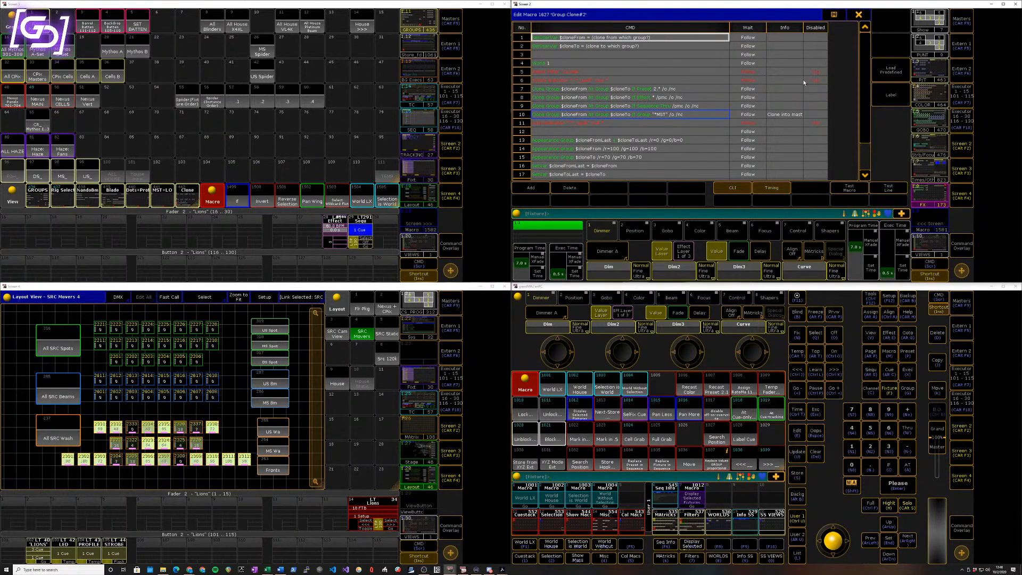
pyautogui.click(858, 14)
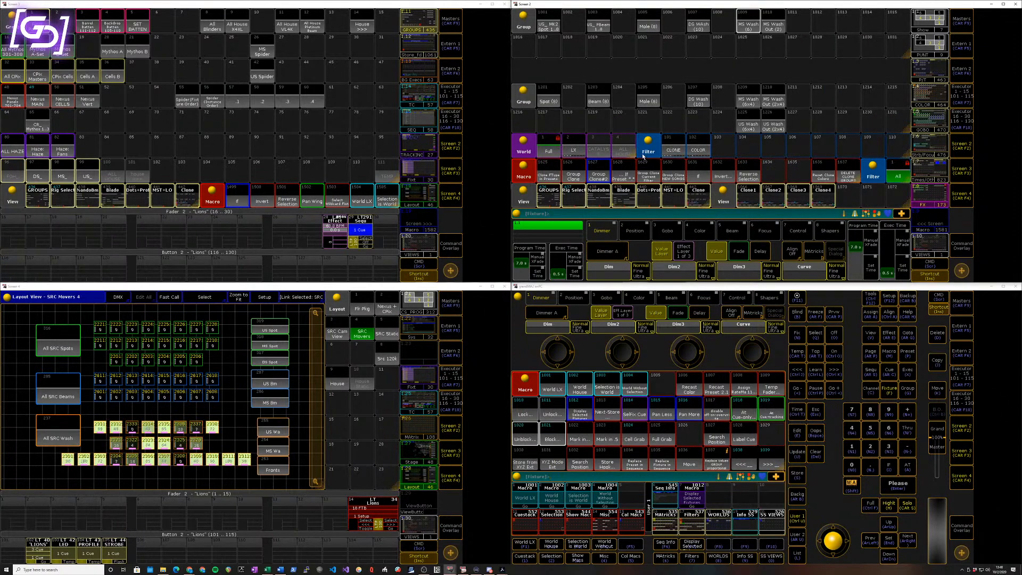
pyautogui.click(593, 177)
pyautogui.write('100')
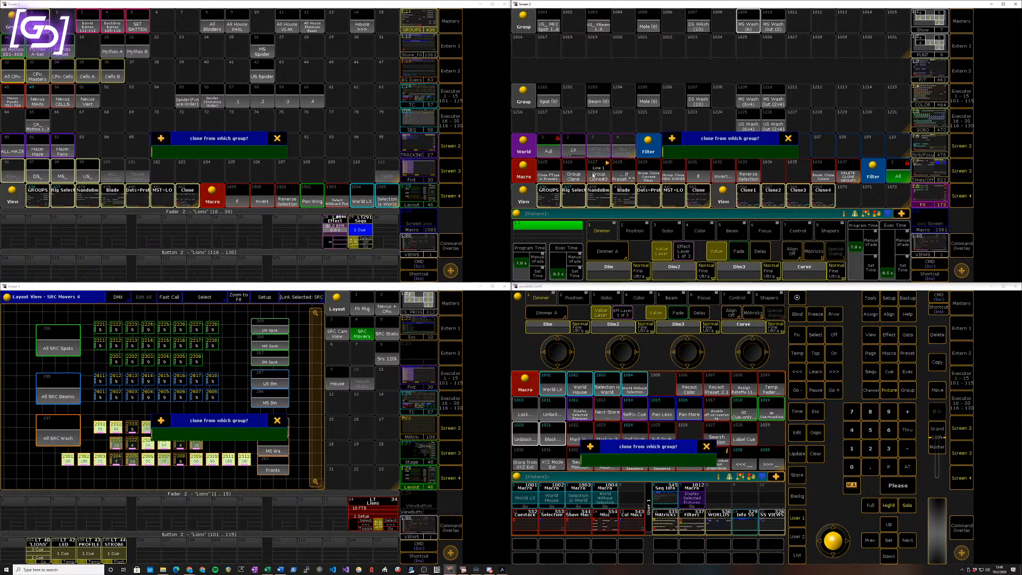
pyautogui.press('Return')
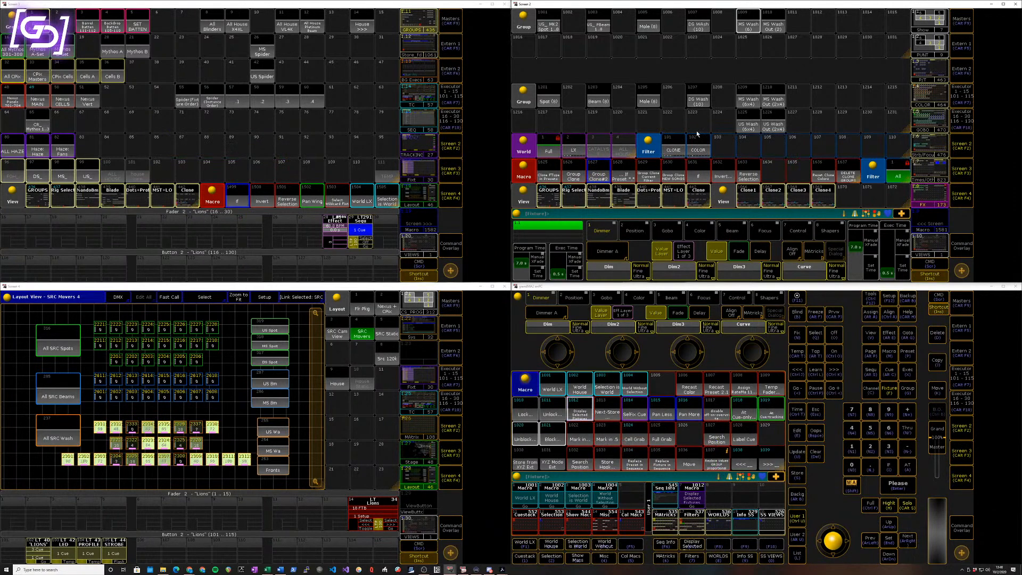
# - Enlarge the screen with the group pools and run Group Clone#2 from group 1009 MS Wash (6) to group 1209 MS Wash (6x4)
pyautogui.click(1004, 4)
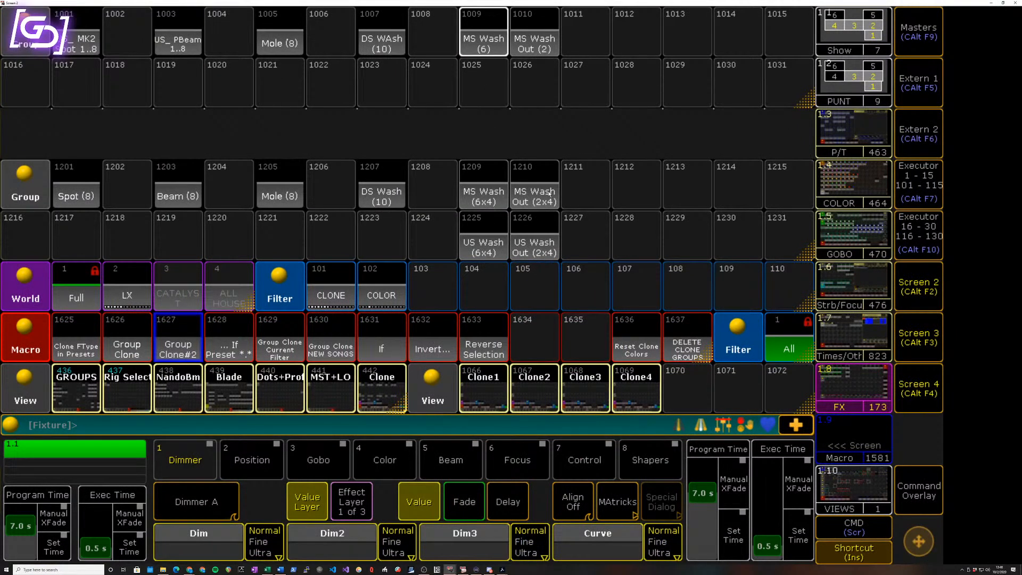
pyautogui.click(168, 352)
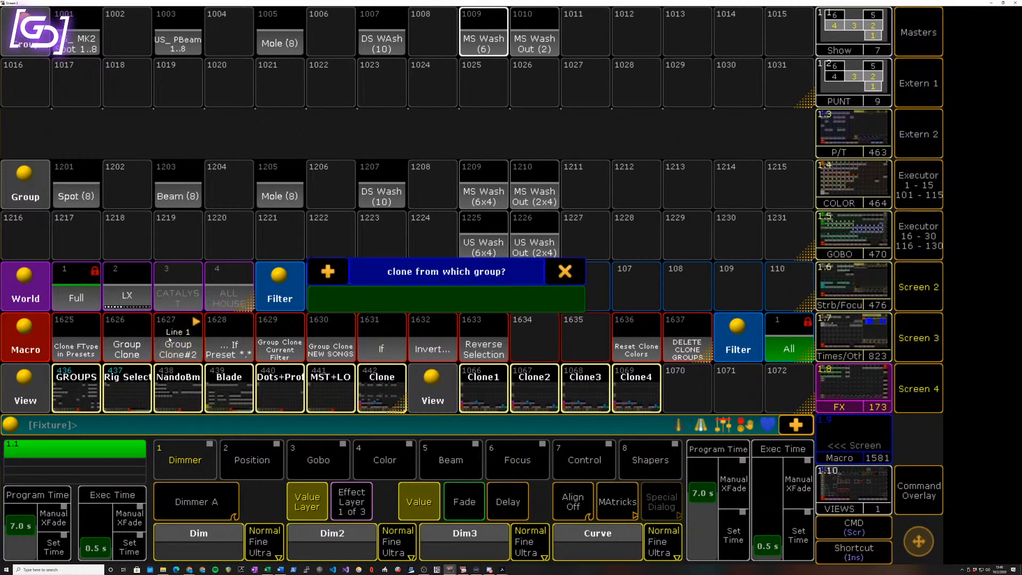
pyautogui.write('1009')
pyautogui.press('Return')
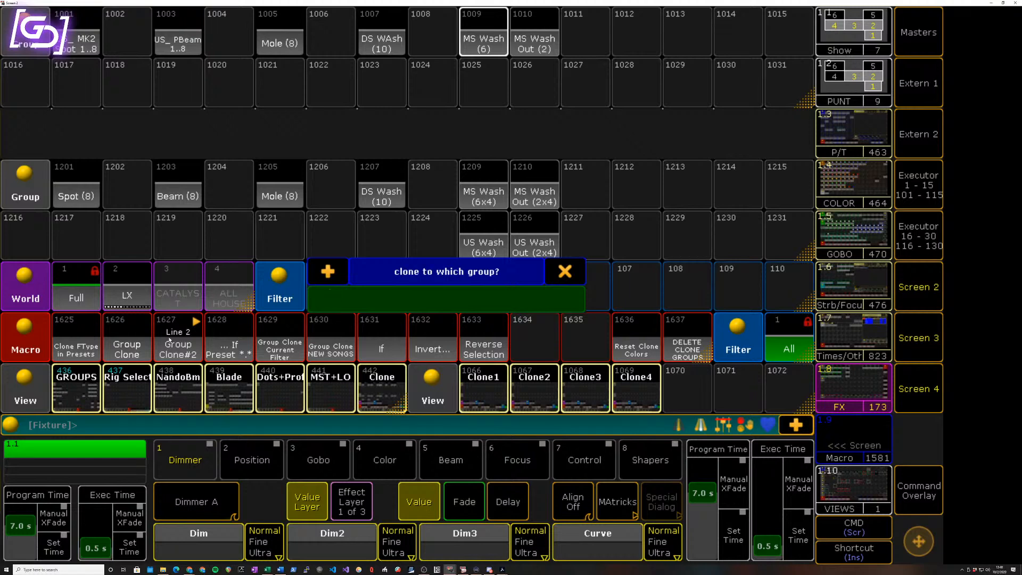
pyautogui.write('1209')
pyautogui.press('Return')
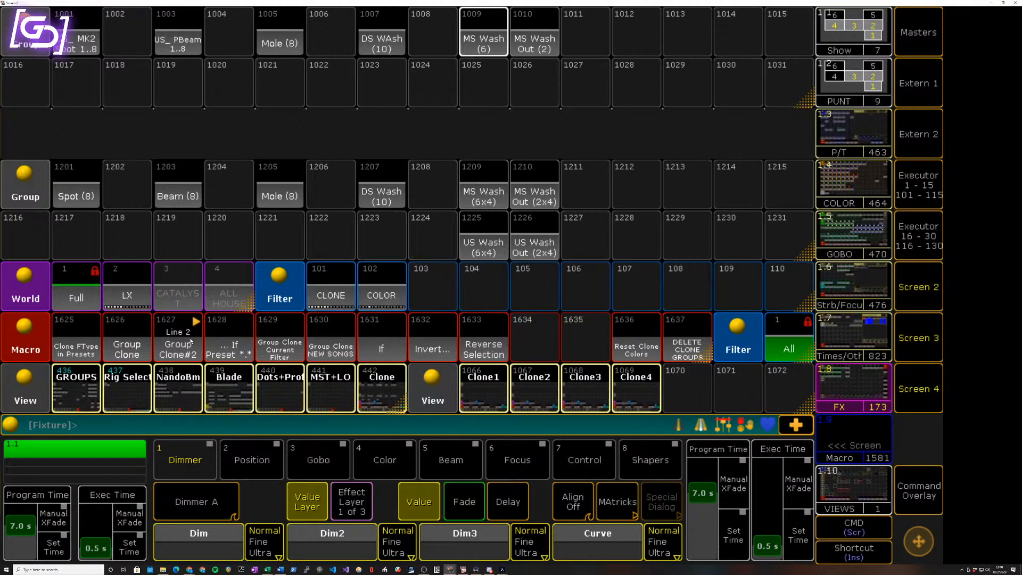
# - Run Group Clone#2 from group 1009 MS Wash (6) to group 1225 US Wash (6x4), with keyboard shortcuts re-enabled
pyautogui.click(184, 344)
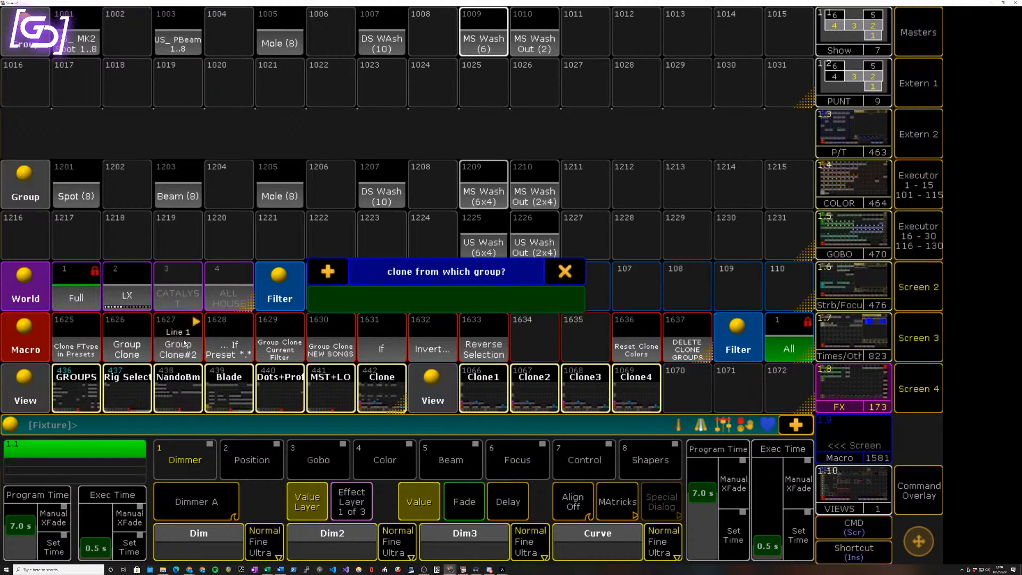
pyautogui.write('1009')
pyautogui.press('Return')
pyautogui.write('1225')
pyautogui.press('Return')
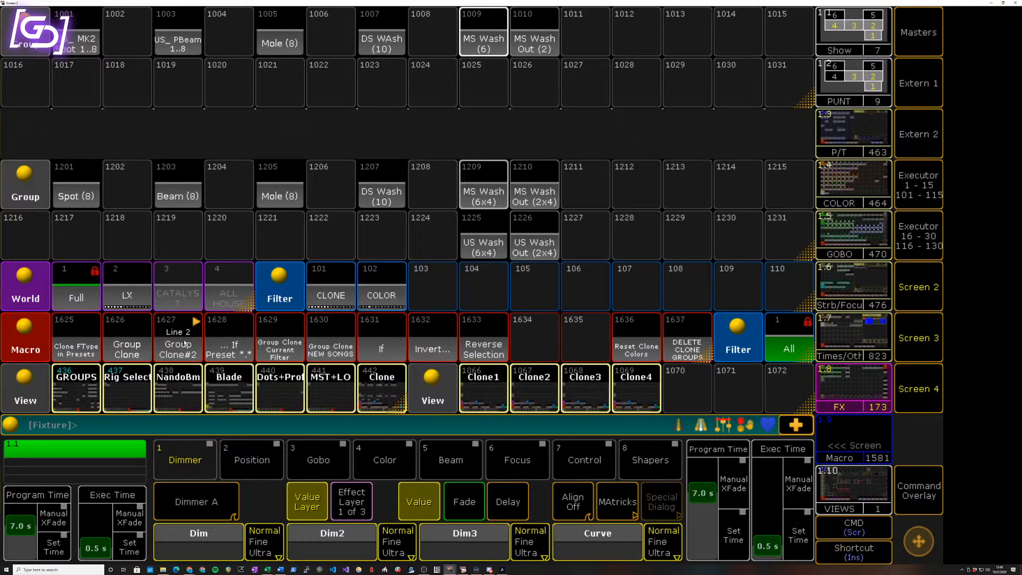
pyautogui.press('Insert')
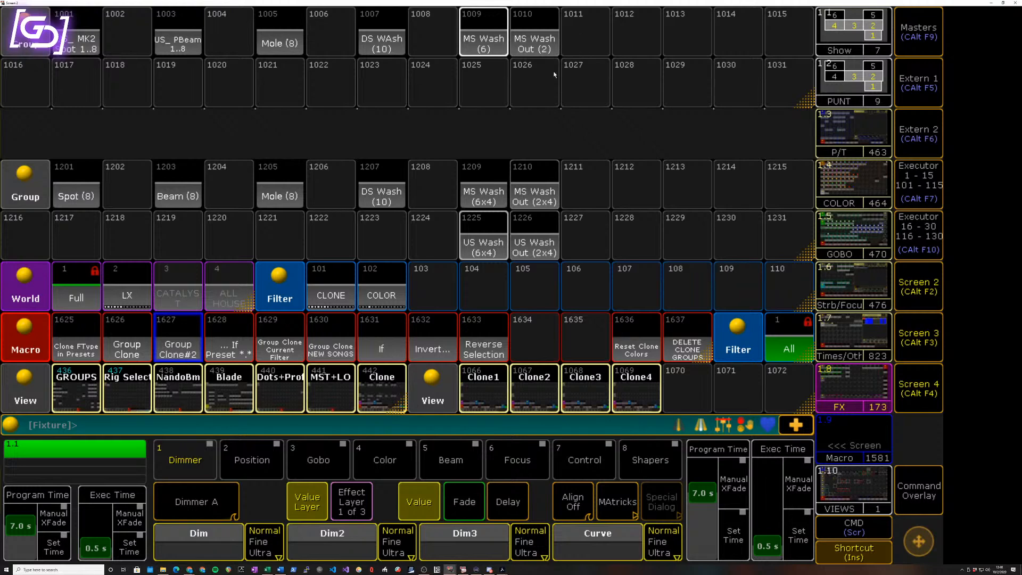
# - Run Group Clone#2 from group 1010 MS Wash Out (2) to group 1210 MS Wash Out (2x4), with keyboard shortcuts re-enabled
pyautogui.click(197, 346)
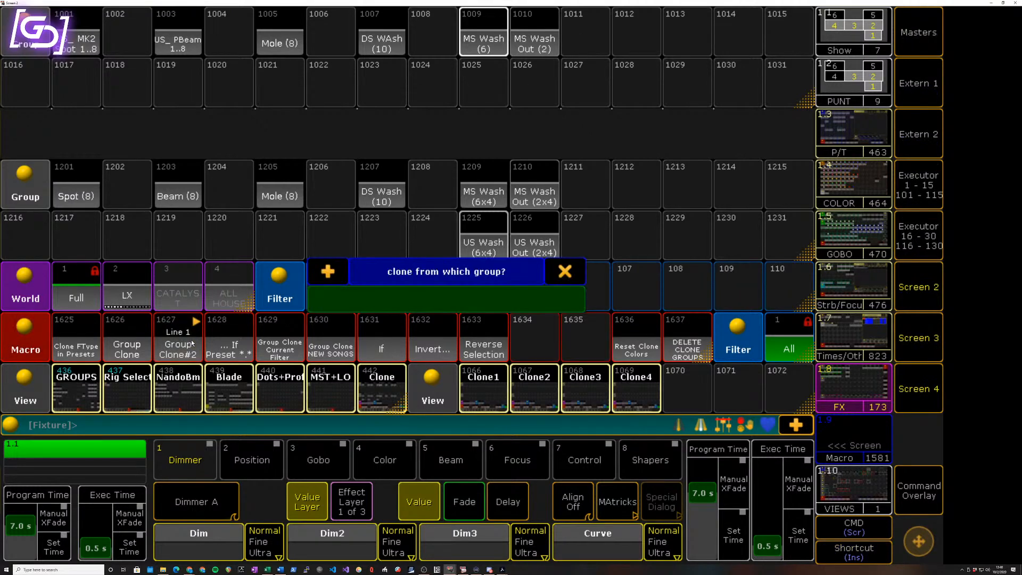
pyautogui.write('1010')
pyautogui.press('Return')
pyautogui.write('1210')
pyautogui.press('Return')
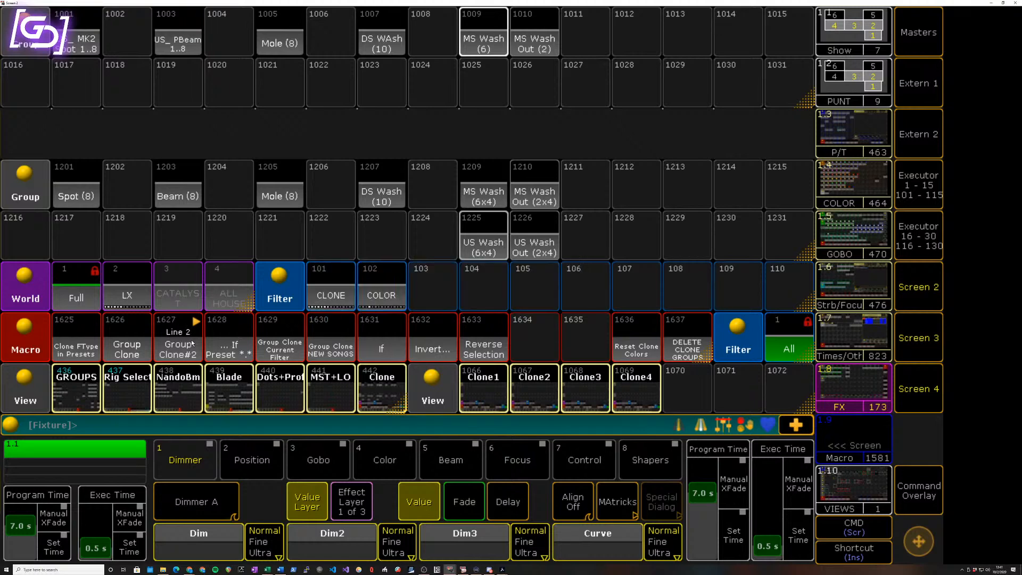
pyautogui.press('Insert')
# - Run Group Clone#2 from group 1010 MS Wash Out (2) to group 1226 US Wash Out (2x4)
pyautogui.click(193, 345)
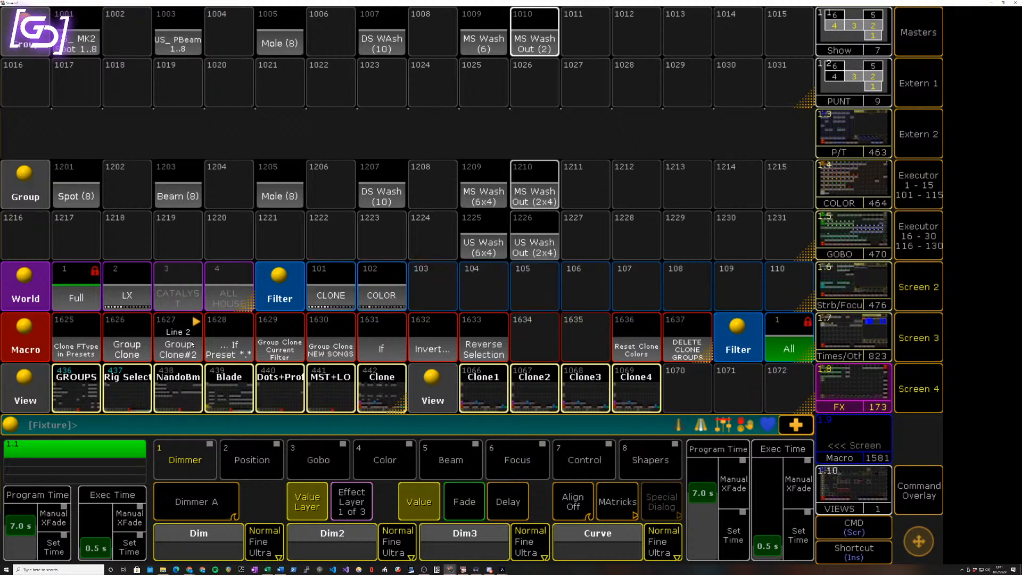
pyautogui.press('Insert')
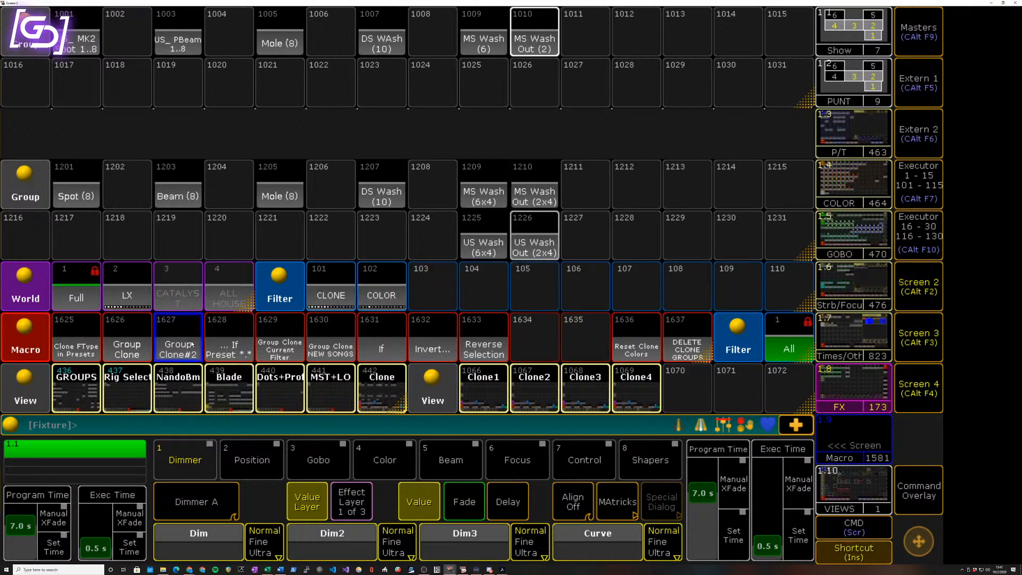
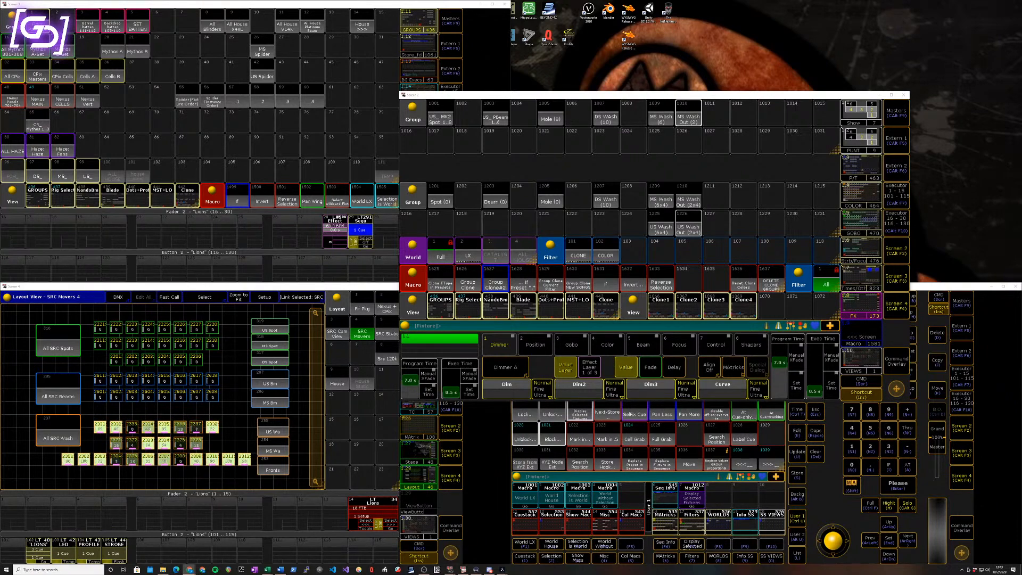
# - Bring the console windows back to the front and snap the floating group-pool window into the upper-right quarter of the desktop
pyautogui.hotkey('alt', 'Tab')
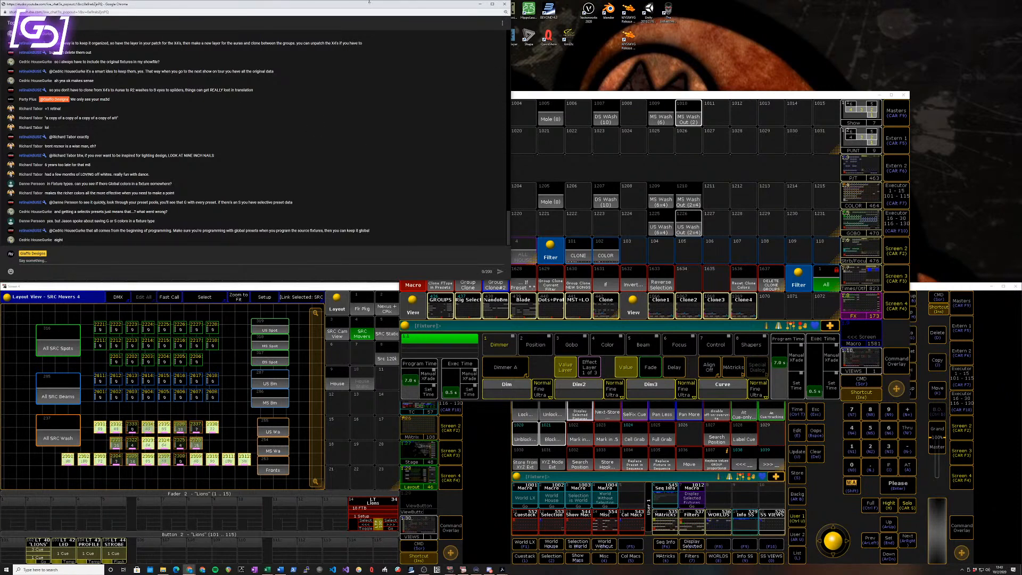
pyautogui.hotkey('alt', 'Tab')
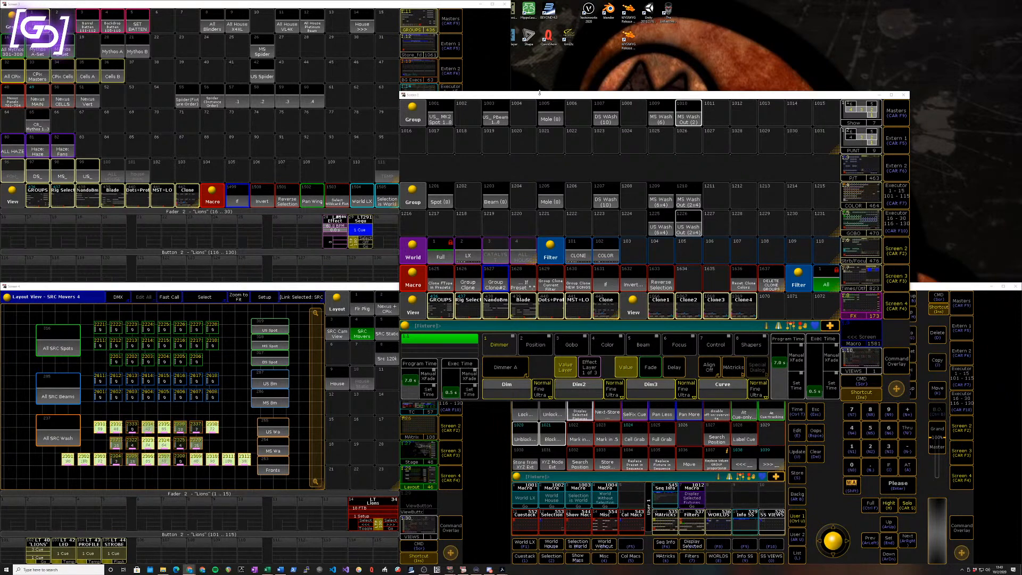
pyautogui.moveTo(539, 95); pyautogui.dragTo(581, 92)
pyautogui.press('super+Right')
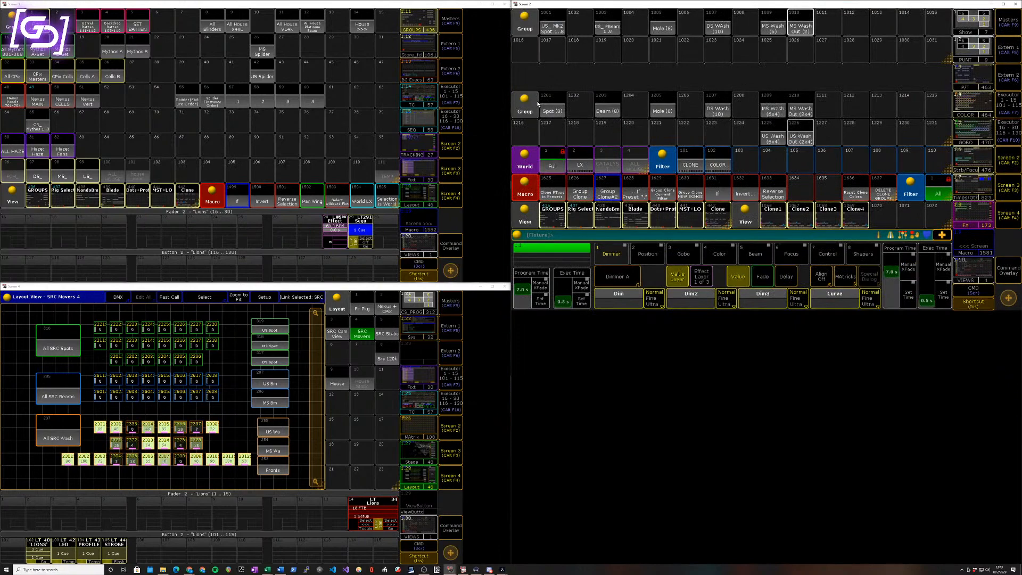
pyautogui.press('super+Up')
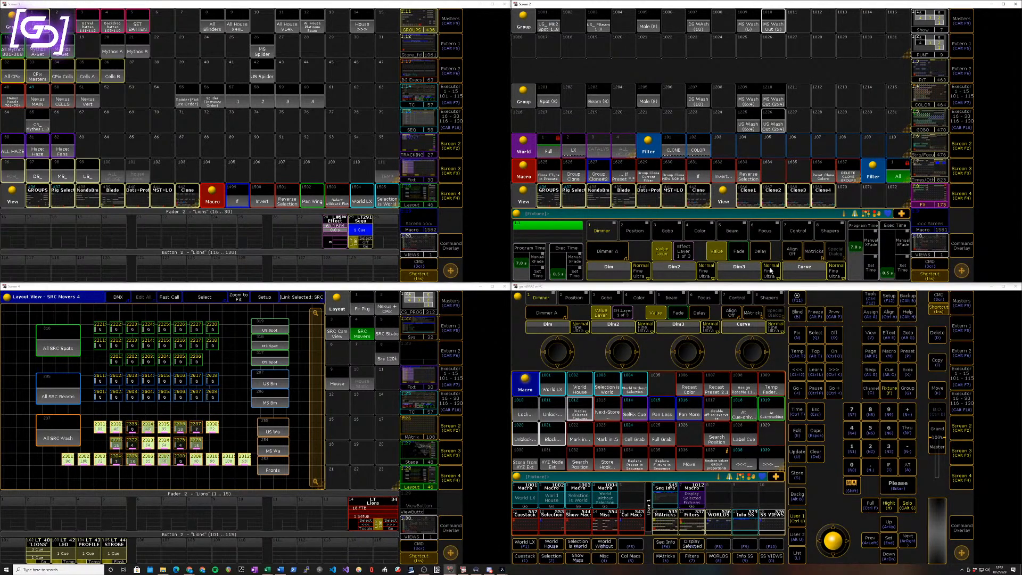
# - Open the show's Patch & Fixture Schedule and enlarge its window to fill the display
pyautogui.click(889, 298)
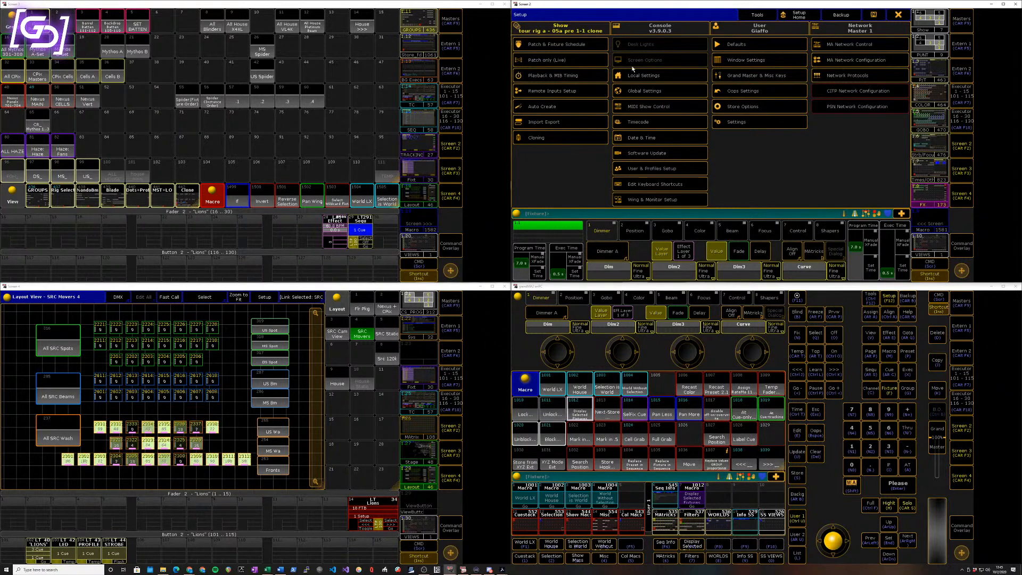
pyautogui.click(567, 43)
pyautogui.moveTo(841, 5); pyautogui.dragTo(604, 170)
pyautogui.click(766, 170)
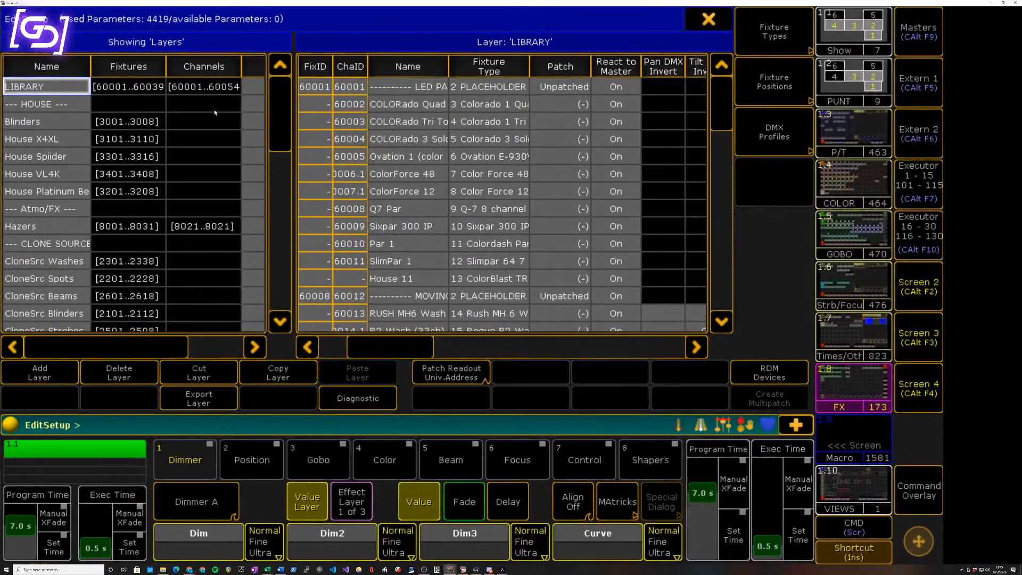
# - In the Impression X4 XL fixture type used by the House X4XL layer, set Snap to On for the SHUTTER channel
pyautogui.click(36, 144)
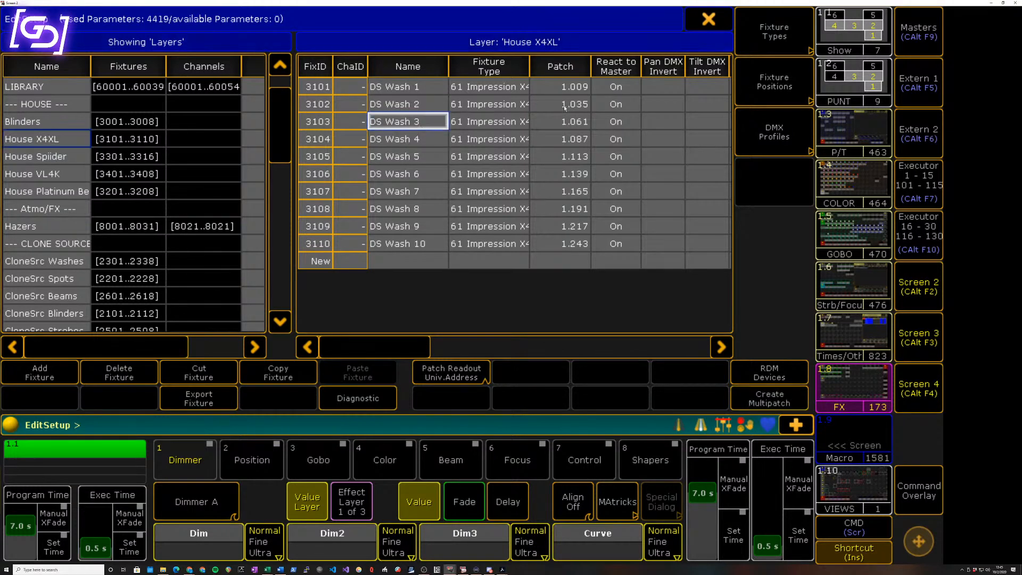
pyautogui.click(767, 40)
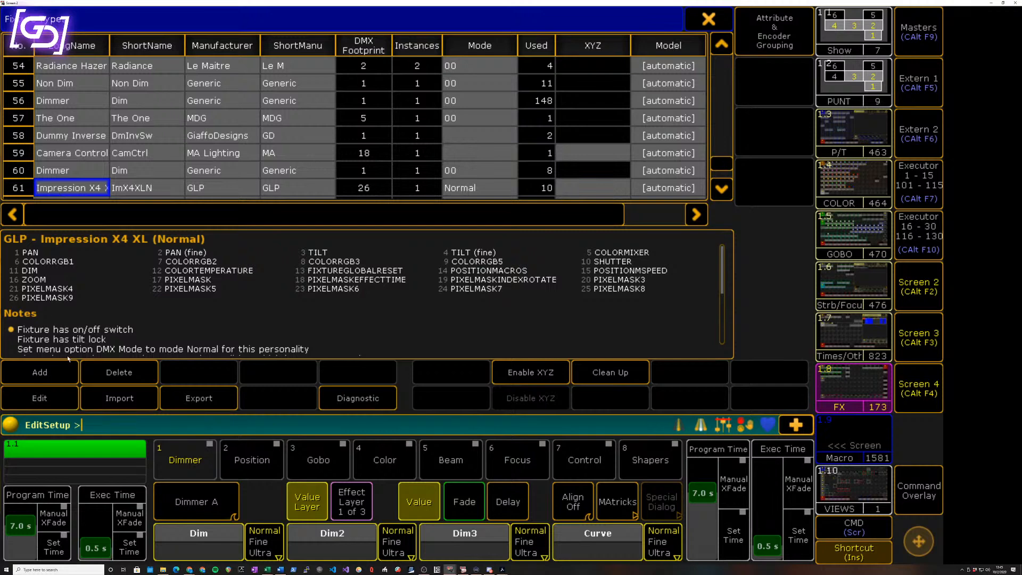
pyautogui.click(65, 407)
pyautogui.click(395, 193)
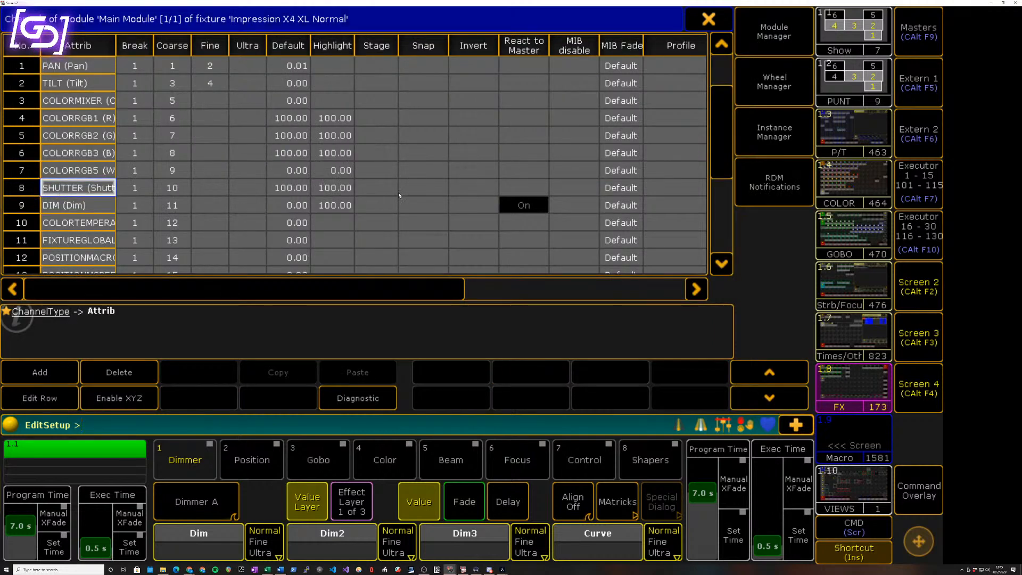
pyautogui.click(431, 193)
pyautogui.click(433, 194)
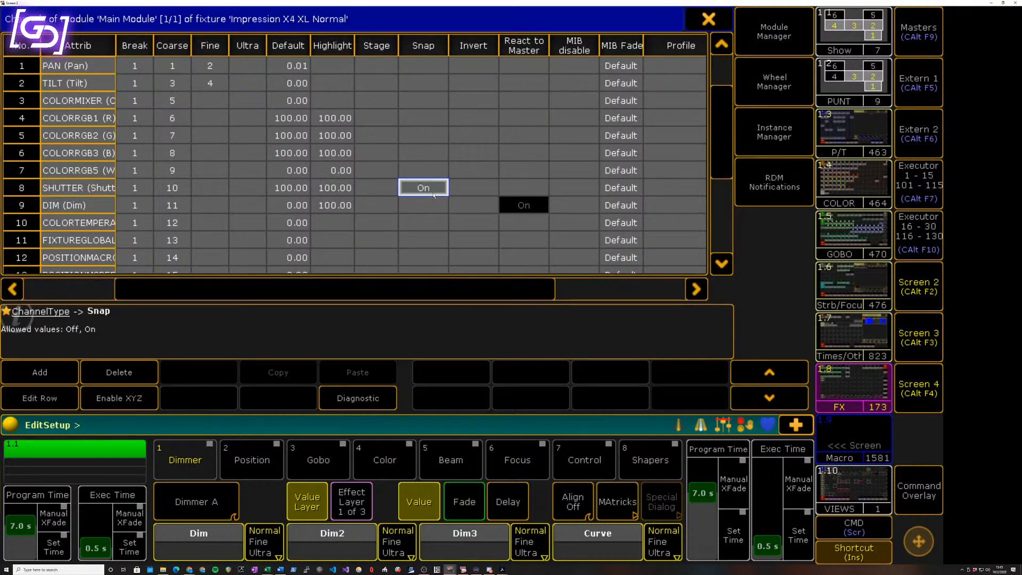
pyautogui.click(709, 18)
pyautogui.click(709, 19)
# - In the Robin Spiider fixture type used by the House Spiider layer, set Snap to On for the first SHUTTER channel
pyautogui.press('Down')
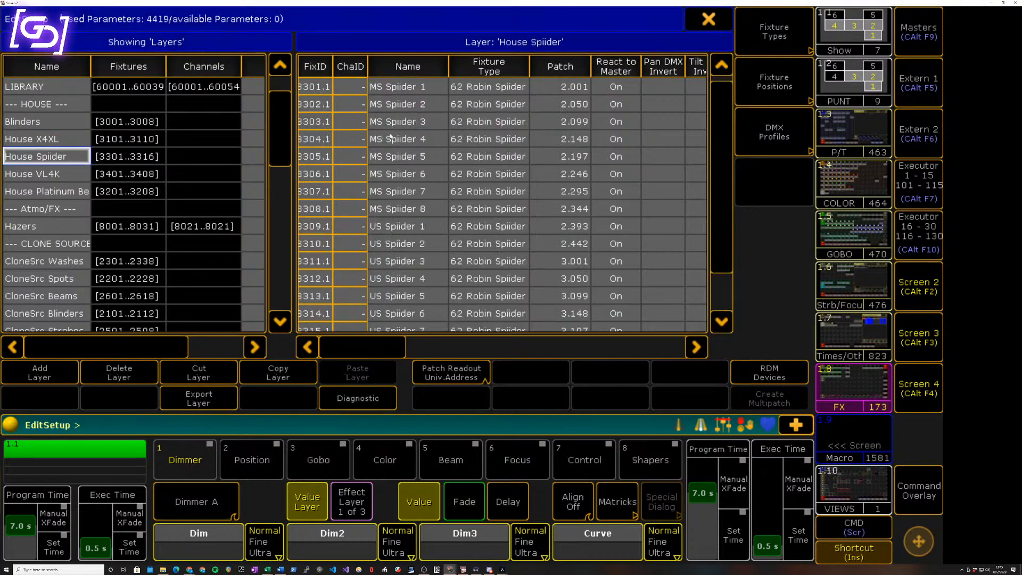
pyautogui.click(390, 137)
pyautogui.click(777, 33)
pyautogui.click(61, 392)
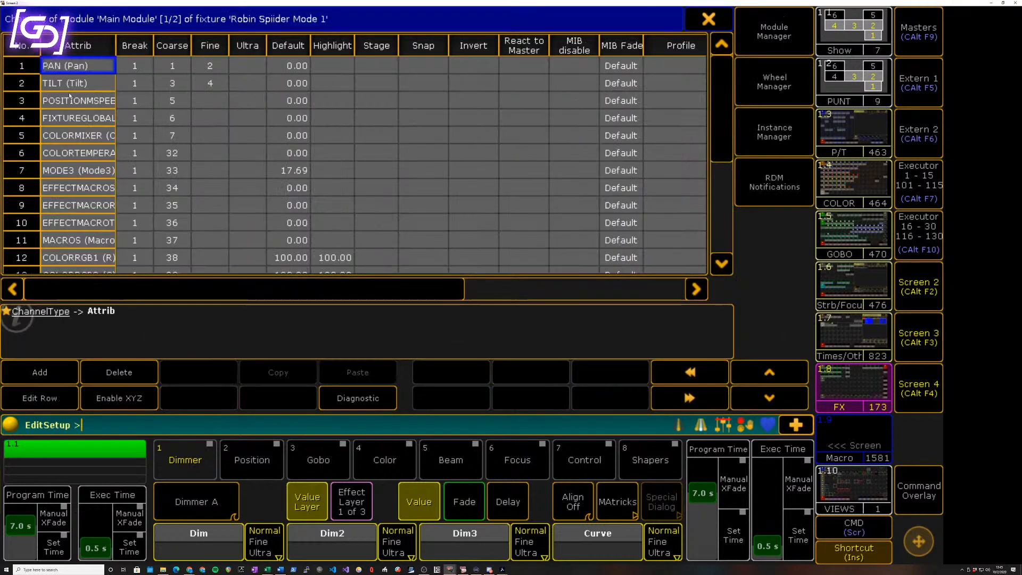
pyautogui.click(88, 159)
pyautogui.scroll(-16, 88, 167)
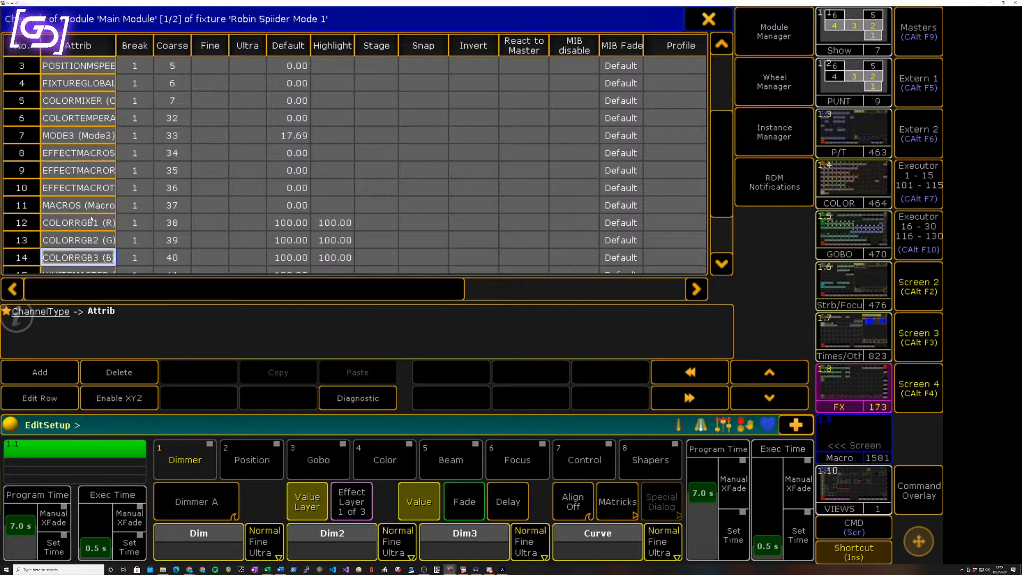
pyautogui.click(79, 172)
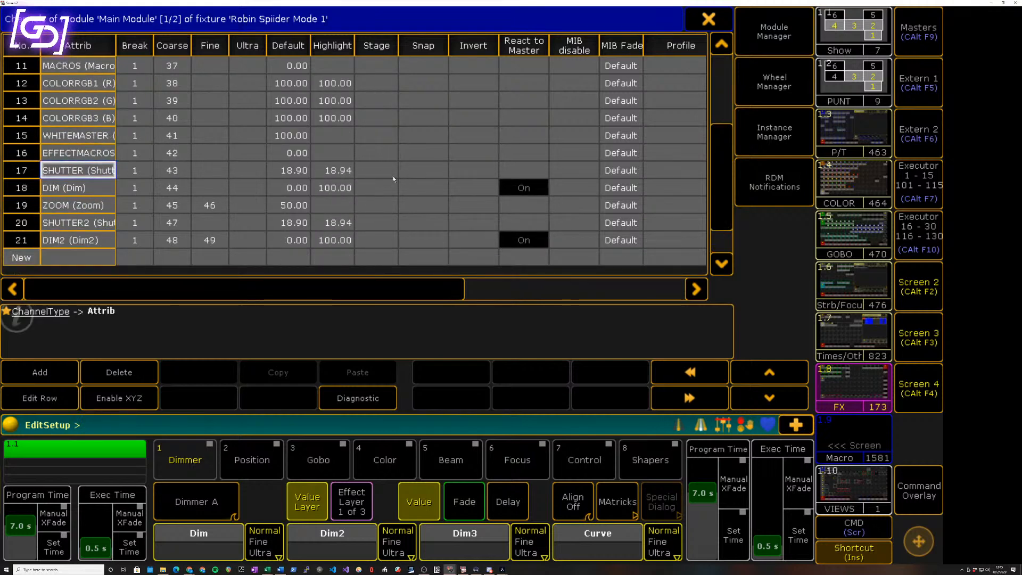
pyautogui.click(424, 178)
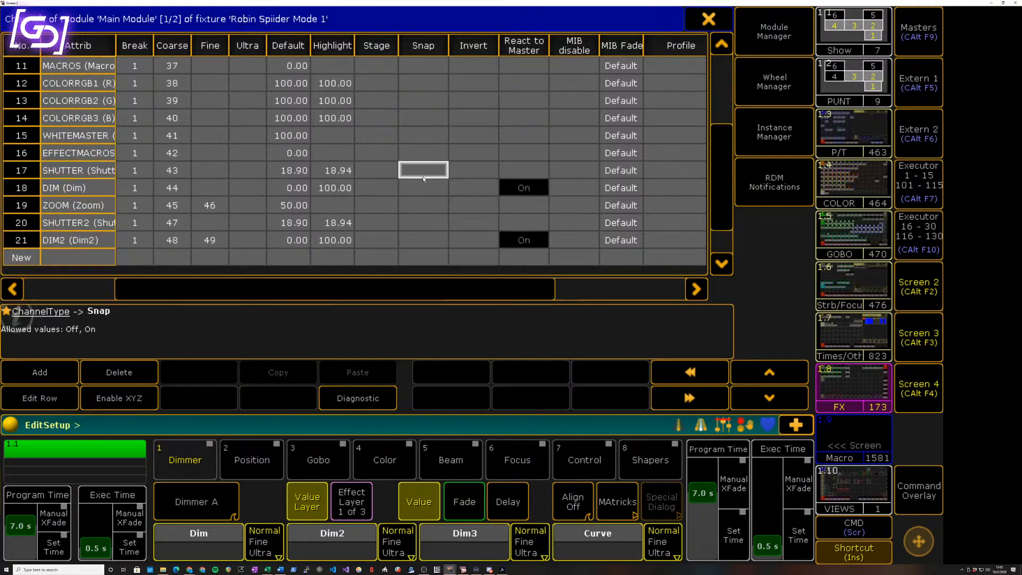
pyautogui.click(714, 15)
pyautogui.click(713, 16)
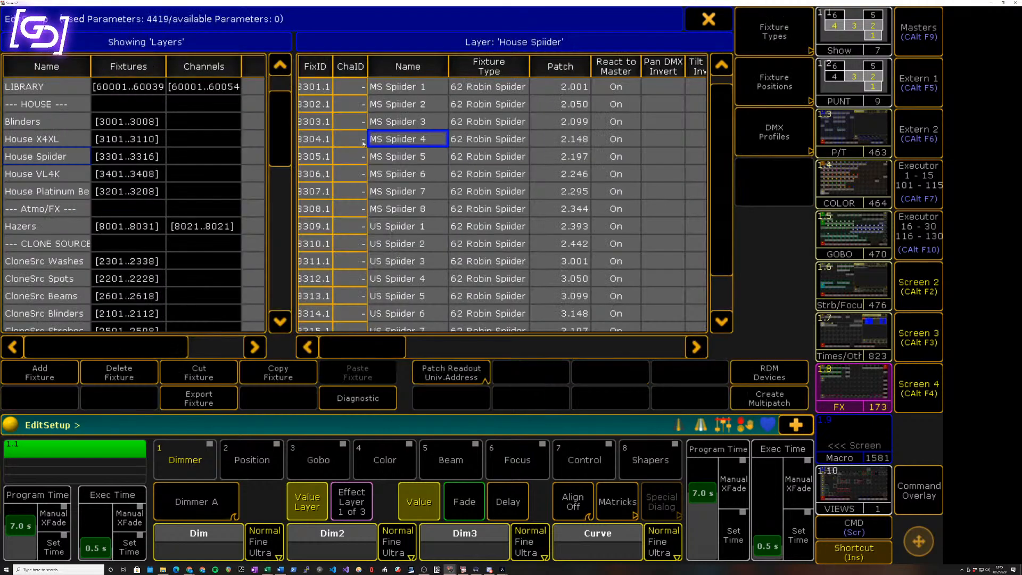
# - In the VL4000 Spot fixture type used by the House VL4K layer, set Snap to On for the SHUTTER channel
pyautogui.click(50, 174)
pyautogui.click(423, 116)
pyautogui.click(786, 38)
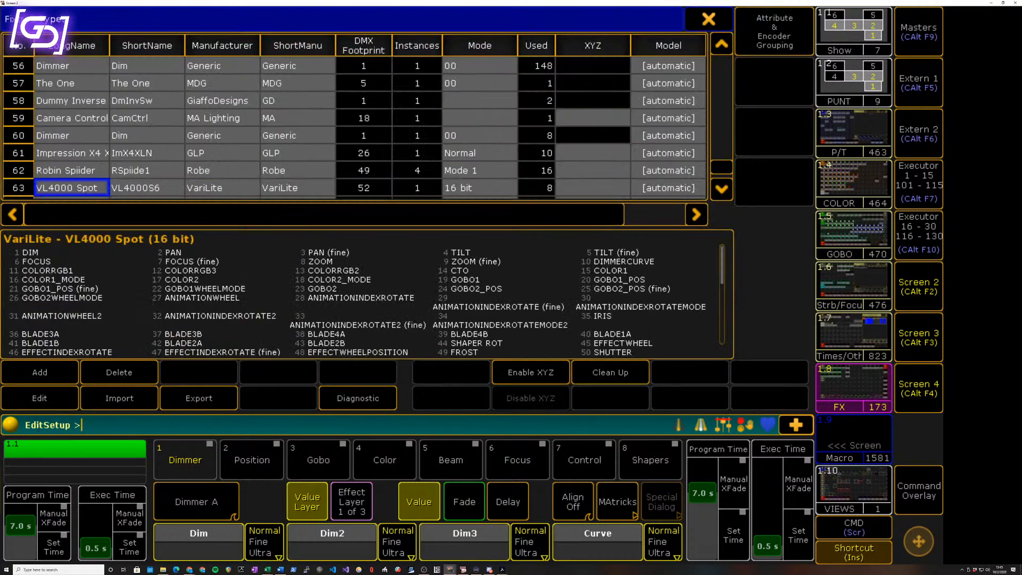
pyautogui.click(43, 406)
pyautogui.press('Down')
pyautogui.press('Down')
pyautogui.press('Down')
pyautogui.press('Down')
pyautogui.press('Down')
pyautogui.press('Down')
pyautogui.press('Down')
pyautogui.press('Down')
pyautogui.press('Down')
pyautogui.press('Down')
pyautogui.press('Down')
pyautogui.press('Down')
pyautogui.press('Down')
pyautogui.press('Down')
pyautogui.press('Down')
pyautogui.press('Down')
pyautogui.press('Down')
pyautogui.press('Down')
pyautogui.press('Down')
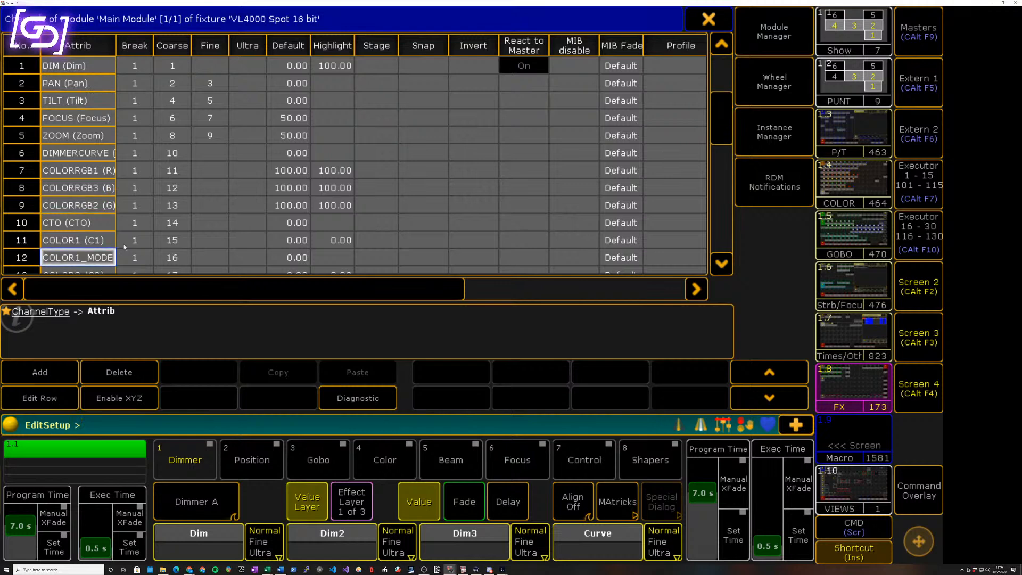
pyautogui.press('Down')
pyautogui.press('Down')
pyautogui.press('Down')
pyautogui.press('Down')
pyautogui.press('Down')
pyautogui.press('Down')
pyautogui.press('Down')
pyautogui.press('Down')
pyautogui.press('Down')
pyautogui.press('Down')
pyautogui.press('Down')
pyautogui.press('Down')
pyautogui.press('Down')
pyautogui.press('Down')
pyautogui.press('Down')
pyautogui.press('Down')
pyautogui.press('Down')
pyautogui.press('Down')
pyautogui.press('Down')
pyautogui.press('Down')
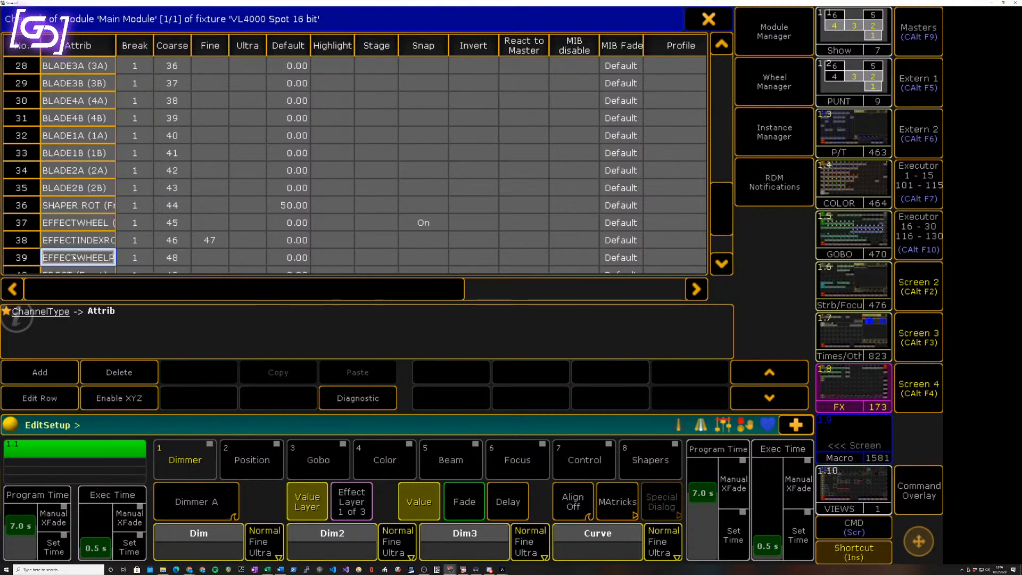
pyautogui.press('Up')
pyautogui.press('Up')
pyautogui.press('Up')
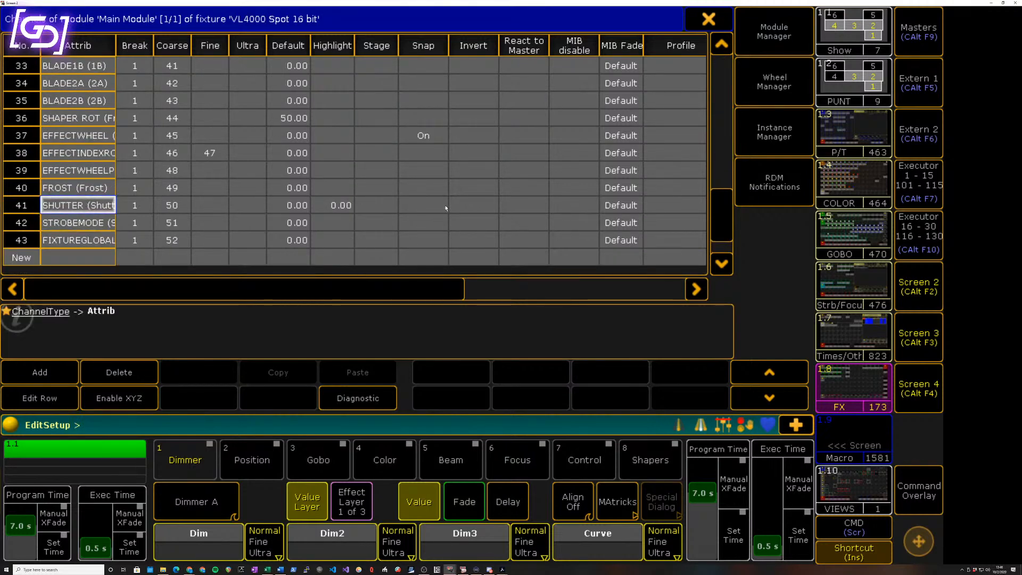
pyautogui.click(438, 210)
pyautogui.click(709, 19)
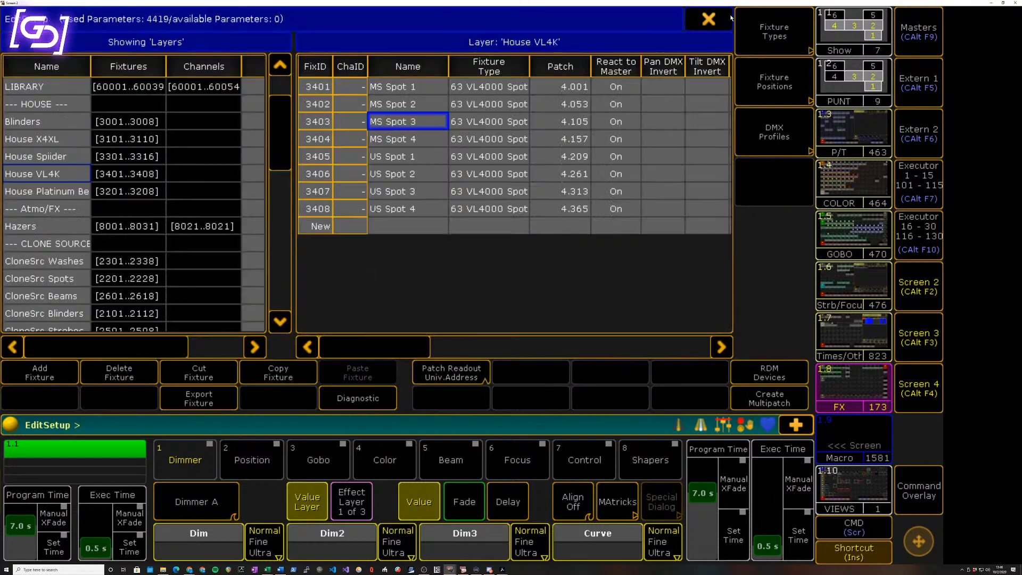
# - Set Snap to On for the SHUTTER channel of the Platinum Beam 5R Extreme fixture type, and exit the fixture schedule
pyautogui.click(29, 191)
pyautogui.click(442, 123)
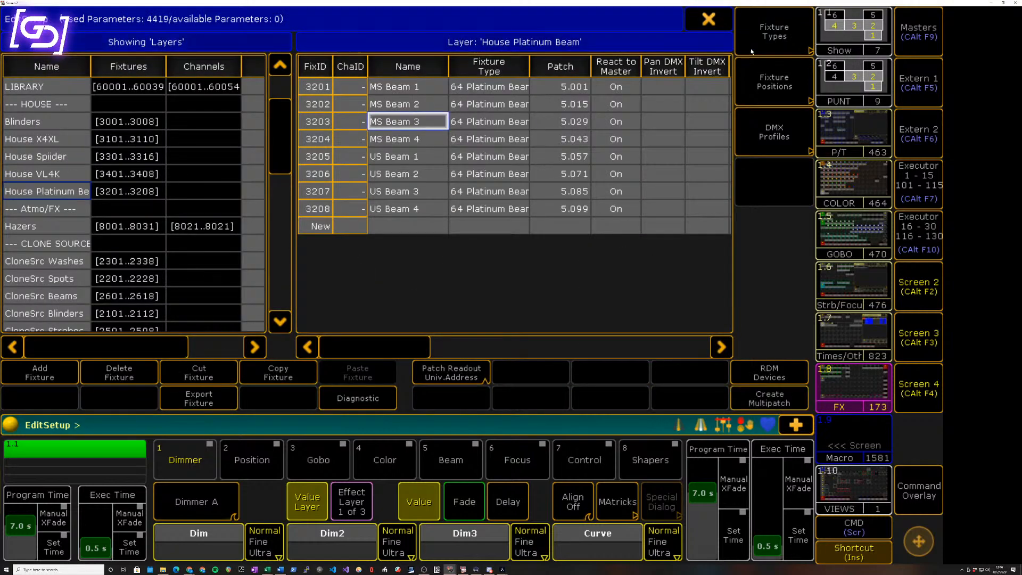
pyautogui.click(774, 32)
pyautogui.click(40, 398)
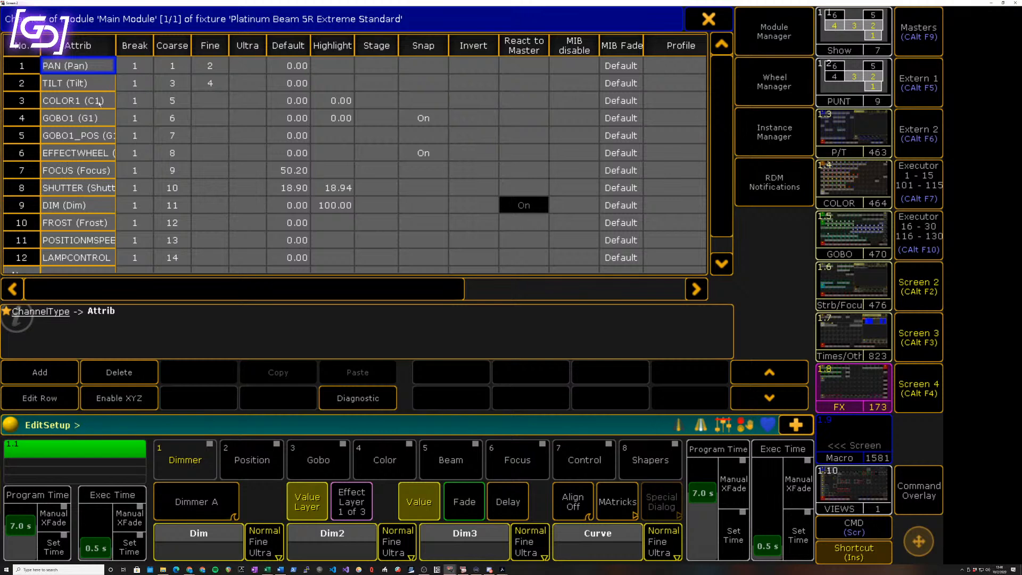
pyautogui.click(100, 189)
pyautogui.click(411, 189)
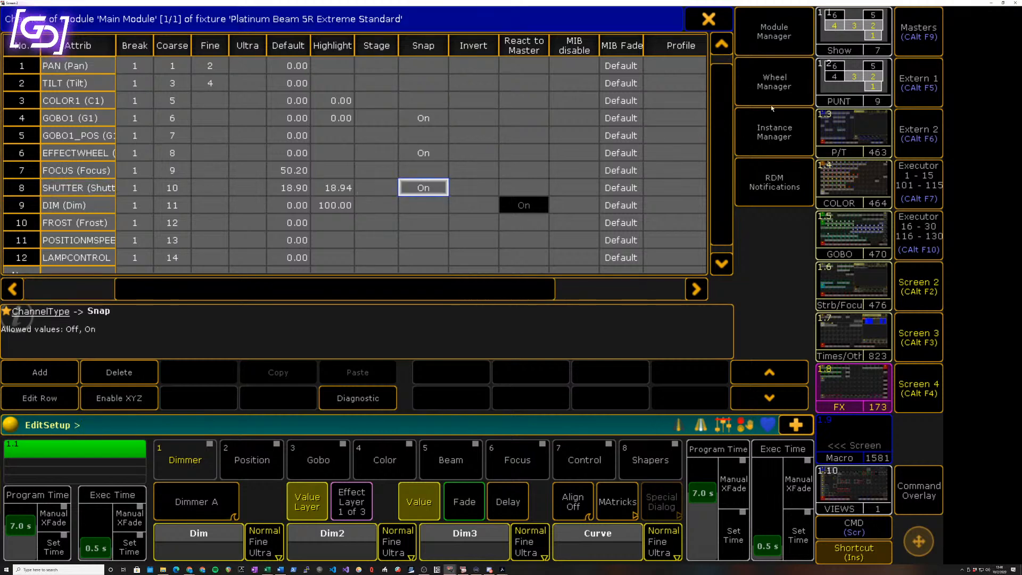
pyautogui.click(709, 18)
pyautogui.click(712, 20)
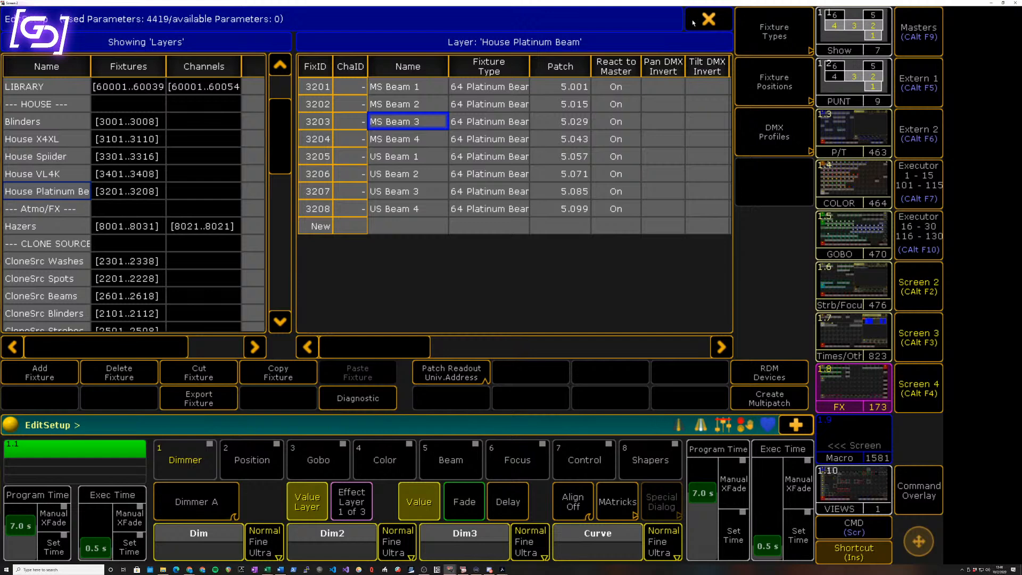
pyautogui.click(708, 19)
pyautogui.click(327, 331)
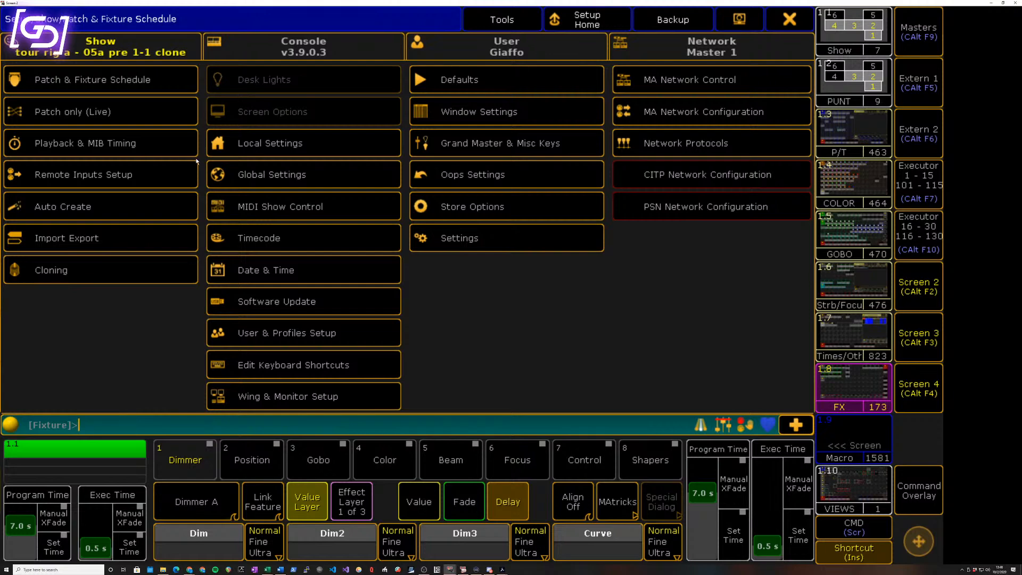
# - In Auto Create's Create Preset Reference, select fixture type RSpiide1 and MS Spiider 1 as the single fixture
pyautogui.click(128, 207)
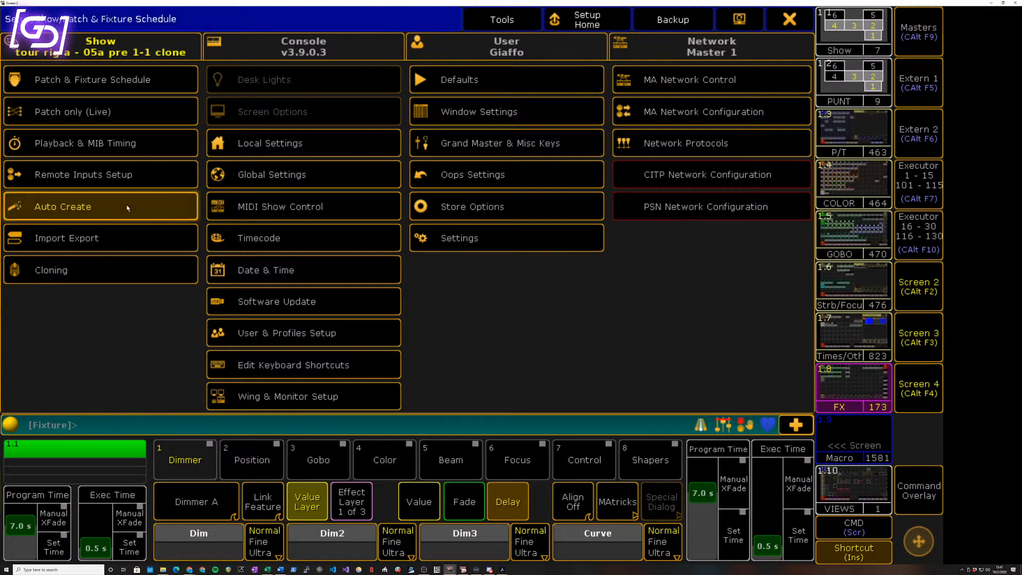
pyautogui.click(509, 57)
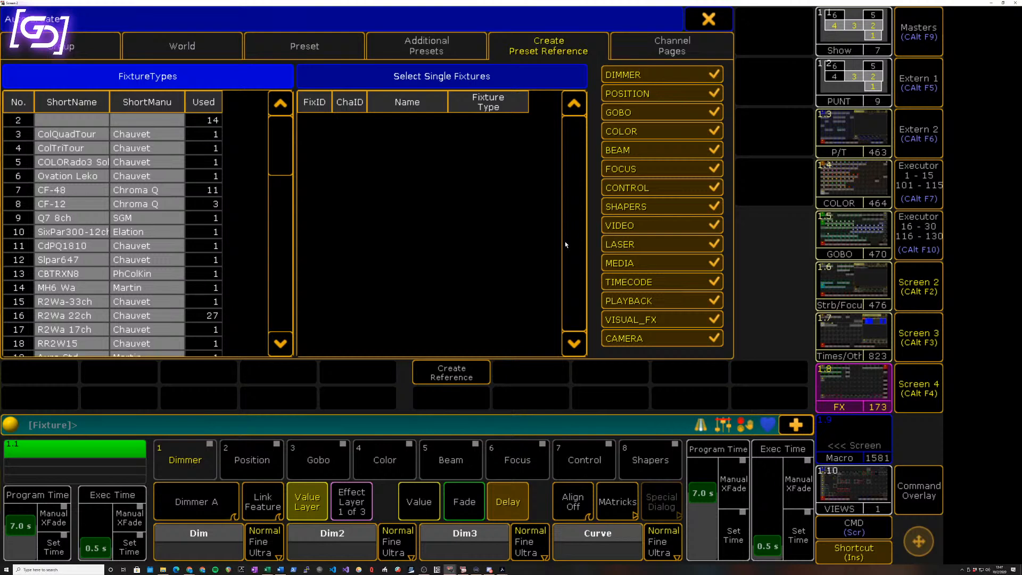
pyautogui.moveTo(277, 147); pyautogui.dragTo(277, 303)
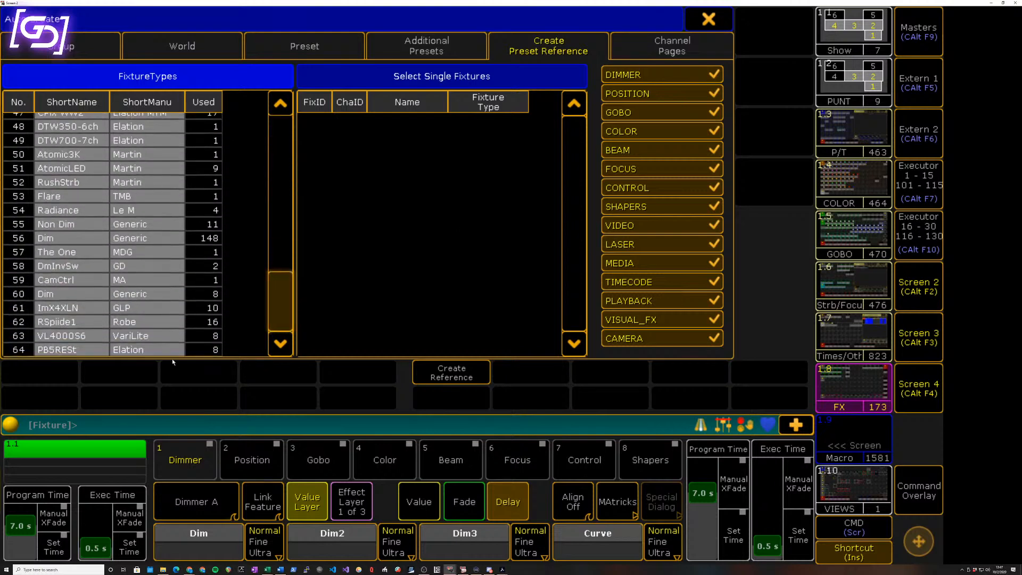
pyautogui.click(74, 327)
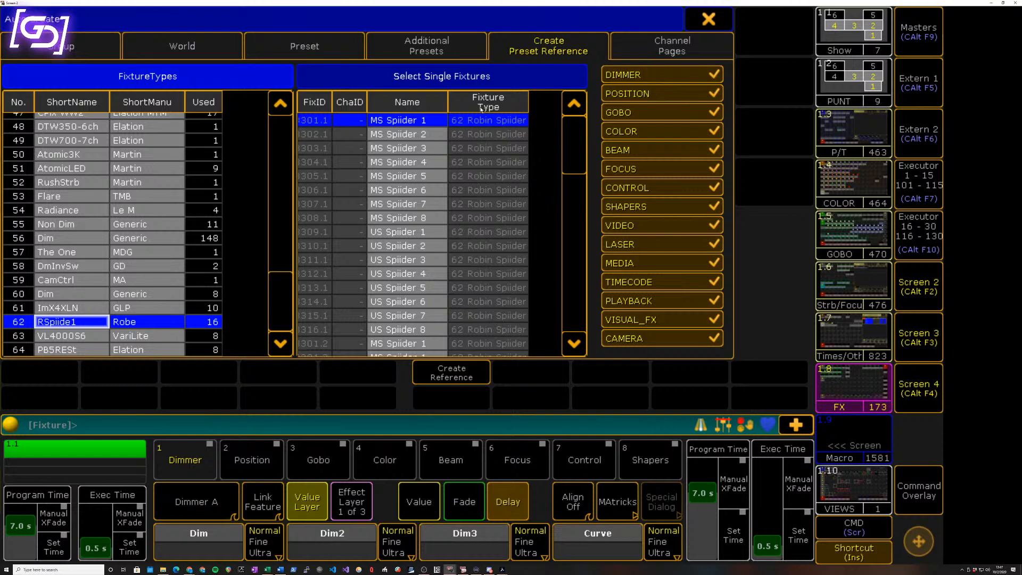
pyautogui.click(402, 122)
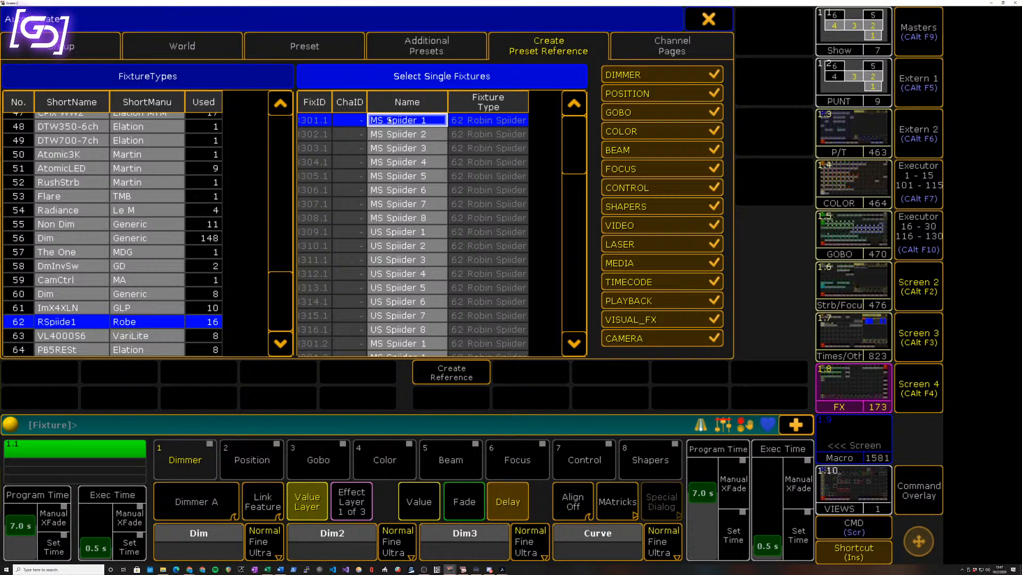
# - Exclude DIMMER, POSITION, SHAPERS, VIDEO, LASER, MEDIA, TIMECODE, PLAYBACK, VISUAL_FX and CAMERA from the preset reference
pyautogui.click(634, 80)
pyautogui.click(646, 95)
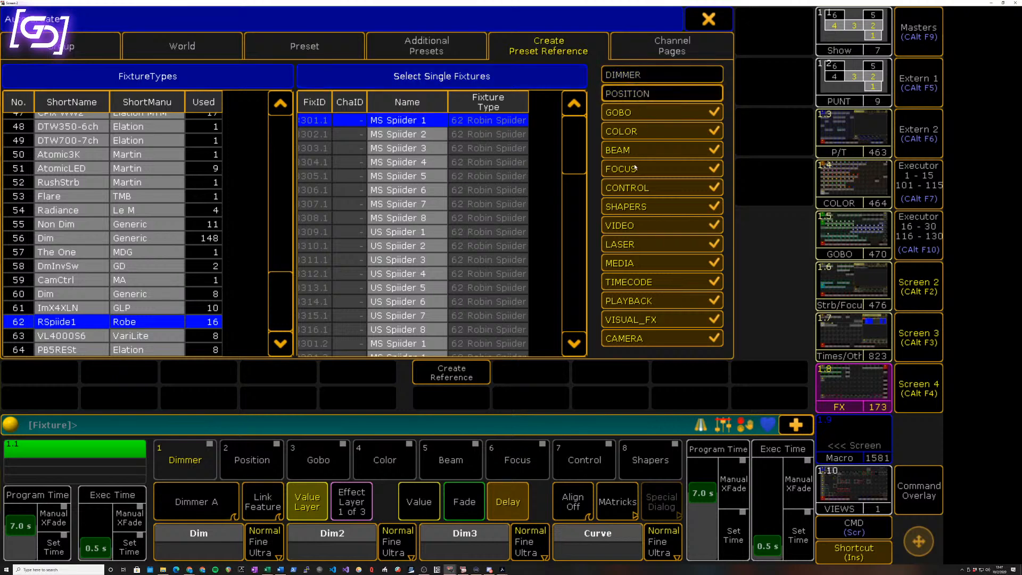
pyautogui.click(639, 226)
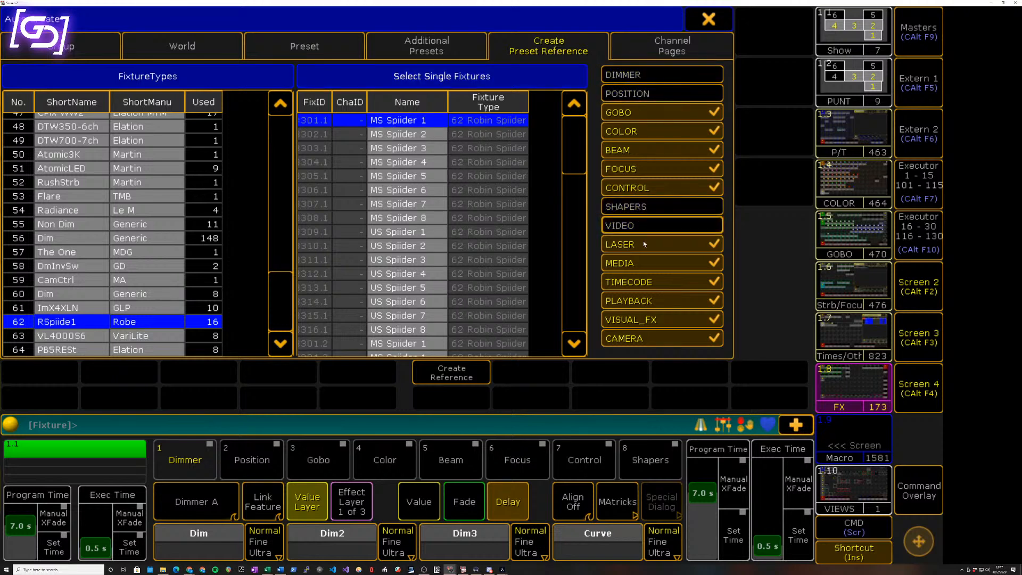
pyautogui.click(642, 244)
pyautogui.click(642, 263)
pyautogui.click(642, 282)
pyautogui.click(643, 301)
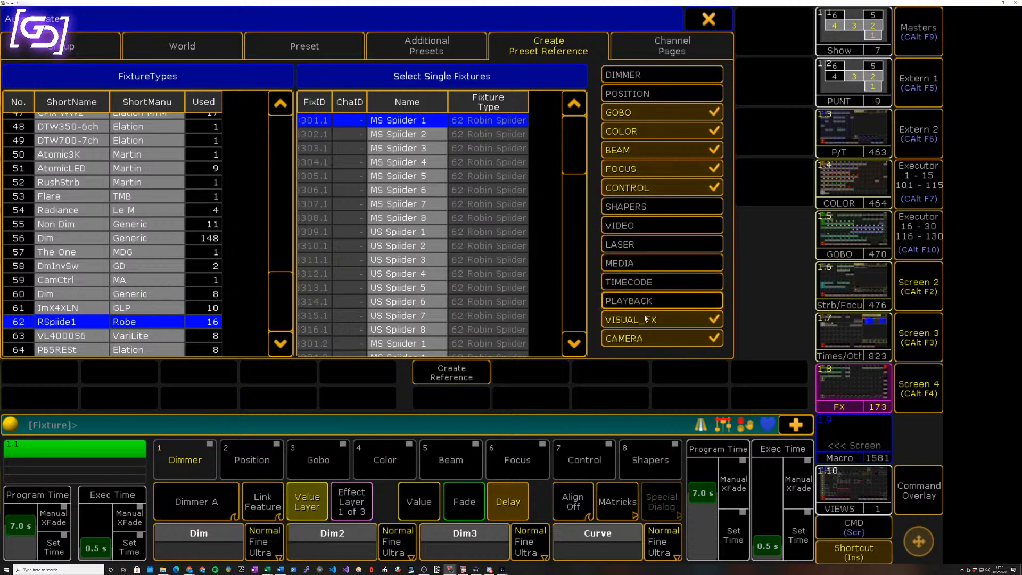
pyautogui.click(644, 319)
pyautogui.click(645, 339)
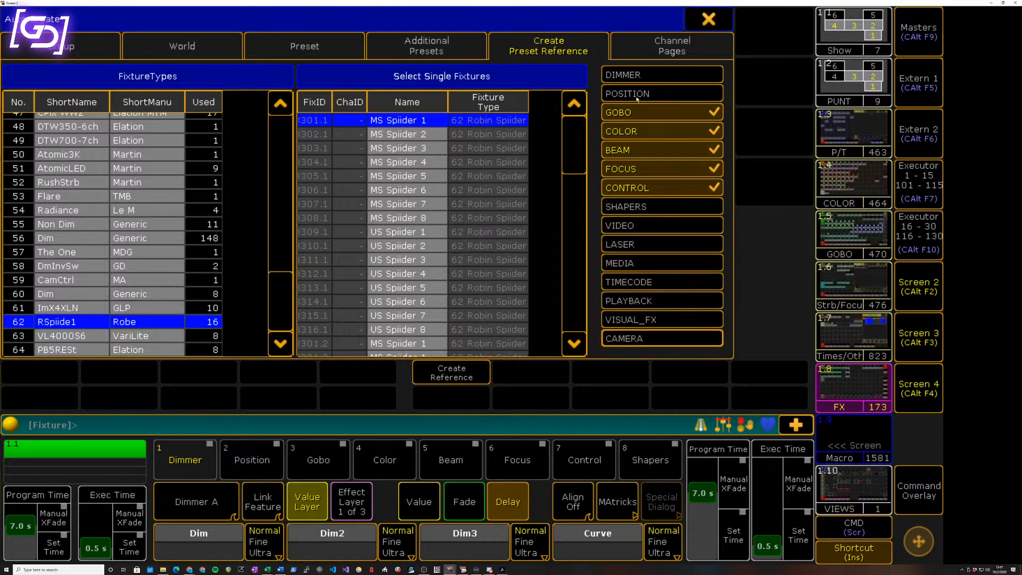
# - Include DIMMER in the RSpiide1 preset reference and create the reference with the Merge store method
pyautogui.click(636, 75)
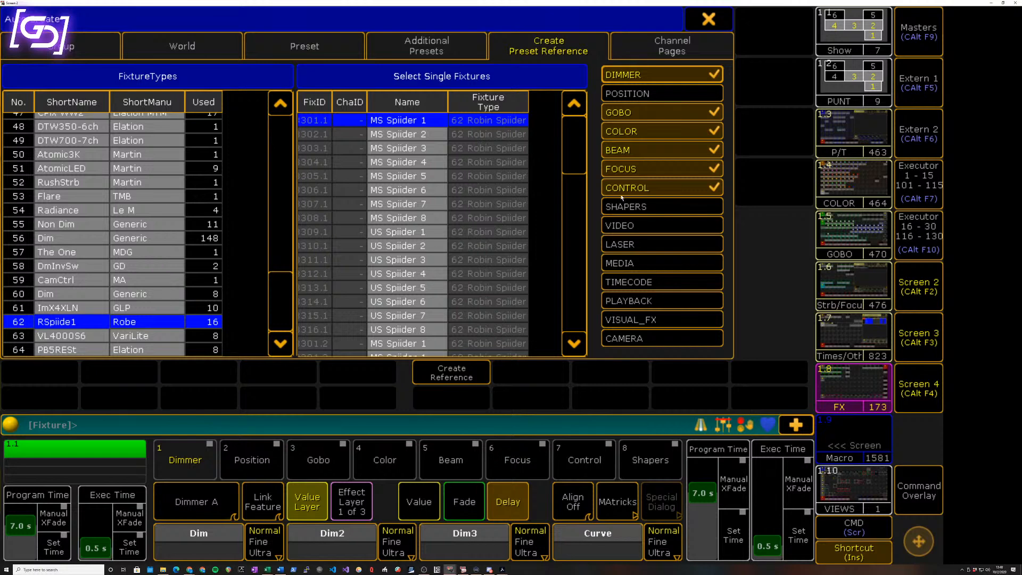
pyautogui.click(470, 371)
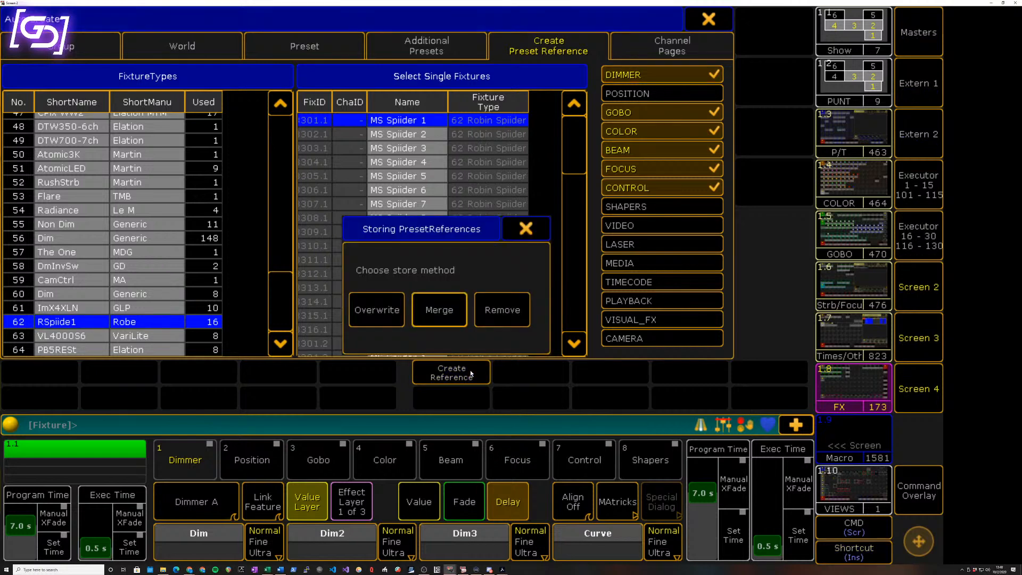
pyautogui.click(432, 319)
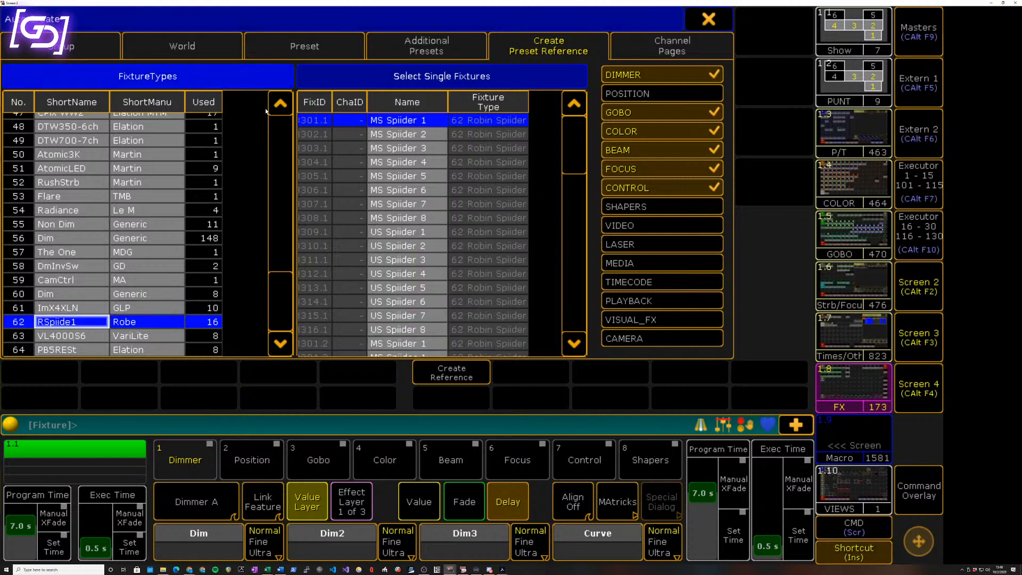
# - In Auto Create's Preset page, compare the From Reference option for fixture types RSpiide1 and VL4000S6, and exit setup
pyautogui.click(321, 45)
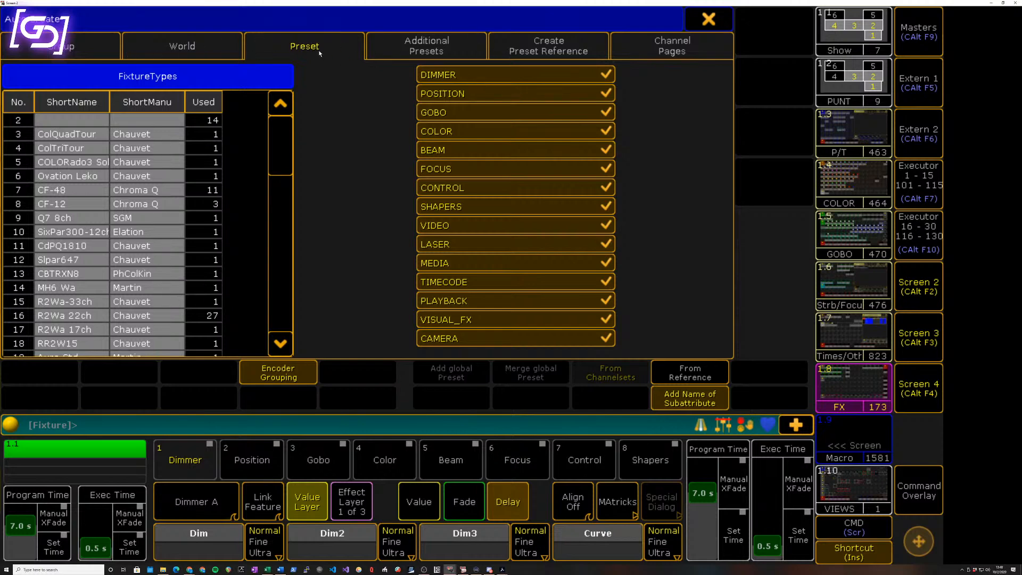
pyautogui.moveTo(276, 147); pyautogui.dragTo(276, 302)
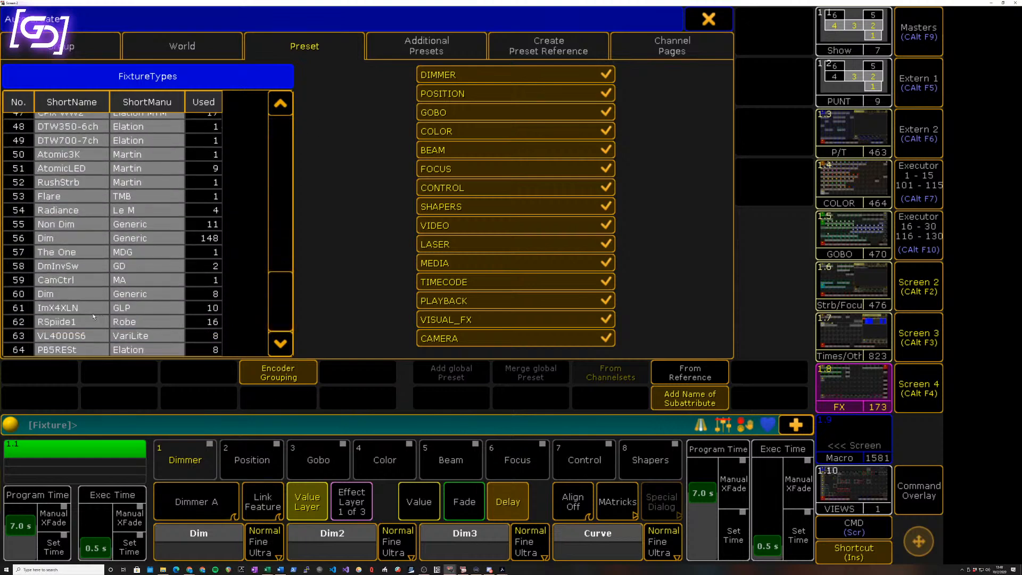
pyautogui.click(65, 327)
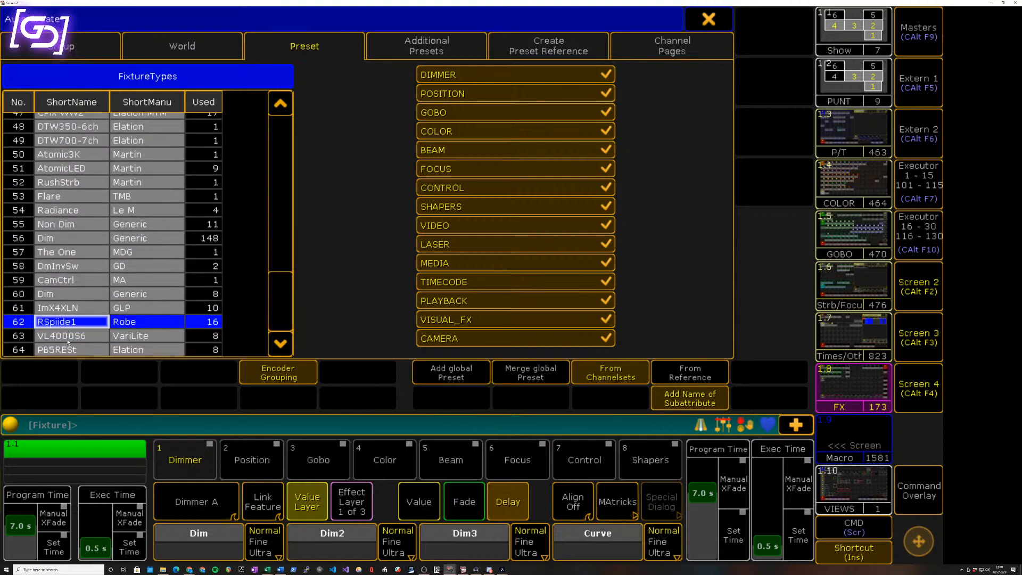
pyautogui.click(69, 337)
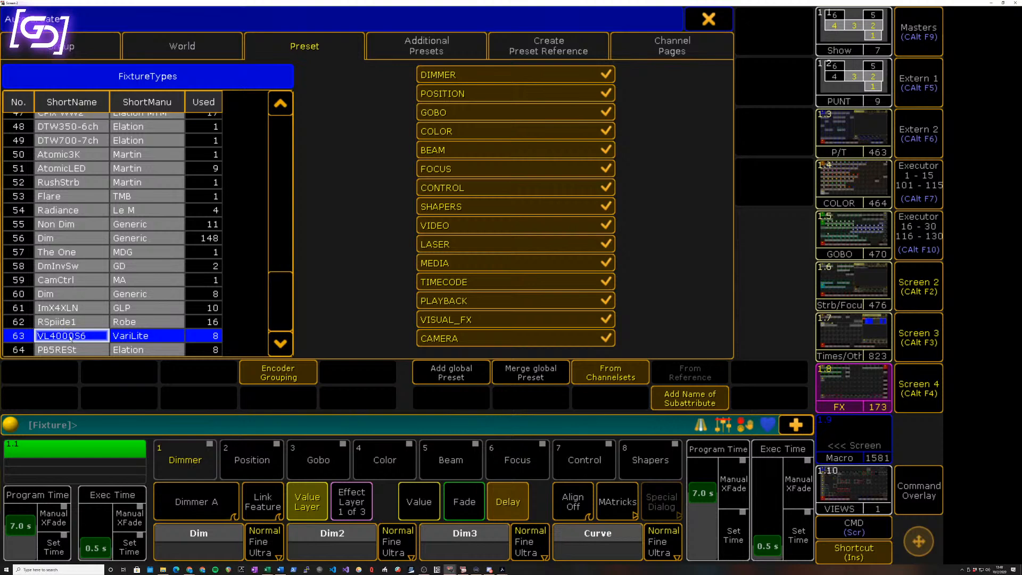
pyautogui.click(70, 330)
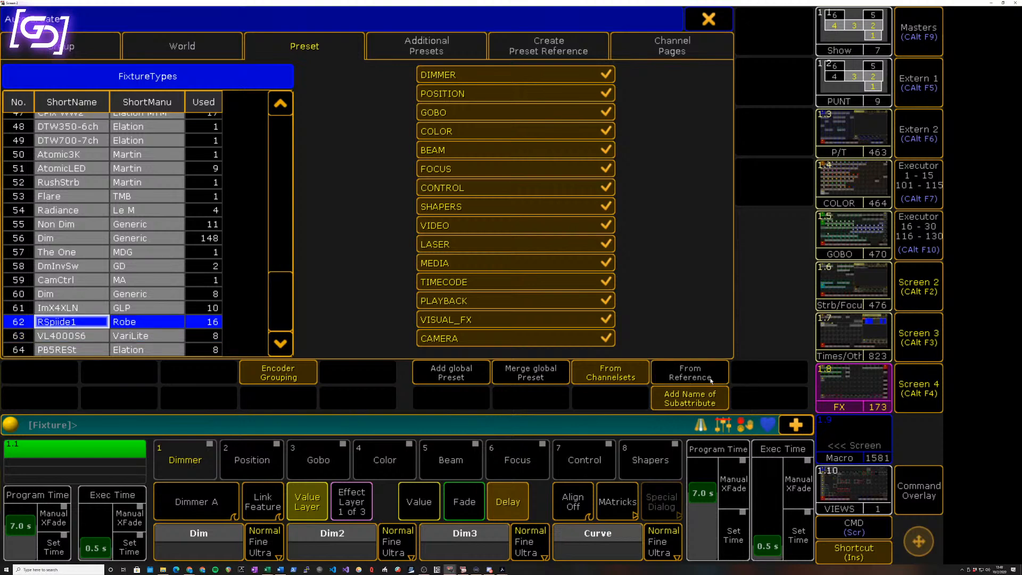
pyautogui.click(88, 339)
pyautogui.click(91, 325)
pyautogui.click(704, 25)
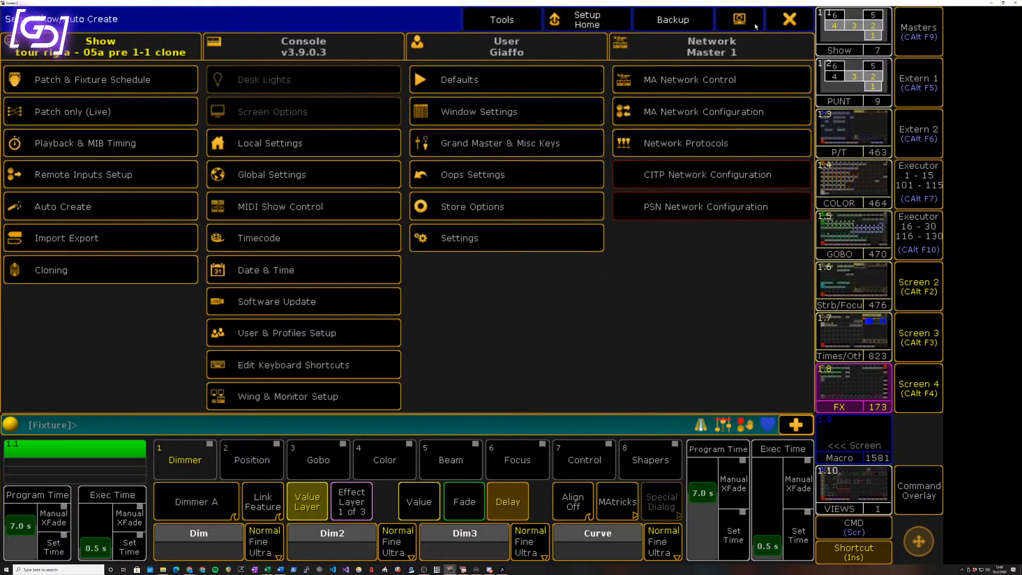
pyautogui.click(788, 22)
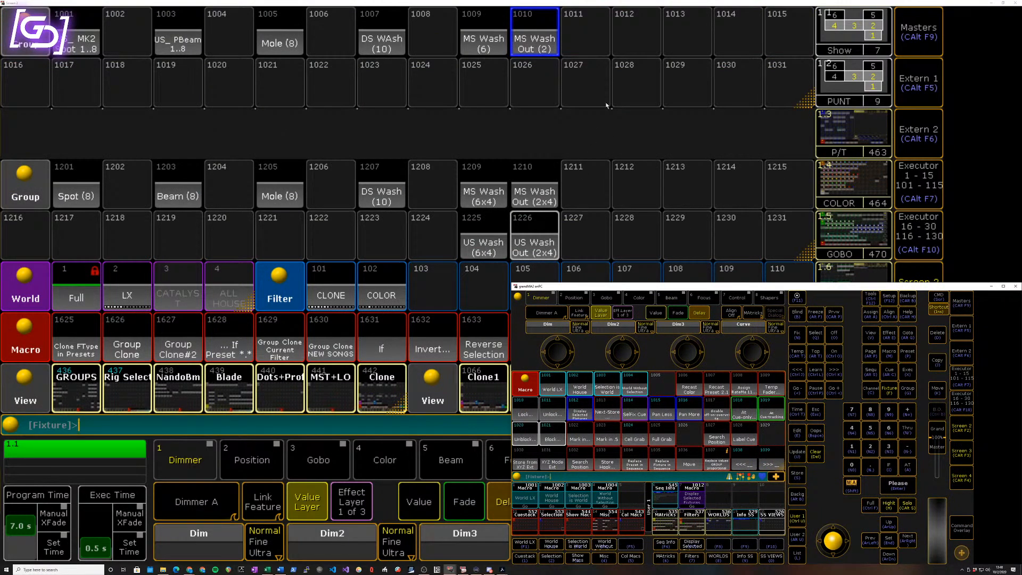
# - Snap the enlarged Screen 2 window back into the upper-right quarter so all four screens show
pyautogui.click(581, 60)
pyautogui.click(581, 61)
pyautogui.click(967, 141)
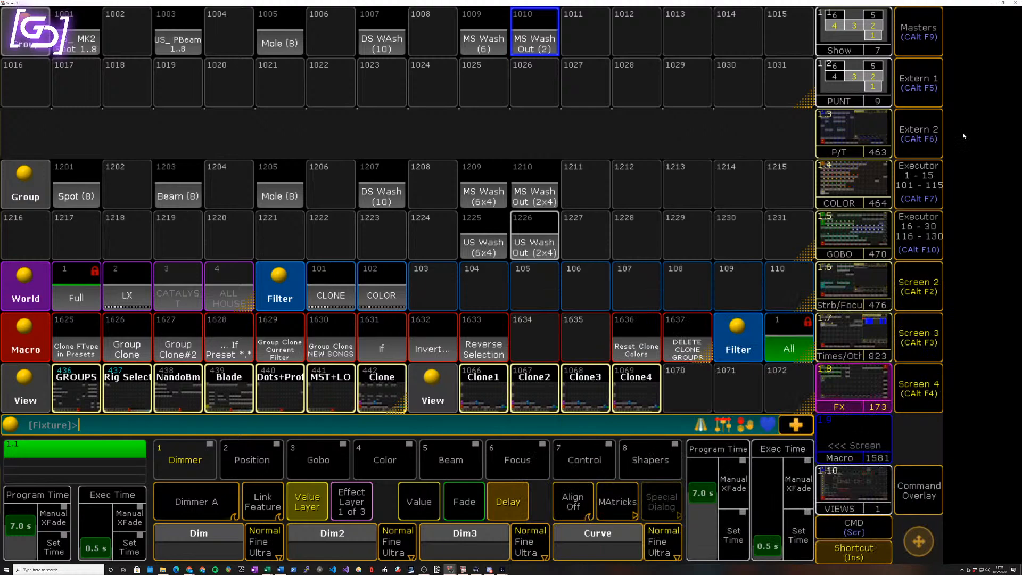
pyautogui.press('super+Right')
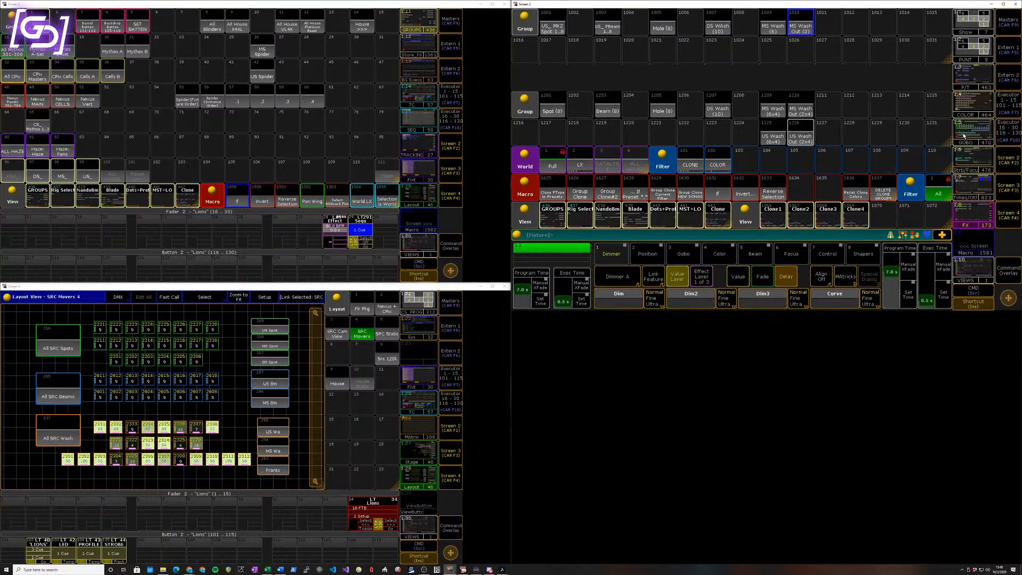
pyautogui.press('super+Up')
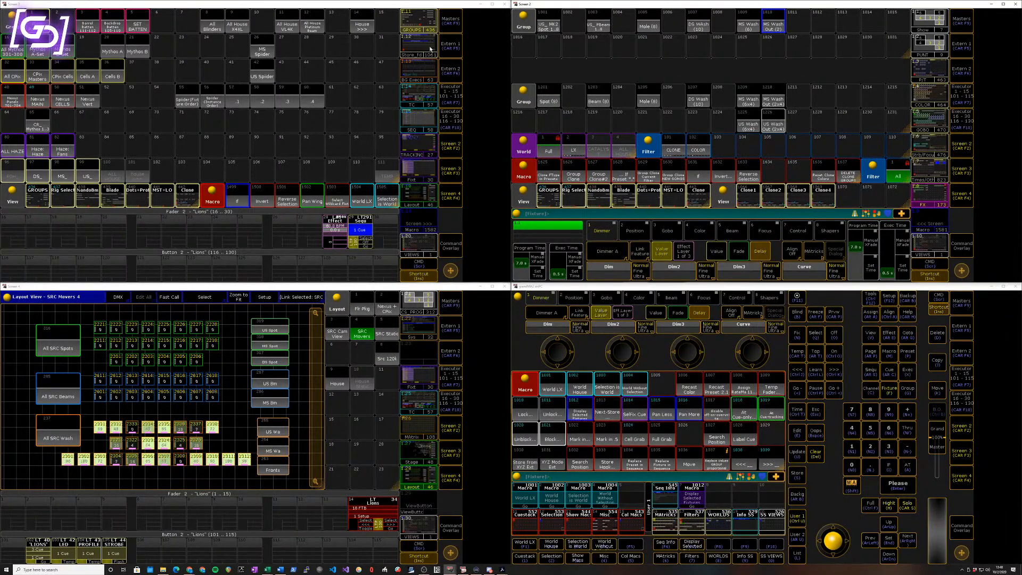
# - Select the Spiider fixture-order group and test the Sync Fast, Rnd Fast and Sync Med beam presets from the Strb/Focus view
pyautogui.click(202, 101)
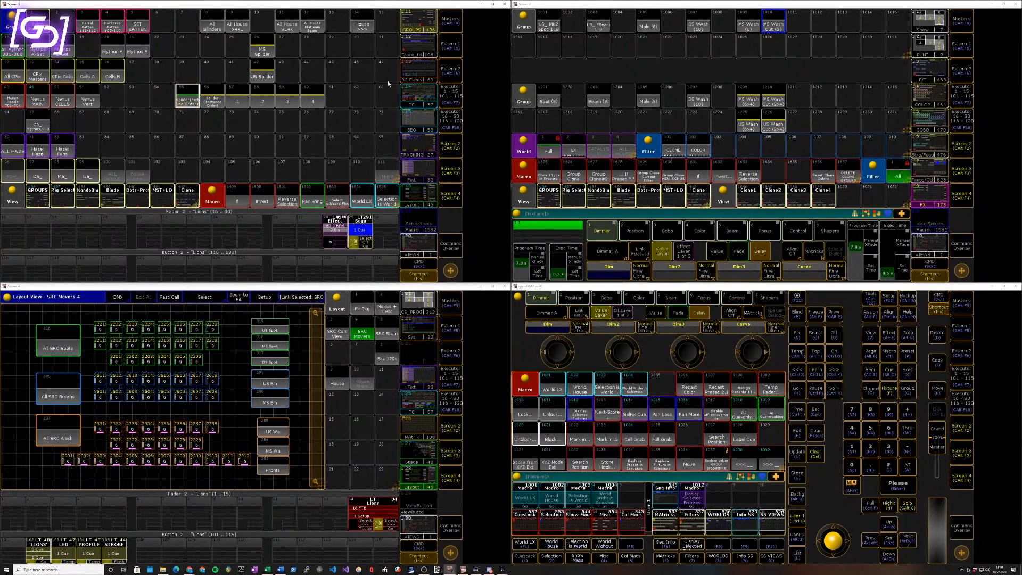
pyautogui.click(928, 119)
pyautogui.click(929, 144)
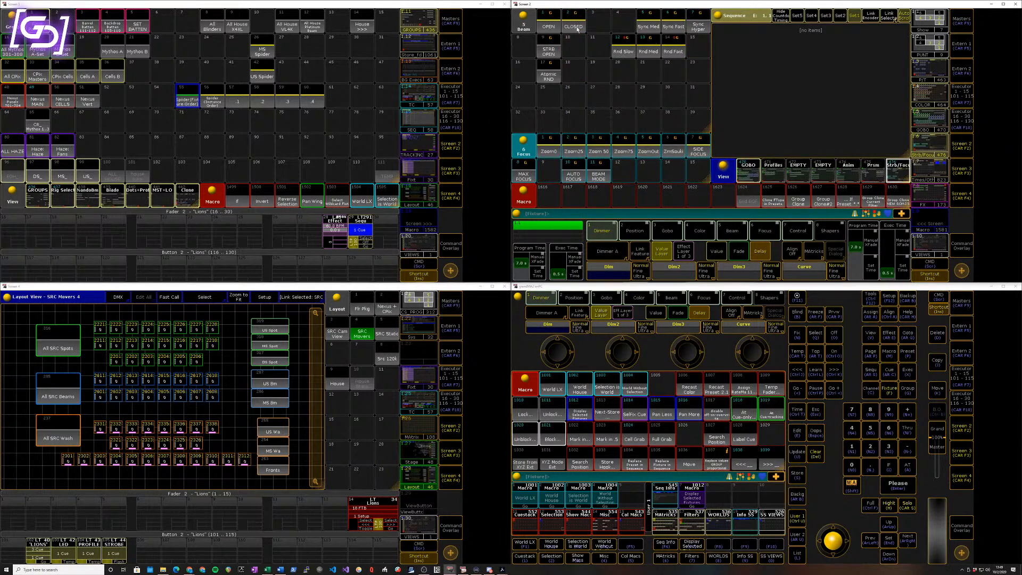
pyautogui.click(673, 27)
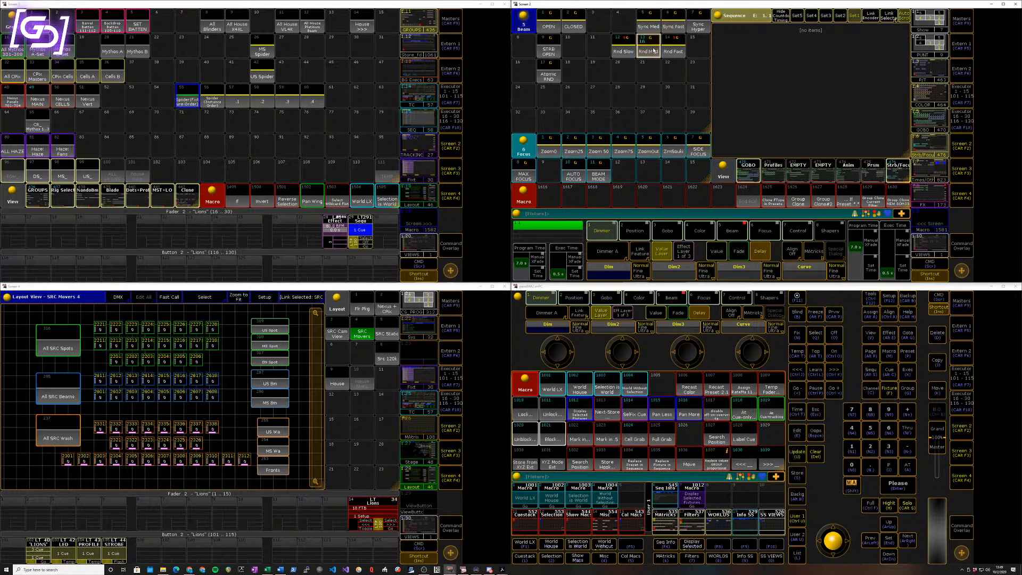
pyautogui.click(673, 52)
pyautogui.click(643, 28)
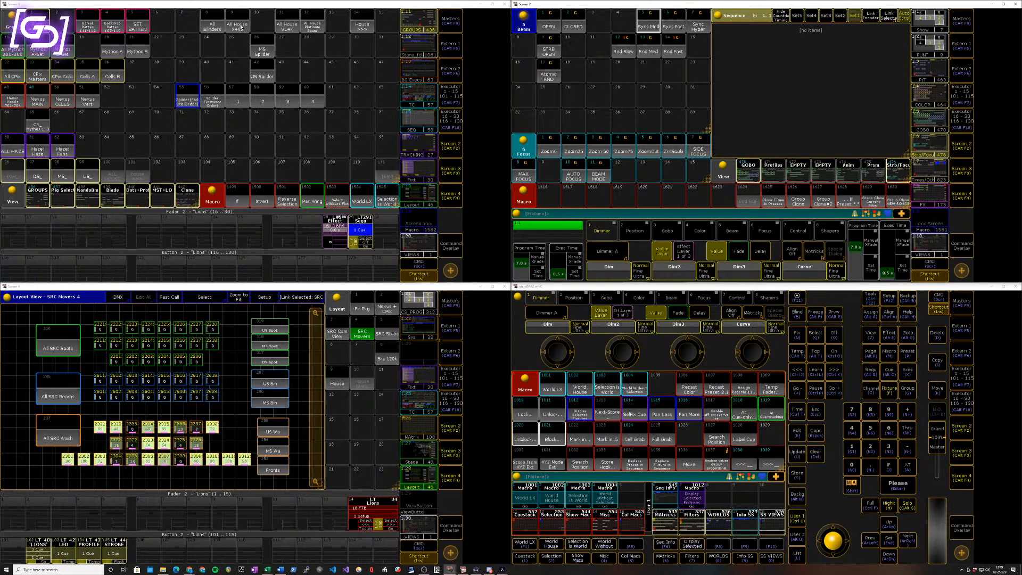
# - Select the All House VL4K group and test the Rnd Fast and Sync Fast beam presets on it
pyautogui.click(287, 24)
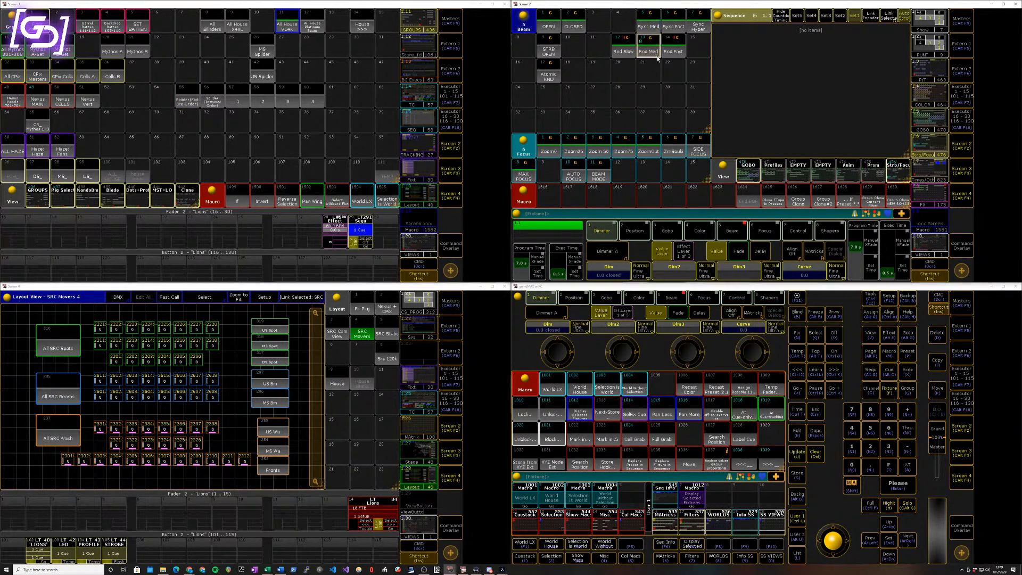
pyautogui.click(681, 54)
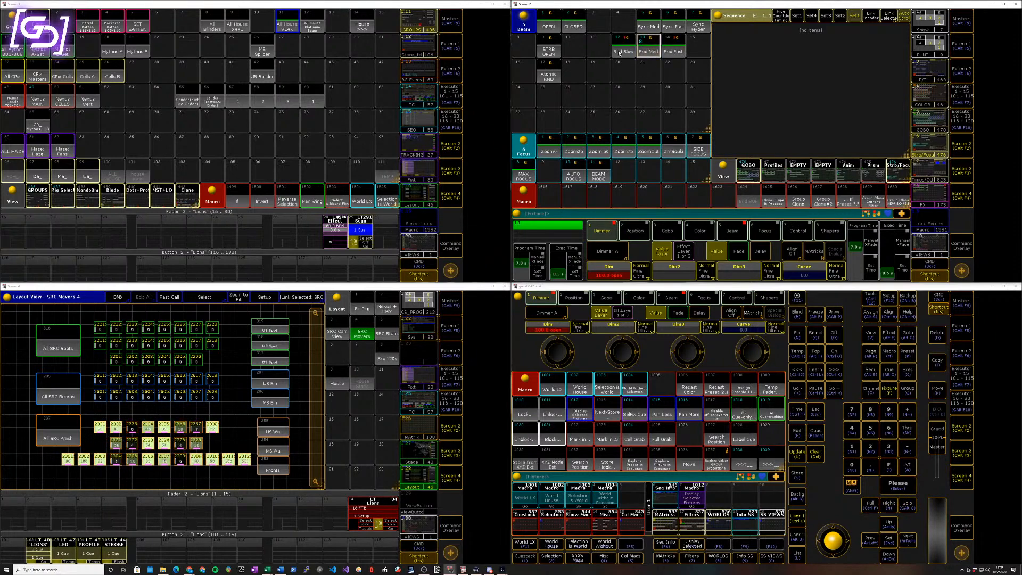
pyautogui.click(675, 27)
# - Set the All House Platinum Beam group to full and test the Sync Fast beam preset on it
pyautogui.click(318, 28)
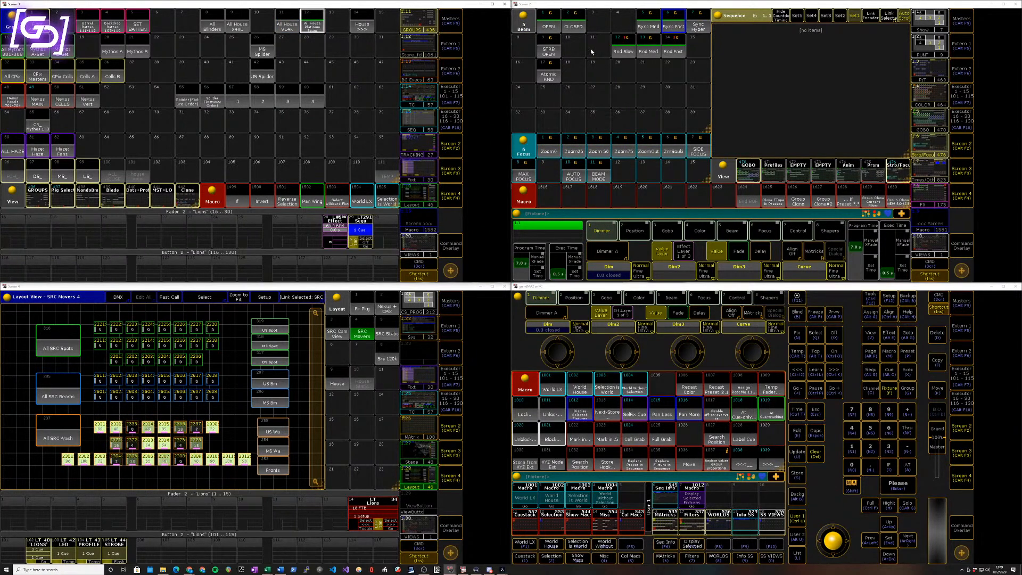
pyautogui.hotkey('ctrl', 'f')
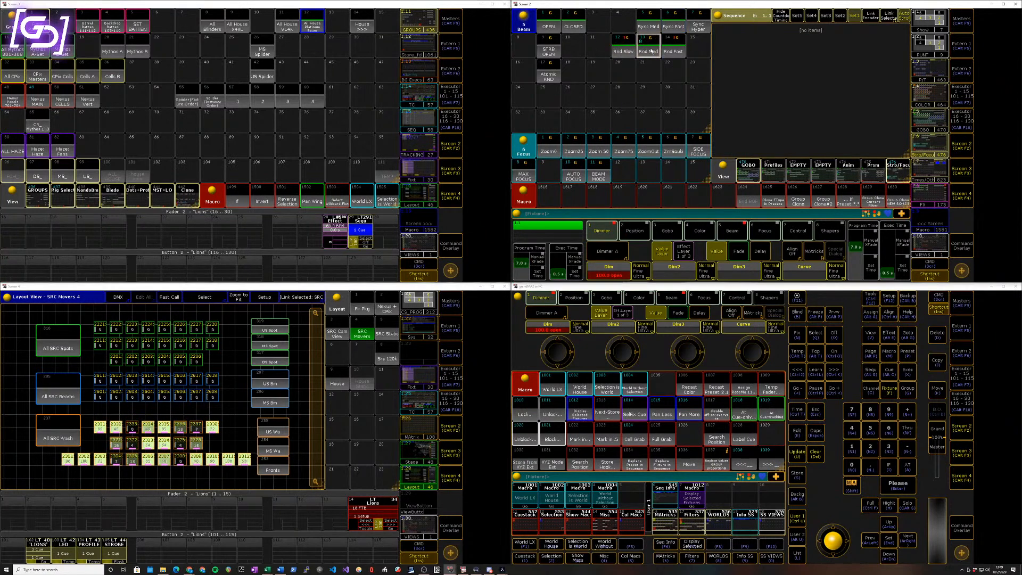
pyautogui.click(668, 29)
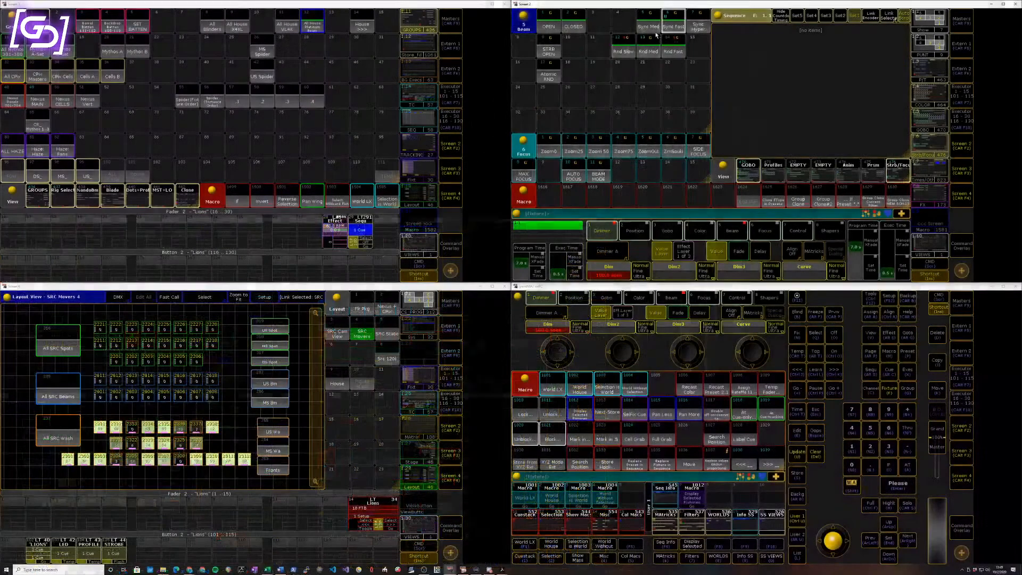
# - In Auto Create, create a preset reference for fixture type PB5RESt from MS Beam 1, using the Merge store method
pyautogui.click(888, 297)
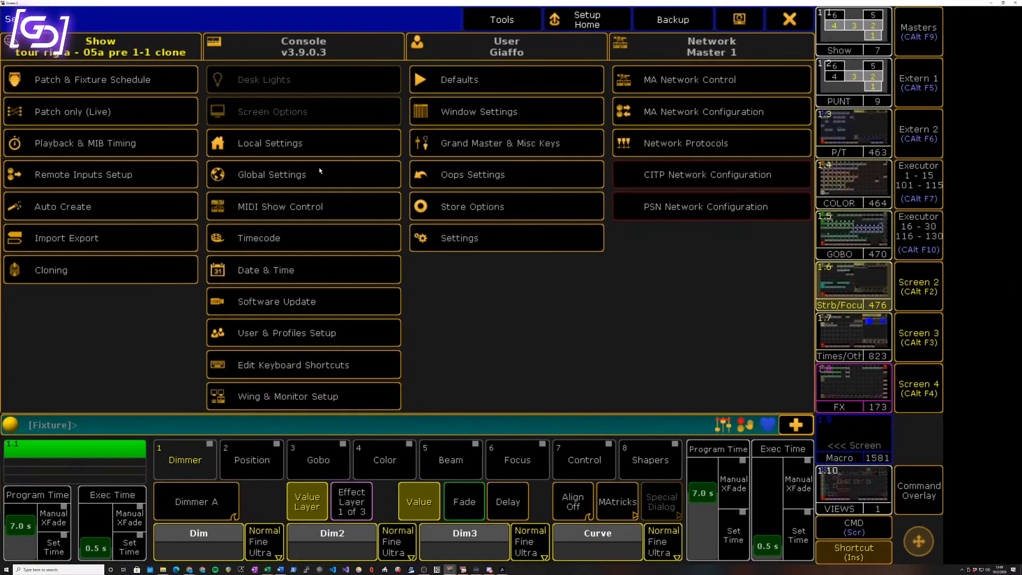
pyautogui.click(105, 213)
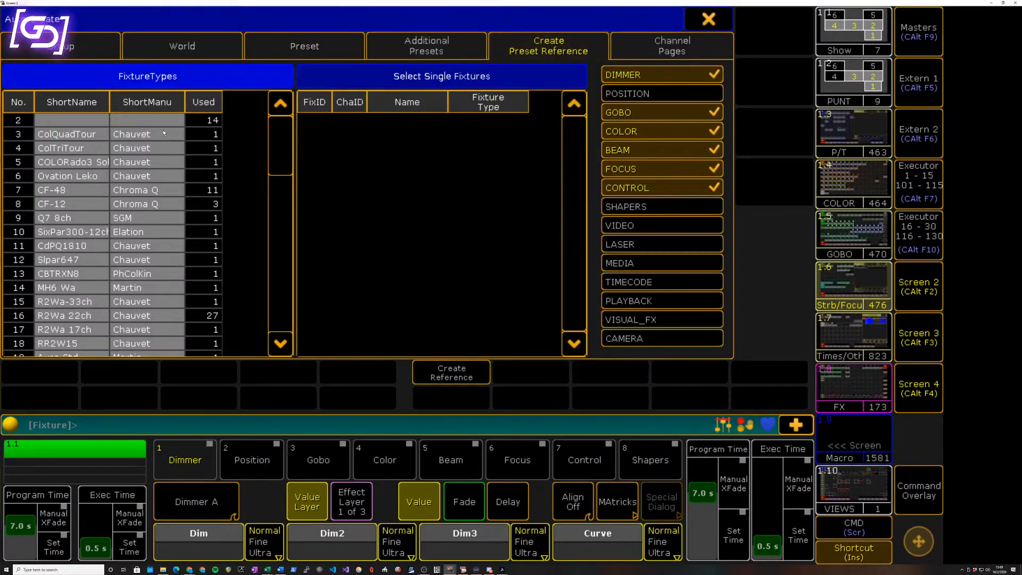
pyautogui.scroll(-15, 101, 346)
pyautogui.click(68, 348)
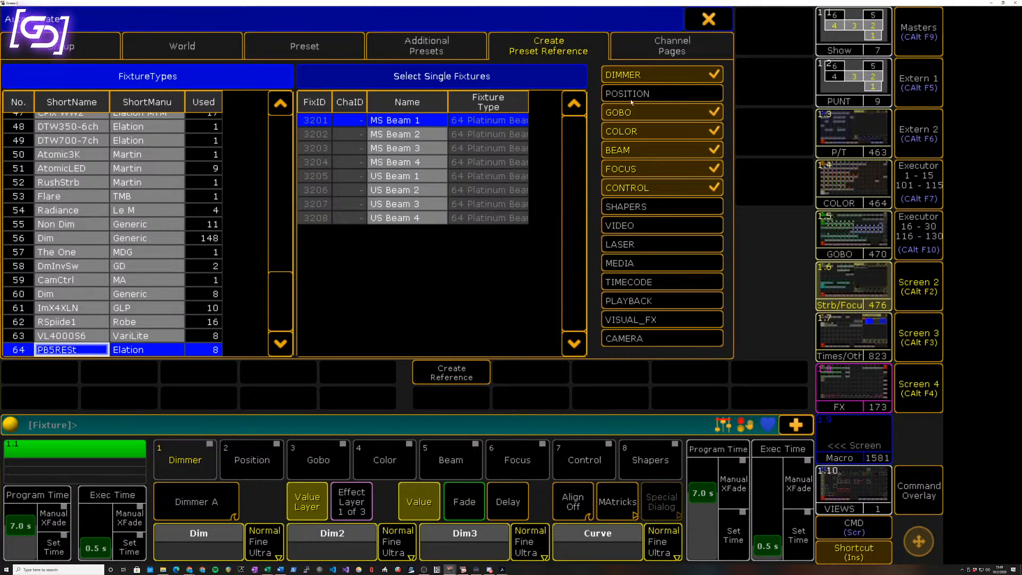
pyautogui.click(477, 373)
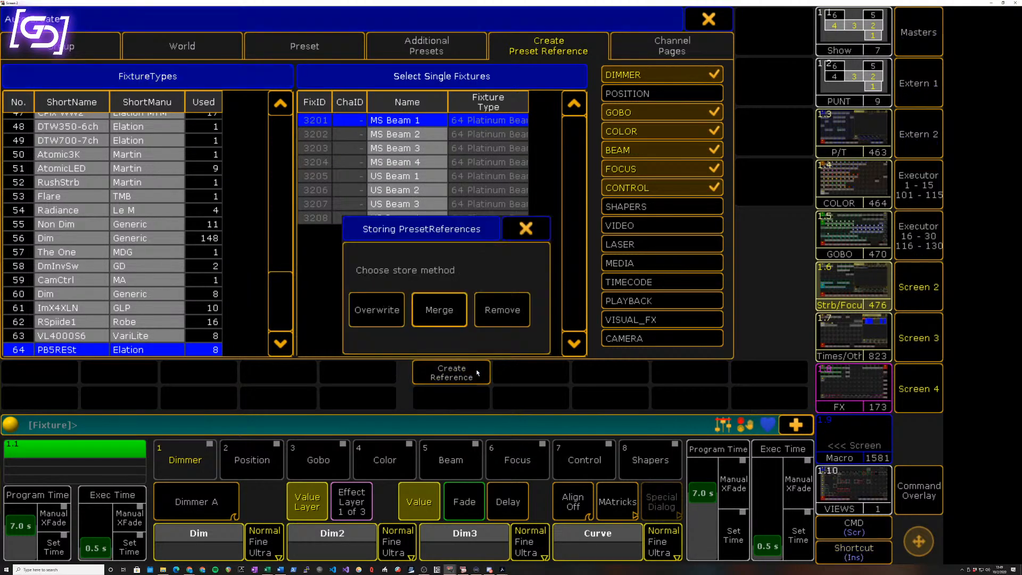
pyautogui.click(437, 309)
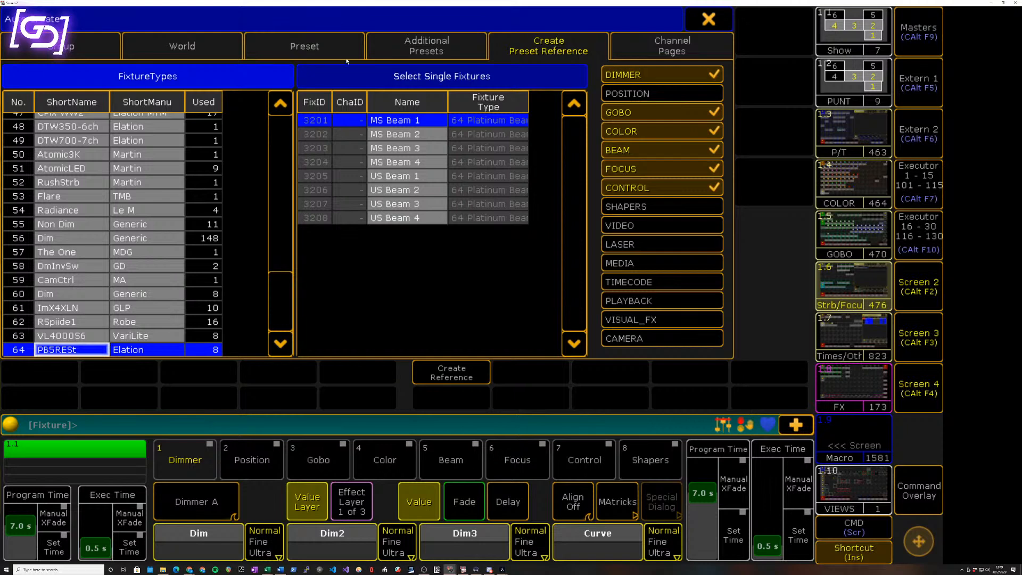
# - Check the From Reference option for PB5RESt in Auto Create's Preset page, and exit setup
pyautogui.click(423, 45)
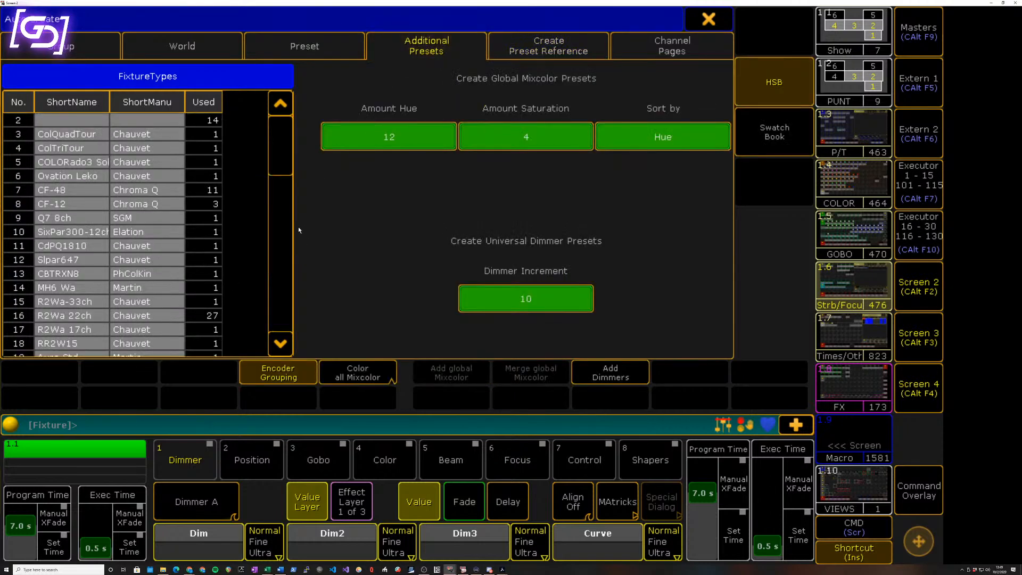
pyautogui.click(304, 46)
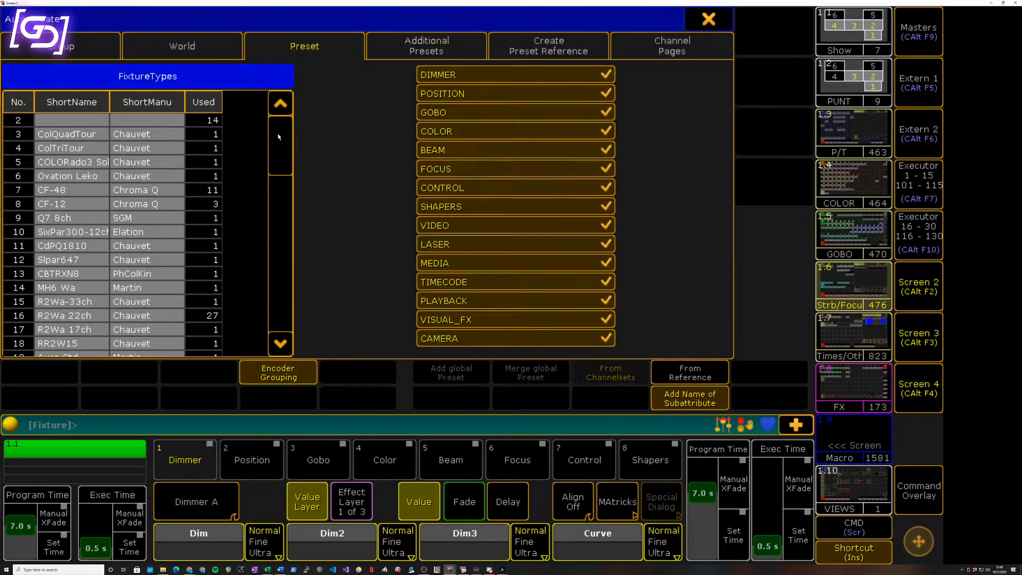
pyautogui.scroll(-10, 63, 340)
pyautogui.click(64, 350)
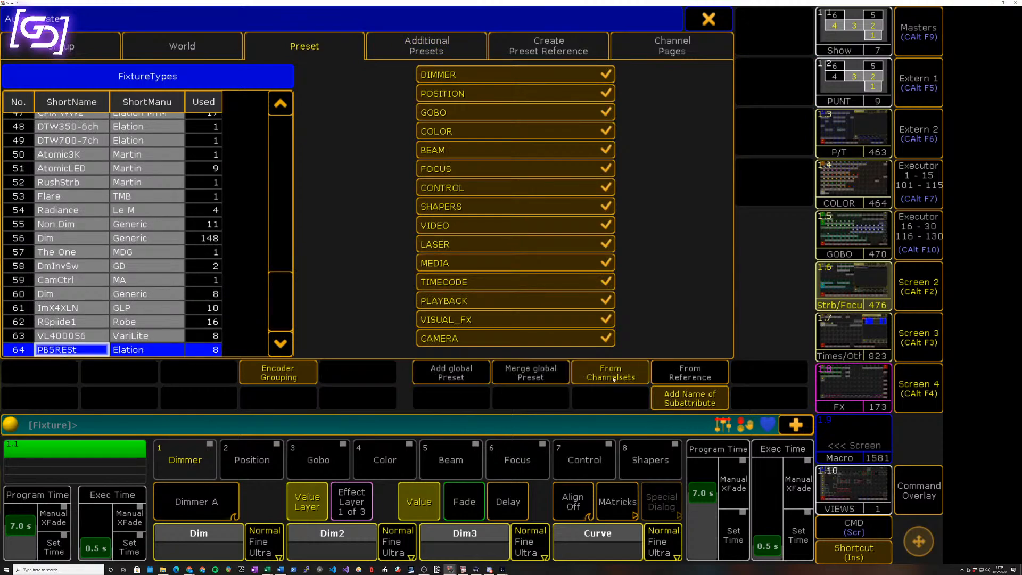
pyautogui.click(708, 19)
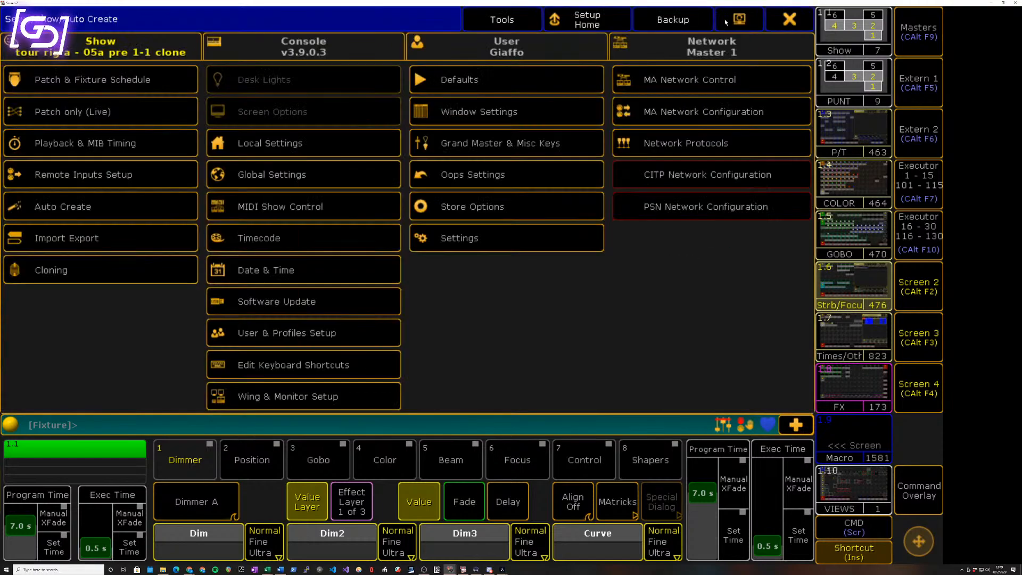
pyautogui.click(787, 23)
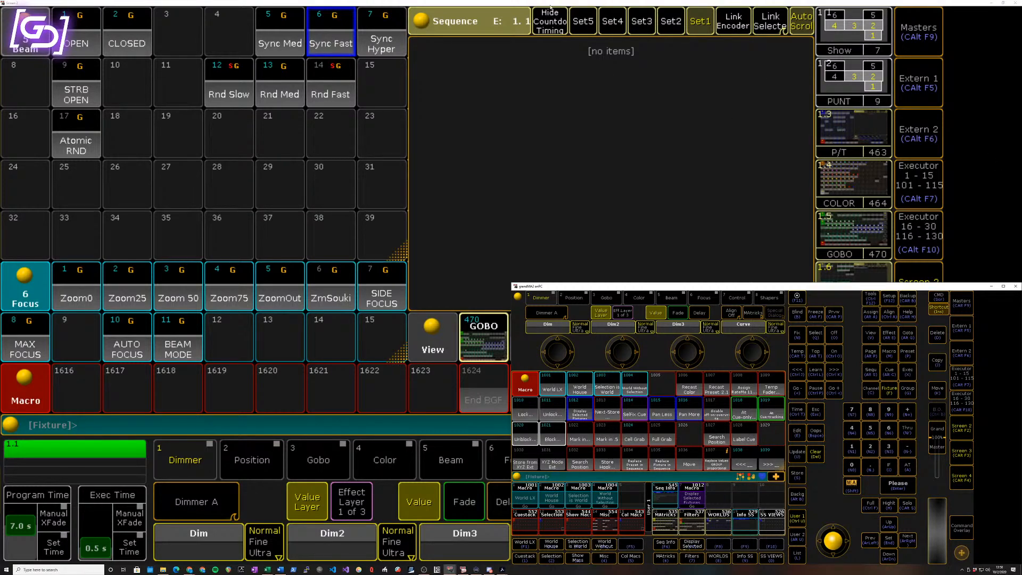
# - Return Screen 2 to its quarter-size layout and set the All House Platinum Beam group to full
pyautogui.moveTo(542, 3)
pyautogui.mouseDown()
pyautogui.moveTo(539, 111)
pyautogui.moveTo(538, 1)
pyautogui.mouseUp()
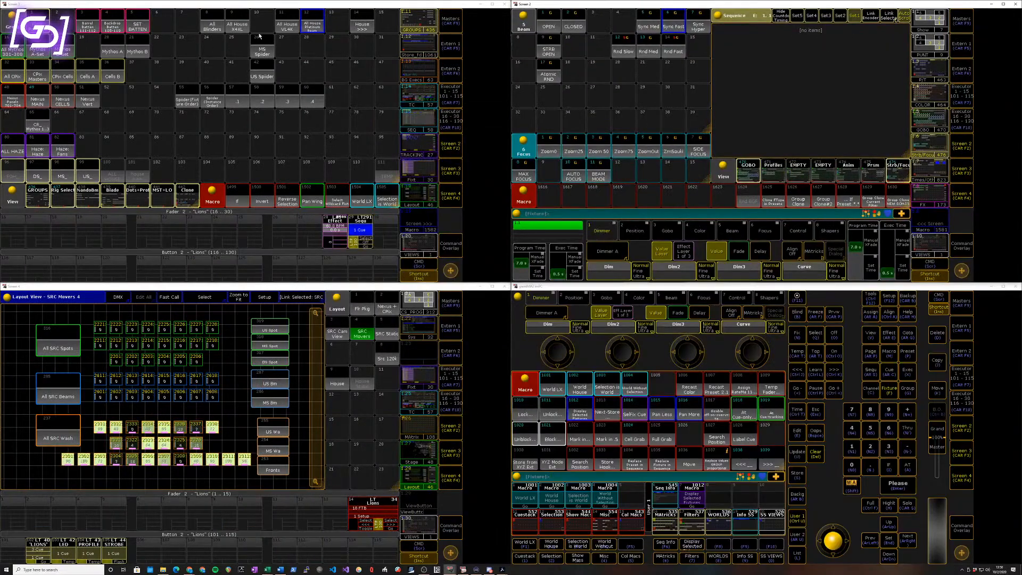
pyautogui.click(310, 23)
pyautogui.hotkey('ctrl', 'f')
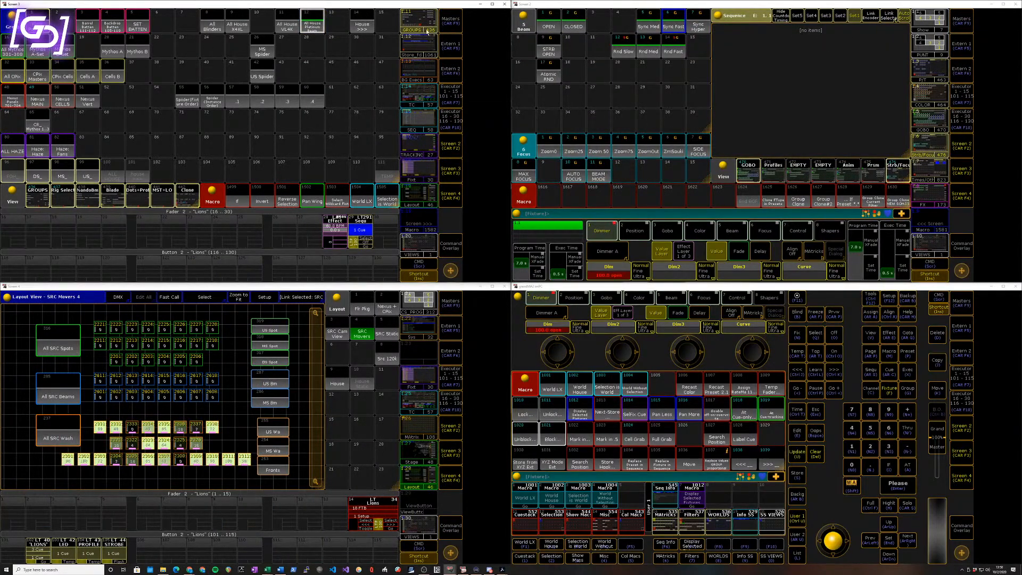
# - Show the beam attributes, set the All House Platinum Beam group to full and test the Sync Fast beam preset on it
pyautogui.click(679, 25)
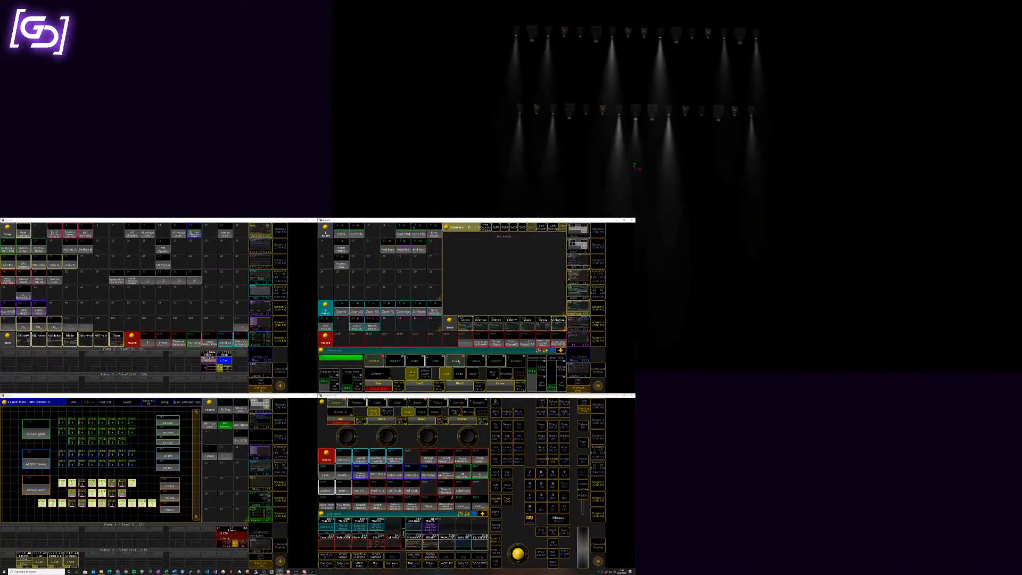
pyautogui.click(418, 403)
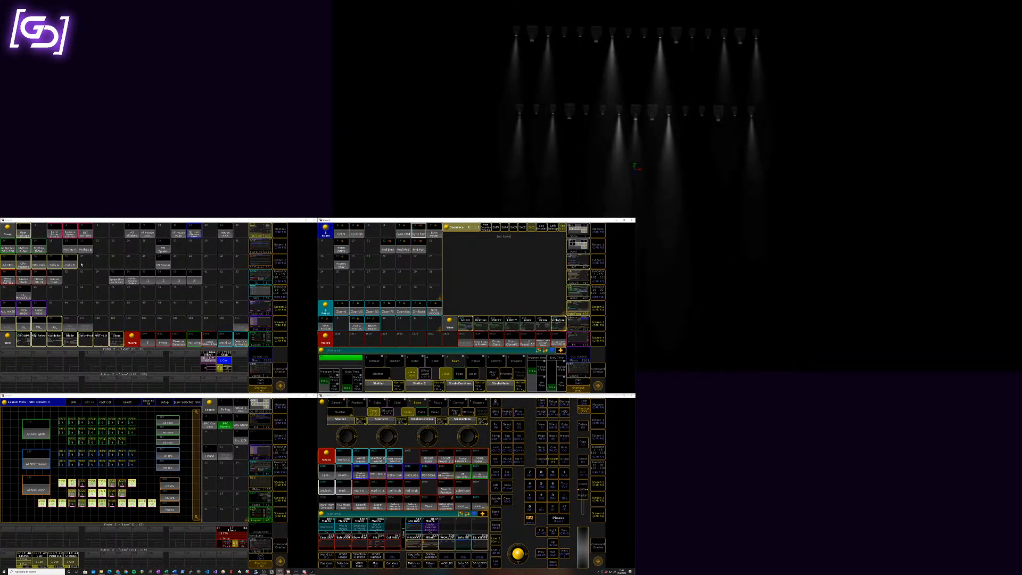
pyautogui.click(194, 235)
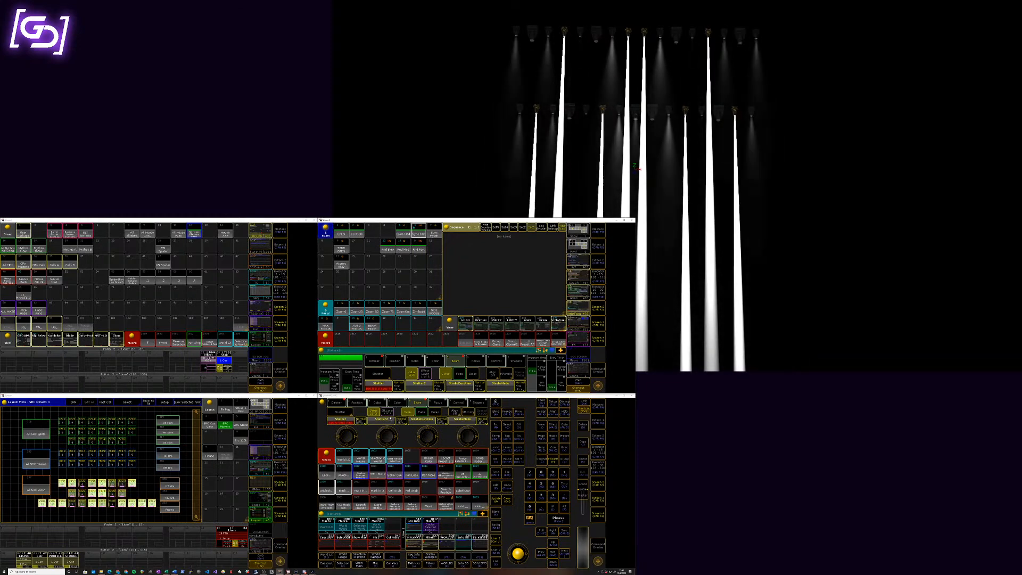
# - Open Auto Create's Preset page from setup and select fixture type 64, PB5RESt
pyautogui.press('F12')
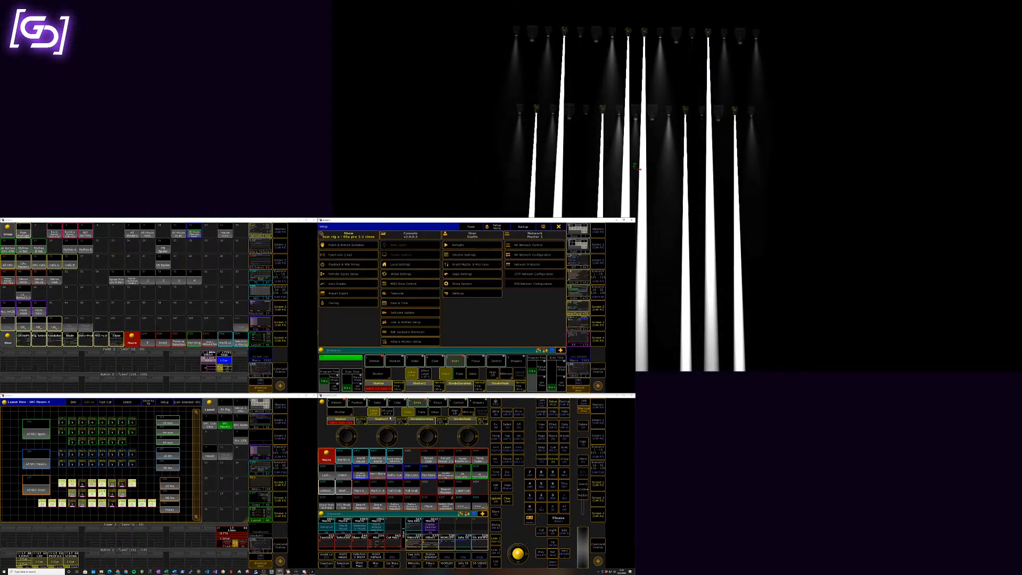
pyautogui.click(349, 285)
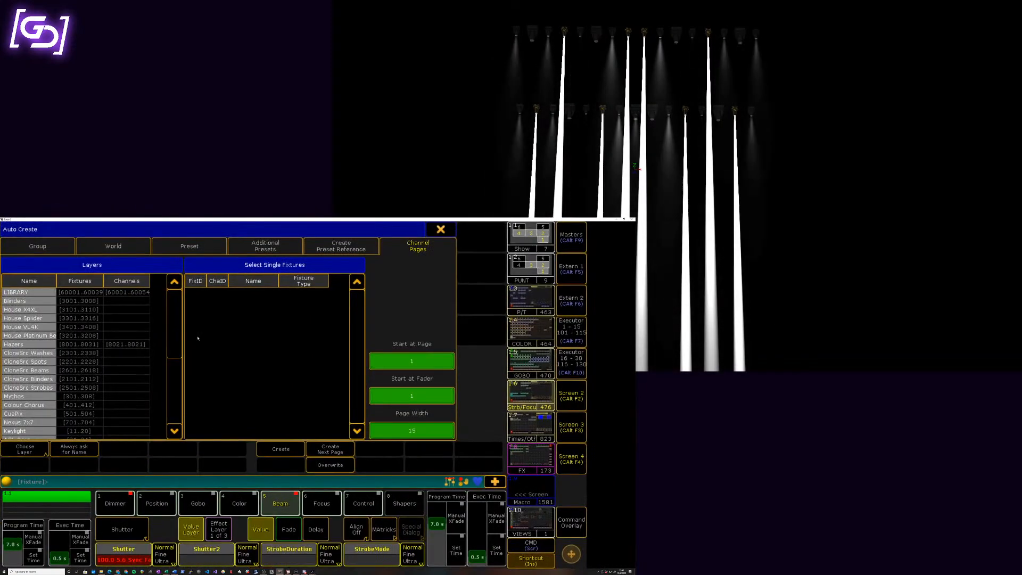
pyautogui.scroll(-3, 134, 298)
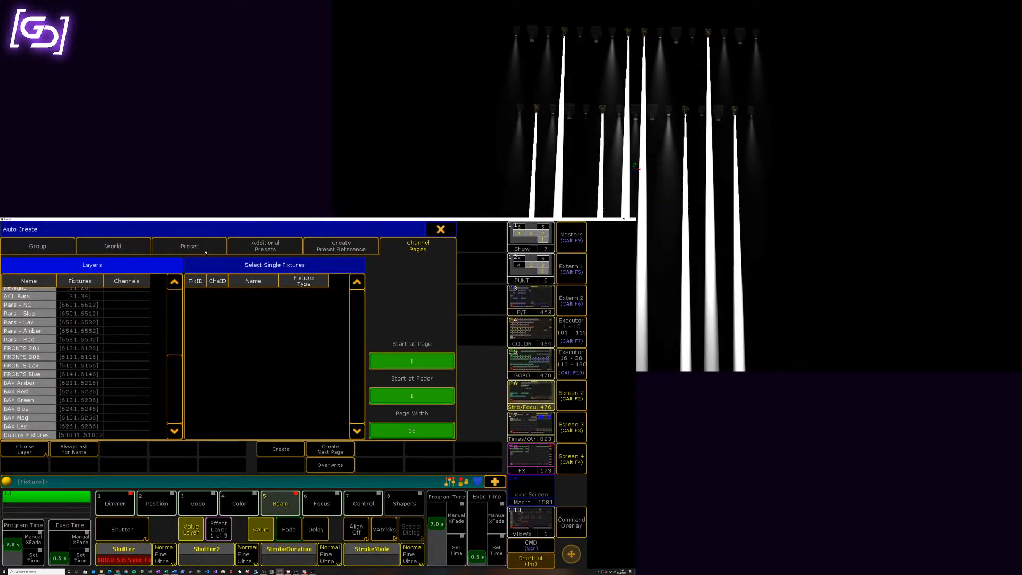
pyautogui.click(206, 252)
pyautogui.scroll(-2, 80, 399)
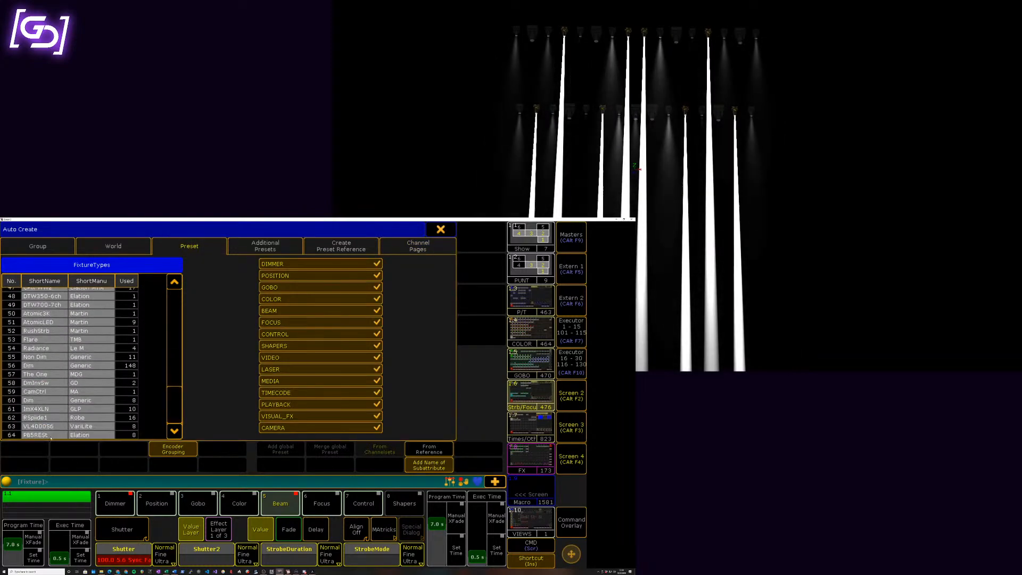
pyautogui.click(51, 435)
# - Limit the PB5RESt preset types to DIMMER, GOBO, COLOR, BEAM, FOCUS and CONTROL, switching off all the others
pyautogui.click(296, 276)
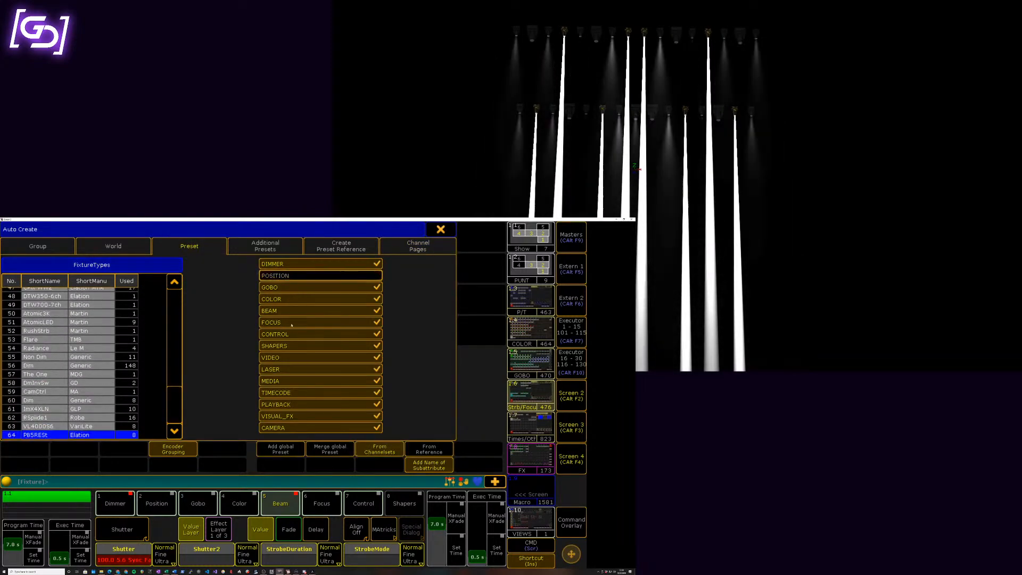
pyautogui.click(295, 346)
pyautogui.click(294, 357)
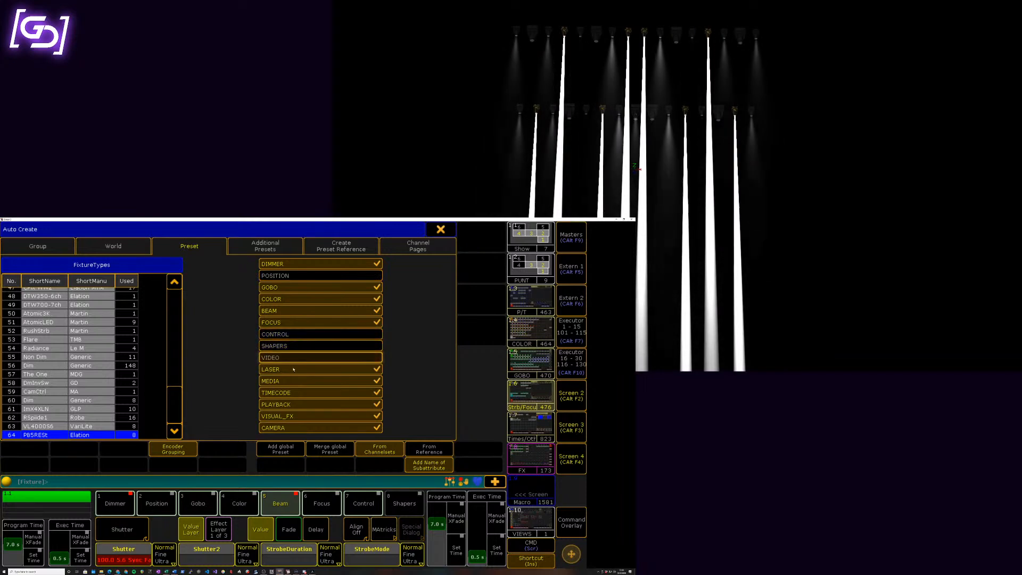
pyautogui.click(292, 369)
pyautogui.click(282, 381)
pyautogui.click(283, 392)
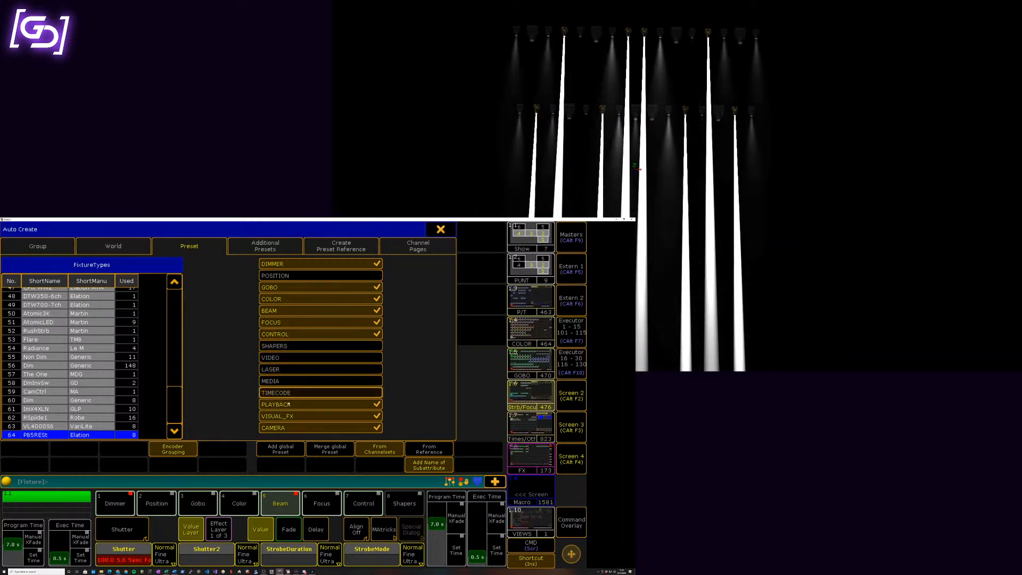
pyautogui.click(284, 404)
pyautogui.click(286, 416)
pyautogui.click(288, 428)
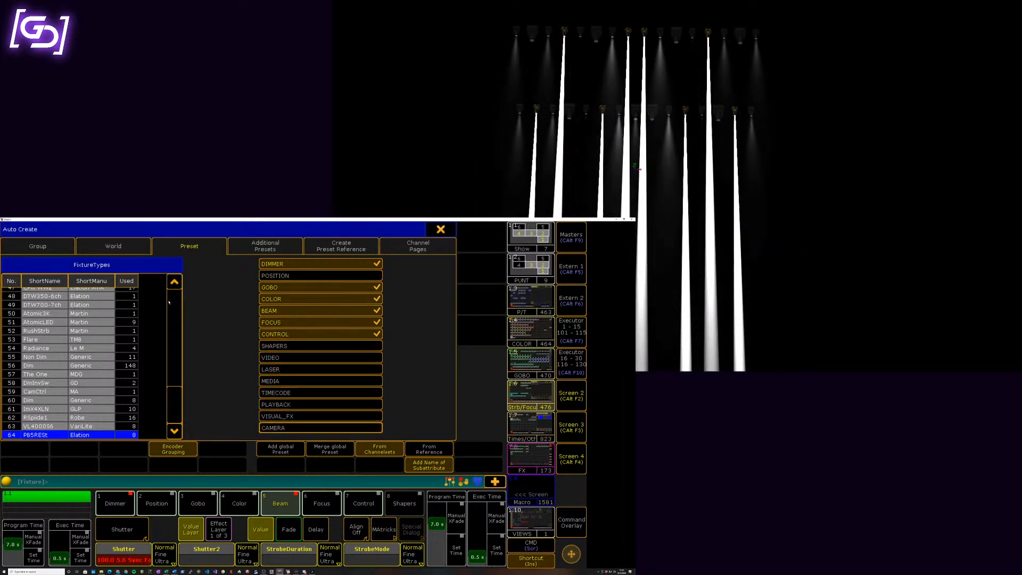
# - Merge the global presets for PB5RESt using From Reference, and exit setup
pyautogui.click(439, 450)
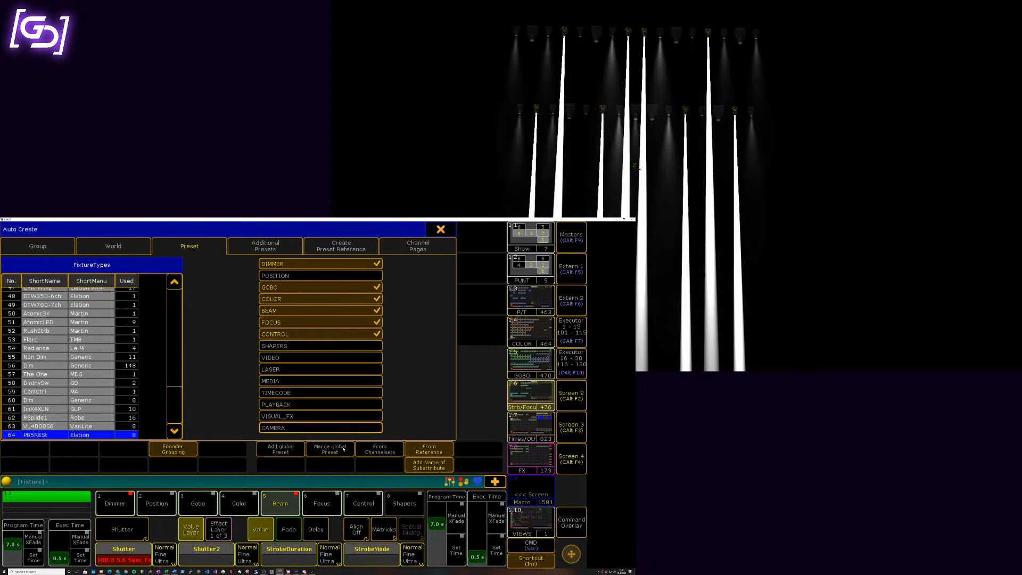
pyautogui.click(343, 449)
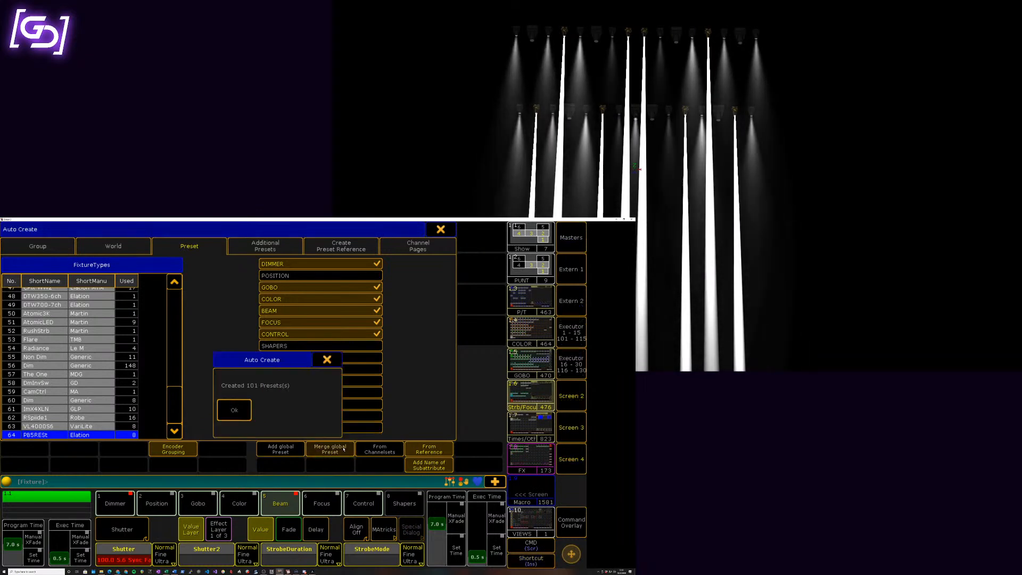
pyautogui.click(234, 409)
pyautogui.click(441, 229)
pyautogui.click(486, 229)
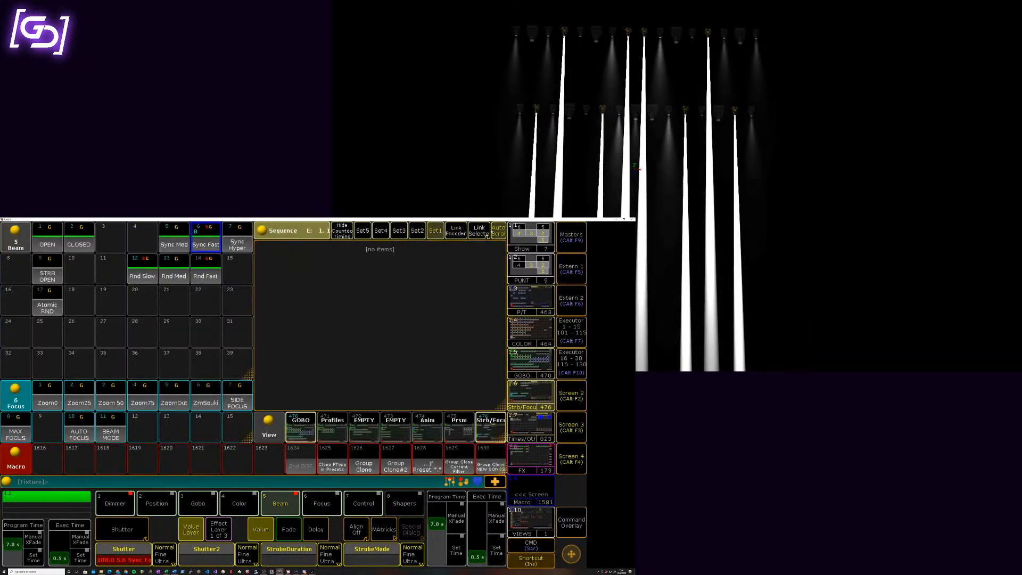
# - Edit the Sync Fast beam preset, remove the selective values of Platinum Beam fixtures 3201 to 3208, and update the preset
pyautogui.click(207, 243)
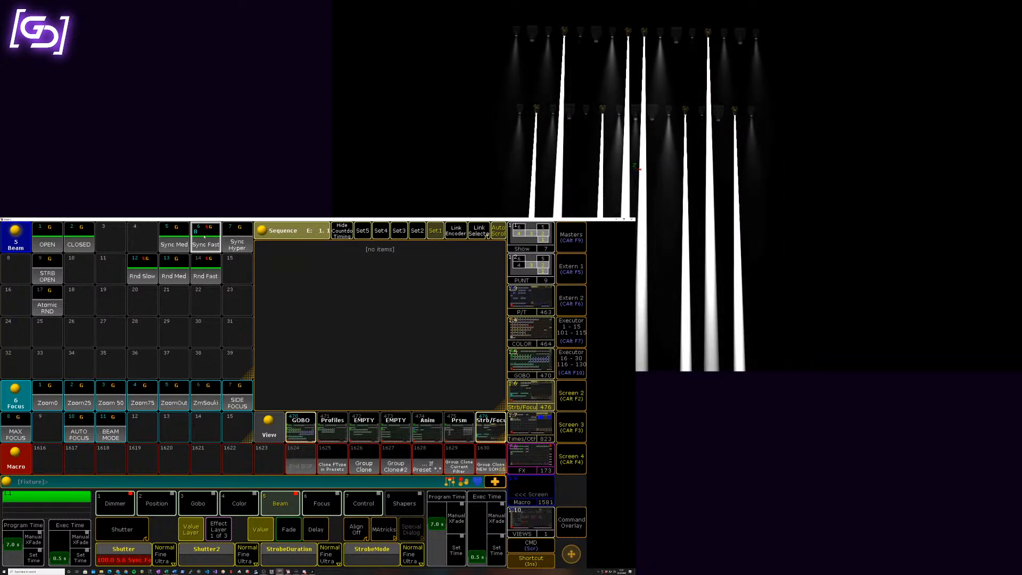
pyautogui.click(204, 237)
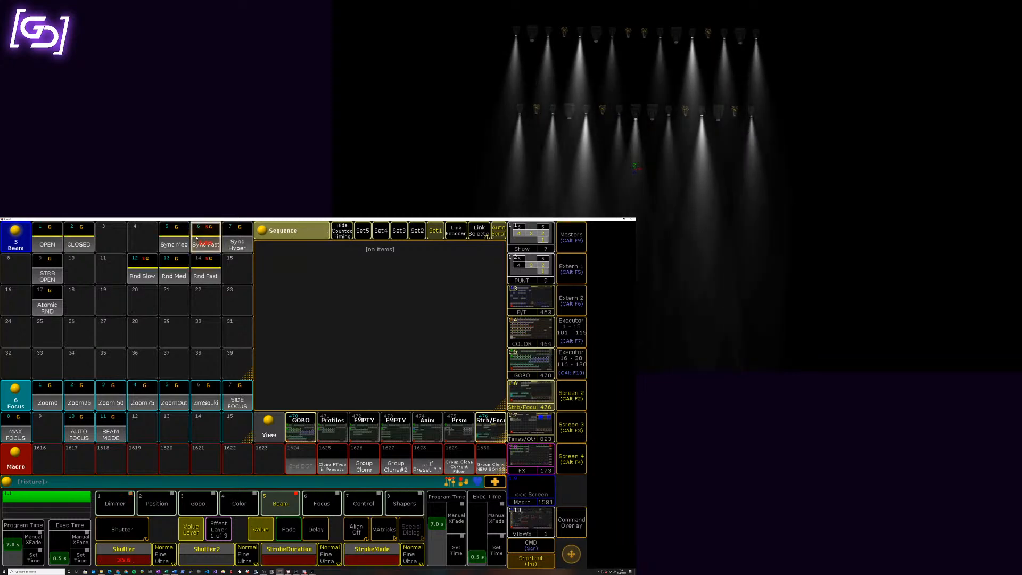
pyautogui.click(571, 459)
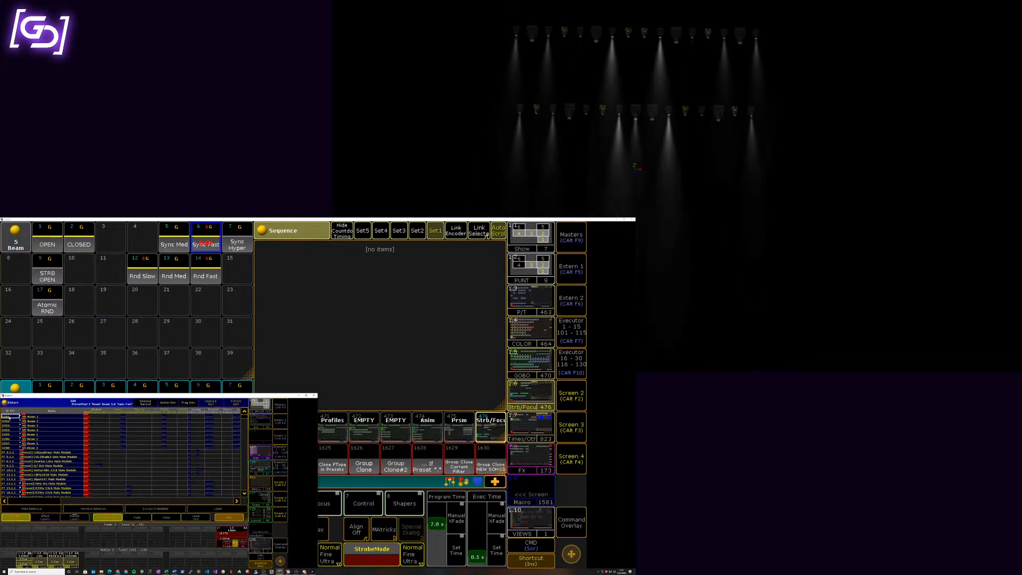
pyautogui.click(11, 448)
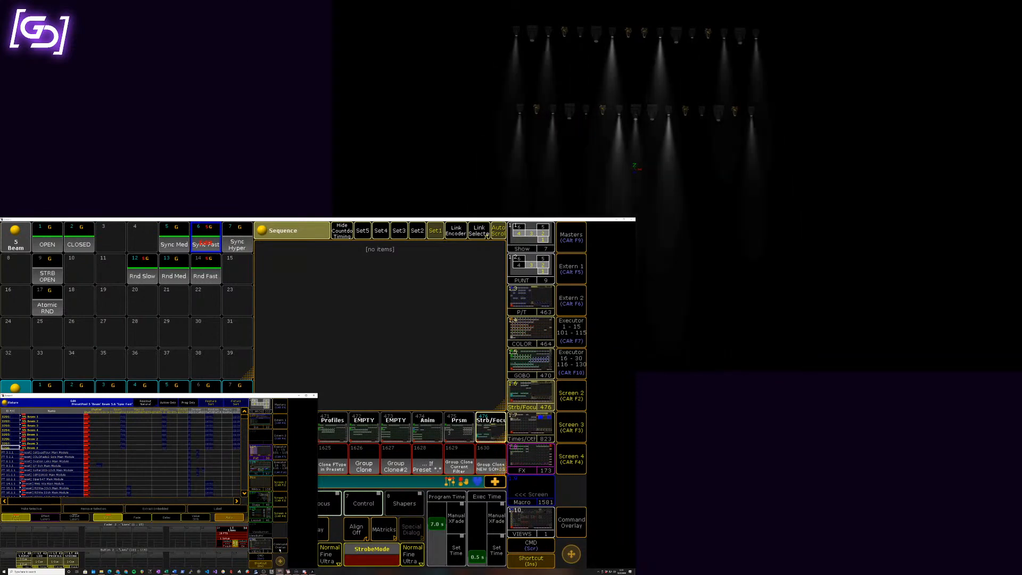
pyautogui.click(280, 548)
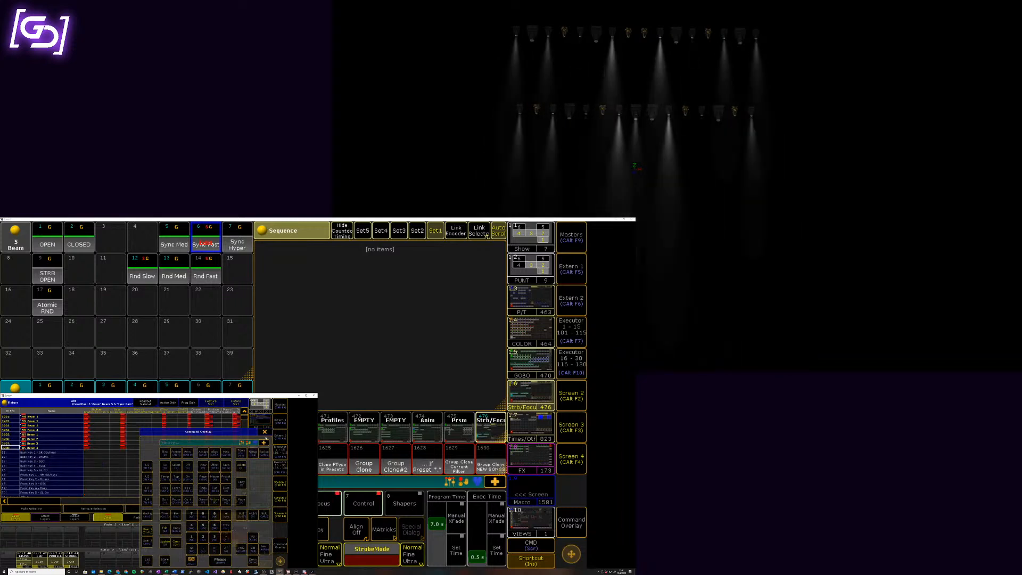
pyautogui.click(264, 432)
pyautogui.press('u')
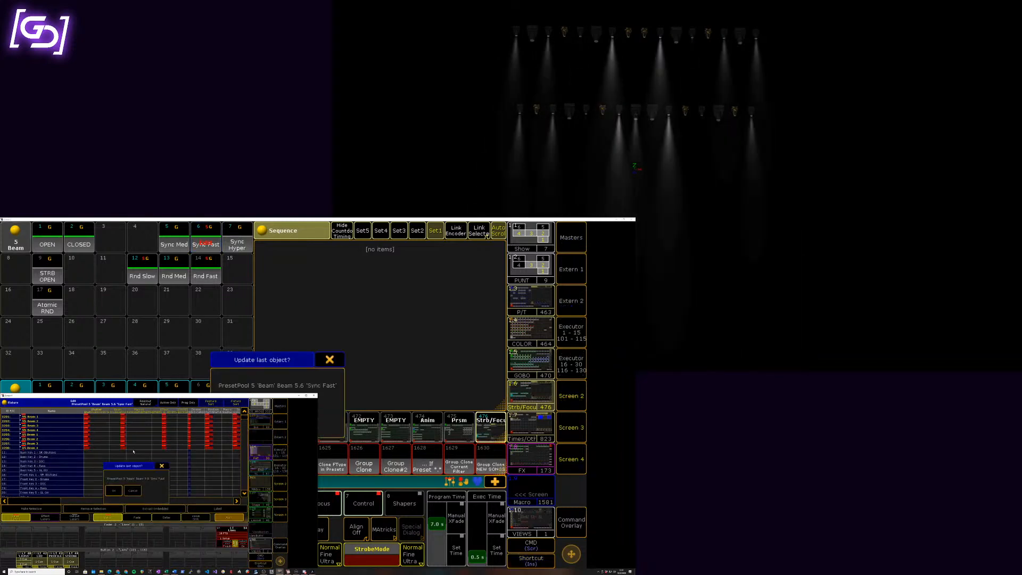
pyautogui.press('Return')
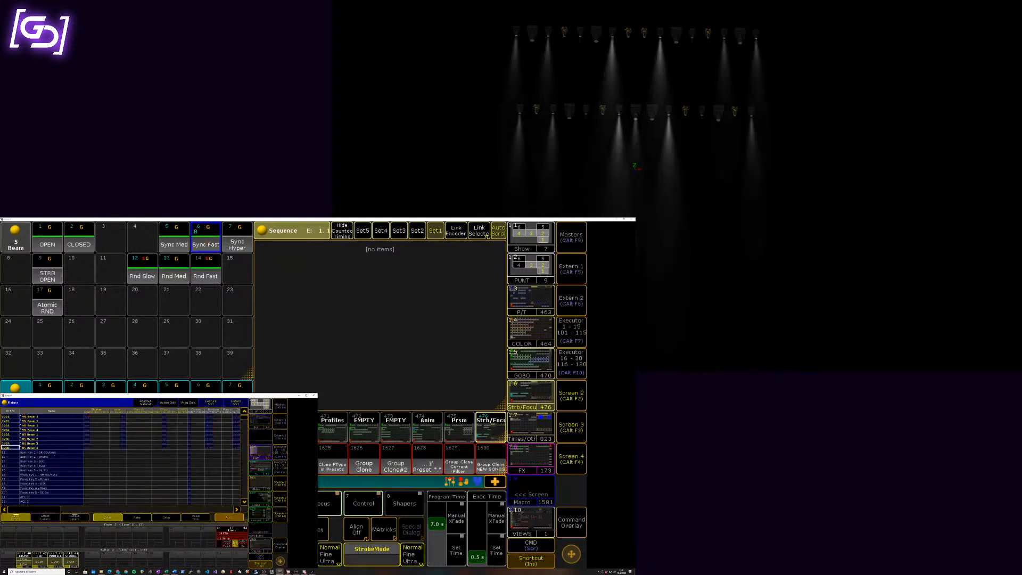
pyautogui.press('BackSpace')
pyautogui.click(211, 244)
pyautogui.click(212, 245)
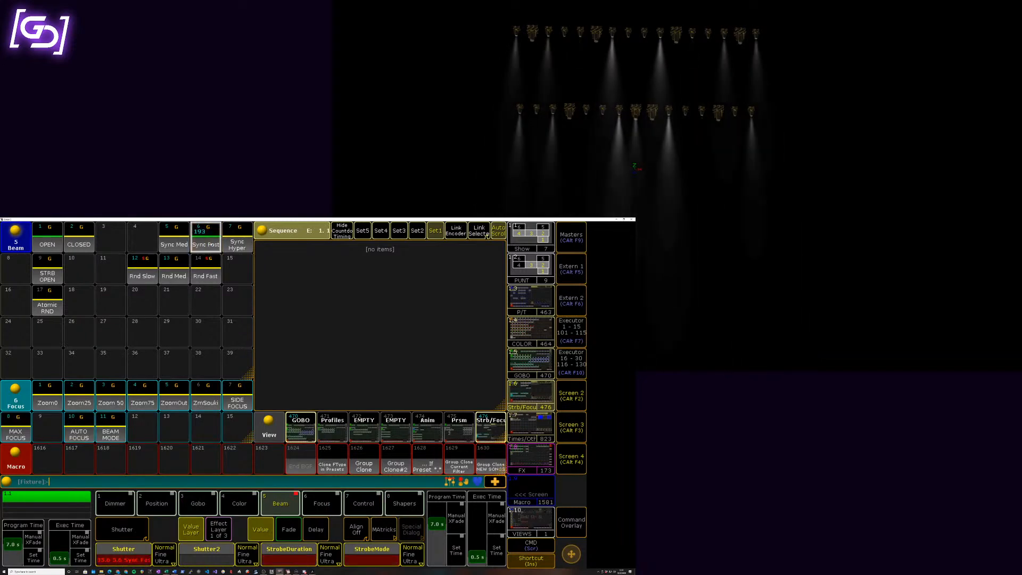
pyautogui.press('BackSpace')
pyautogui.press('BackSpace')
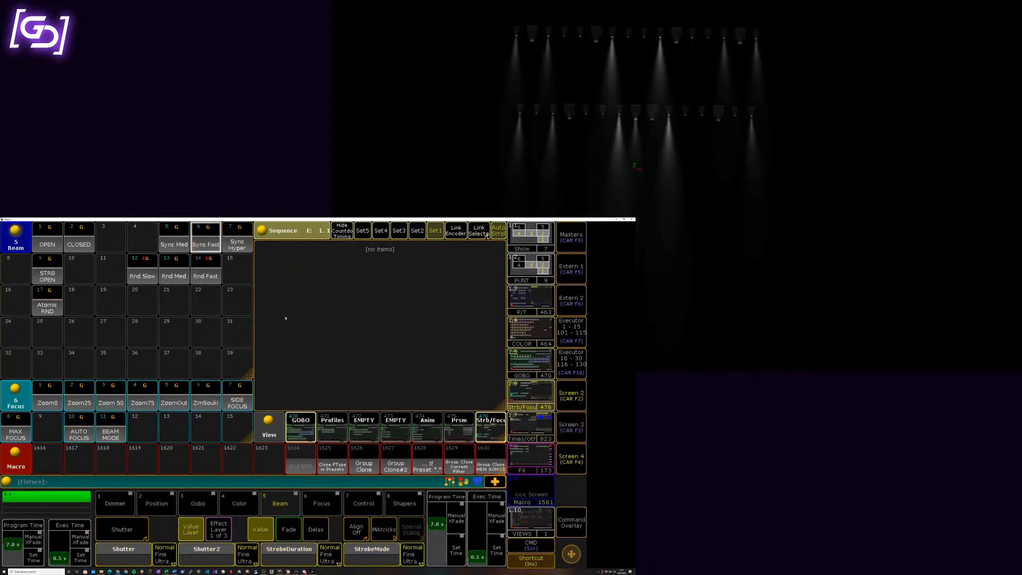
# - Set the All House Platinum Beam group to full and retest the updated Sync Fast beam preset on it
pyautogui.click(571, 427)
pyautogui.click(194, 236)
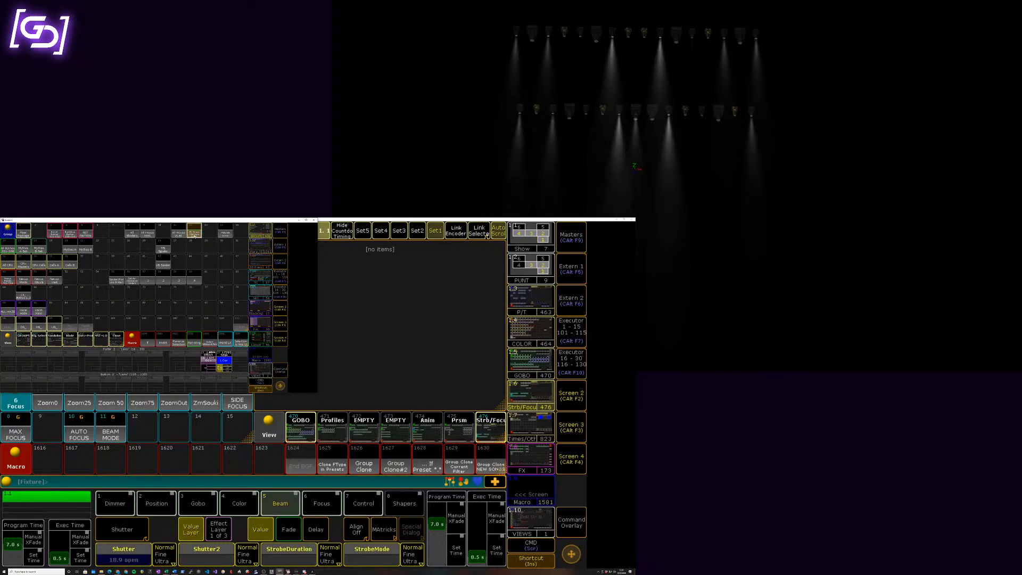
pyautogui.click(363, 323)
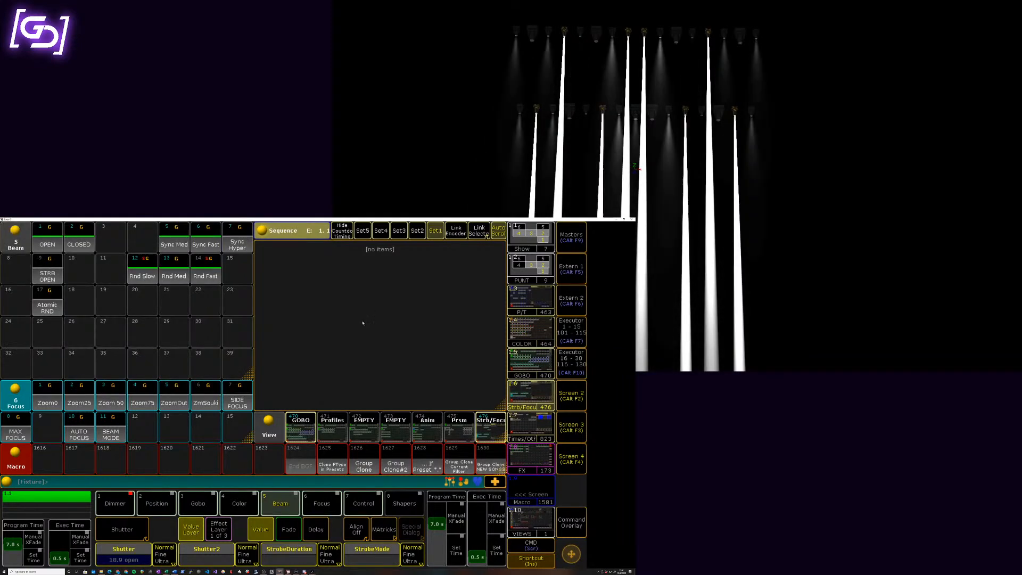
pyautogui.click(572, 528)
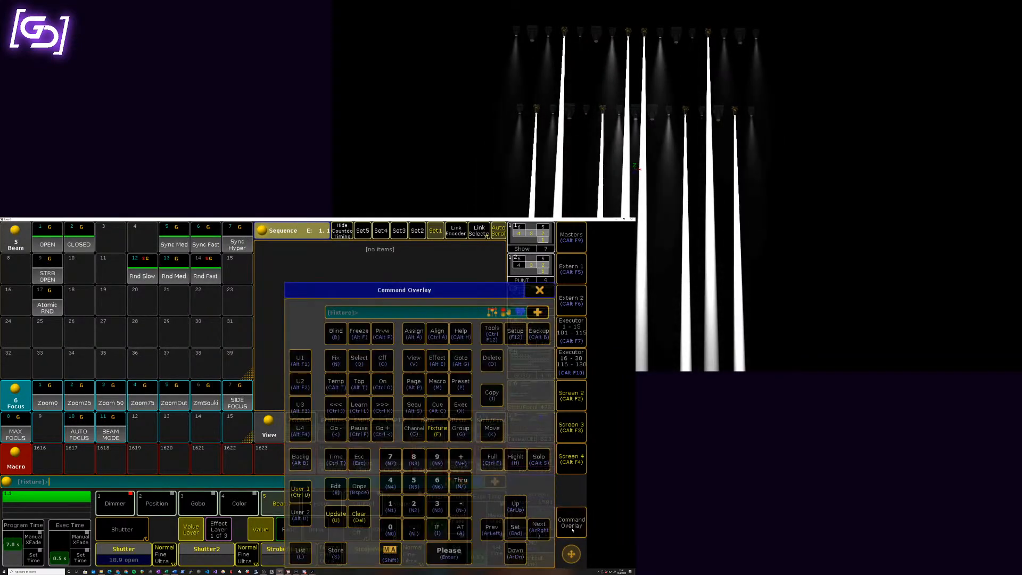
pyautogui.click(202, 244)
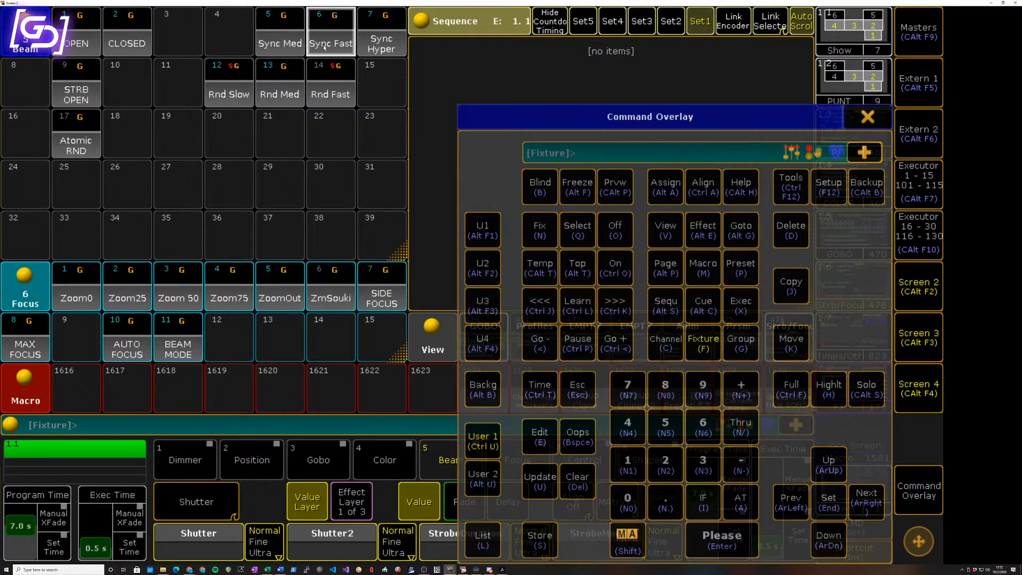
pyautogui.click(868, 117)
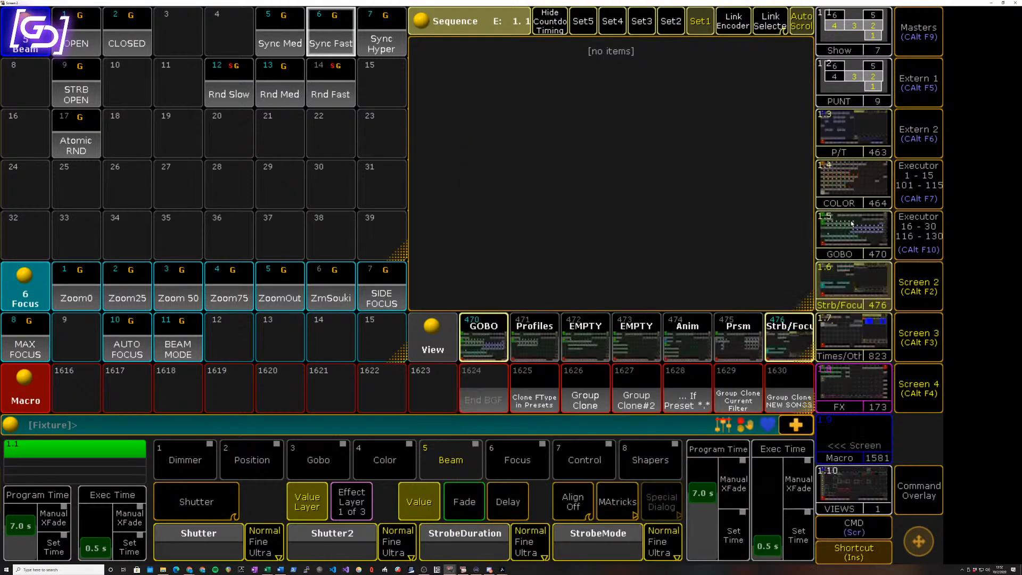
# - In the patch's fixture types list, rename the mode of the Elation Platinum Beam 5R Extreme to StandardPresets
pyautogui.hotkey('alt', 's')
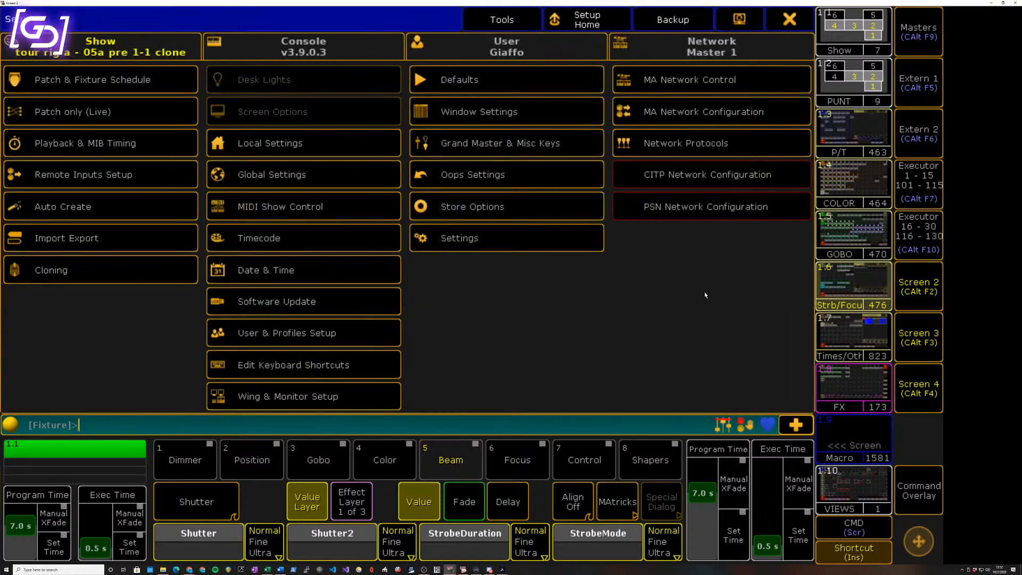
pyautogui.click(125, 89)
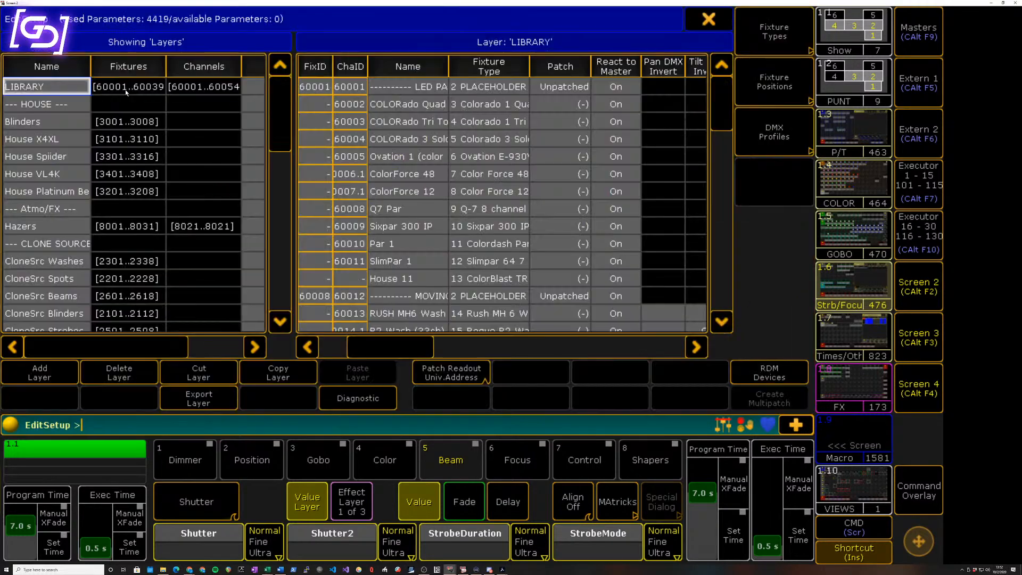
pyautogui.click(765, 31)
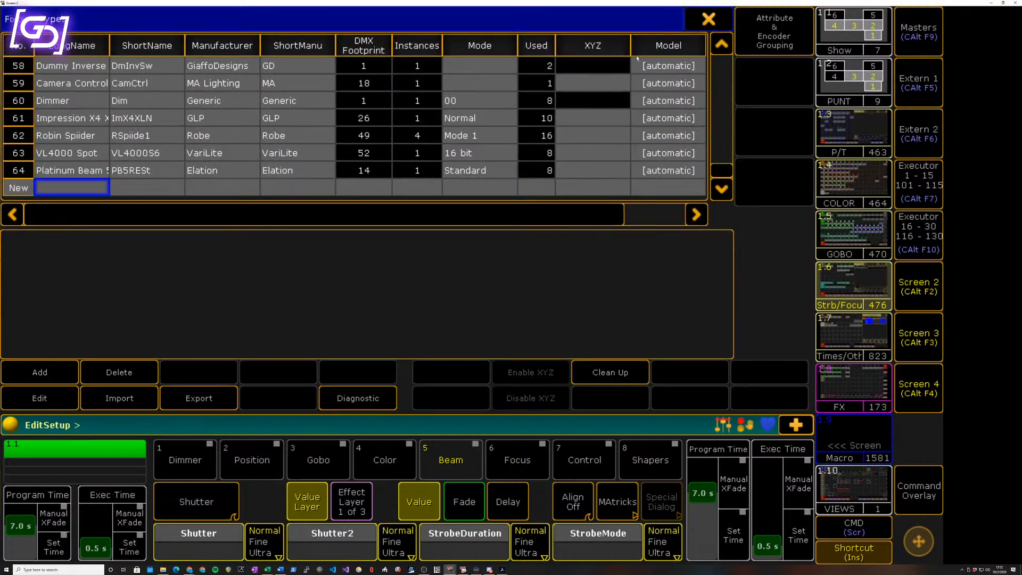
pyautogui.click(94, 171)
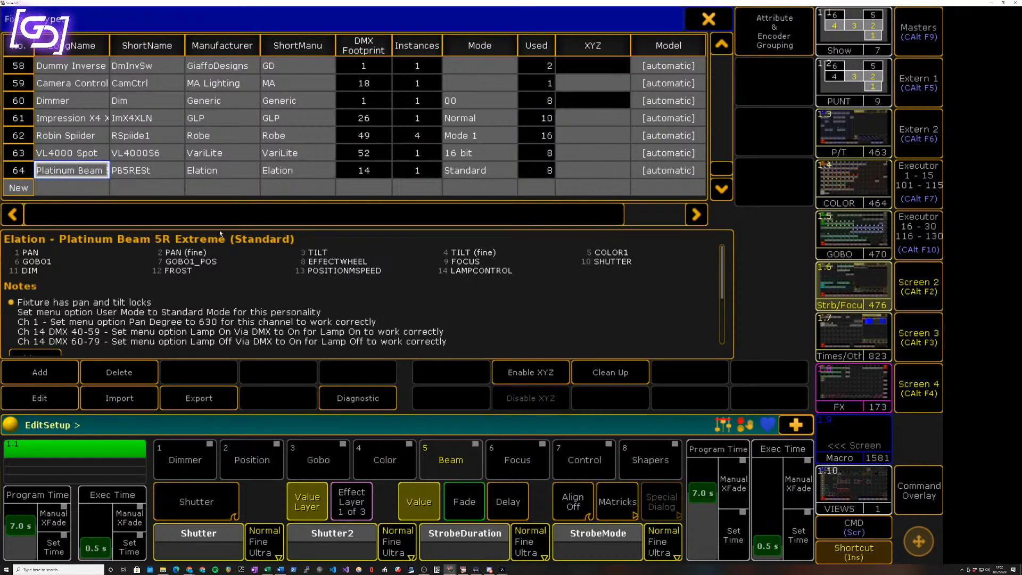
pyautogui.doubleClick(493, 170)
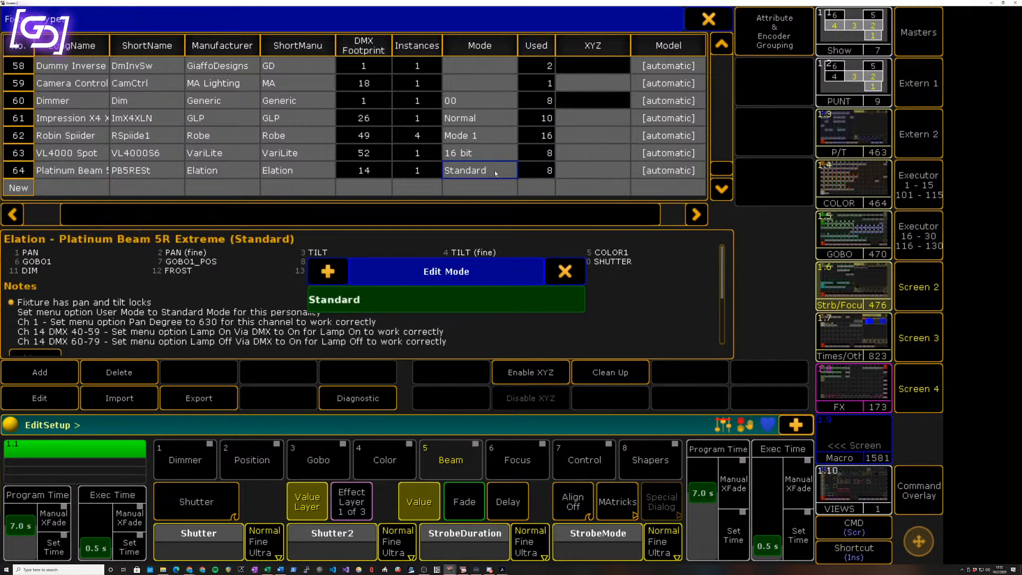
pyautogui.write('Presets')
pyautogui.press('Return')
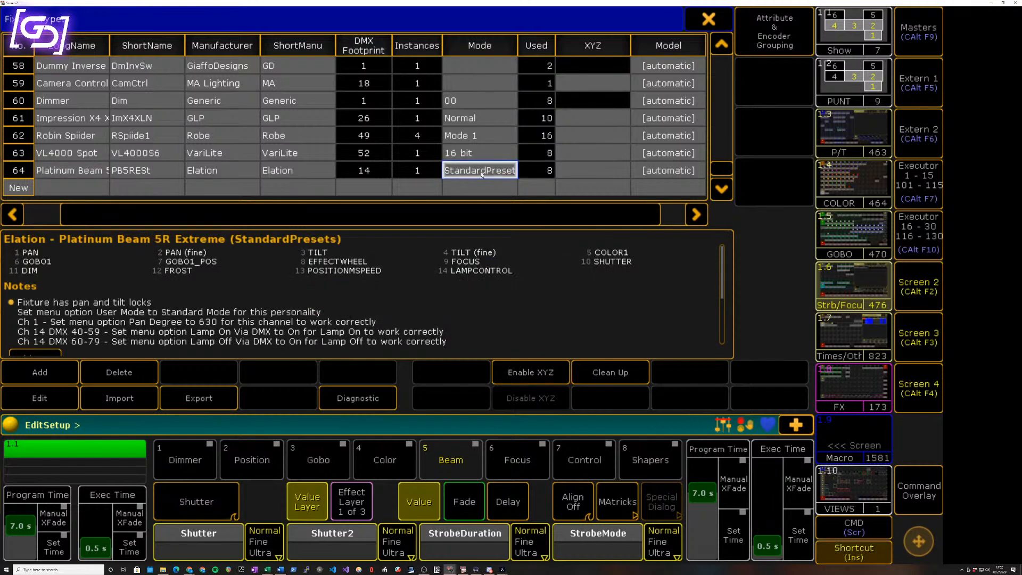
# - Export the Elation Platinum Beam 5R Extreme StandardPresets fixture type
pyautogui.click(50, 186)
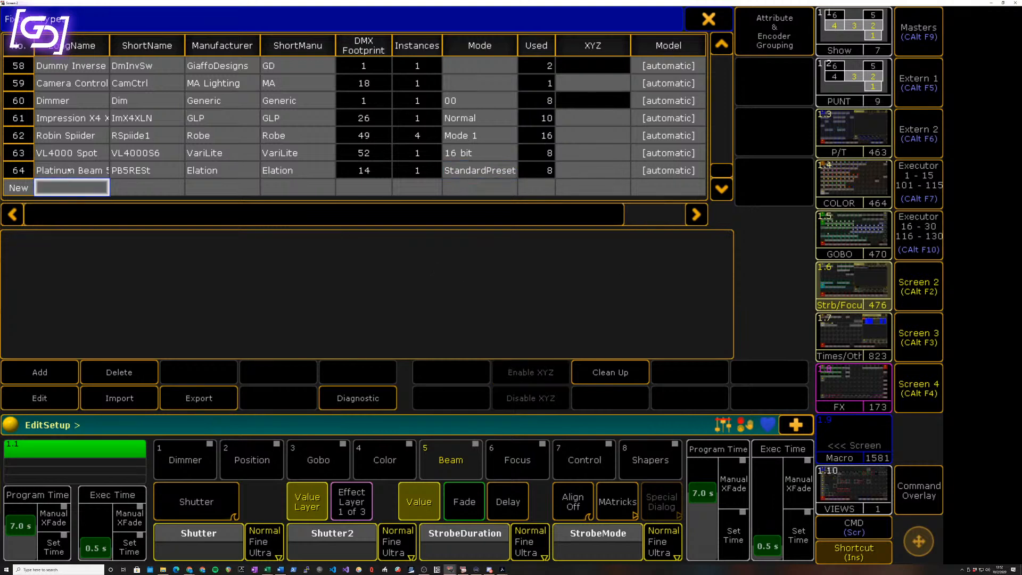
pyautogui.click(59, 171)
pyautogui.click(230, 392)
pyautogui.click(431, 316)
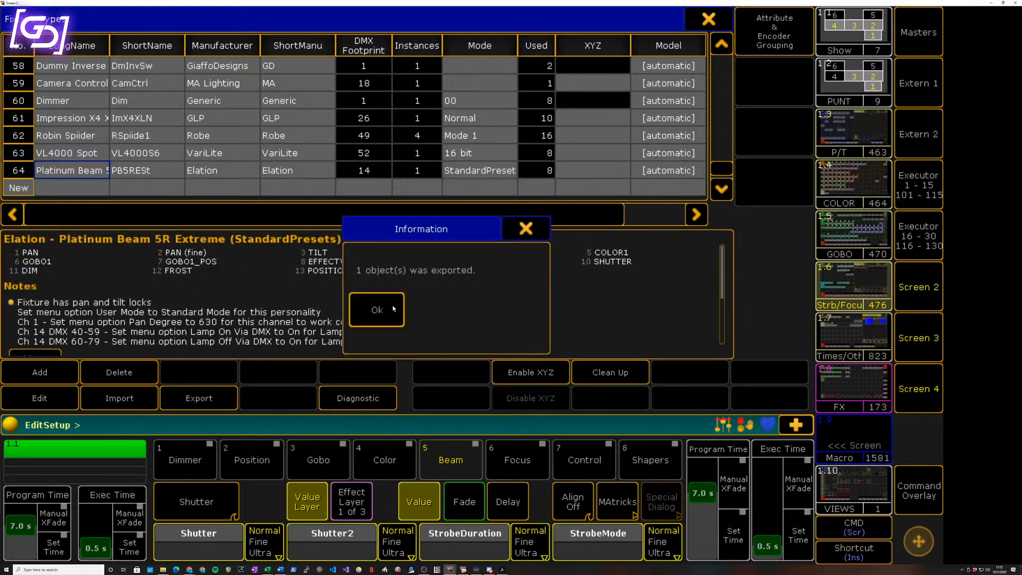
pyautogui.click(384, 308)
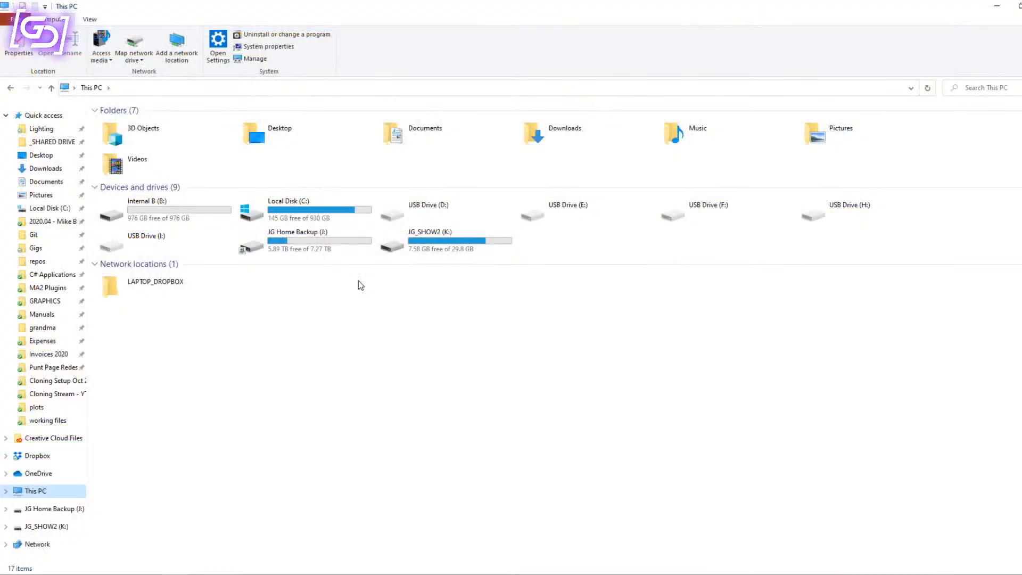
# - In File Explorer, open the gma2 library folder on the JG_SHOW2 drive and search it for "presets"
pyautogui.doubleClick(457, 254)
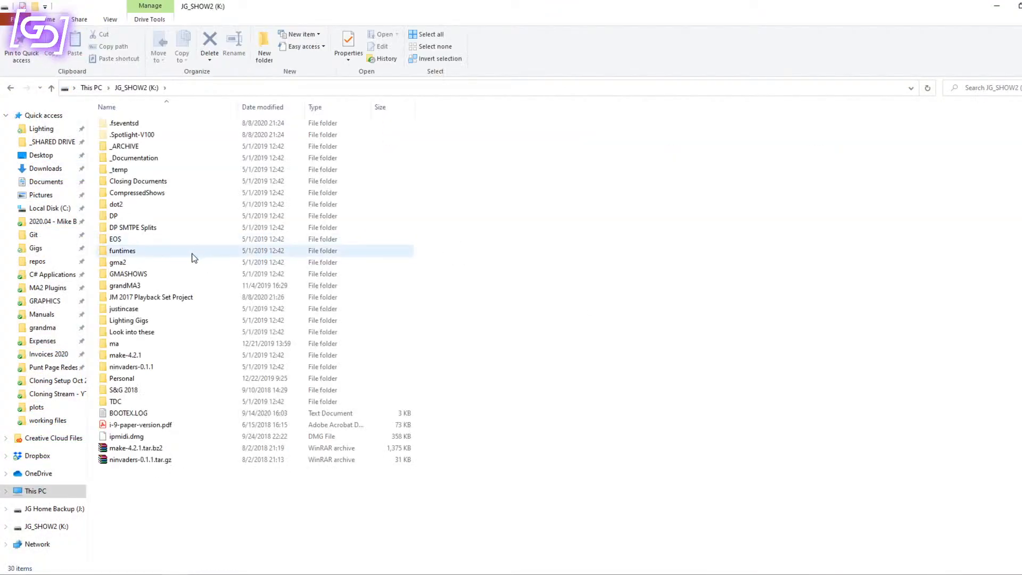
pyautogui.doubleClick(143, 263)
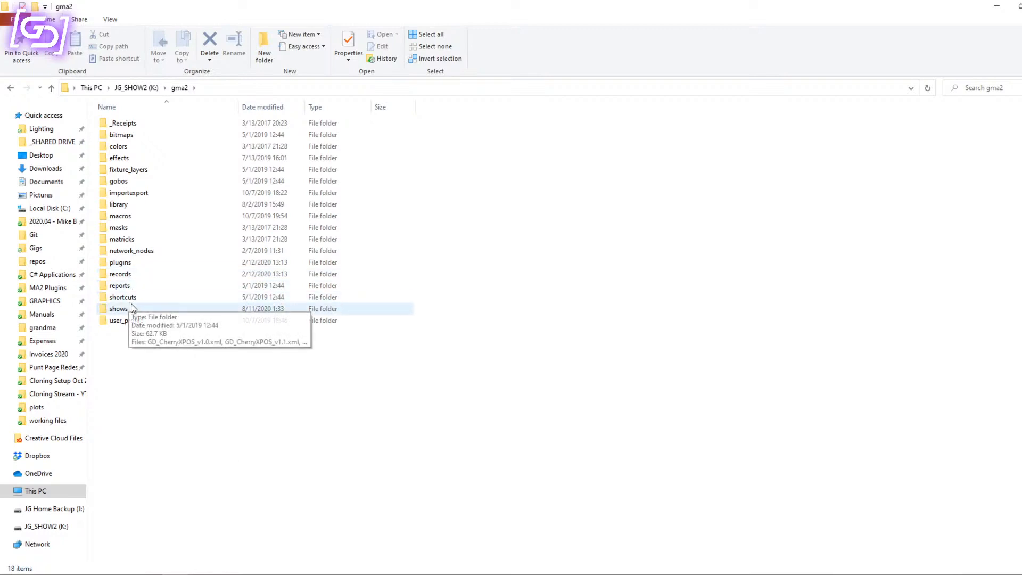
pyautogui.doubleClick(133, 205)
pyautogui.scroll(-10, 287, 364)
pyautogui.scroll(-12, 288, 366)
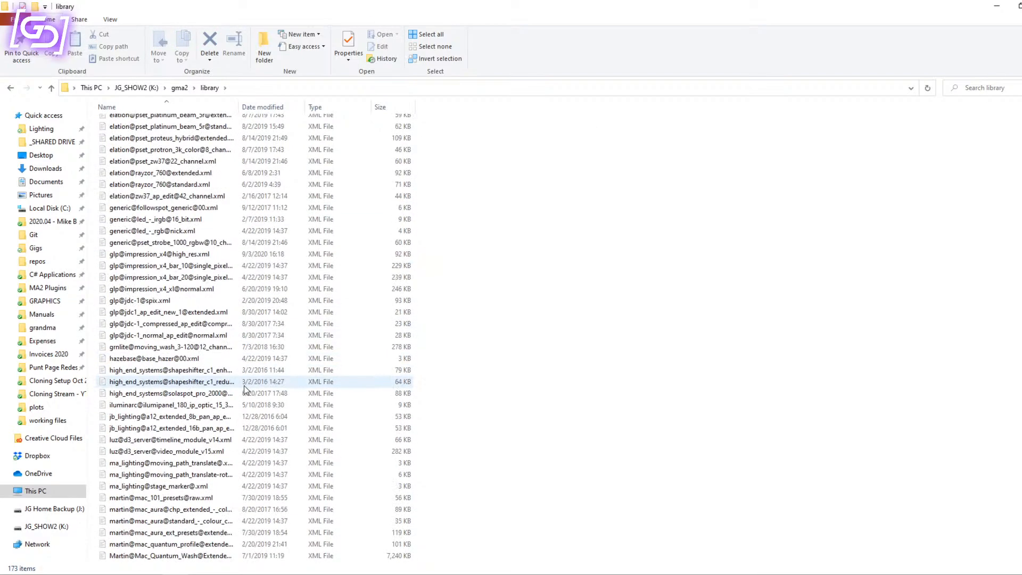
pyautogui.scroll(20, 256, 373)
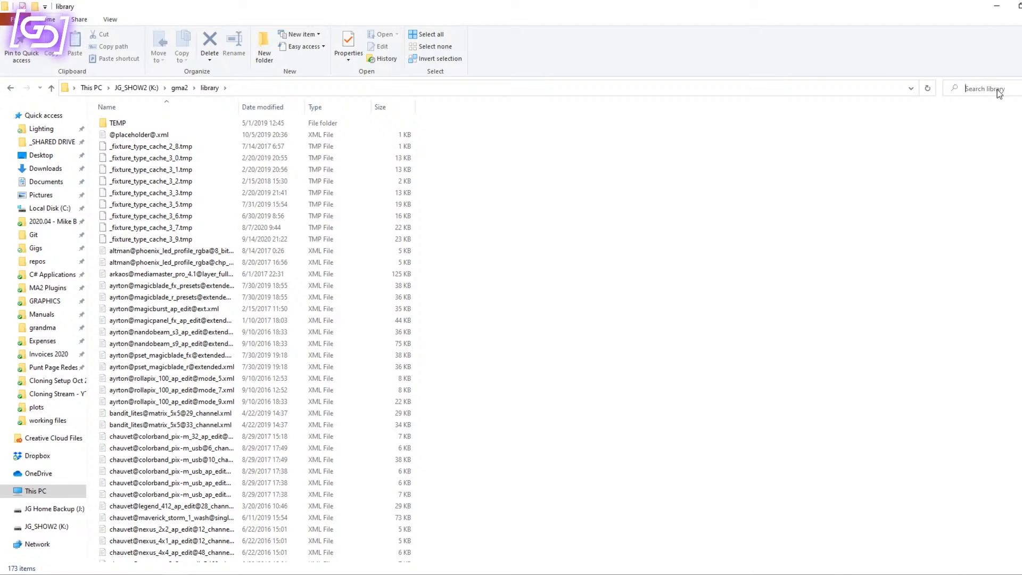
pyautogui.write('presets')
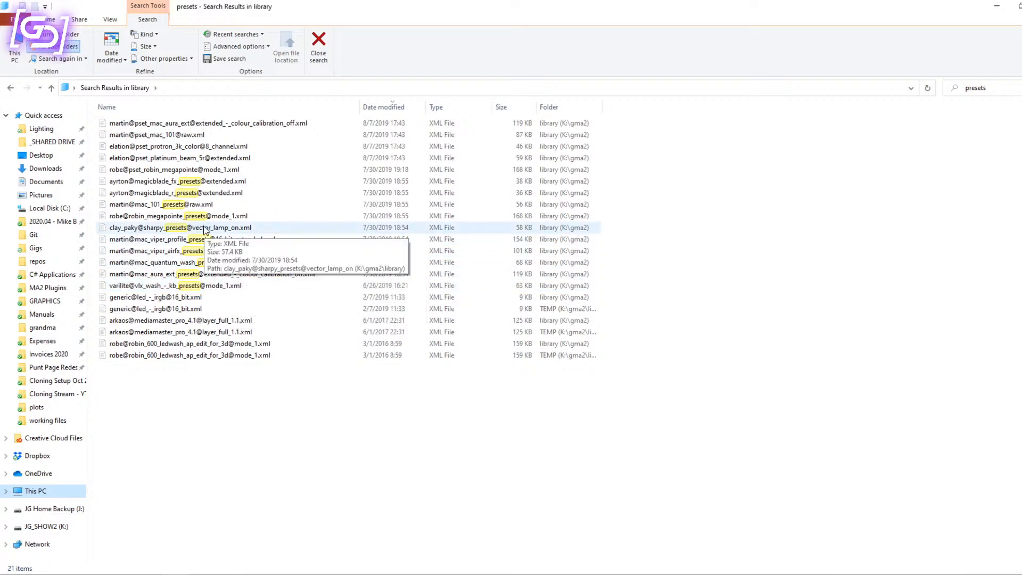
pyautogui.click(216, 158)
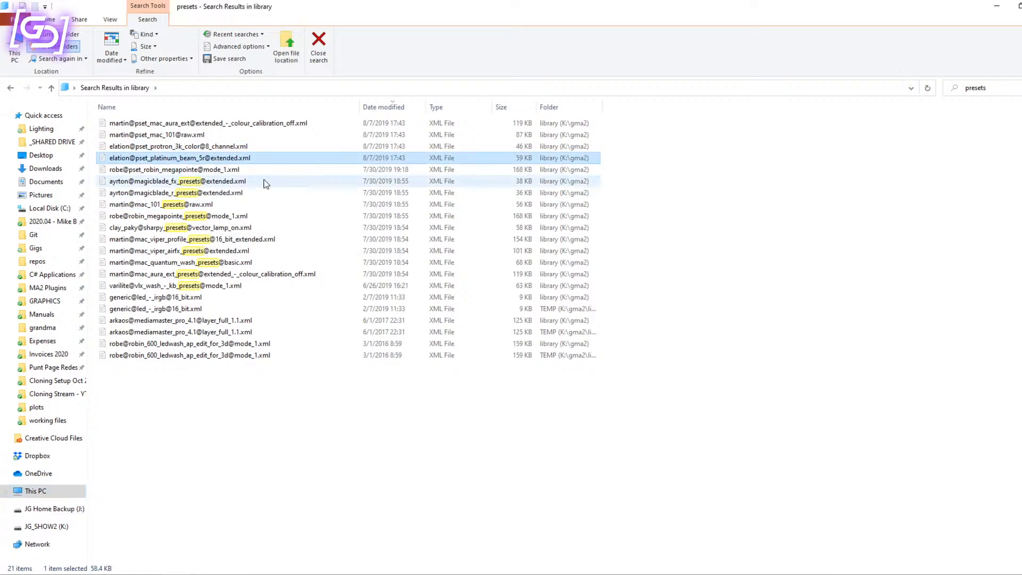
pyautogui.click(205, 182)
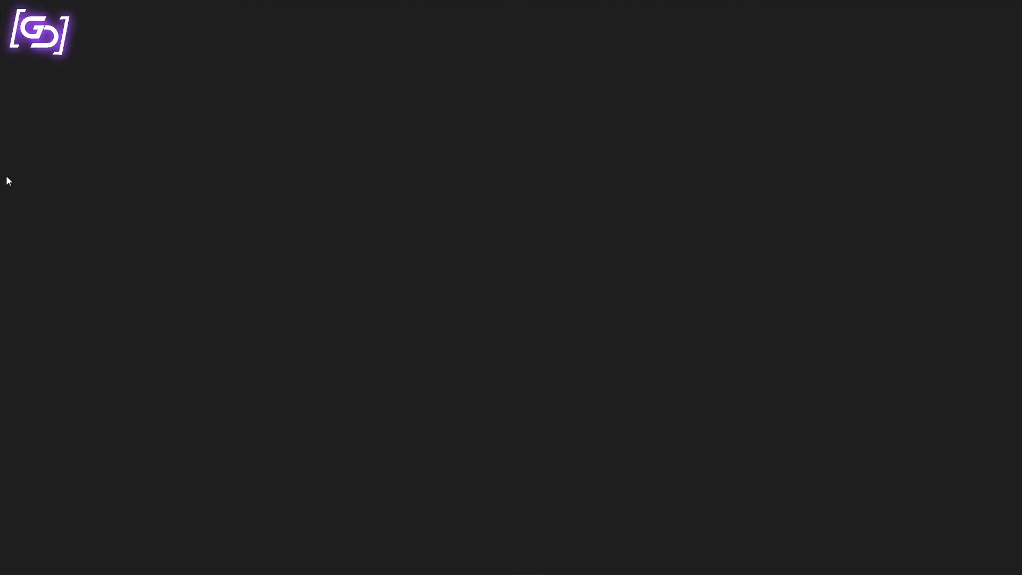
pyautogui.click(270, 63)
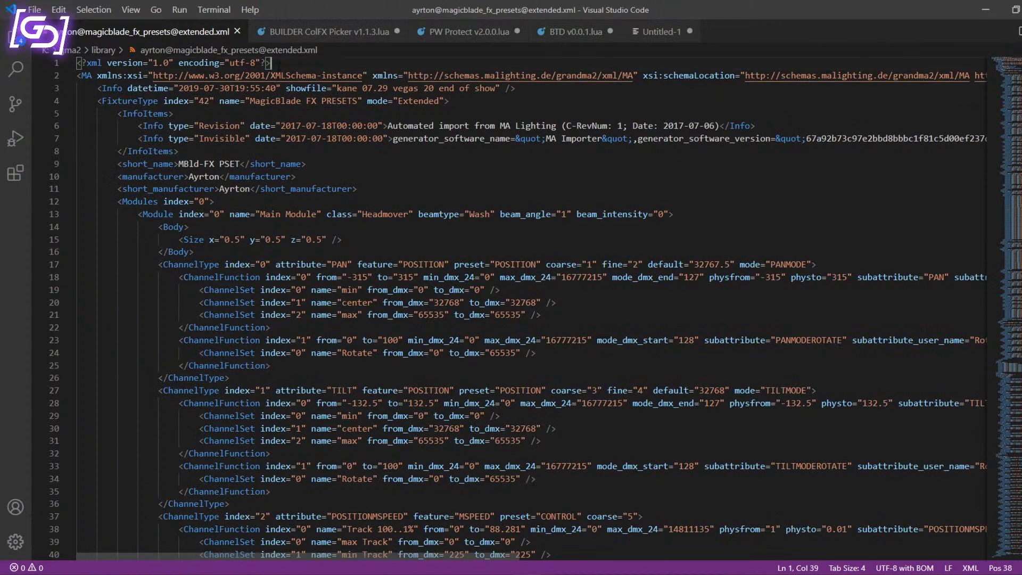
pyautogui.click(219, 76)
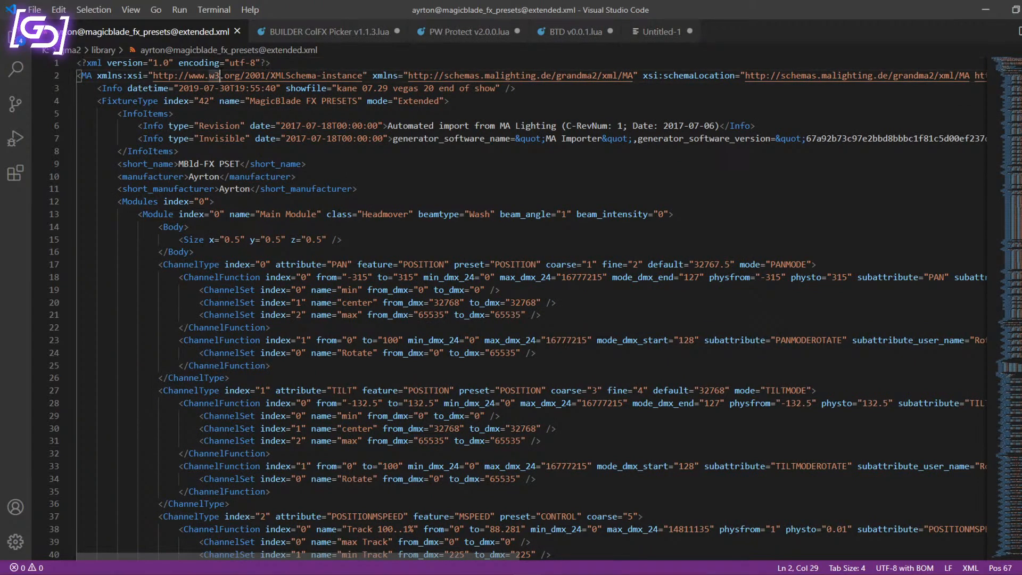
pyautogui.press('End')
pyautogui.click(889, 76)
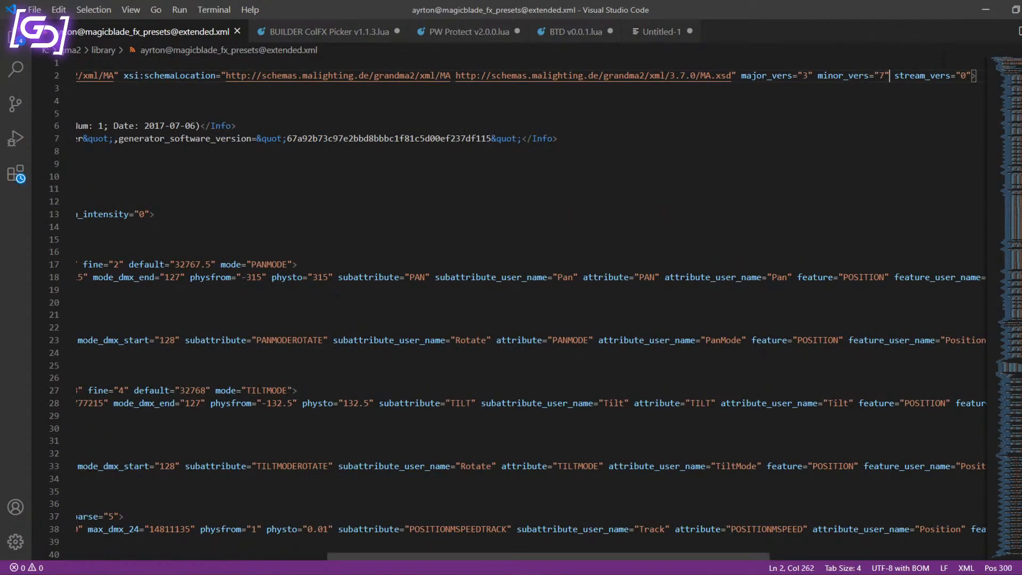
pyautogui.press('Left')
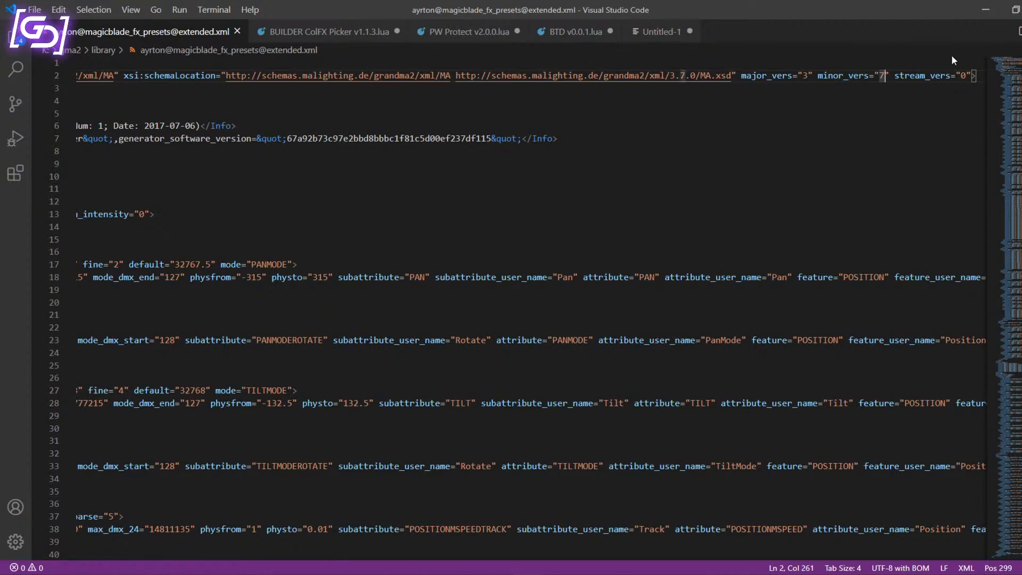
pyautogui.write('0')
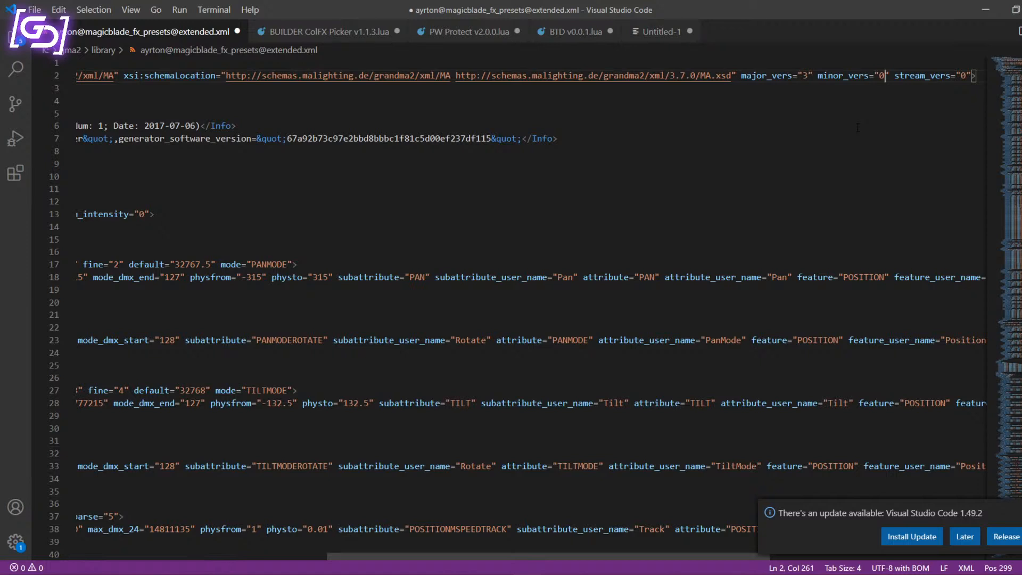
pyautogui.click(992, 17)
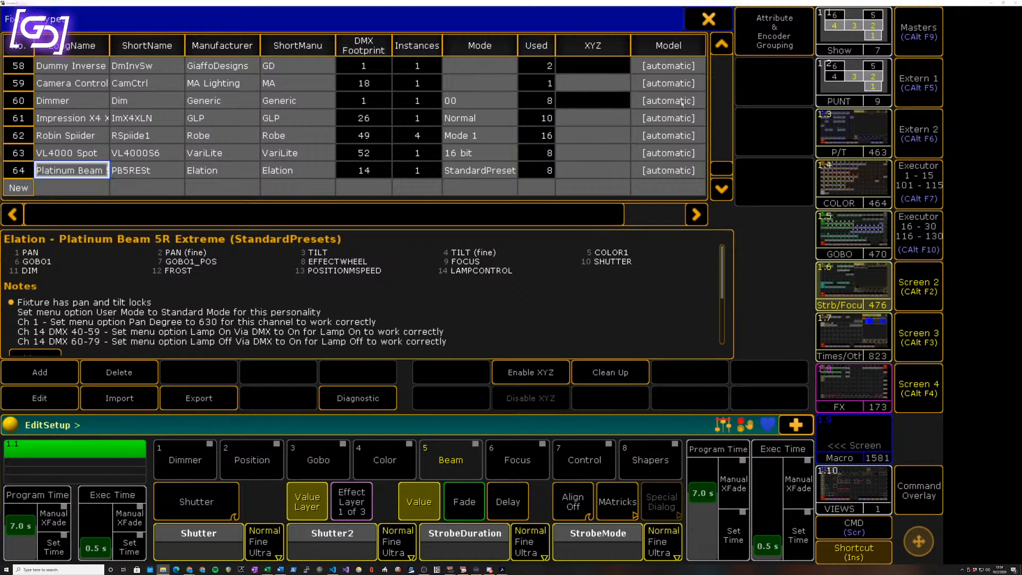
# - Back in grandMA2 onPC, close the fixture types list and leave the patch without saving the changes
pyautogui.click(708, 20)
pyautogui.click(709, 19)
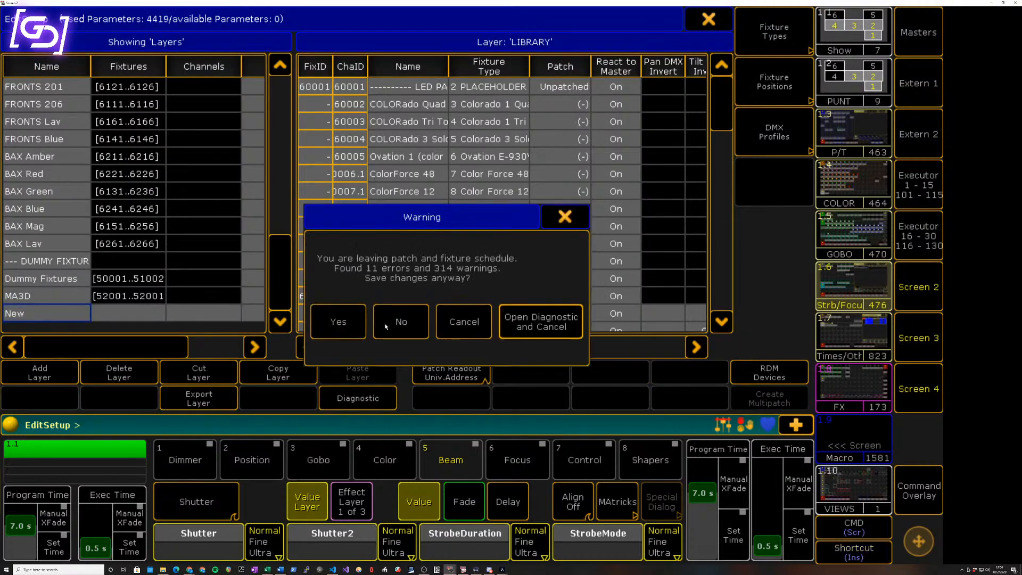
pyautogui.click(411, 324)
# - Move the onPC command window aside and examine the command lines of the Invert and If macros
pyautogui.click(837, 254)
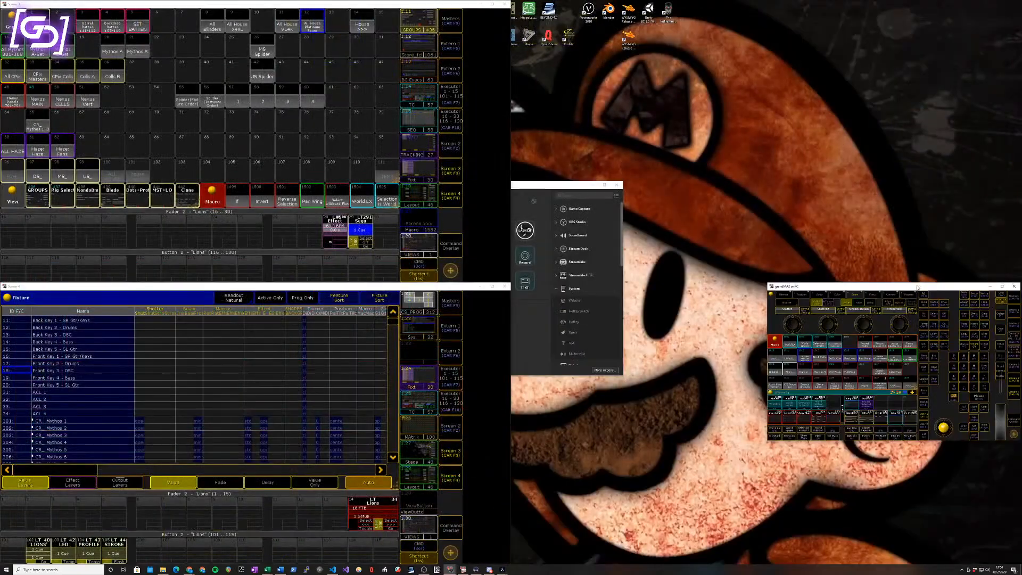
pyautogui.moveTo(917, 287); pyautogui.dragTo(584, 315)
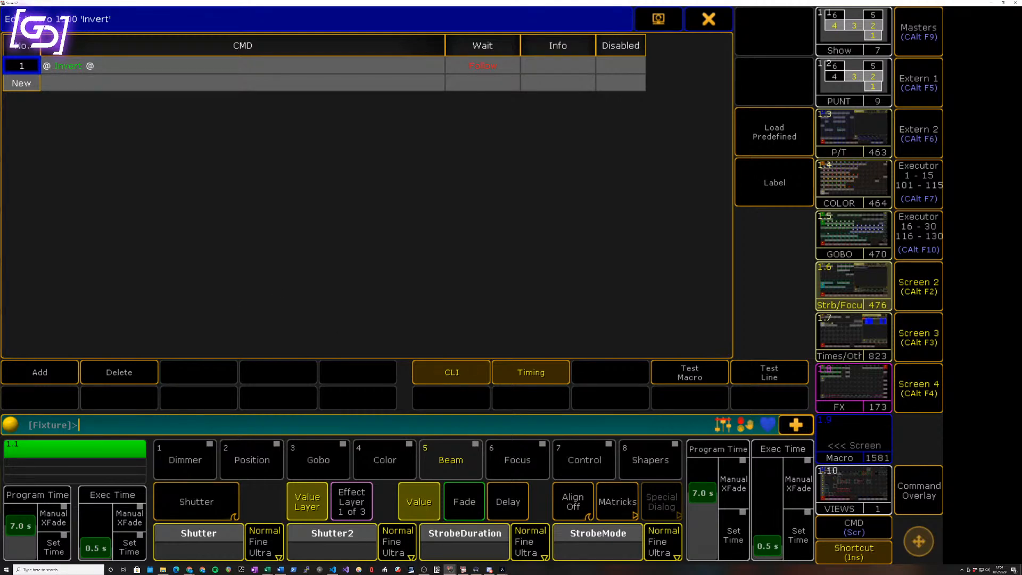
pyautogui.click(93, 70)
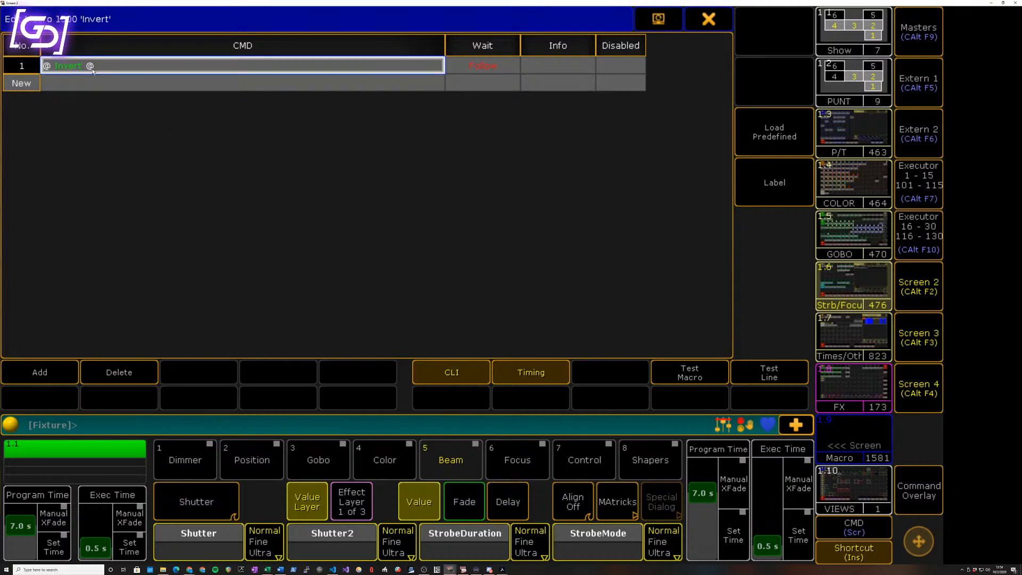
pyautogui.click(709, 19)
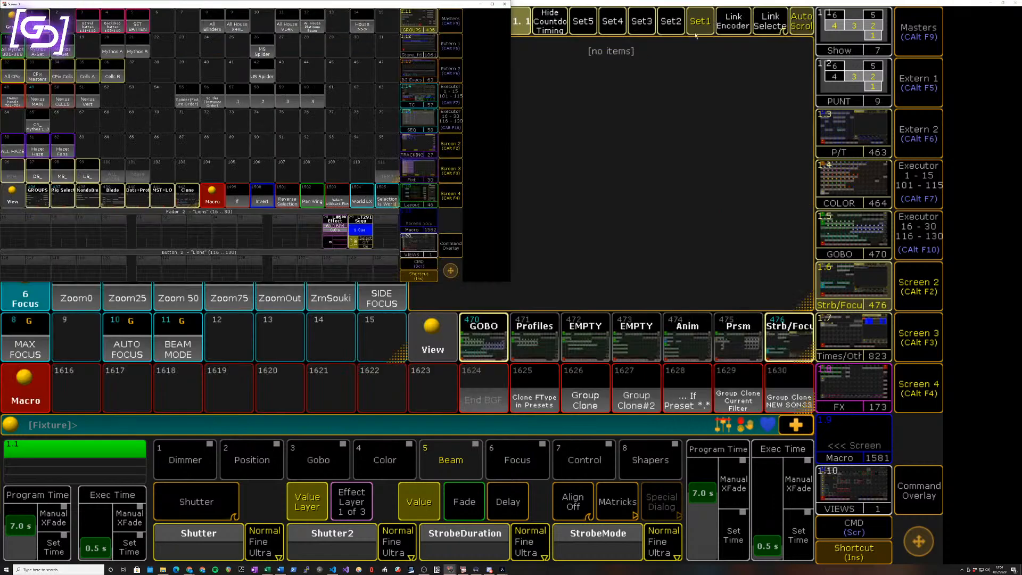
pyautogui.rightClick(228, 201)
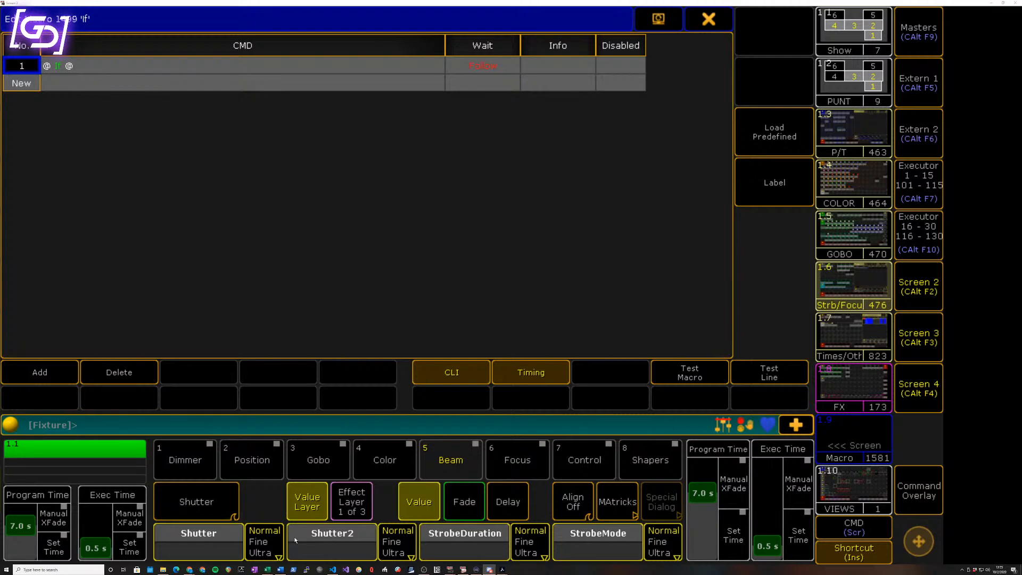
# - Compare the encoder attributes of the Dimmer and Beam preset types
pyautogui.click(207, 472)
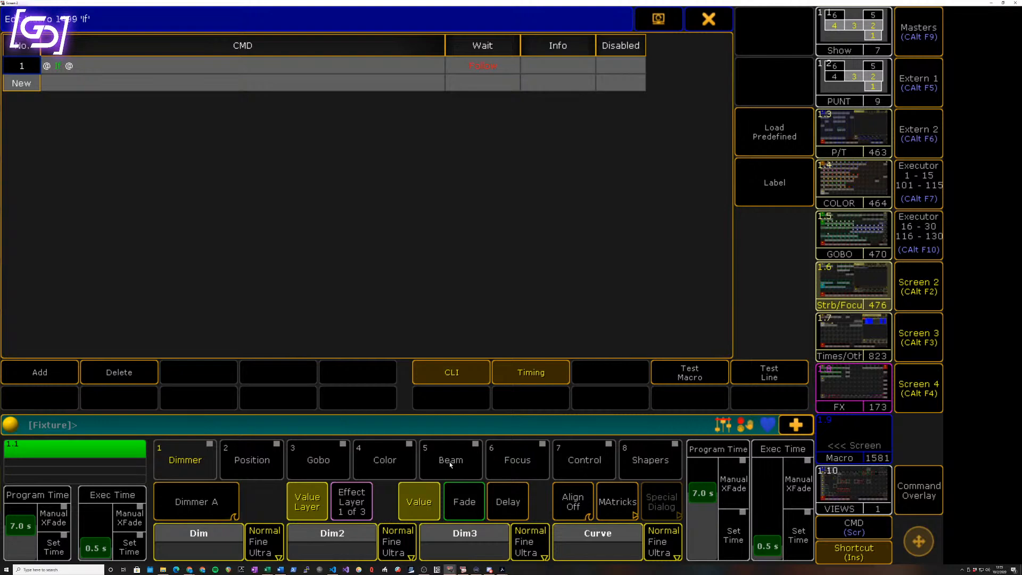
pyautogui.click(461, 473)
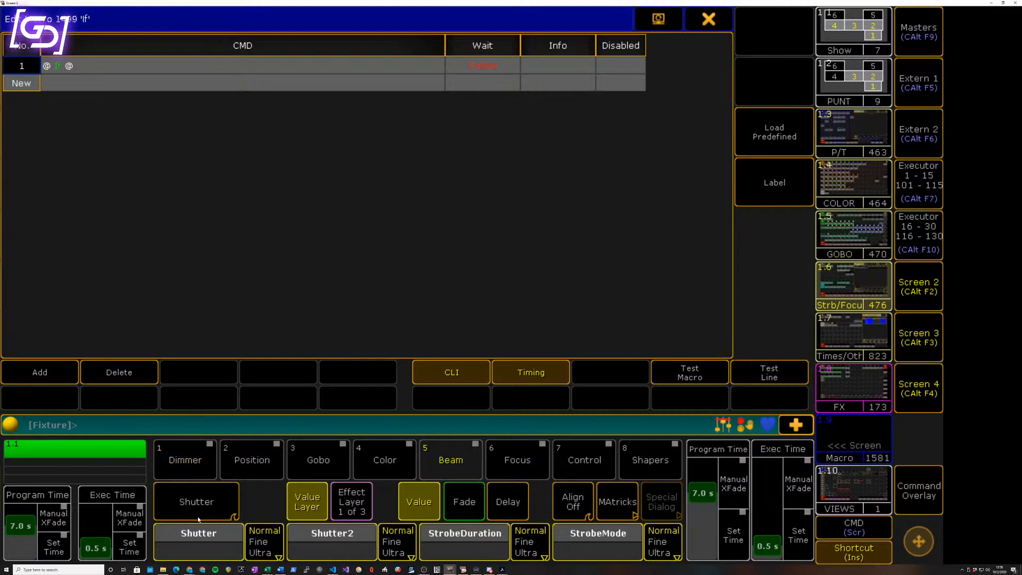
pyautogui.click(202, 460)
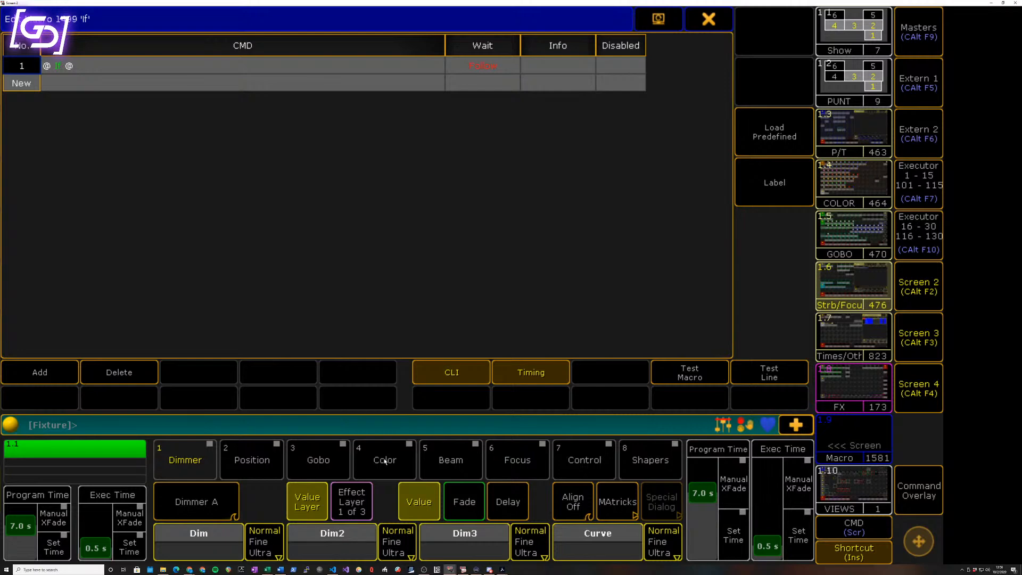
pyautogui.click(415, 460)
pyautogui.click(440, 461)
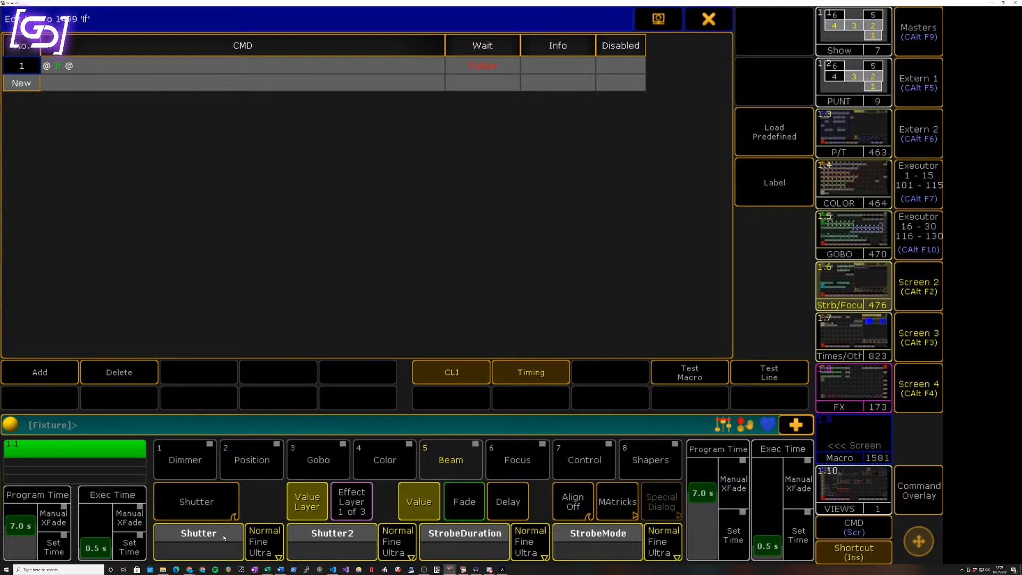
# - Leave the If macro editor and compare the preset pools in the Strobe/Focus and Gobo views
pyautogui.click(847, 292)
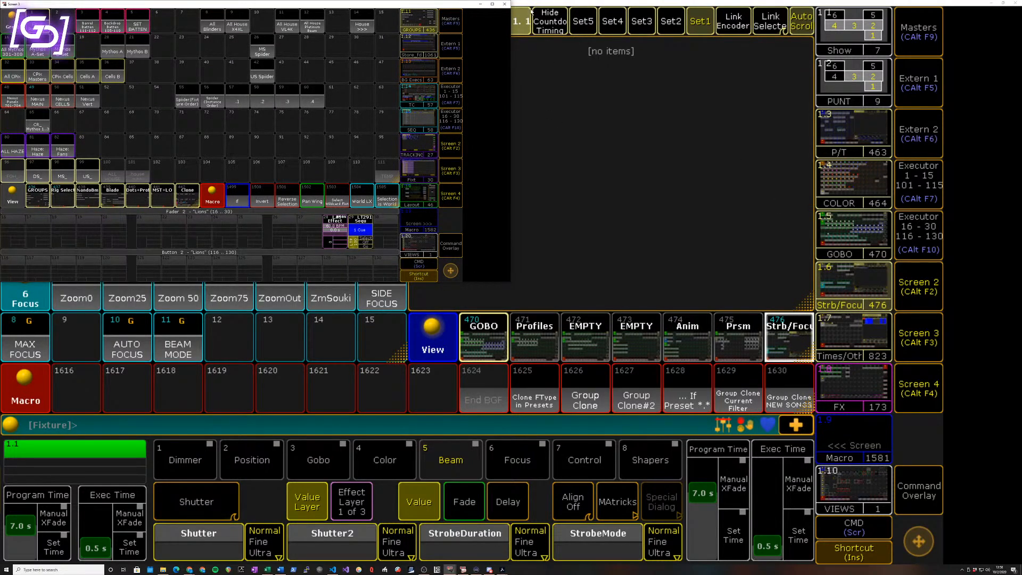
pyautogui.click(480, 4)
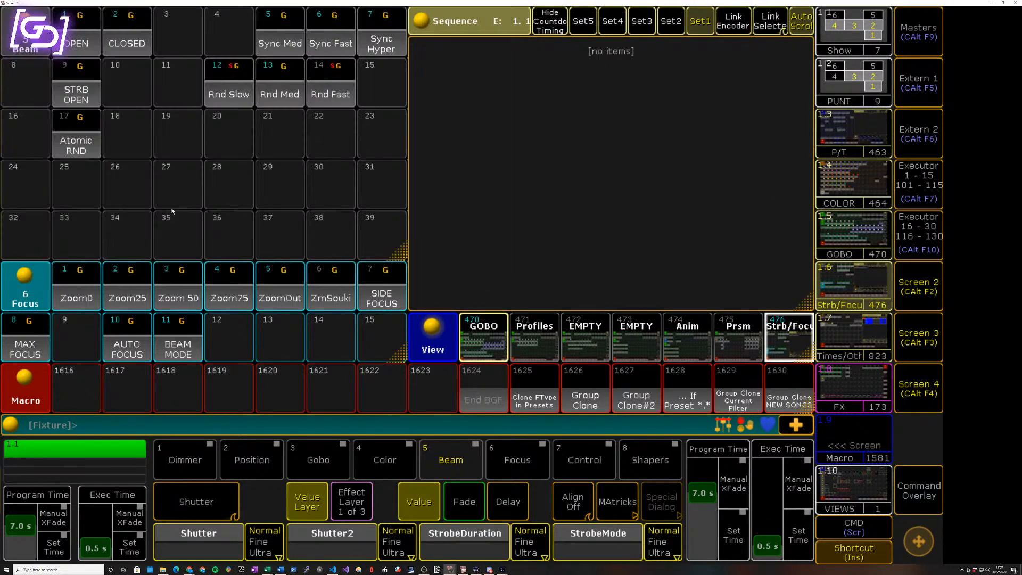
pyautogui.click(196, 128)
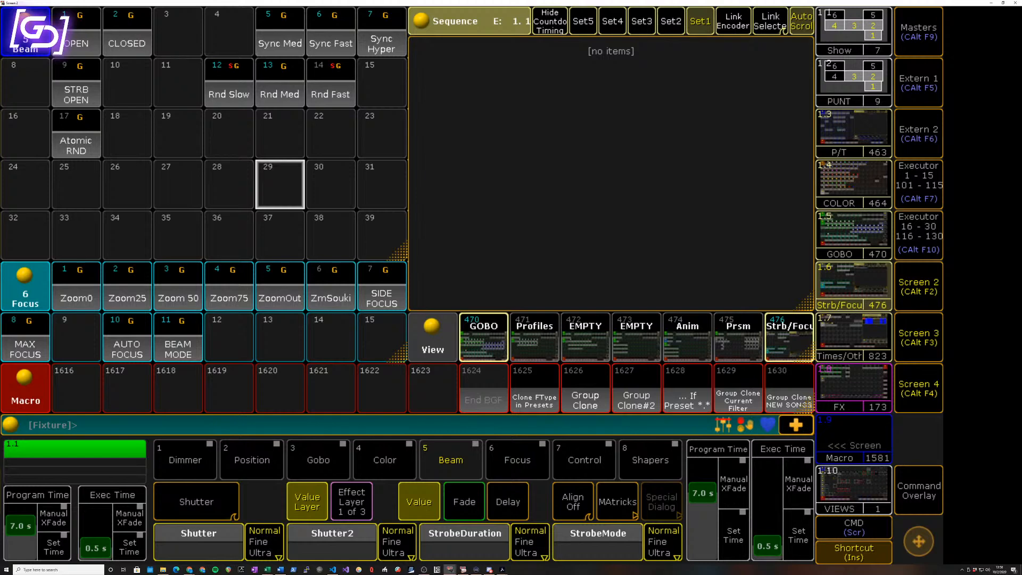
pyautogui.click(845, 232)
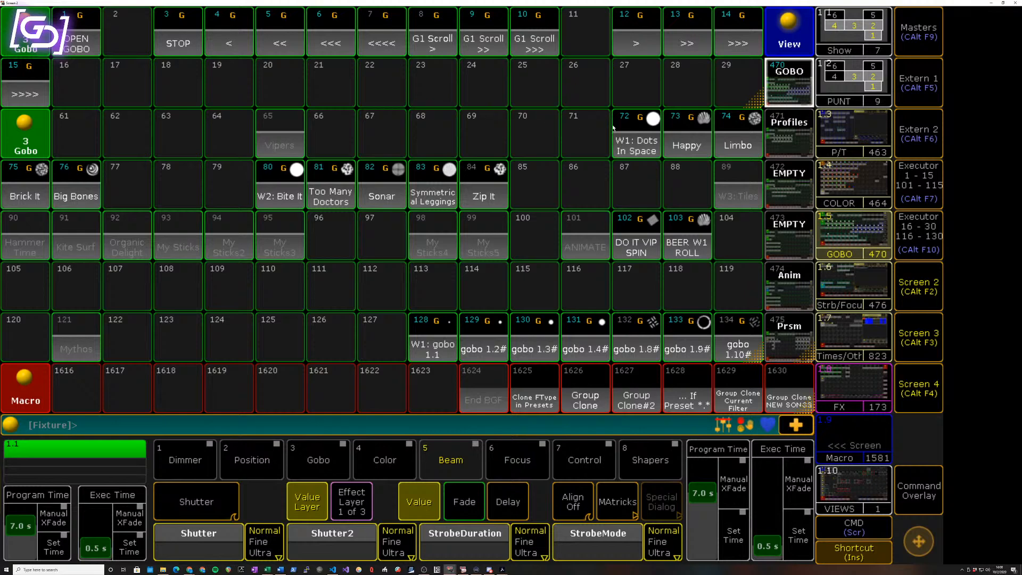
pyautogui.click(861, 292)
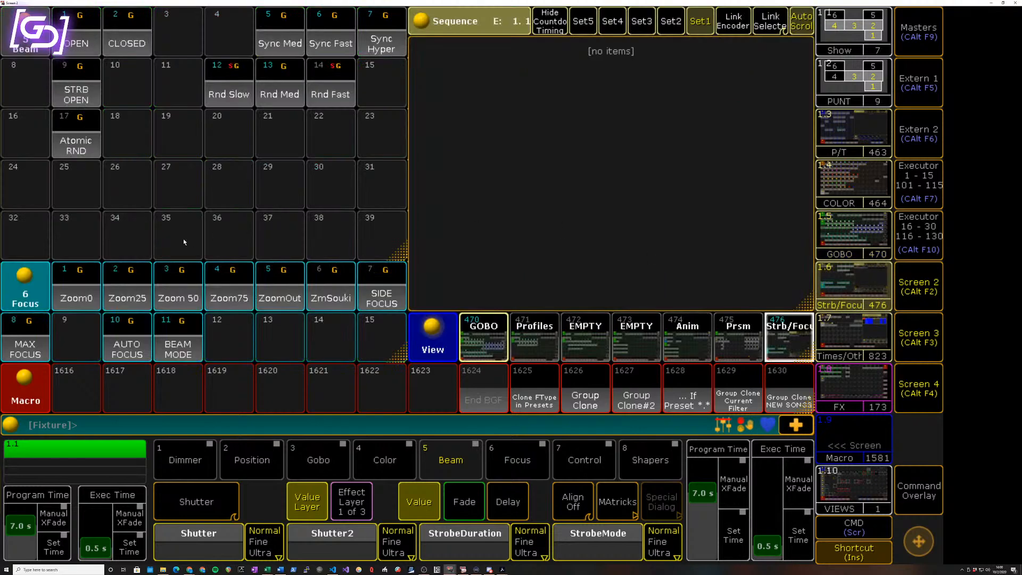
pyautogui.click(29, 236)
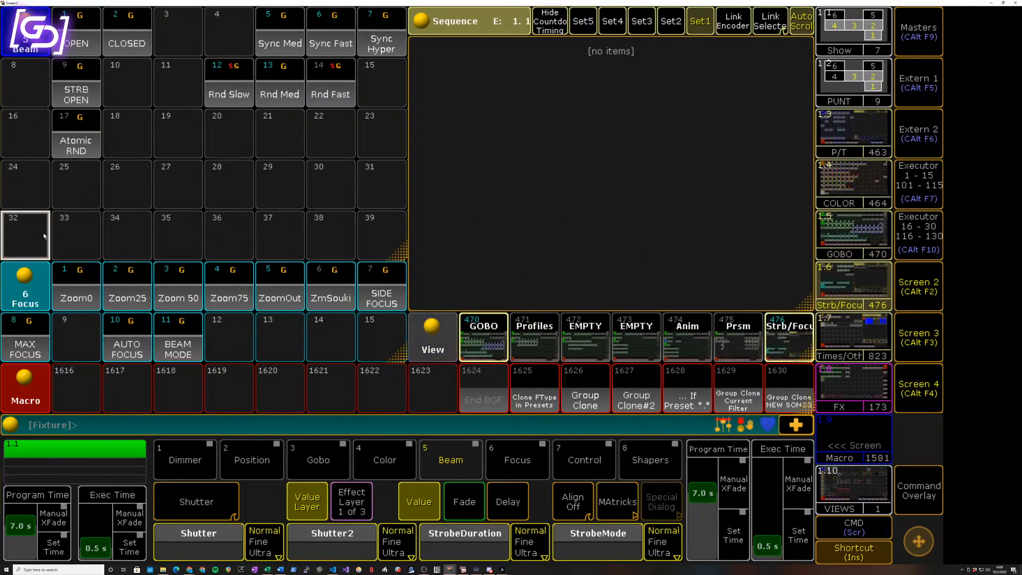
pyautogui.click(70, 228)
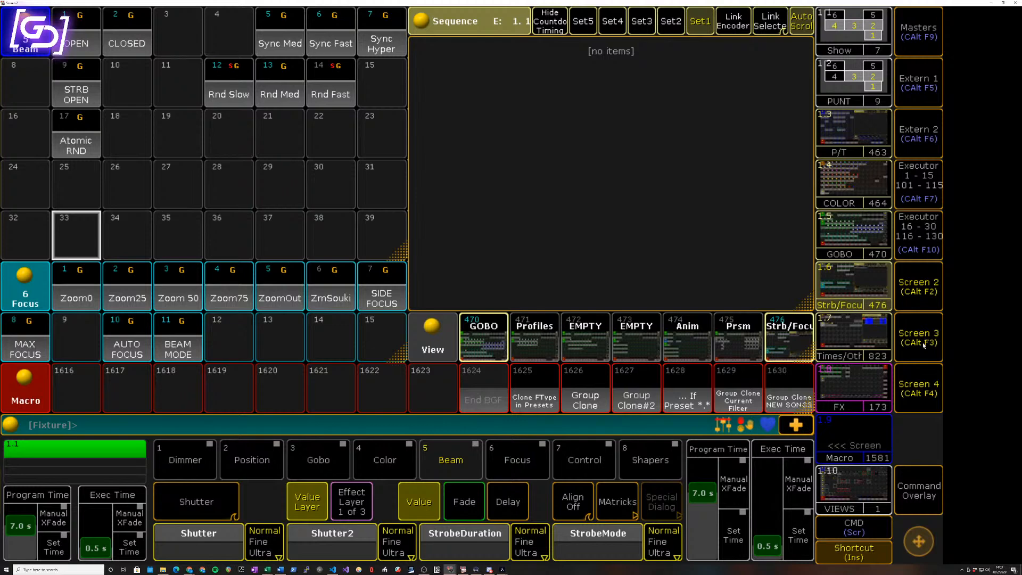
# - Save the current show under the new name "tour rig a - 05b pre 1-1 clone"
pyautogui.click(866, 435)
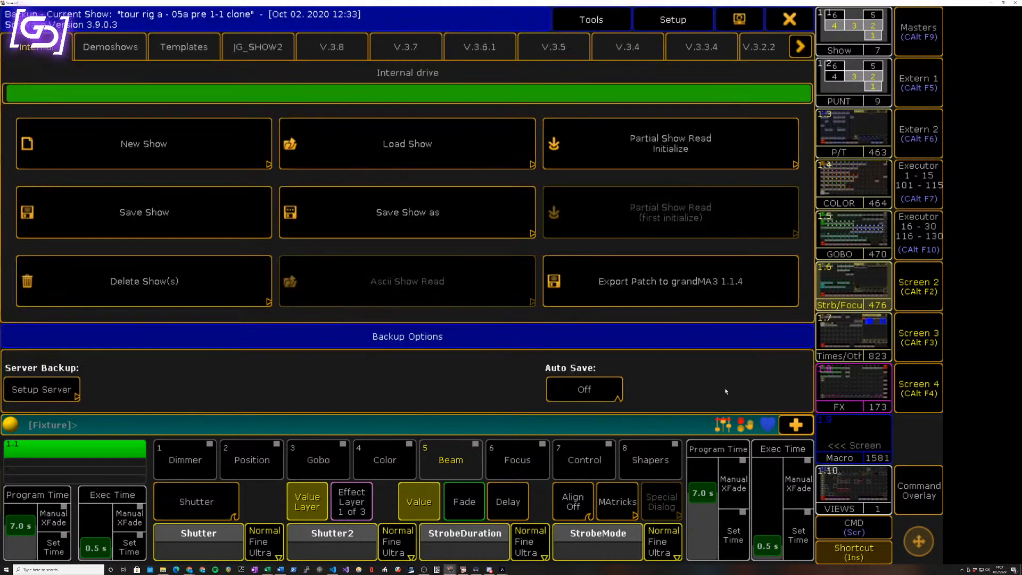
pyautogui.click(421, 148)
pyautogui.click(783, 19)
pyautogui.click(460, 222)
pyautogui.press('Left')
pyautogui.press('Left')
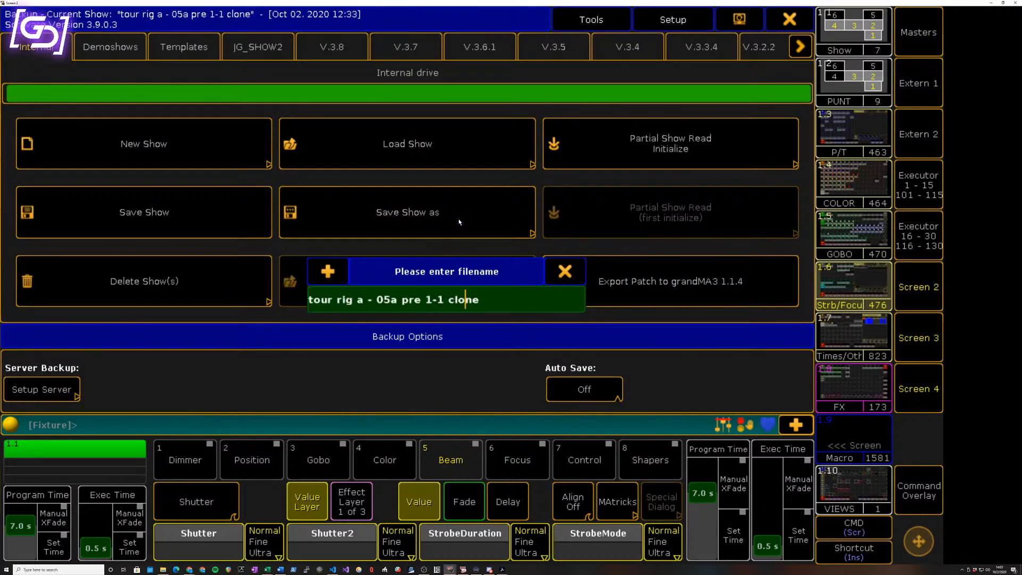
pyautogui.press('Left')
pyautogui.press('Left')
pyautogui.press('Left')
pyautogui.press('Left')
pyautogui.press('Left')
pyautogui.press('Left')
pyautogui.press('Left')
pyautogui.press('Left')
pyautogui.press('Left')
pyautogui.press('Left')
pyautogui.press('Left')
pyautogui.press('Left')
pyautogui.press('BackSpace')
pyautogui.write('b')
pyautogui.press('Return')
# - Load the show "tour rig b - 03 test ready" with all data categories included and leave the backup screen
pyautogui.click(438, 128)
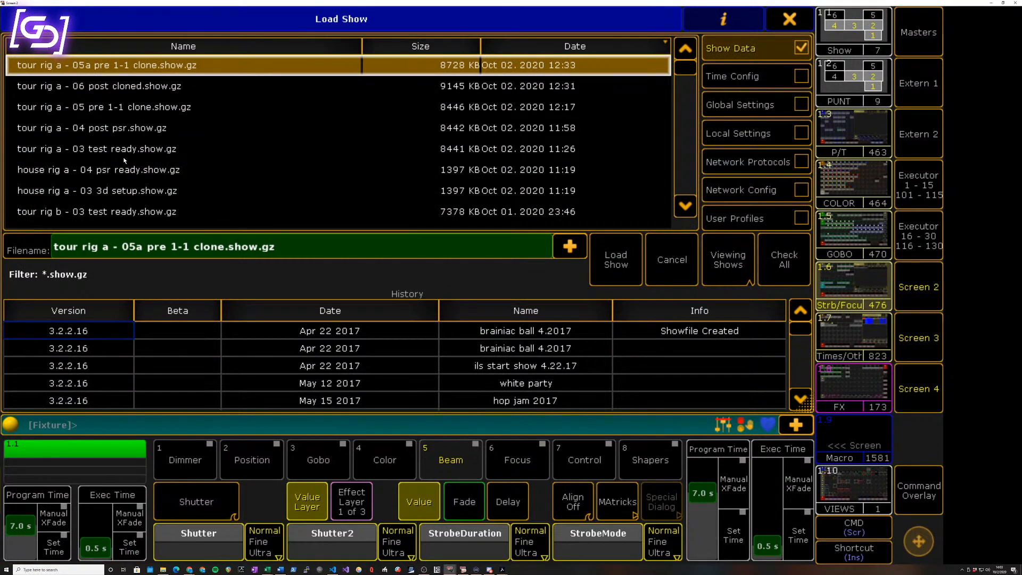
pyautogui.click(96, 212)
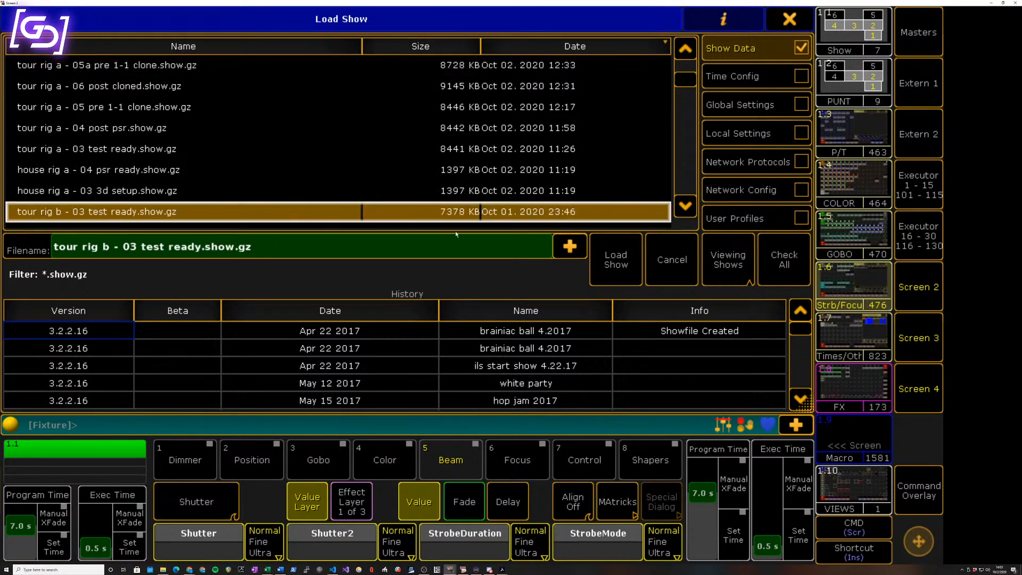
pyautogui.click(776, 263)
pyautogui.click(597, 262)
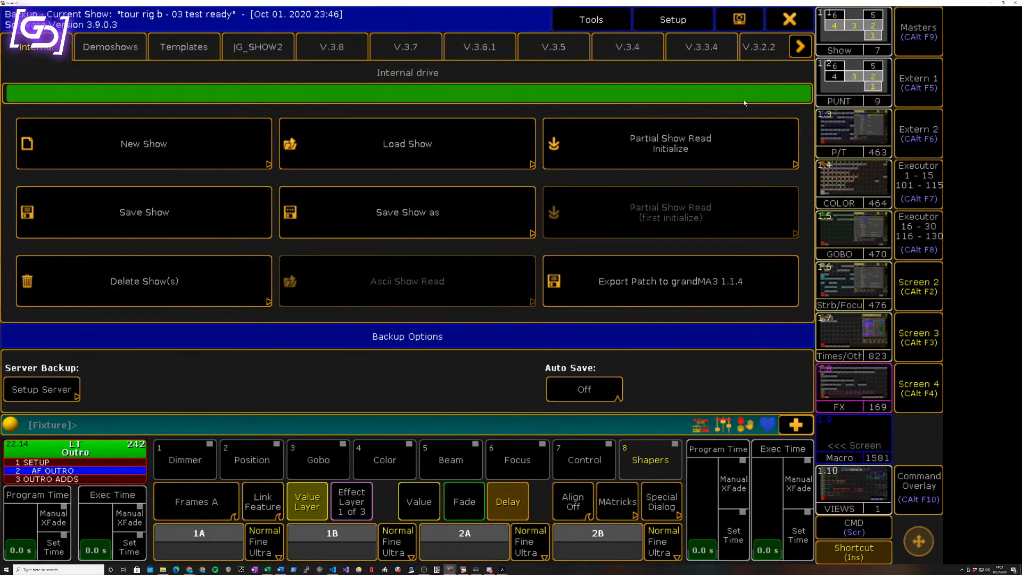
pyautogui.click(788, 21)
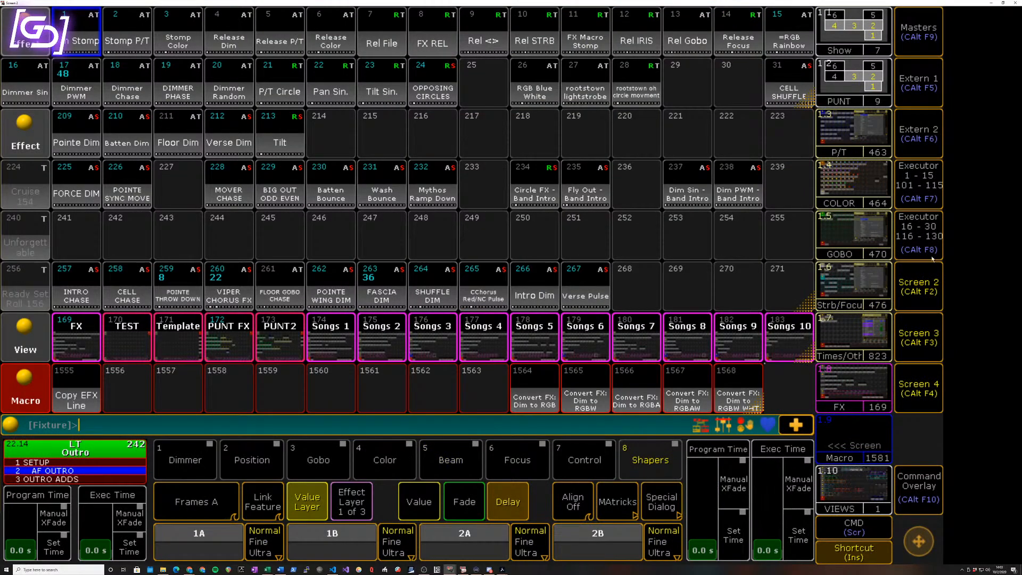
# - Dock the Screen 2 window in the desktop's upper-right quarter and reopen the screen window holding the group pool
pyautogui.click(930, 354)
pyautogui.moveTo(712, 3); pyautogui.dragTo(669, 197)
pyautogui.press('super+Right')
pyautogui.press('super+Up')
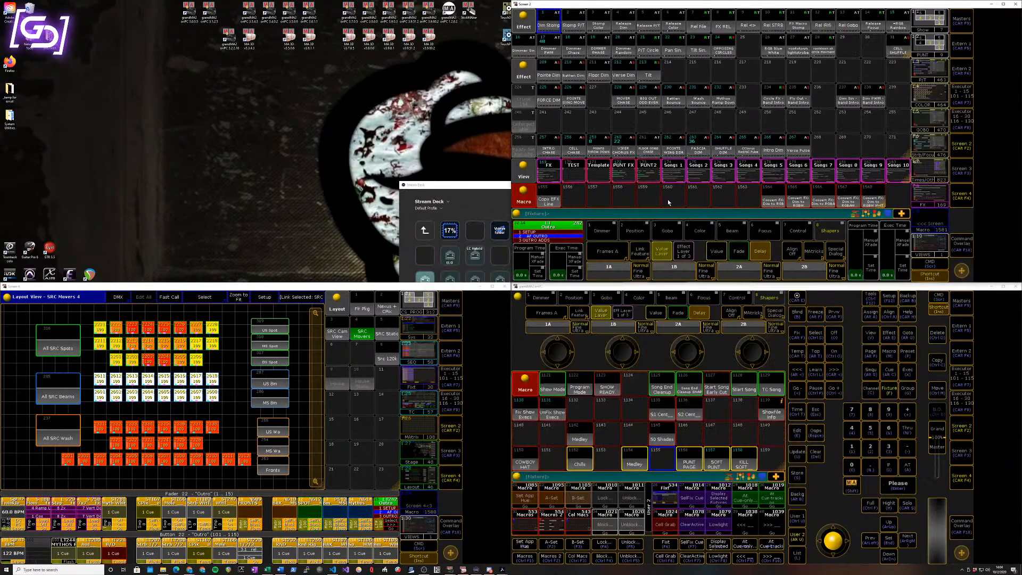
pyautogui.click(961, 183)
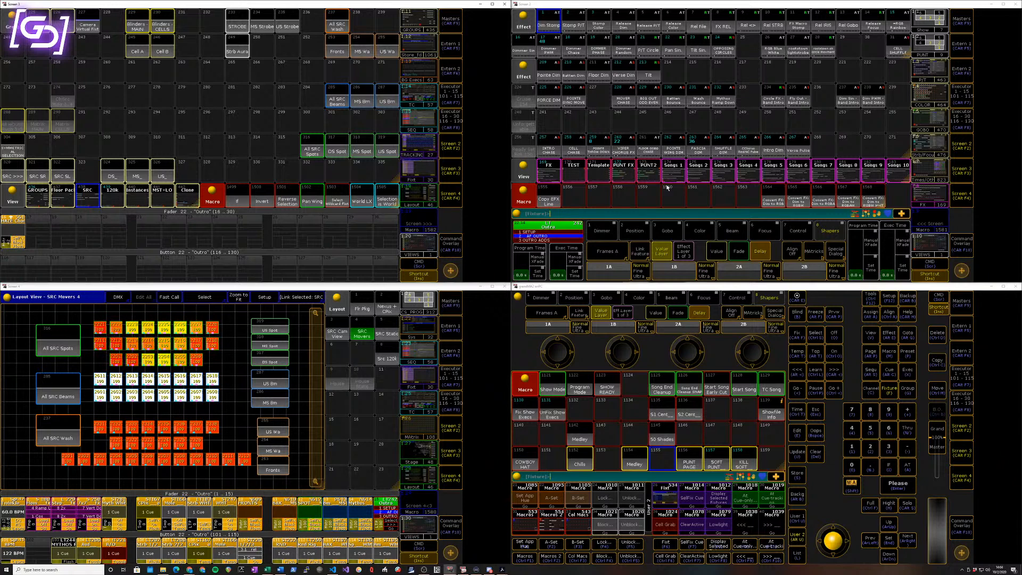
# - Load the show "tour rig b" with all data categories, without saving the old show, and leave the backup screen
pyautogui.click(894, 299)
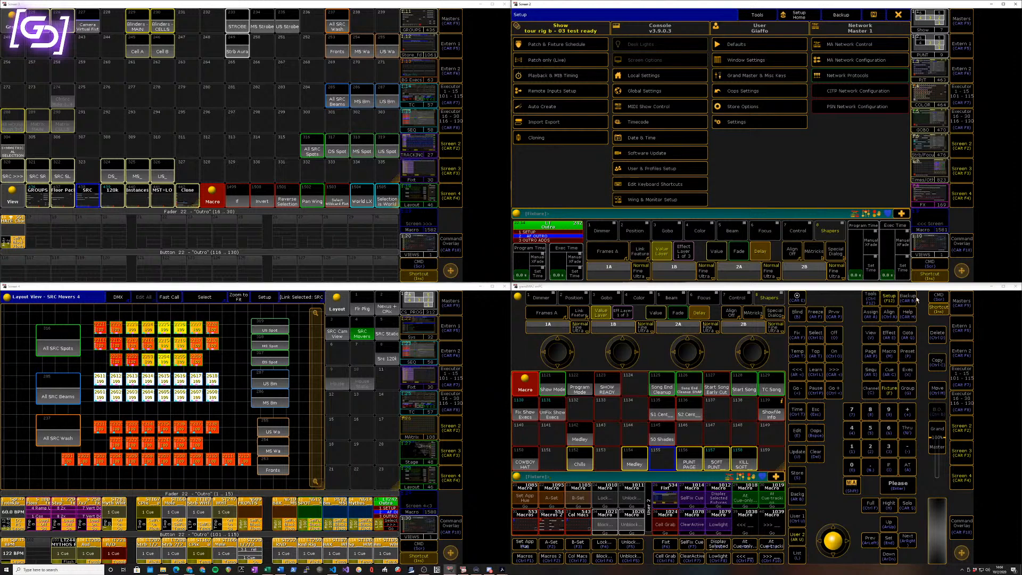
pyautogui.click(915, 300)
pyautogui.click(726, 76)
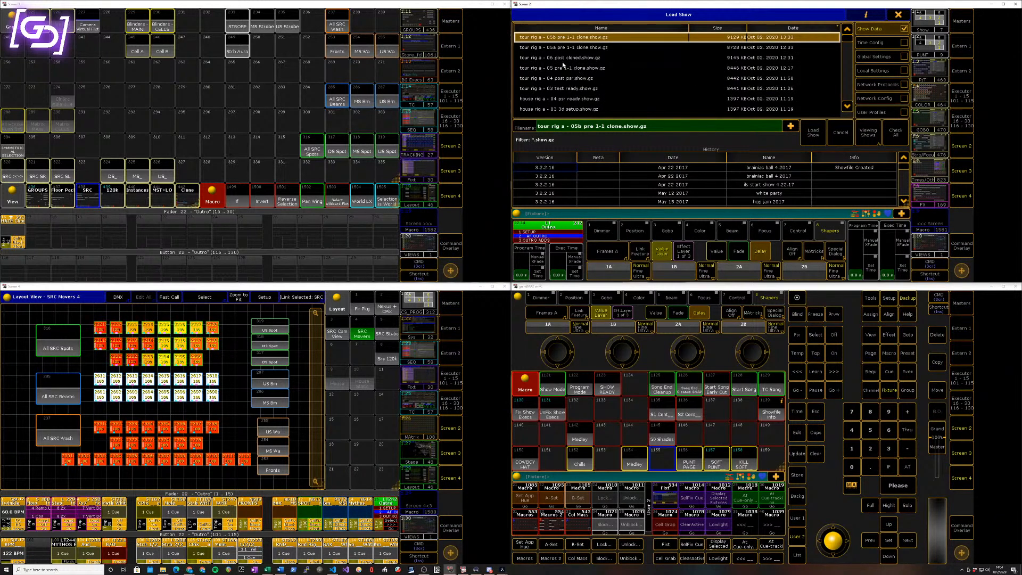
pyautogui.press('Down')
pyautogui.press('Down')
pyautogui.press('Down')
pyautogui.press('Down')
pyautogui.press('Down')
pyautogui.press('Down')
pyautogui.press('Down')
pyautogui.press('Down')
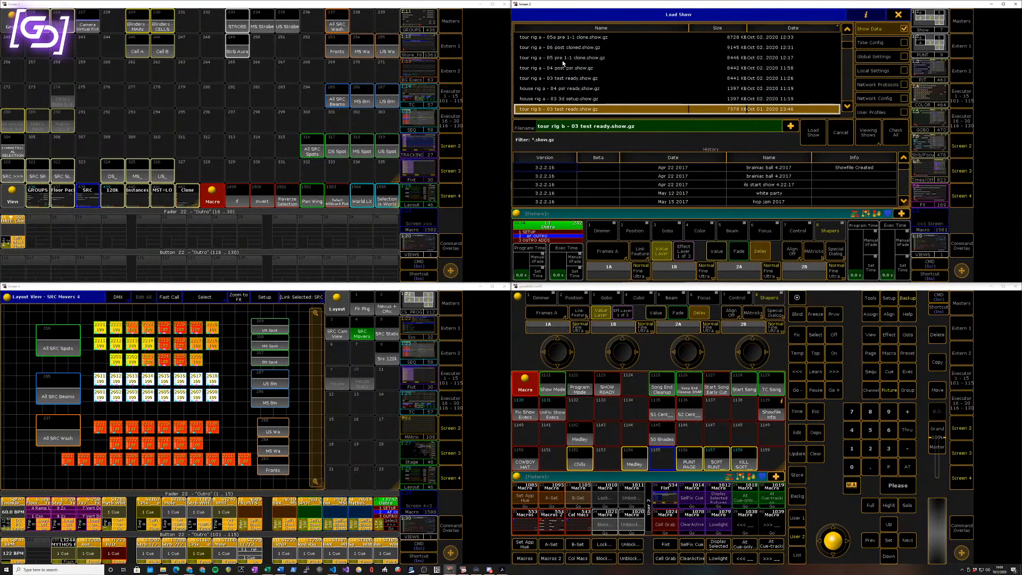
pyautogui.press('Down')
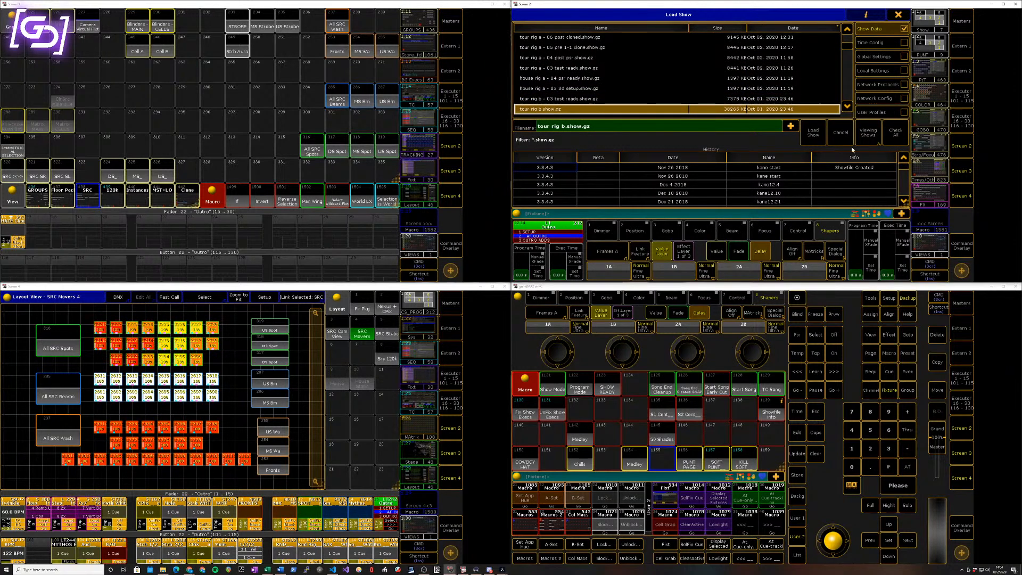
pyautogui.click(899, 139)
pyautogui.click(813, 132)
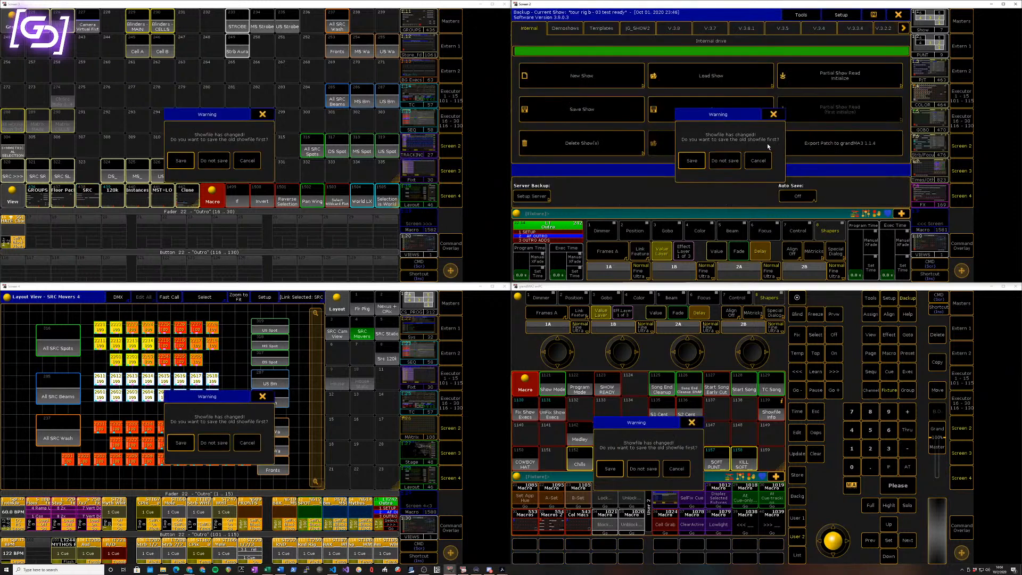
pyautogui.click(734, 161)
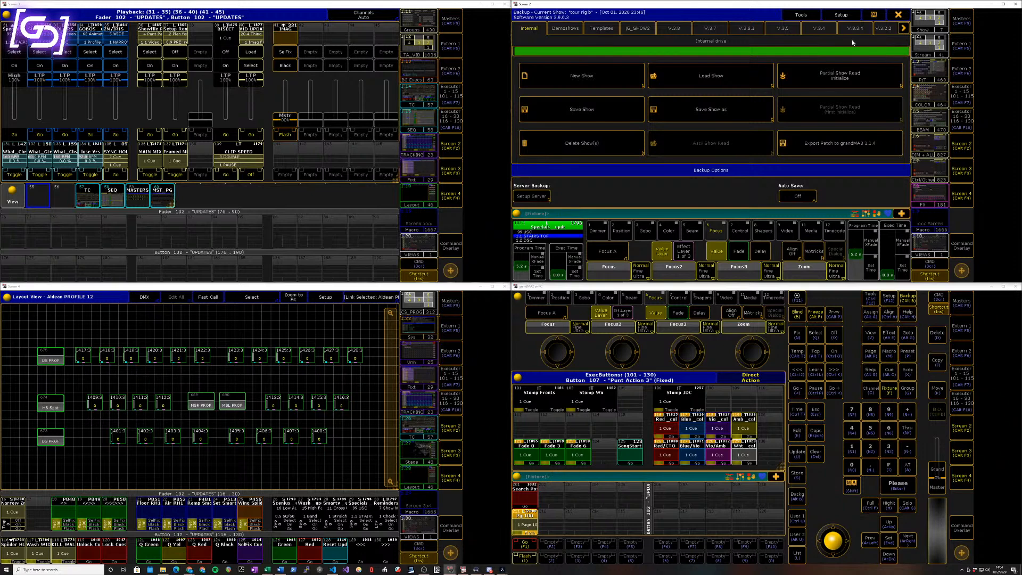
pyautogui.click(898, 14)
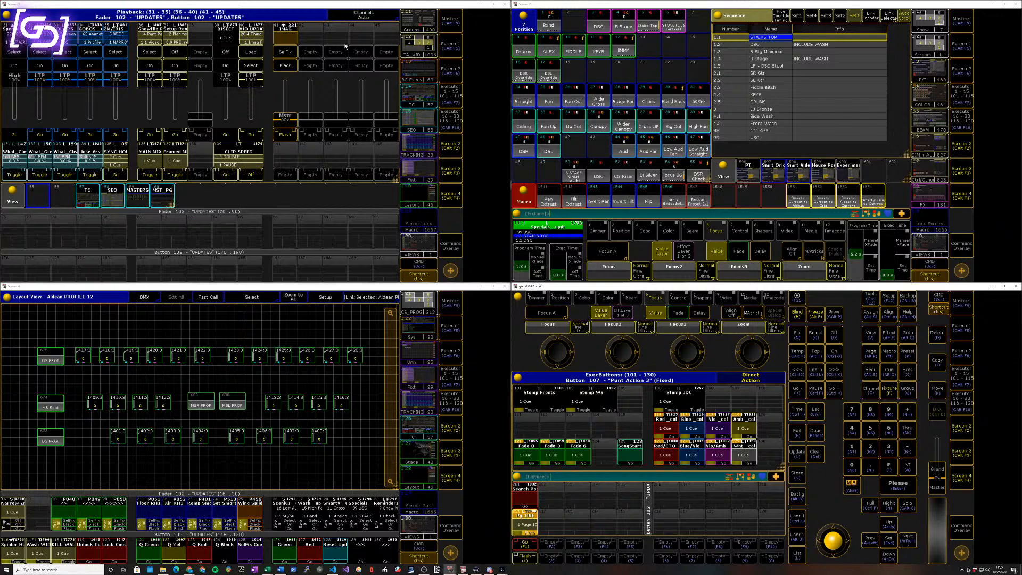
pyautogui.moveTo(353, 4); pyautogui.dragTo(617, 311)
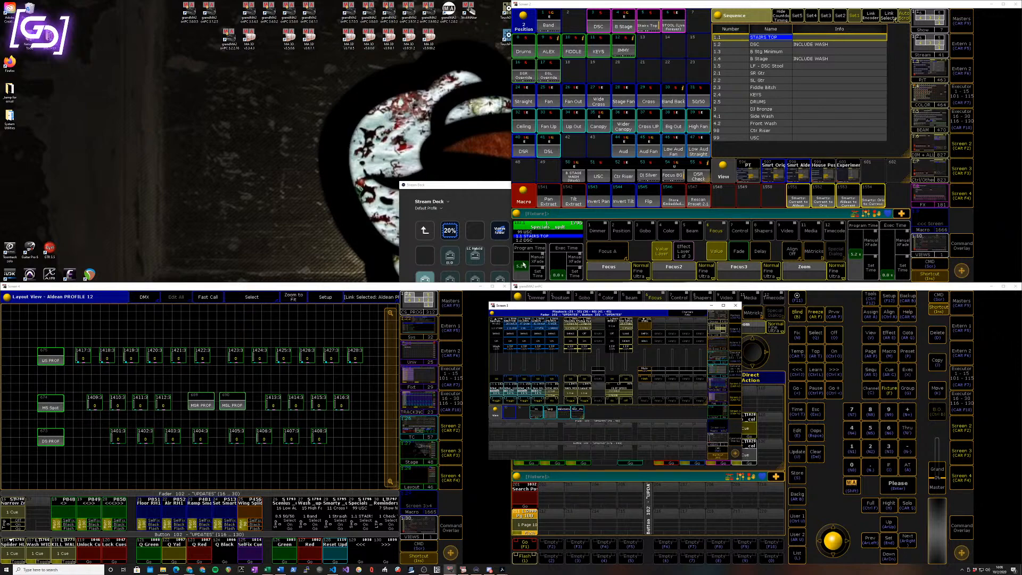
pyautogui.moveTo(575, 308); pyautogui.dragTo(377, 168)
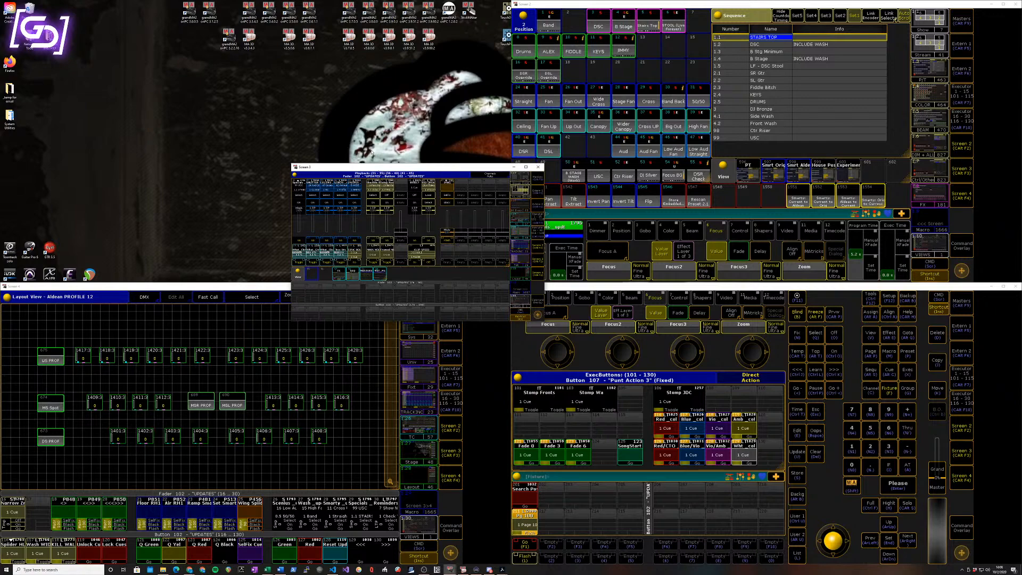
pyautogui.press('super+Left')
pyautogui.press('super+Up')
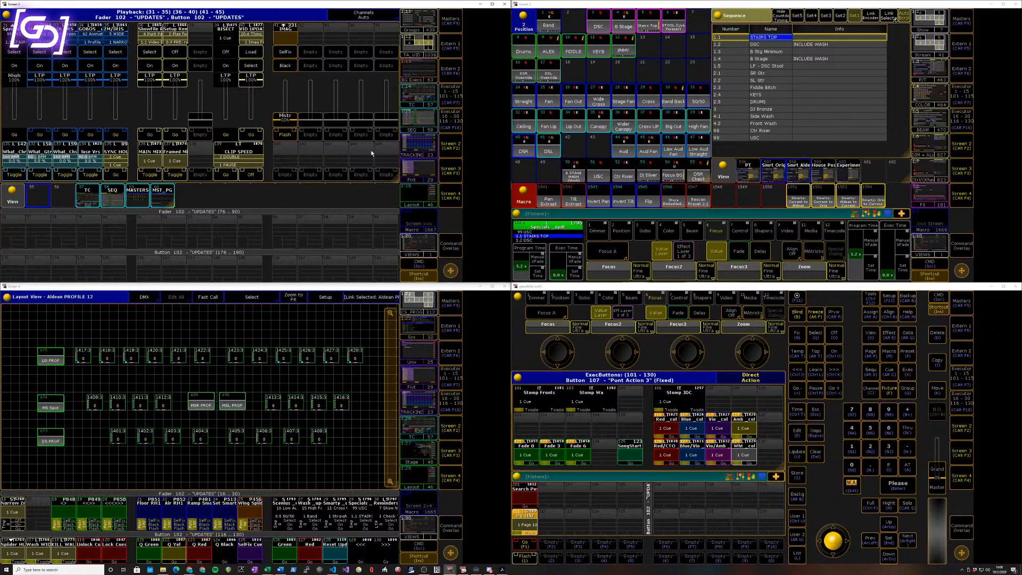
# - Enlarge the playback window and examine the cue list of the GOBOS _updt executor down to its SPOTS START section
pyautogui.click(239, 17)
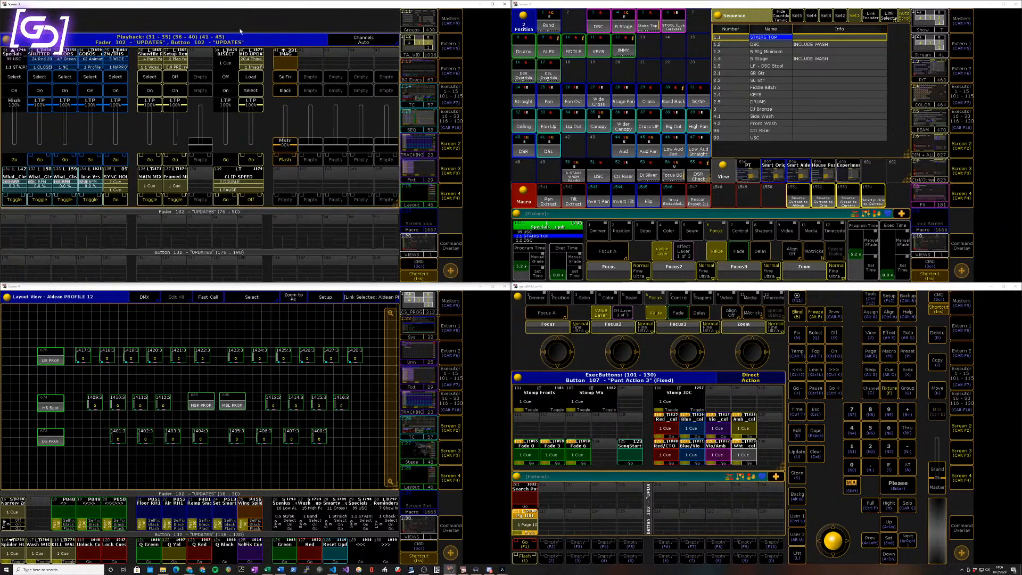
pyautogui.click(240, 16)
pyautogui.moveTo(262, 7); pyautogui.dragTo(550, 300)
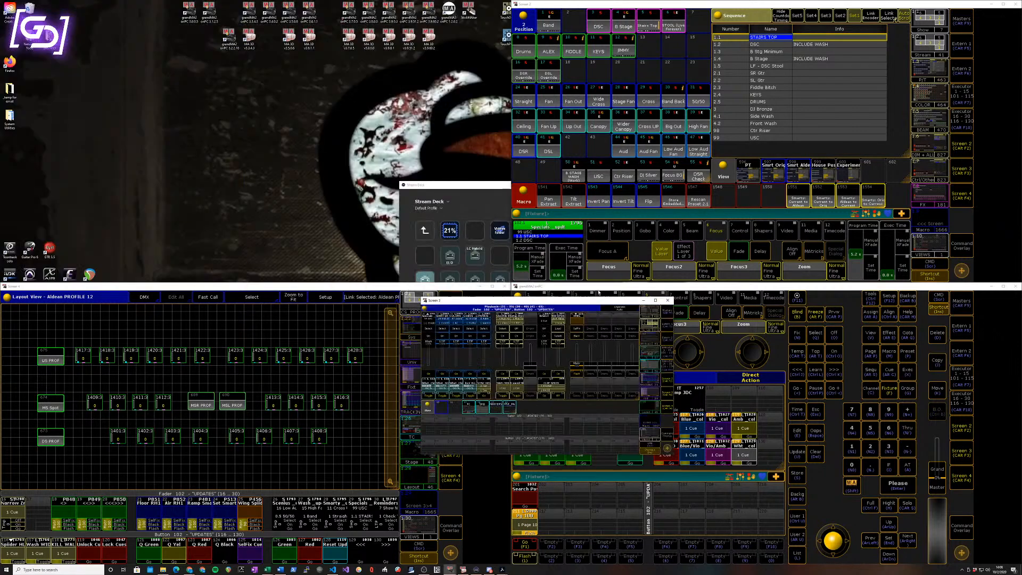
pyautogui.click(653, 304)
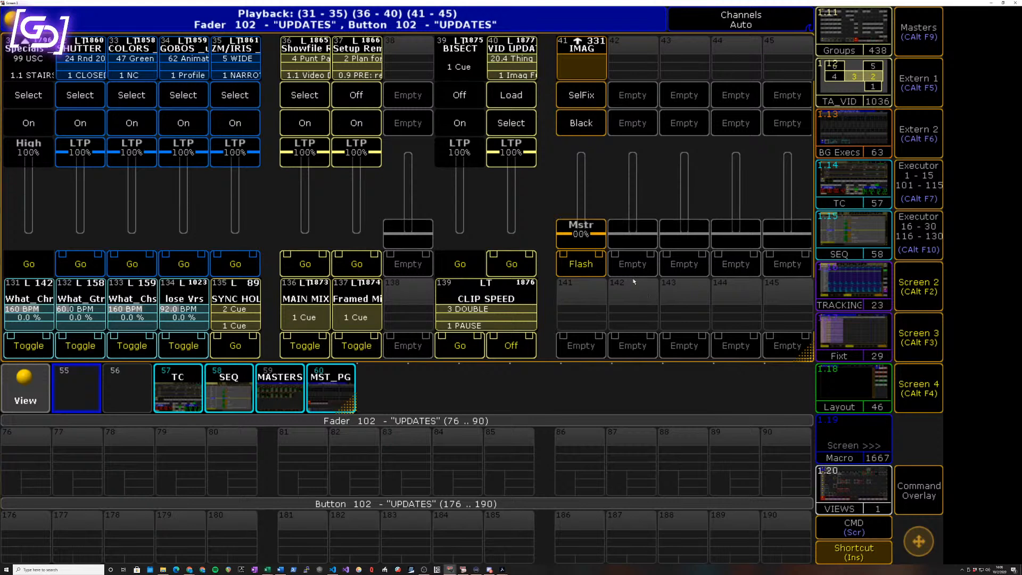
pyautogui.click(170, 69)
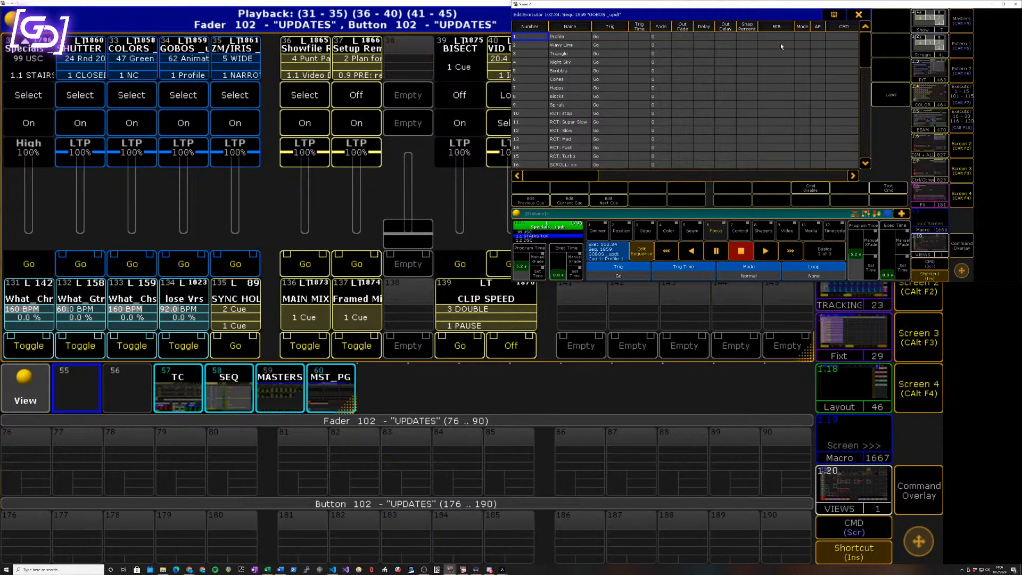
pyautogui.moveTo(866, 47); pyautogui.dragTo(876, 92)
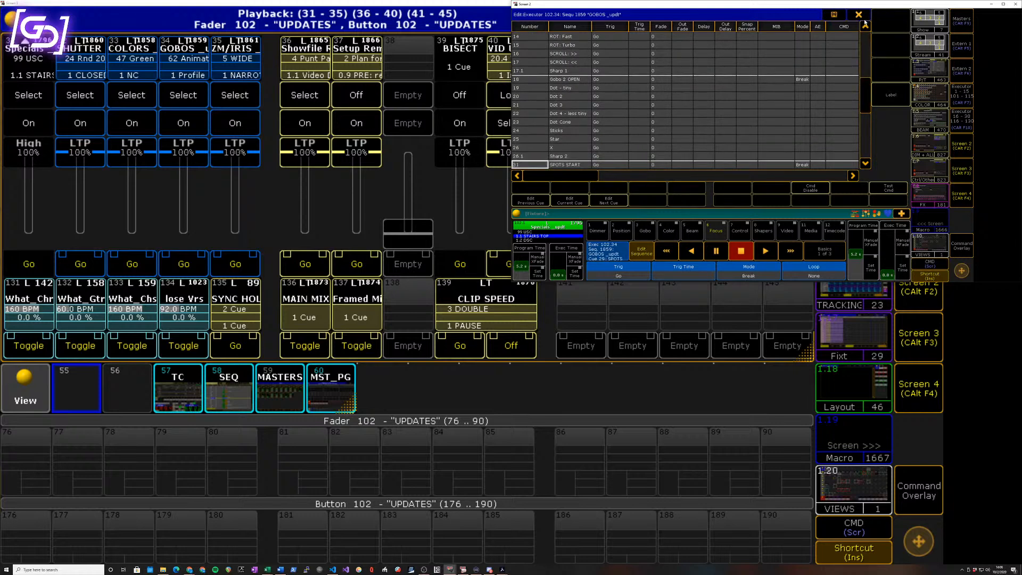
pyautogui.click(497, 5)
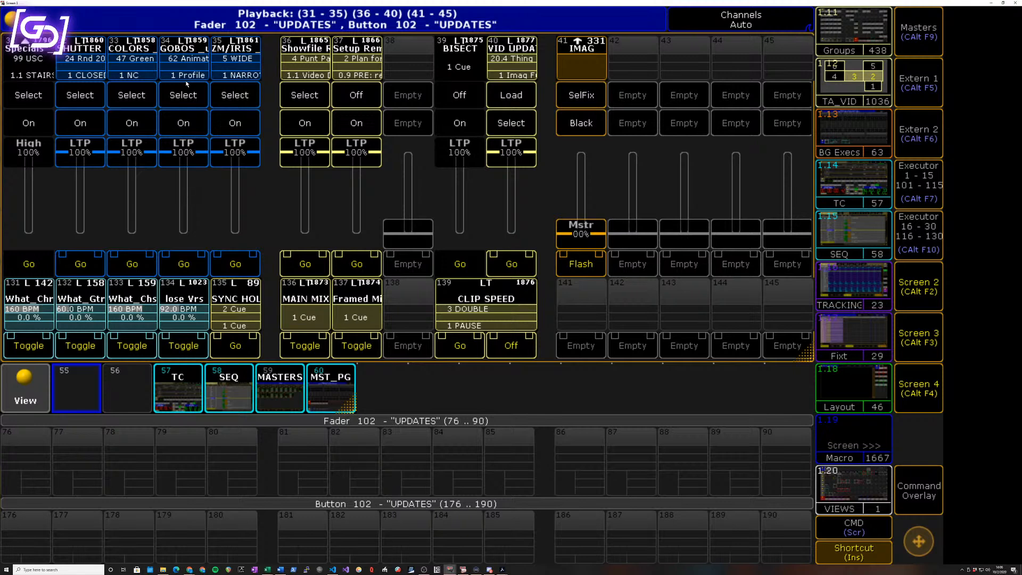
# - Run the SHUTTER executor on the UPDATES page forward and shrink the playback window again
pyautogui.click(92, 267)
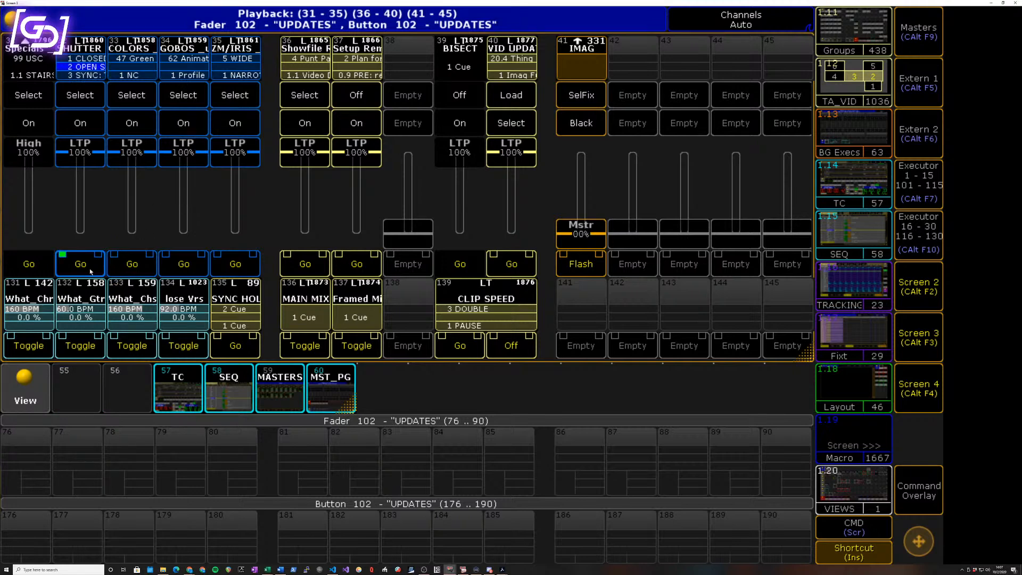
pyautogui.click(96, 270)
pyautogui.press('super+Down')
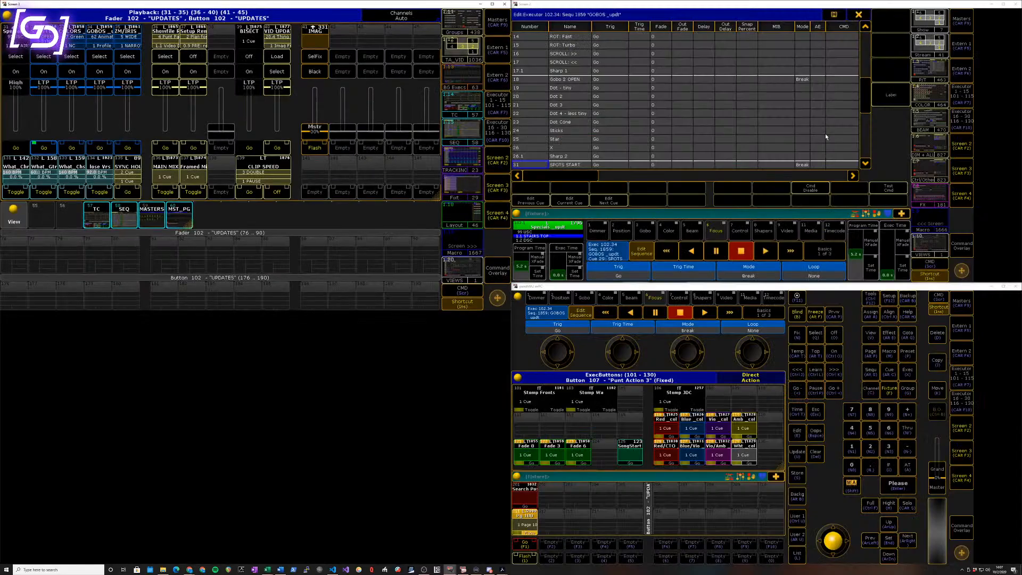
# - Select the All VL 3000 Spot group from the Groups view and bring up the BEAM preset view
pyautogui.click(419, 21)
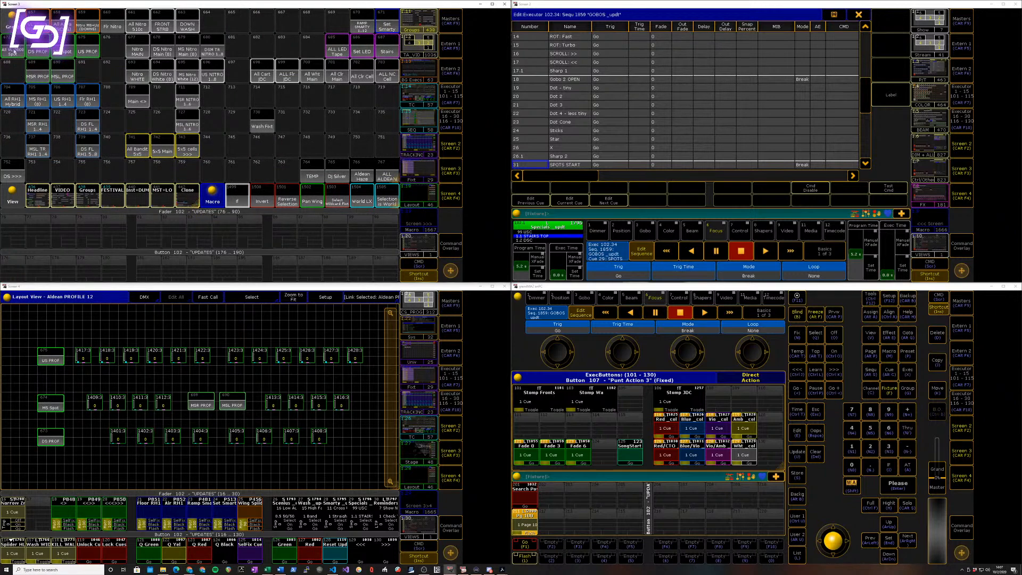
pyautogui.click(17, 43)
pyautogui.click(927, 122)
pyautogui.press('super+Up')
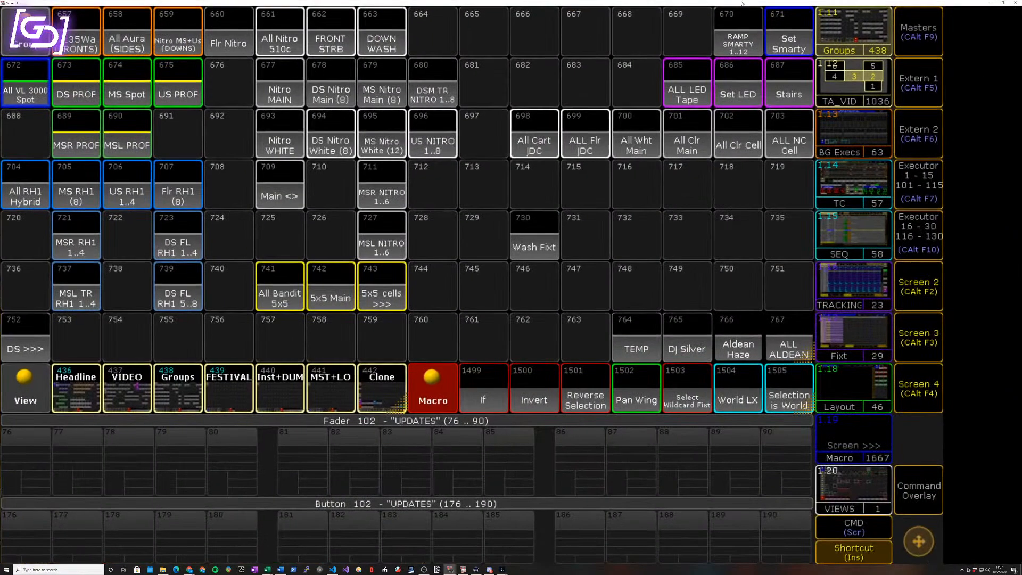
pyautogui.moveTo(728, 2); pyautogui.dragTo(728, 49)
pyautogui.press('super+Left')
pyautogui.press('super+Up')
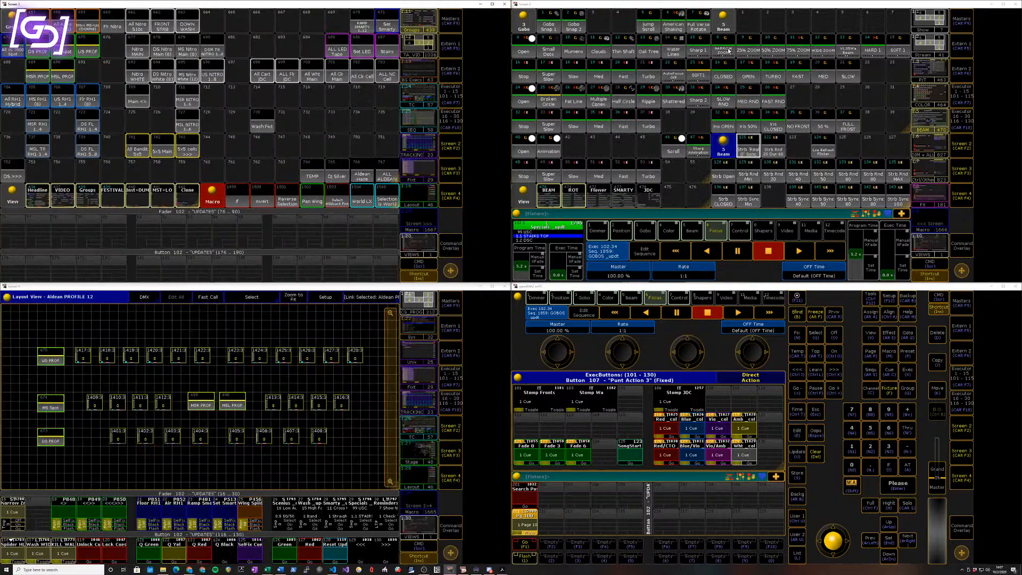
# - Apply the Clouds gobo preset to the selected spot fixtures
pyautogui.click(533, 18)
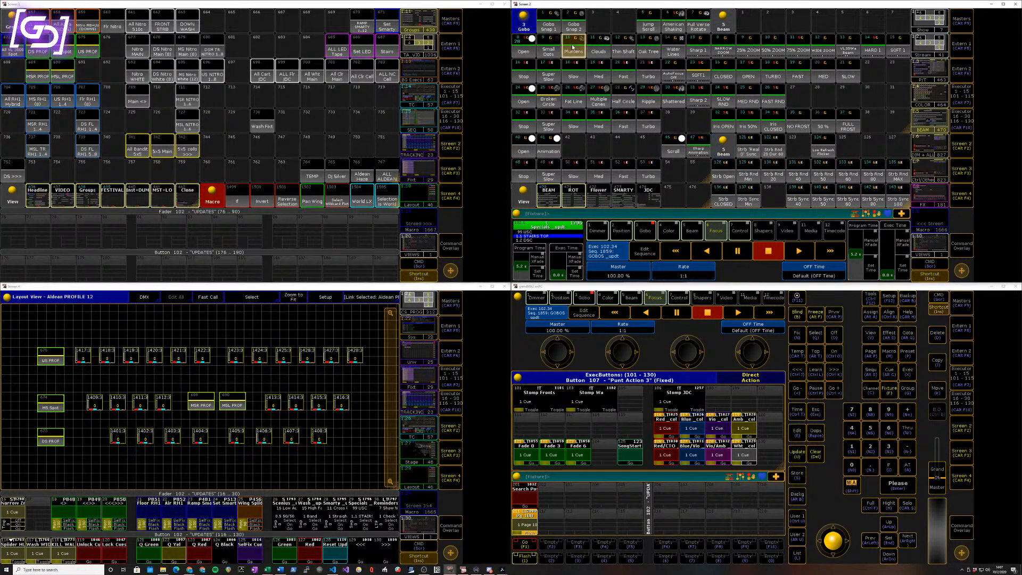
pyautogui.click(601, 51)
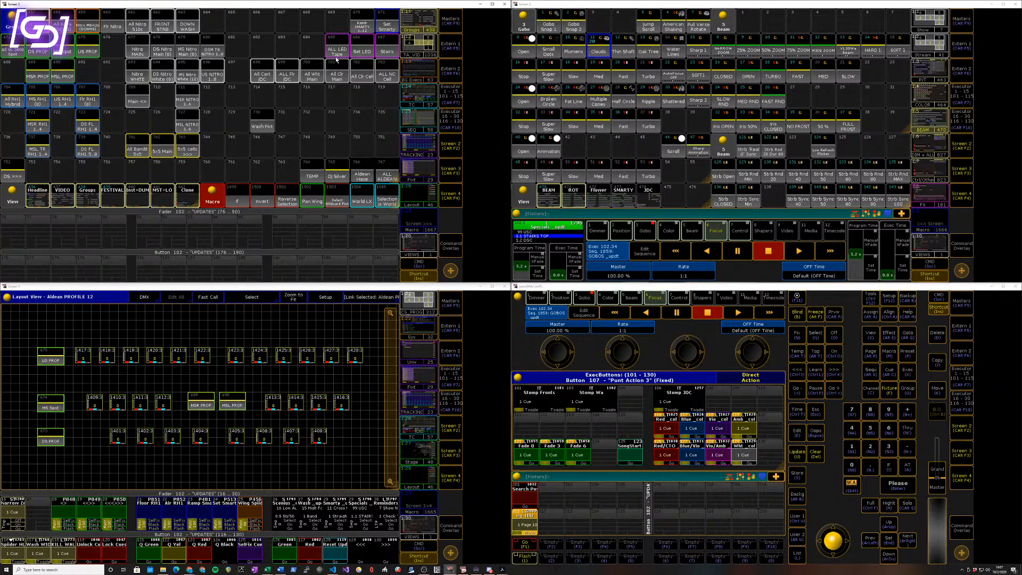
pyautogui.click(143, 54)
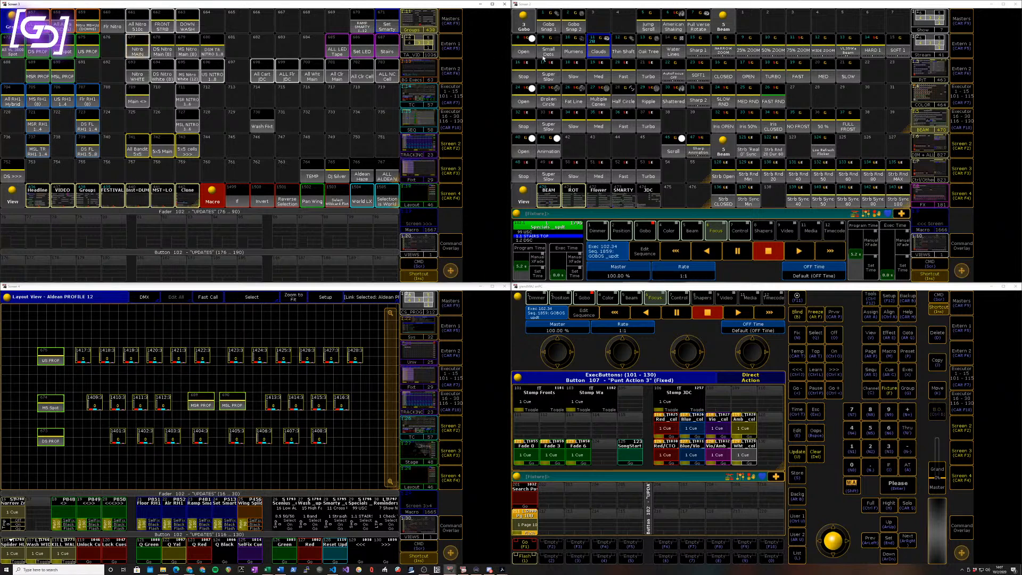
# - Apply the Purple UV preset from the COLOR view and return to the Stream view
pyautogui.click(927, 97)
pyautogui.click(625, 54)
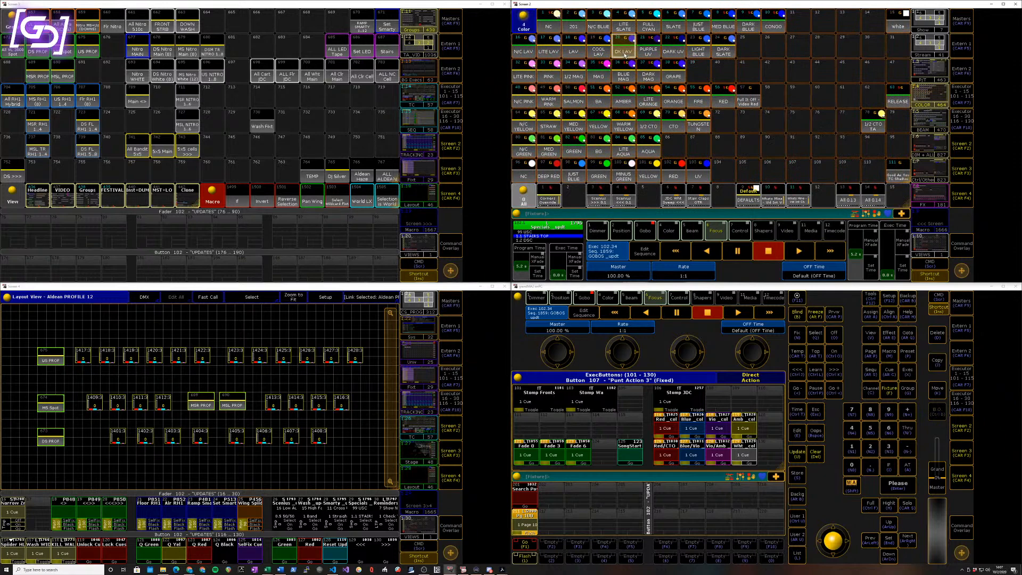
pyautogui.click(658, 54)
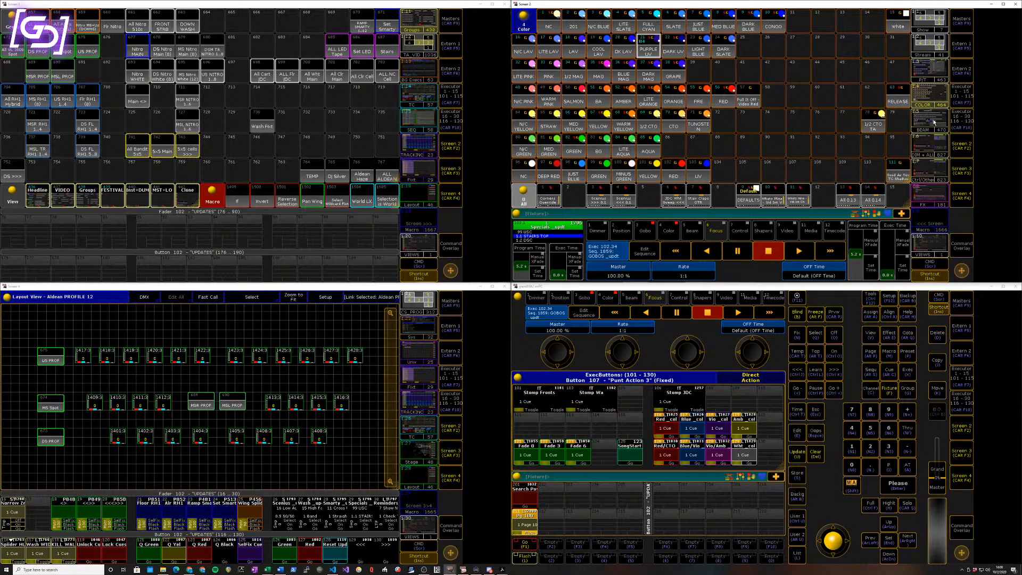
pyautogui.click(929, 45)
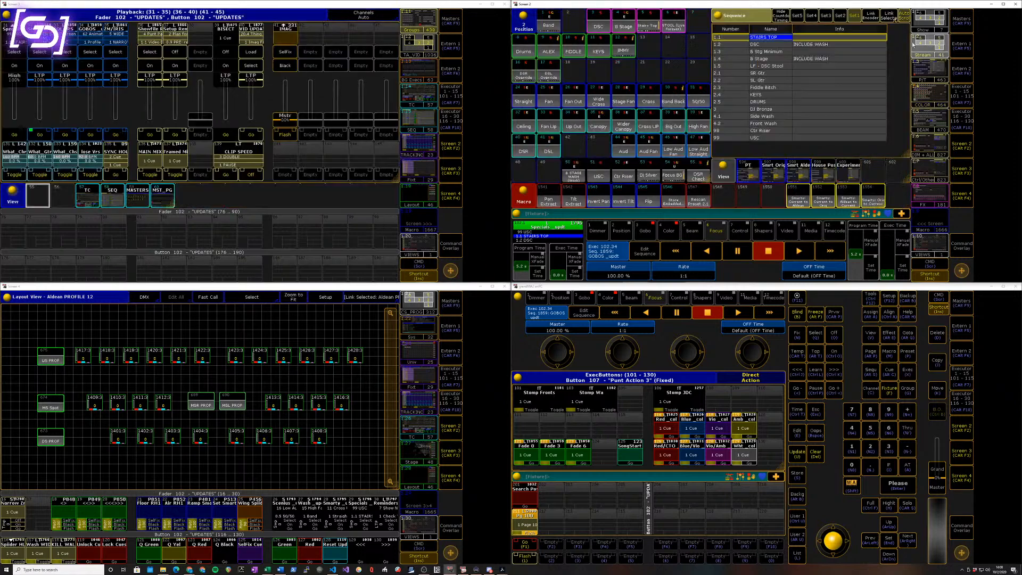
# - Enlarge the playback window and open the Specials _updt sequence of the UPDATES page for editing
pyautogui.moveTo(194, 4); pyautogui.dragTo(463, 308)
pyautogui.click(601, 308)
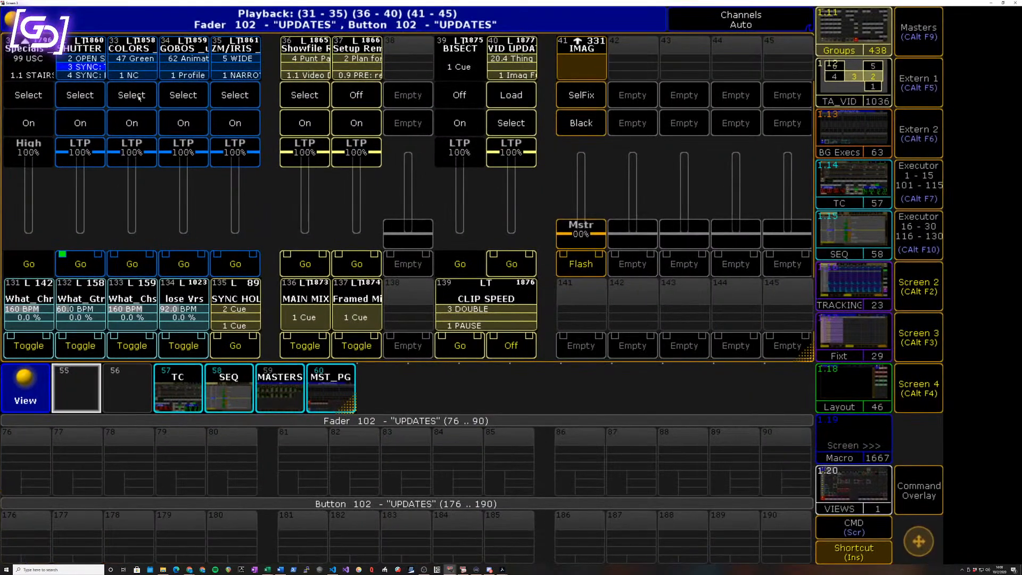
pyautogui.click(35, 70)
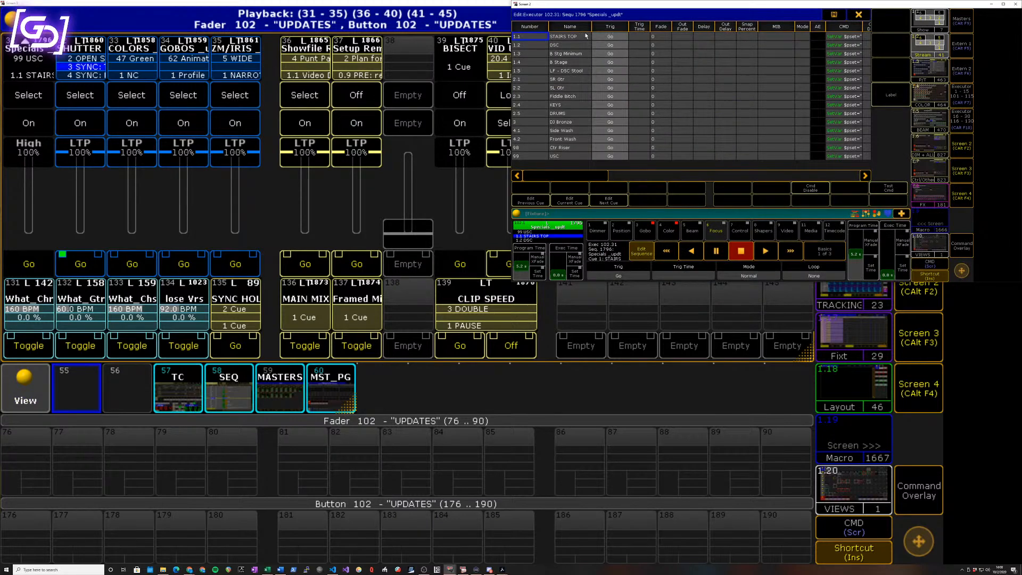
# - Widen the CMD column of the Specials _updt sequence and review the preset command and name of each cue
pyautogui.moveTo(588, 37); pyautogui.dragTo(583, 60)
pyautogui.moveTo(607, 178); pyautogui.dragTo(678, 178)
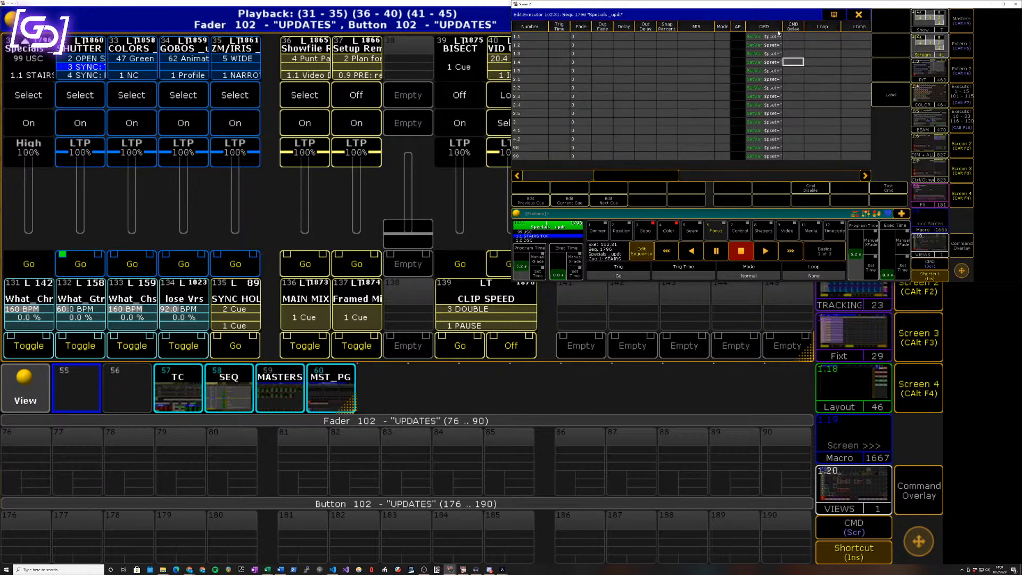
pyautogui.moveTo(782, 29); pyautogui.dragTo(869, 30)
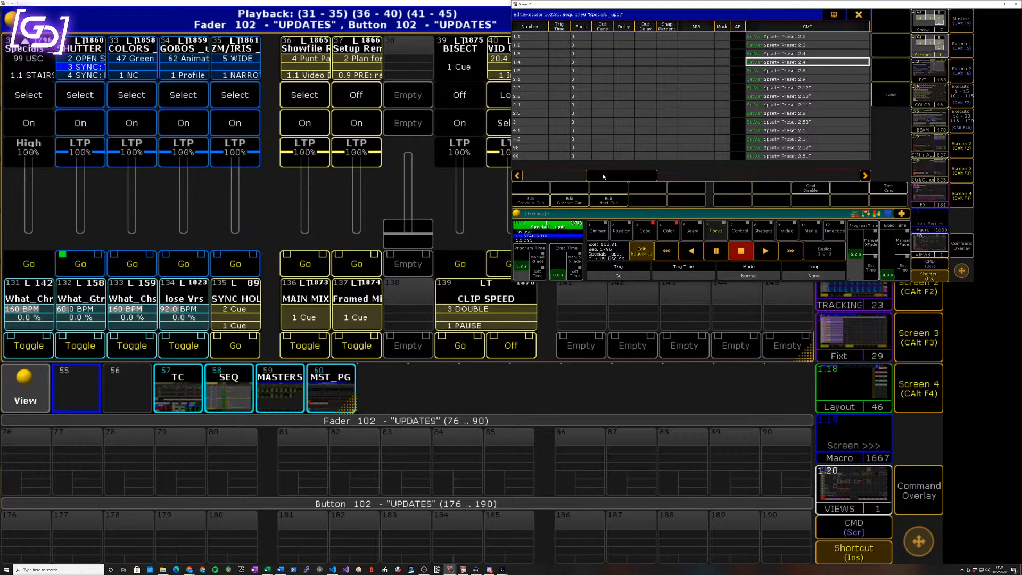
pyautogui.moveTo(603, 177); pyautogui.dragTo(375, 166)
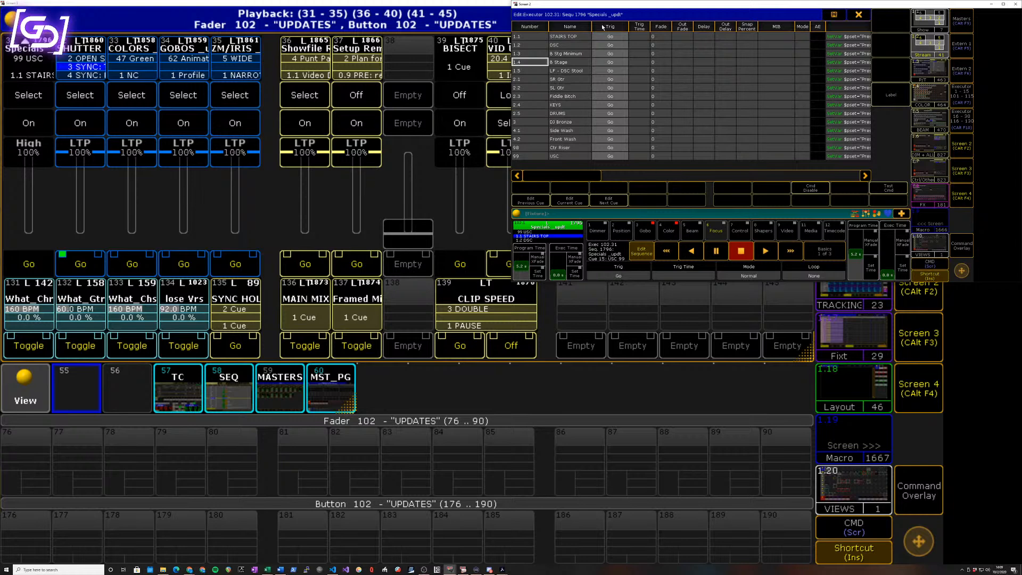
pyautogui.moveTo(588, 157); pyautogui.dragTo(571, 37)
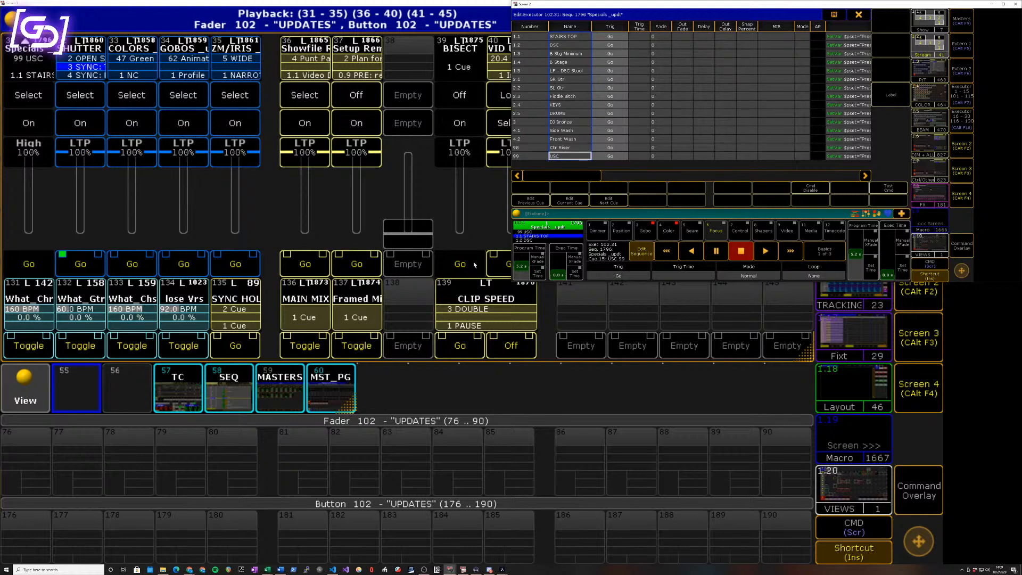
# - Shrink the playback window back to its quarter of the desktop
pyautogui.moveTo(449, 5); pyautogui.dragTo(461, 71)
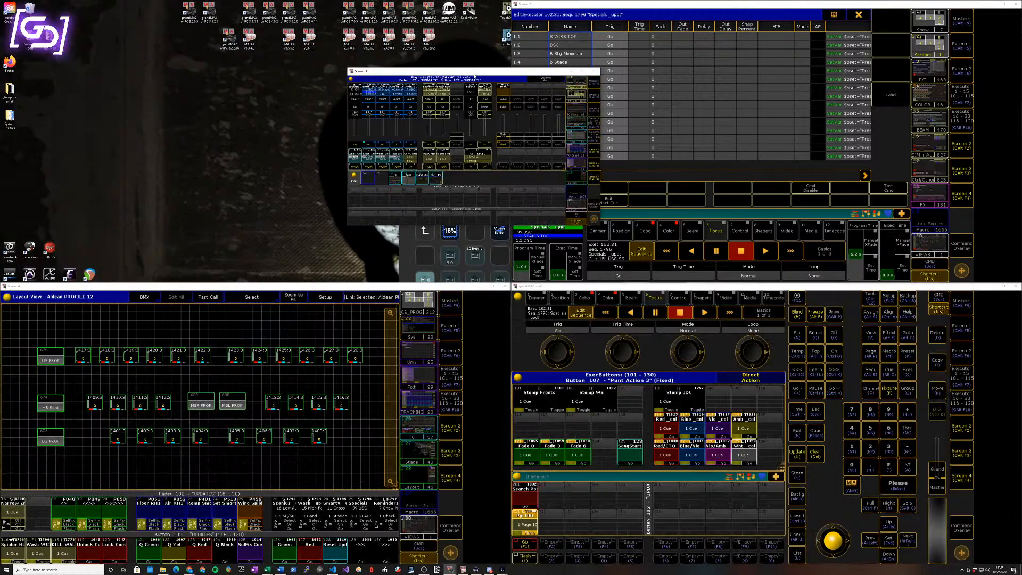
pyautogui.press('super+Left')
pyautogui.press('super+Up')
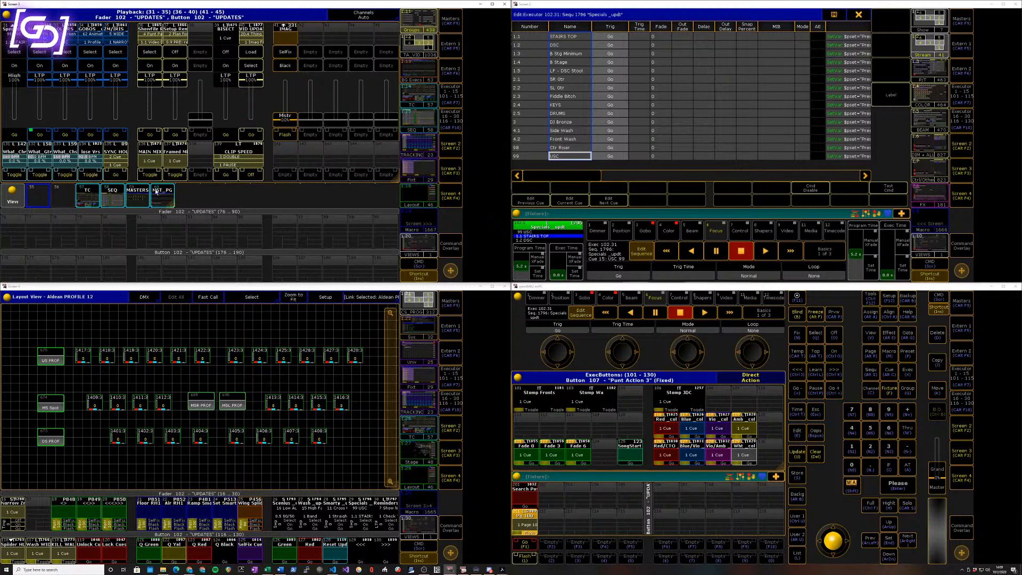
# - Run the Green, Lock Cues and Q Green executors of the UPDATES page on the Specials _updt sequence
pyautogui.click(22, 54)
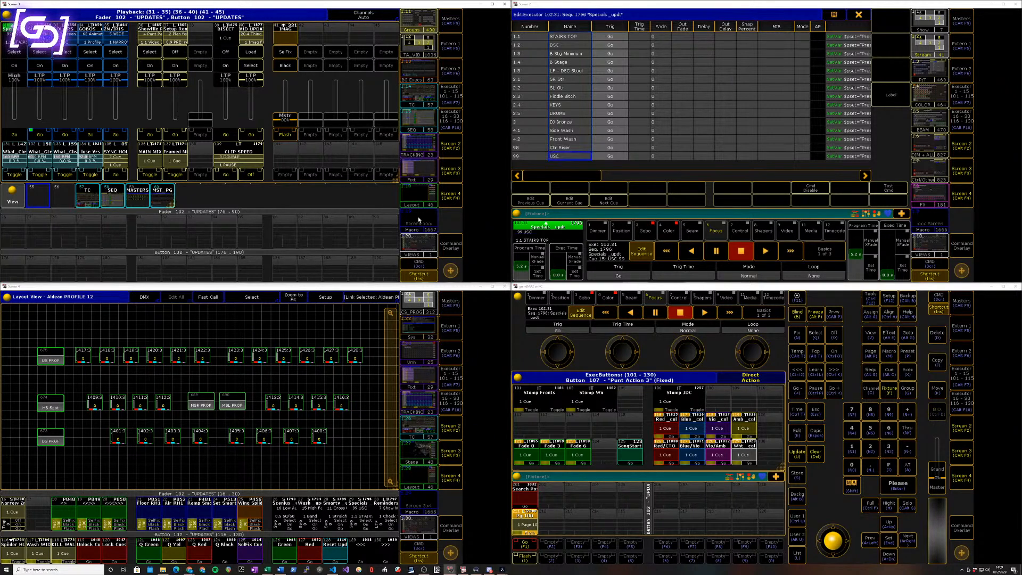
pyautogui.click(282, 562)
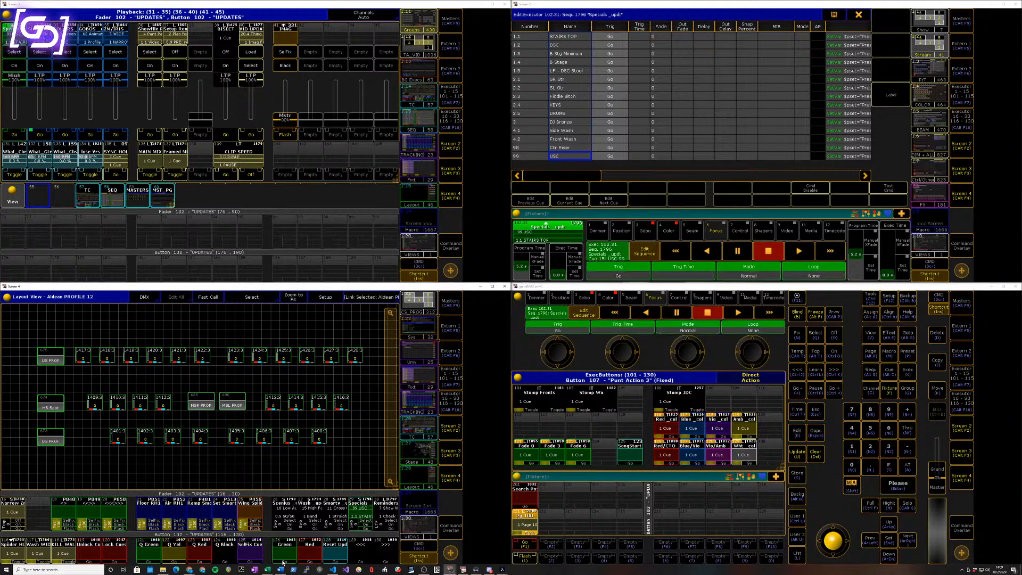
pyautogui.click(117, 560)
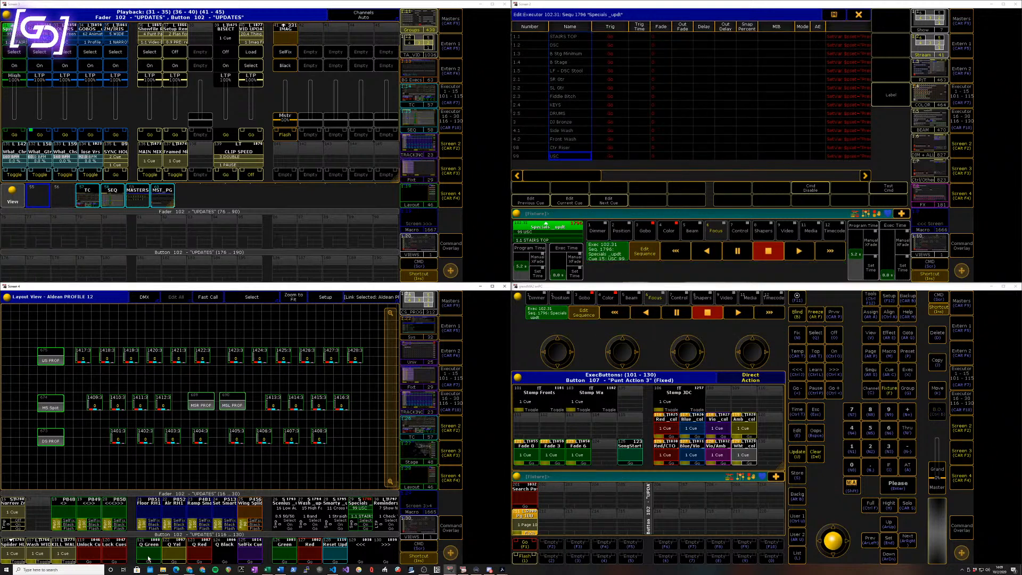
pyautogui.click(148, 558)
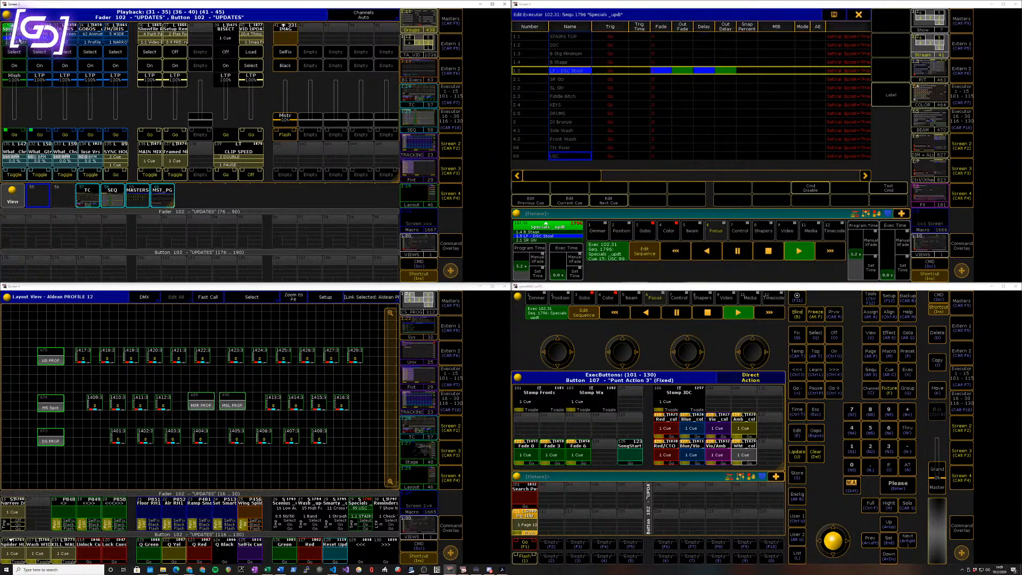
# - Reopen the Specials _updt sequence and review its cues from STAIRS TOP to DJ Bronze
pyautogui.click(20, 42)
pyautogui.click(21, 42)
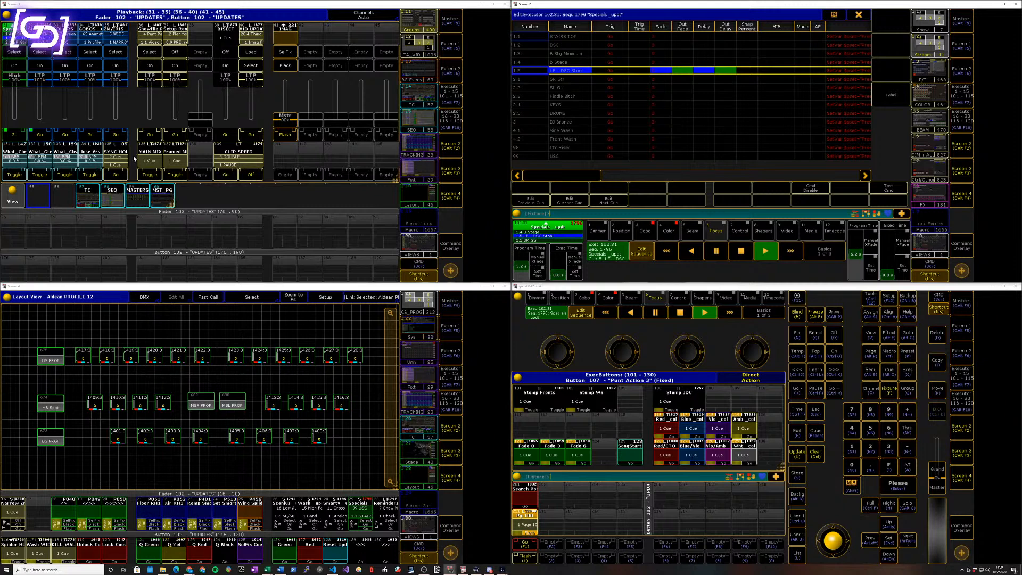
pyautogui.moveTo(554, 37); pyautogui.dragTo(559, 122)
pyautogui.click(563, 97)
pyautogui.click(562, 108)
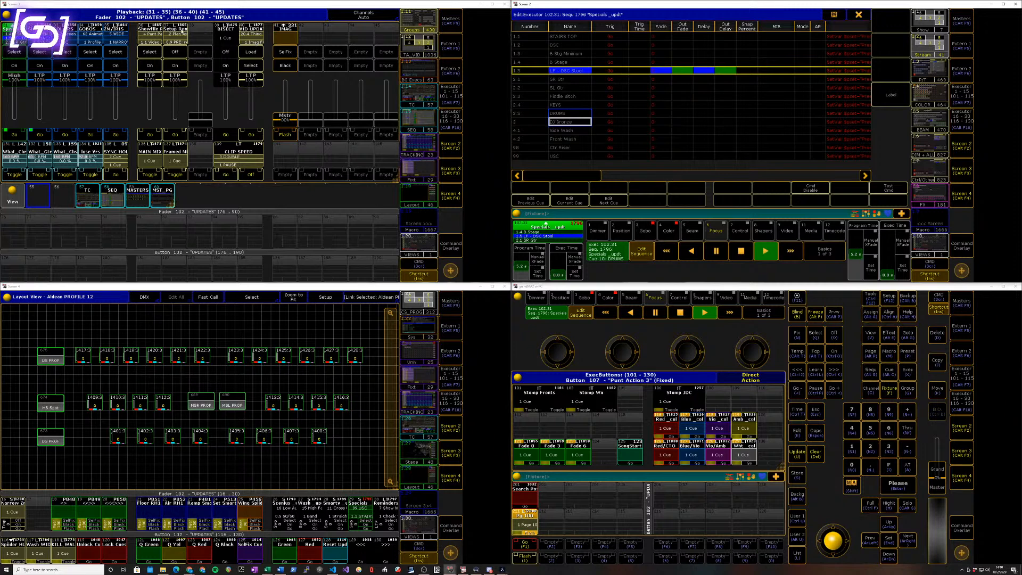
# - Review the full cue names of the Setup Reminders and Showfile Reminders _updt sequences and close the sequence editor
pyautogui.click(180, 33)
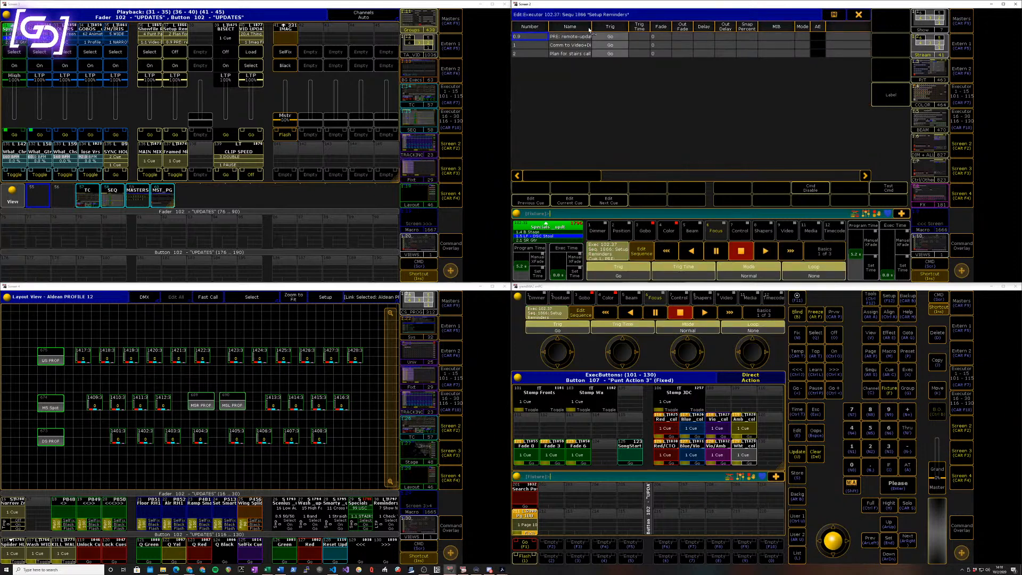
pyautogui.moveTo(590, 31); pyautogui.dragTo(671, 34)
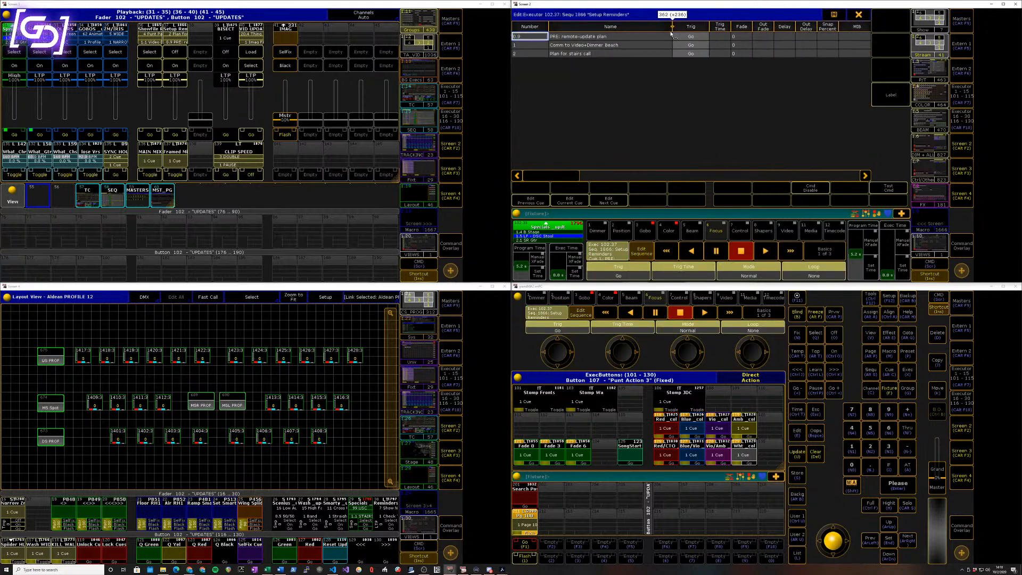
pyautogui.click(154, 27)
pyautogui.click(177, 36)
pyautogui.click(156, 32)
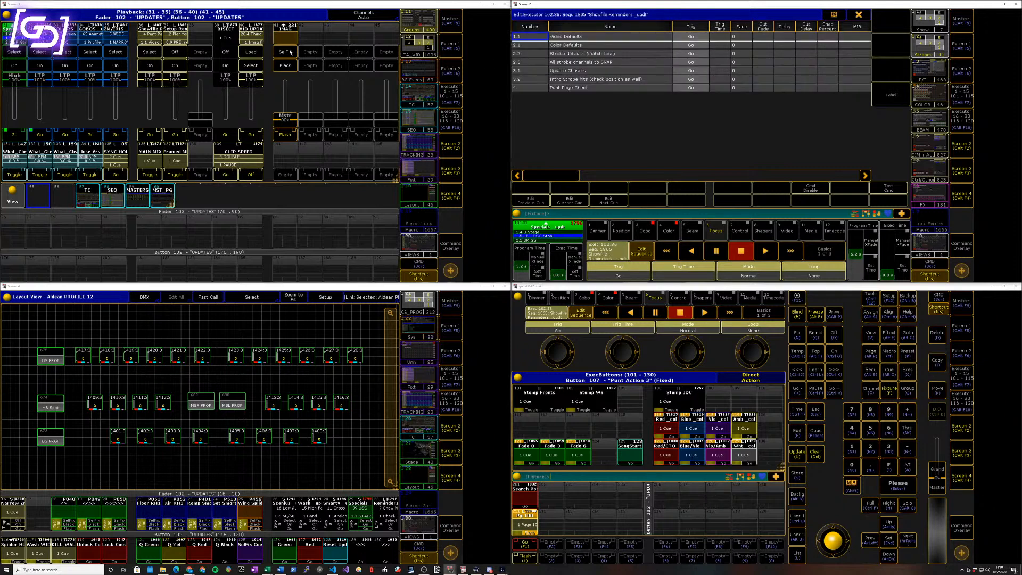
pyautogui.click(182, 44)
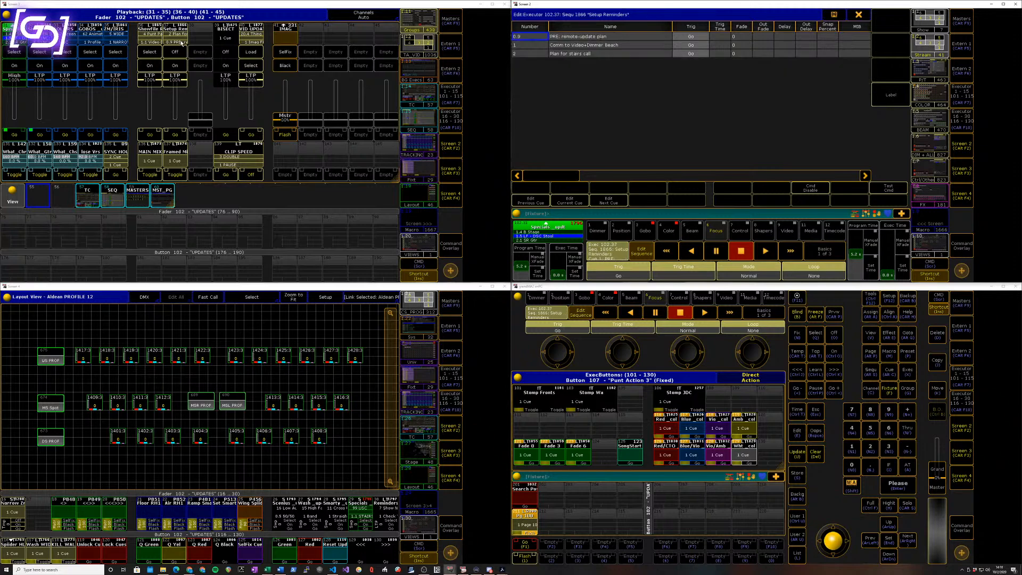
pyautogui.click(857, 16)
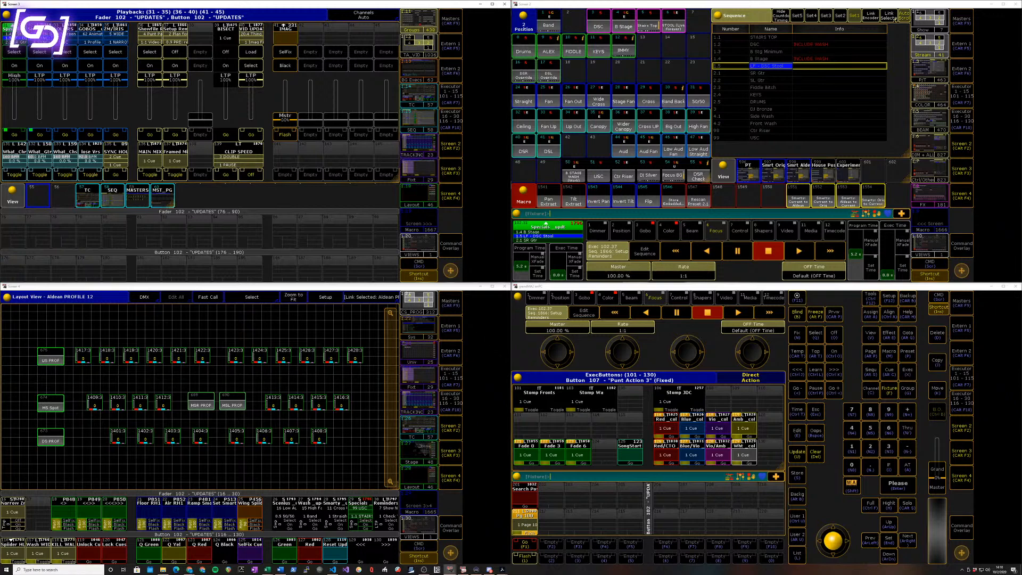
# - Bring up the BEAM preset view and maximize its window
pyautogui.hotkey('alt', 'Tab')
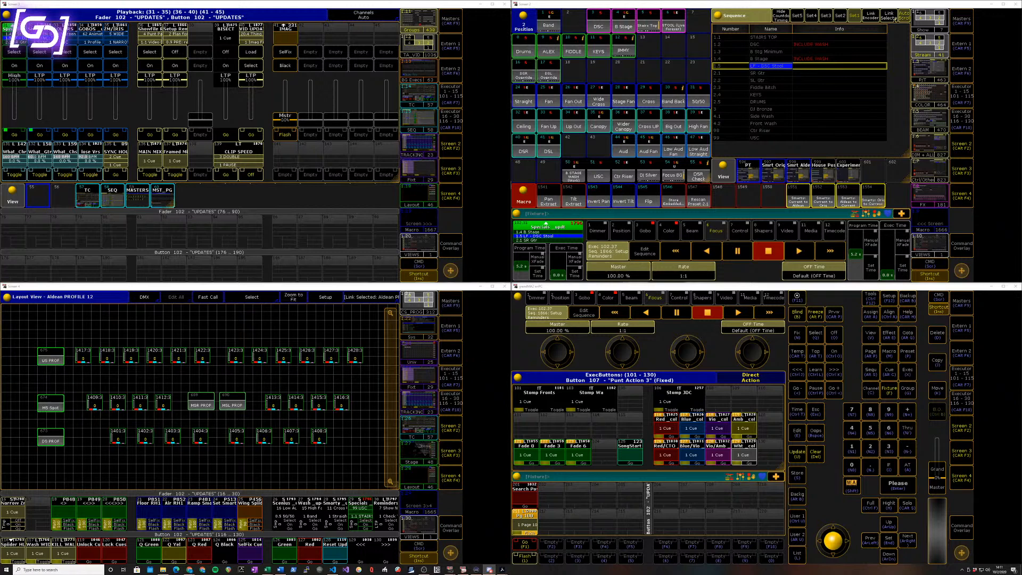
pyautogui.click(934, 166)
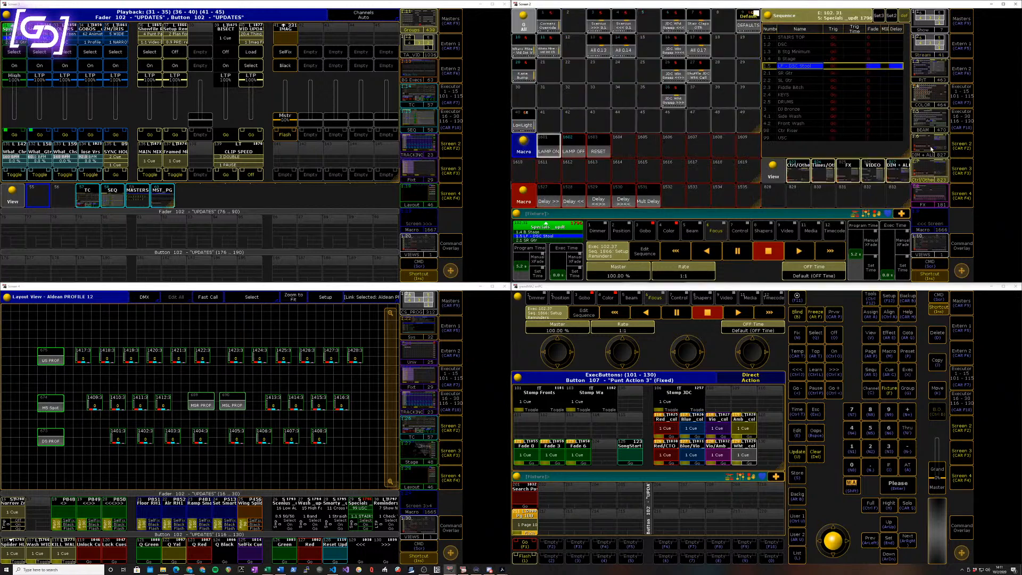
pyautogui.click(930, 121)
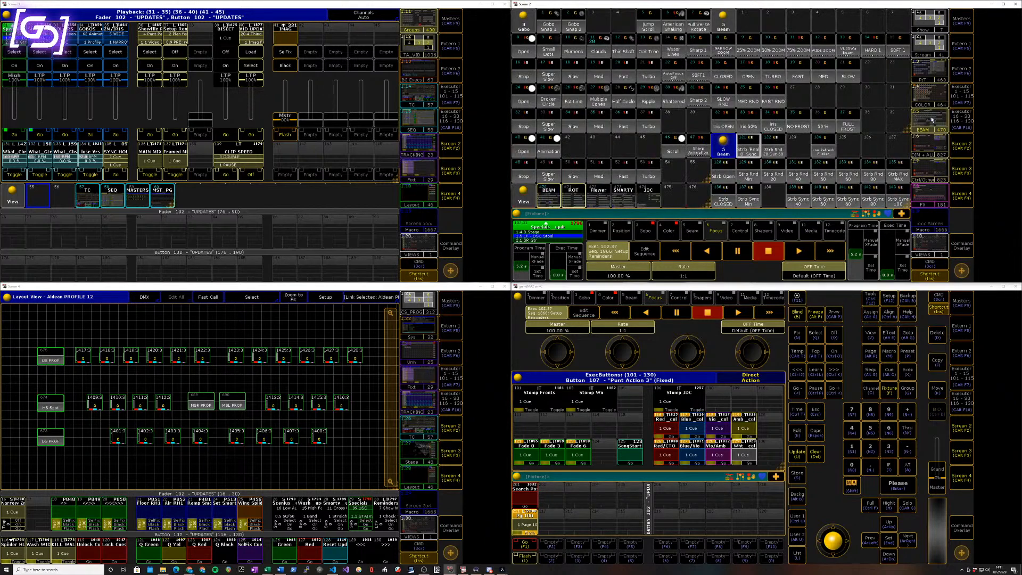
pyautogui.click(1003, 3)
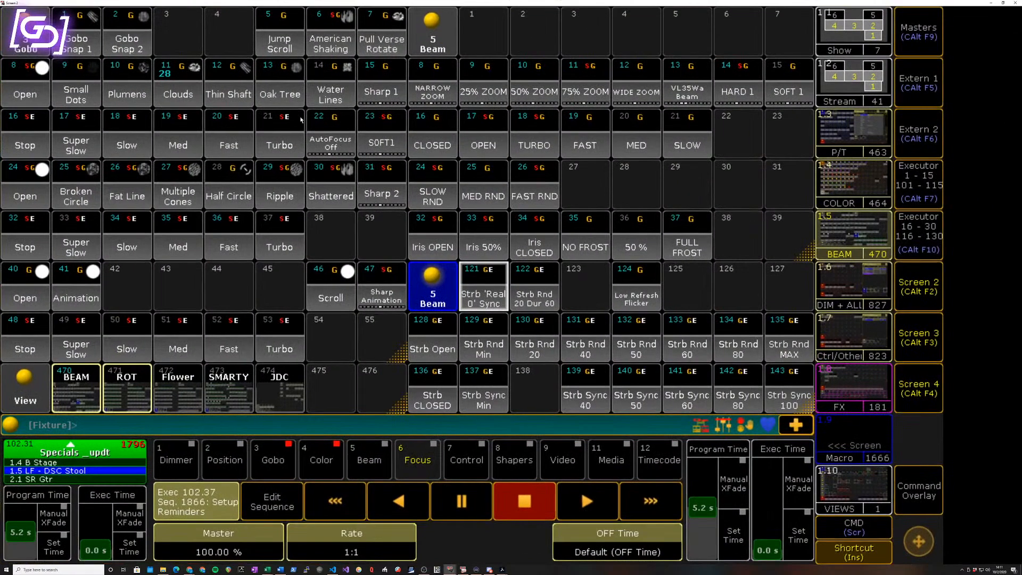